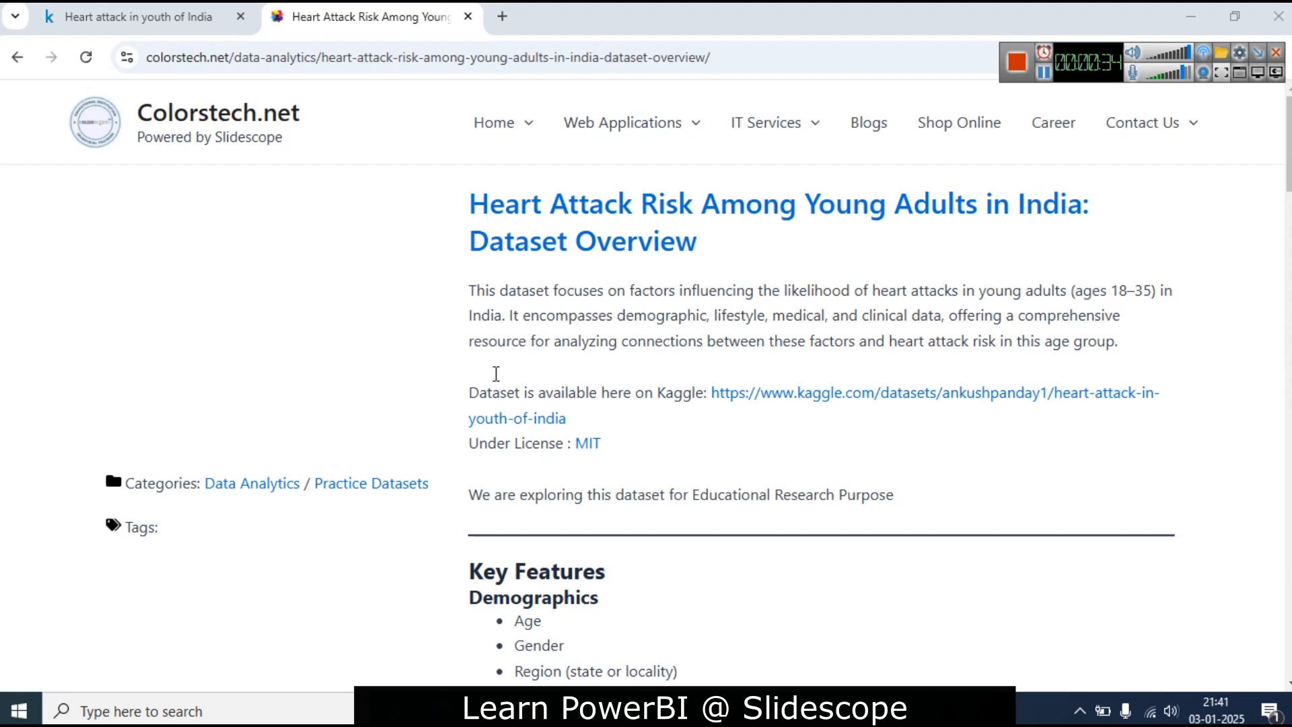
Review the Kaggle and Colorstech.net dataset pages, then locate the heart_attack_youngsters_india file in the heart-data folder.
click(145, 21)
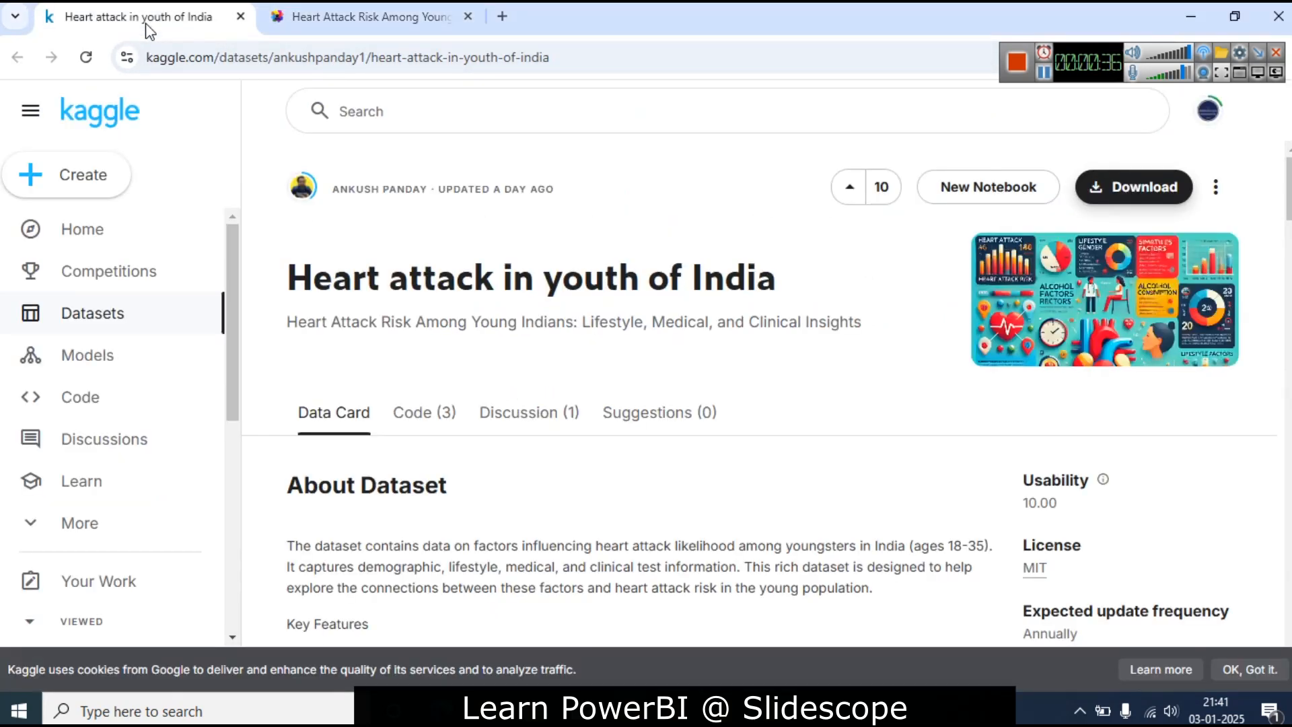
click(308, 8)
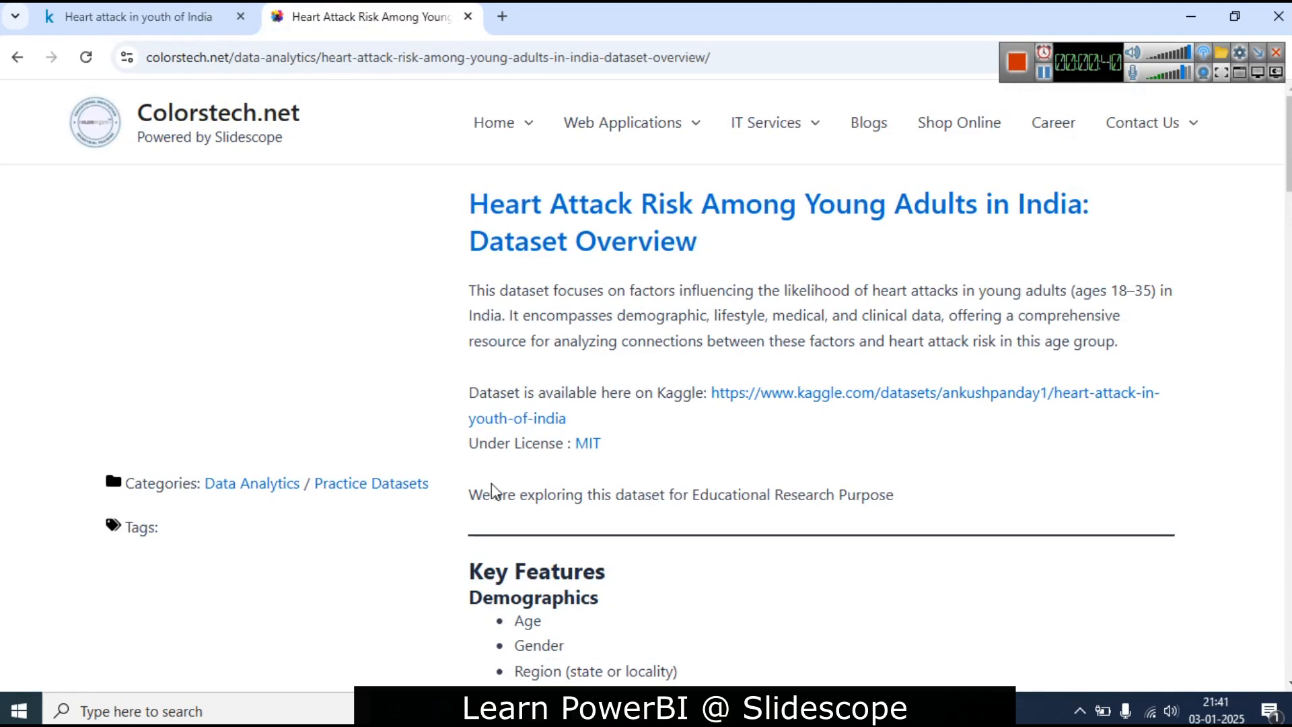
mouse_move(484, 706)
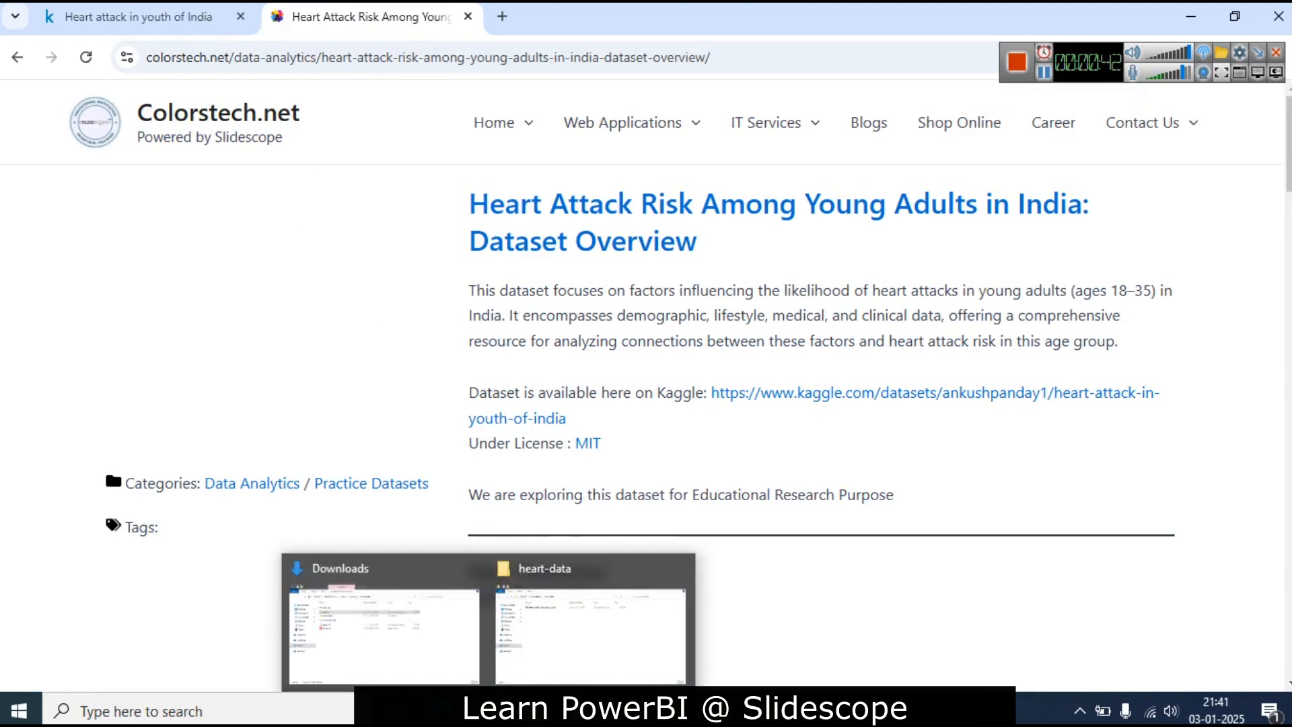
click(584, 644)
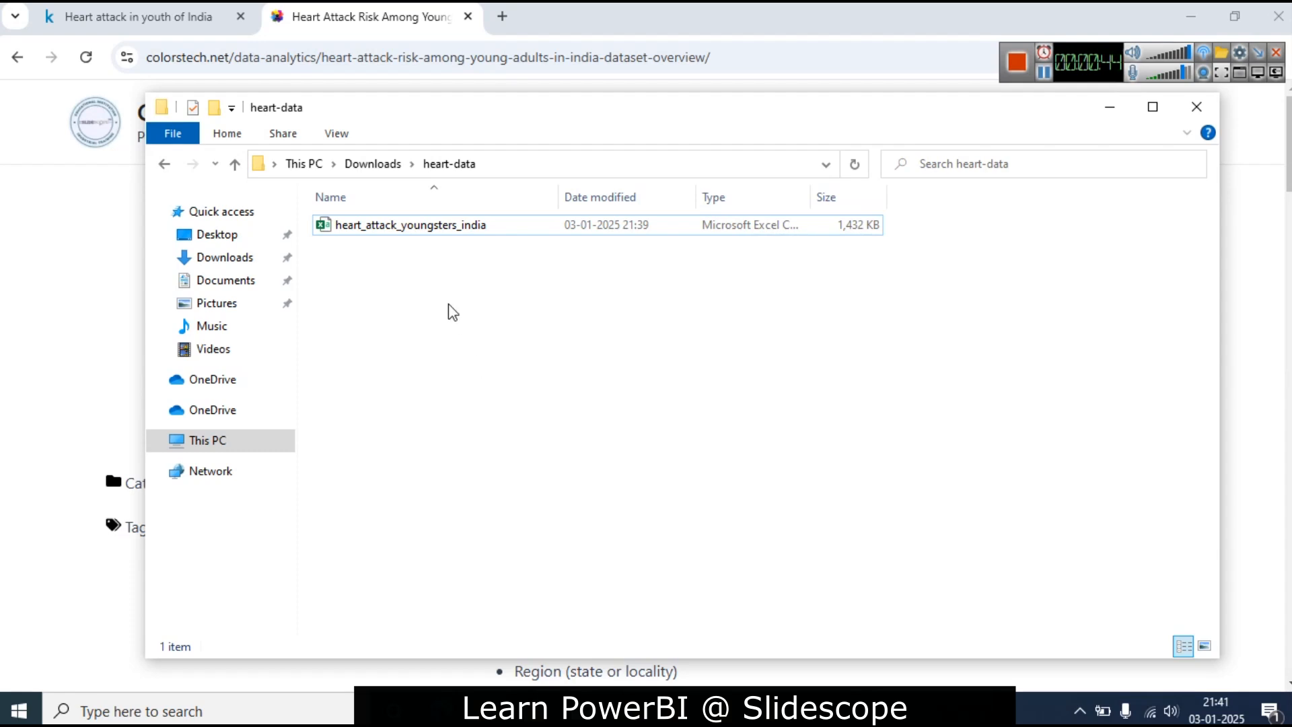
click(433, 226)
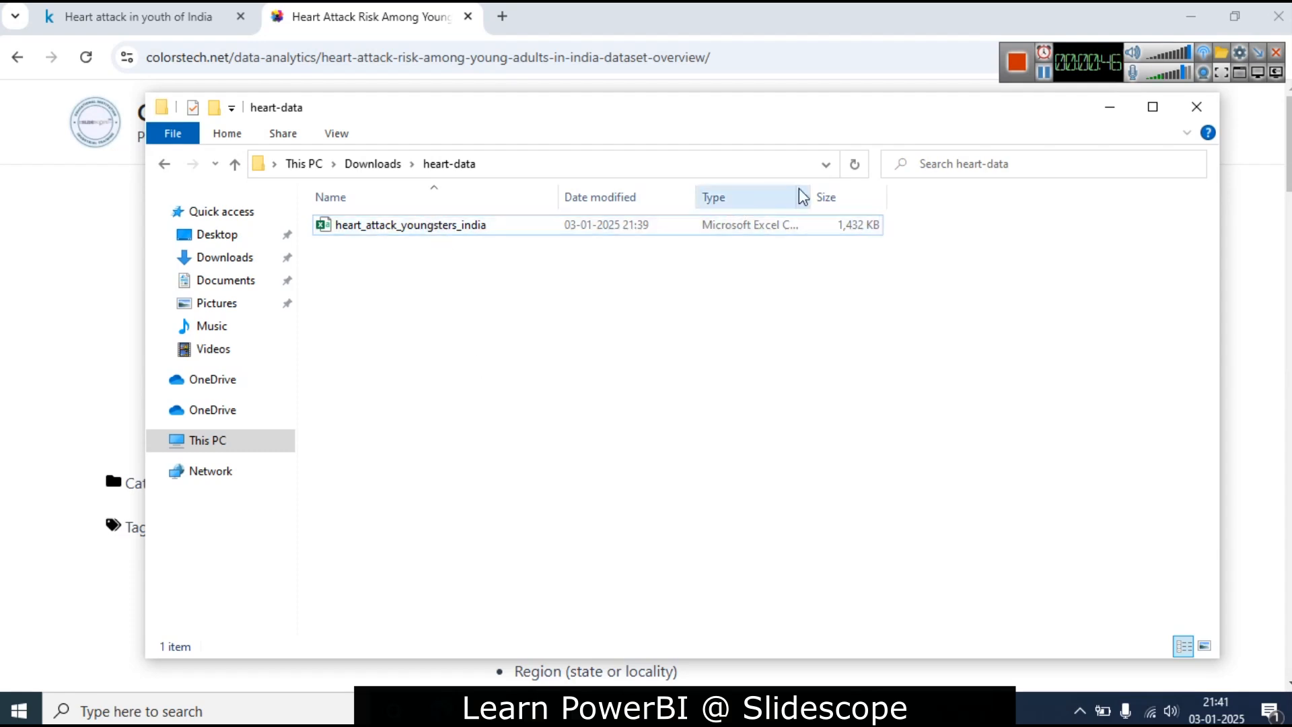
drag(810, 184, 973, 176)
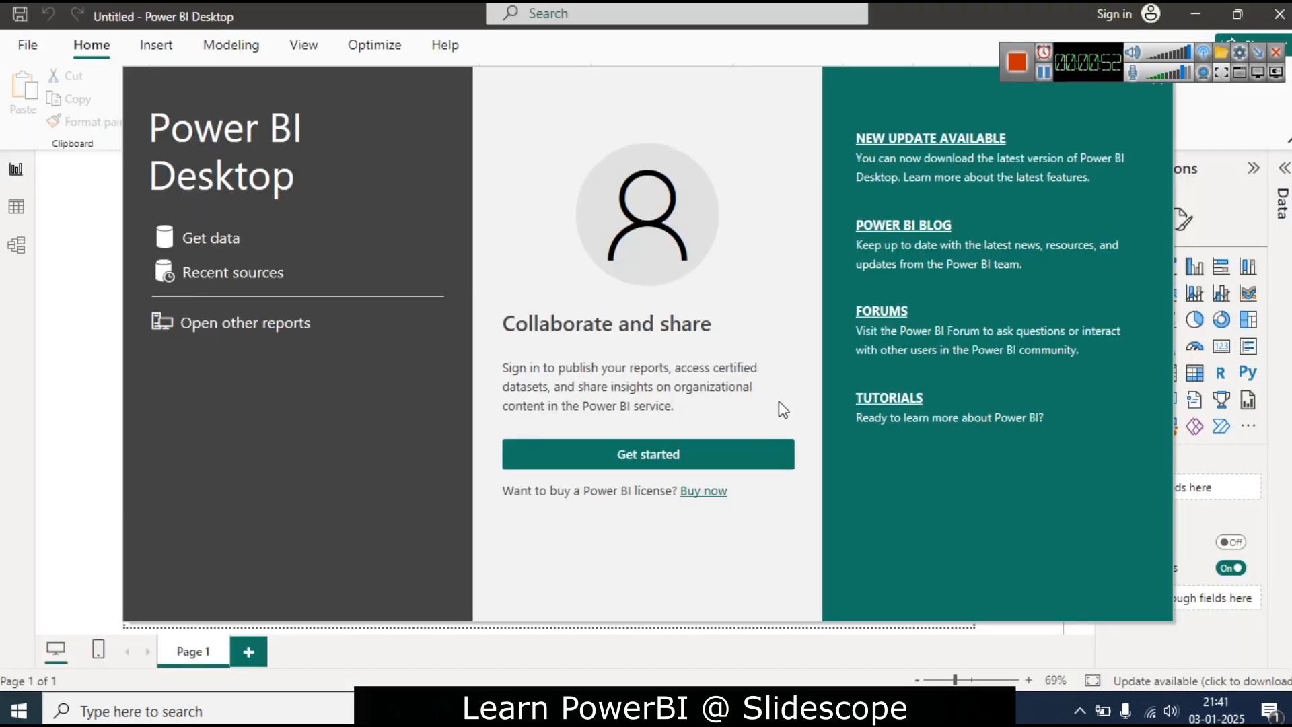
In Power BI Desktop, dismiss the start screen and open heart_attack_youngsters_india from Downloads > heart-data as a Text/CSV source.
click(1155, 91)
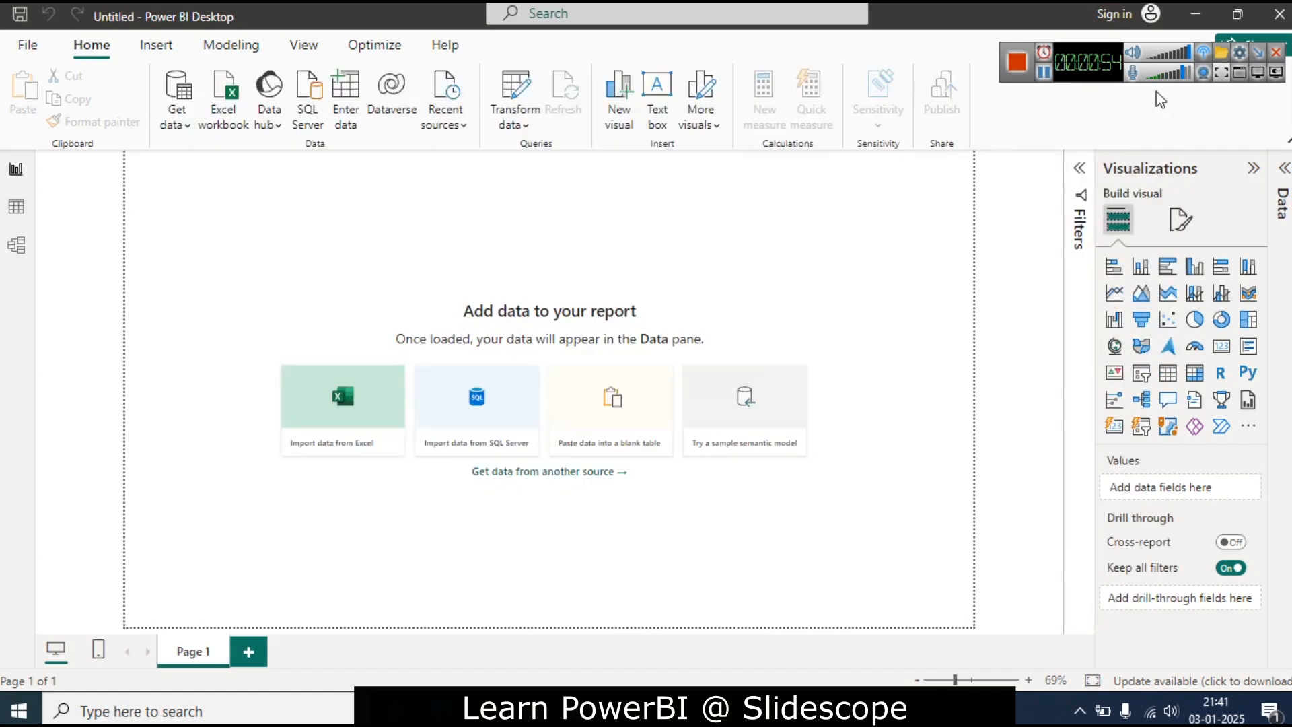
click(175, 126)
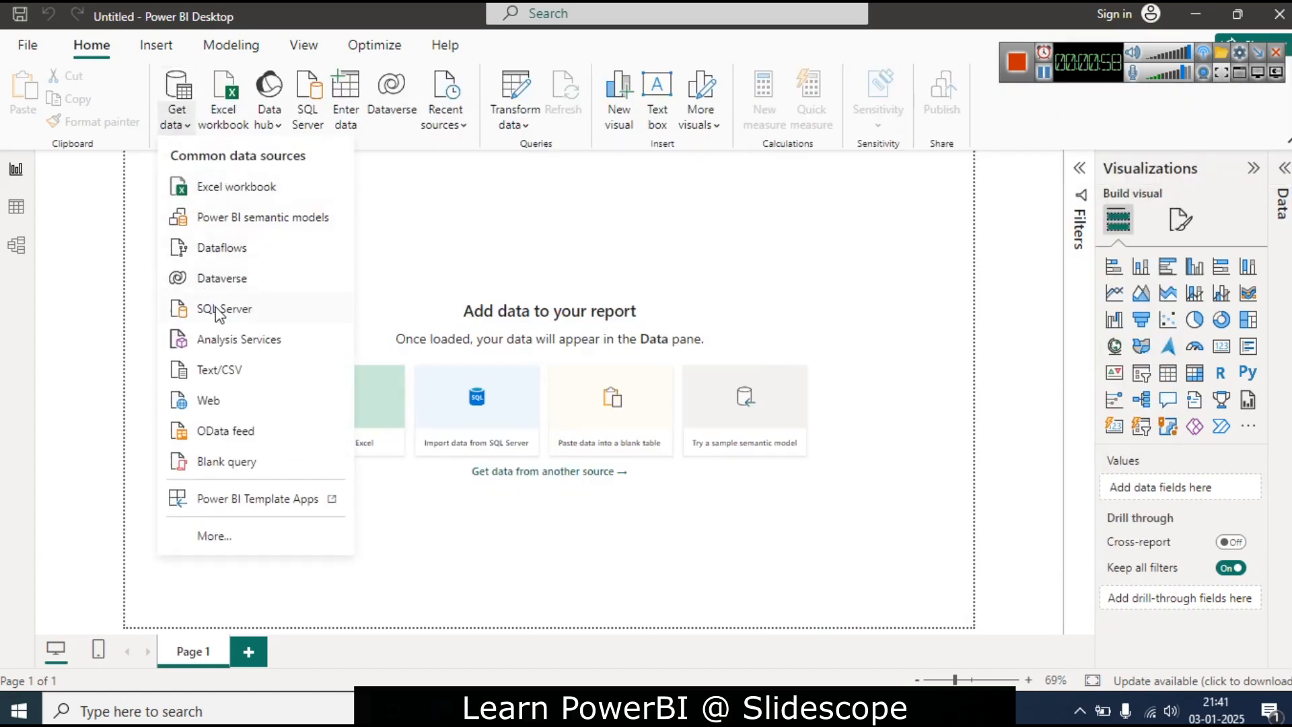
click(222, 383)
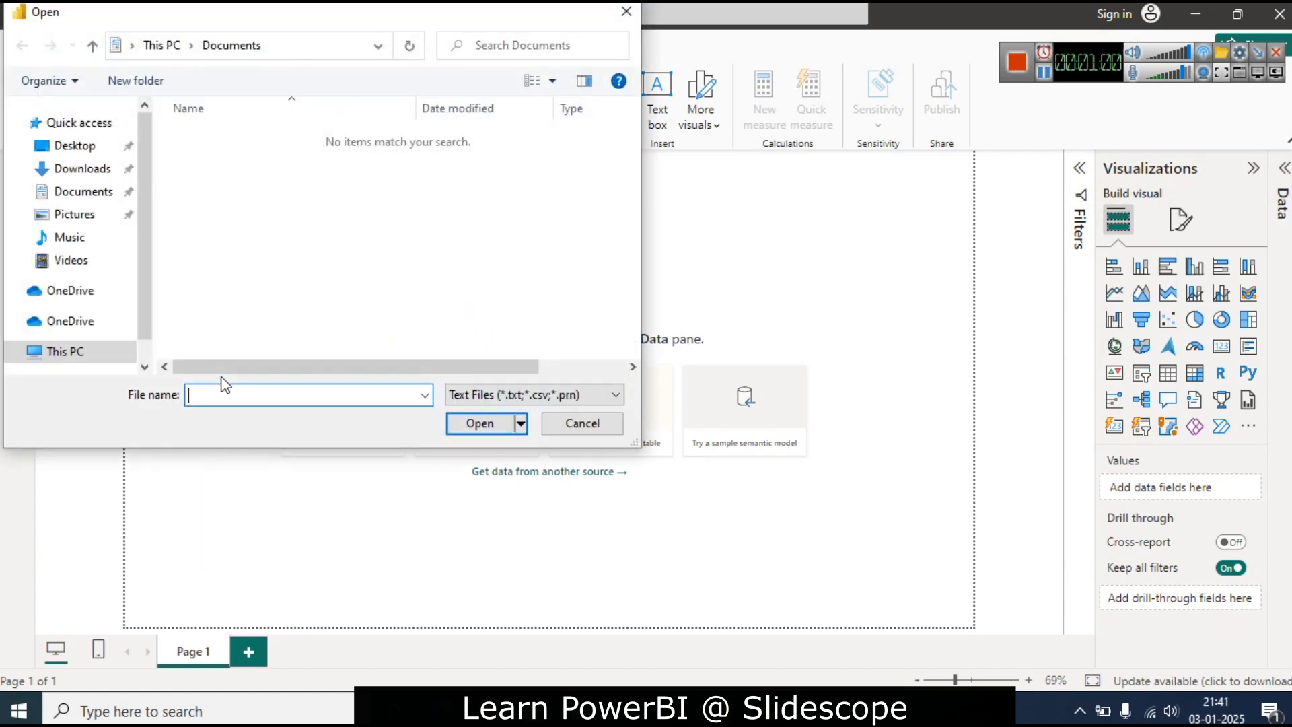
click(86, 169)
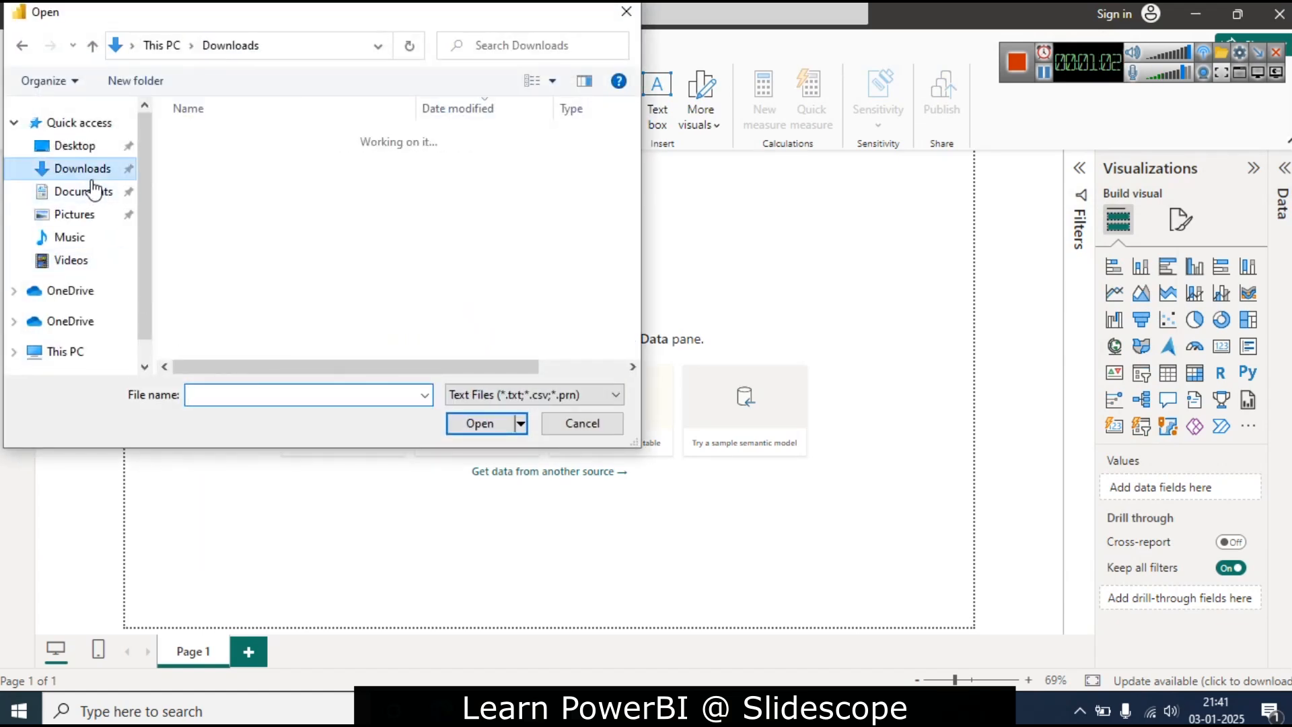
click(223, 177)
double_click(222, 176)
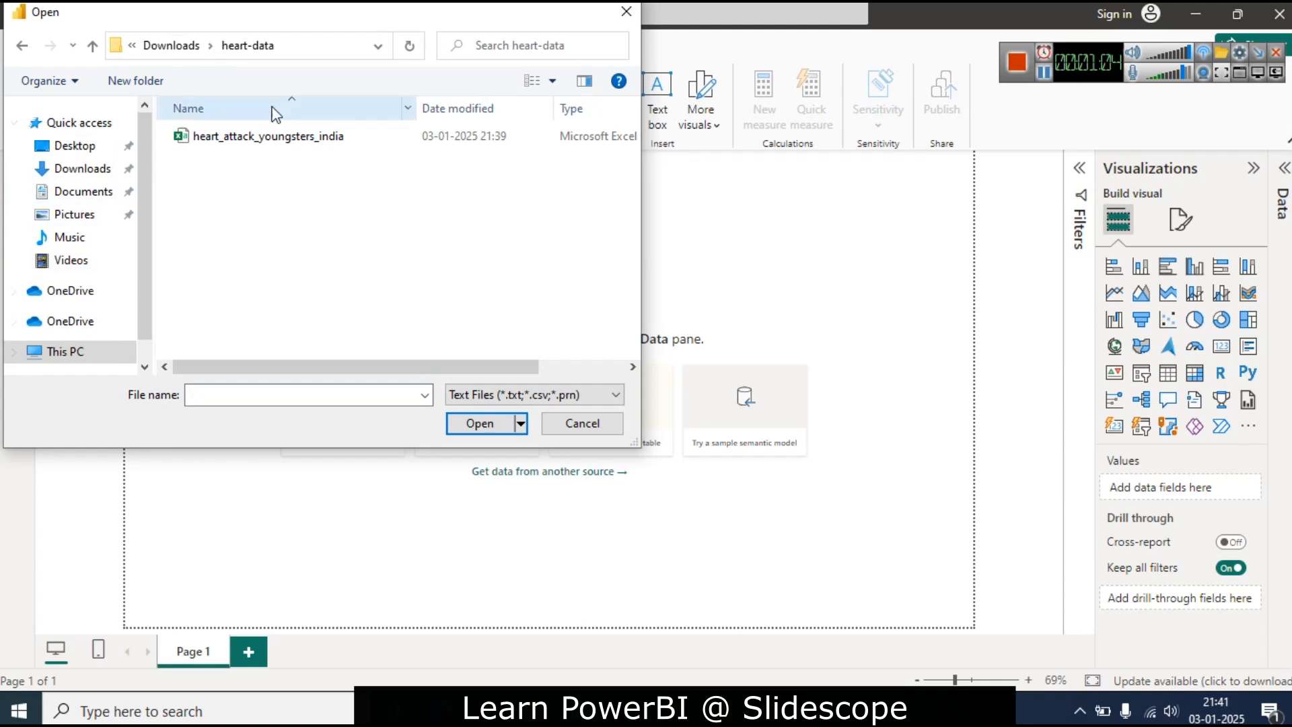
double_click(266, 138)
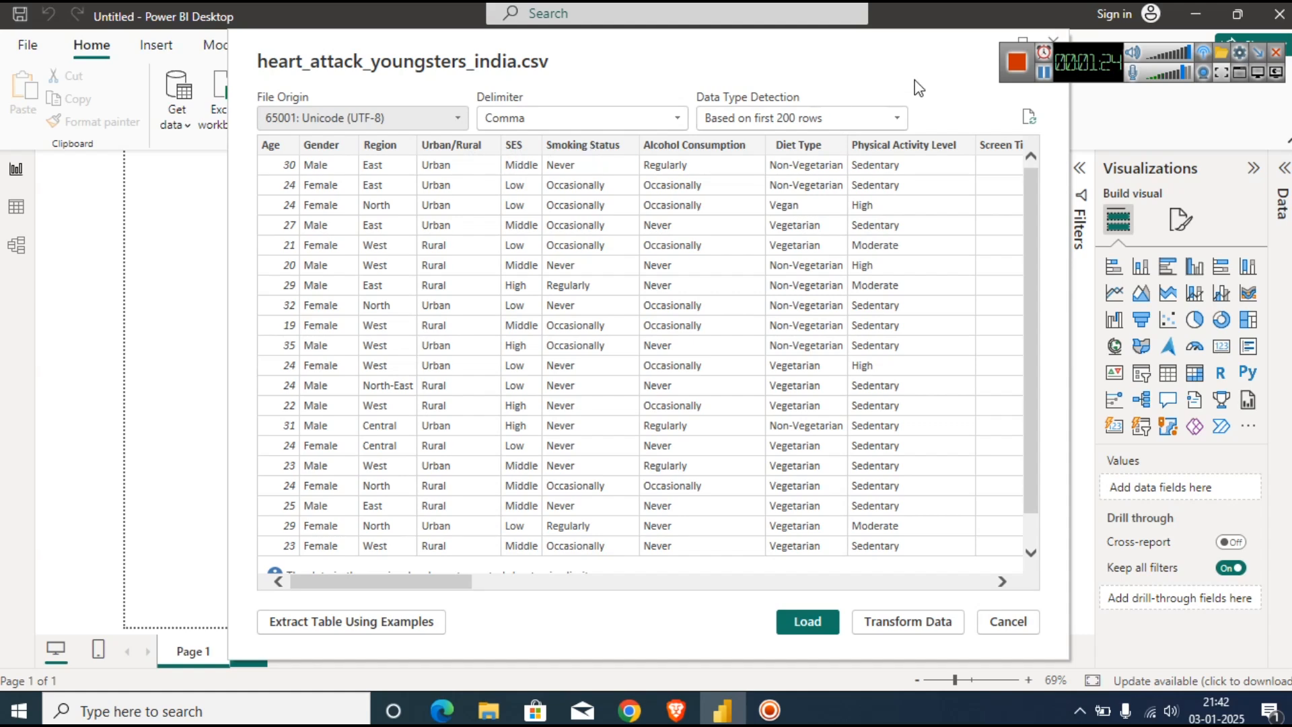
Switch to Chrome, search the web for "SES in data", and return to the data preview in Power BI Desktop.
key(alt+Tab)
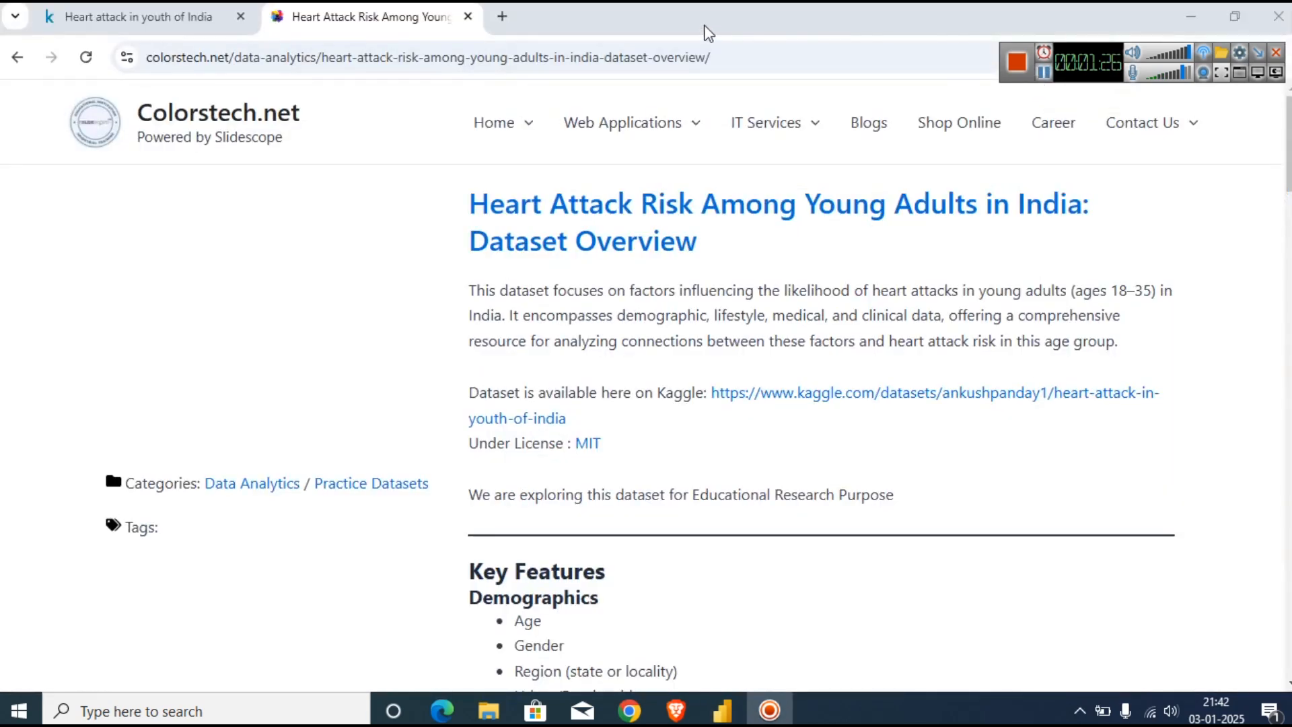
click(505, 13)
text(SES)
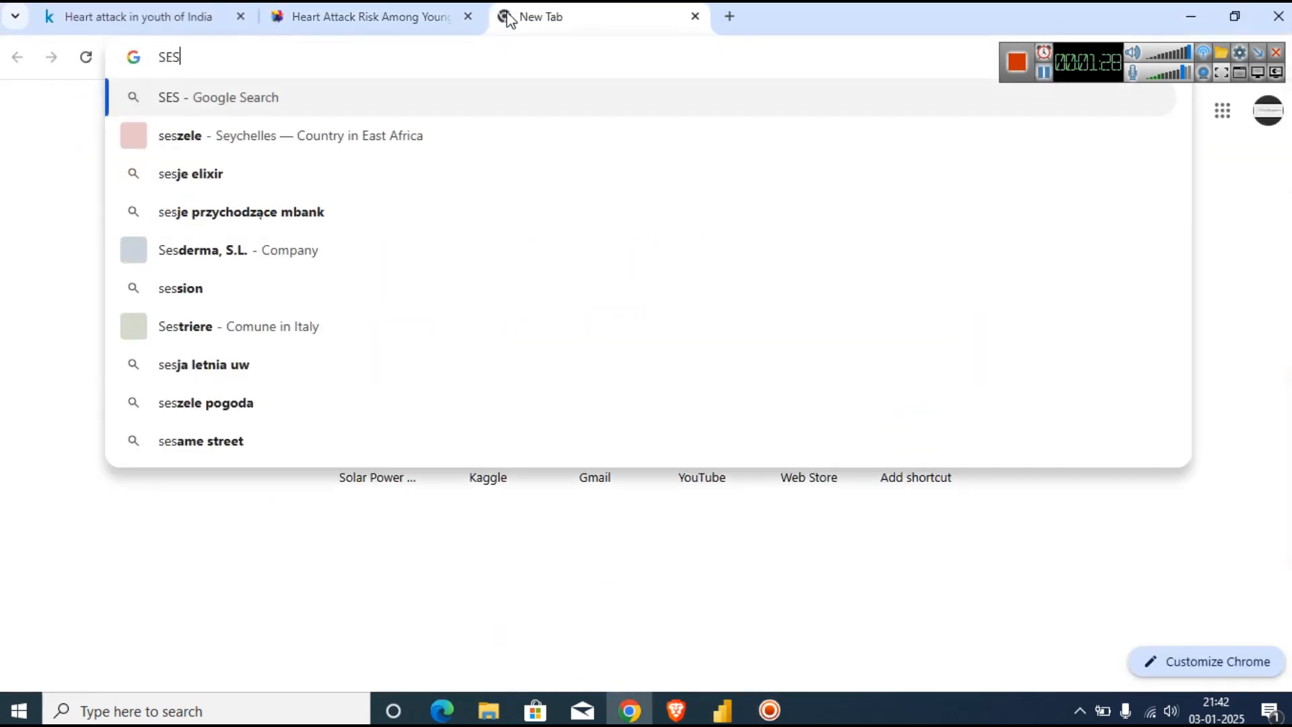
click(722, 711)
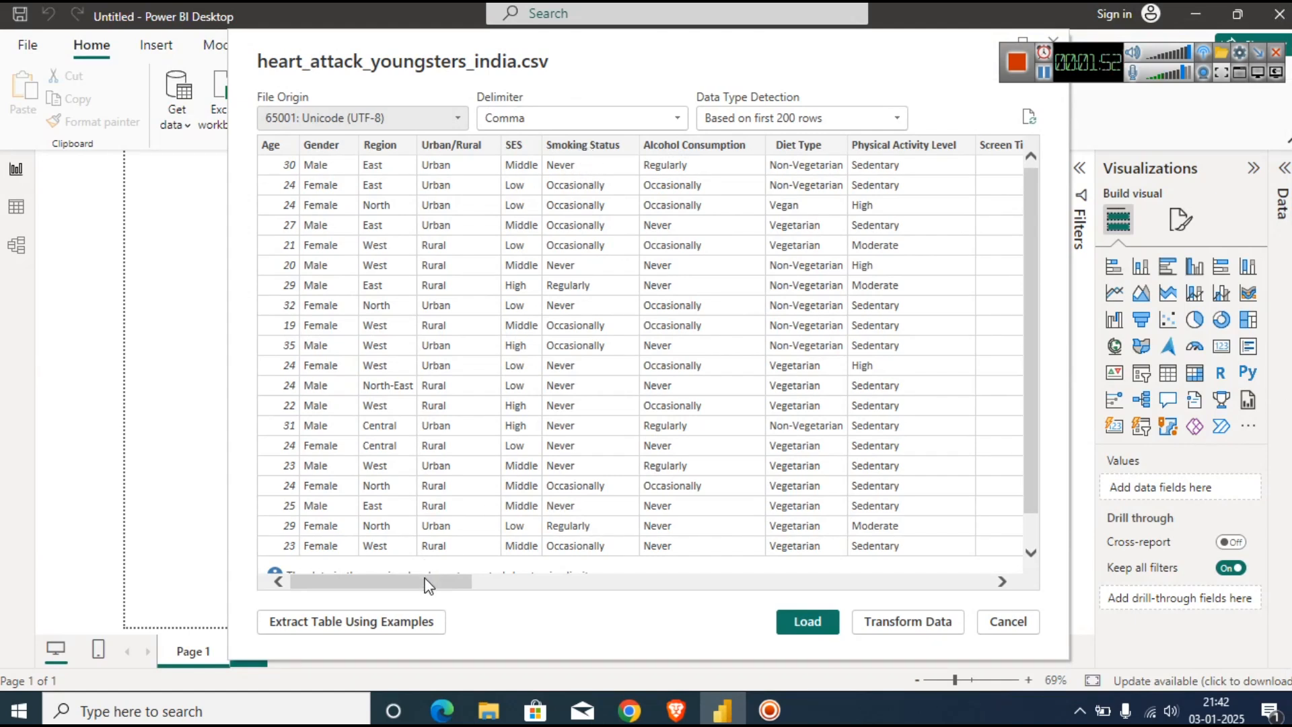
Check all columns in the heart_attack_youngsters_india.csv preview and load the data into the report.
drag(423, 594, 951, 557)
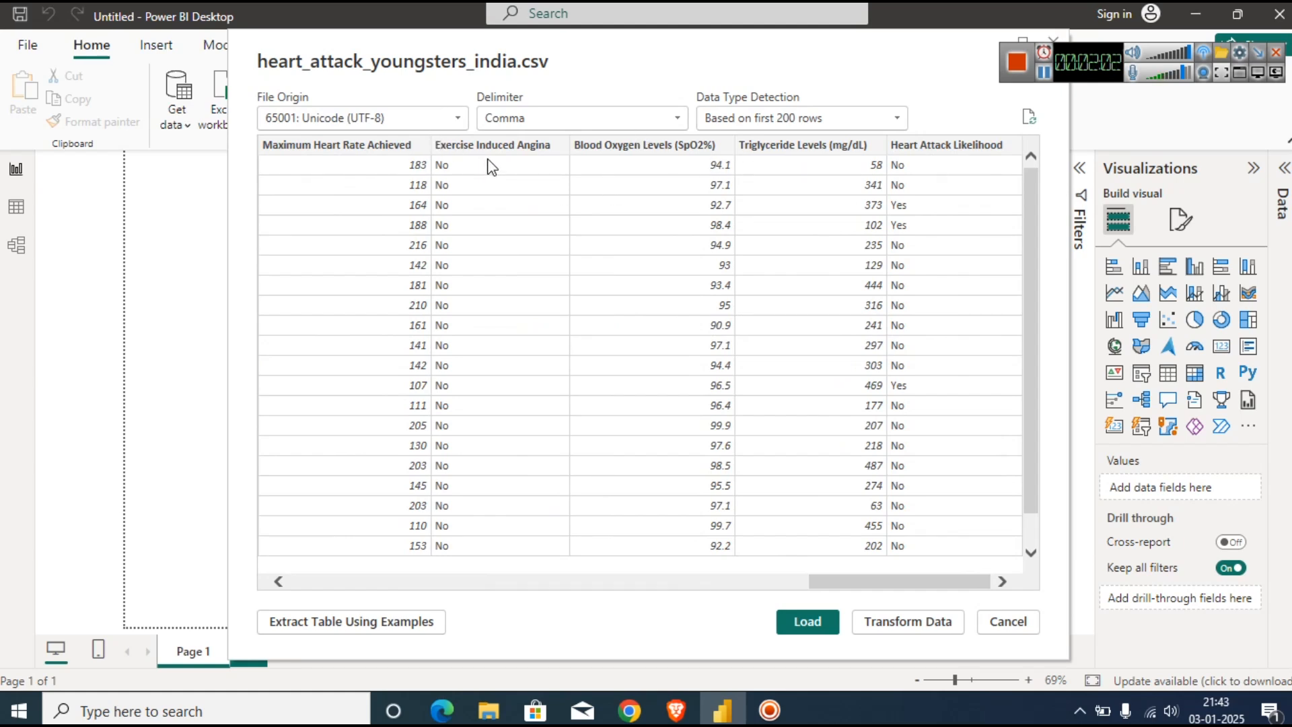
drag(856, 578, 713, 573)
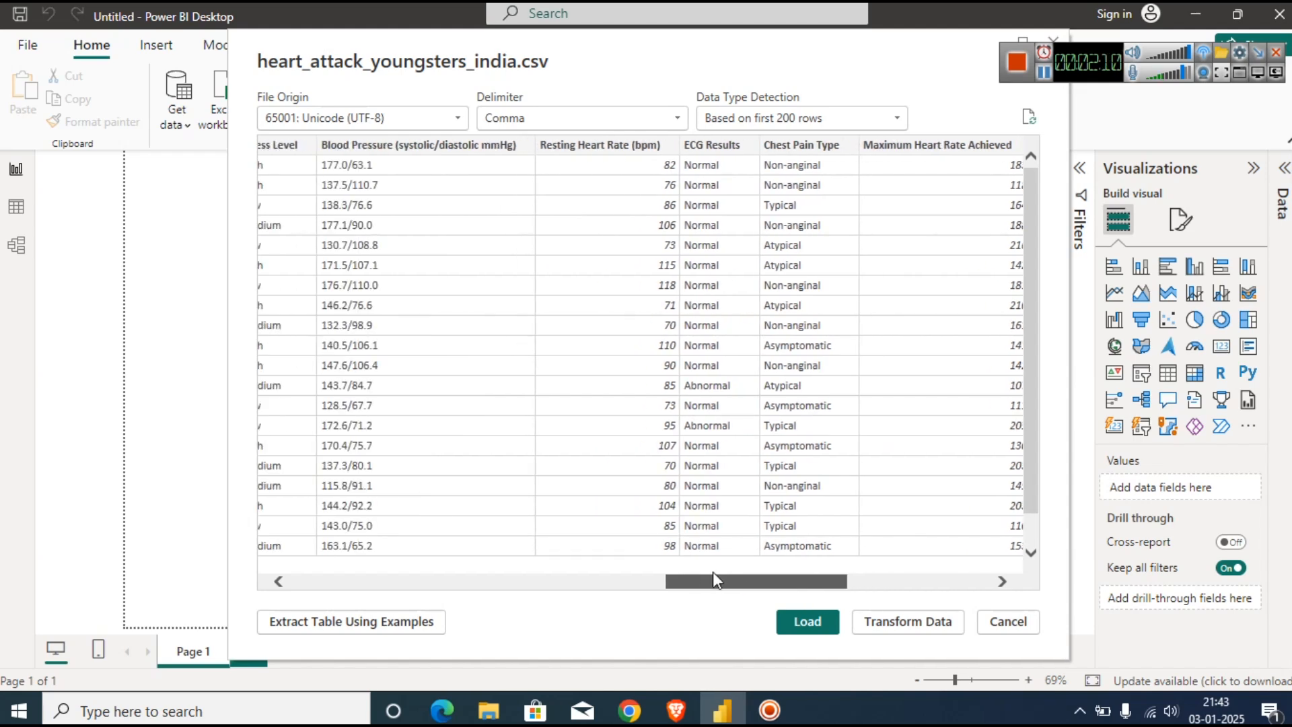
drag(710, 571, 666, 560)
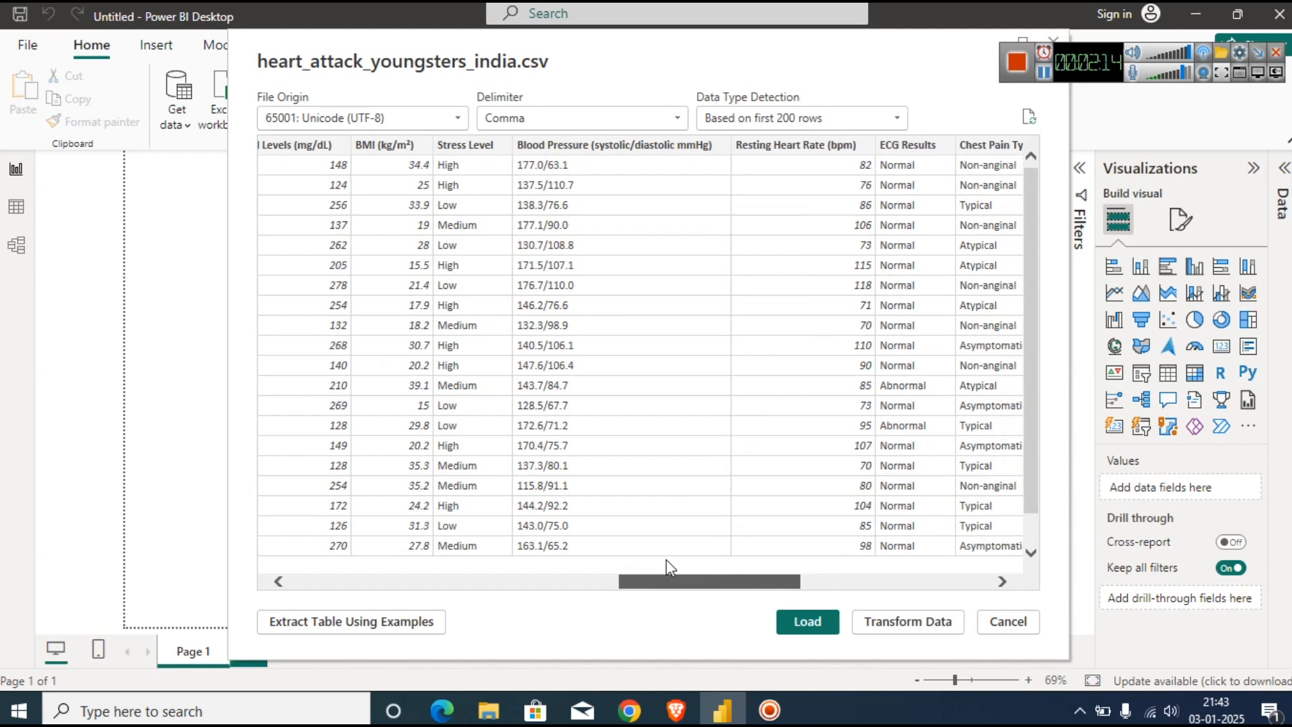
drag(666, 560, 450, 535)
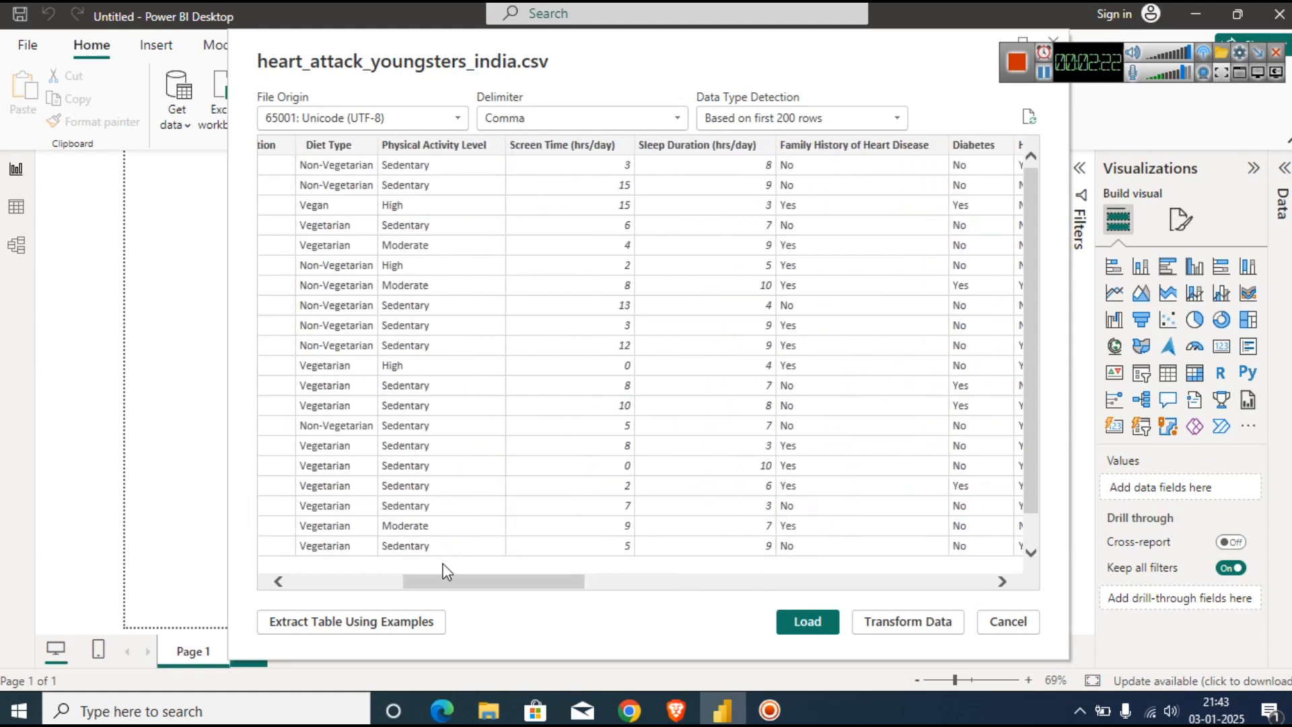
drag(473, 583, 513, 592)
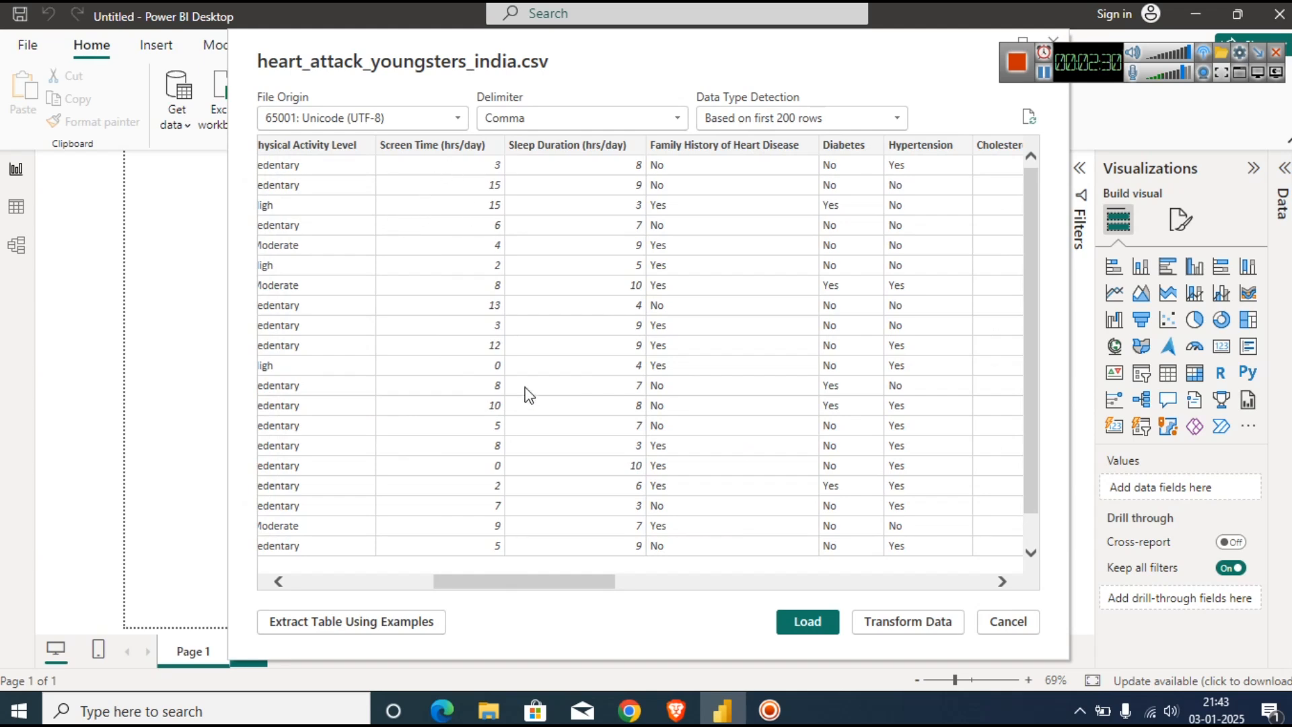
drag(521, 582, 462, 597)
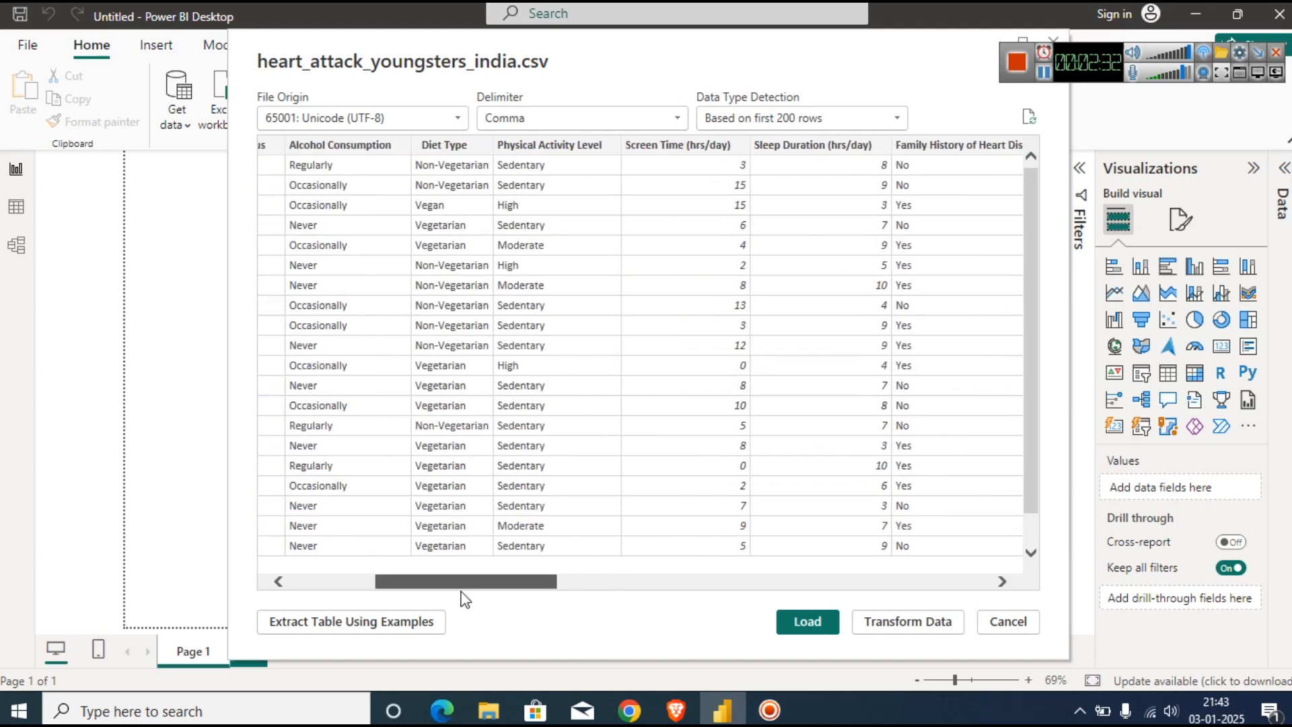
drag(462, 598, 338, 601)
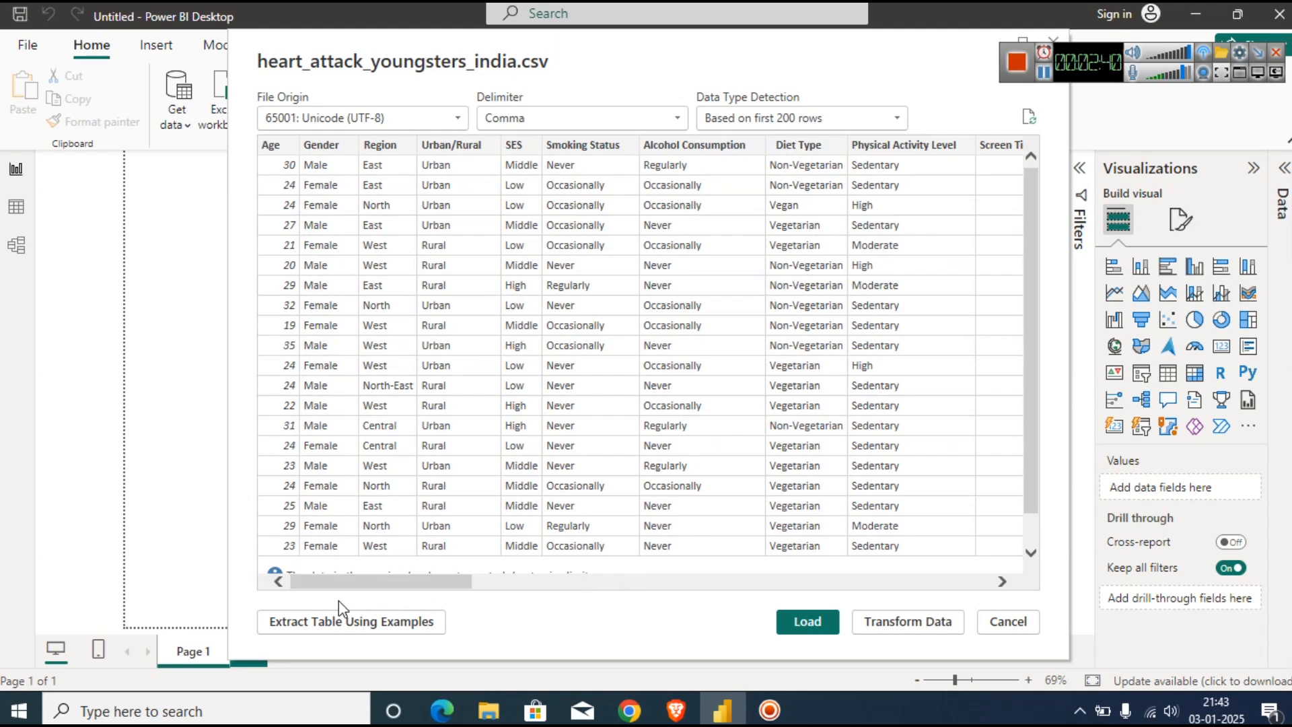
drag(362, 583, 953, 564)
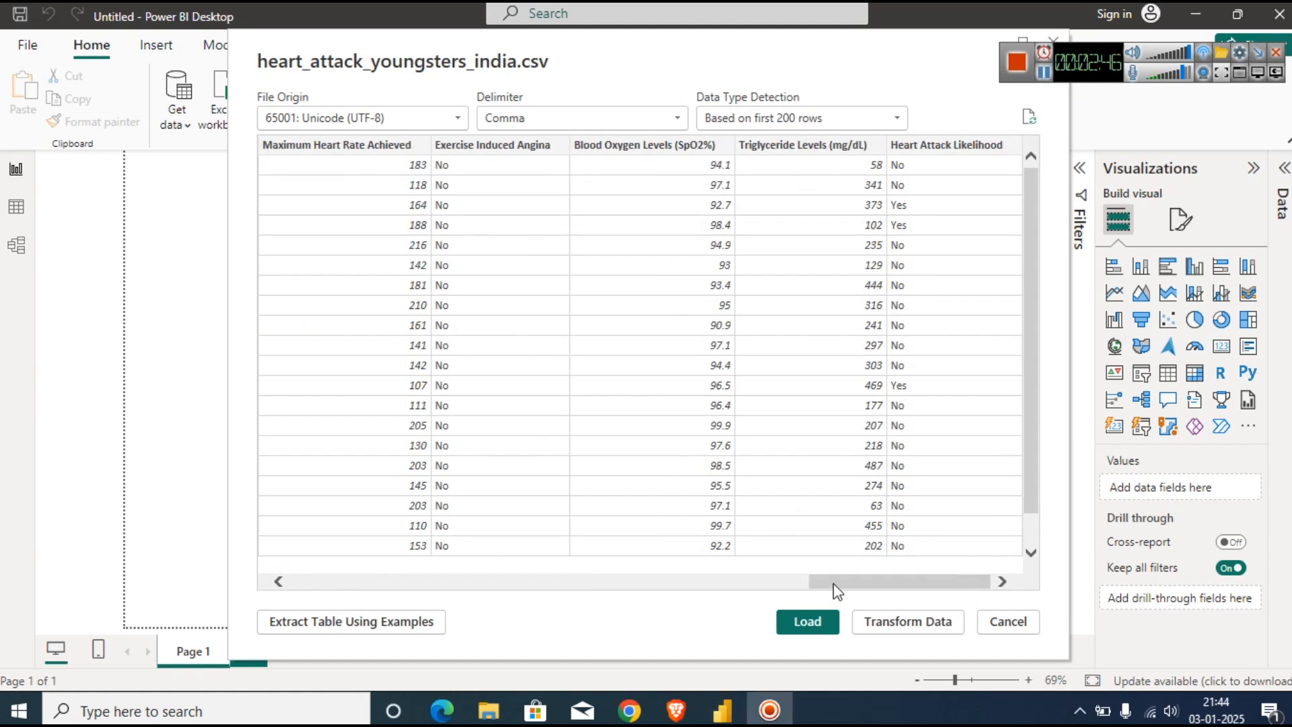
click(816, 617)
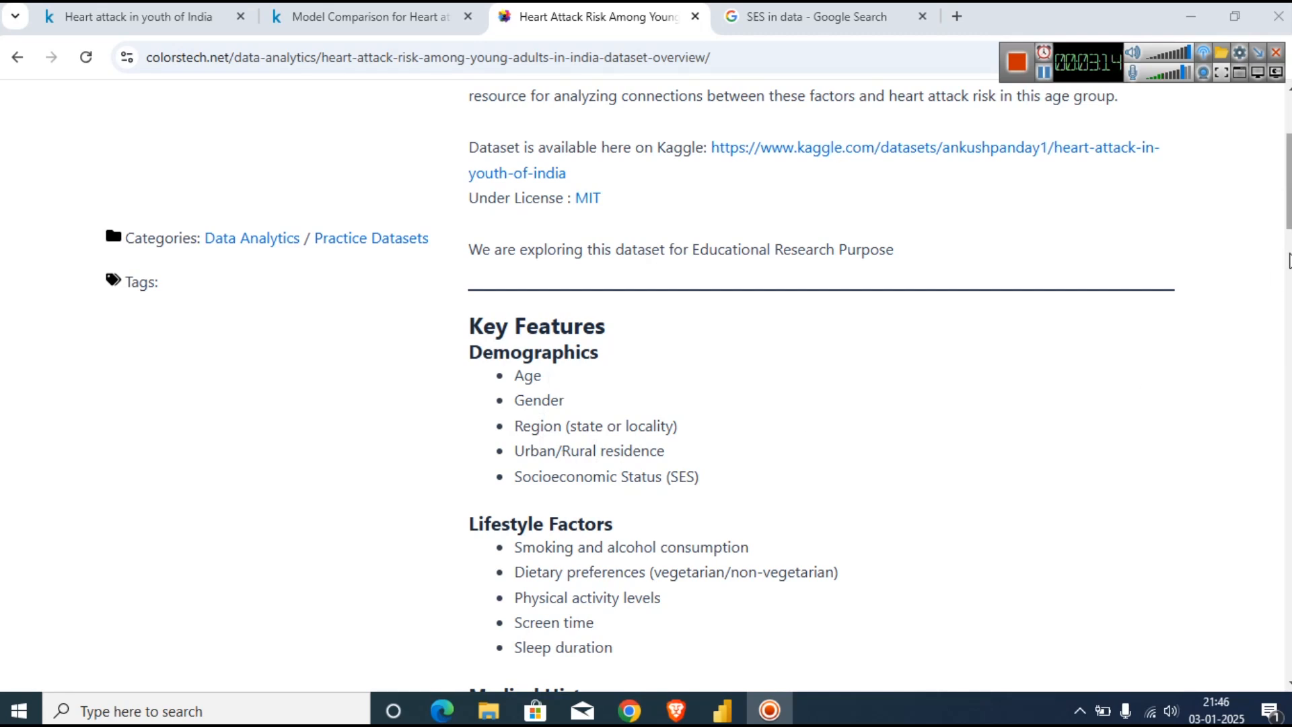
Read the key features, target variable, potential use cases and insights to extract on the Colorstech.net dataset overview page.
drag(1288, 202, 1287, 229)
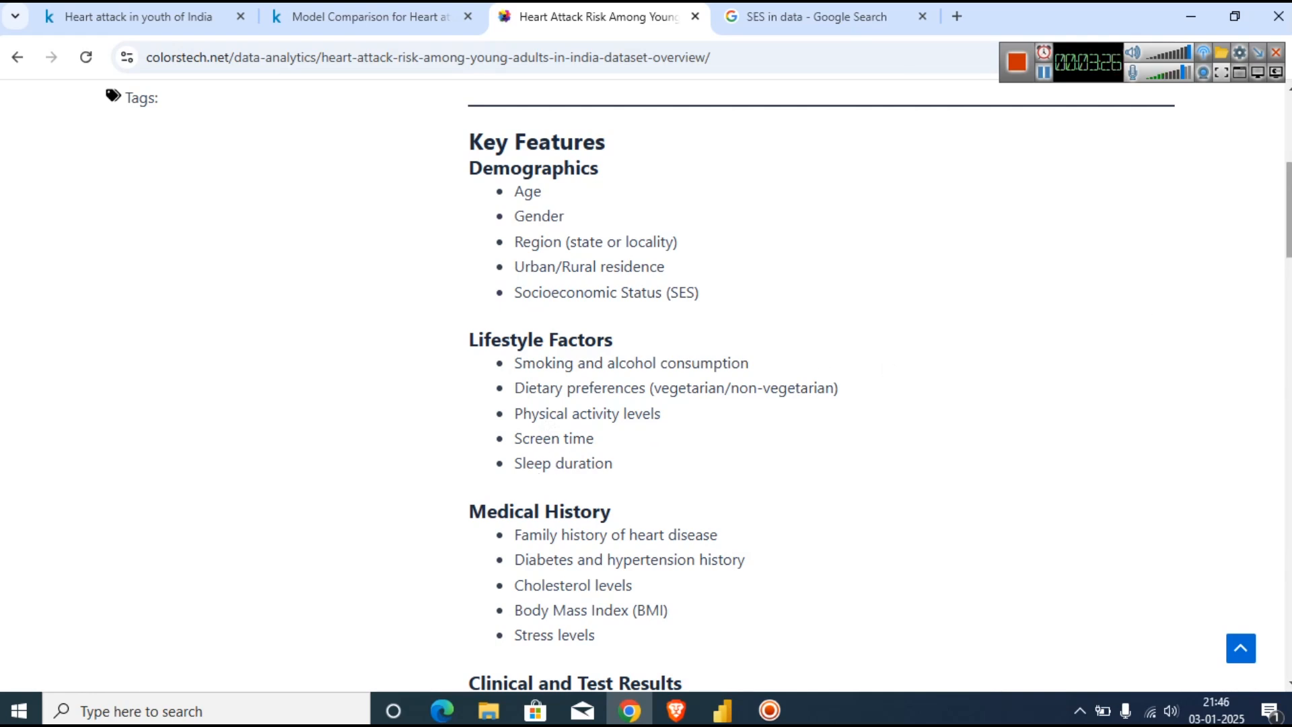
scroll(1076, 308, down, 2)
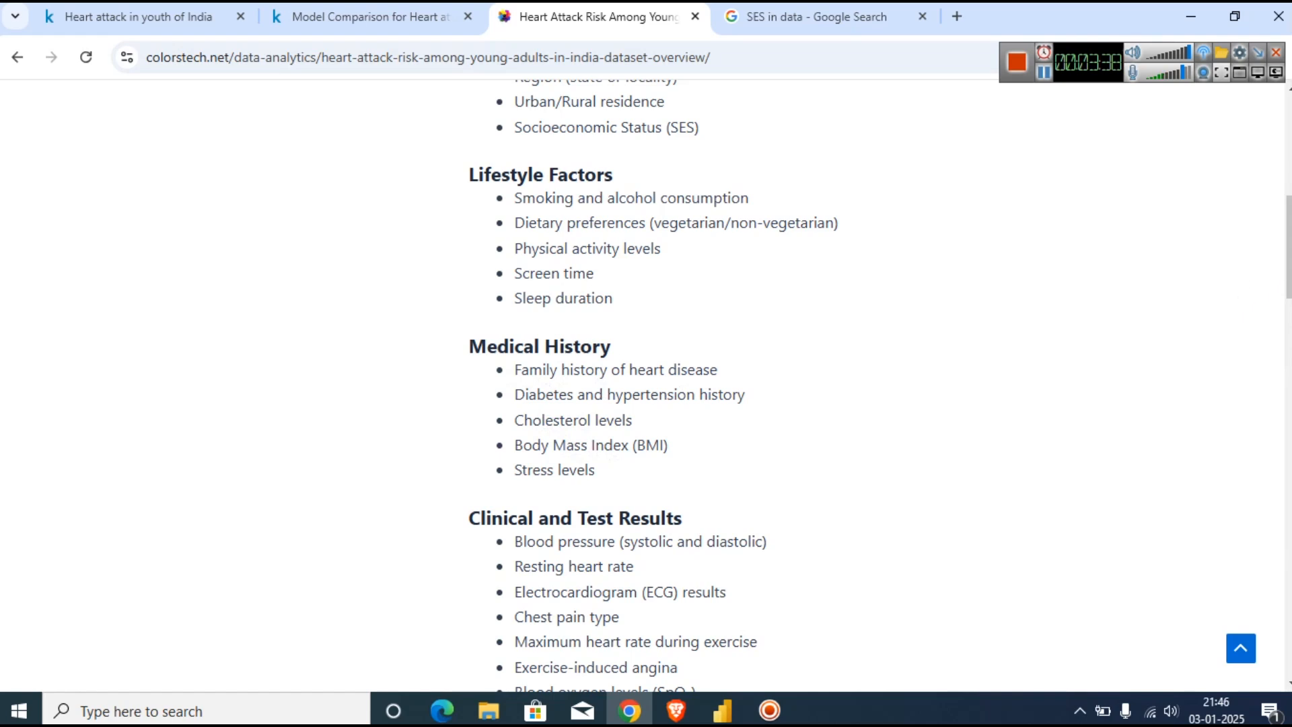
scroll(1009, 287, down, 3)
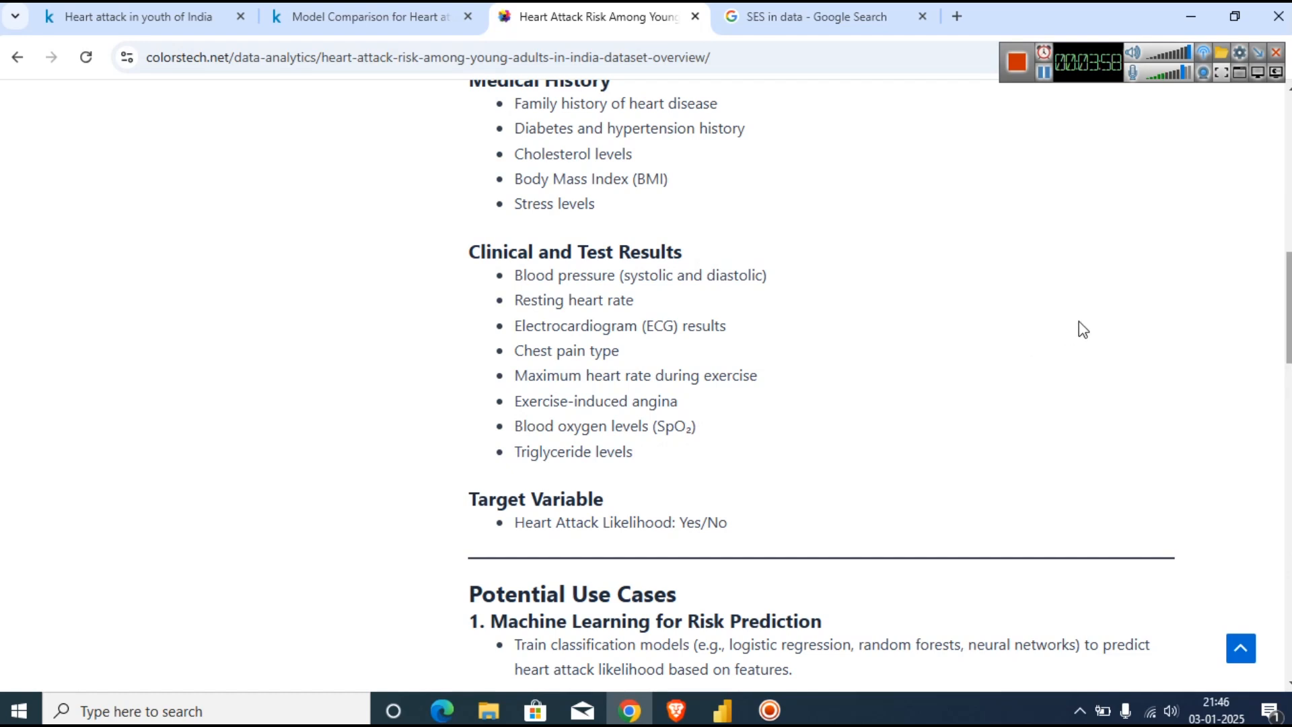
scroll(834, 343, down, 2)
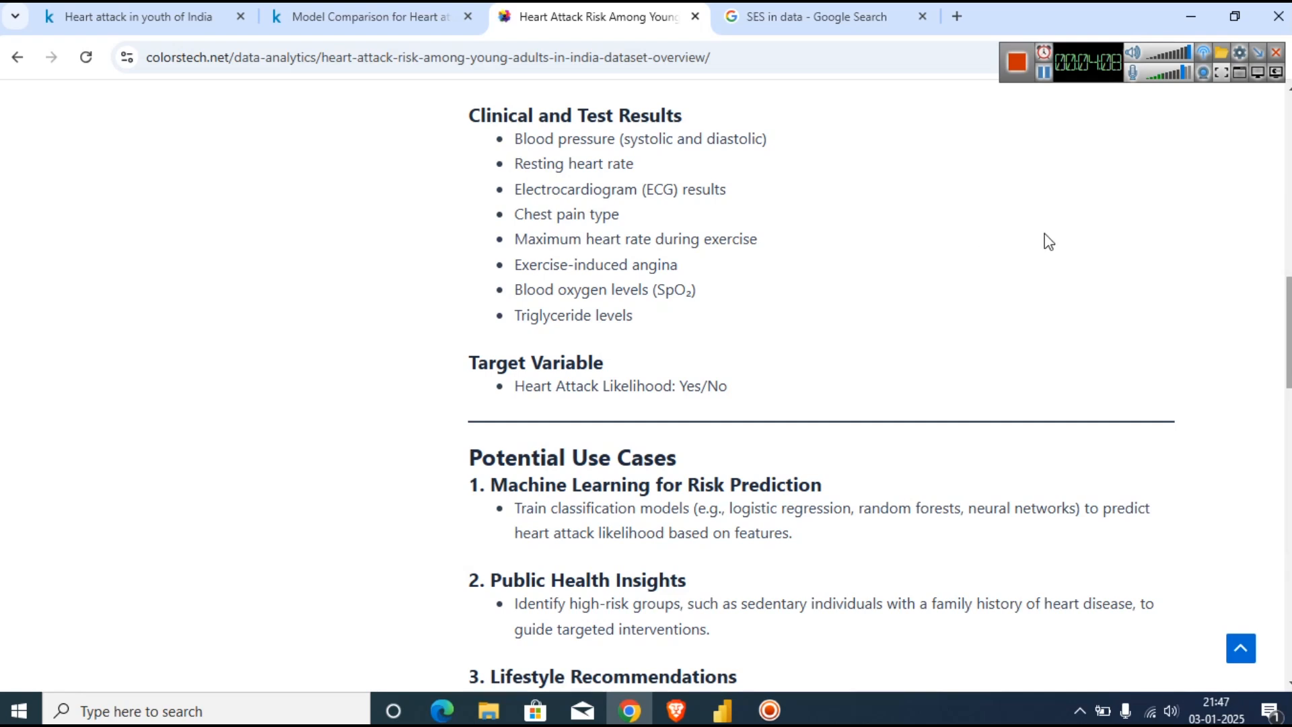
click(1188, 70)
scroll(878, 386, down, 3)
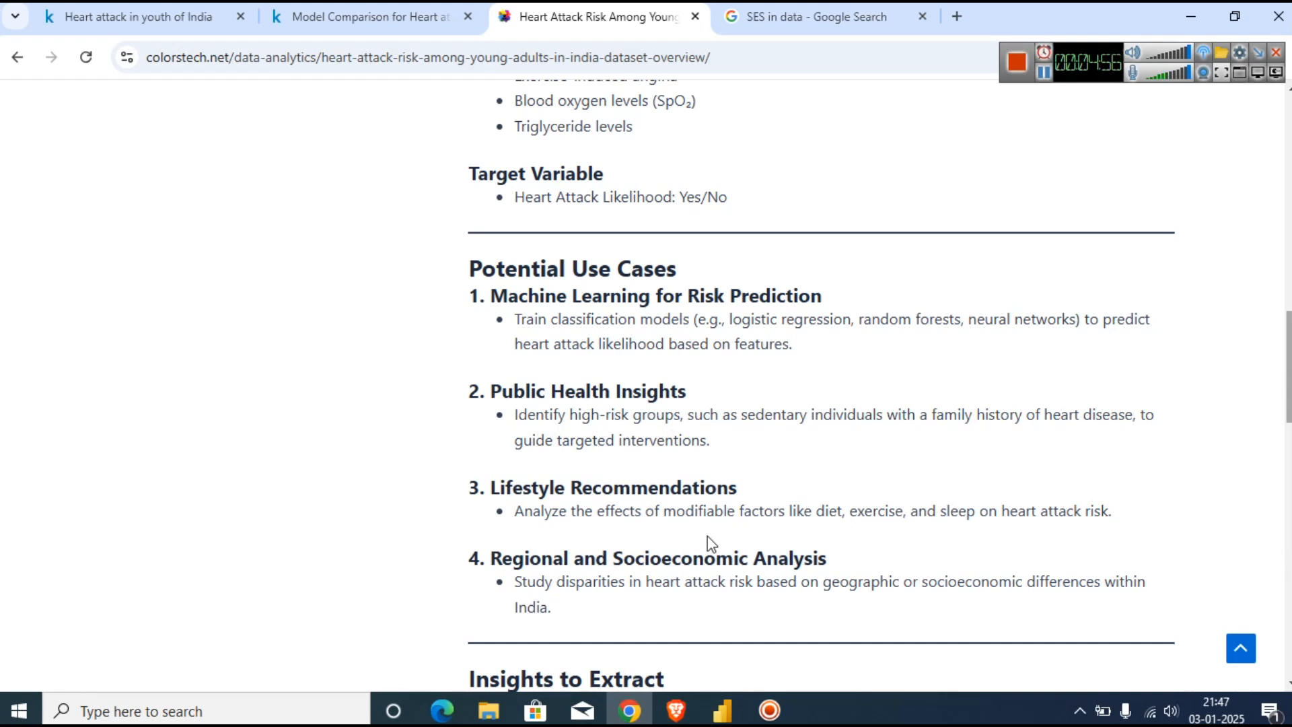
scroll(1287, 431, down, 2)
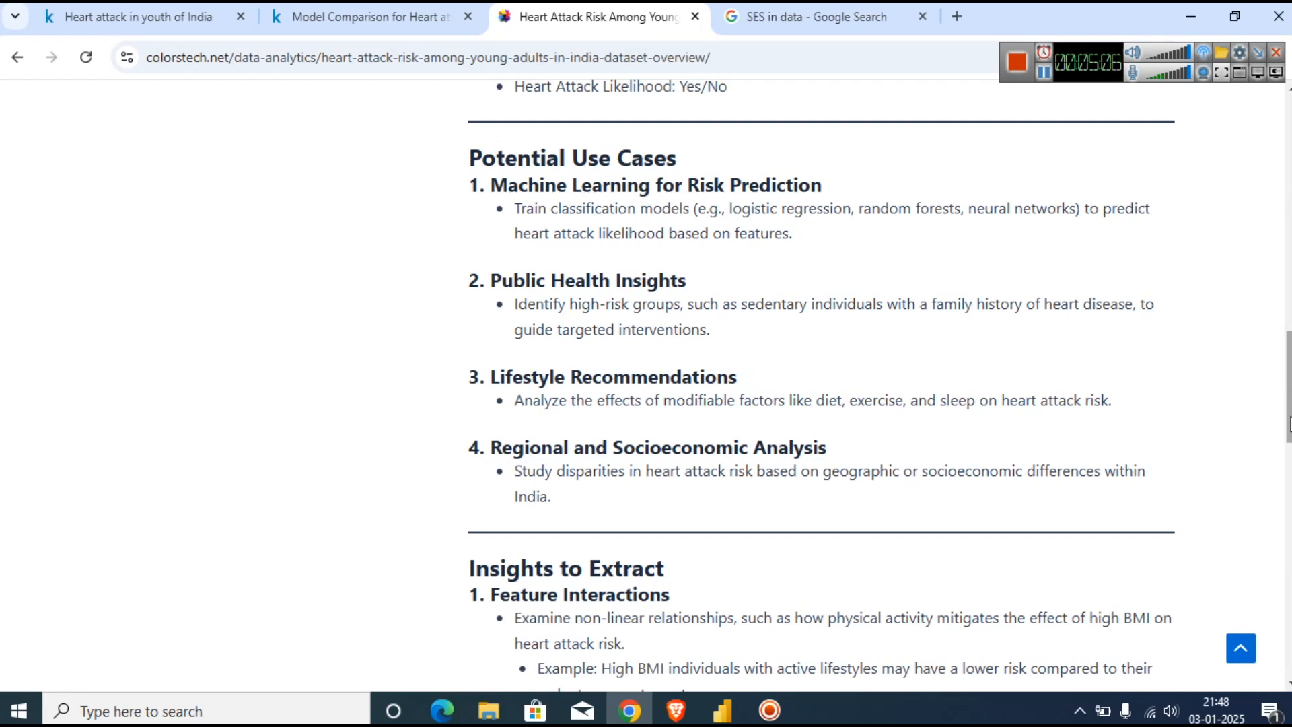
drag(1289, 424, 1289, 468)
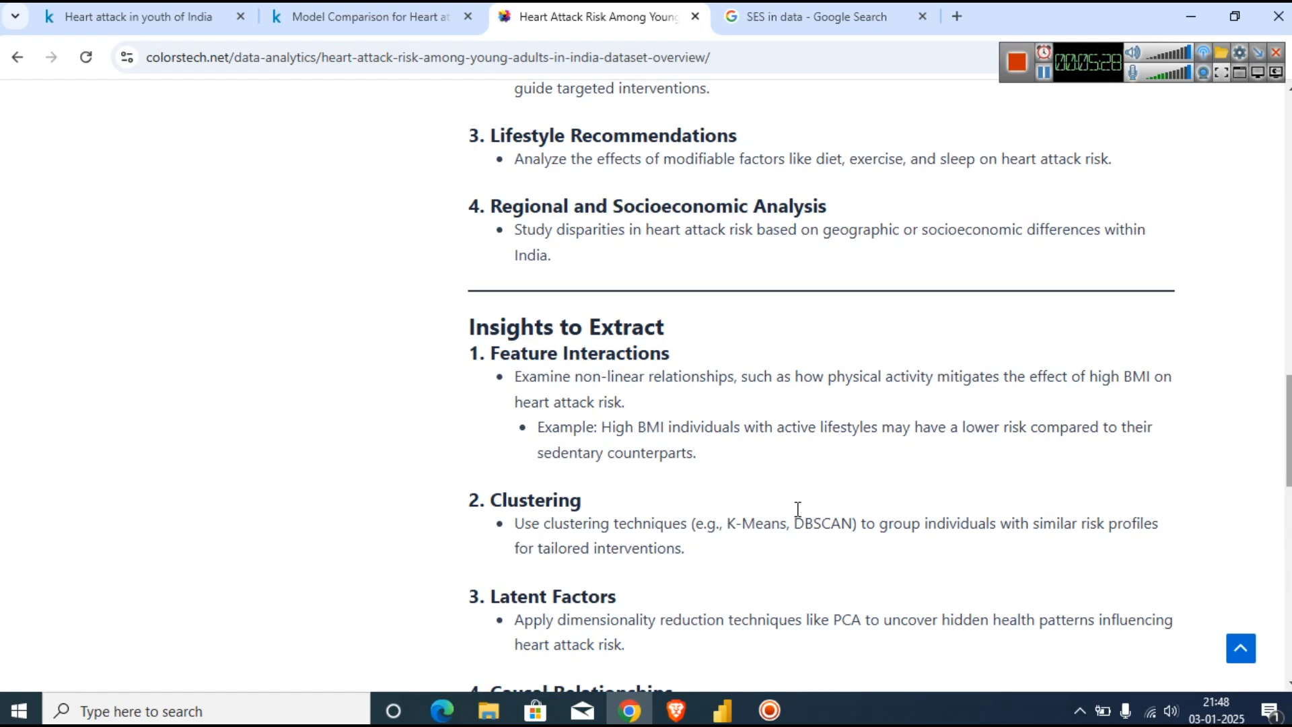
mouse_move(1288, 437)
mouse_down()
mouse_move(1288, 495)
mouse_move(1259, 557)
mouse_move(1282, 428)
mouse_up()
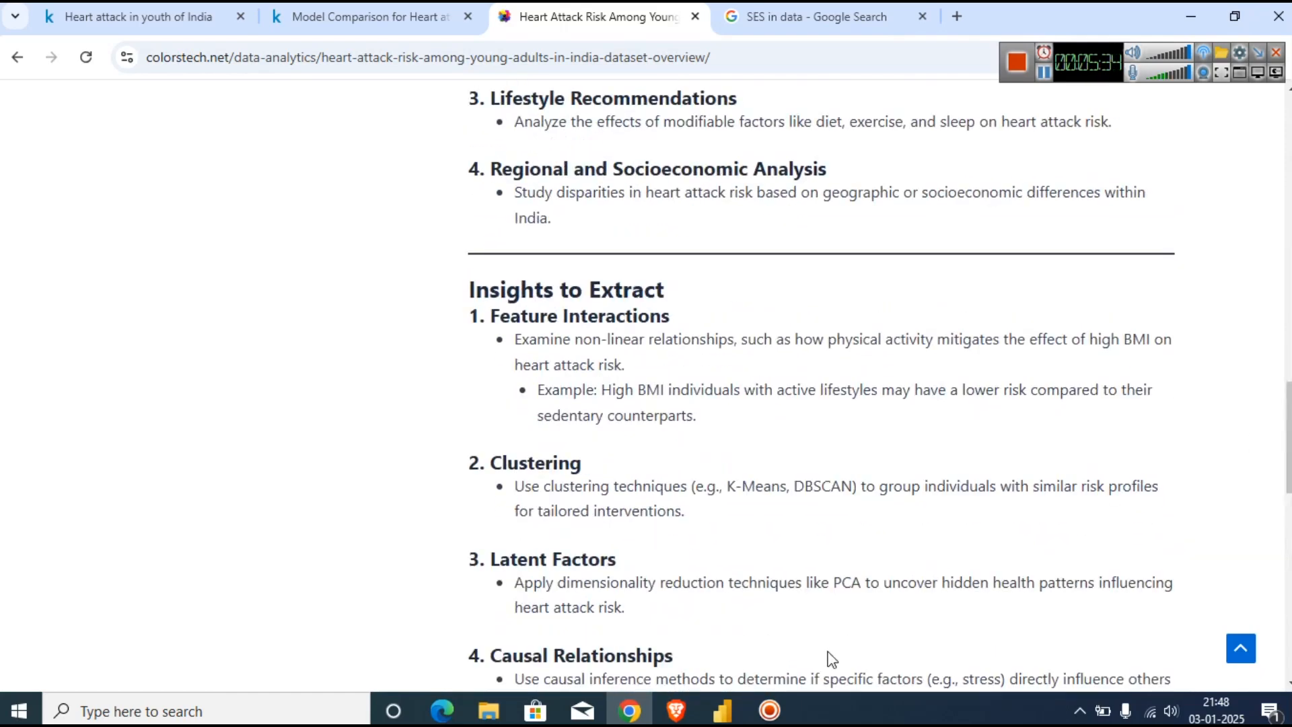
Switch back to Power BI Desktop and examine the fields of the loaded heart attack table.
click(738, 716)
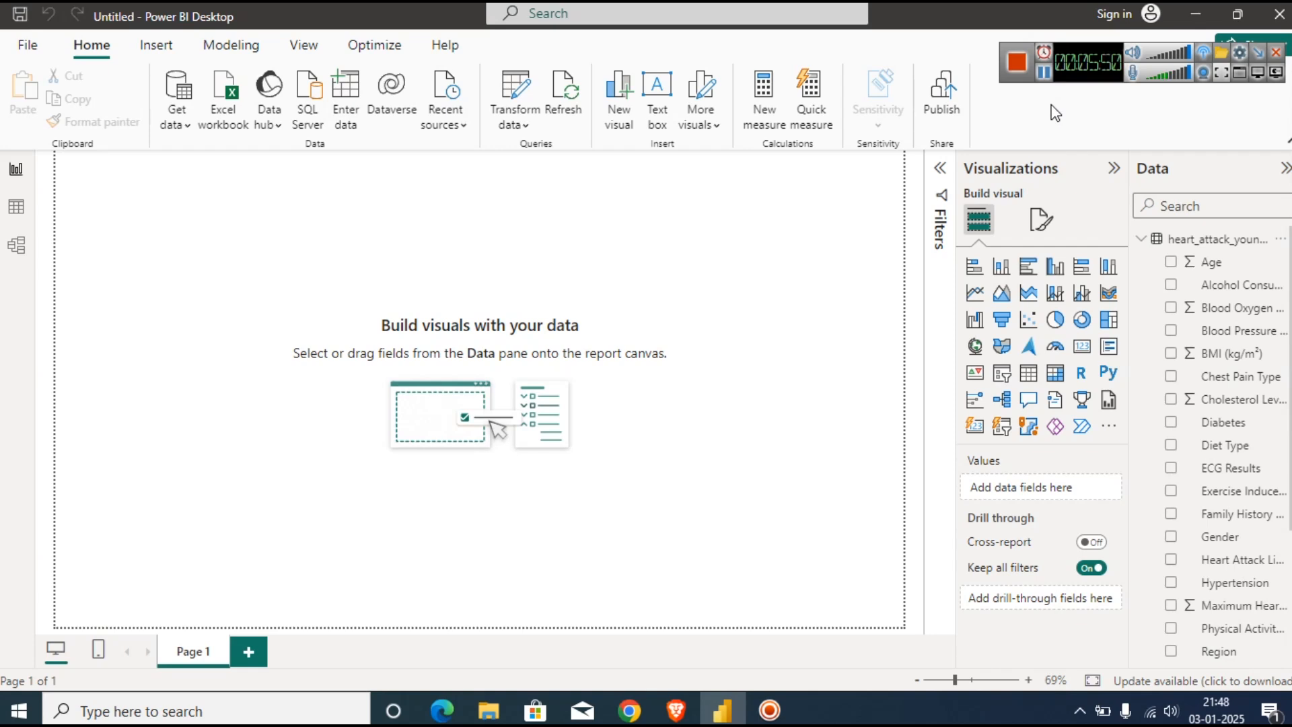
drag(1290, 504, 1290, 645)
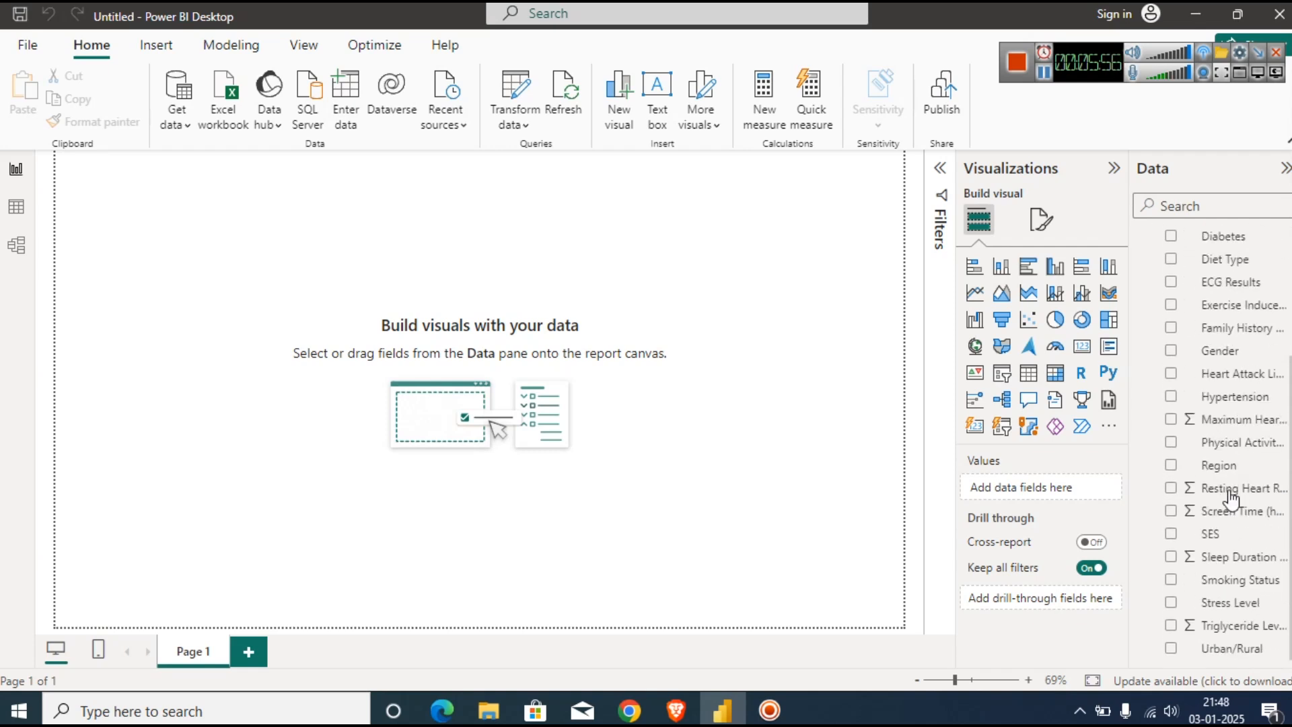
click(1043, 70)
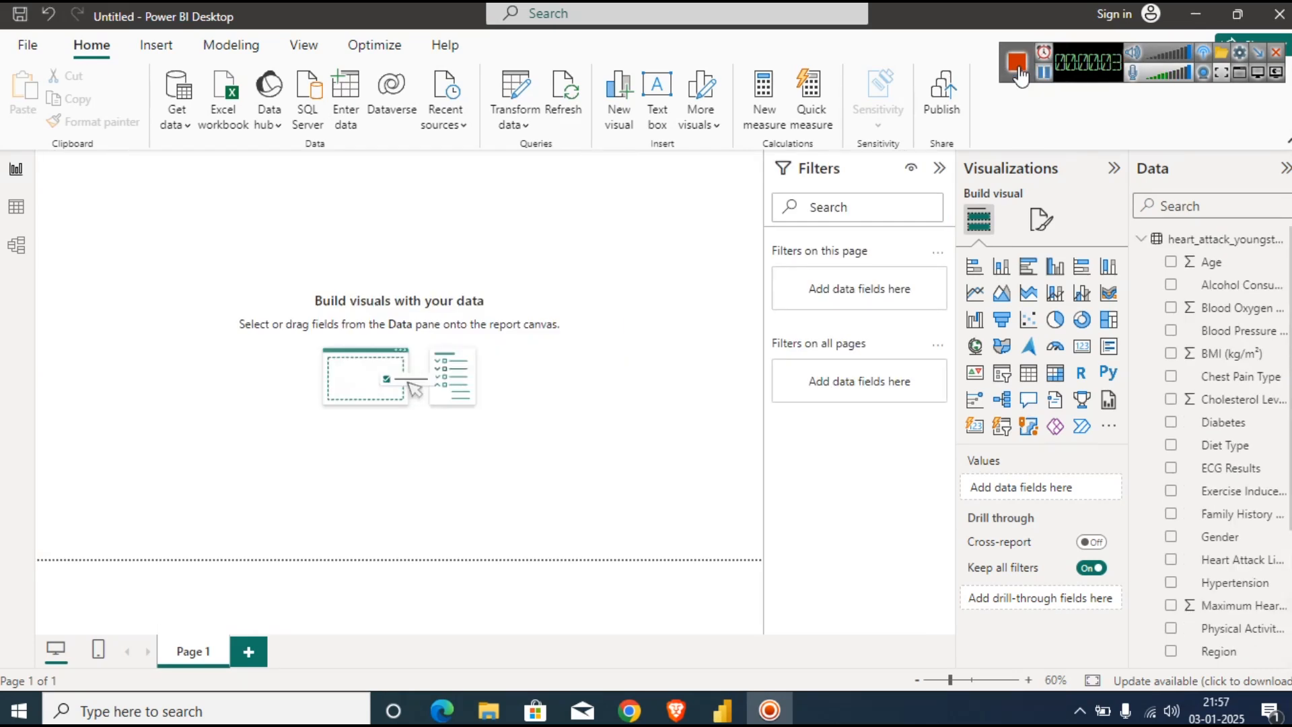
Open the heart attack table in the Power Query Editor and look through its columns.
click(514, 120)
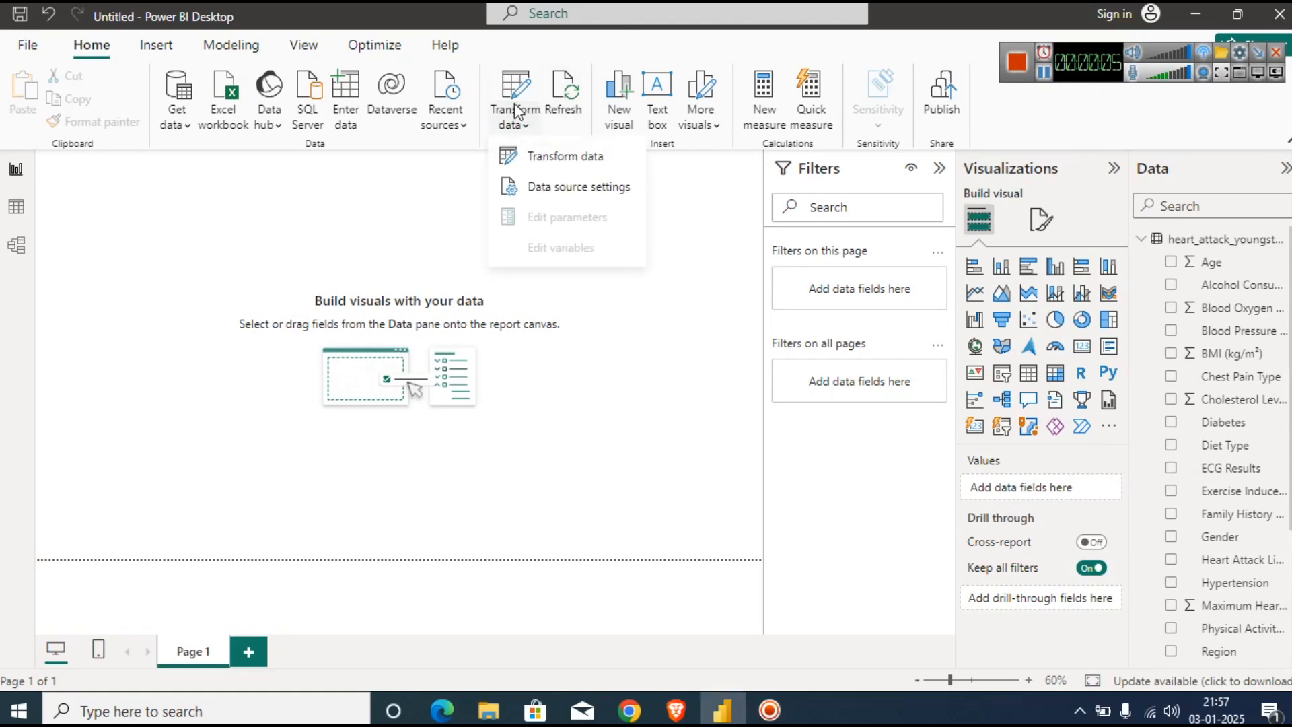
click(544, 161)
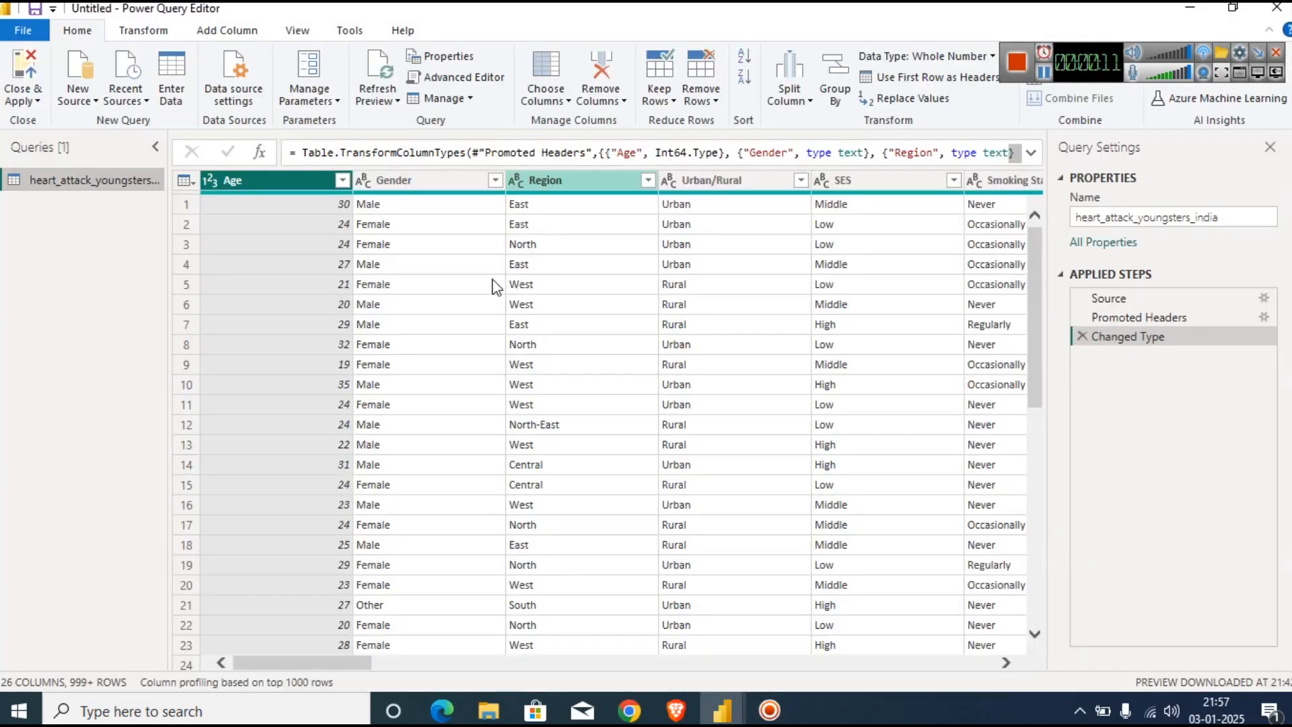
drag(345, 670, 793, 608)
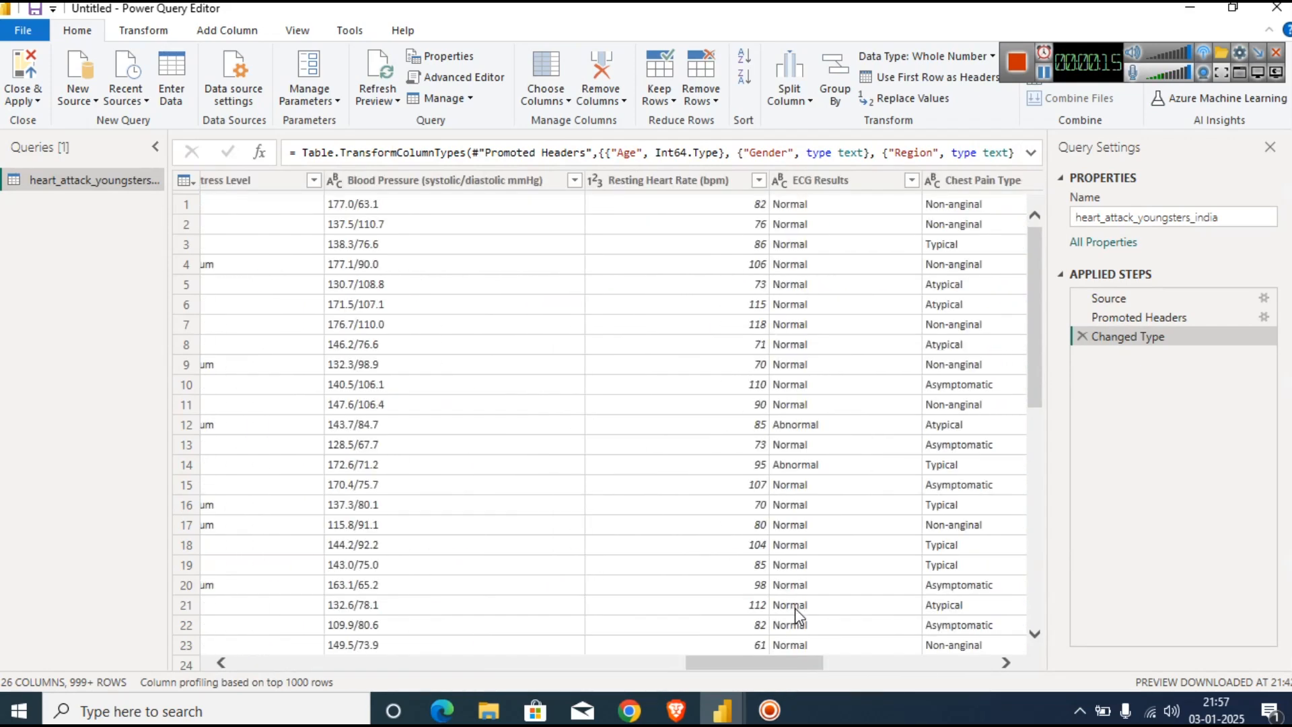
drag(808, 668, 228, 633)
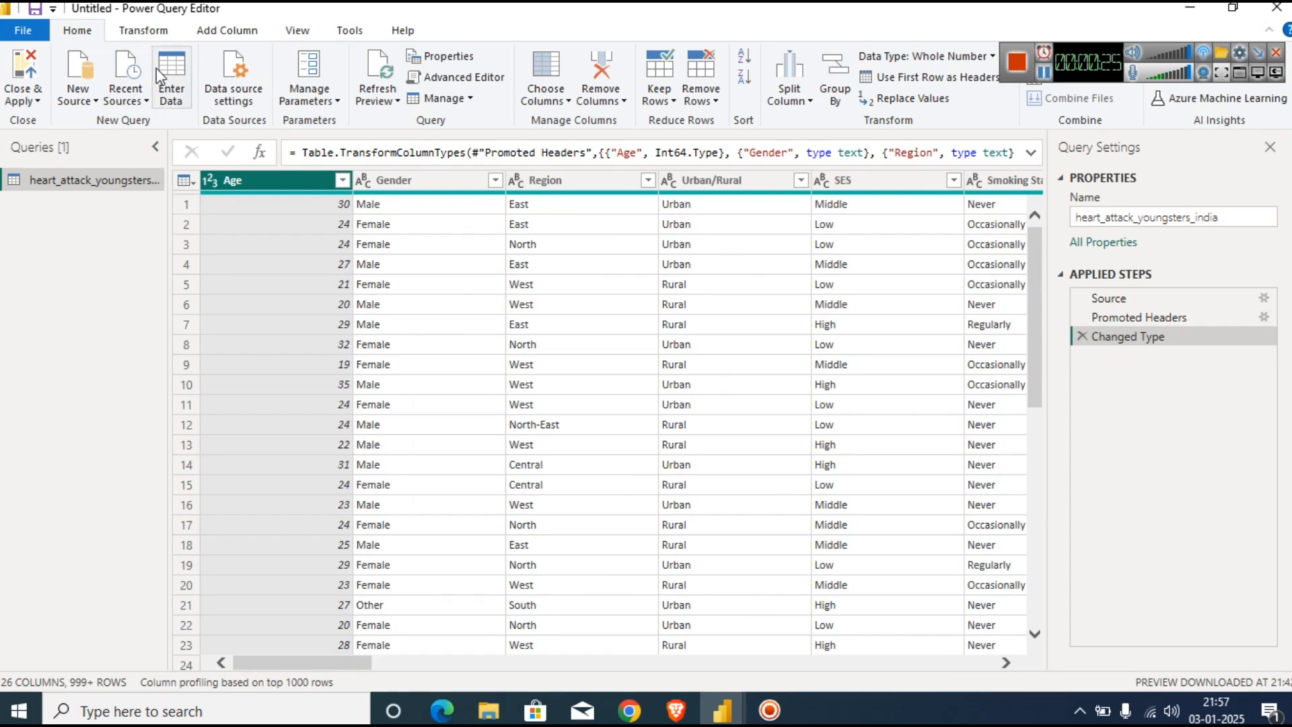
click(214, 30)
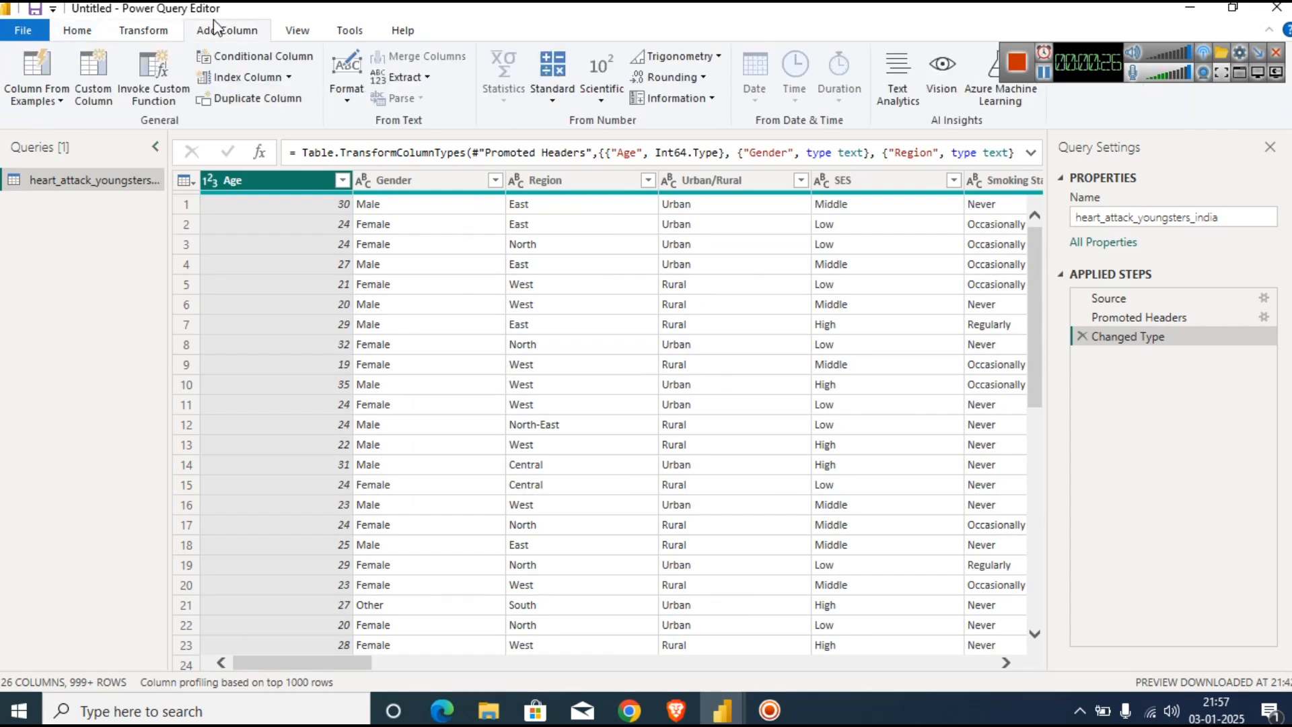
click(277, 75)
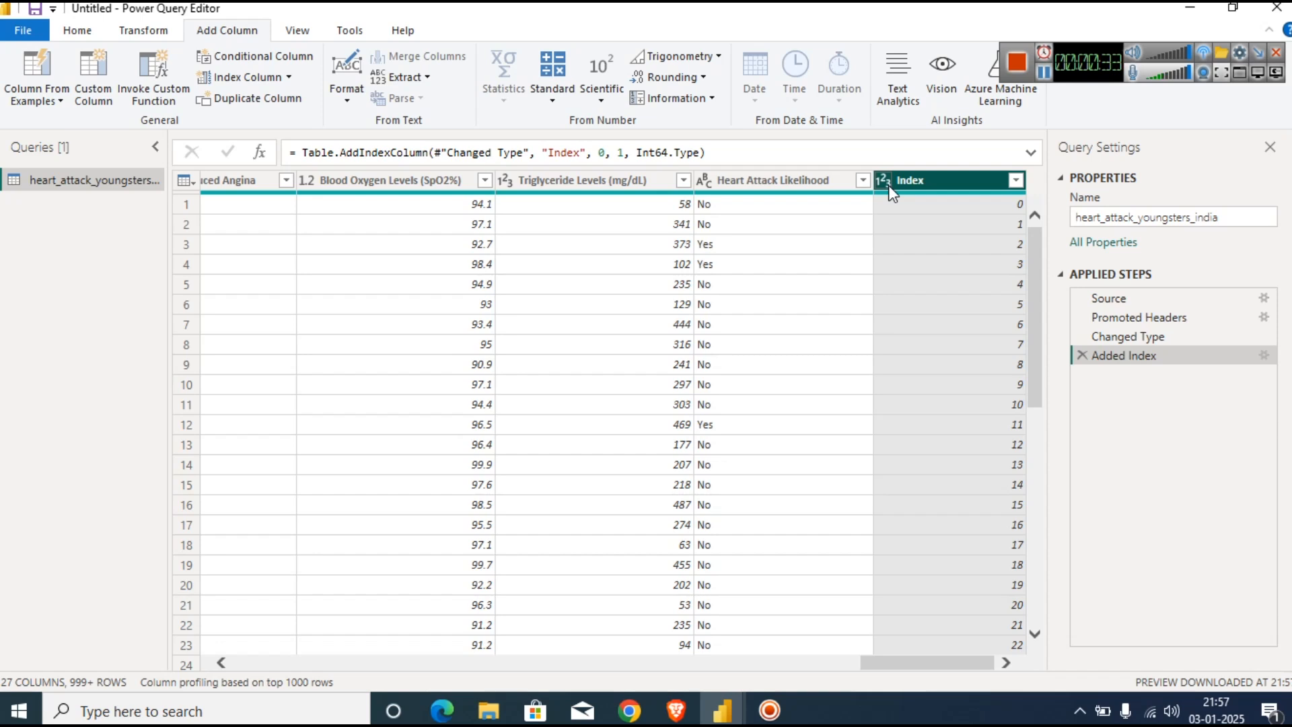
click(1082, 355)
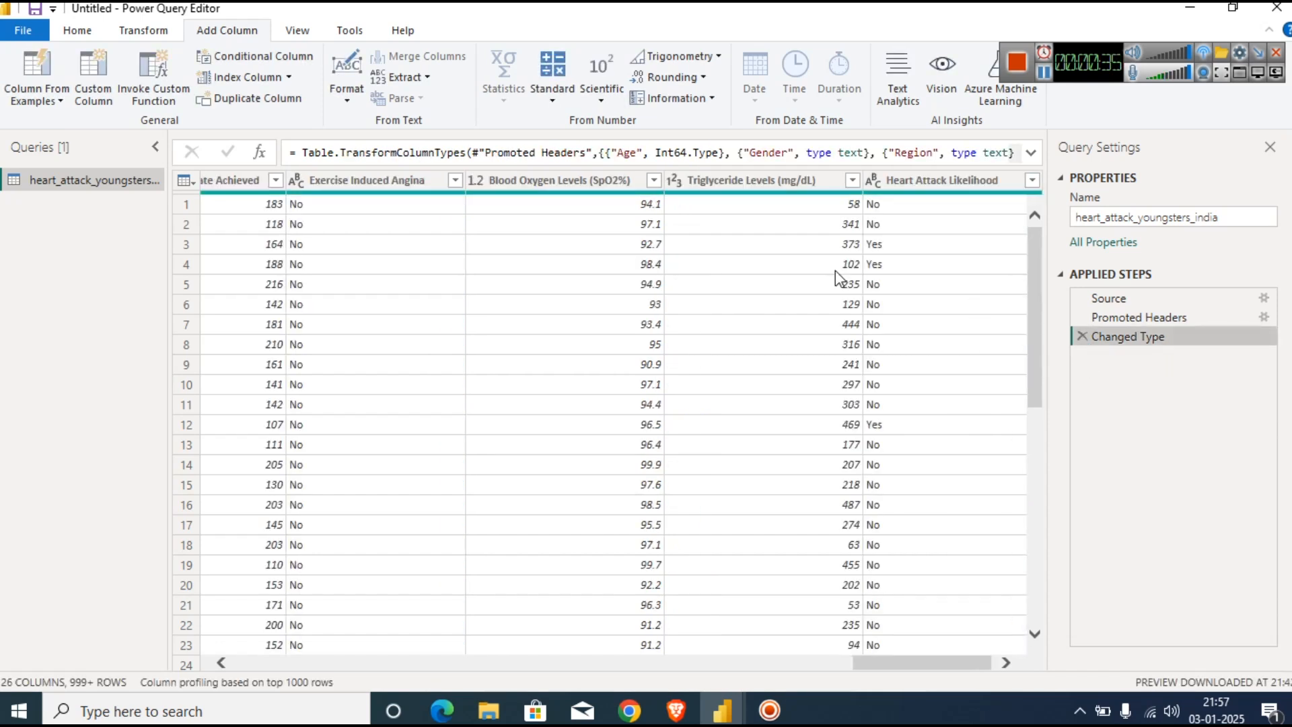
Add an index column starting from 1 to the heart attack table and apply the query changes to the report.
click(294, 85)
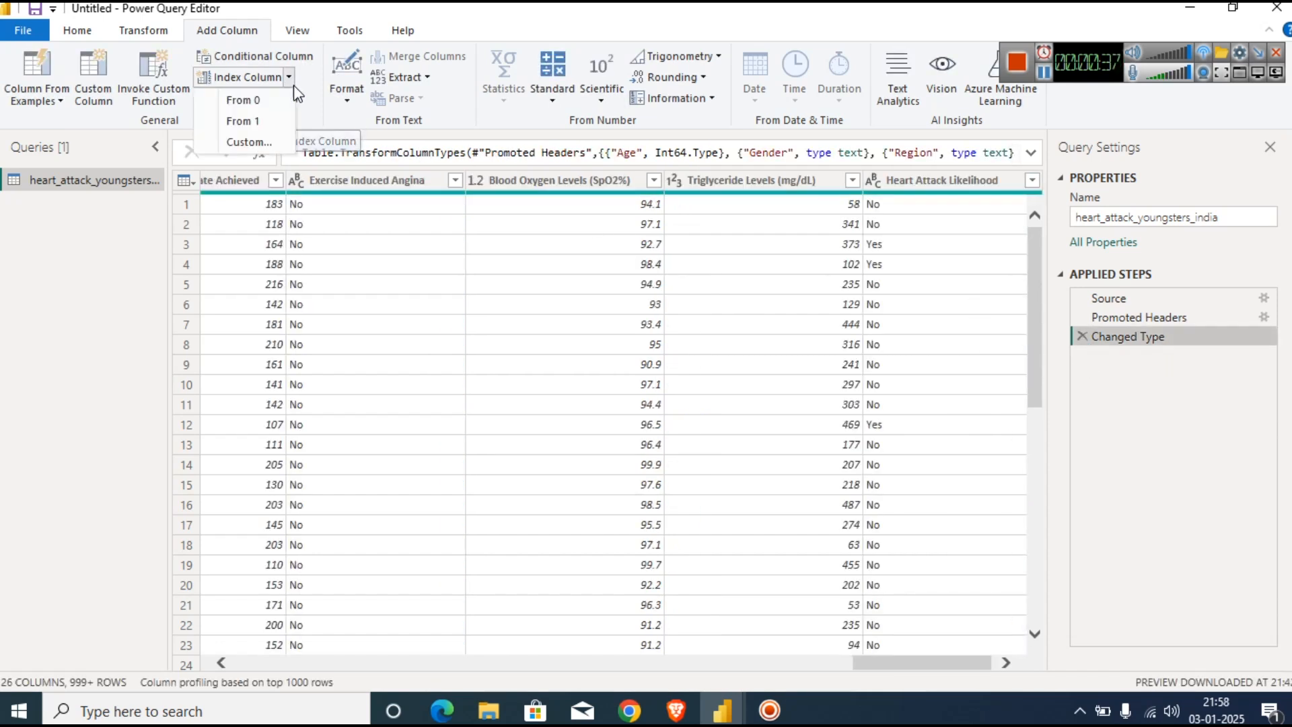
click(276, 123)
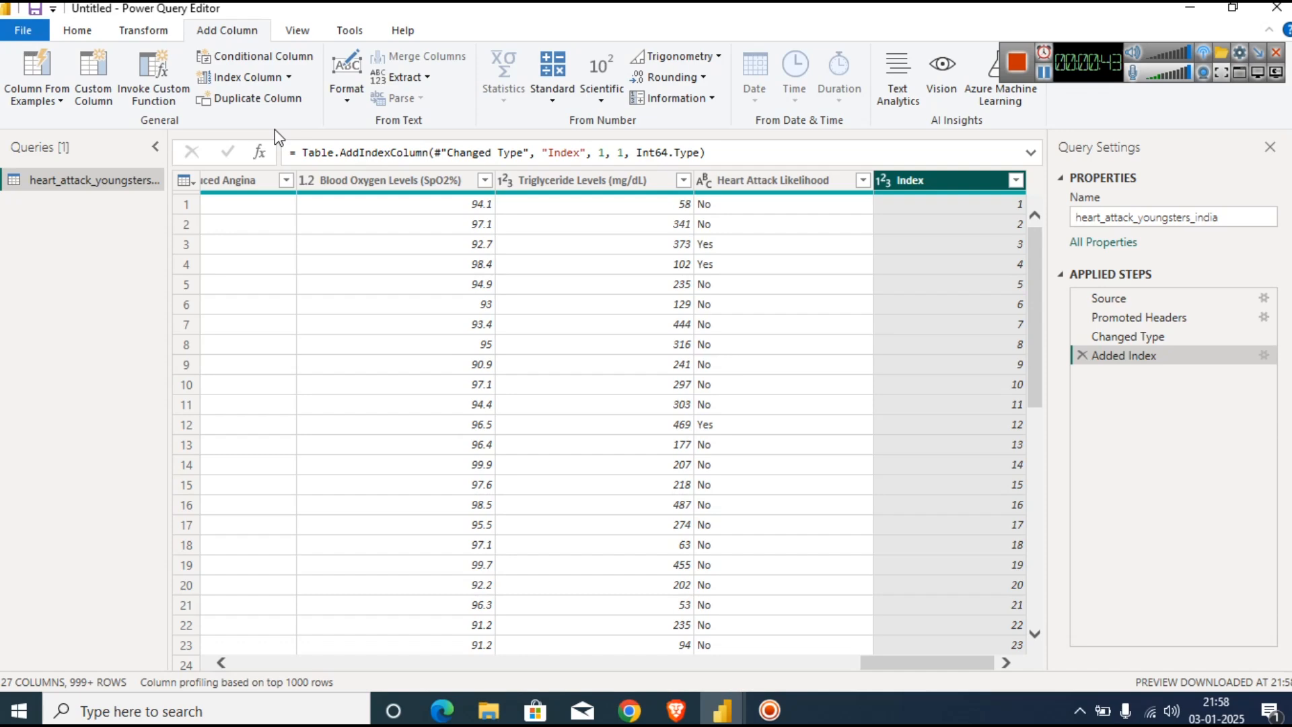
click(75, 33)
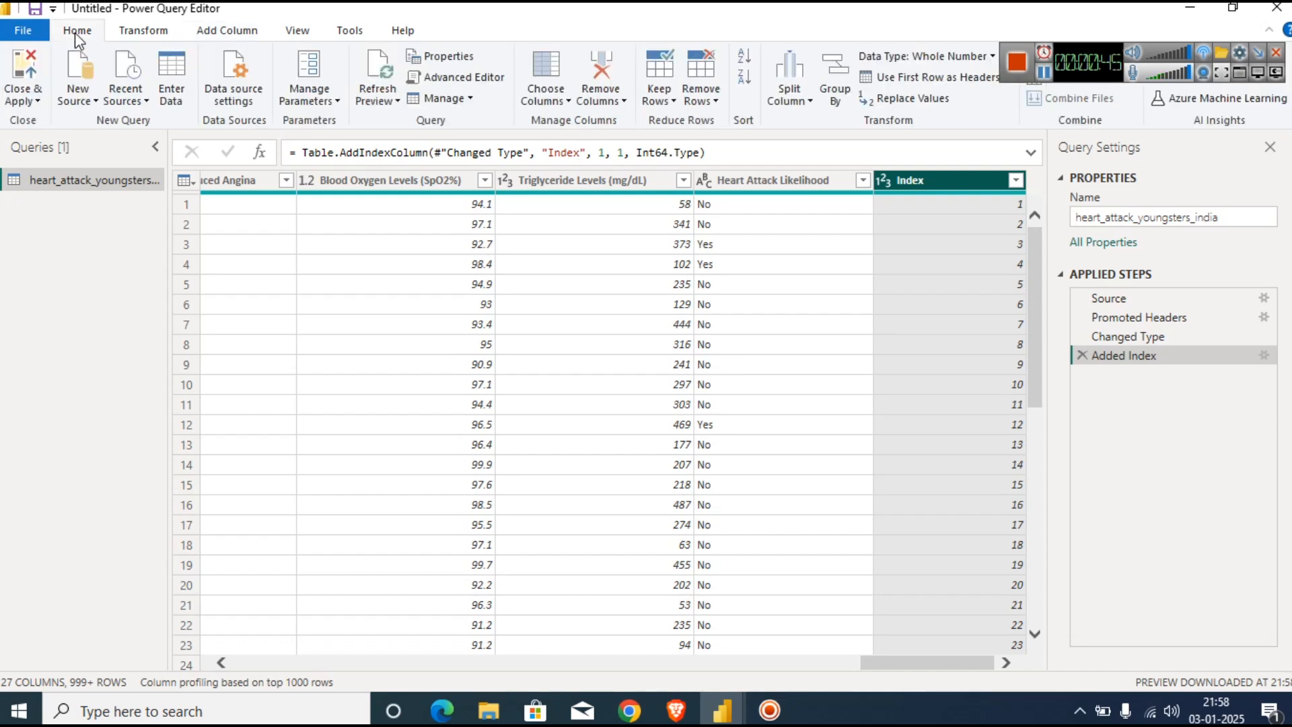
click(27, 95)
click(47, 125)
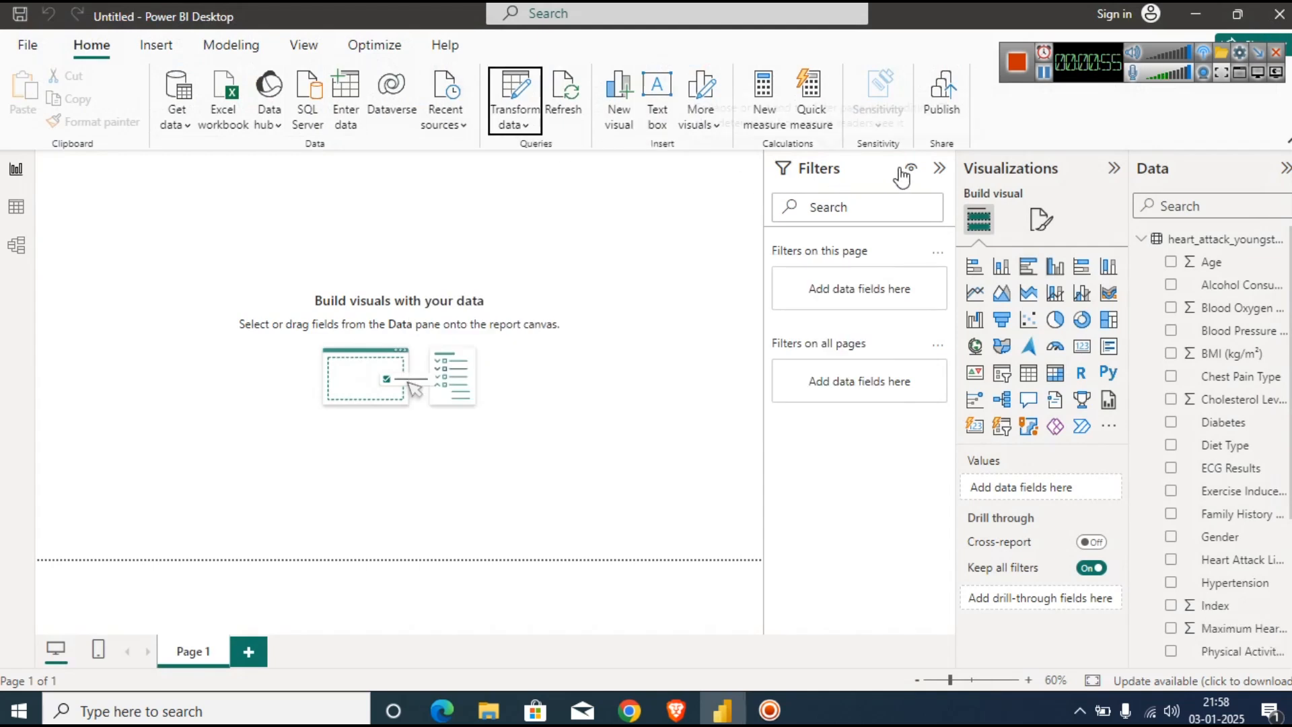
Collapse the Filters pane and place a small card visual near the lower edge of the report page.
click(939, 168)
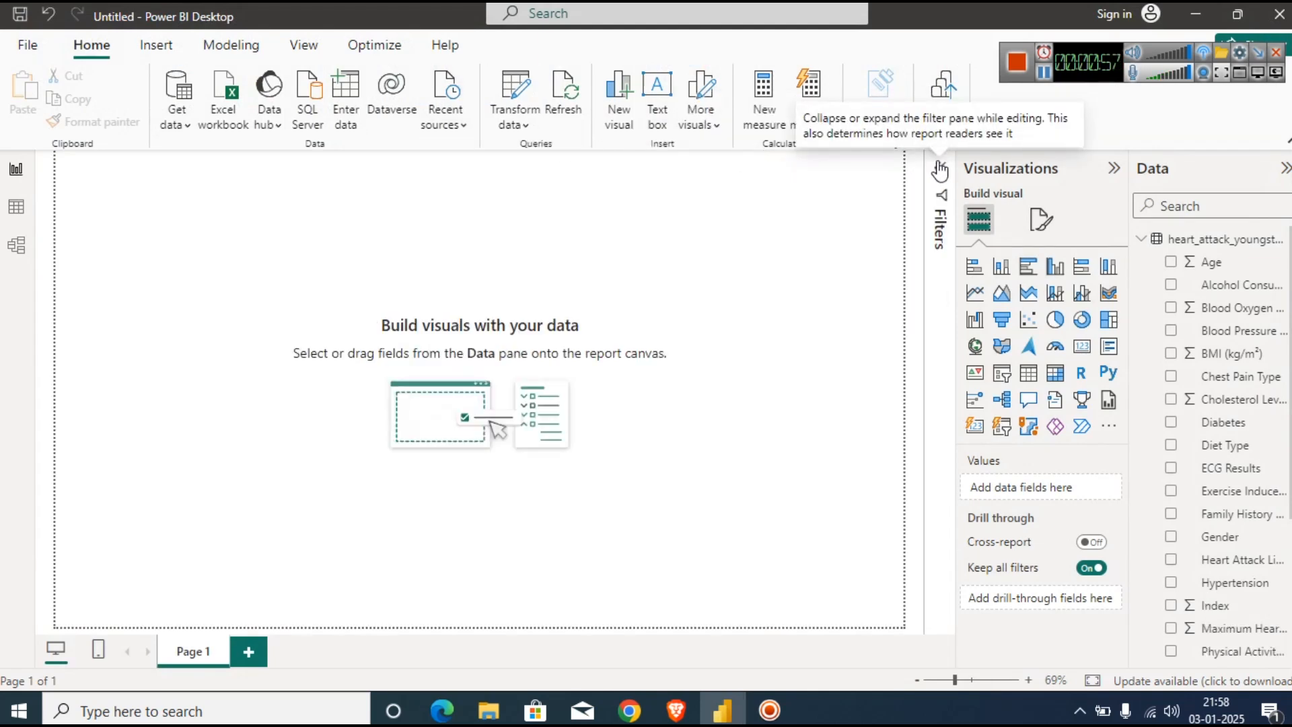
click(1083, 348)
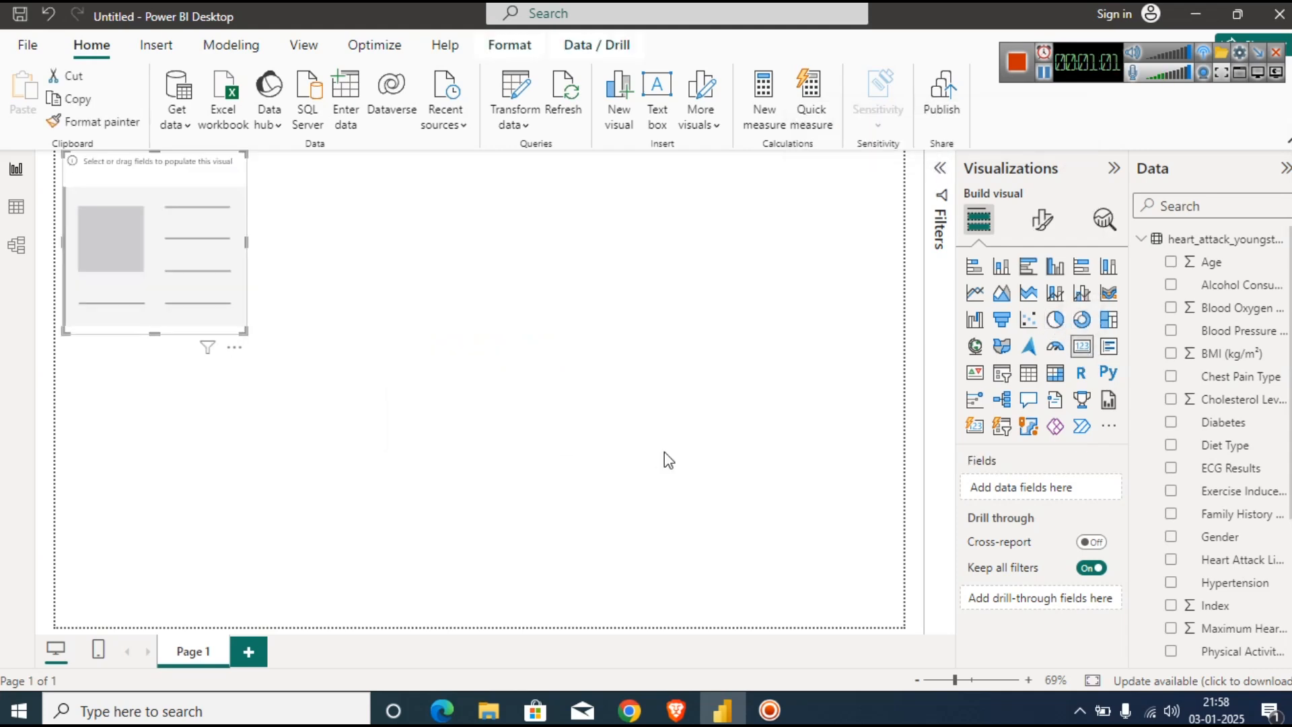
drag(154, 152, 315, 590)
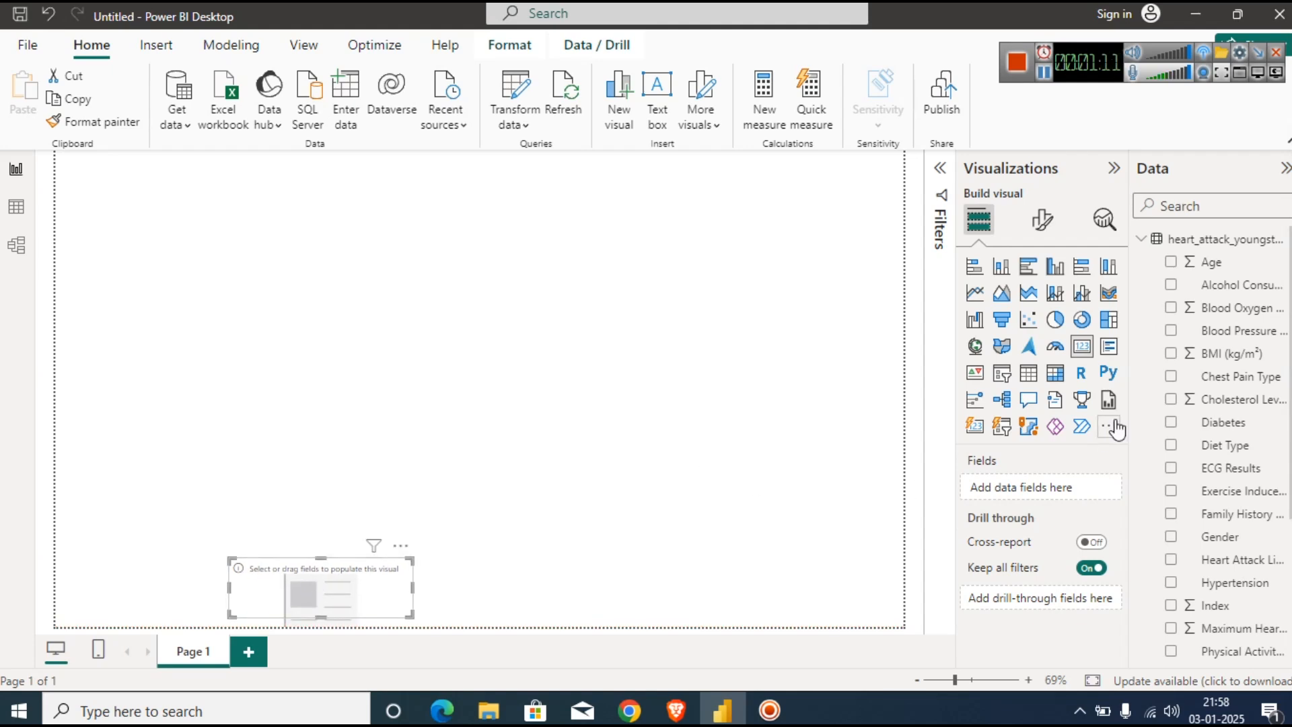
Show the Index field in the card, aggregated as Count, and slightly reduce the card's height.
scroll(1237, 606, down, 3)
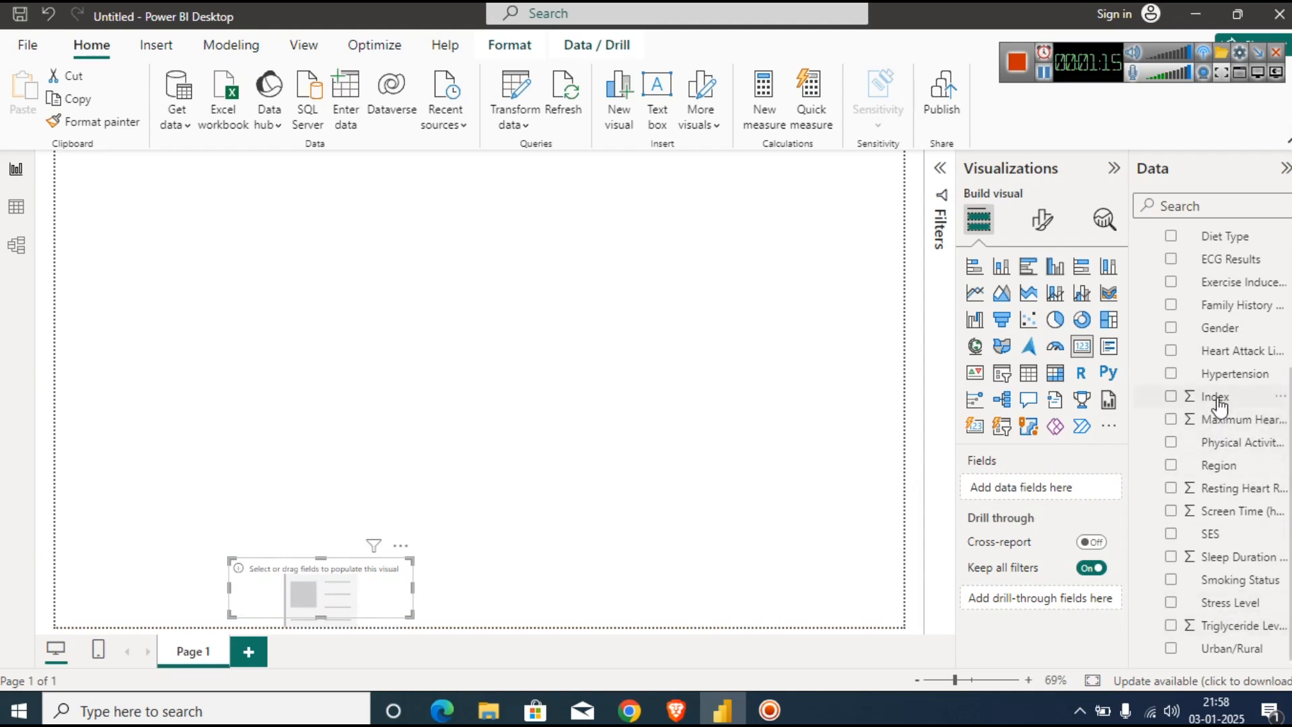
drag(1218, 403, 1039, 479)
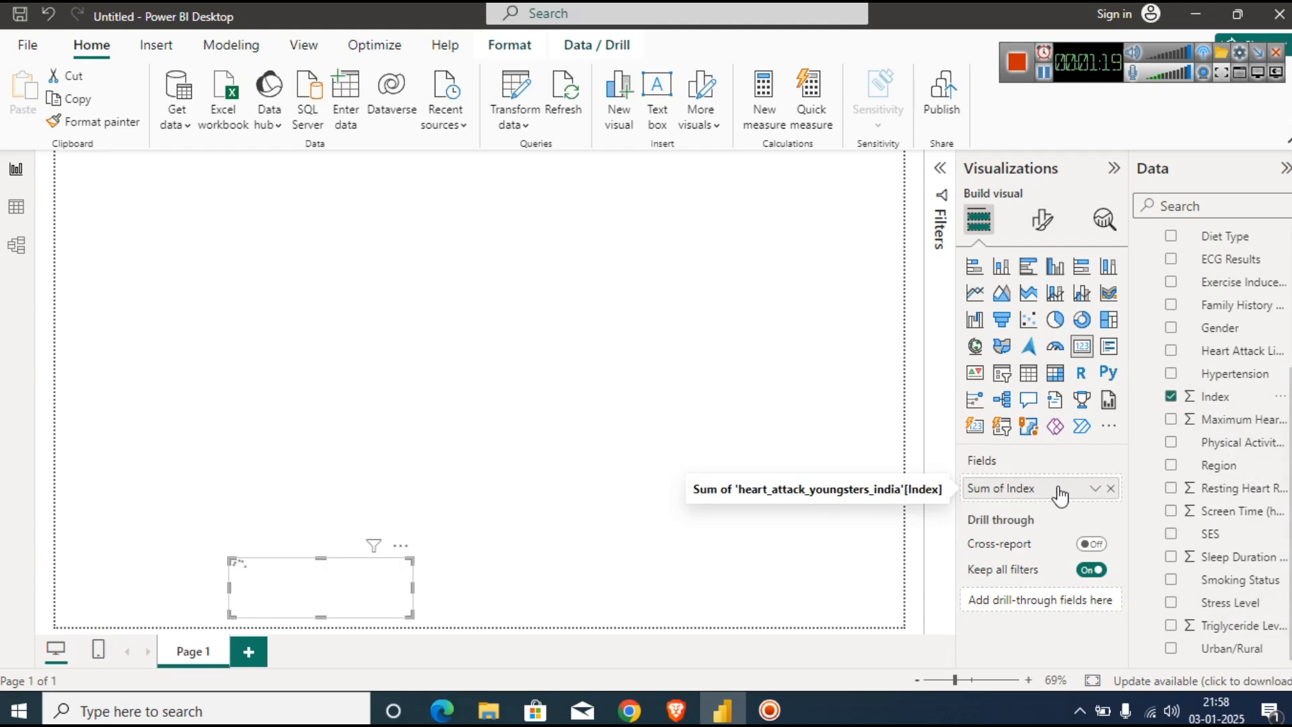
click(1094, 488)
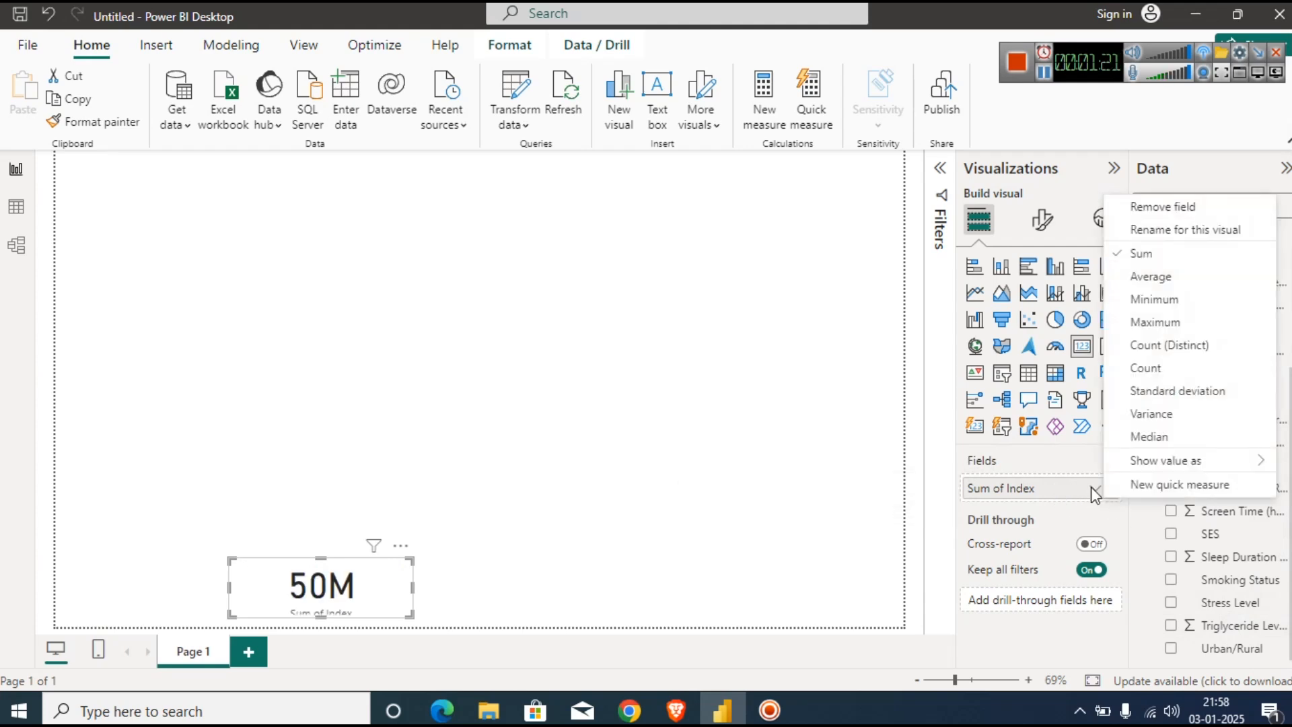
click(1157, 364)
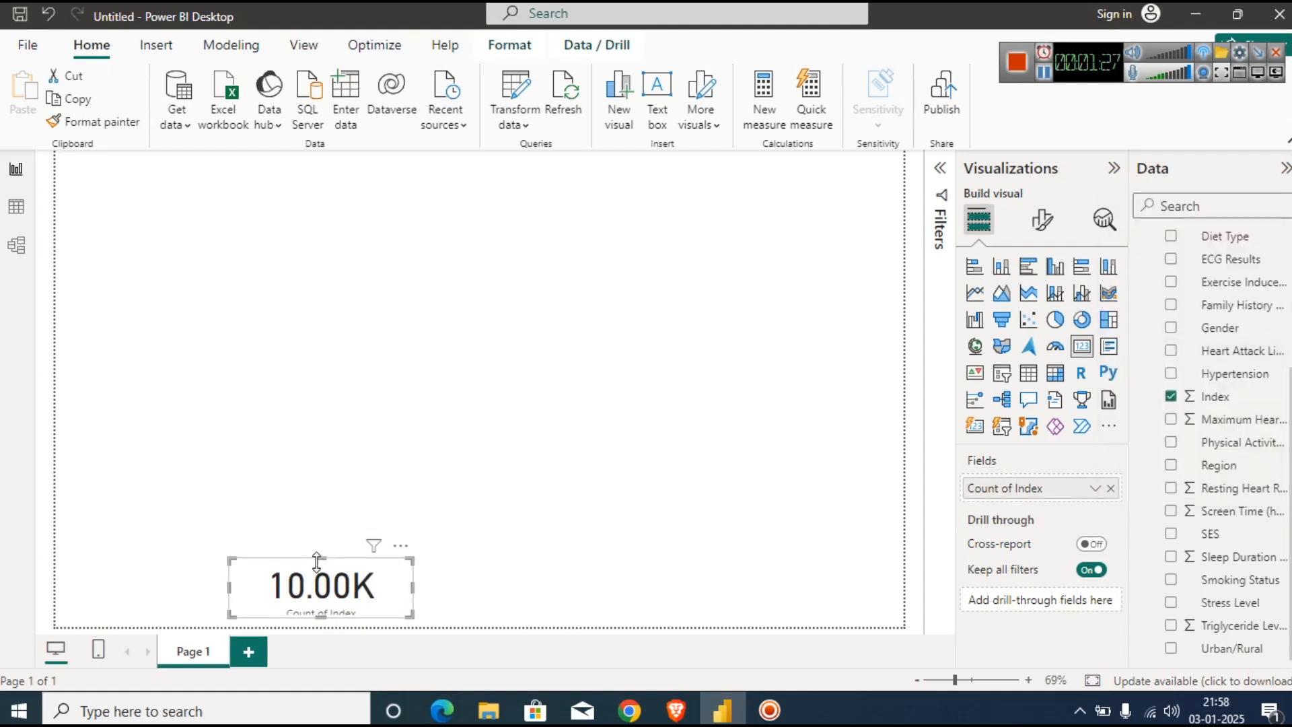
drag(317, 556, 319, 561)
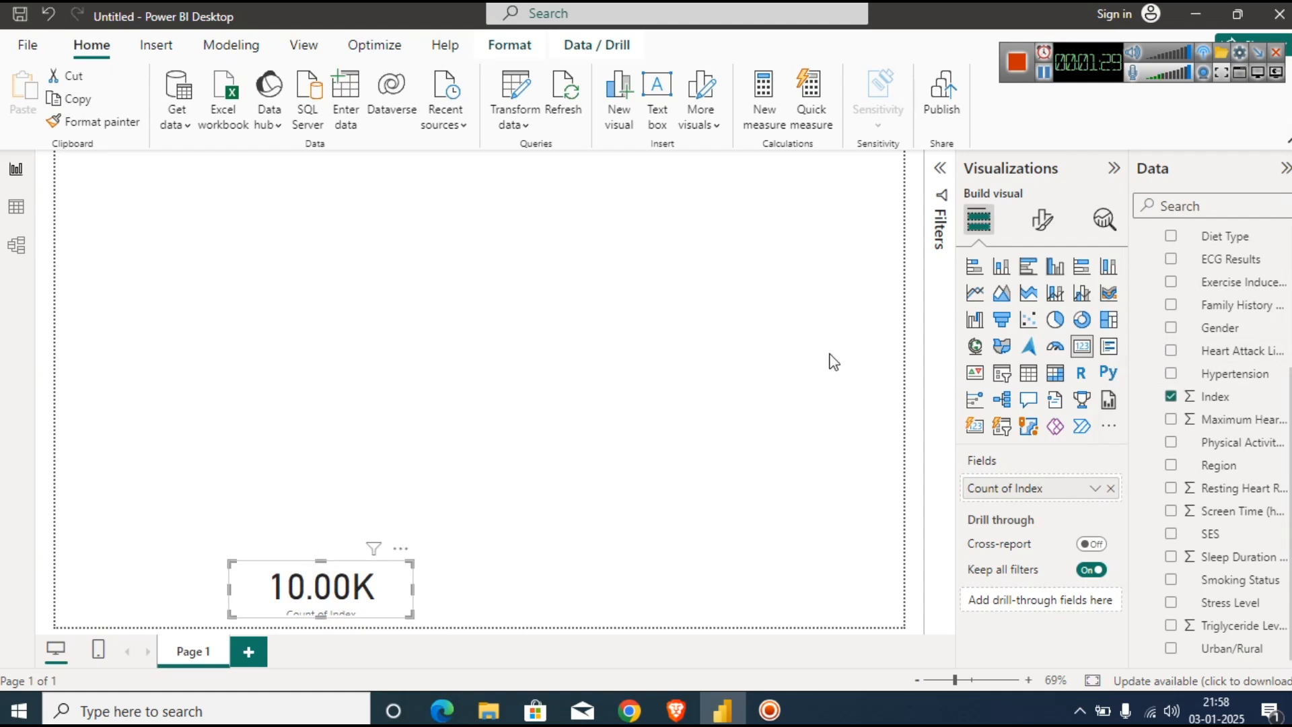
Set the card's callout value font size to 30 and turn off its category label.
click(1041, 220)
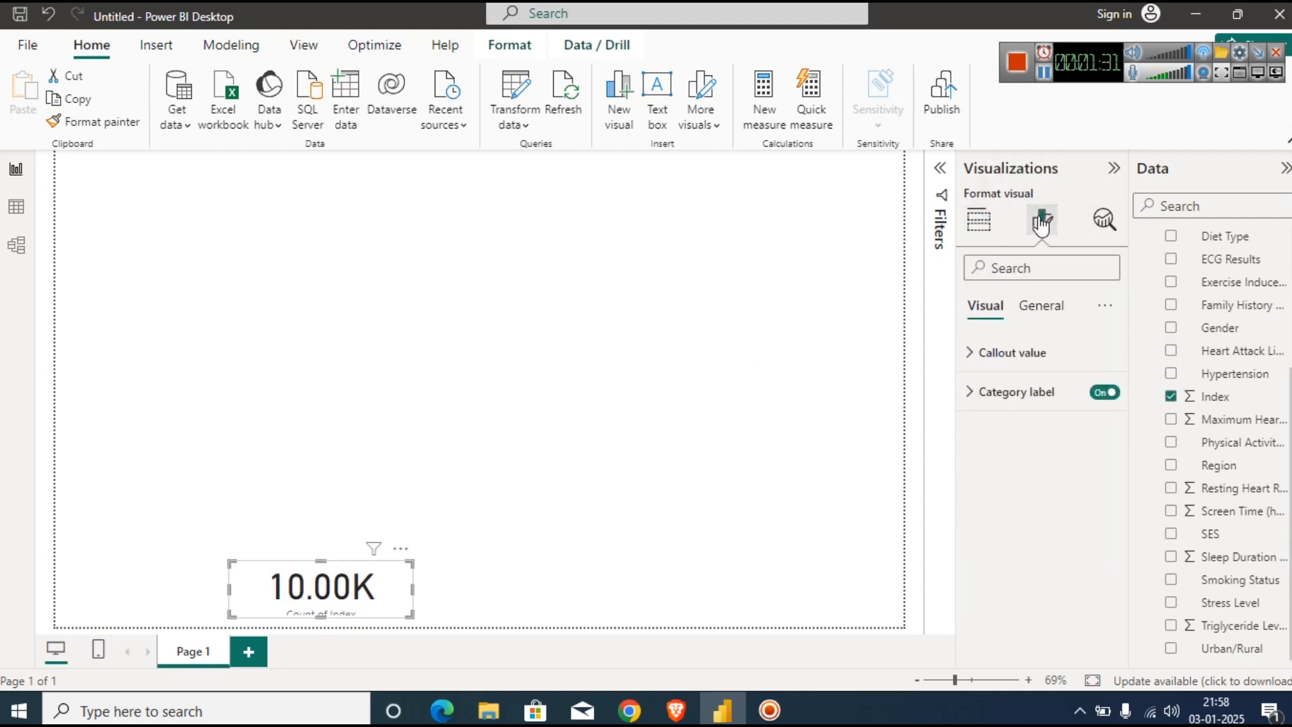
click(993, 357)
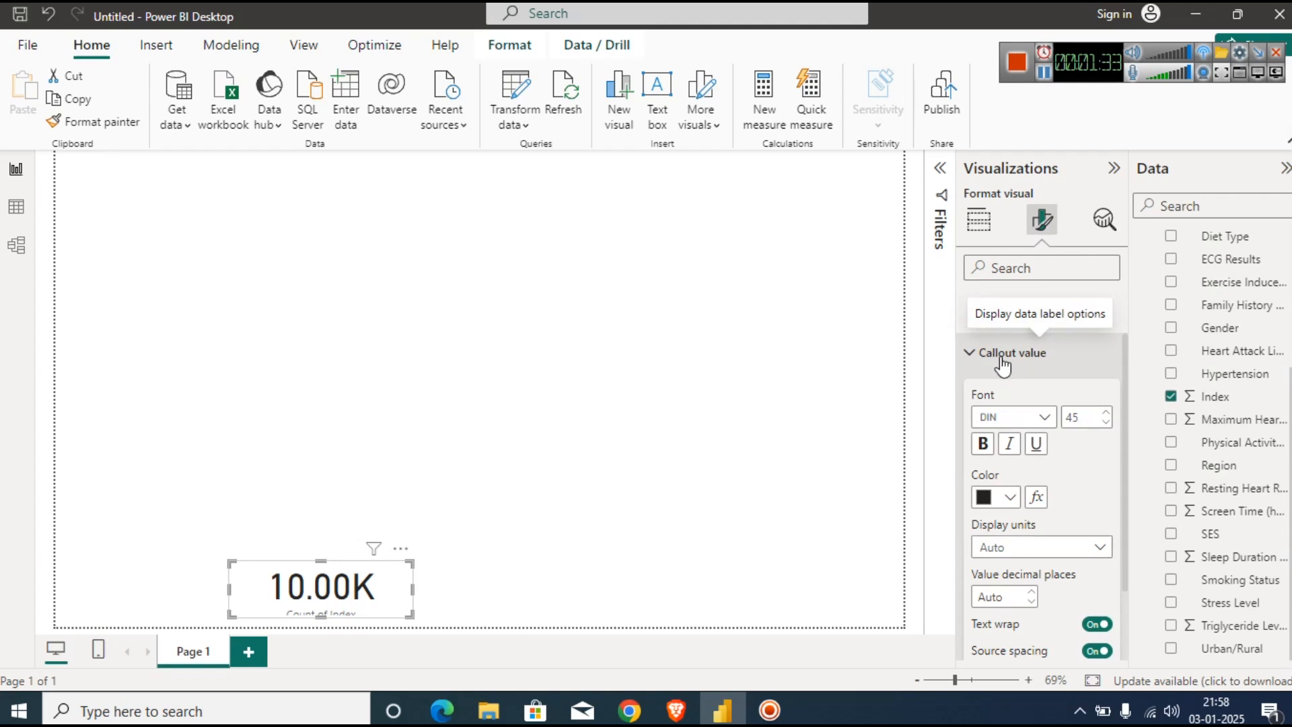
click(1081, 415)
text(30)
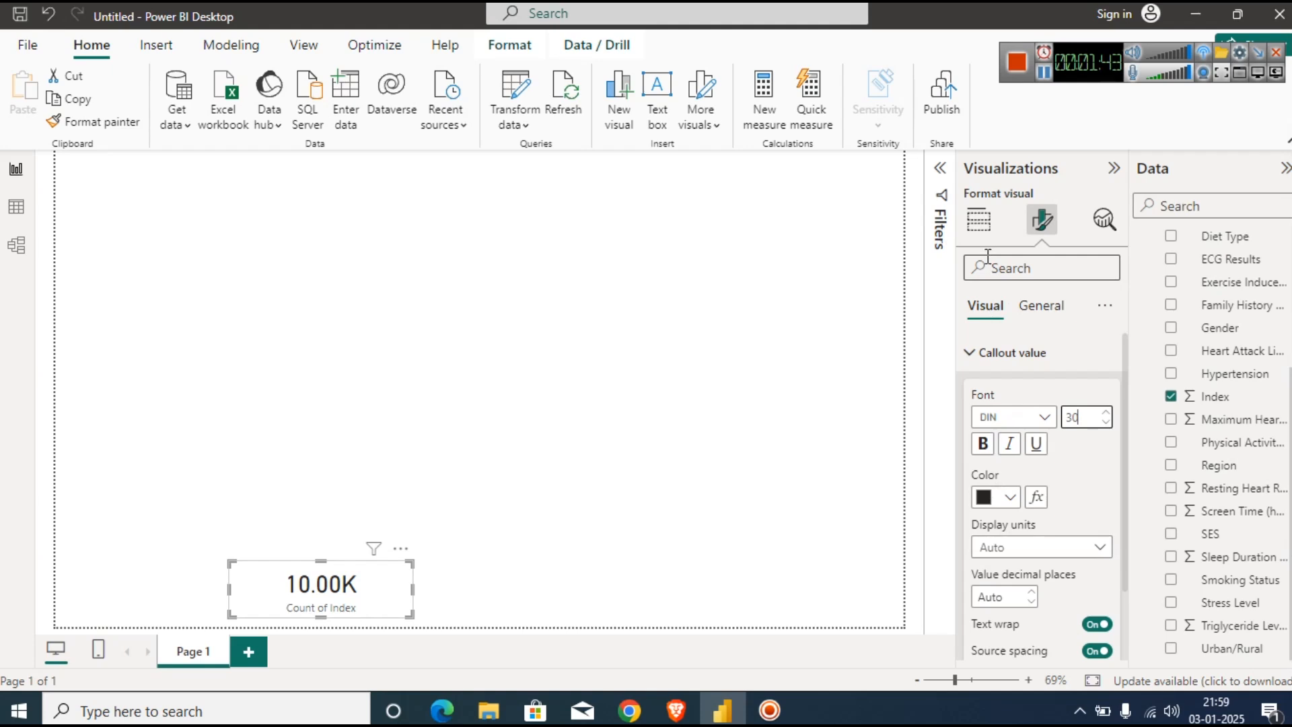
click(979, 220)
click(1041, 219)
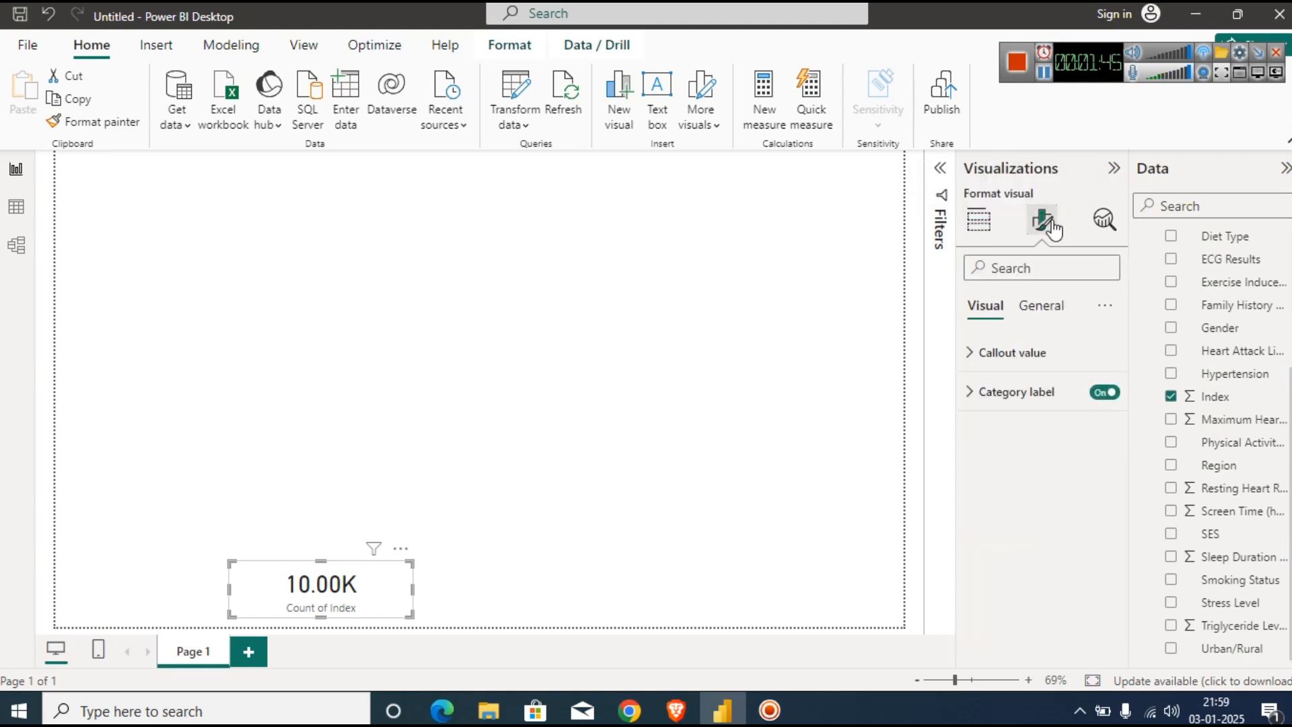
click(1022, 391)
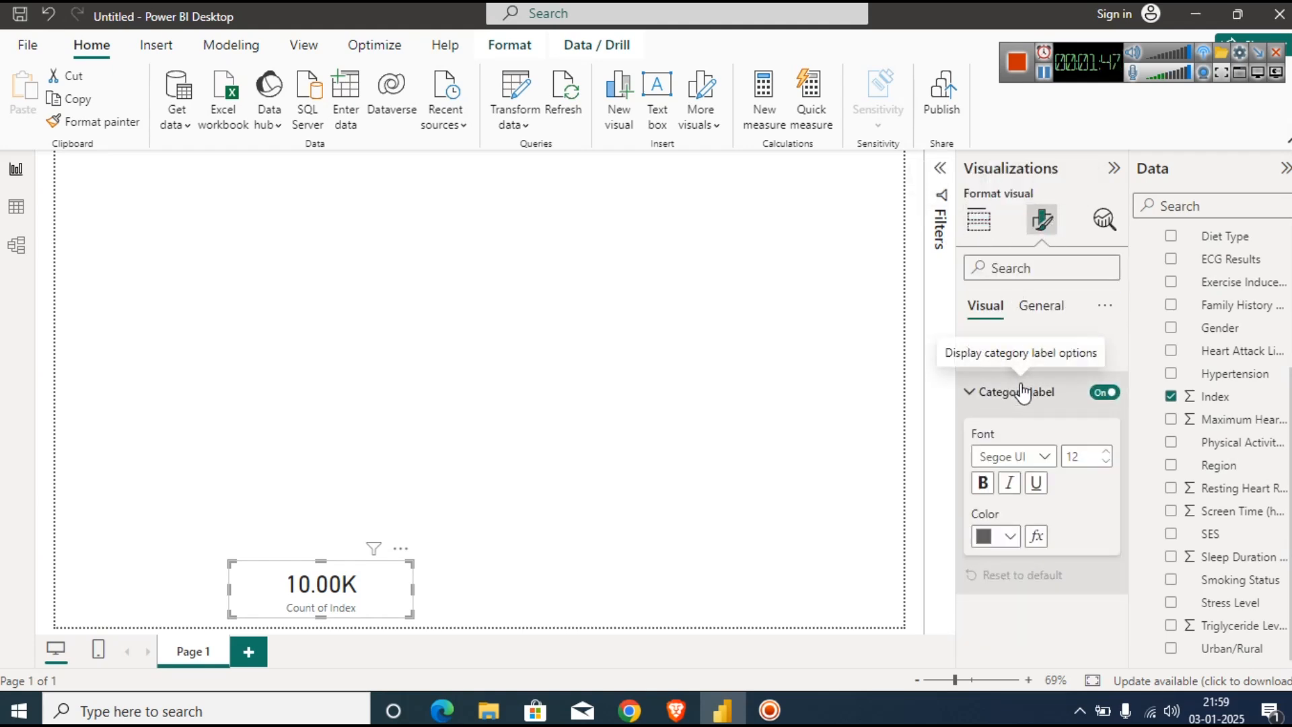
click(1104, 394)
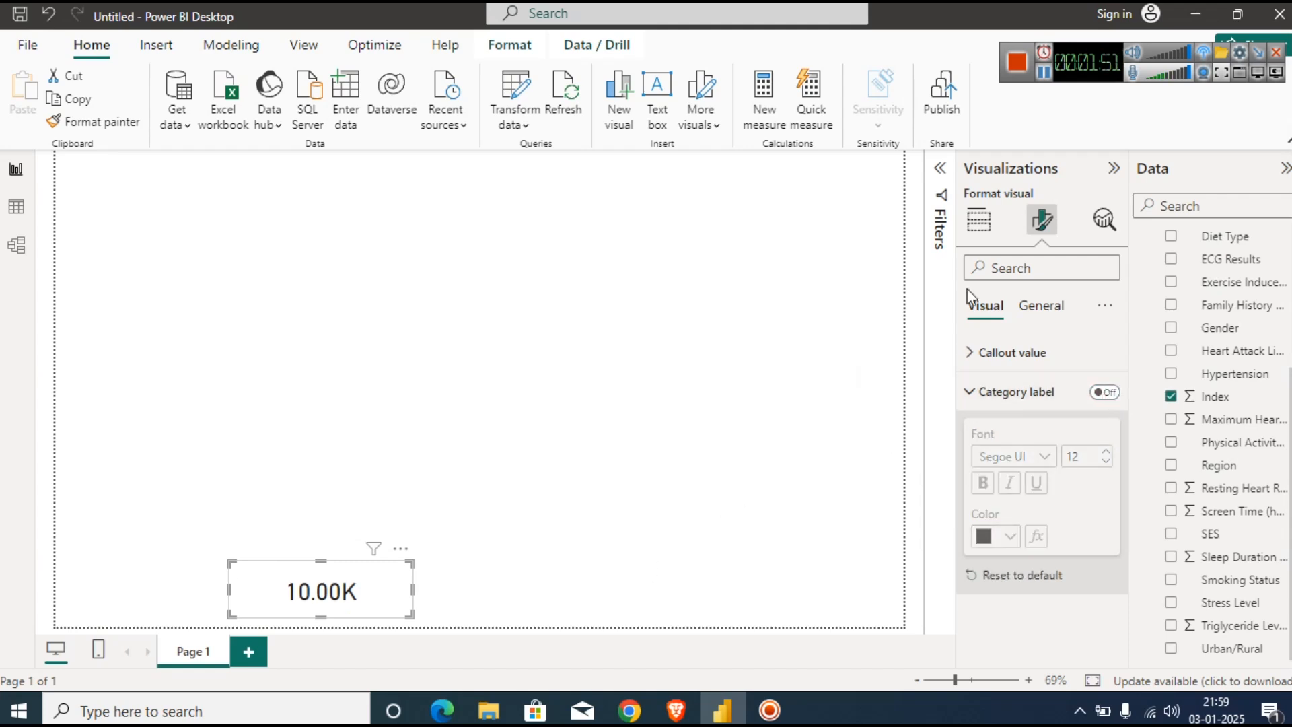
Turn on the card's title and set its text to "# Patients".
click(1044, 310)
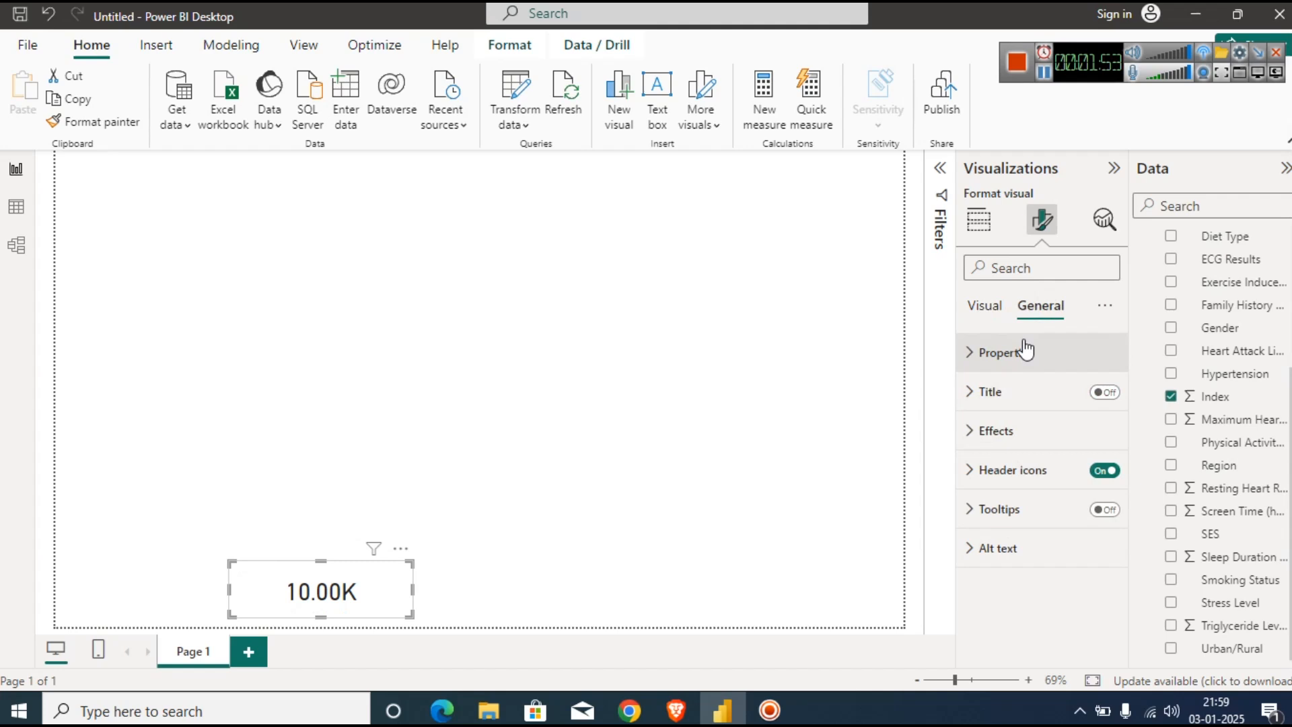
click(1113, 395)
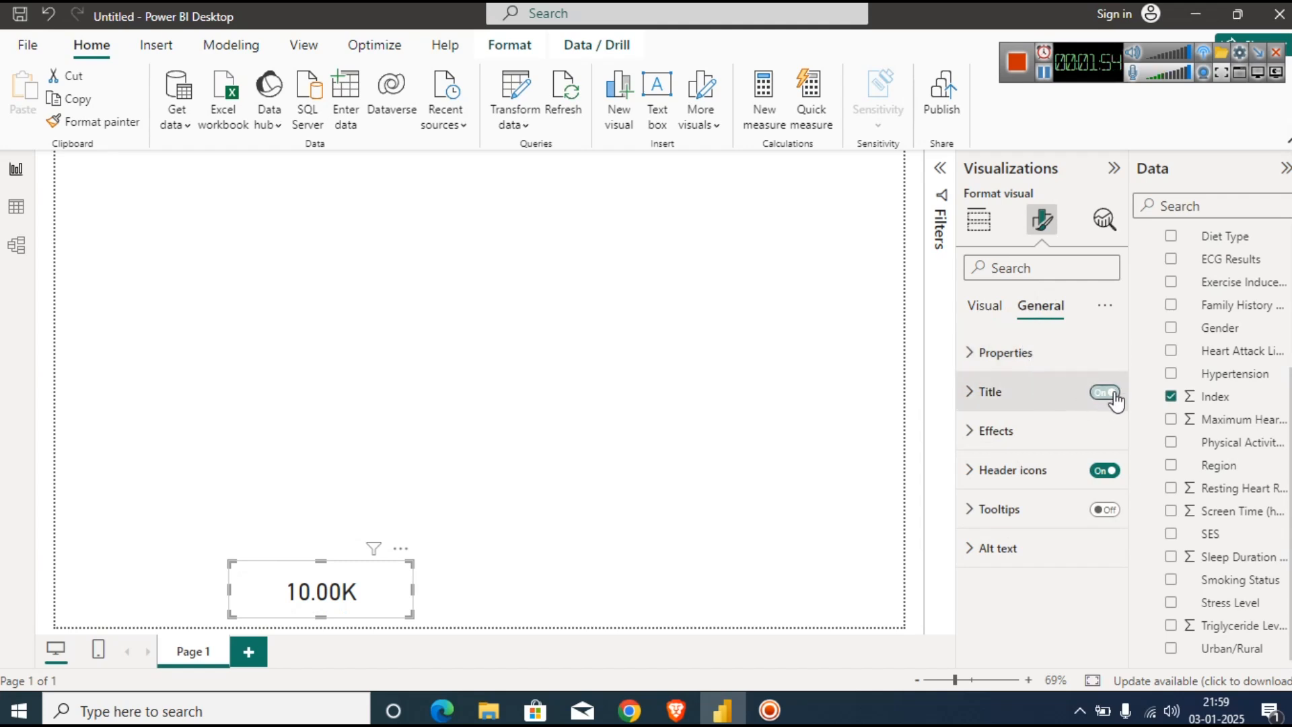
click(1015, 393)
click(1020, 478)
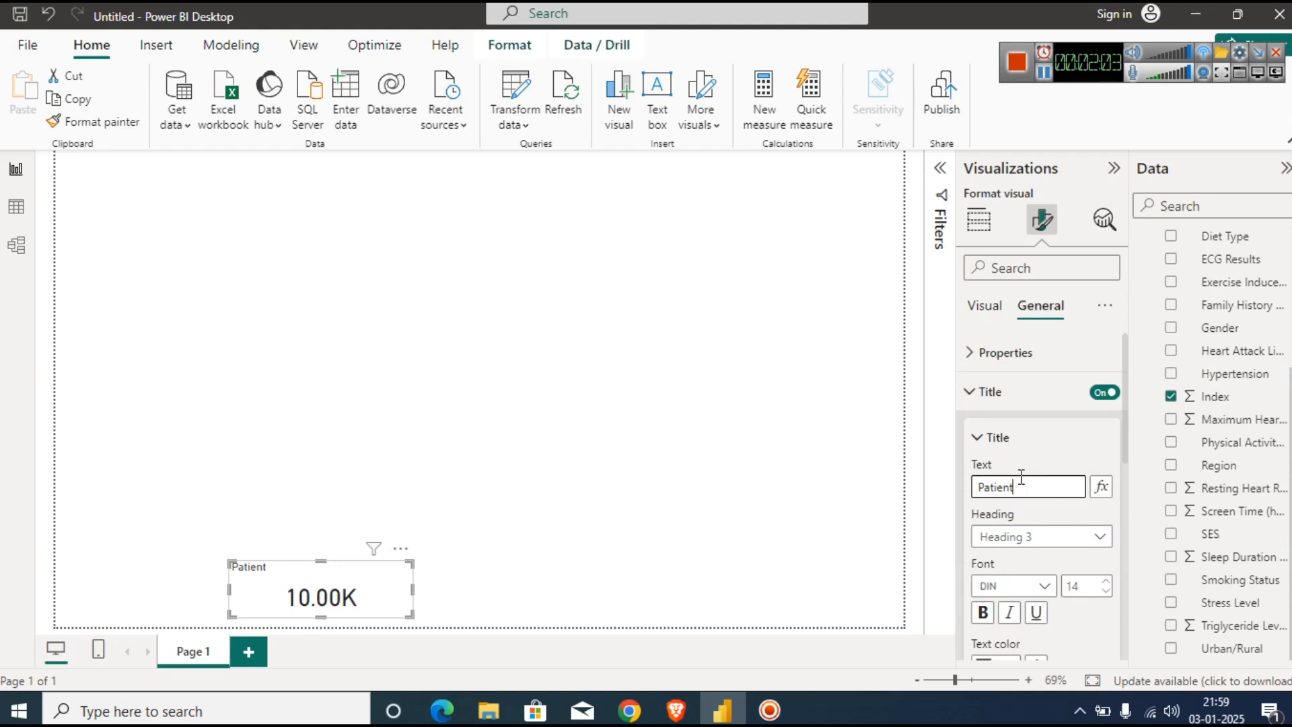
key(Home)
text(# )
text(s)
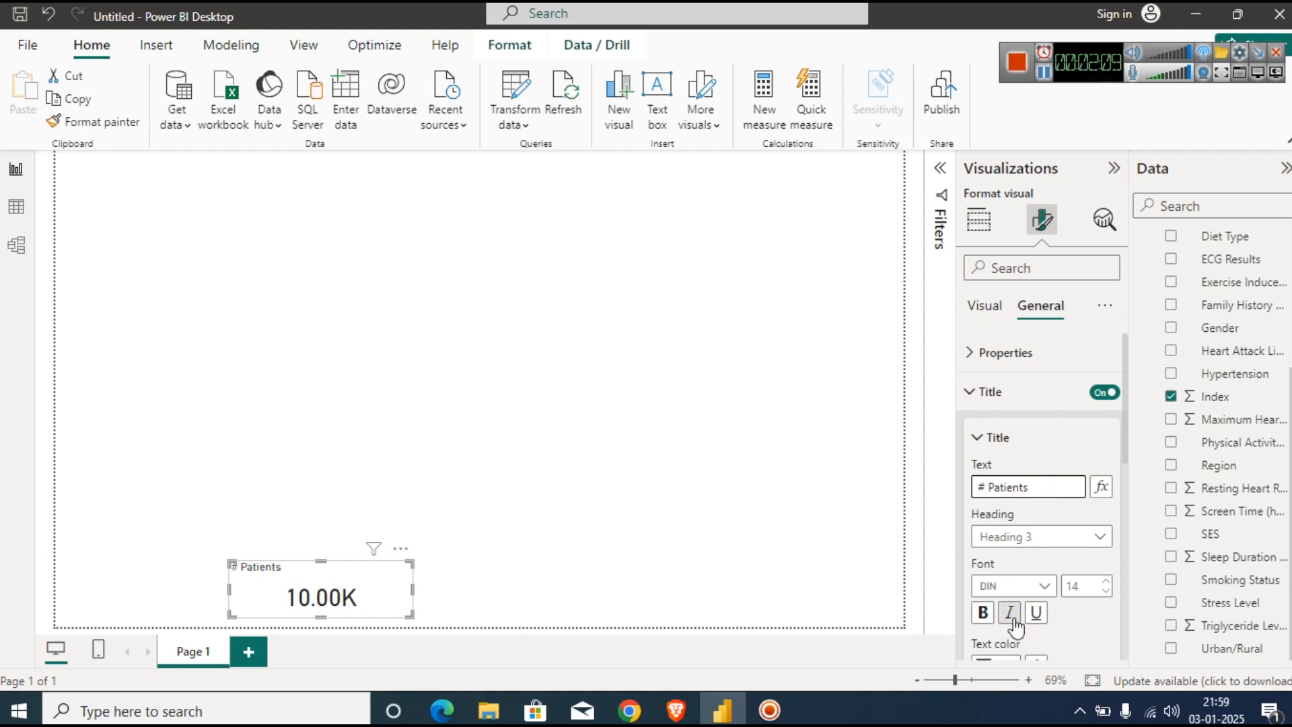
Make the card's title bold and centered, and shrink the card's height and width to fit tightly around its content.
click(982, 612)
scroll(1128, 453, down, 3)
click(1008, 623)
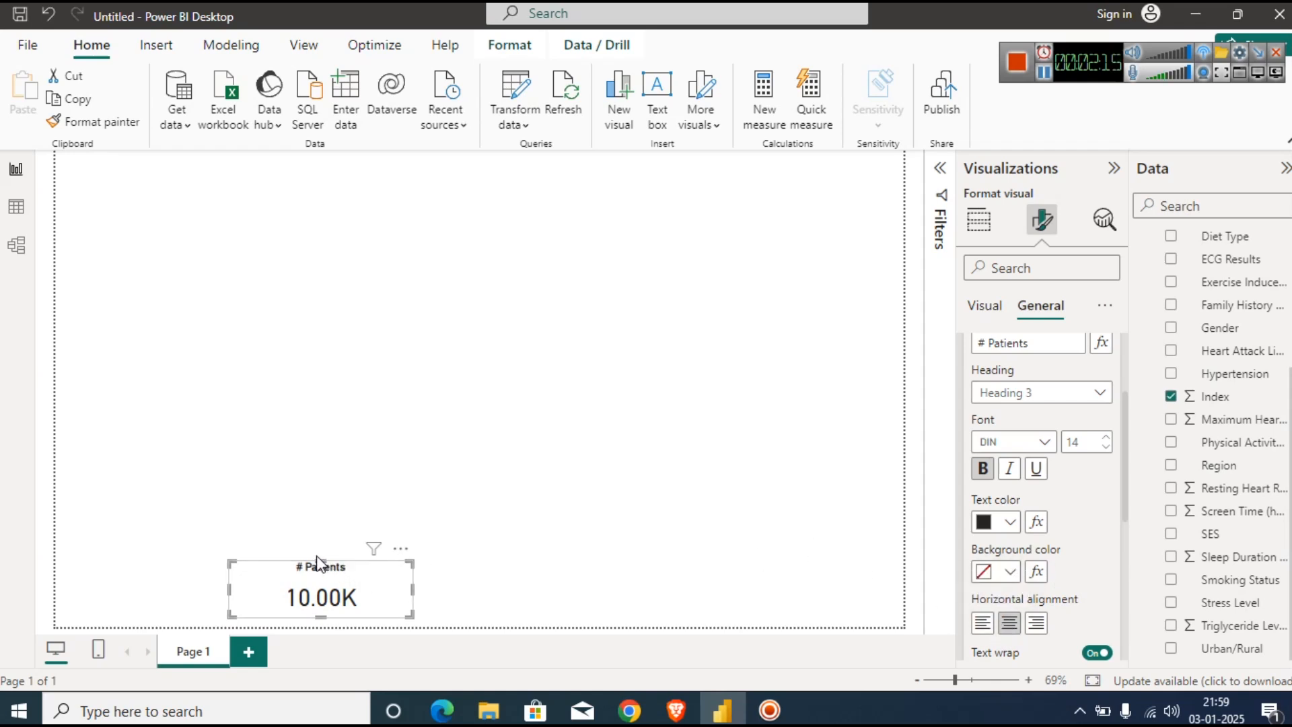
drag(321, 561, 321, 579)
drag(229, 596, 324, 608)
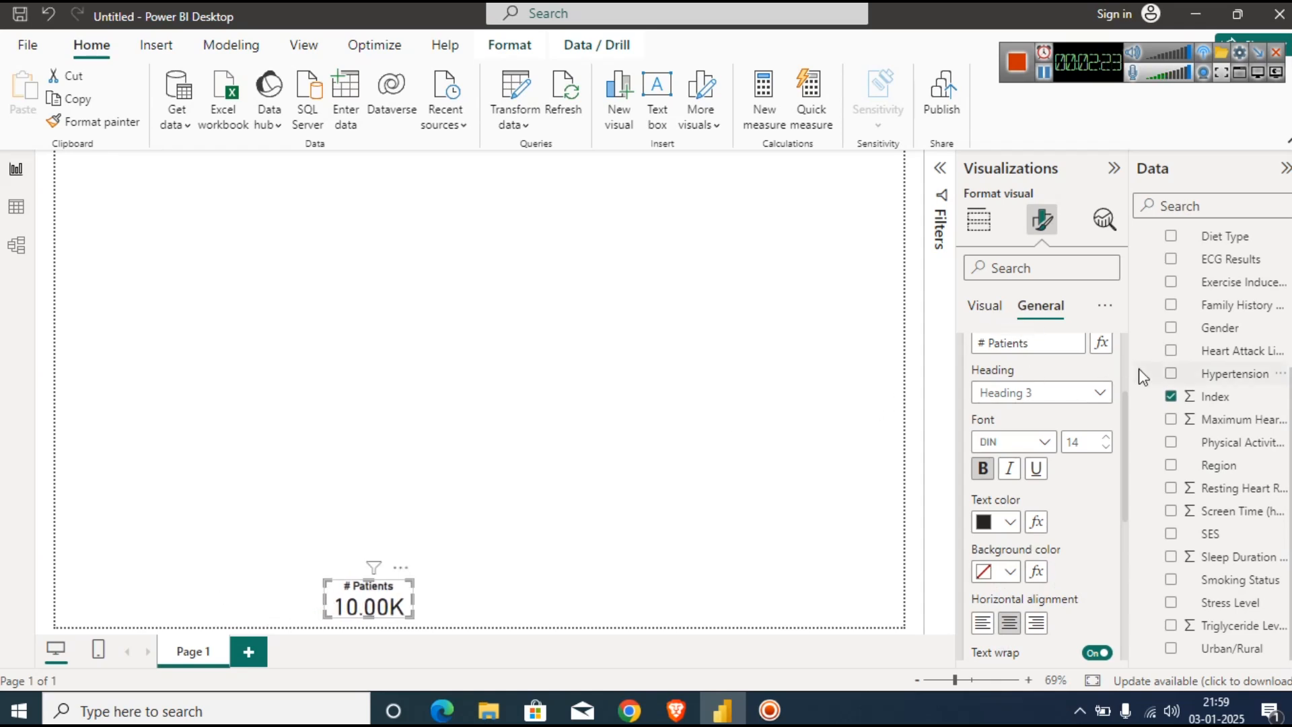
Turn on the card's visual border with 12 px rounded corners and its shadow, and make the card slightly taller.
scroll(1128, 369, up, 3)
click(987, 390)
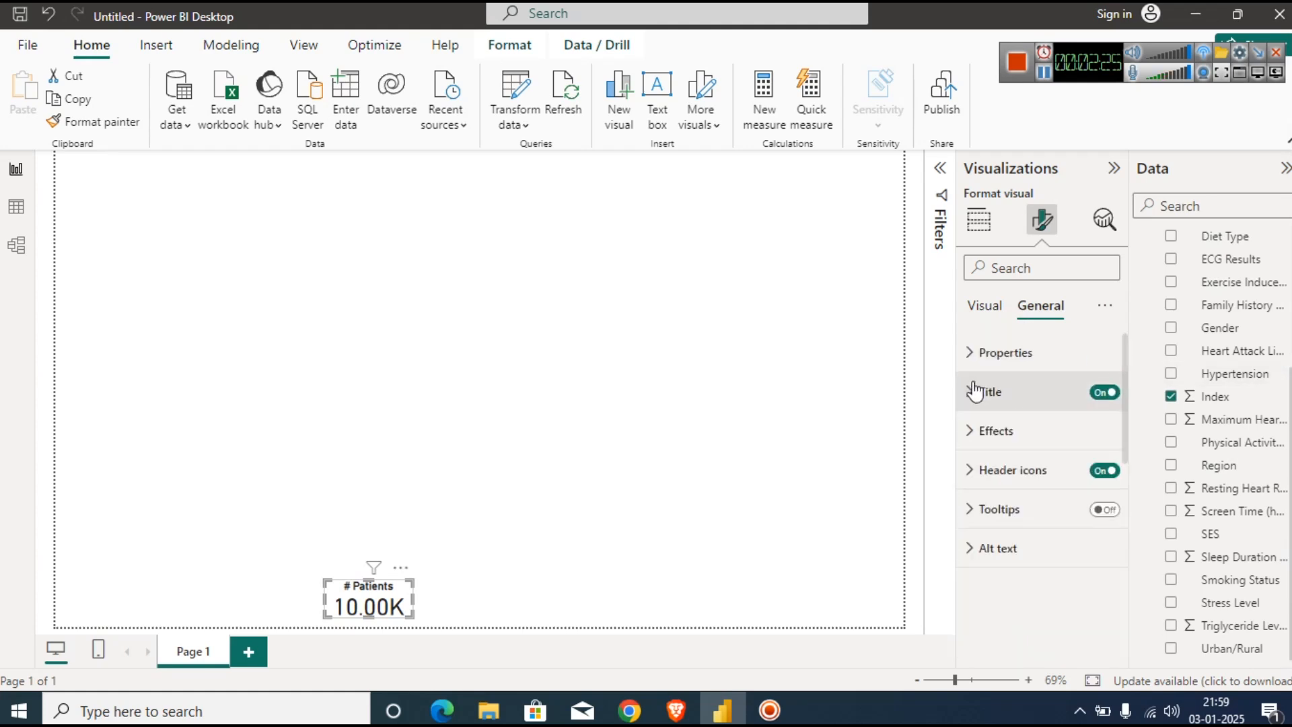
click(995, 434)
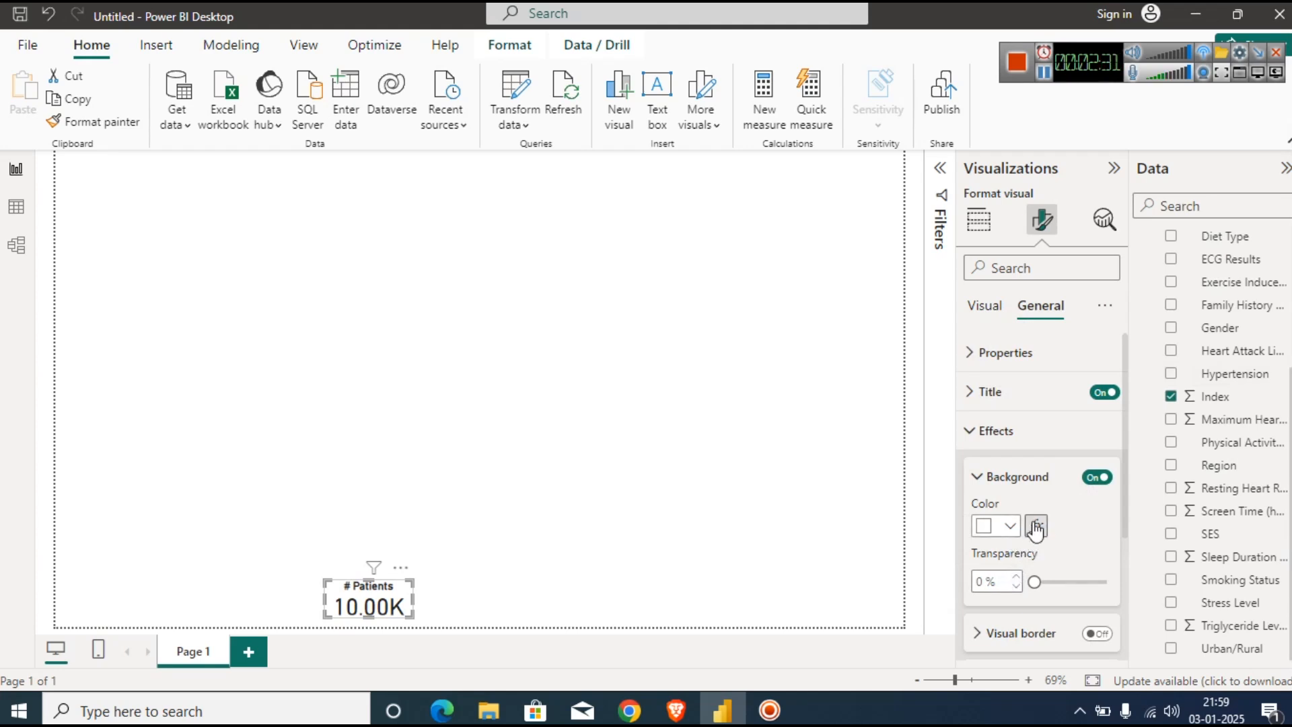
click(1096, 633)
drag(1122, 415, 1113, 496)
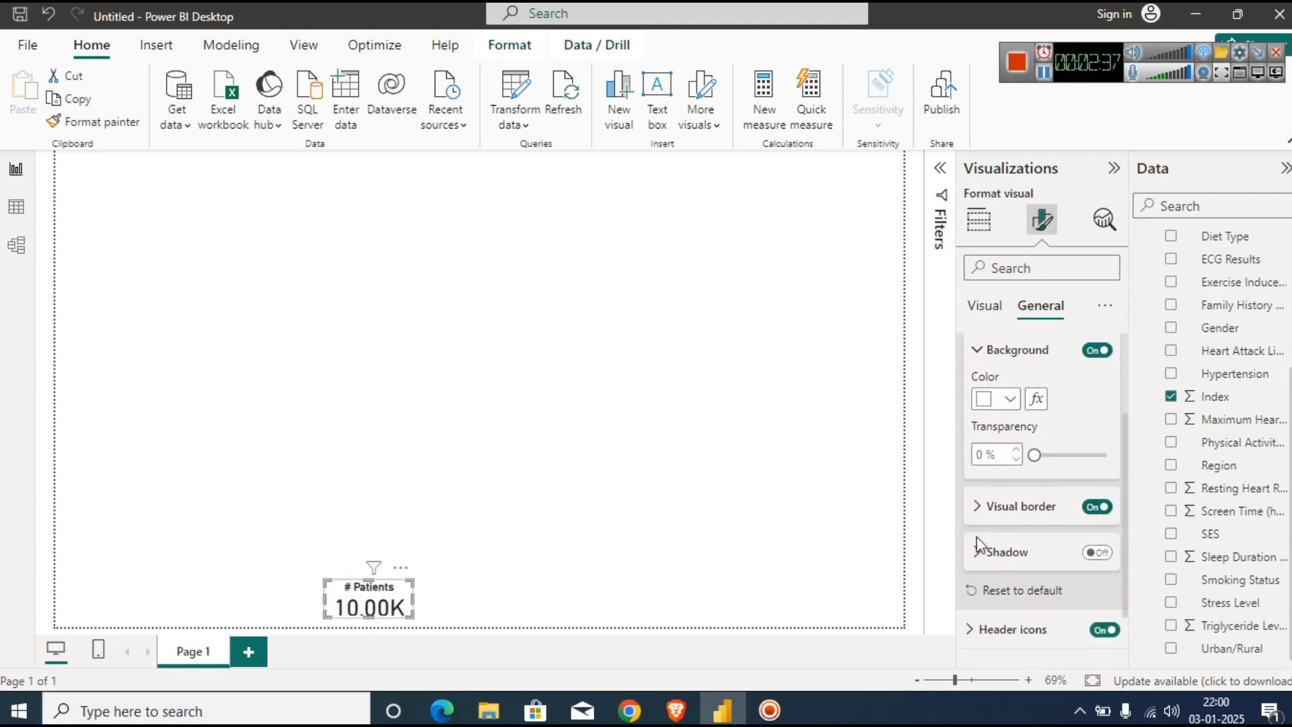
click(978, 514)
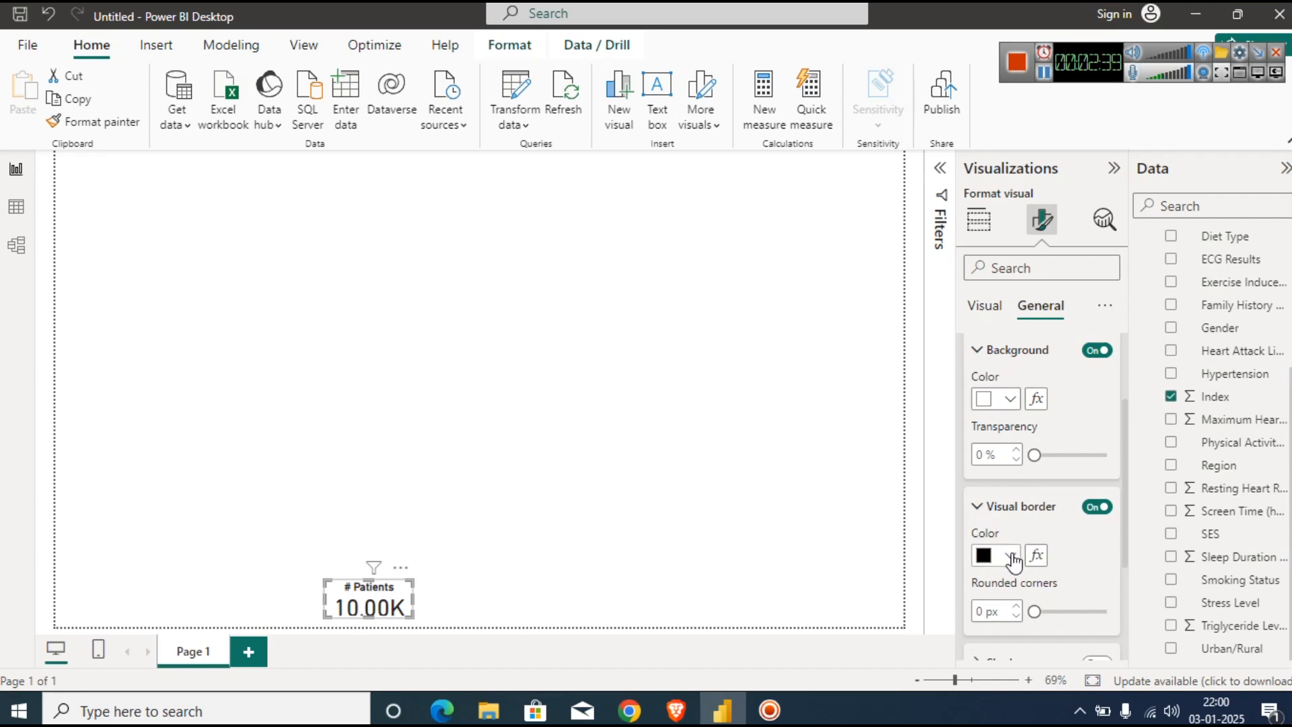
drag(1124, 466, 1124, 511)
drag(981, 541, 974, 541)
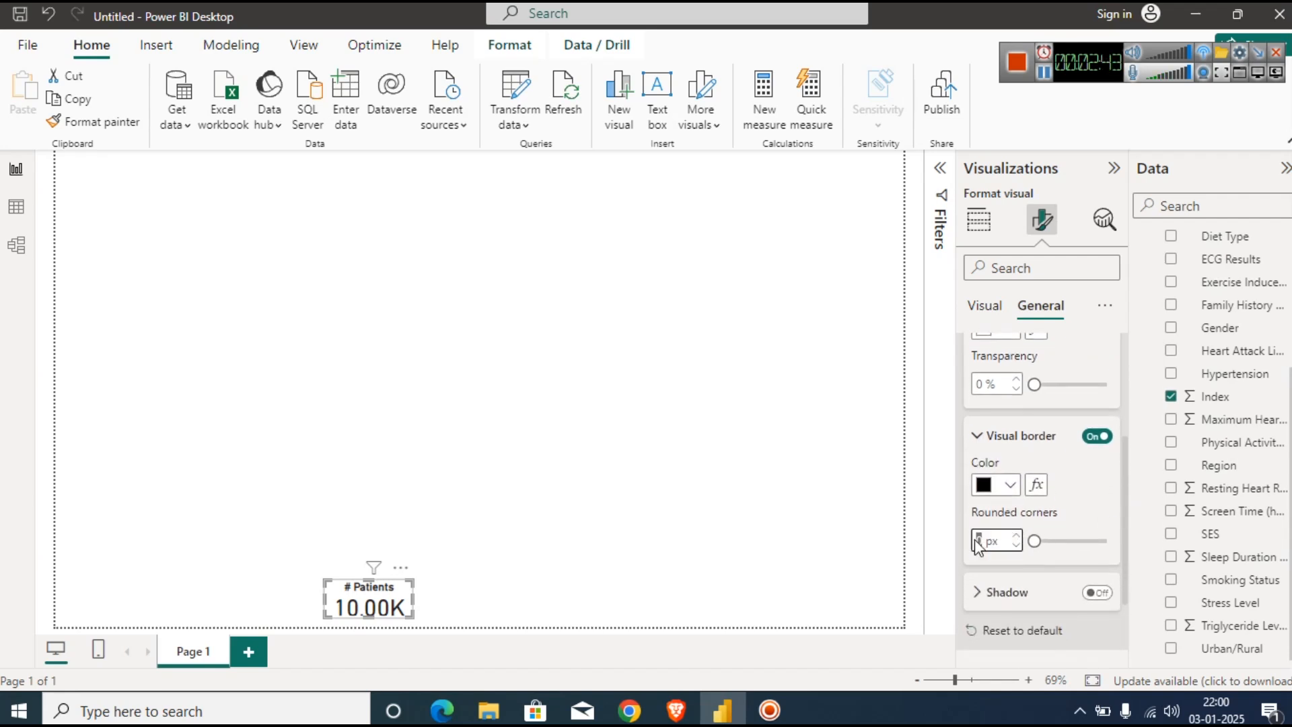
text(12)
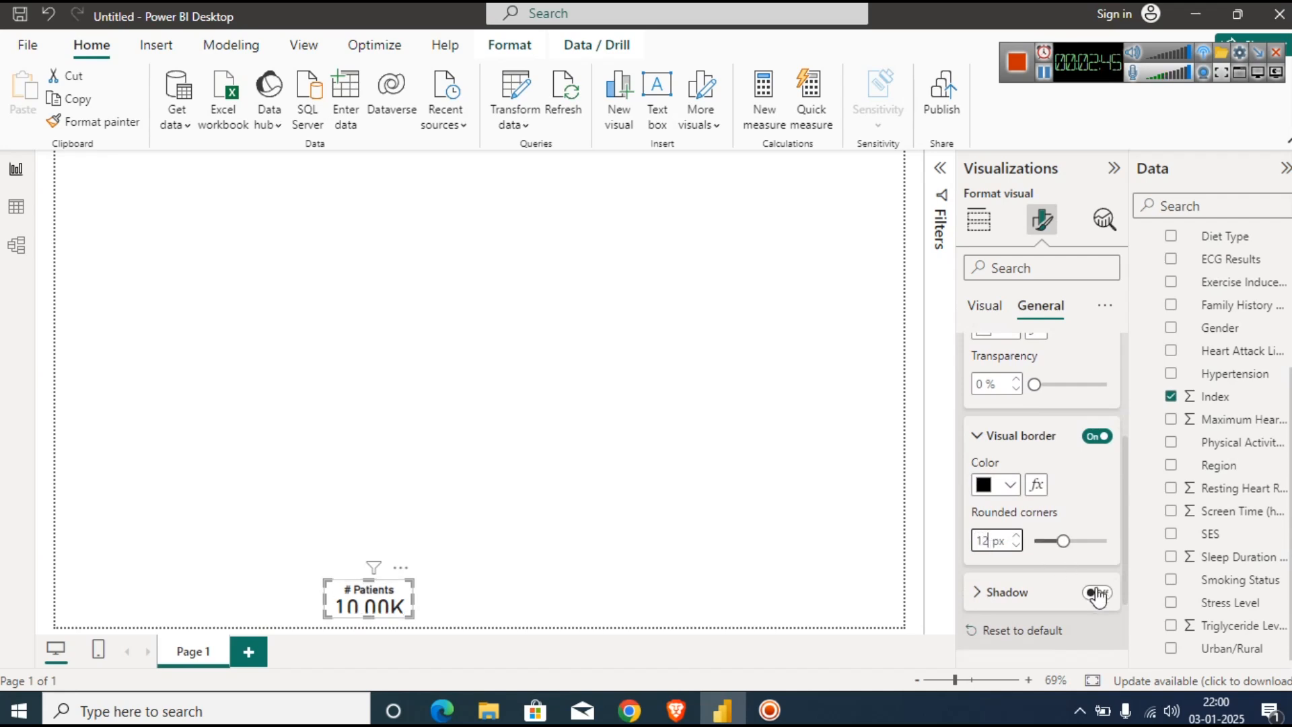
click(1099, 593)
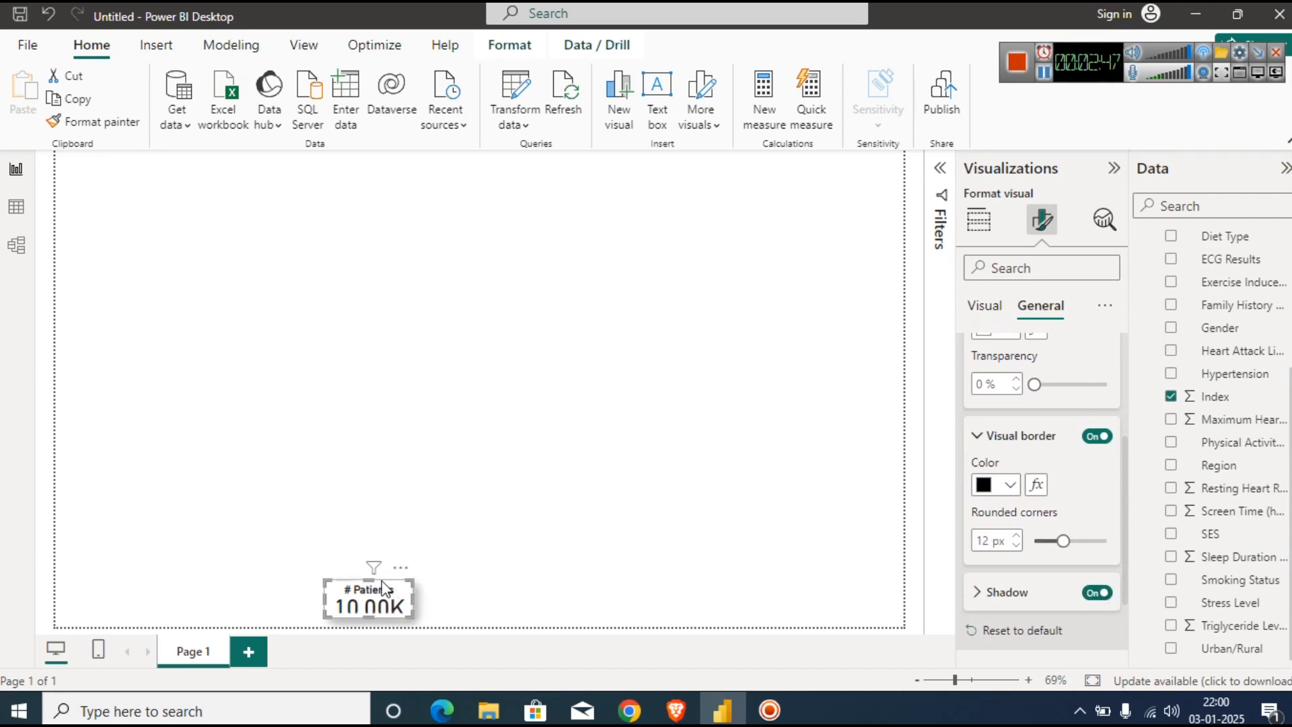
click(463, 586)
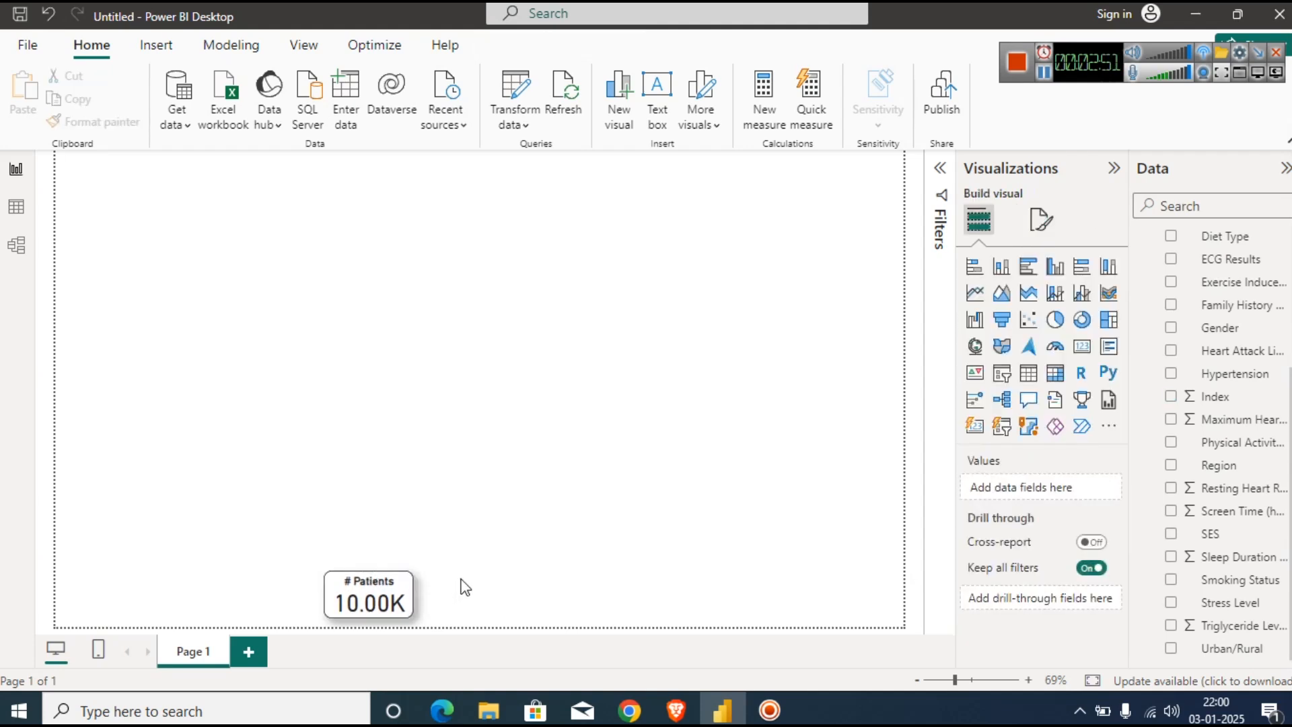
Duplicate the # Patients card three times and line the copies up in an evenly spaced row beside the original.
click(335, 594)
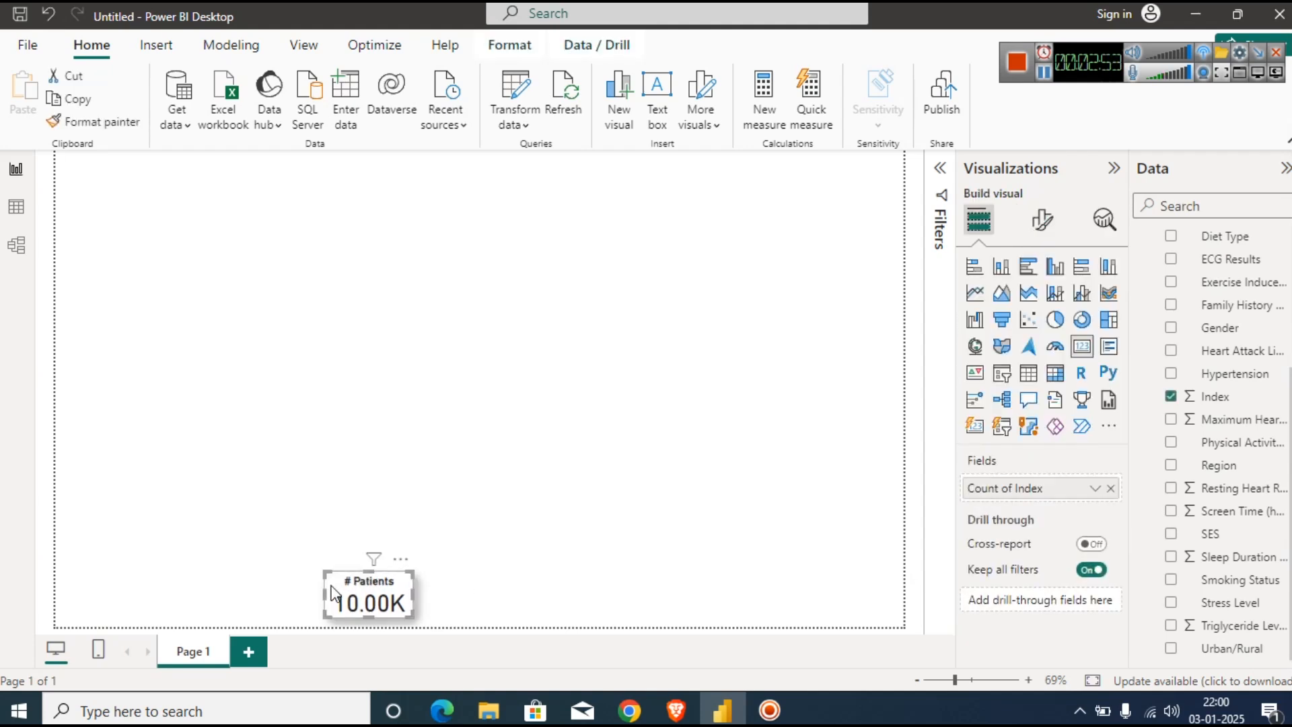
key(ctrl+c)
key(ctrl+v)
drag(334, 594, 439, 595)
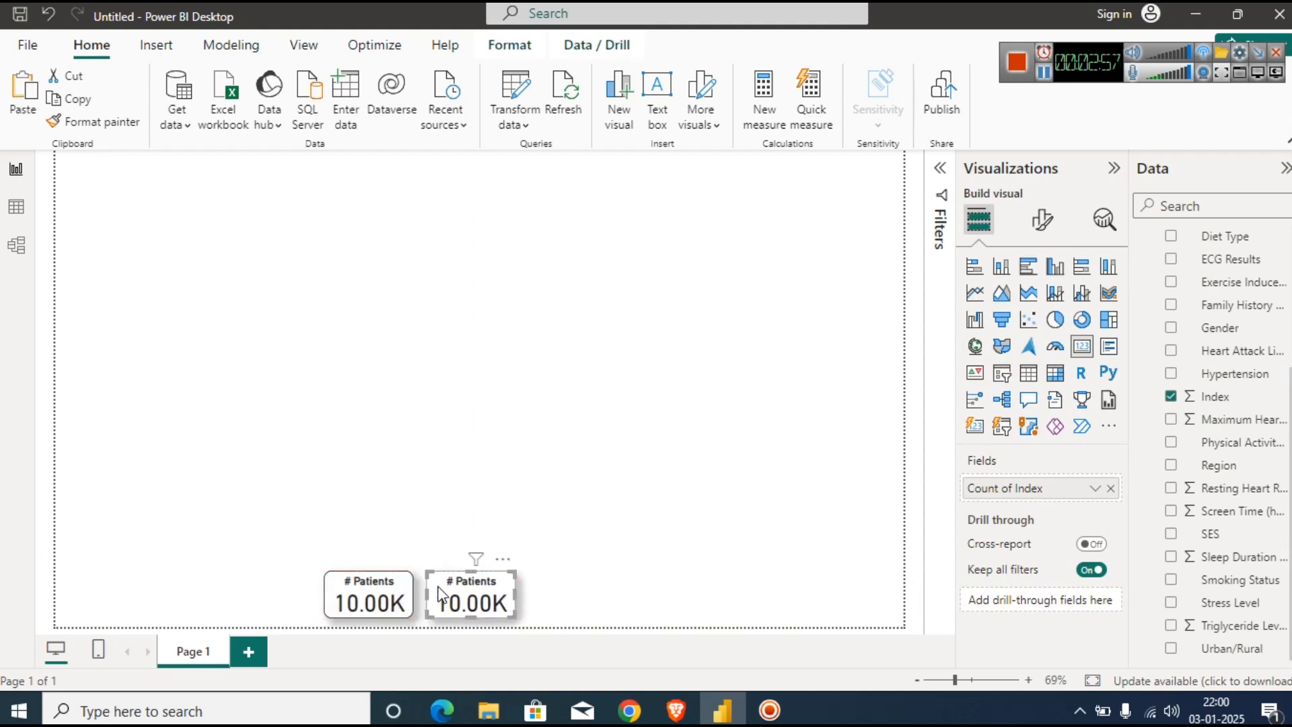
key(ctrl+v)
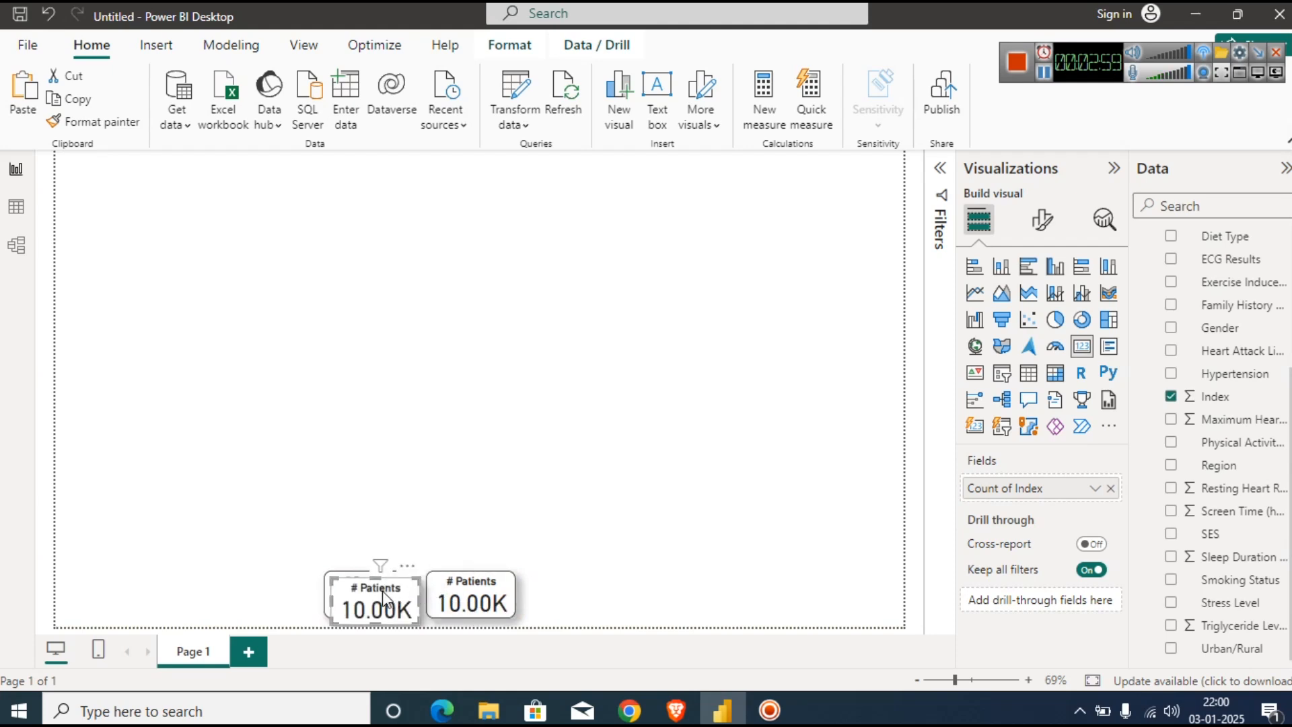
drag(339, 596, 538, 580)
key(ctrl+v)
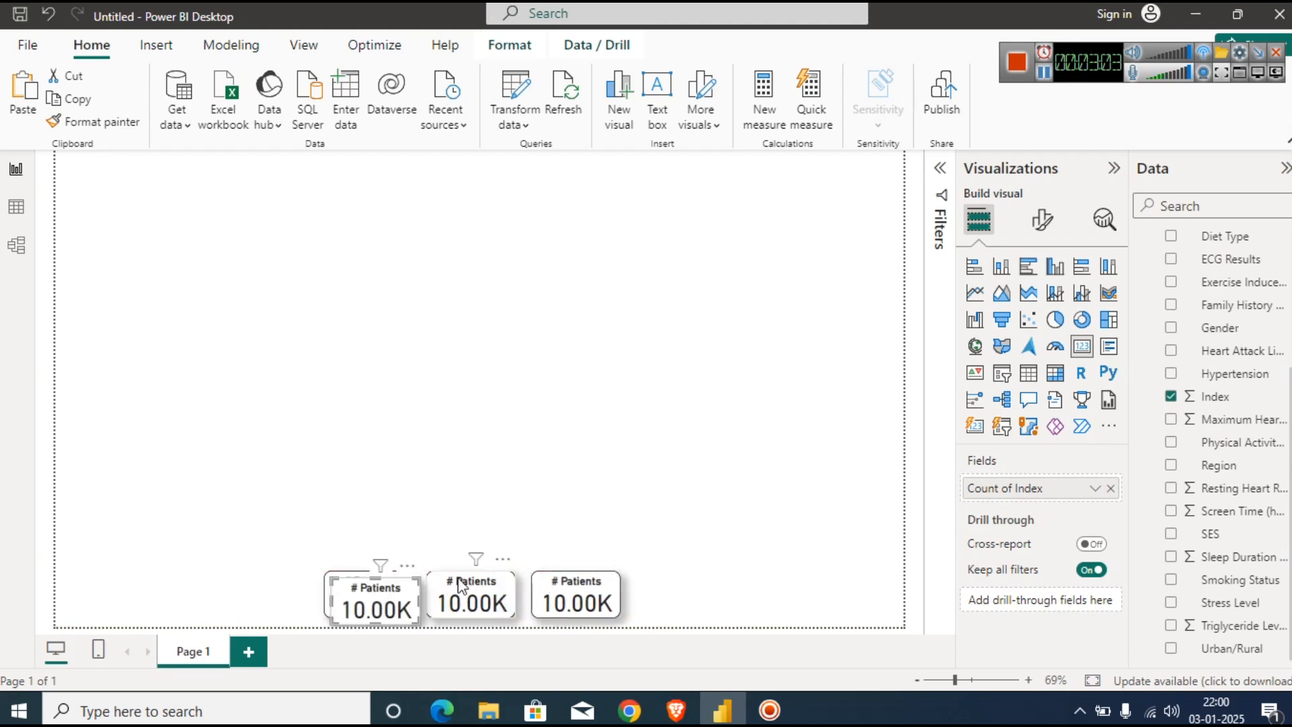
drag(349, 599, 650, 592)
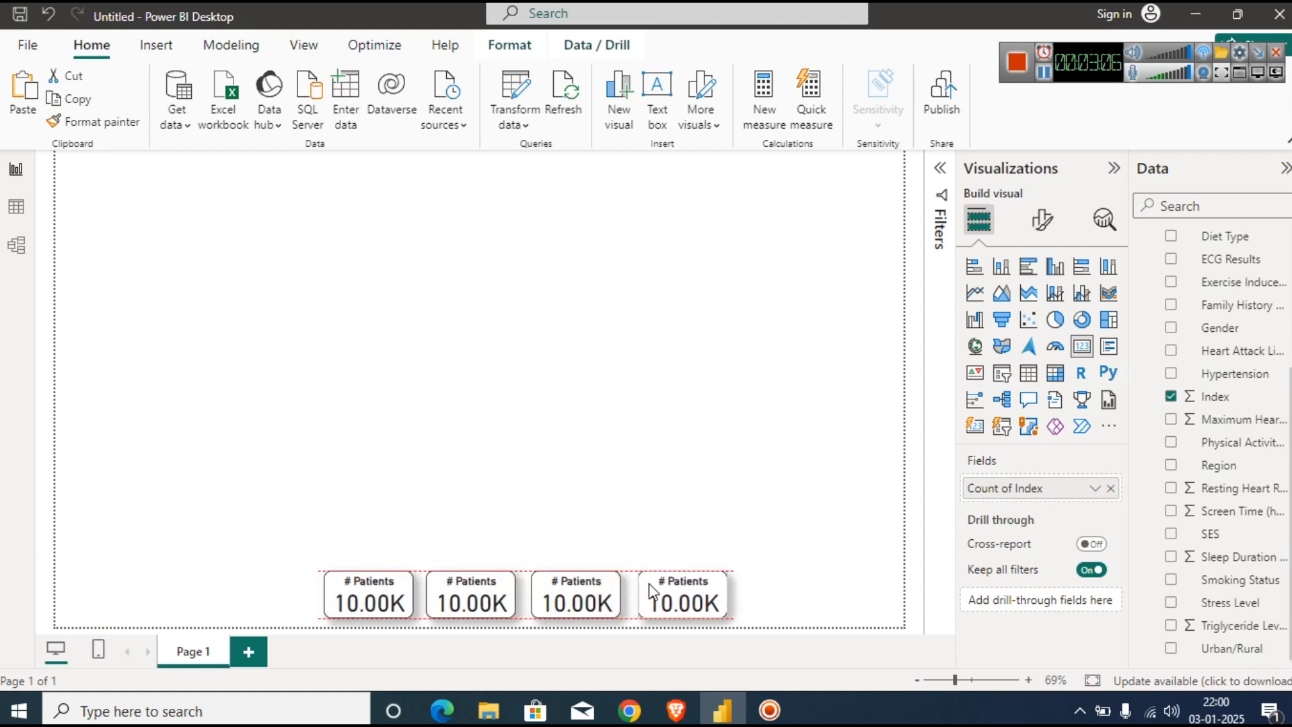
click(540, 515)
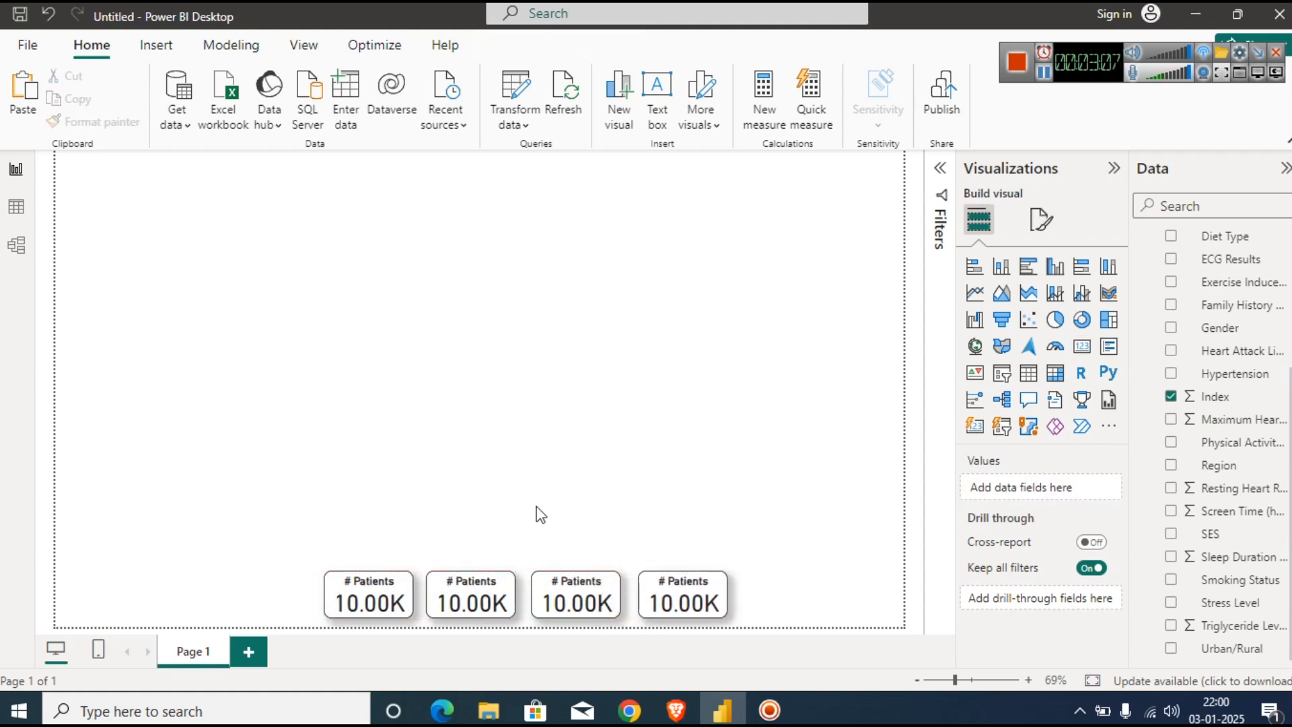
Review the data table's columns and remove the Index count from the second card.
click(436, 592)
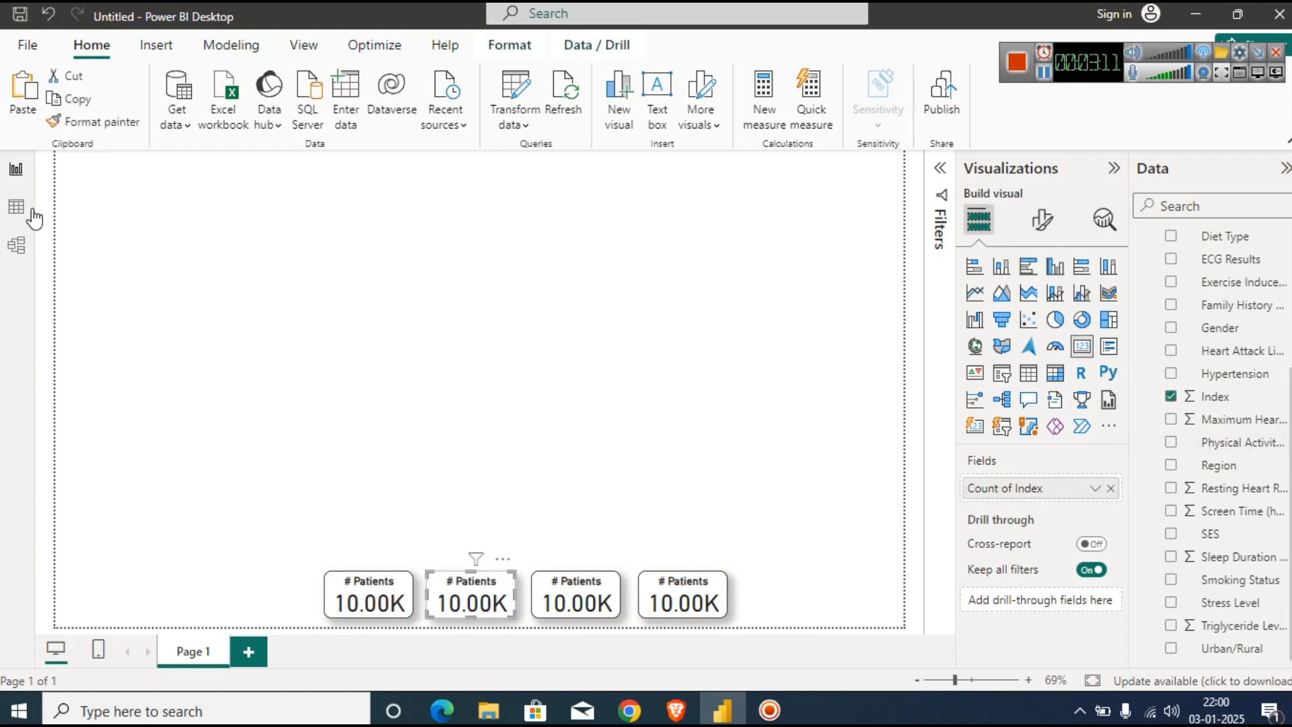
click(16, 207)
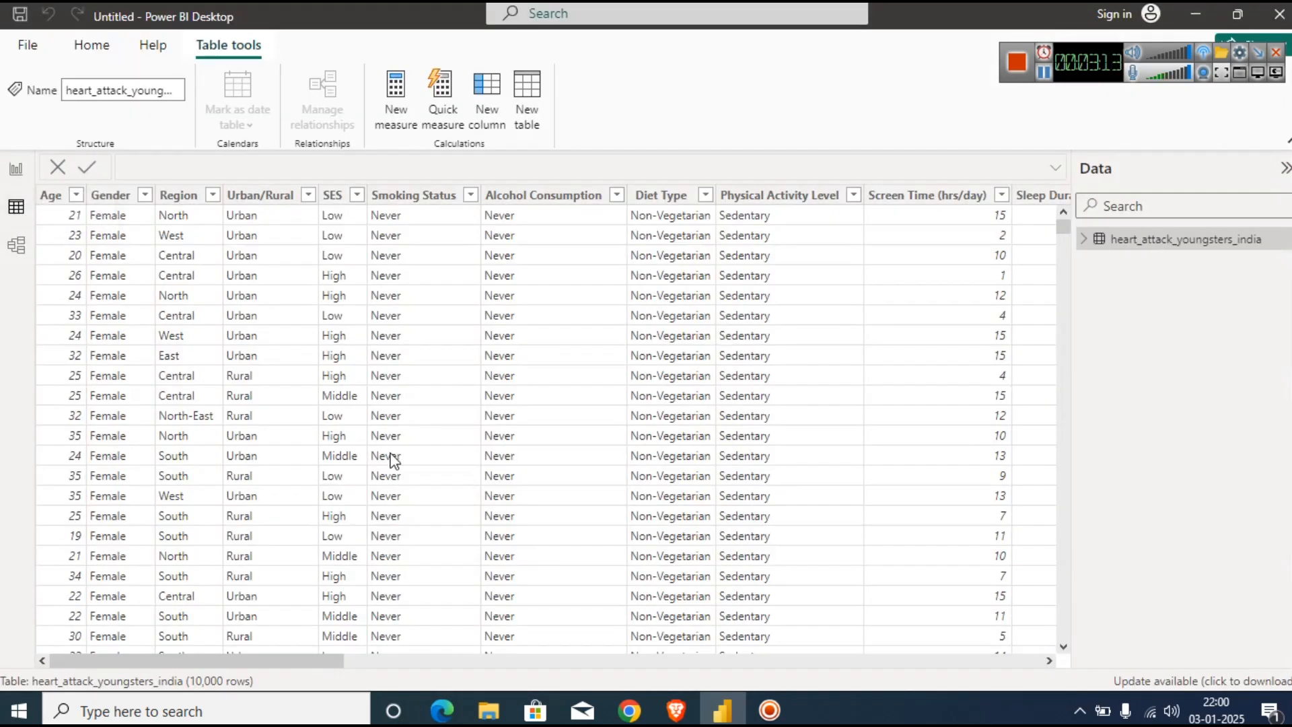
drag(312, 664, 1124, 681)
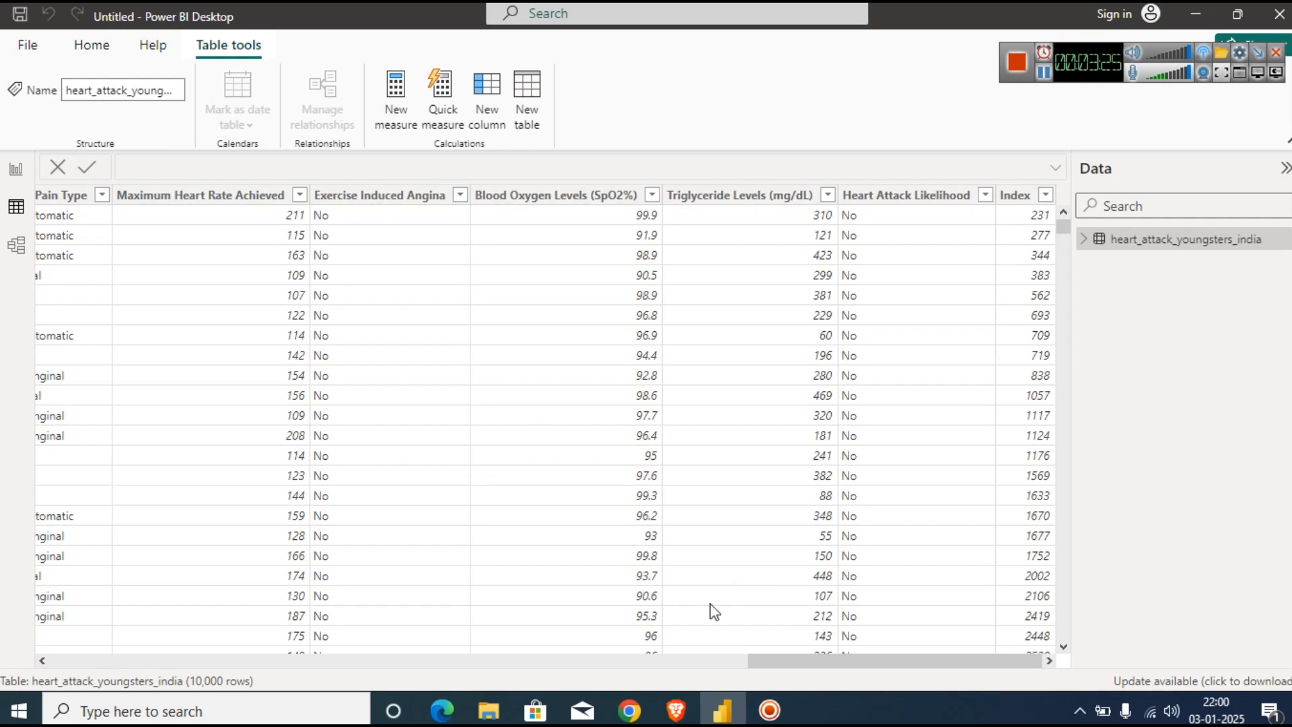
click(14, 169)
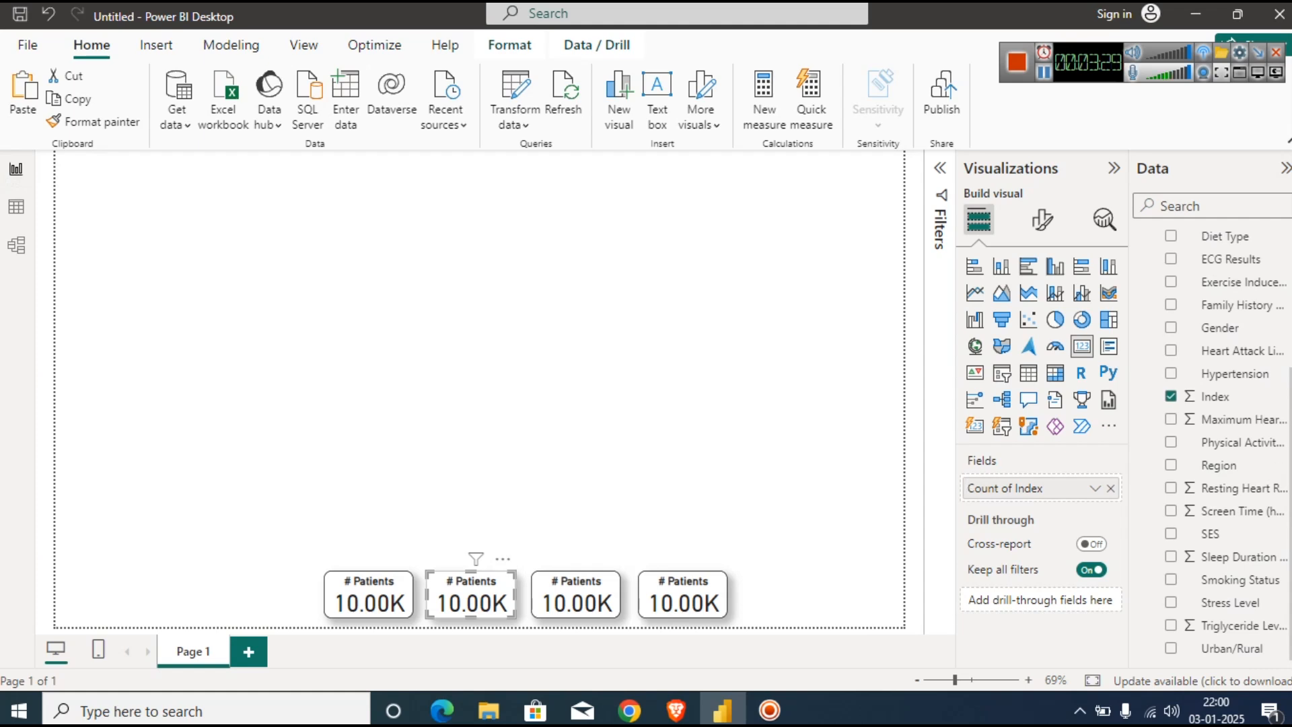
scroll(1276, 370, up, 5)
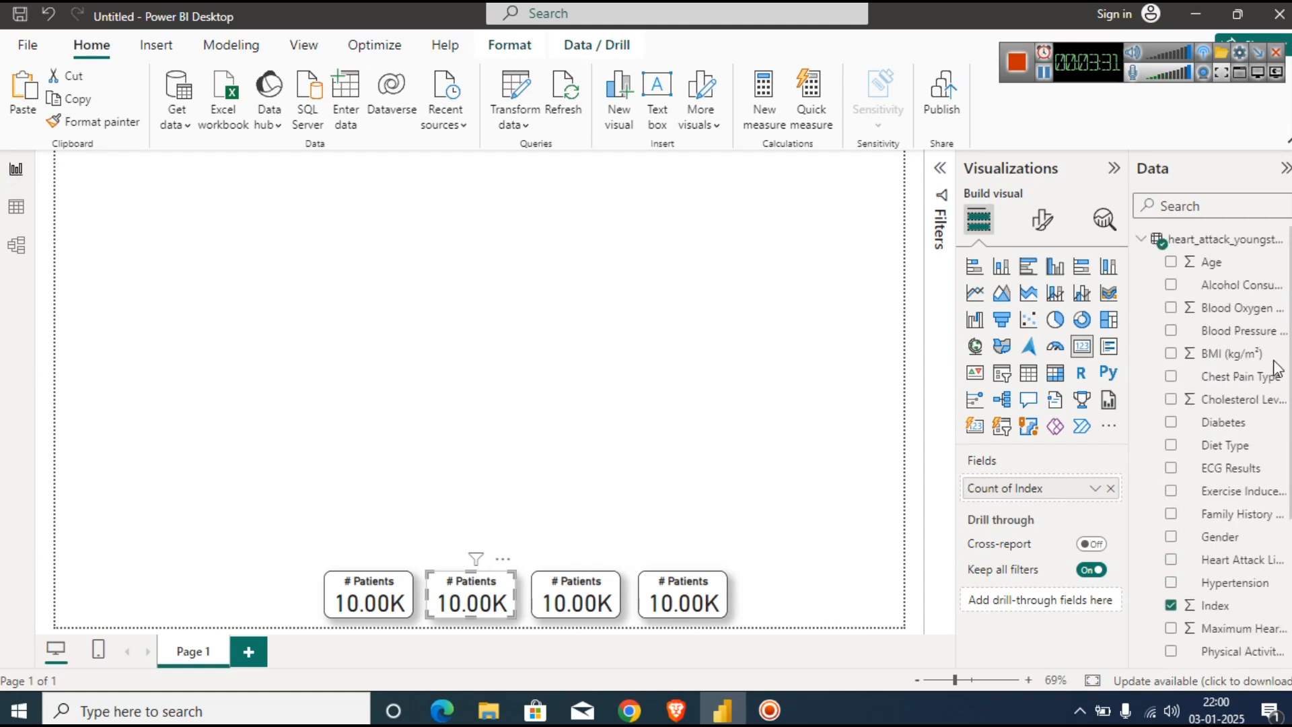
scroll(1274, 369, down, 5)
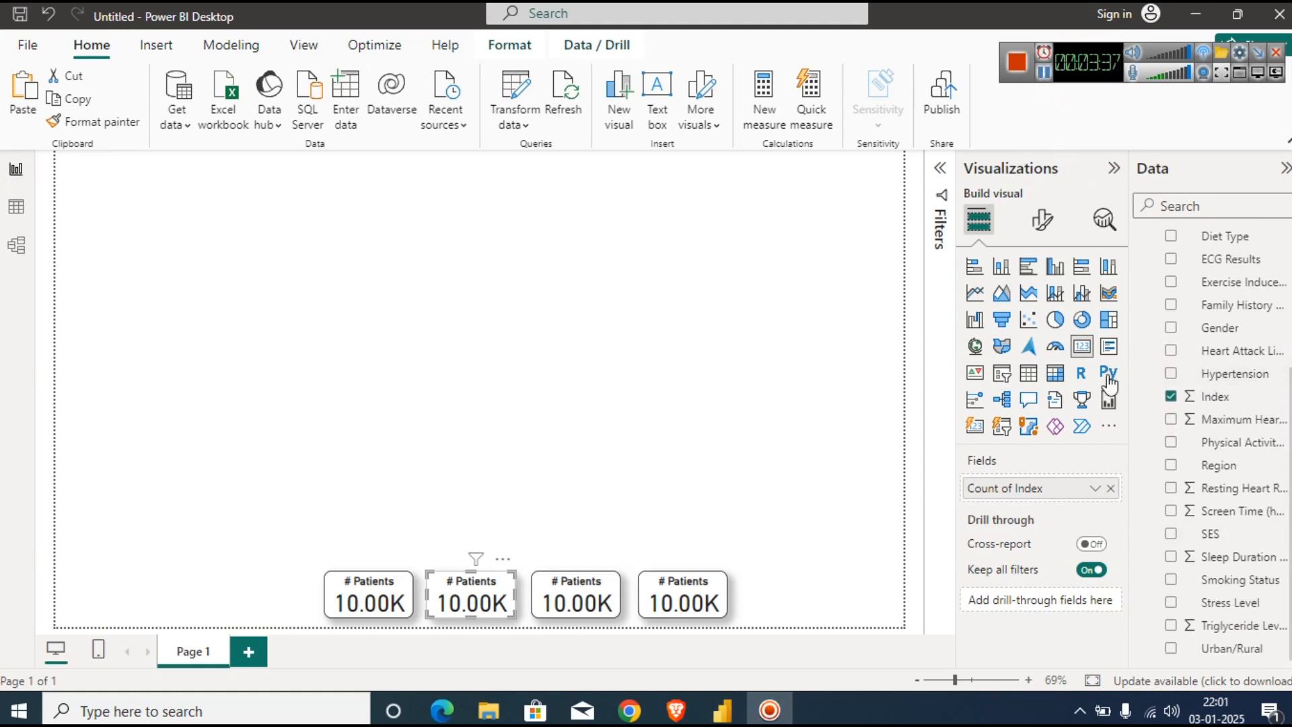
click(1111, 489)
Find the Triglyceride Levels field, add it to the second card, and aggregate it as Average.
click(1218, 209)
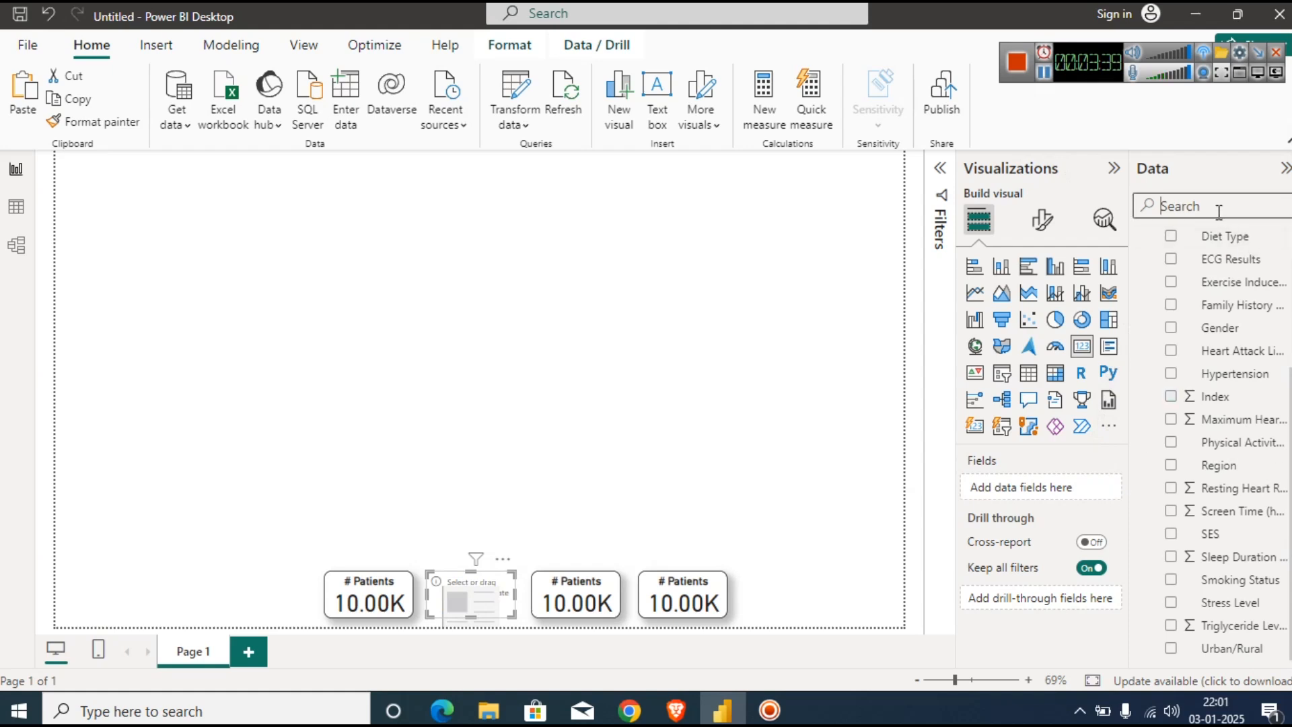
text(tri)
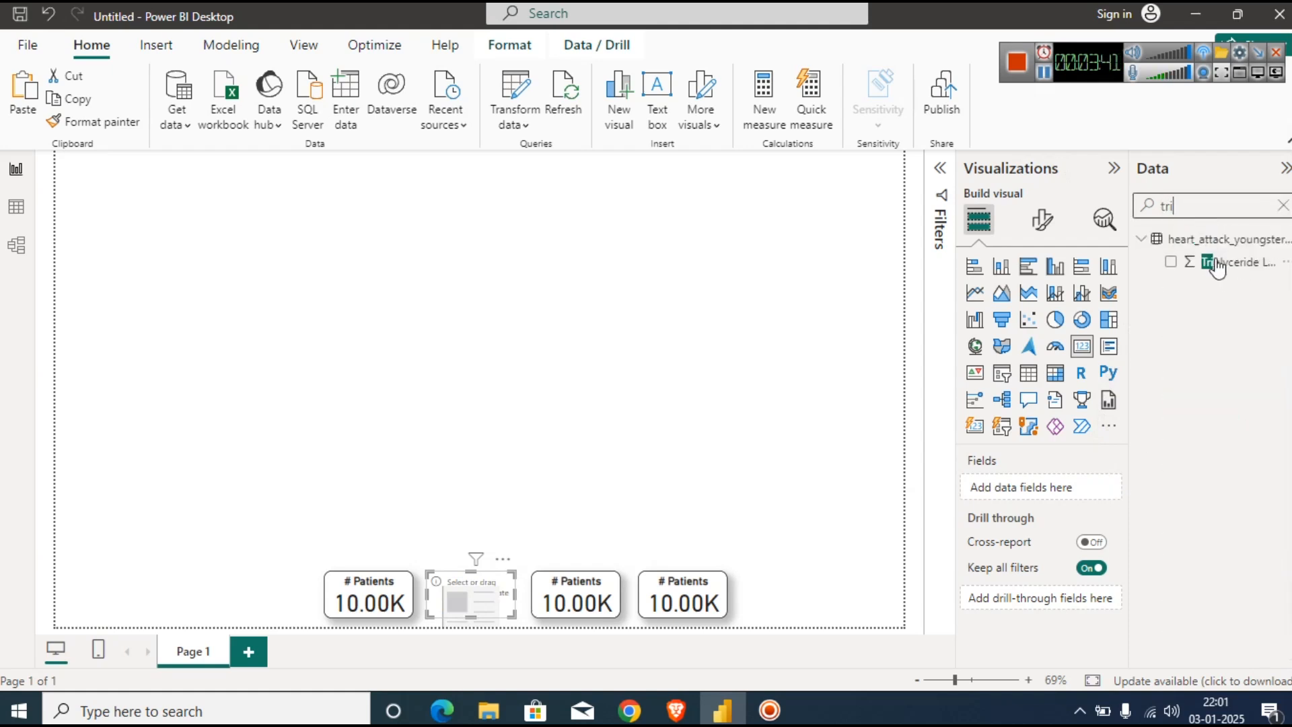
drag(1228, 263, 1058, 457)
drag(1043, 476, 1042, 488)
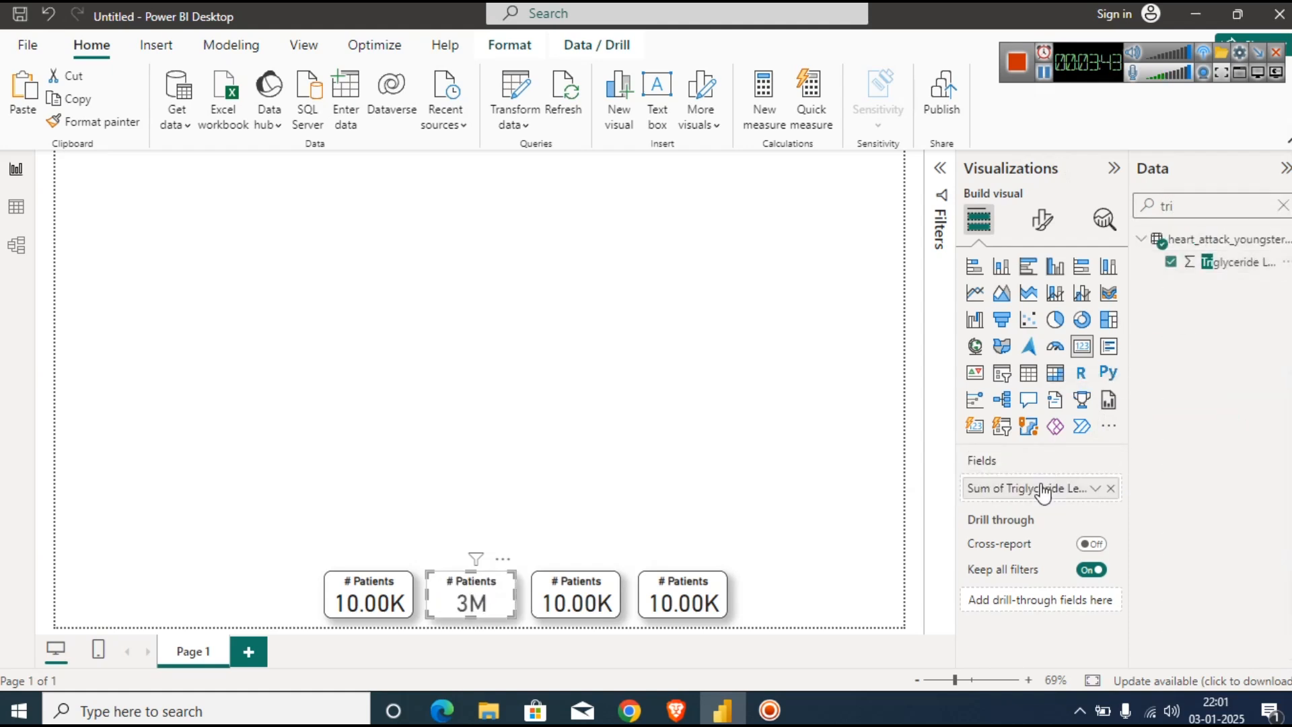
click(1095, 489)
mouse_move(1186, 462)
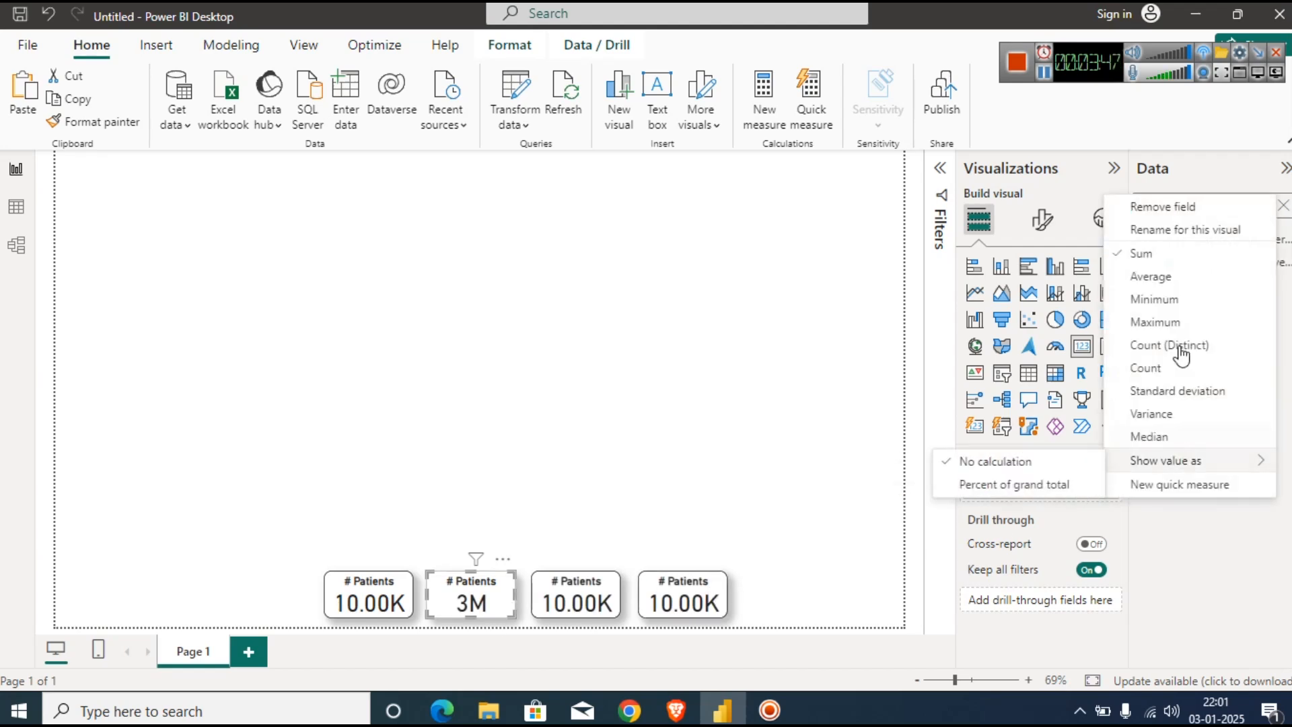
click(1178, 277)
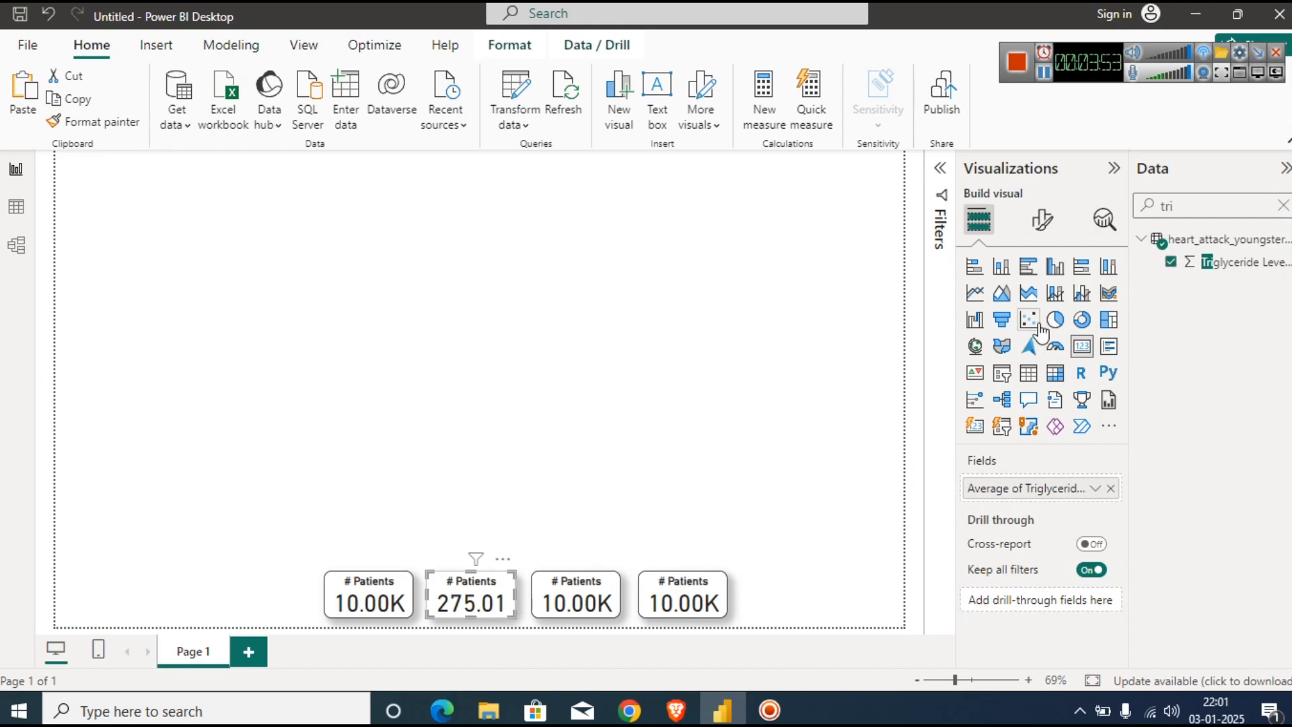
Change the second card's title text to "Avg . Triglyceride".
click(1041, 220)
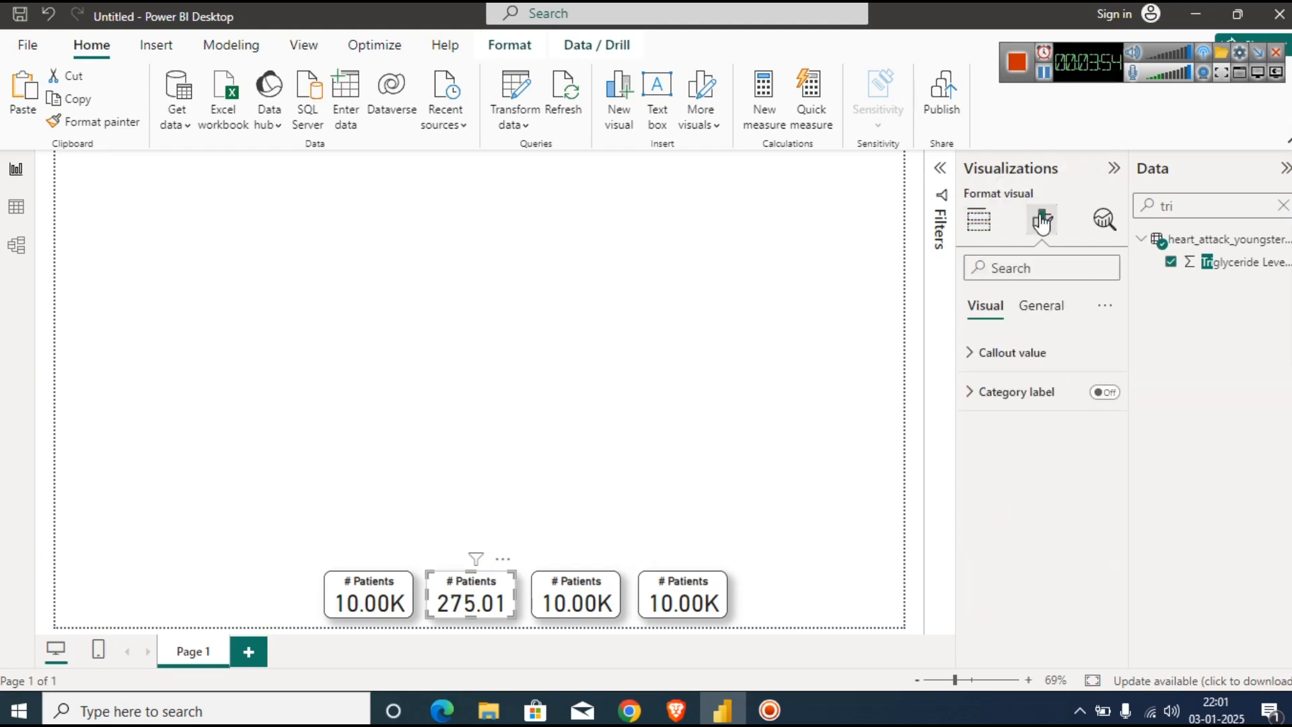
click(1044, 320)
click(987, 392)
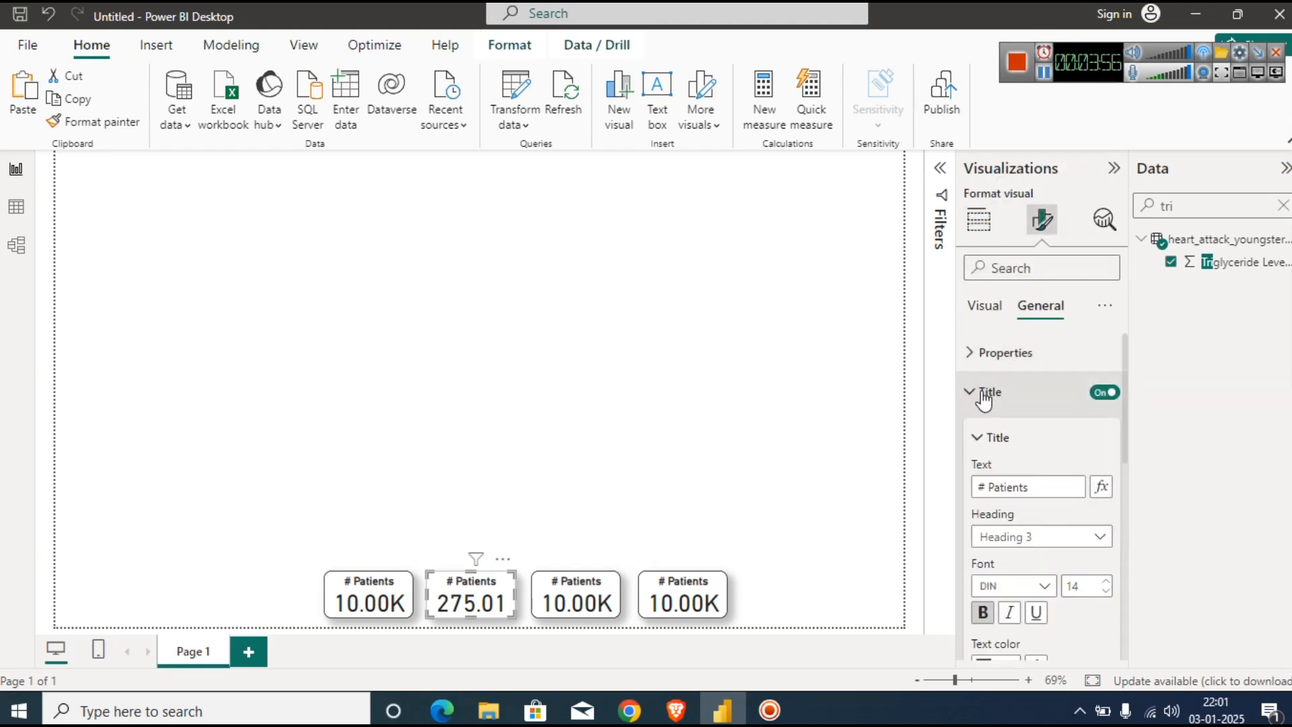
double_click(1002, 484)
text(Tri)
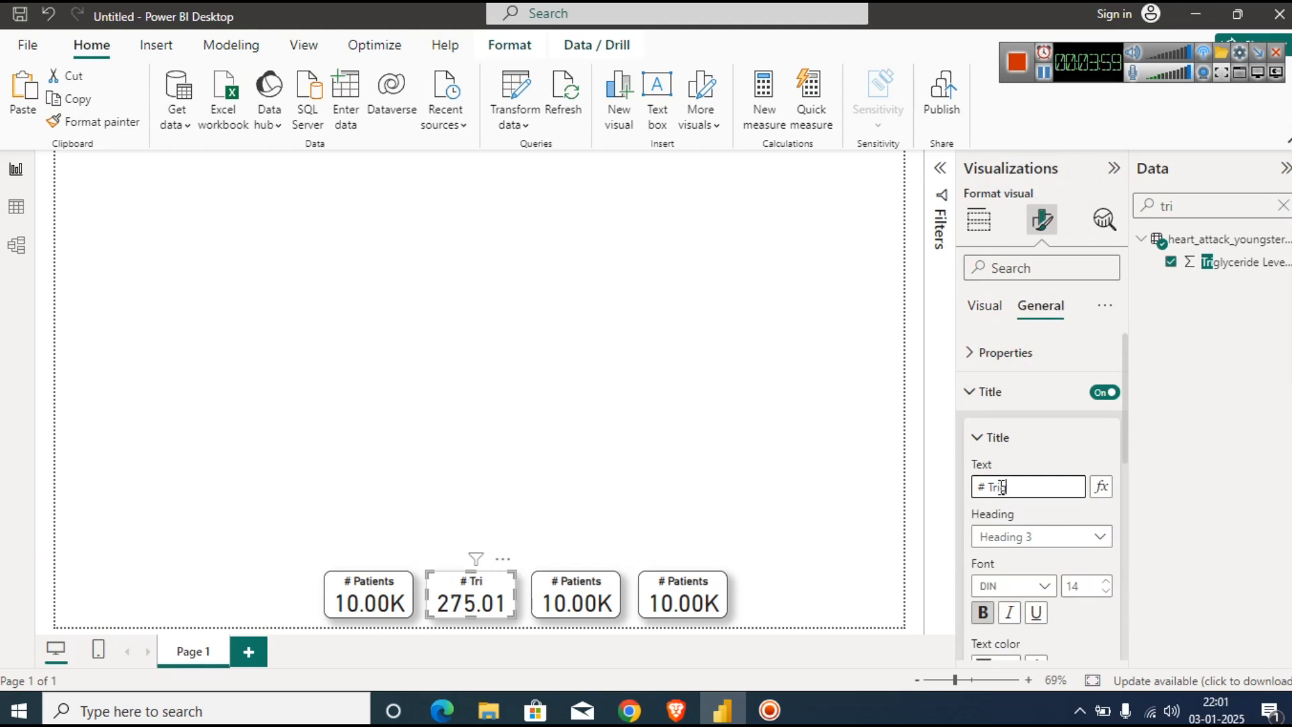
text(glyceride)
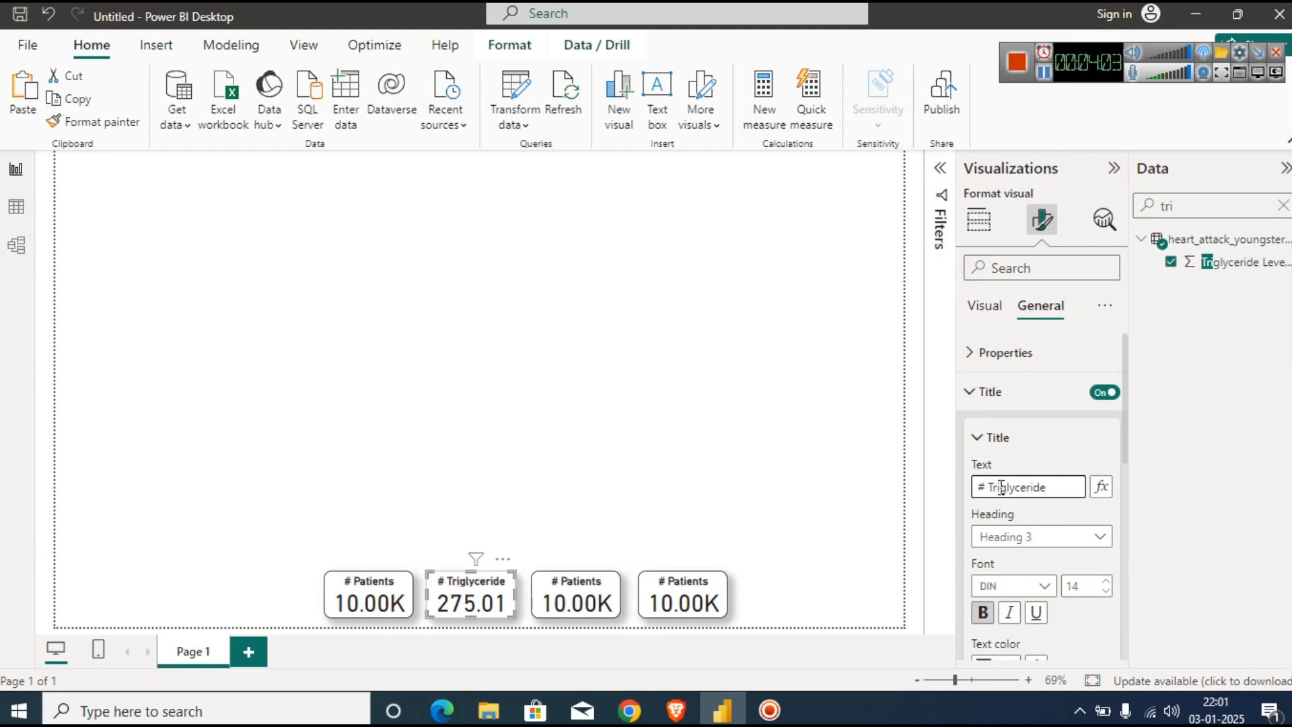
double_click(988, 488)
key(BackSpace)
text(Avg .)
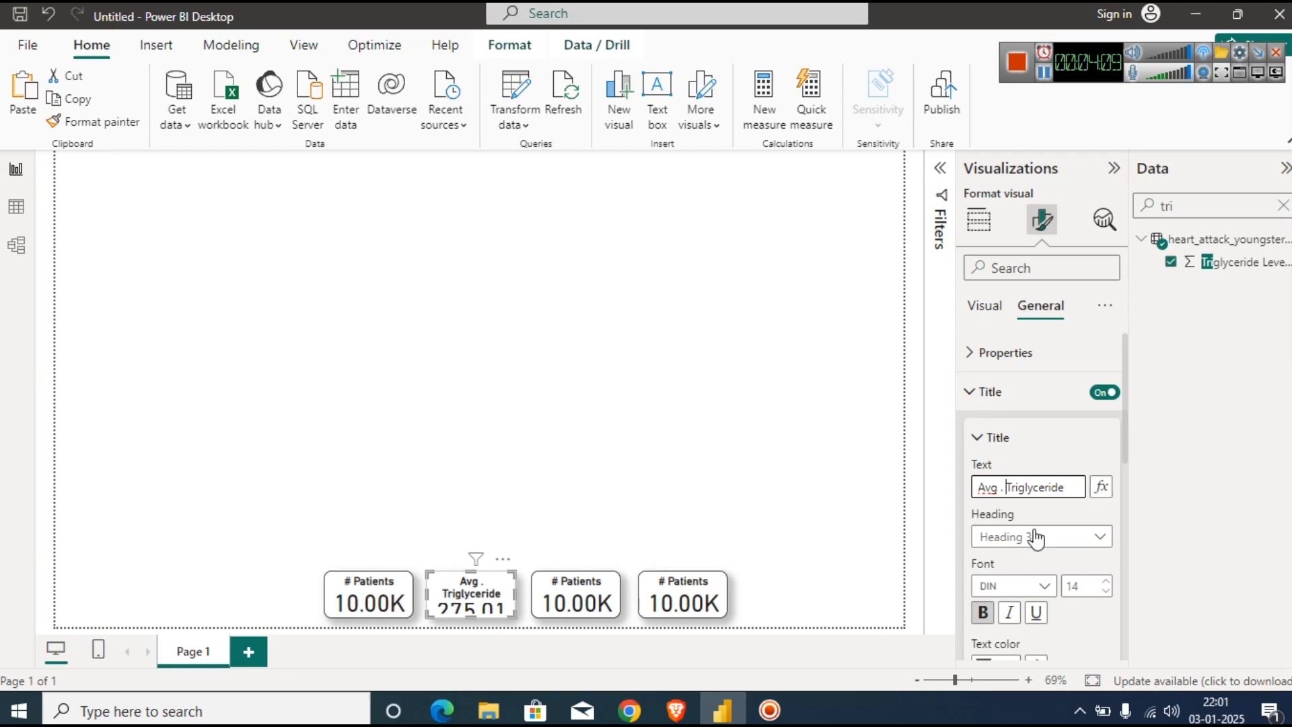
Reduce the second card's title font size to 12 so the title fits on one line.
click(1104, 592)
click(1104, 592)
click(1105, 592)
click(1105, 581)
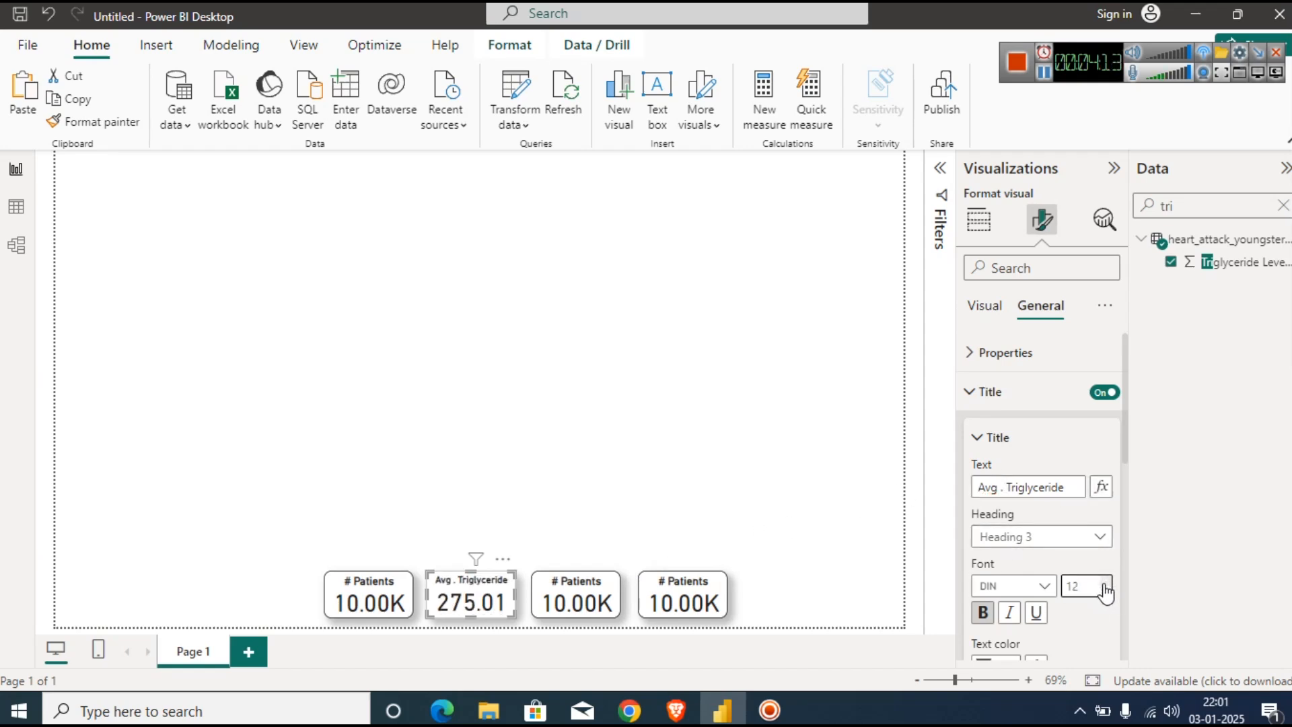
click(627, 508)
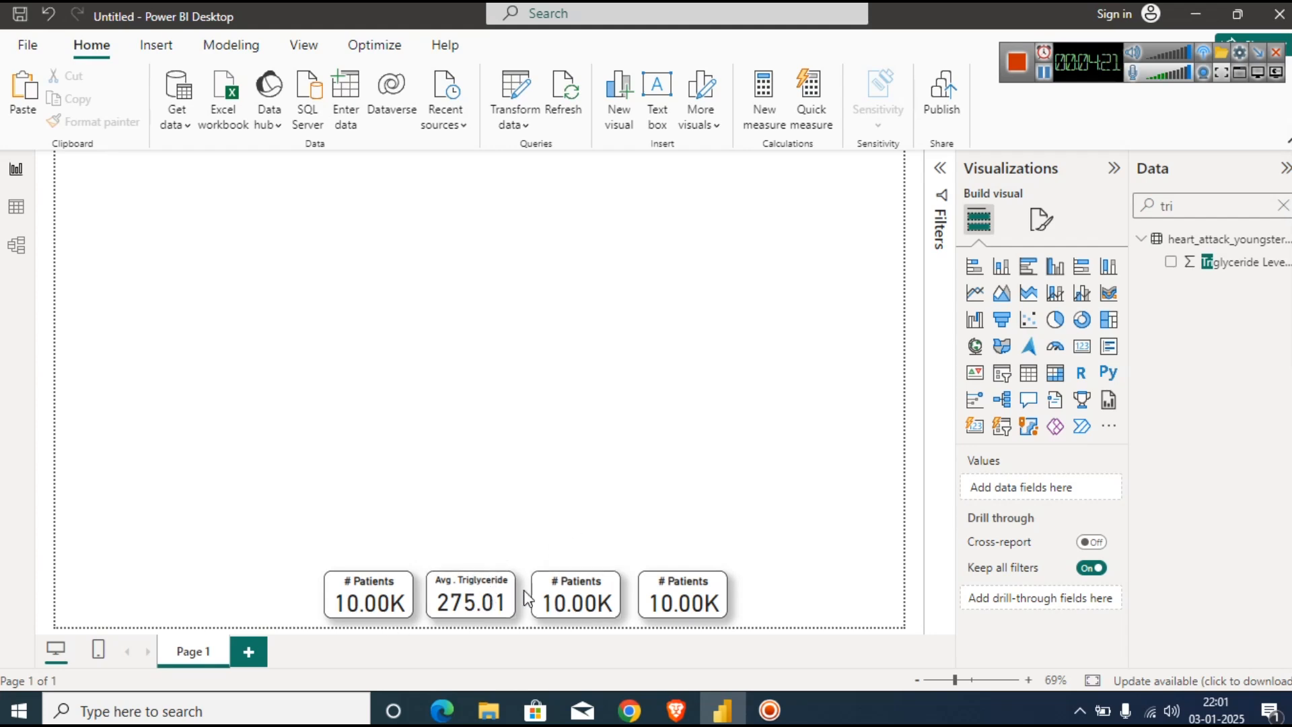
Remove the Index count from the third card and search the data fields for "bl".
click(567, 596)
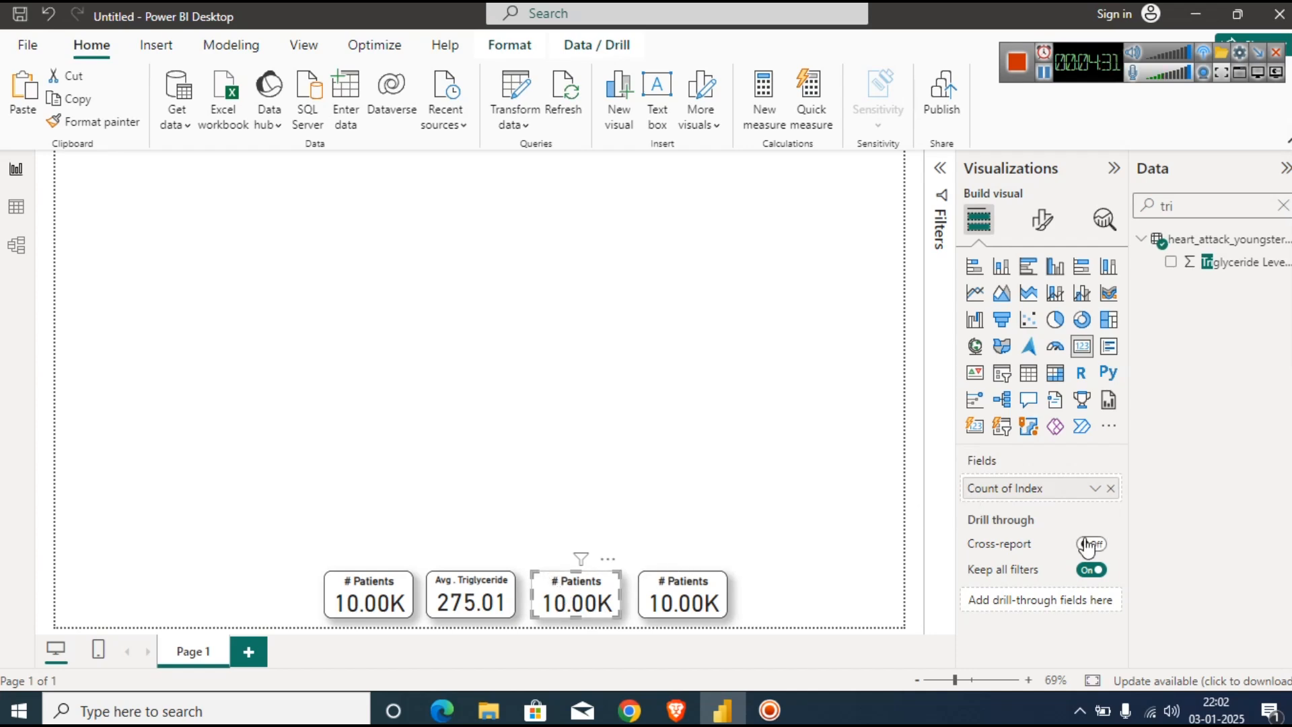
click(1110, 488)
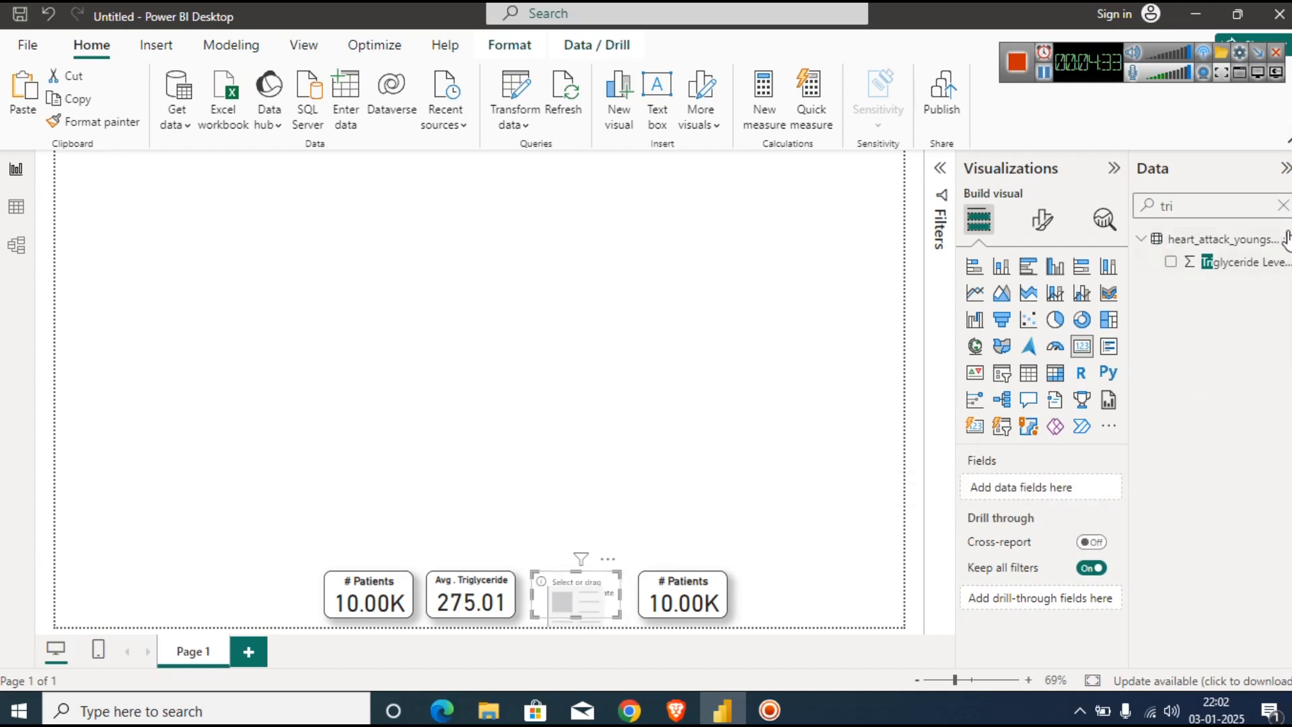
click(1282, 206)
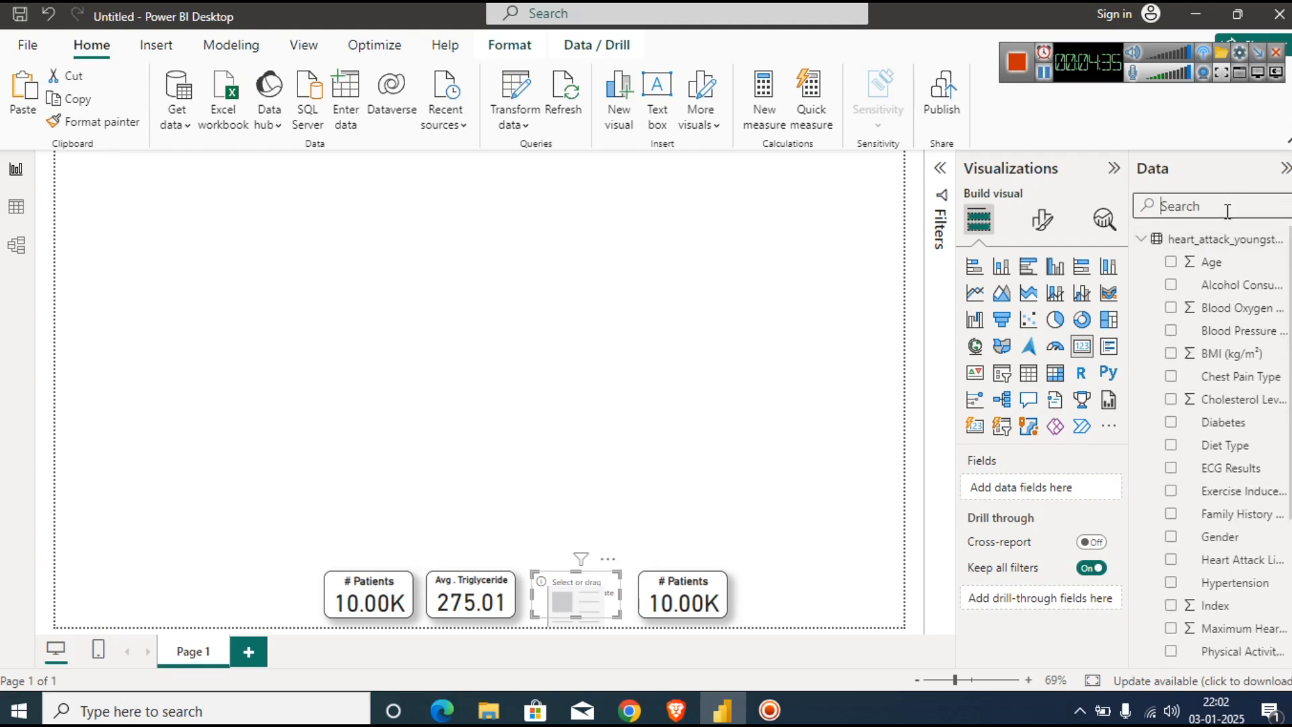
text(bl)
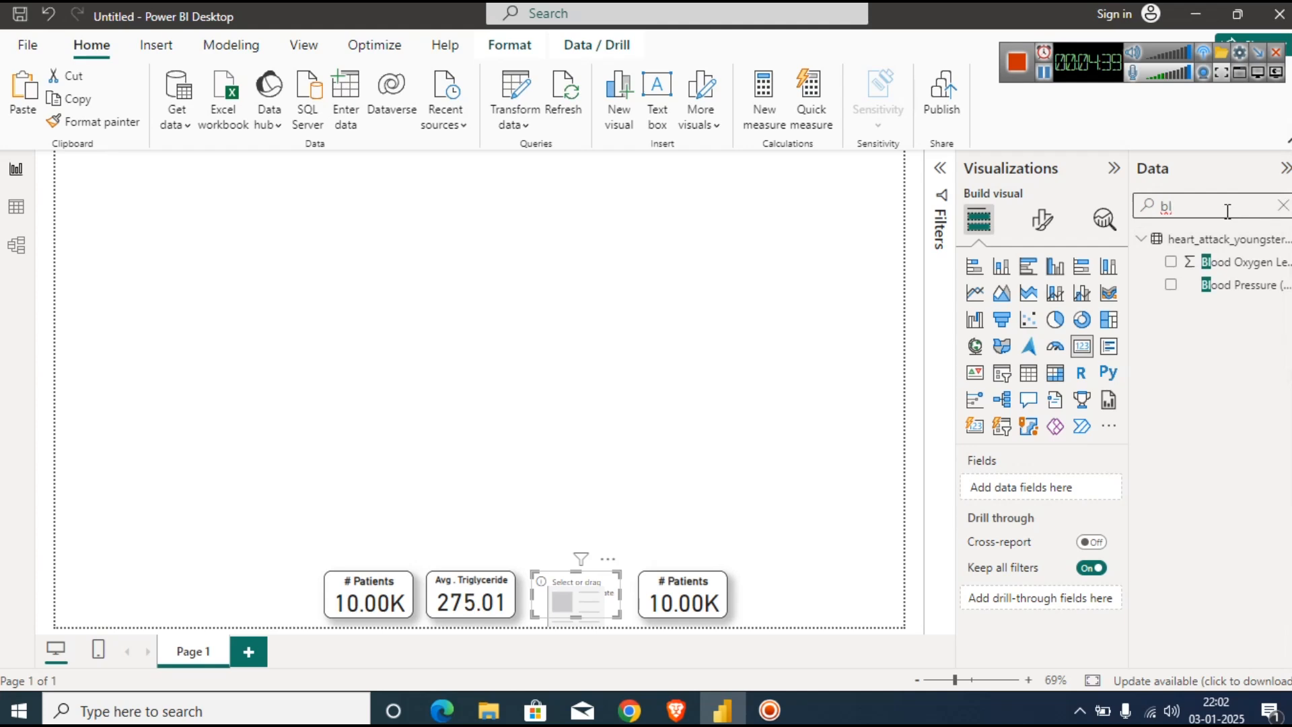
Try the Blood Pressure field on the third card, check its aggregation options, and remove it from the card.
drag(1241, 284, 1049, 493)
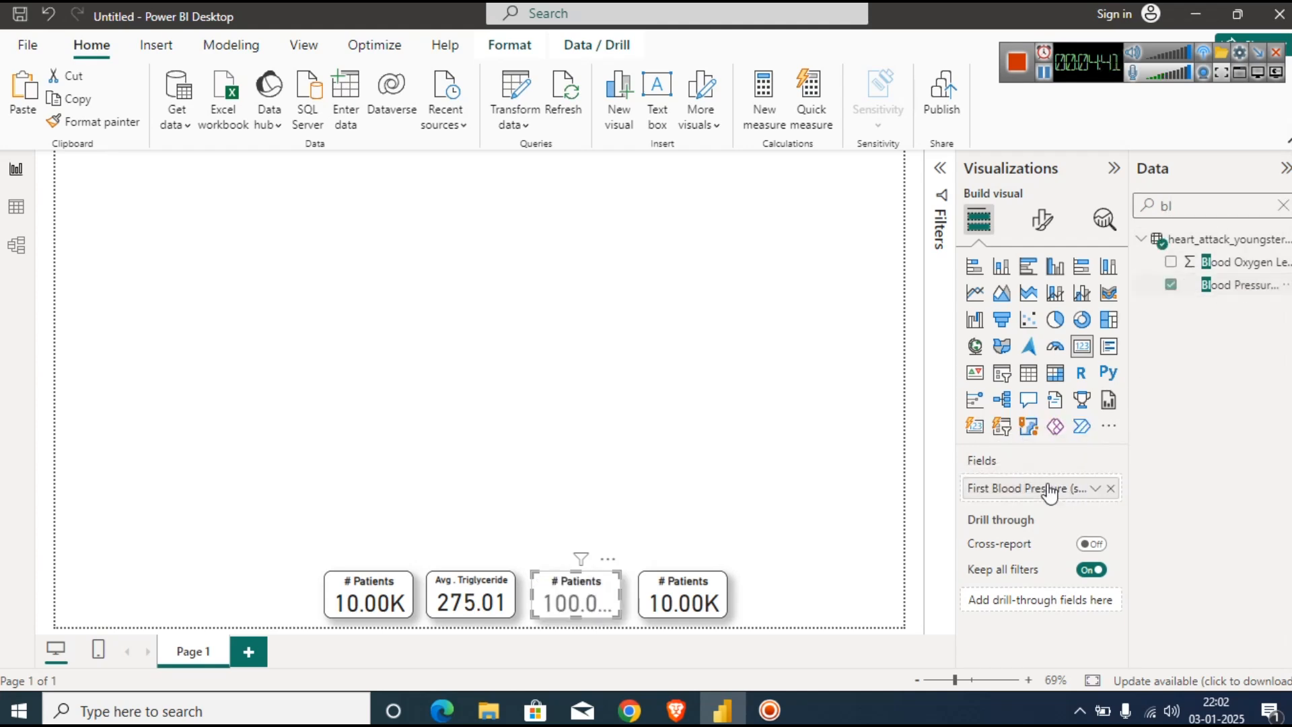
click(1095, 489)
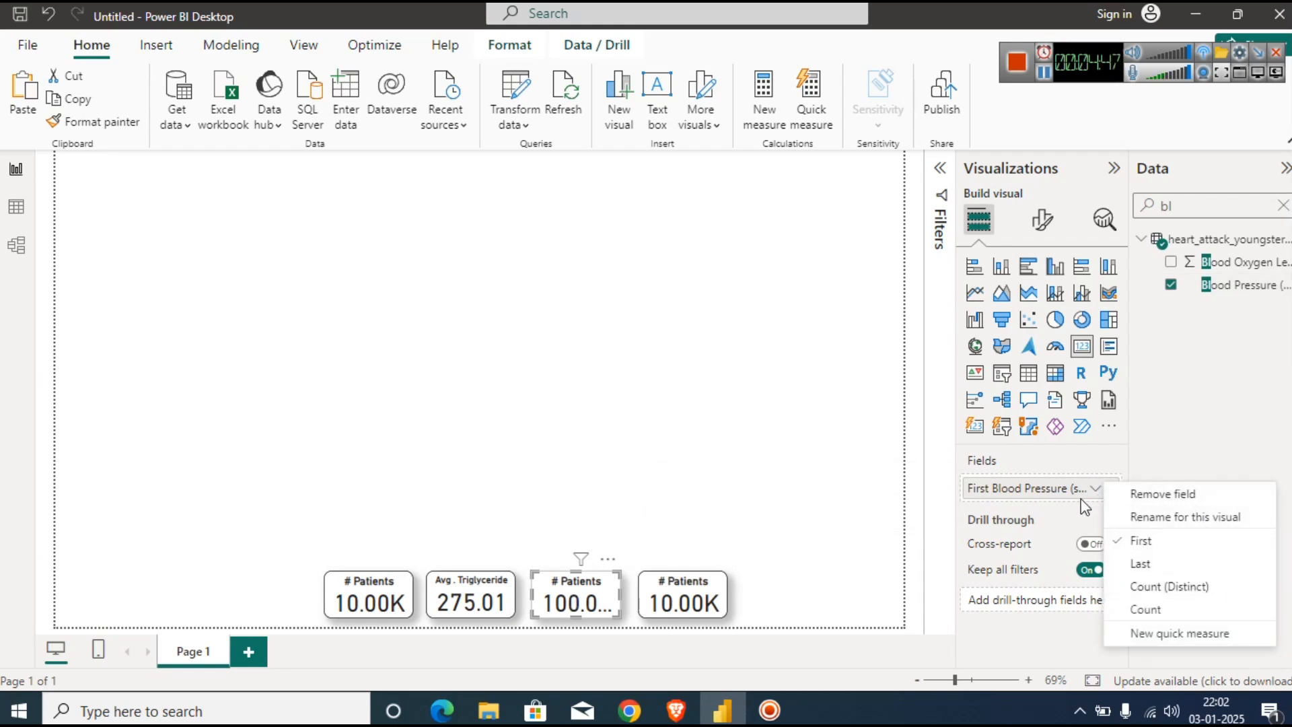
click(1177, 460)
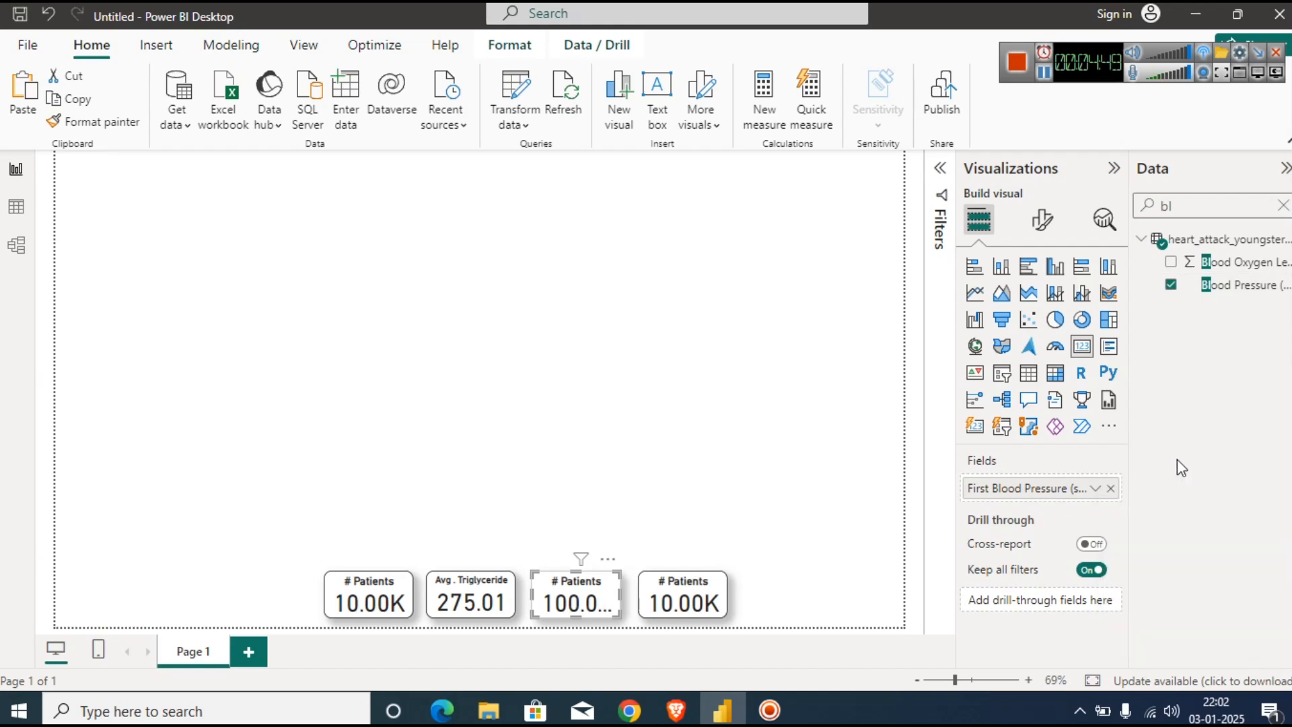
click(1110, 488)
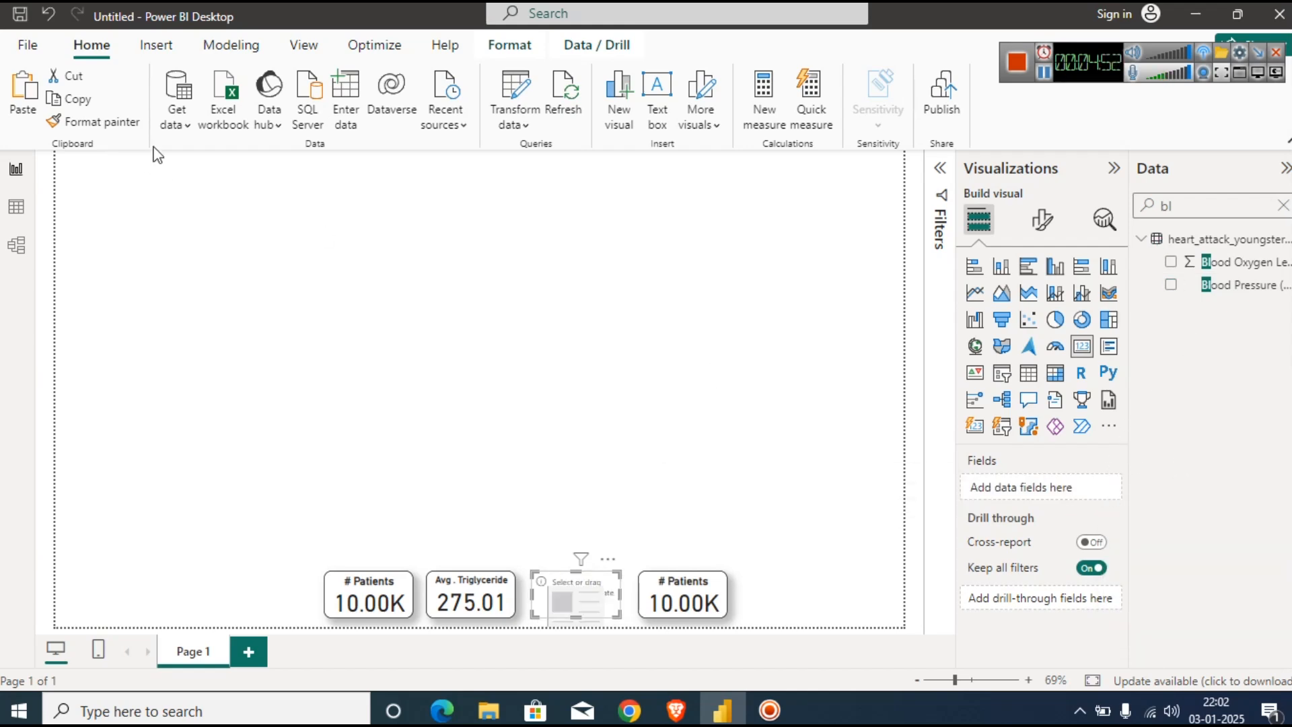
Examine the format of the Blood Pressure (systolic/diastolic mmHg) values in the data table and return to the report.
click(16, 207)
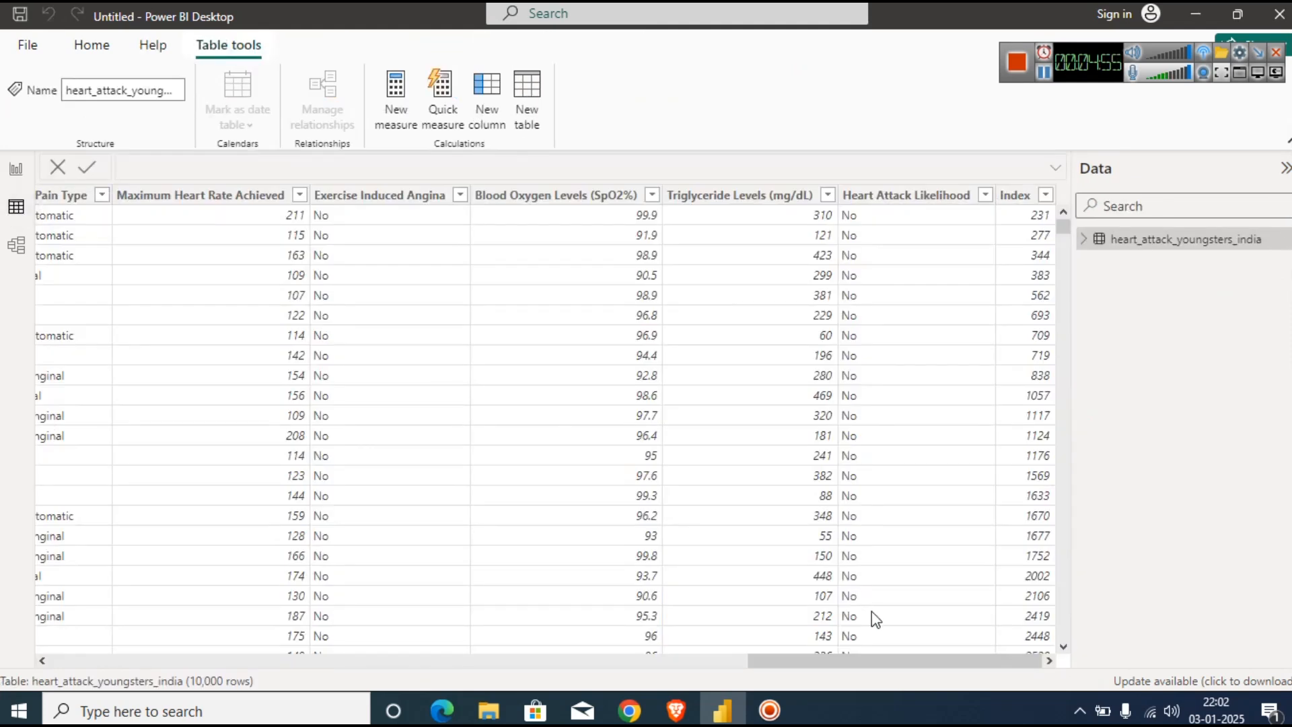
drag(861, 656, 632, 626)
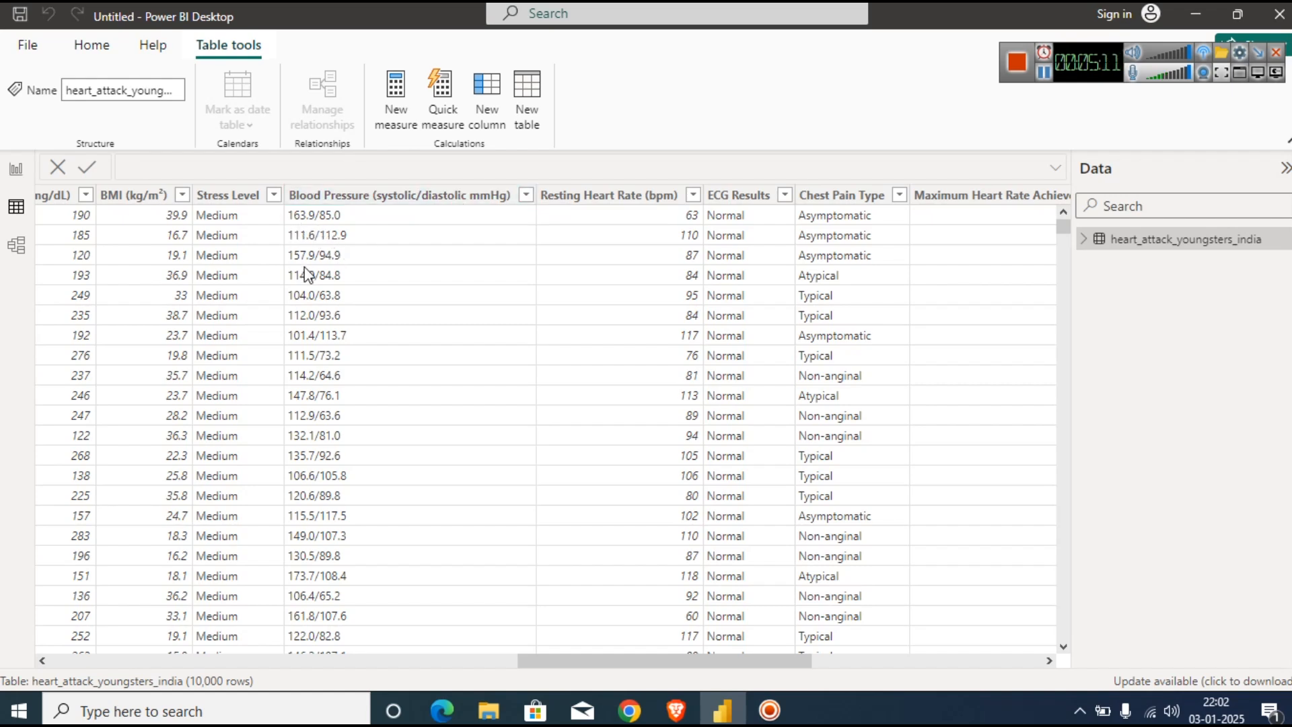
click(16, 168)
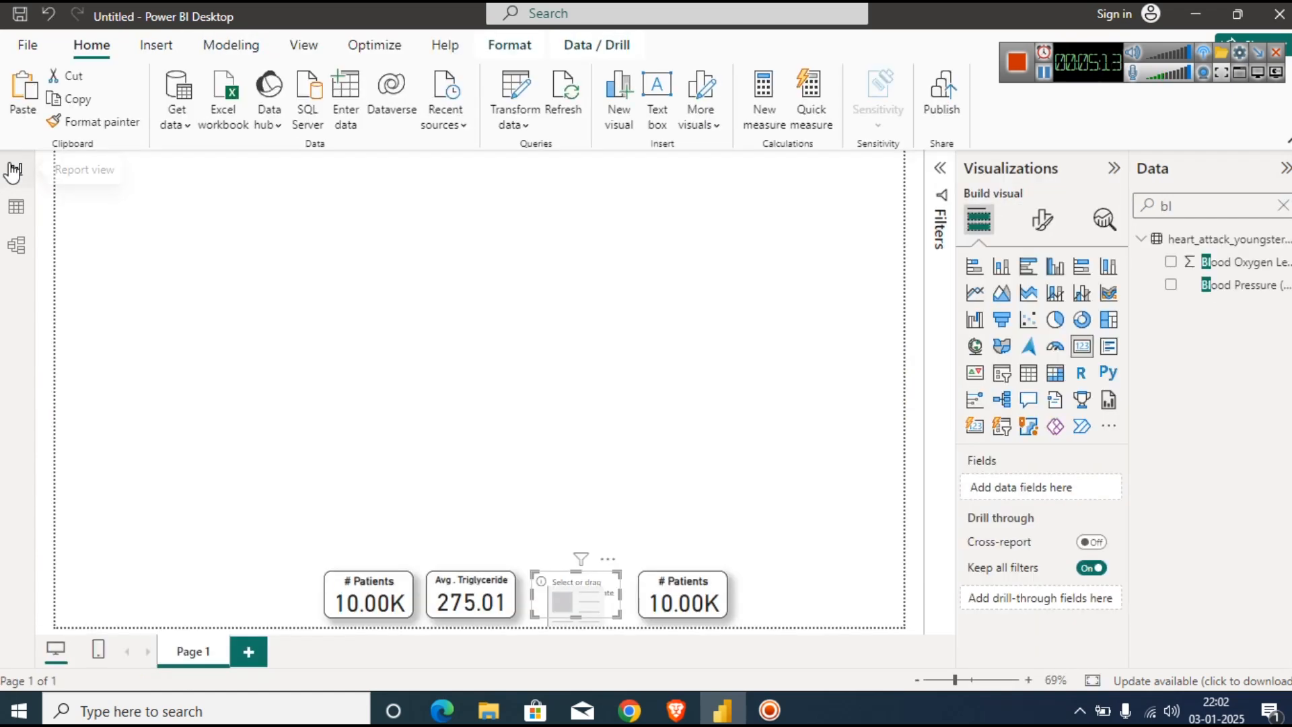
Open the data in the Power Query Editor and select the Blood Pressure (systolic/diastolic mmHg) column.
click(524, 130)
click(551, 160)
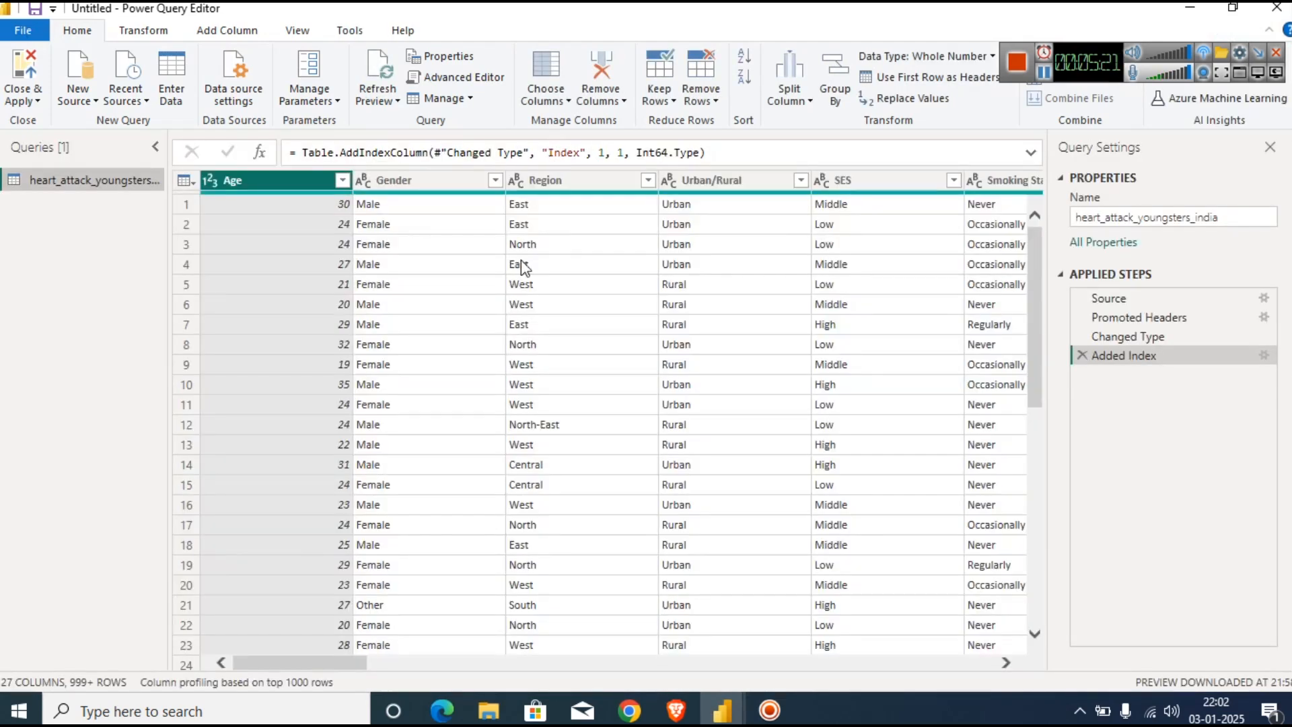
drag(304, 663, 384, 656)
drag(554, 626, 697, 638)
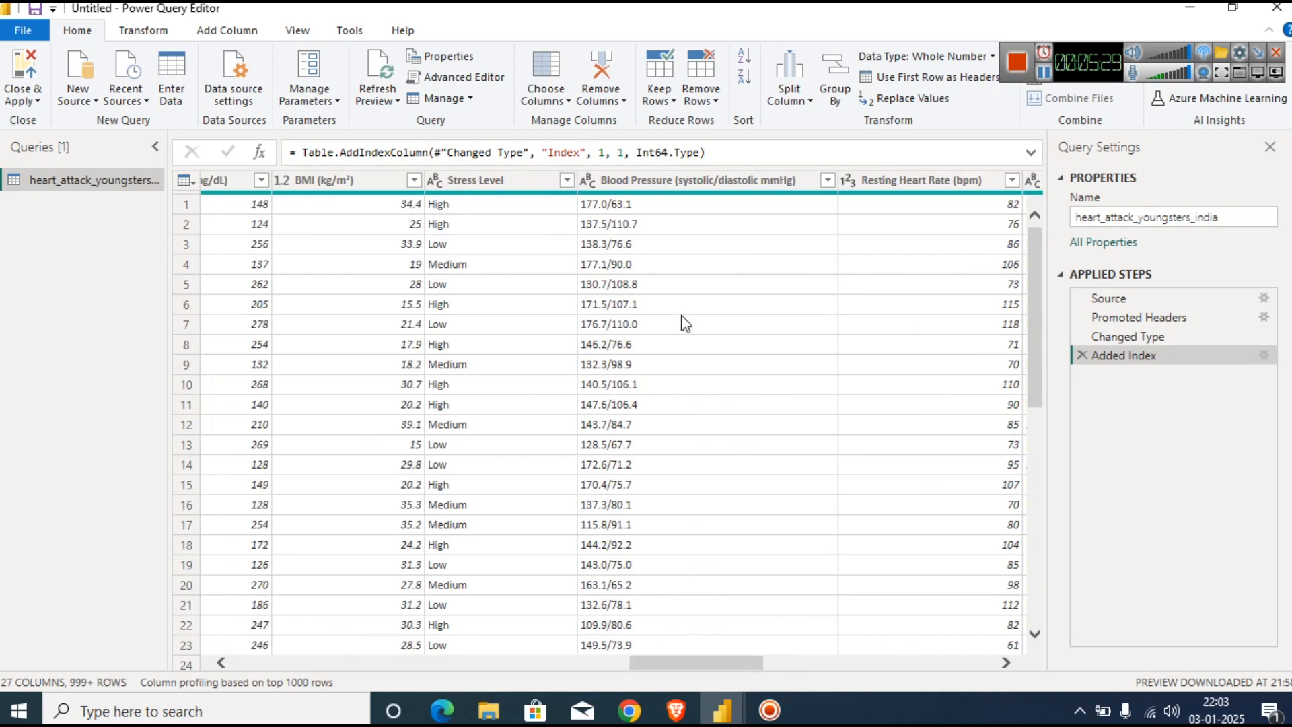
click(643, 185)
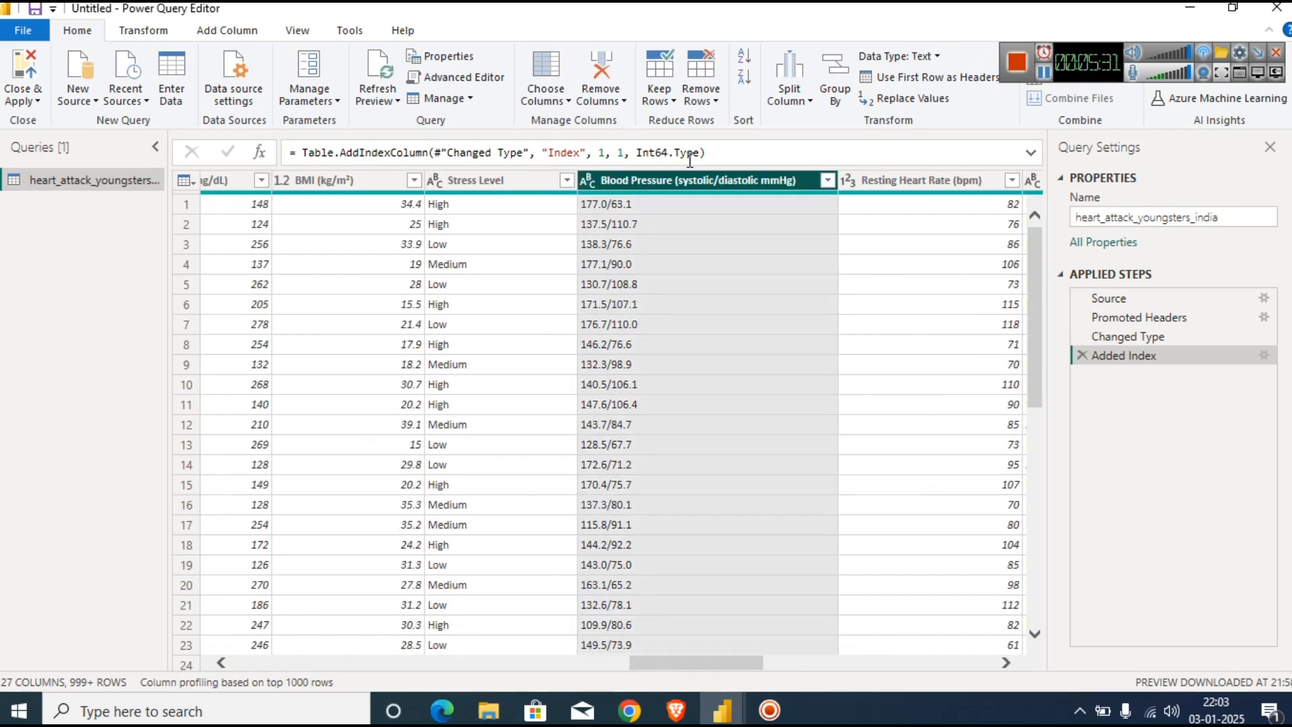
Split the Blood Pressure column by the custom delimiter "/" at each occurrence of the delimiter.
click(780, 102)
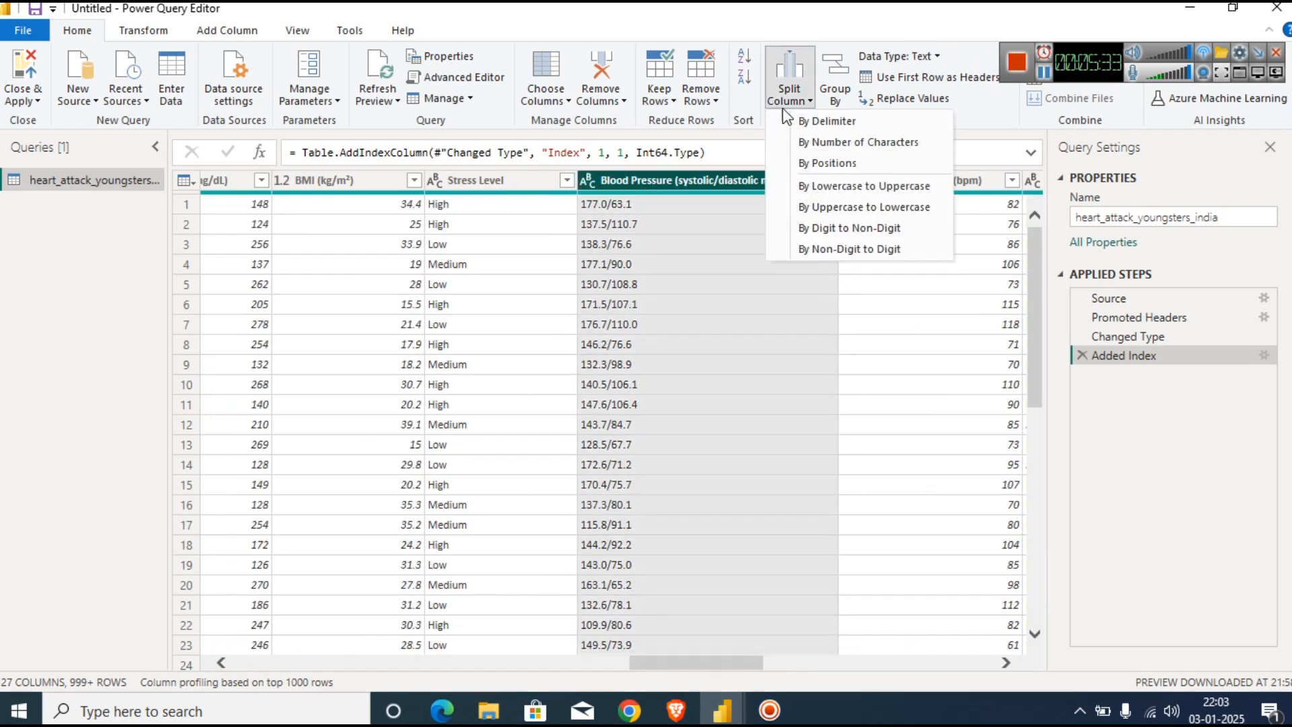
click(801, 121)
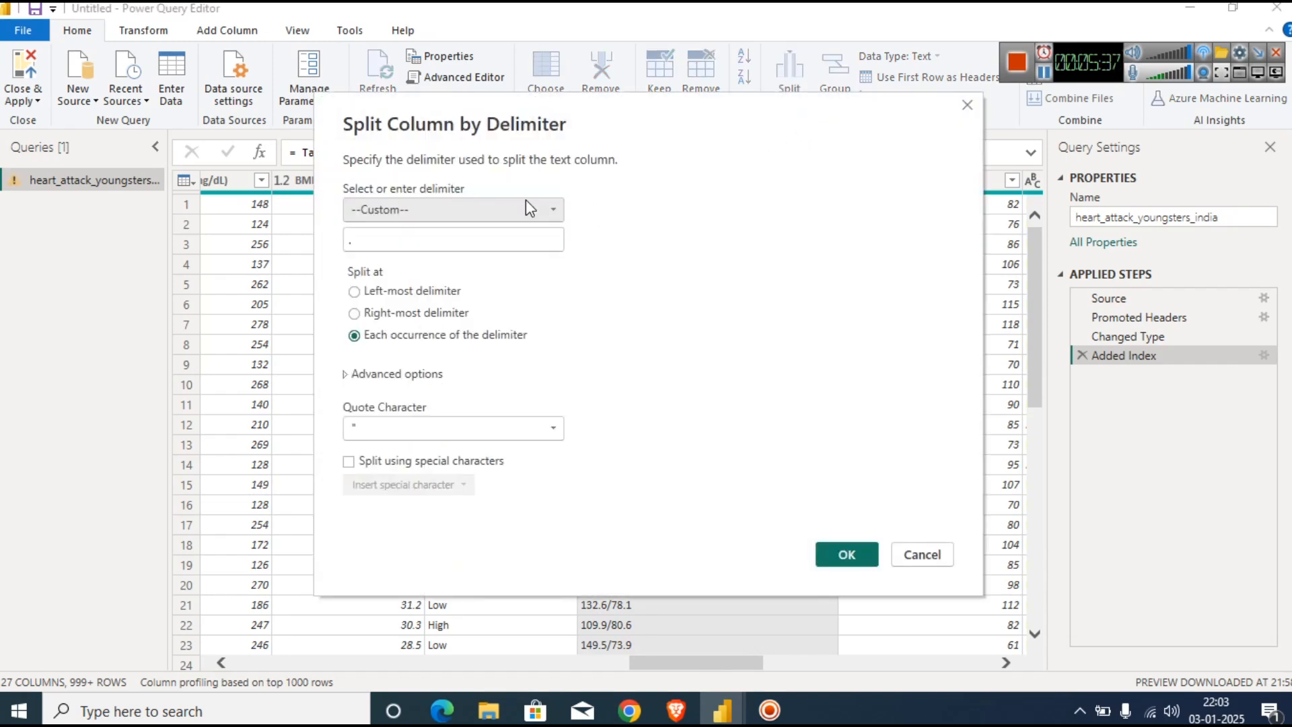
click(526, 201)
click(526, 197)
click(454, 239)
key(BackSpace)
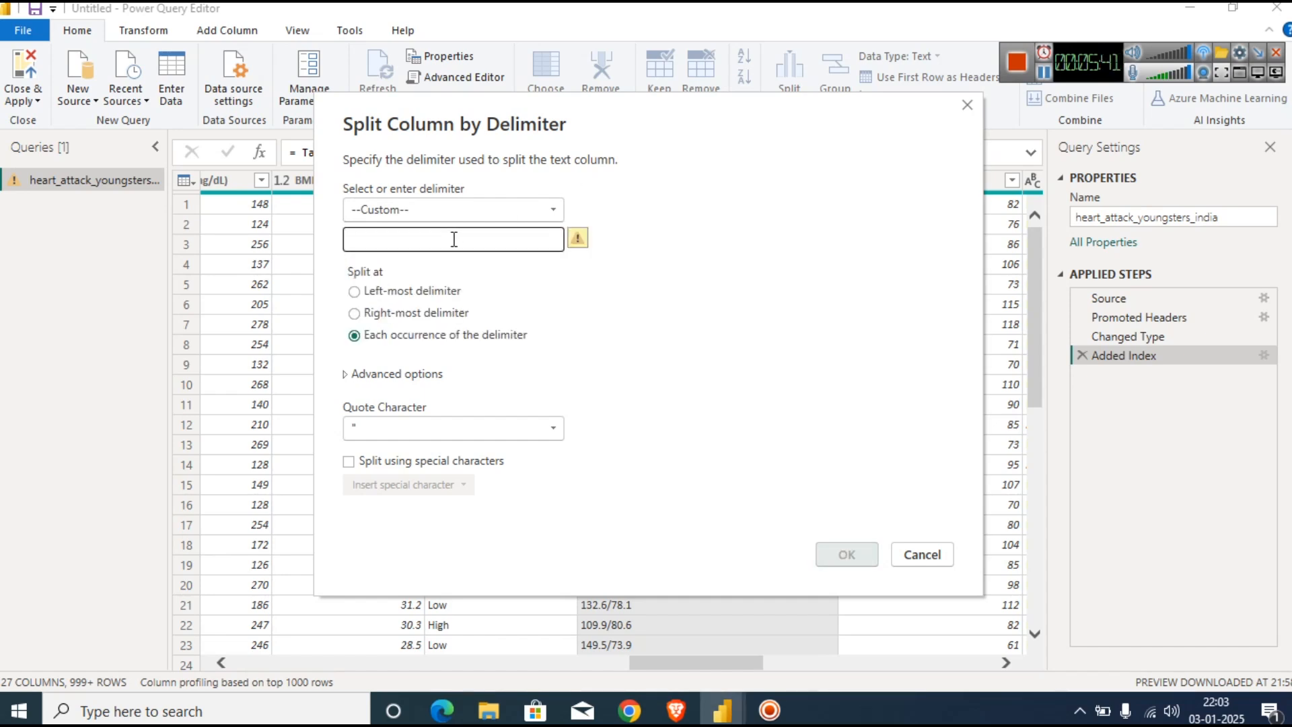
text(/)
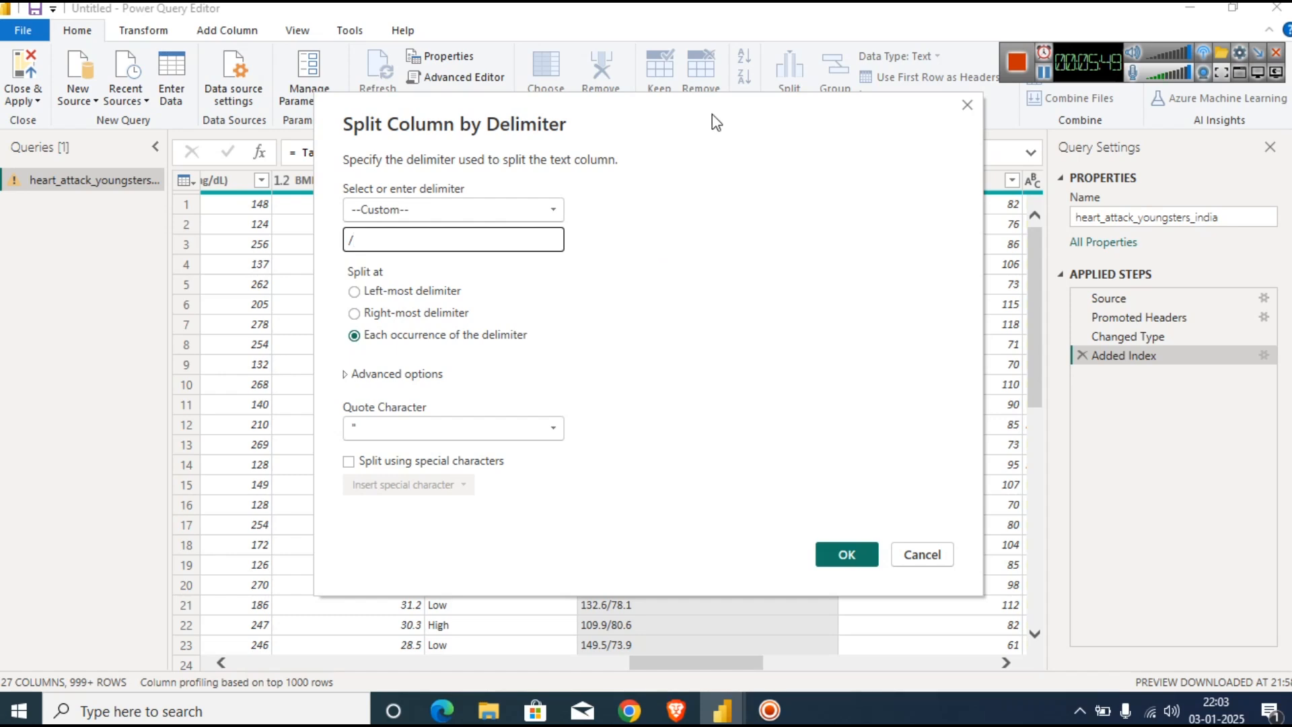
drag(715, 122, 1132, 243)
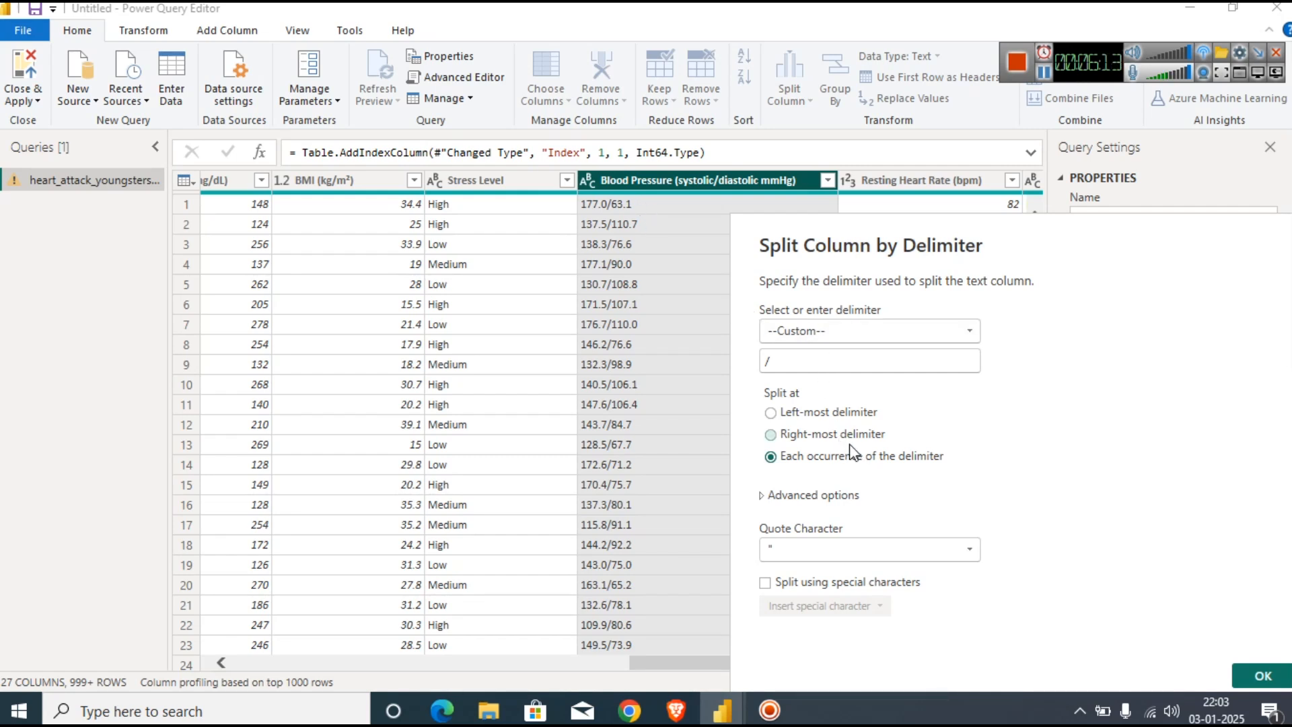
click(1253, 675)
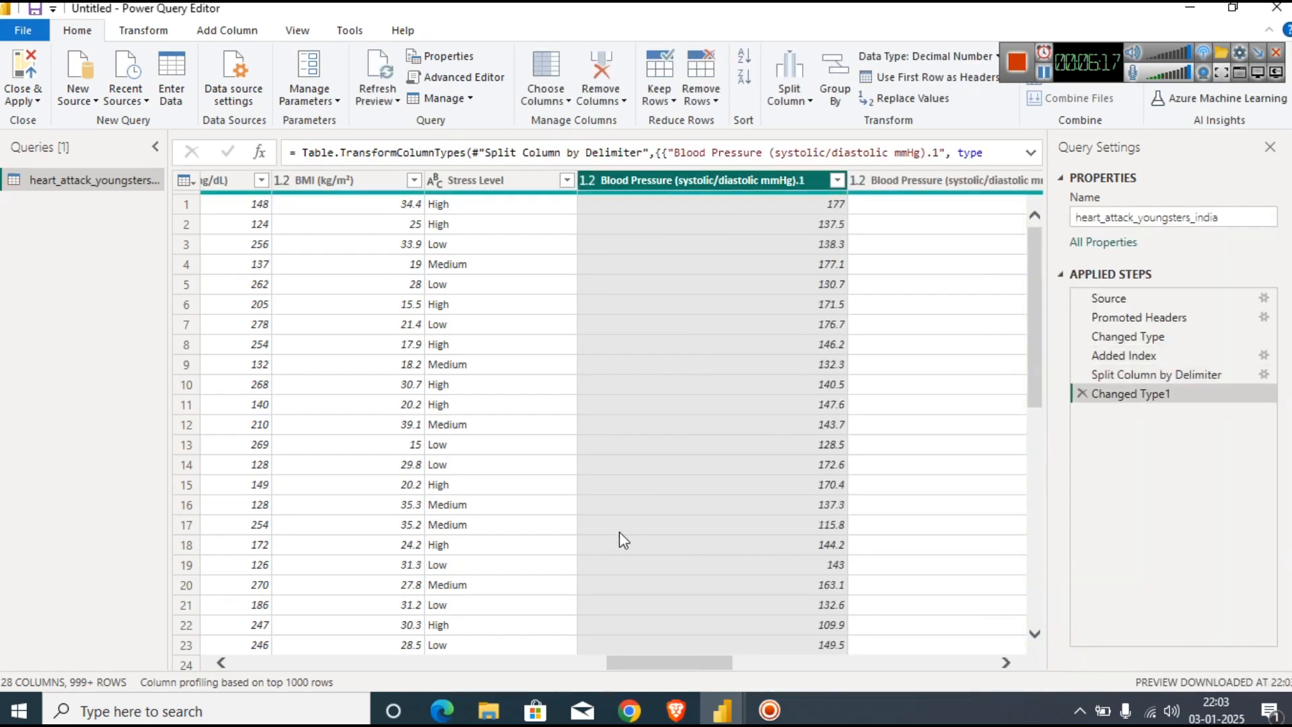
Rename the first split blood pressure column as "Blood Pressure (systolic)".
drag(634, 658, 686, 658)
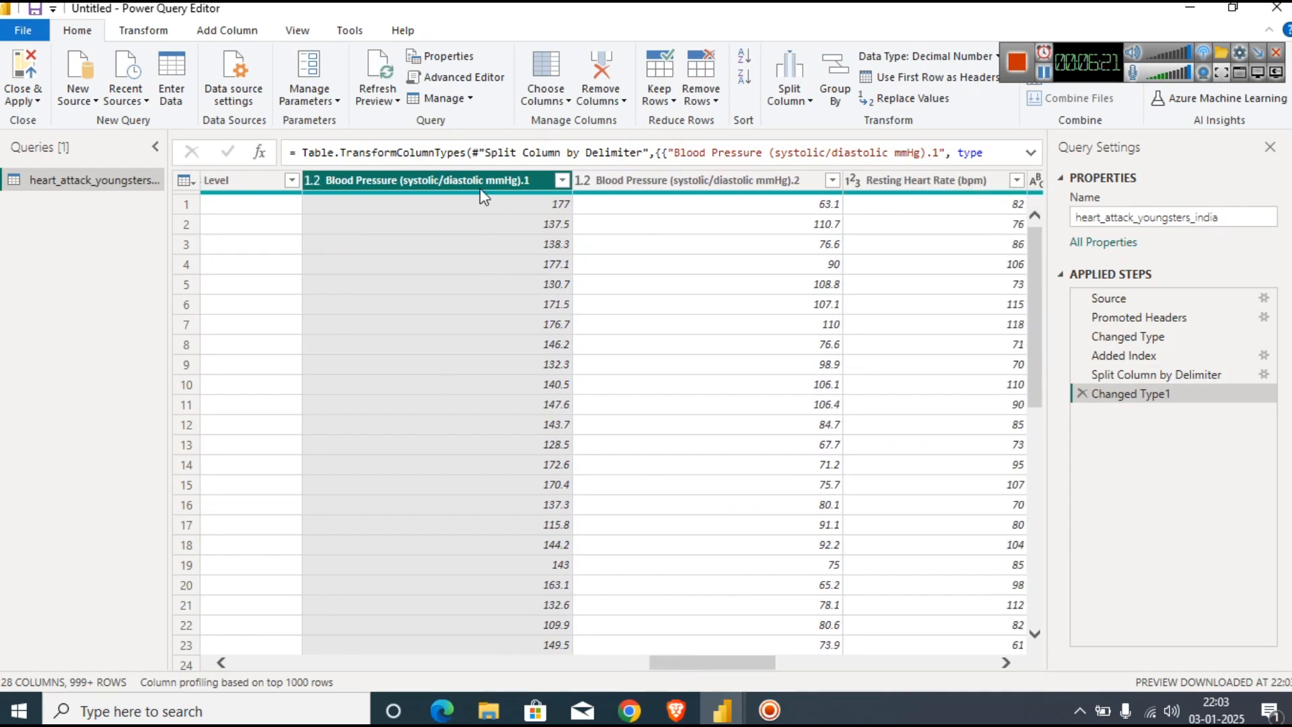
right_click(464, 181)
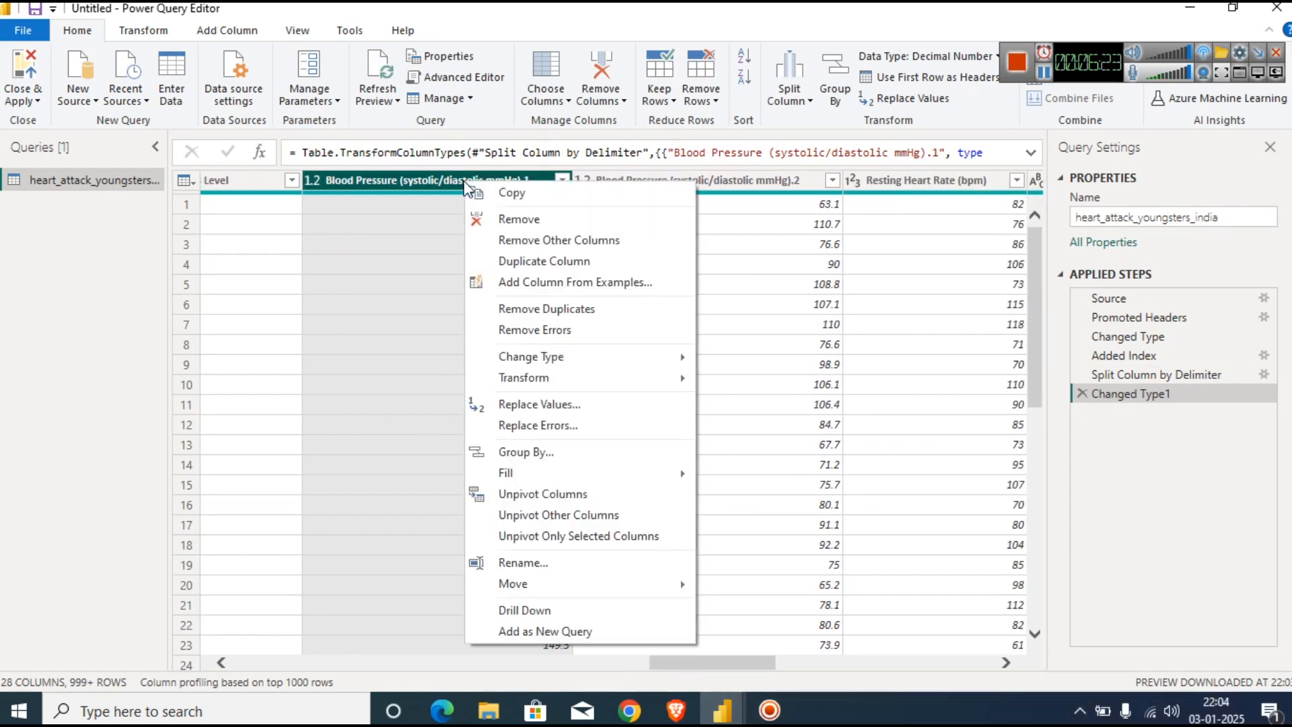
click(538, 562)
key(End)
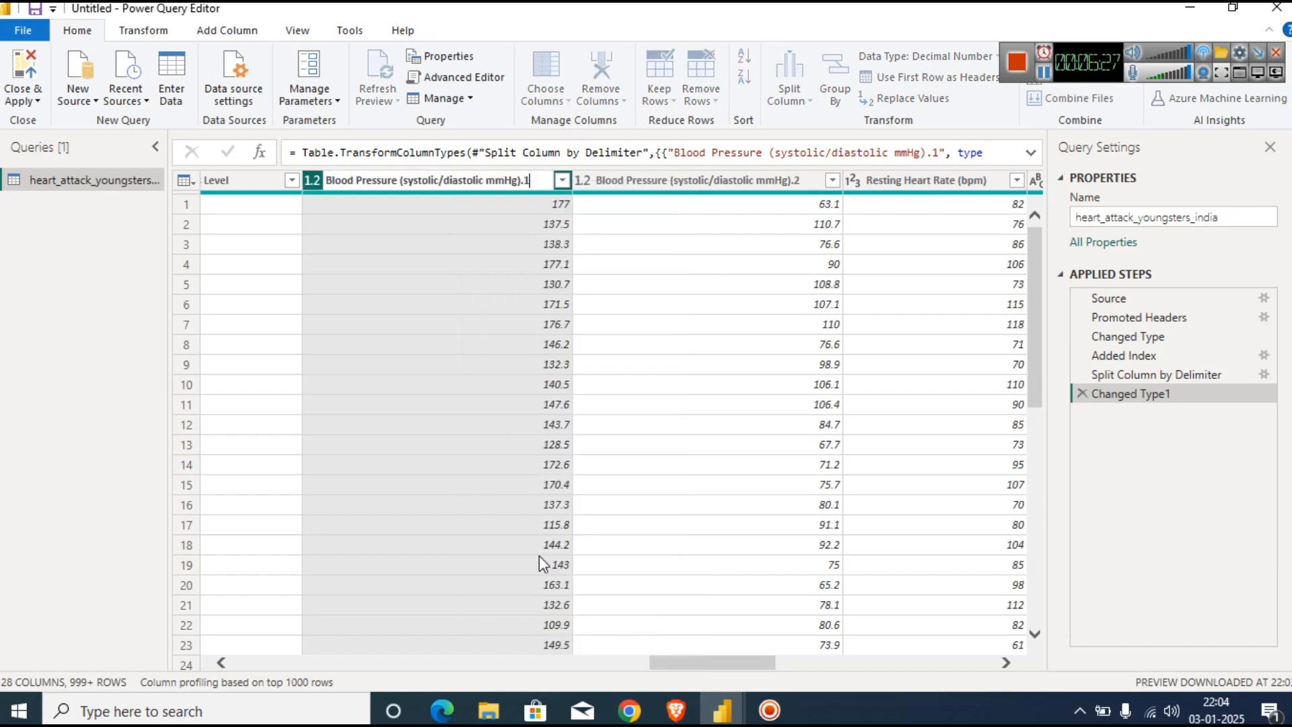
key(BackSpace)
key(BackSpace)
key(BackSpace)
key(BackSpace)
key(BackSpace)
key(BackSpace)
key(BackSpace)
key(BackSpace)
key(BackSpace)
key(BackSpace)
key(BackSpace)
text())
key(Return)
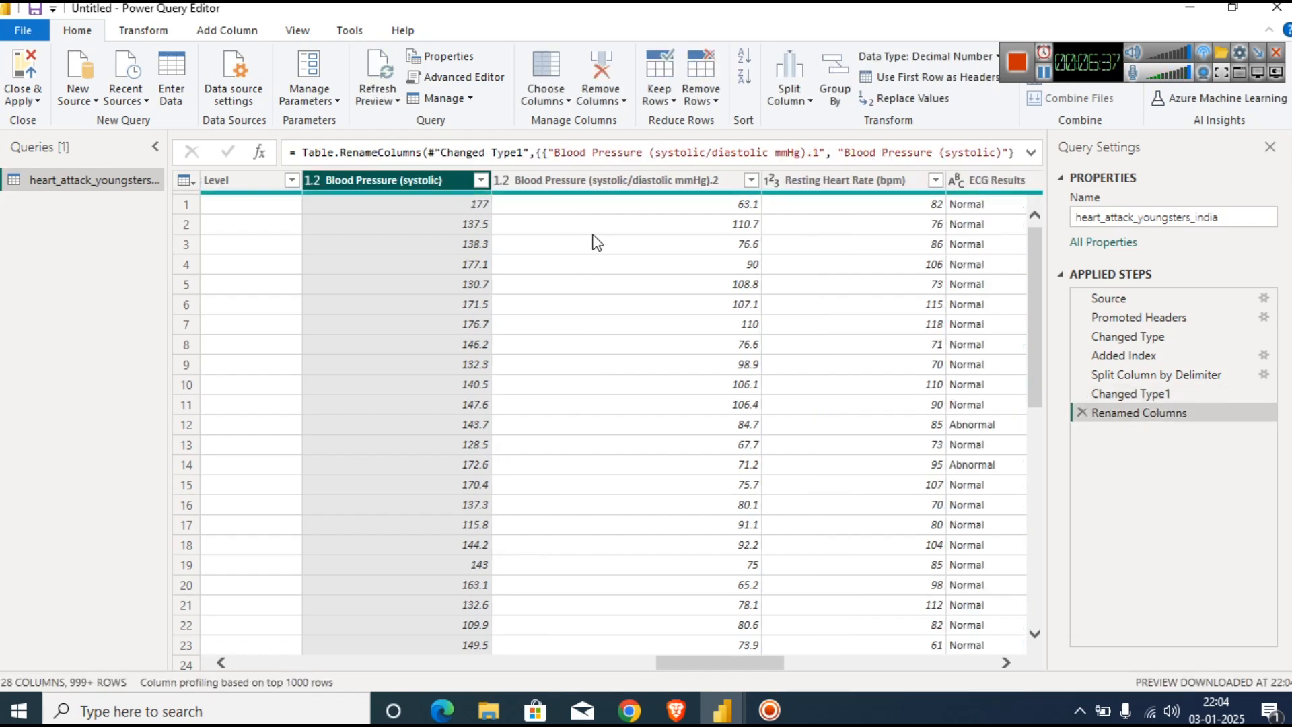
Rename the second split blood pressure column as "Blood Pressure (diastolic mmHg)".
click(712, 180)
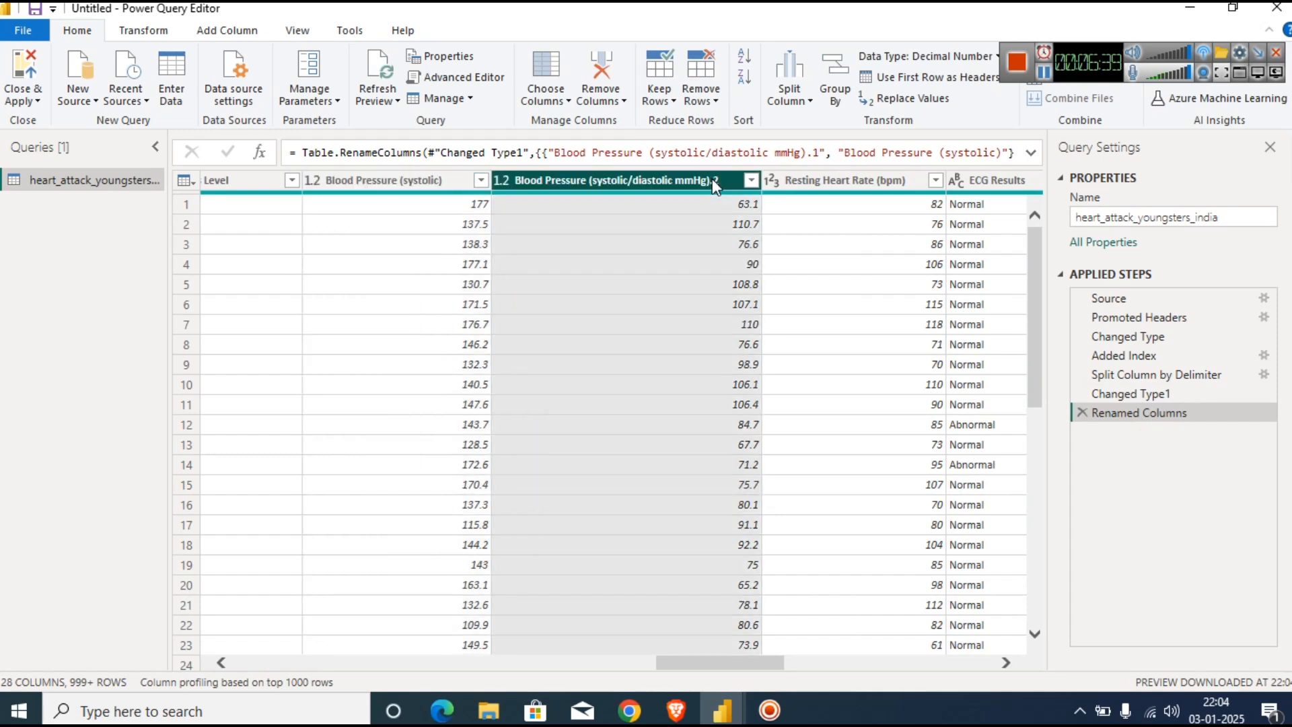
right_click(676, 180)
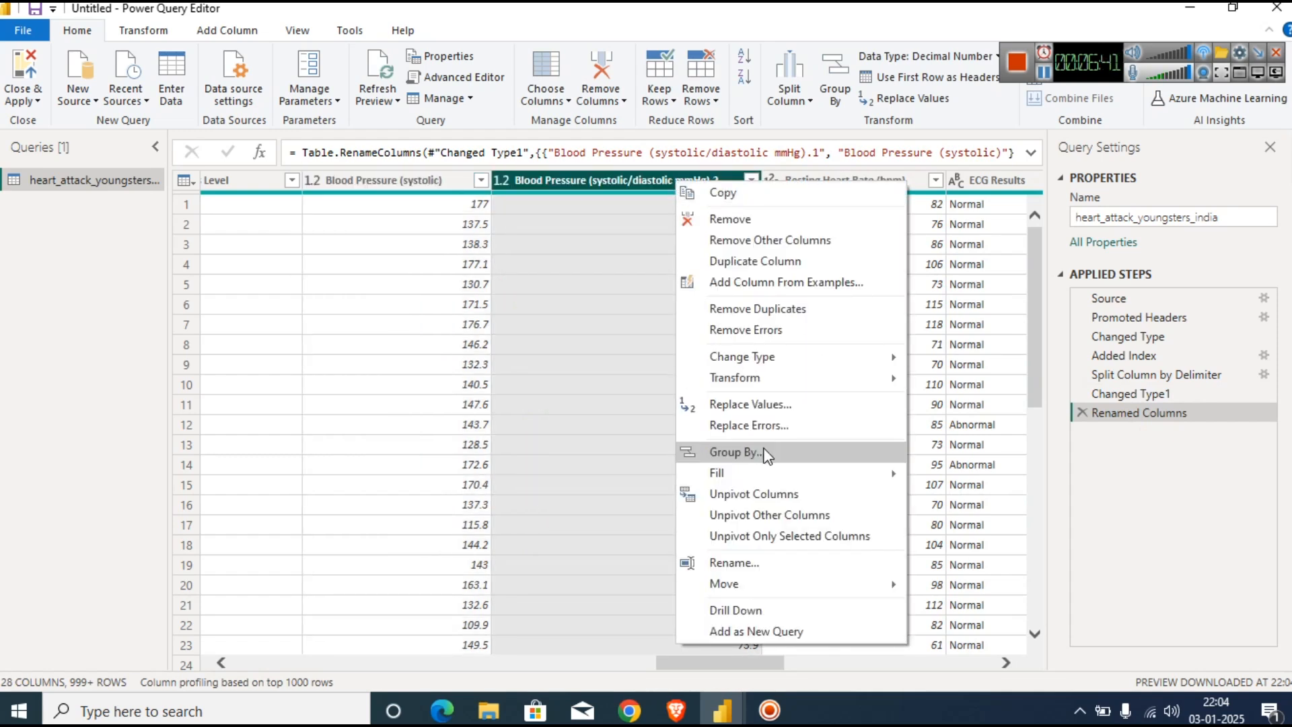
click(764, 562)
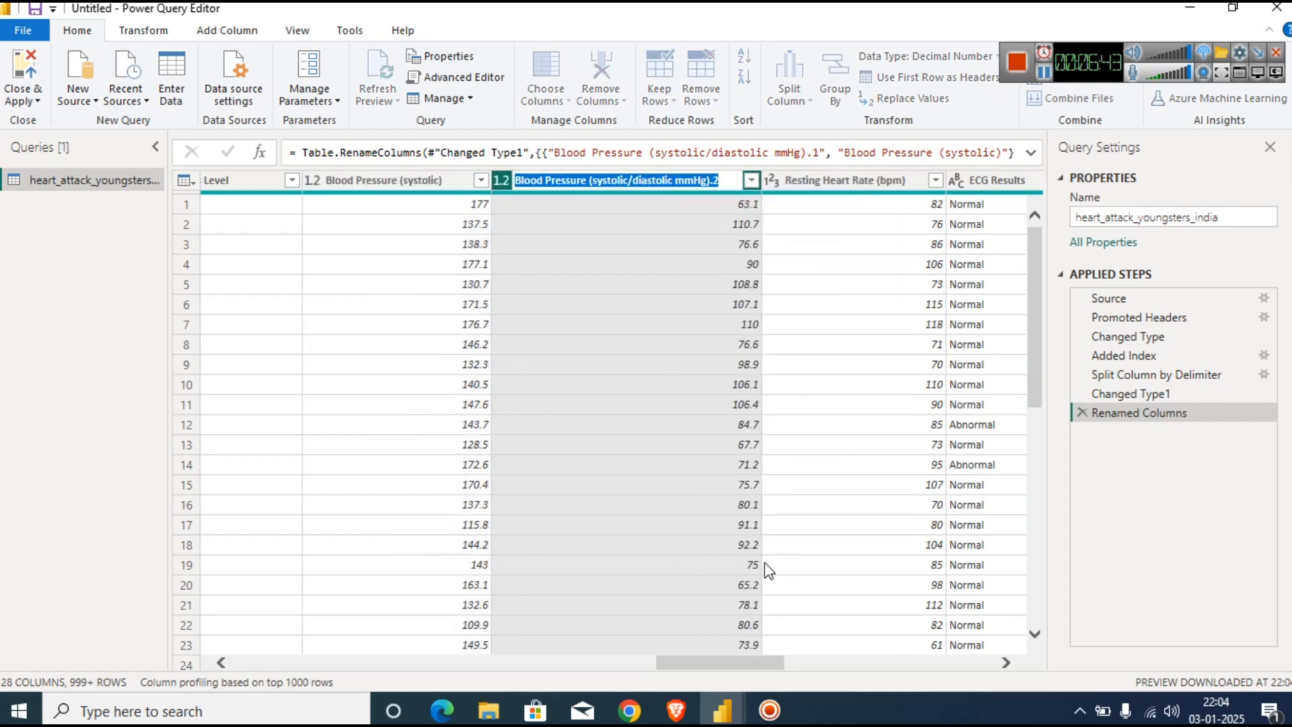
key(End)
key(BackSpace)
key(BackSpace)
key(BackSpace)
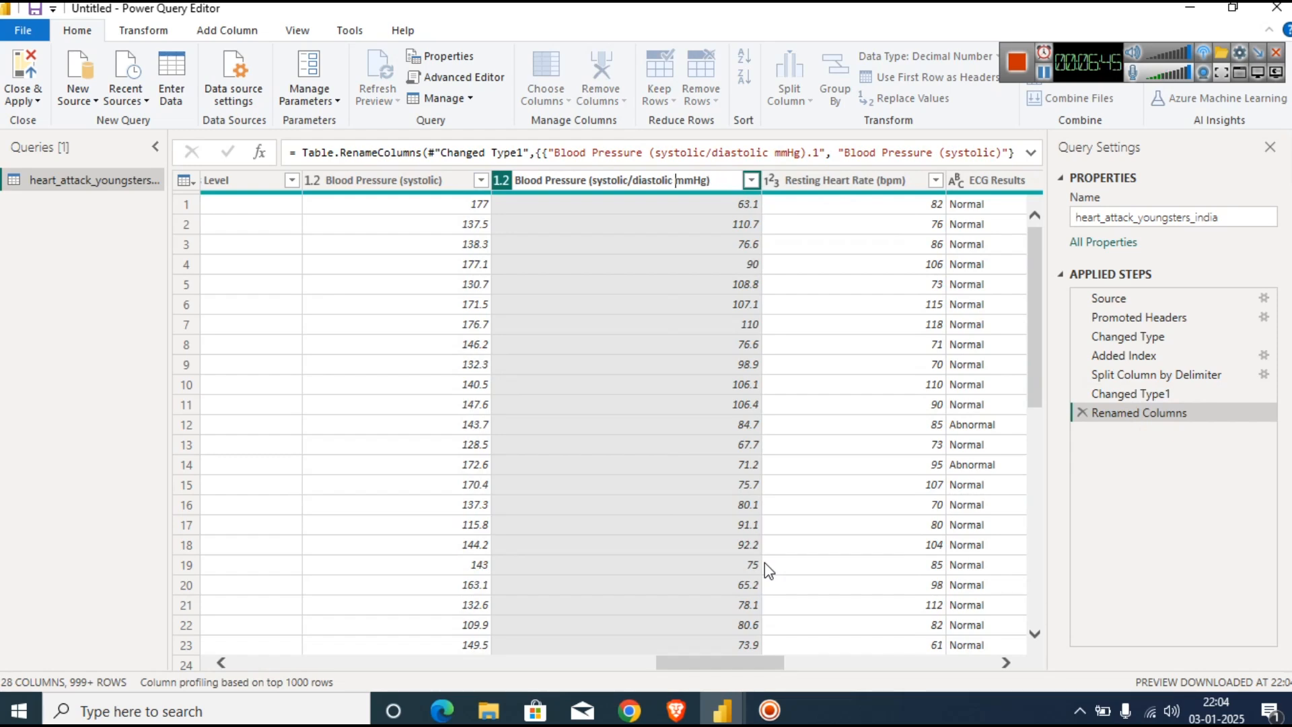
key(shift+Left)
key(shift+Left)
key(shift+Left)
key(shift+Left)
key(BackSpace)
key(Return)
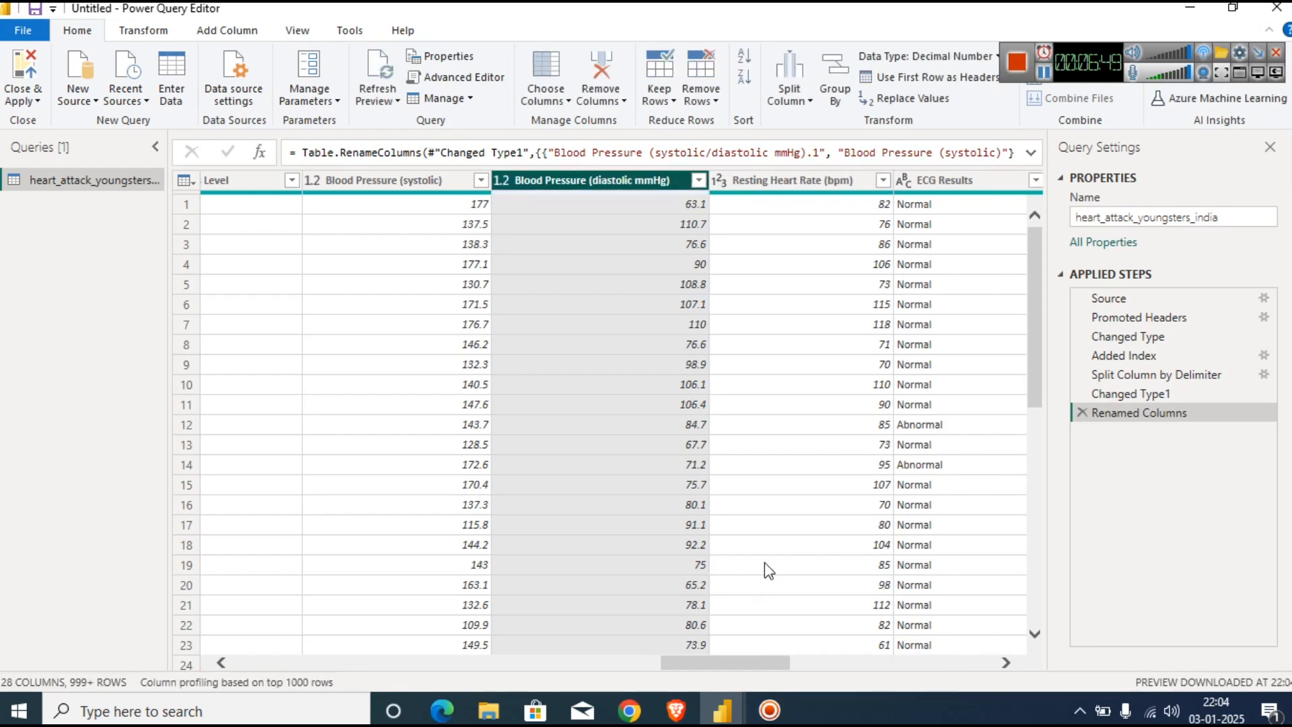
Review the normal systolic and diastolic blood pressure ranges in the Chrome search results and return to the Power Query Editor.
click(1043, 74)
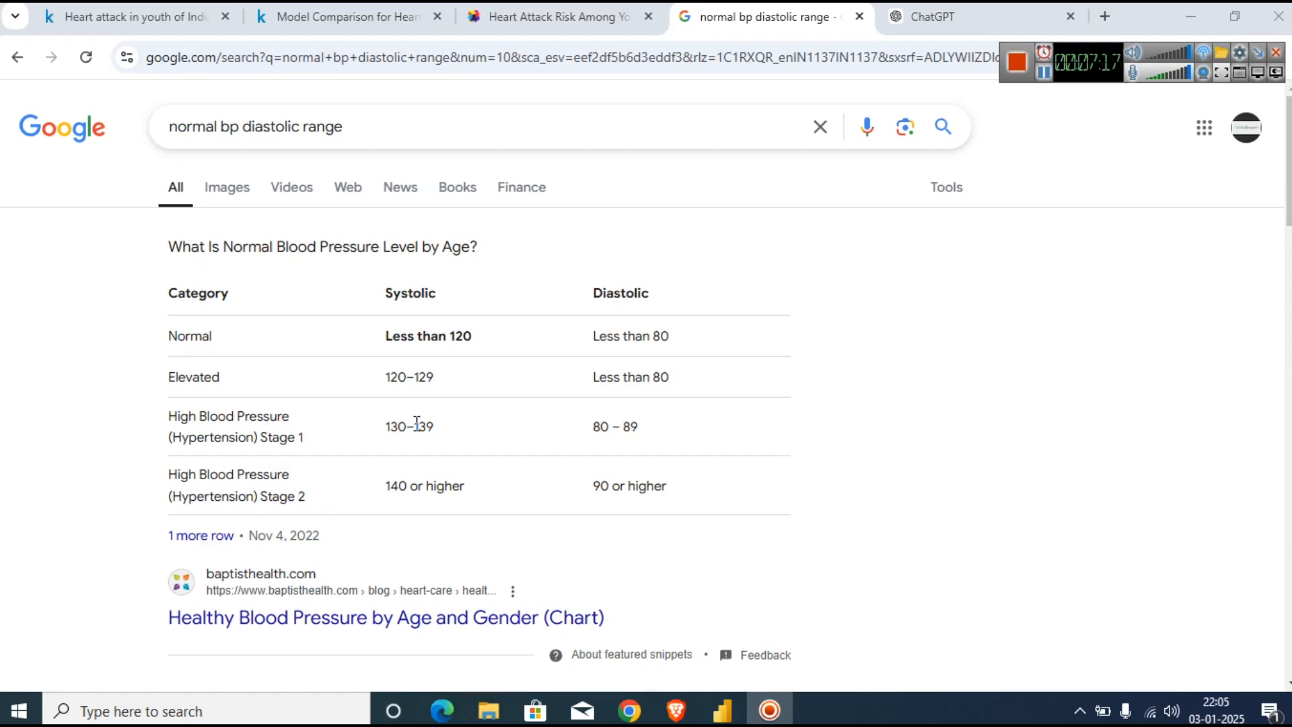
mouse_move(728, 692)
click(799, 633)
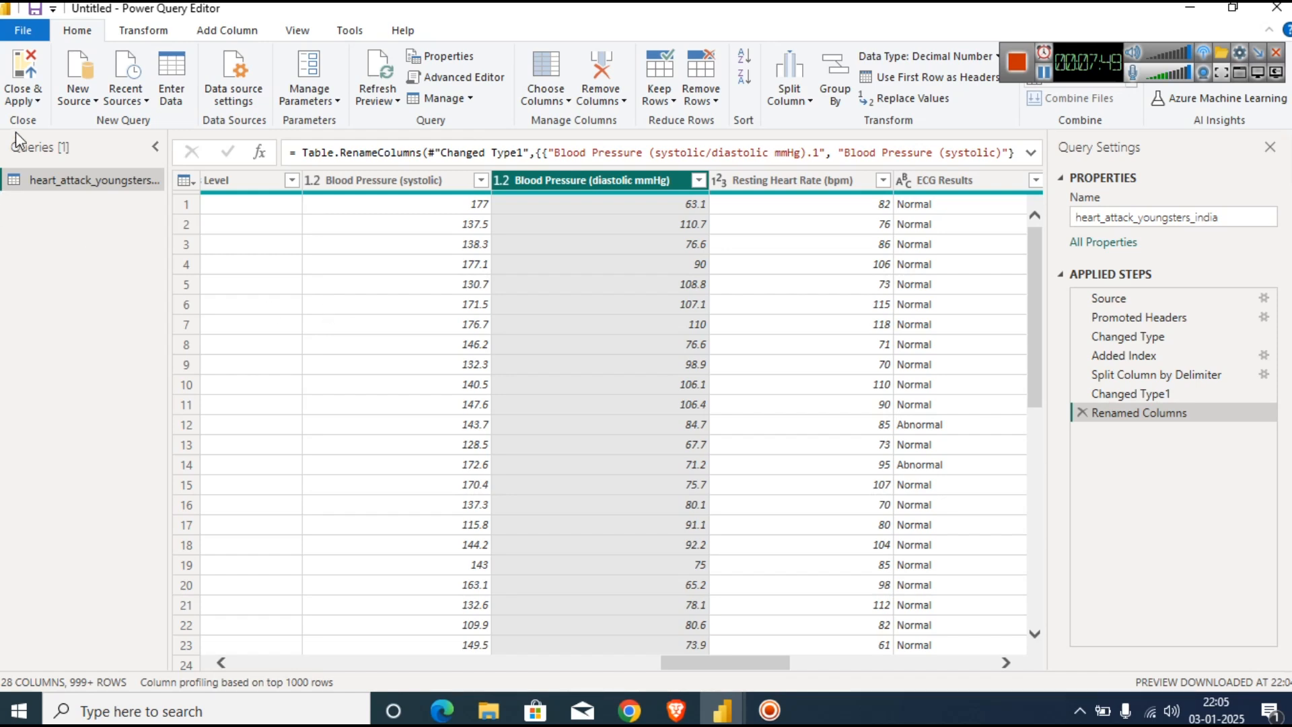
Close the Power Query Editor, applying the column changes, and return to the report in Power BI Desktop.
click(20, 99)
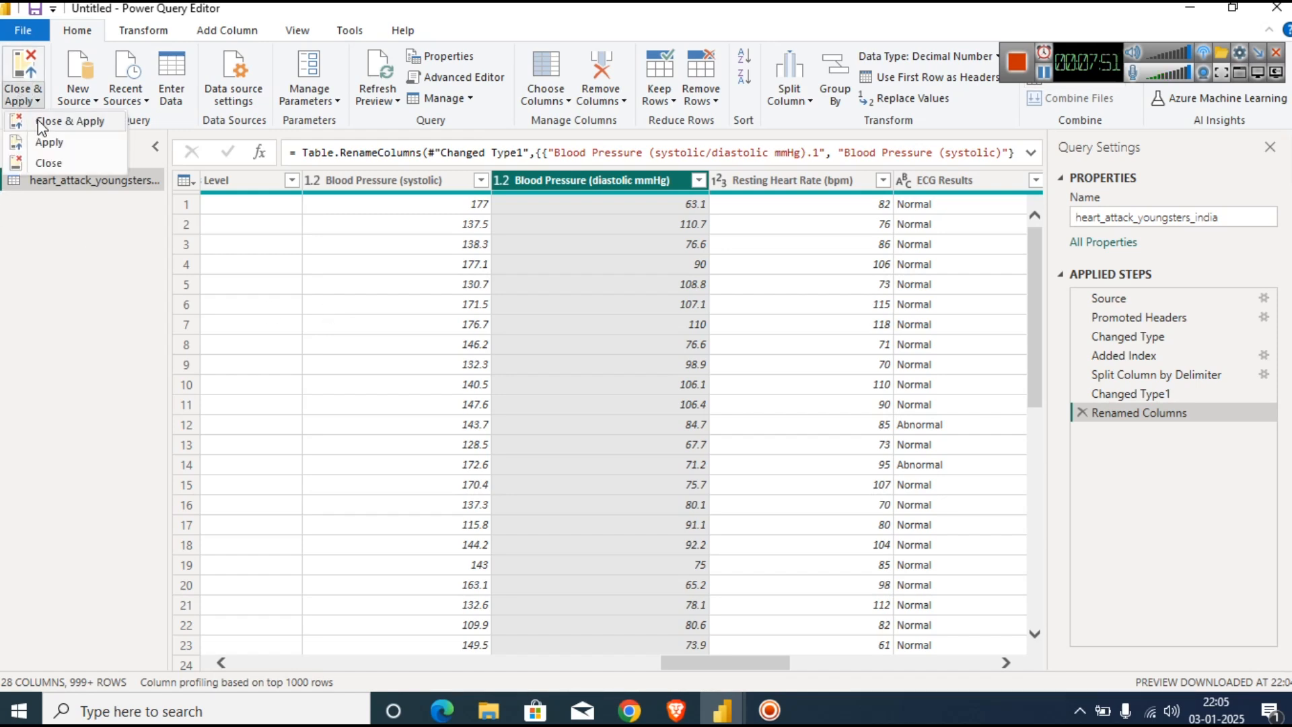
key(alt+Tab)
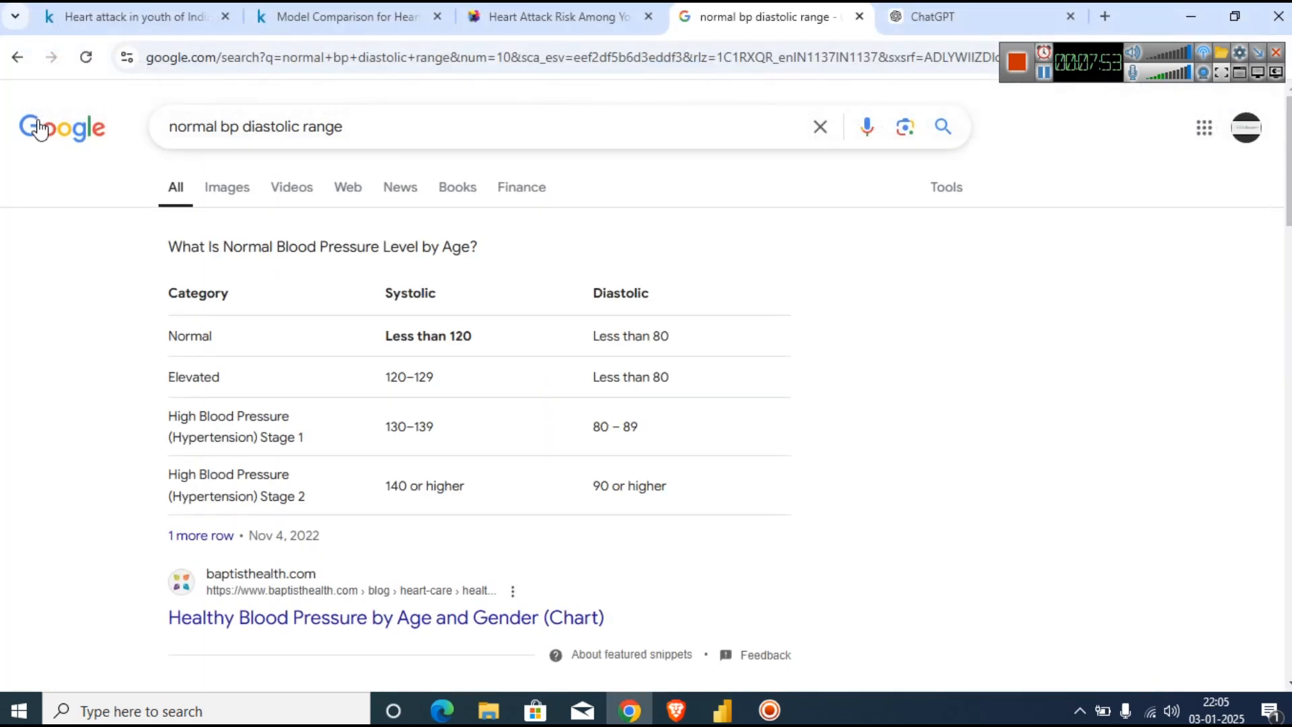
key(alt+Tab)
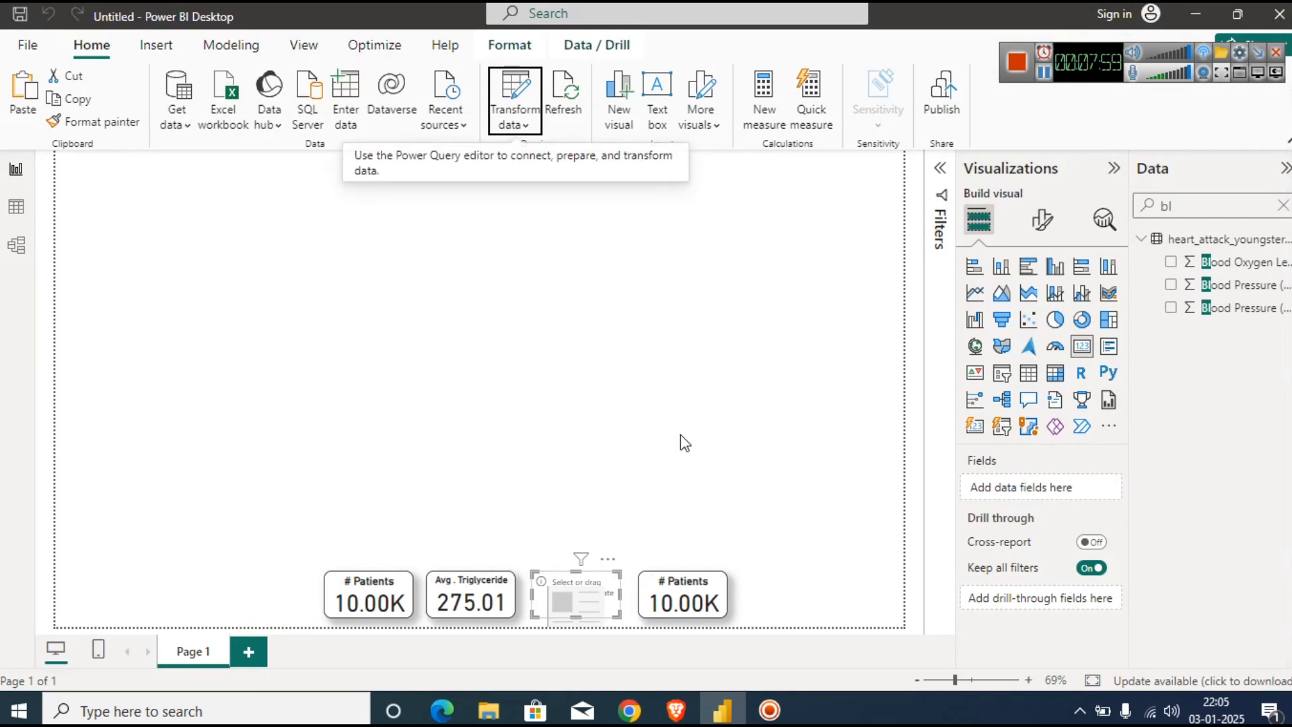
Fill the empty third card with Blood Pressure (diastolic mmHg), aggregated as Average.
click(1244, 289)
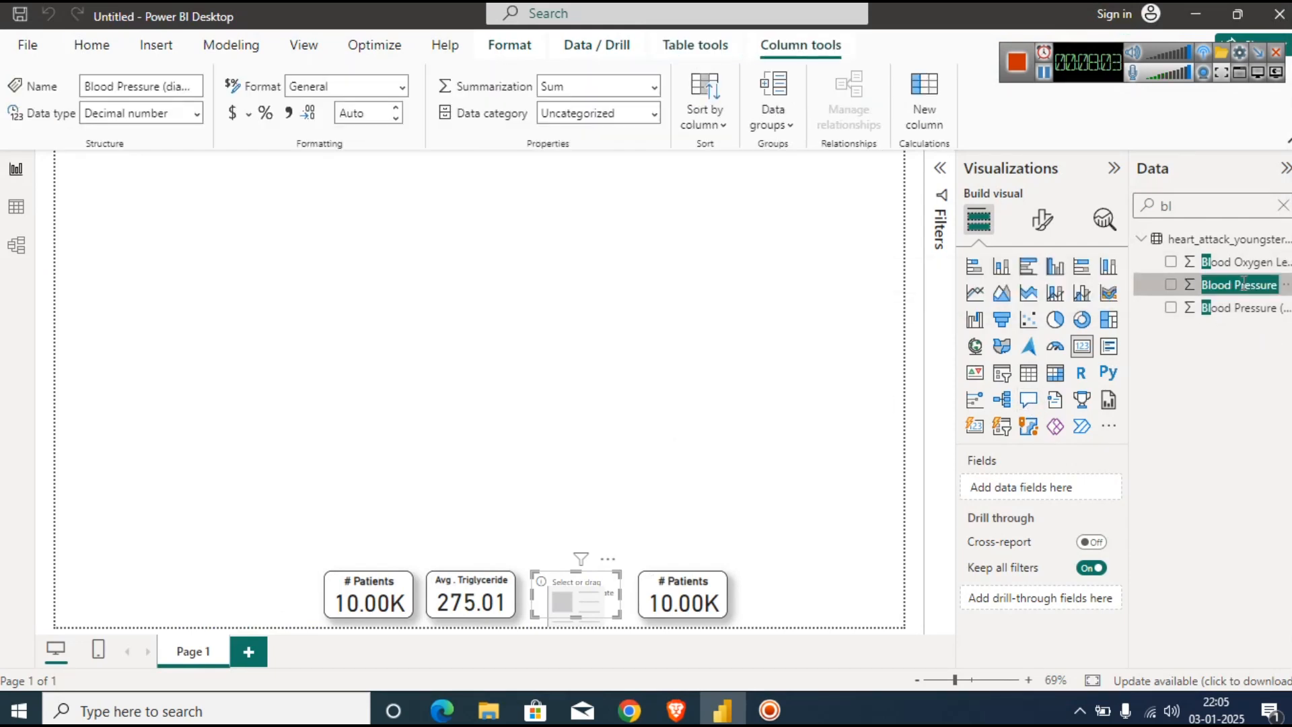
double_click(1246, 290)
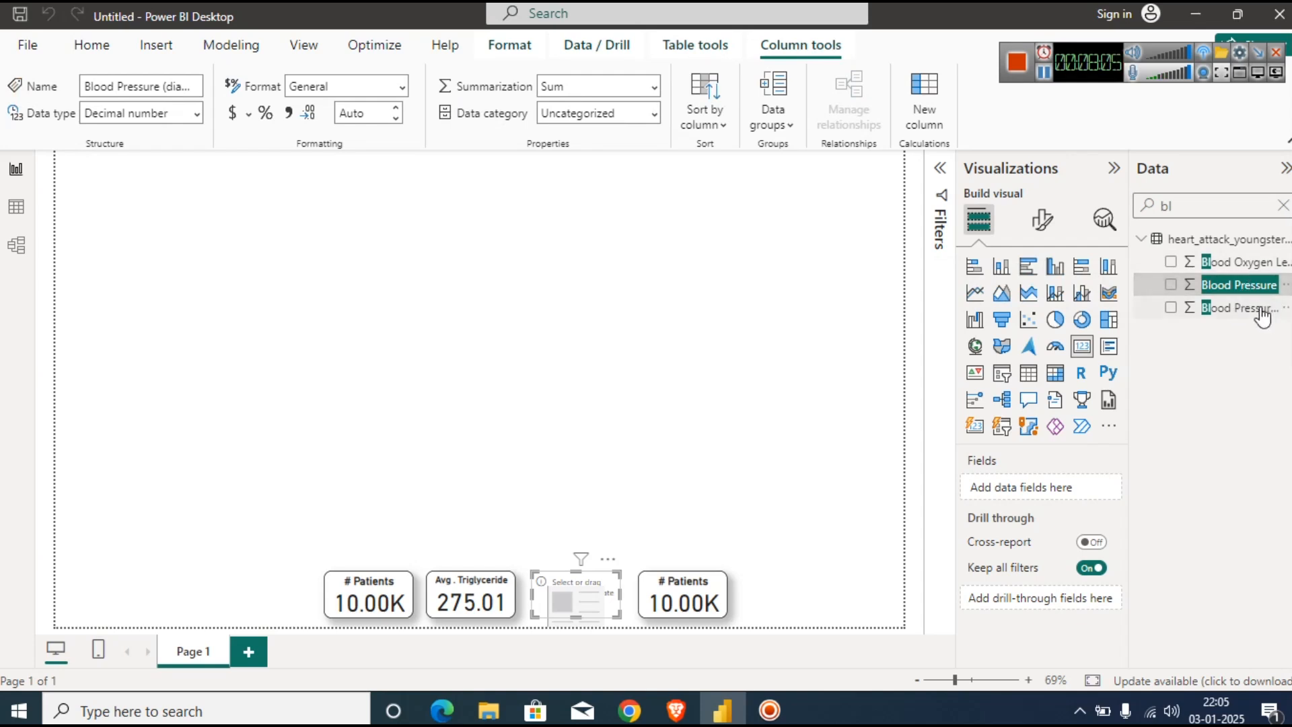
click(1254, 285)
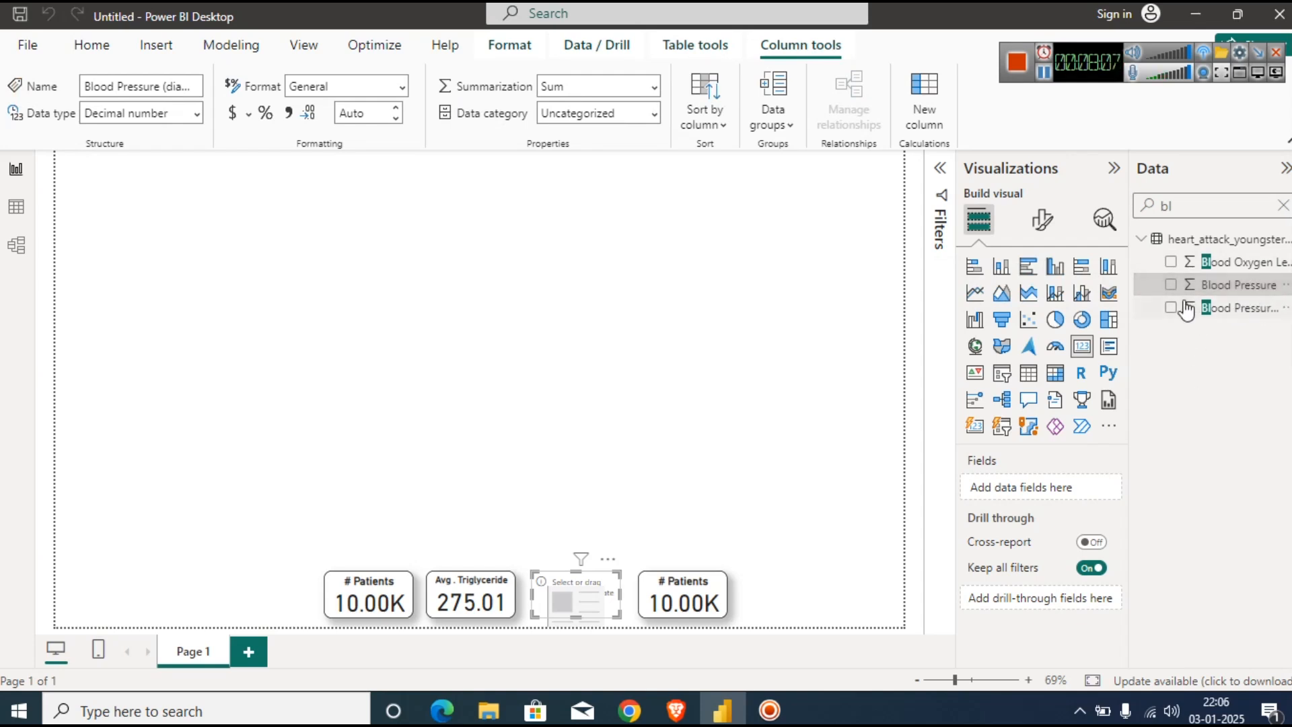
click(1170, 284)
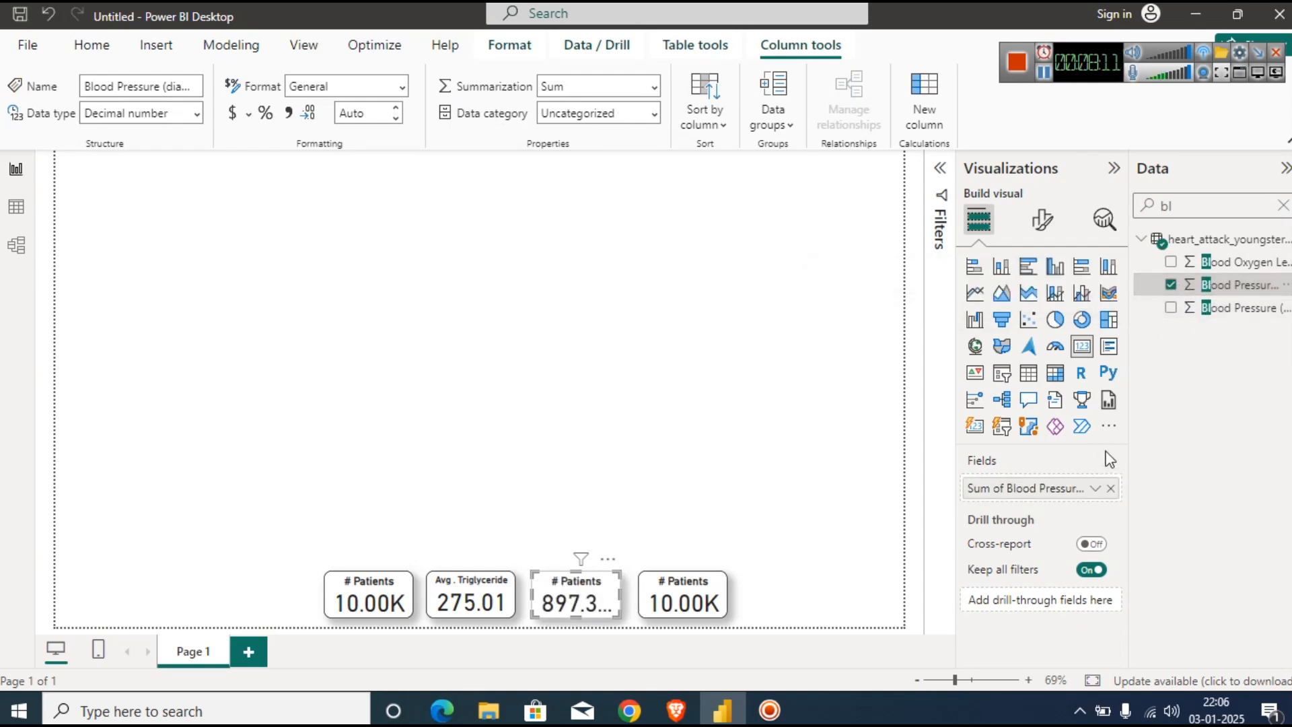
click(1095, 488)
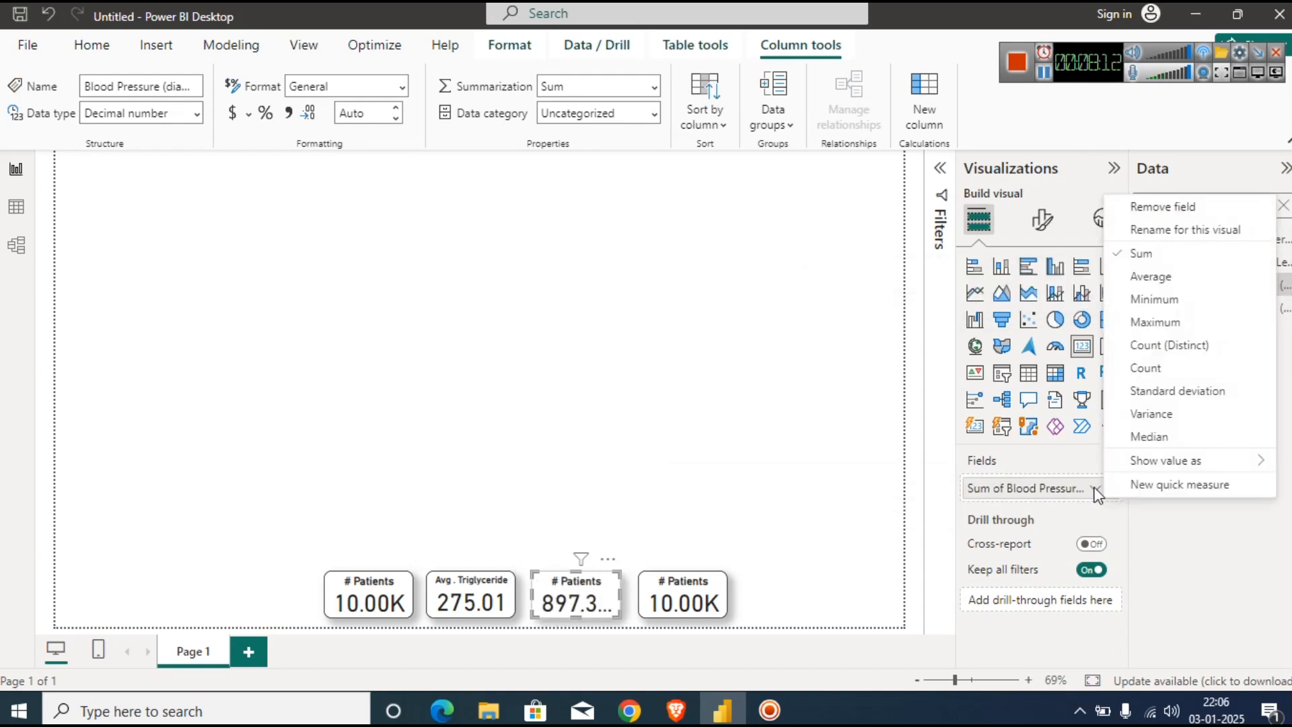
click(1173, 277)
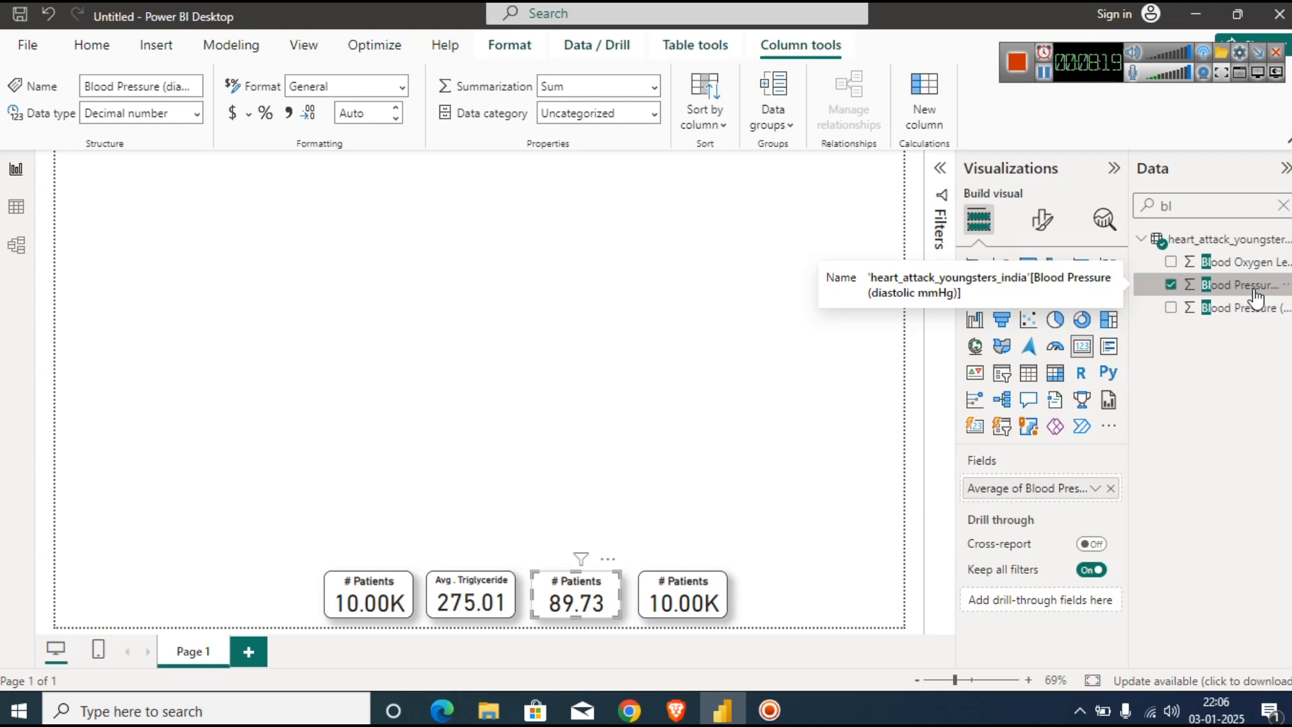
Set the title of the third card, showing average diastolic pressure, to "Avg BP Diastolic".
click(1095, 489)
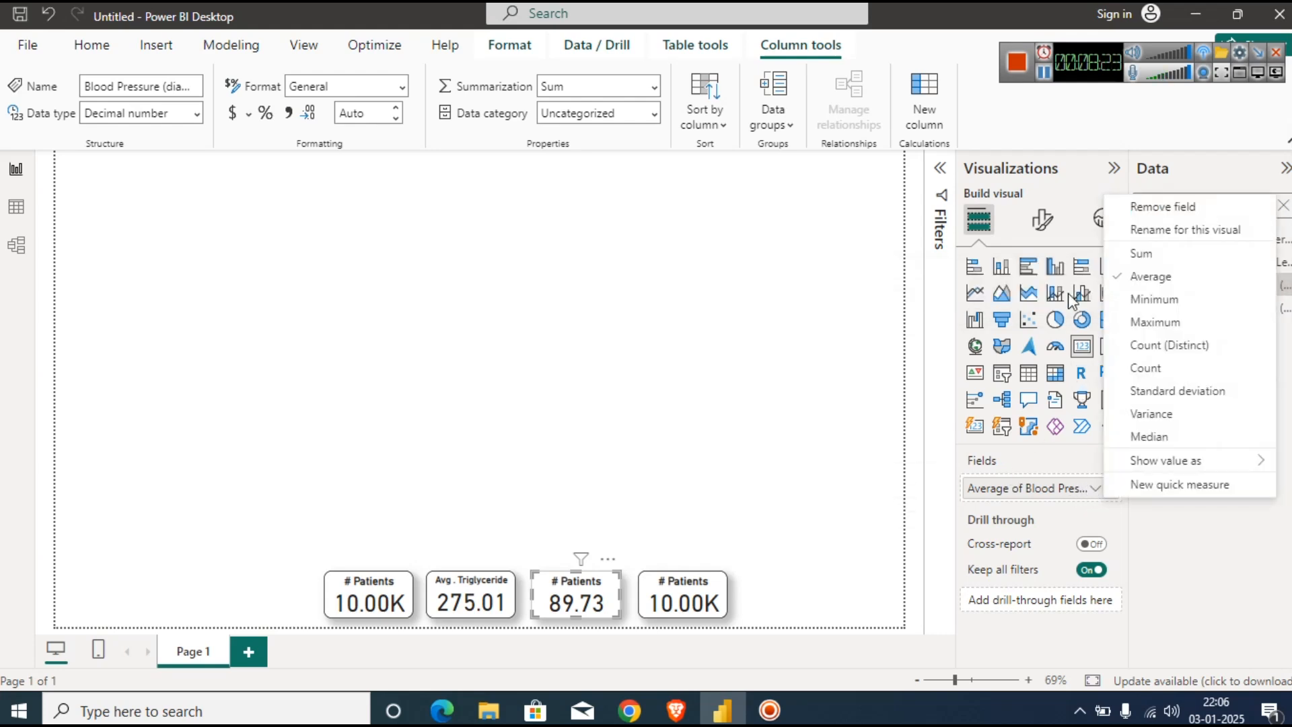
click(1040, 225)
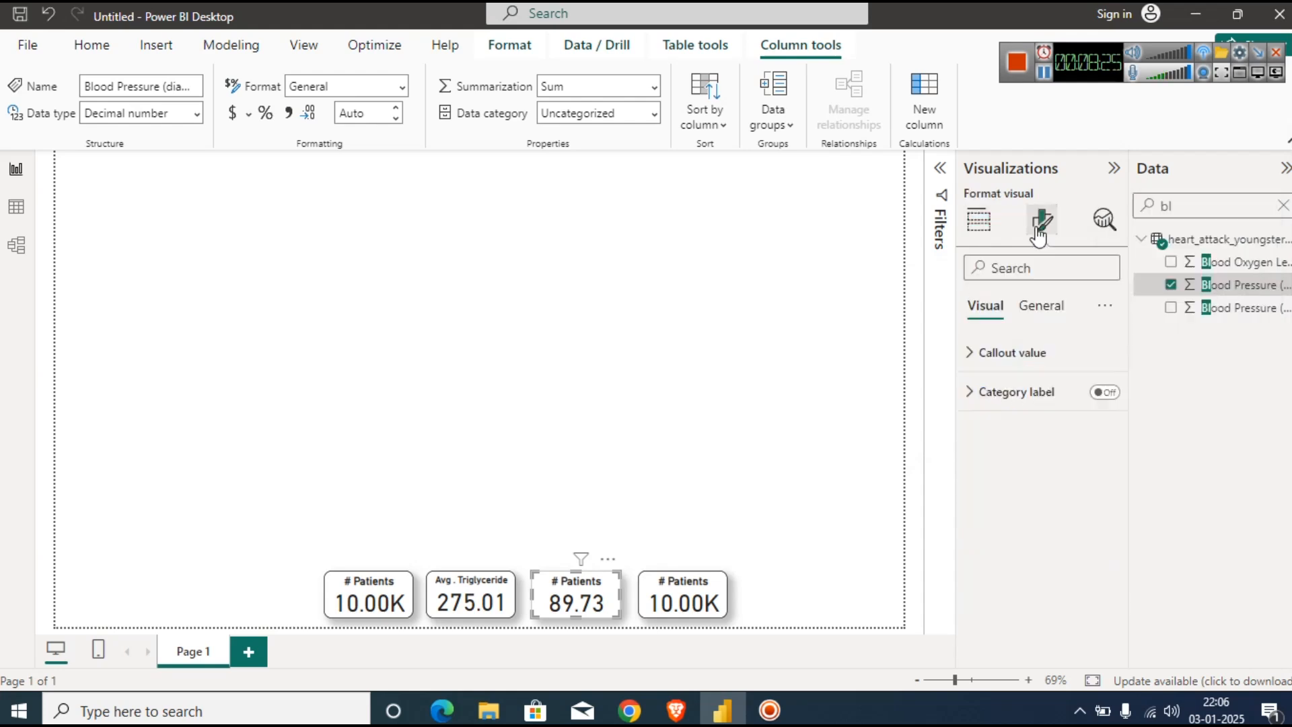
click(1041, 306)
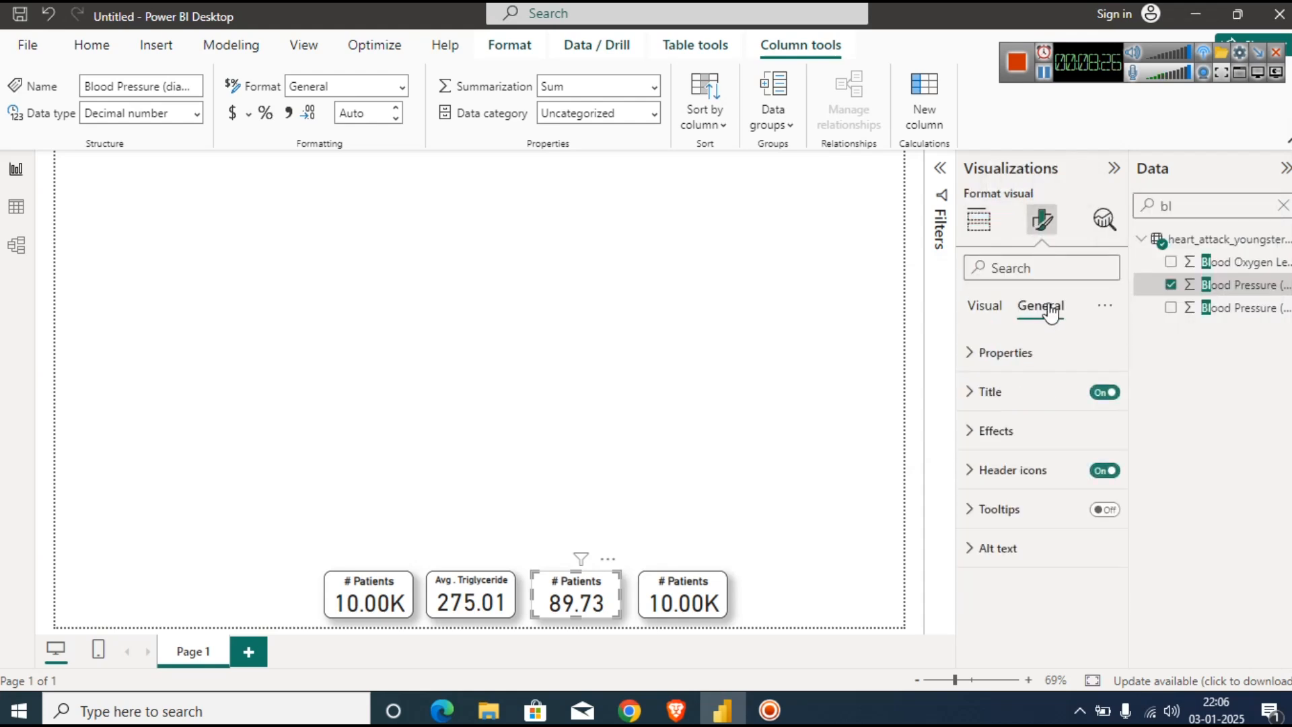
click(989, 392)
triple_click(998, 490)
text(Avg BP Diastolic)
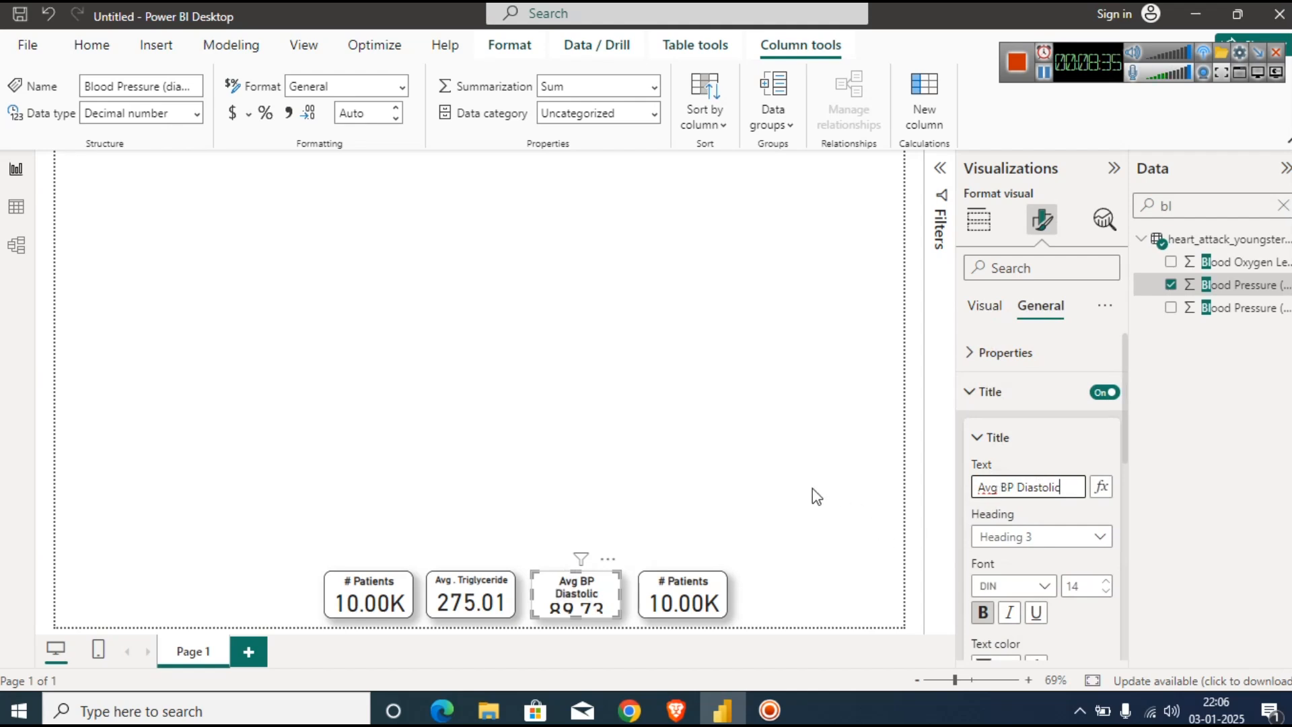
click(813, 487)
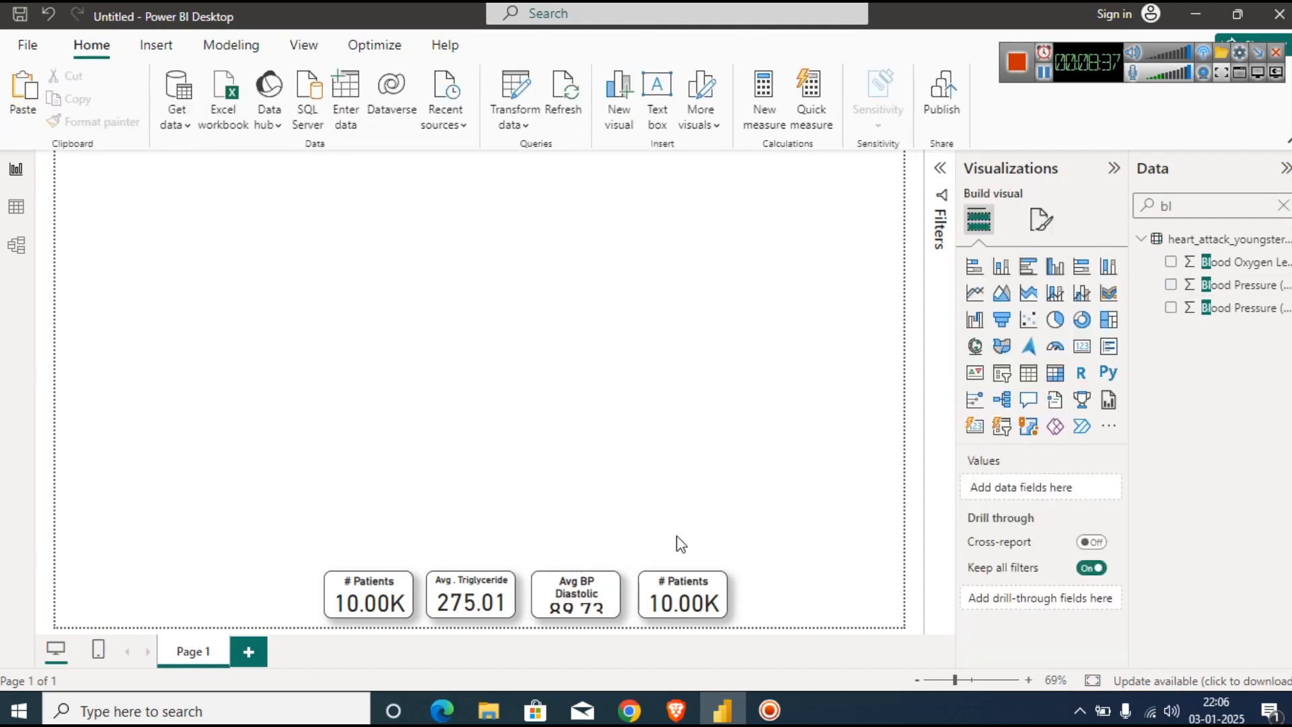
Reduce the title font size of the Avg BP Diastolic card to 12.
click(609, 593)
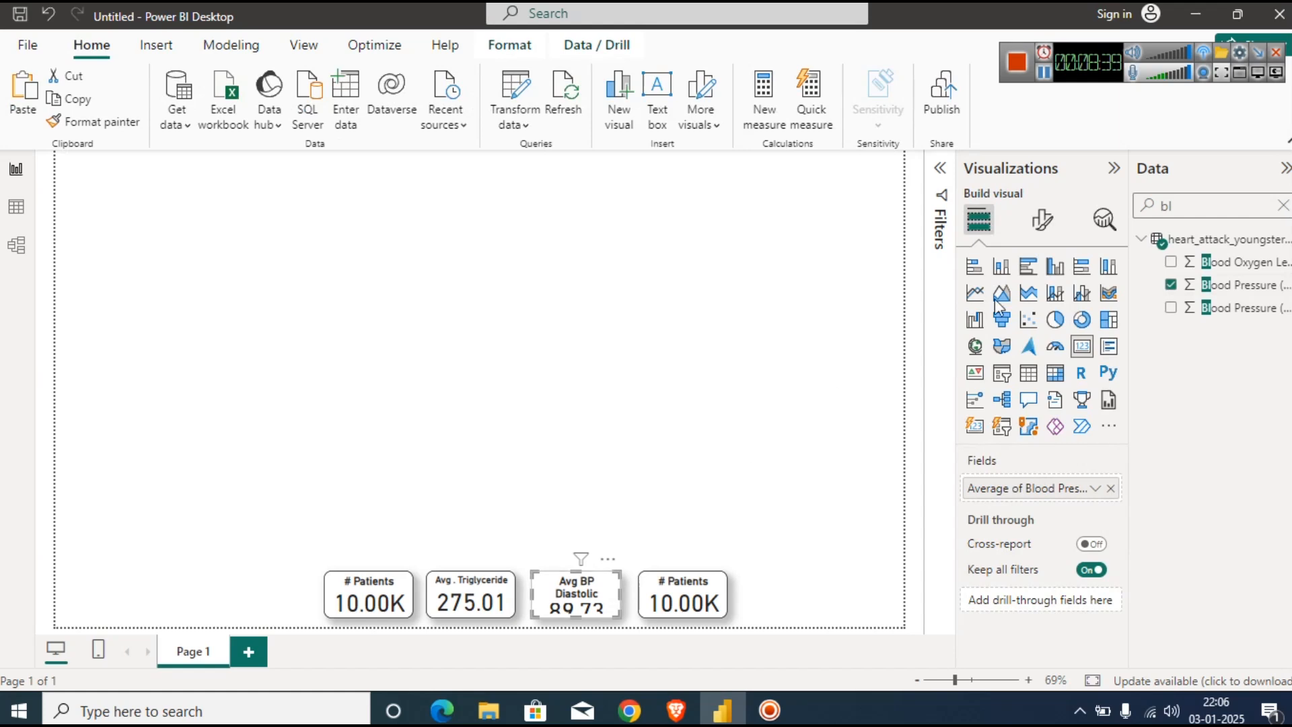
click(1042, 219)
click(1059, 309)
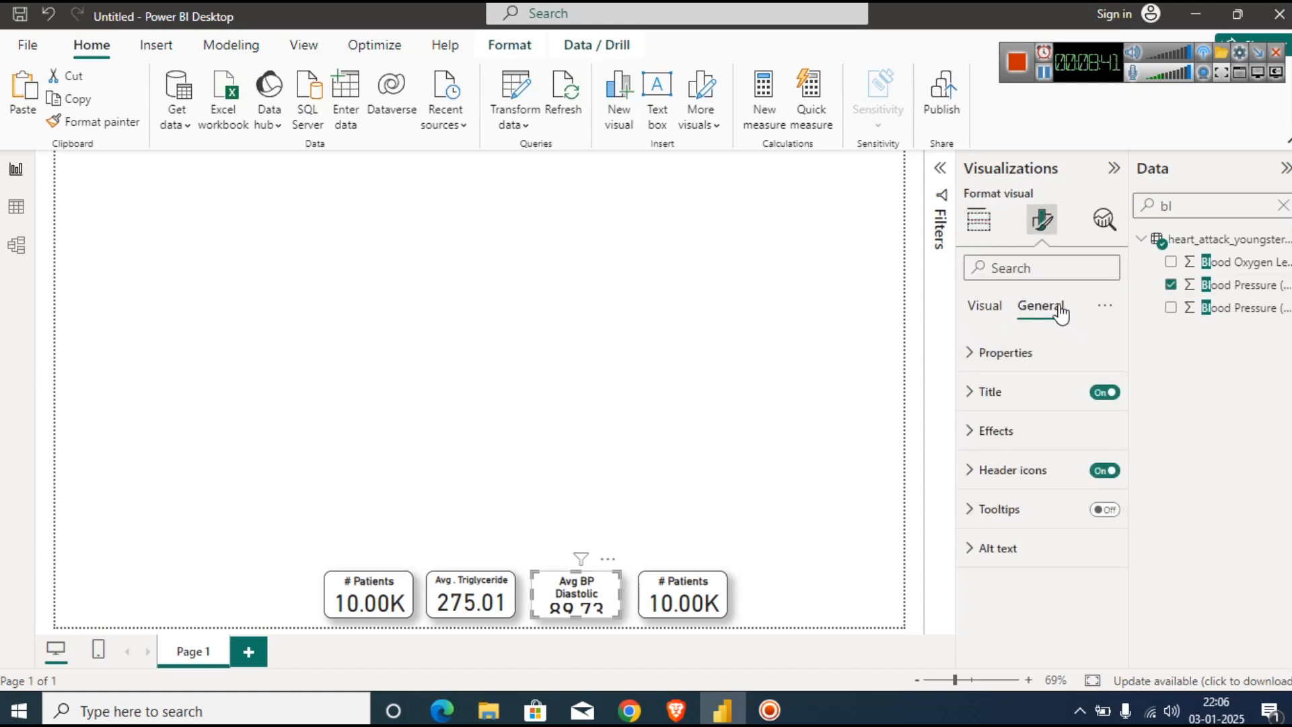
click(991, 393)
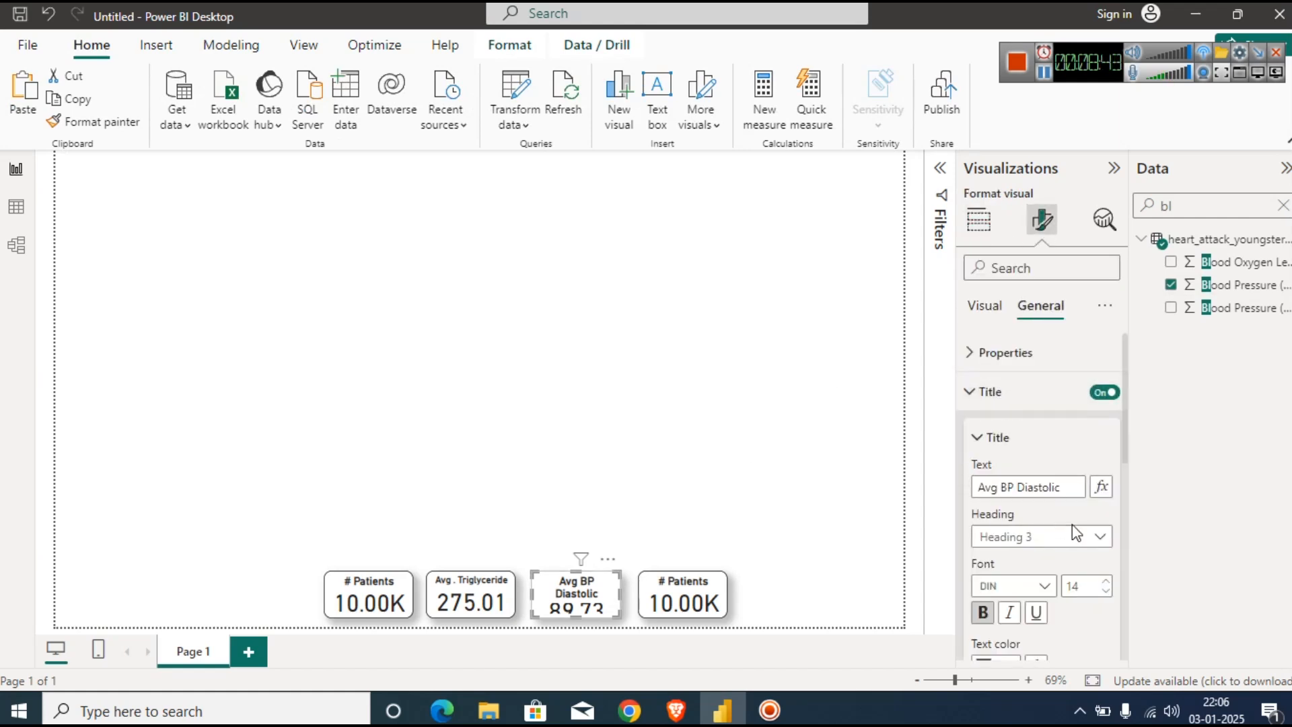
click(1106, 591)
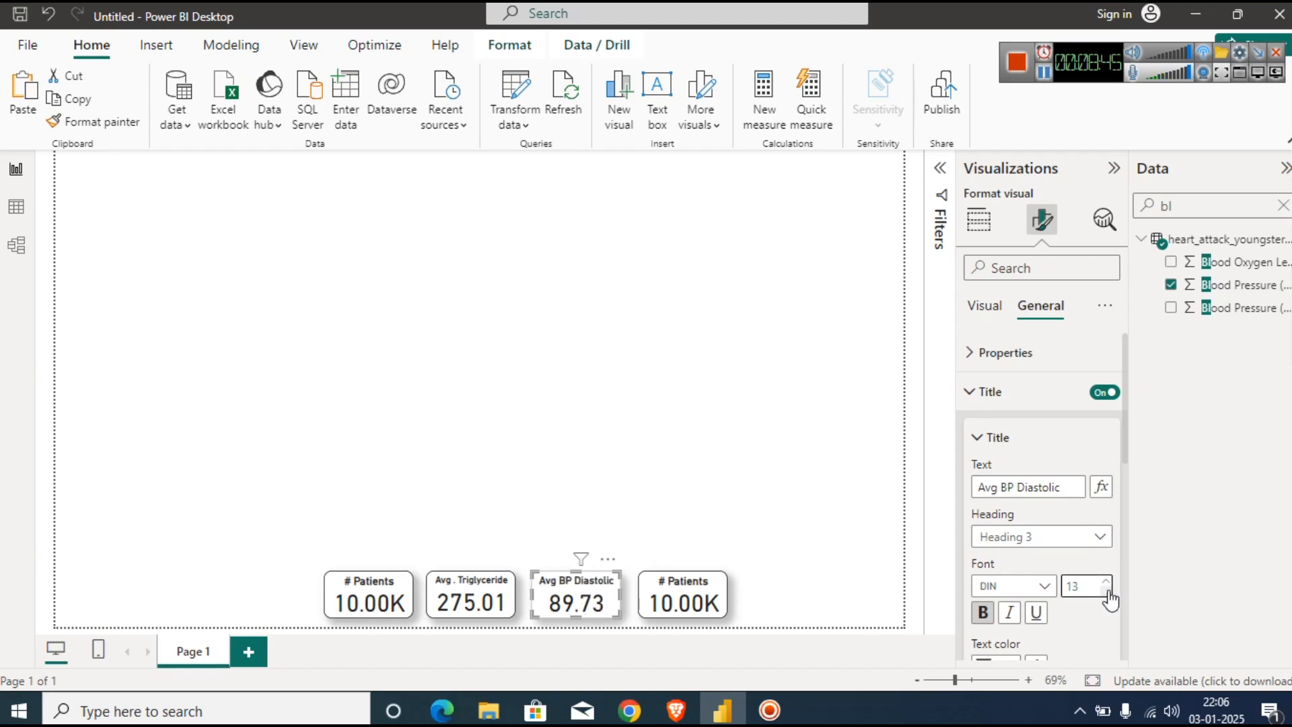
click(1107, 591)
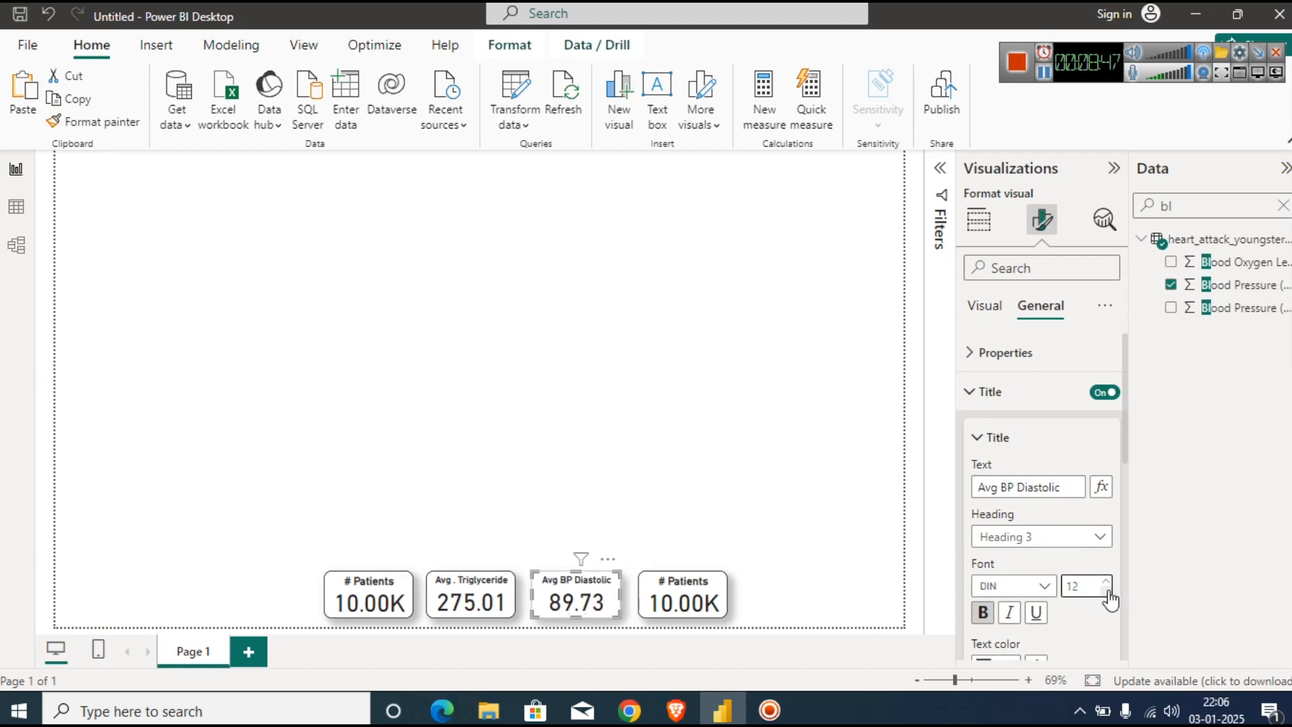
click(814, 555)
Replace the duplicate # Patients card at the row's end with a copy of the Avg BP Diastolic card, aligning both in the row.
click(670, 597)
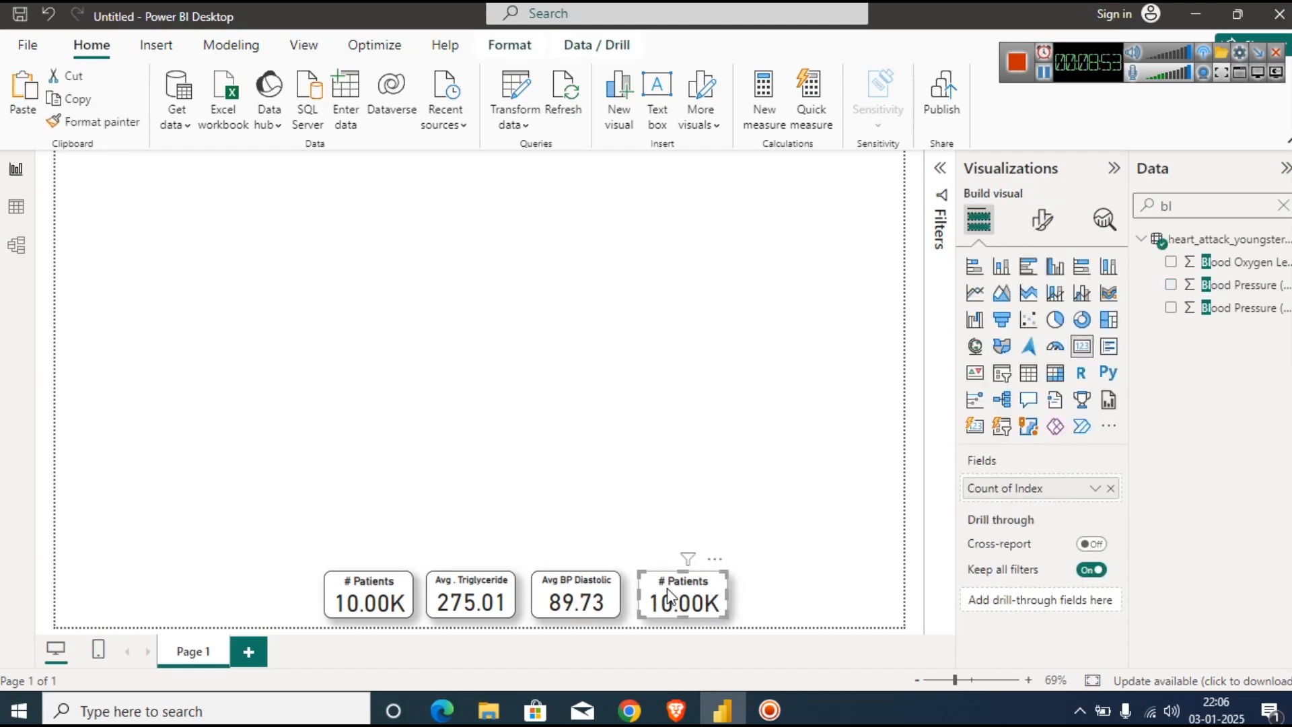
key(Delete)
drag(586, 592, 755, 599)
drag(673, 595, 566, 595)
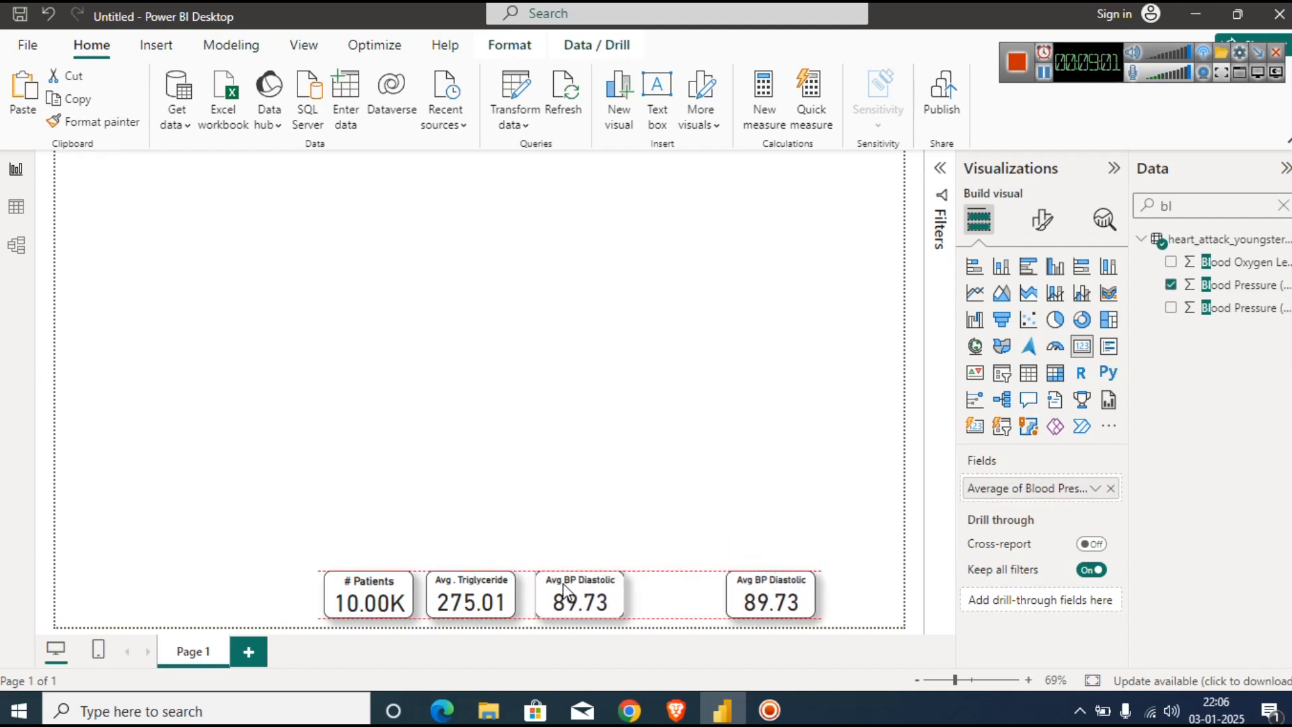
drag(763, 597, 672, 596)
Replace the third card's field with Blood Pressure (systolic), aggregated as Average.
click(596, 584)
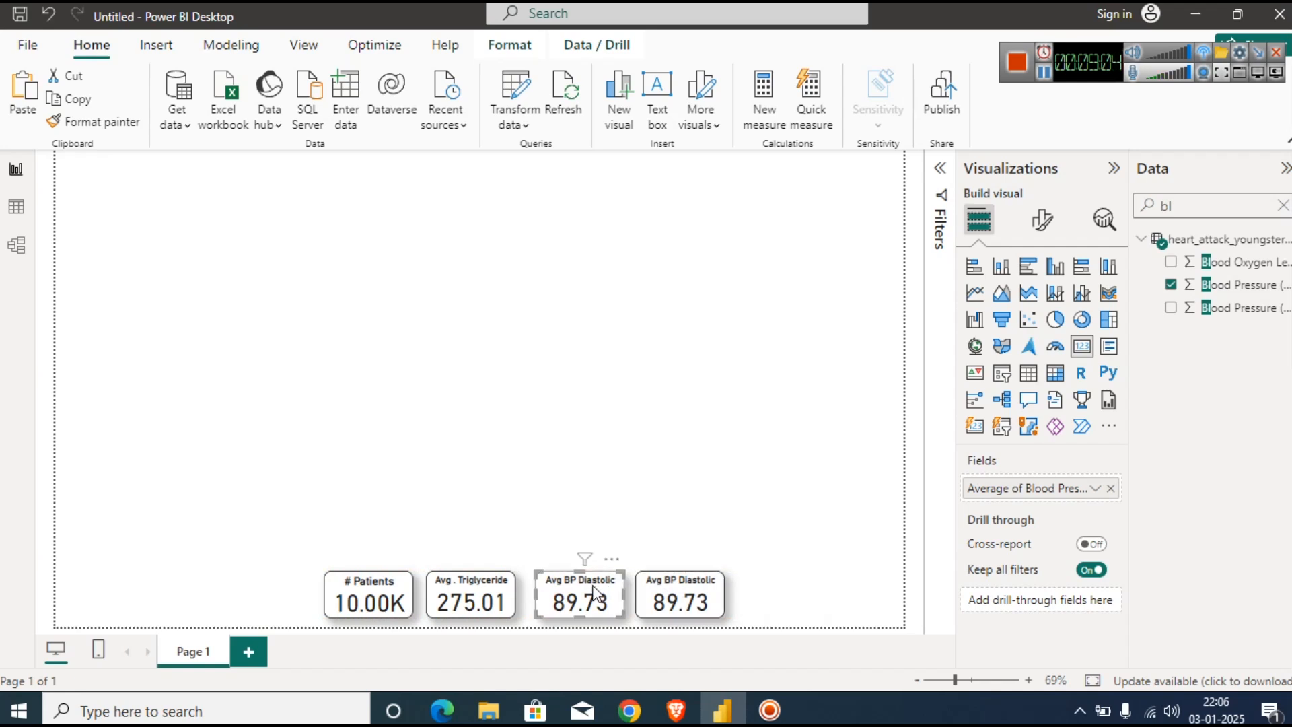
click(1110, 488)
drag(1253, 308, 1049, 489)
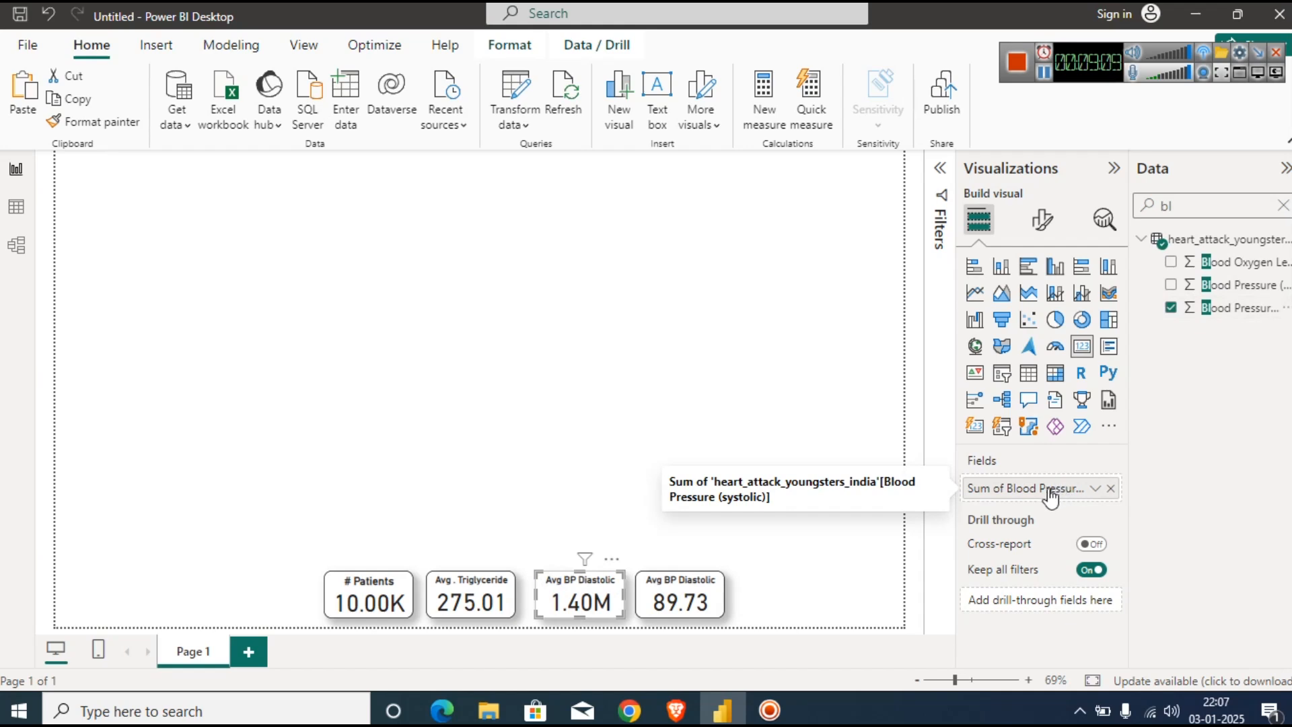
click(1042, 218)
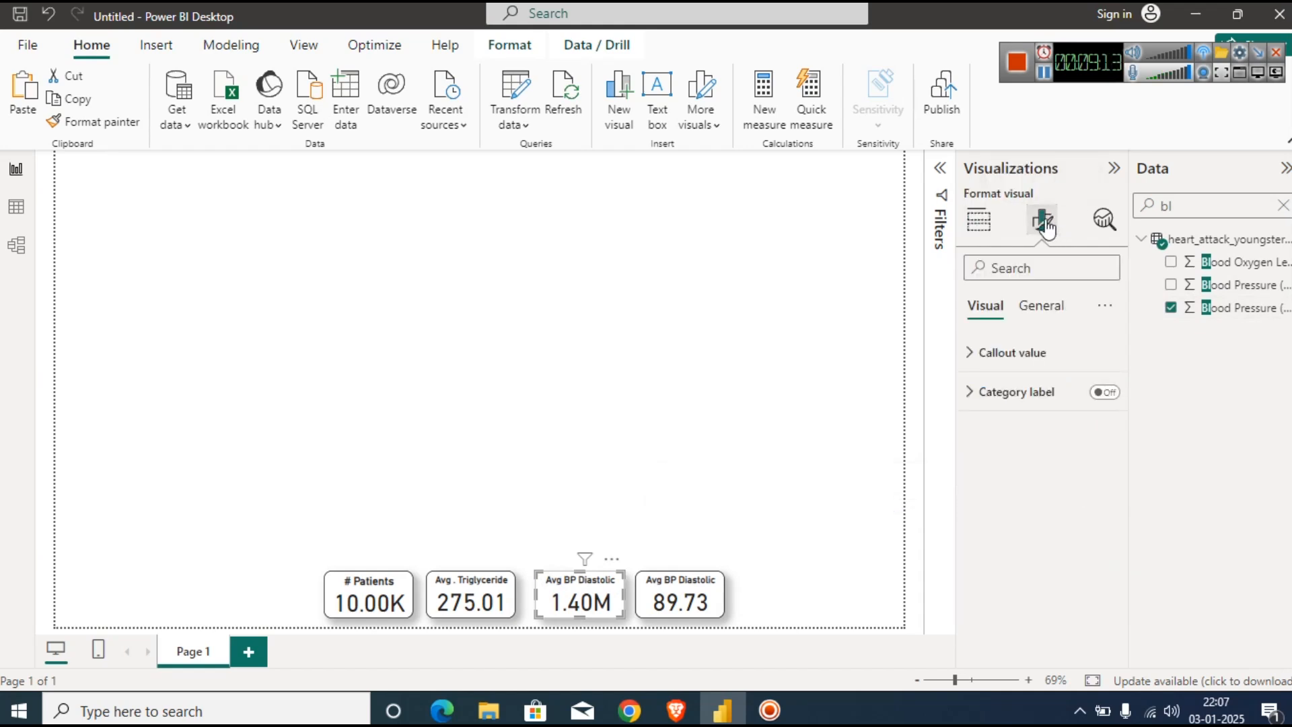
click(1051, 315)
click(988, 318)
click(979, 219)
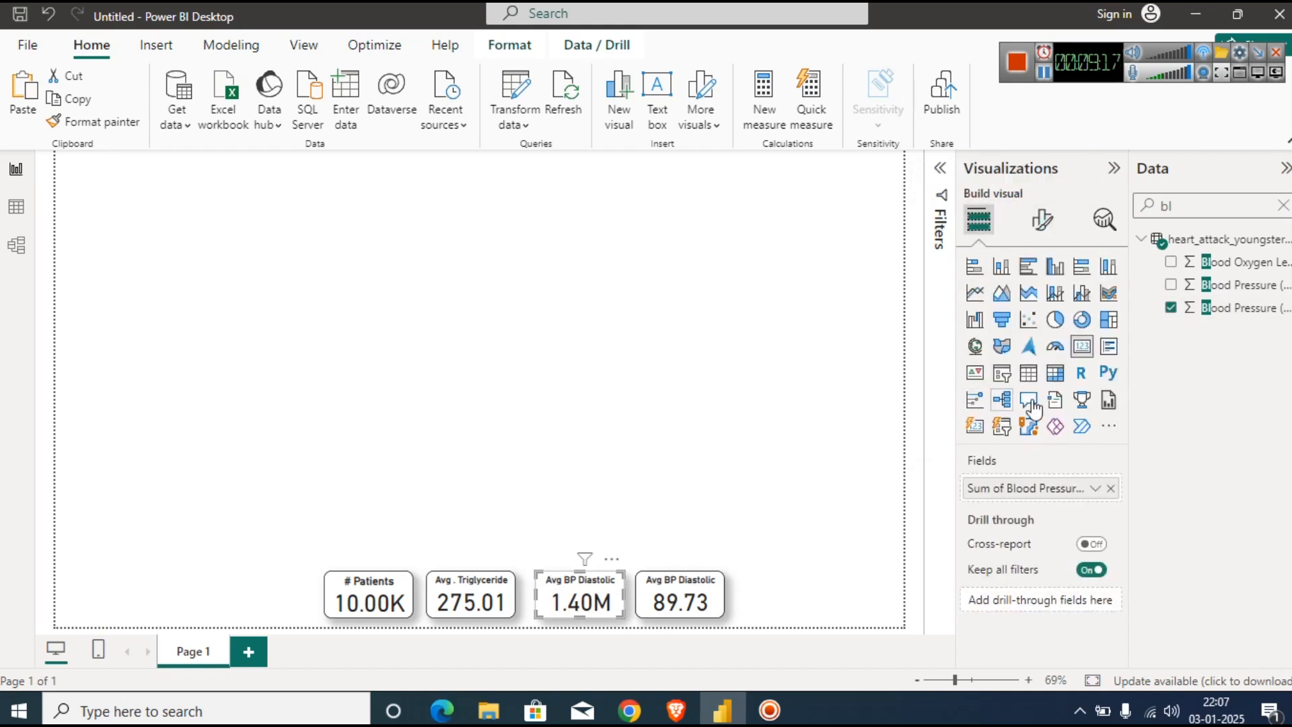
click(1095, 488)
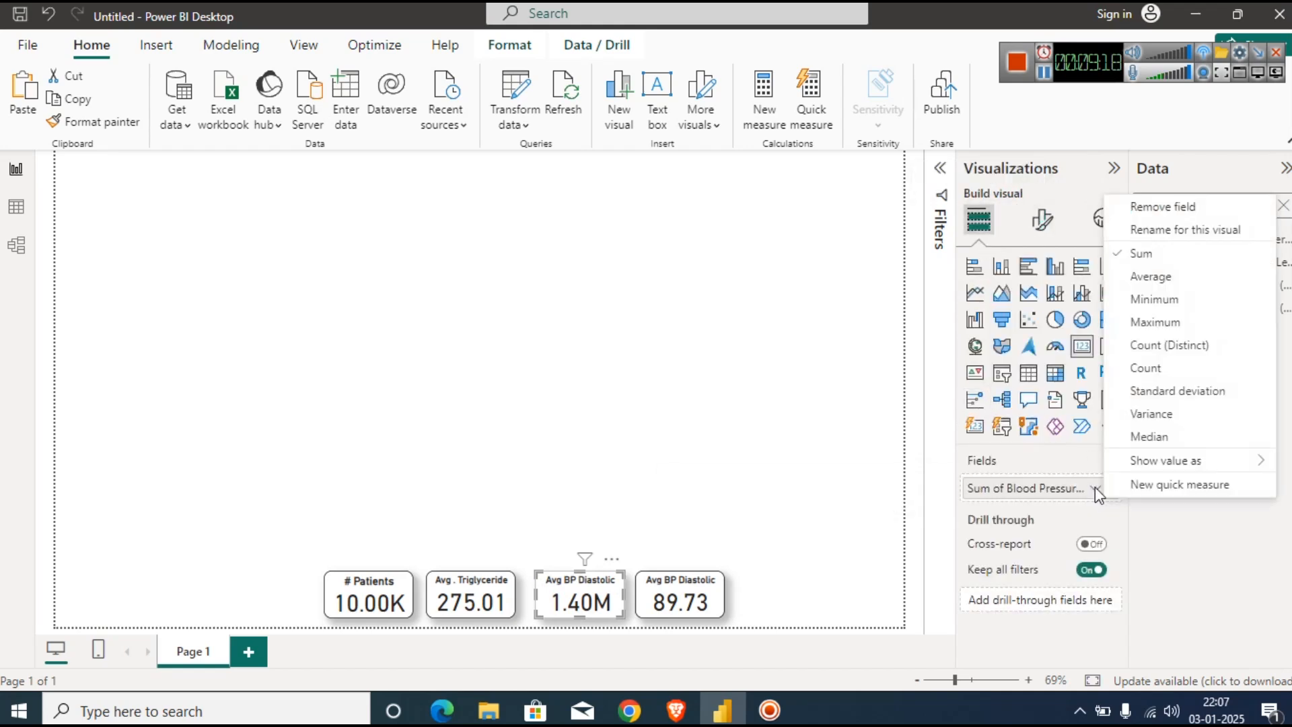
click(1158, 278)
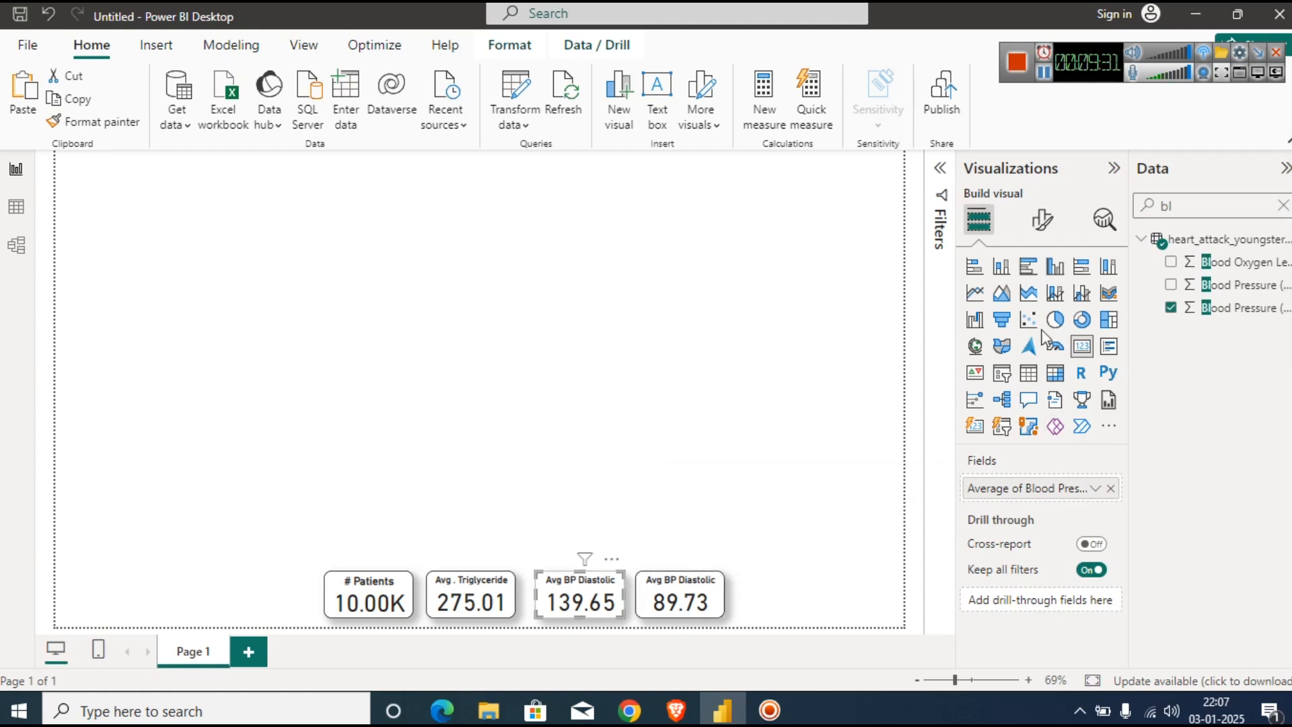
Change the third card's title to "Avg BP Systolic".
click(1041, 219)
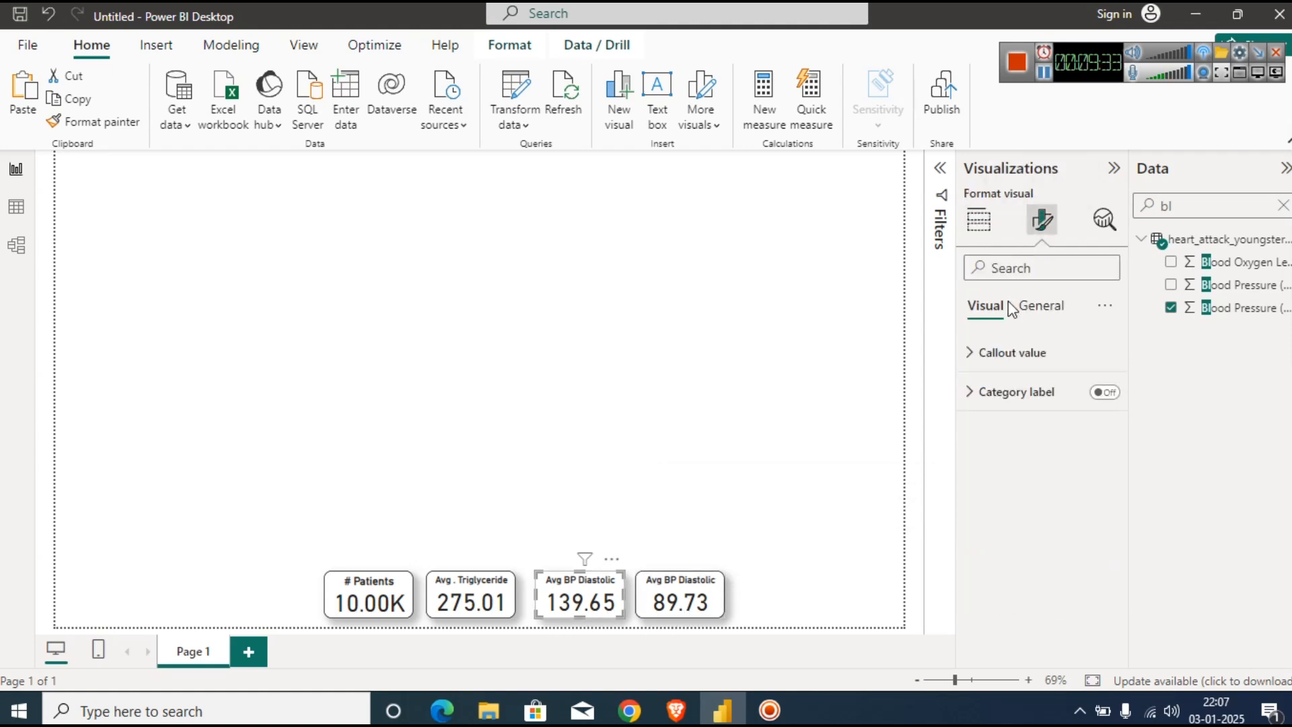
click(1033, 307)
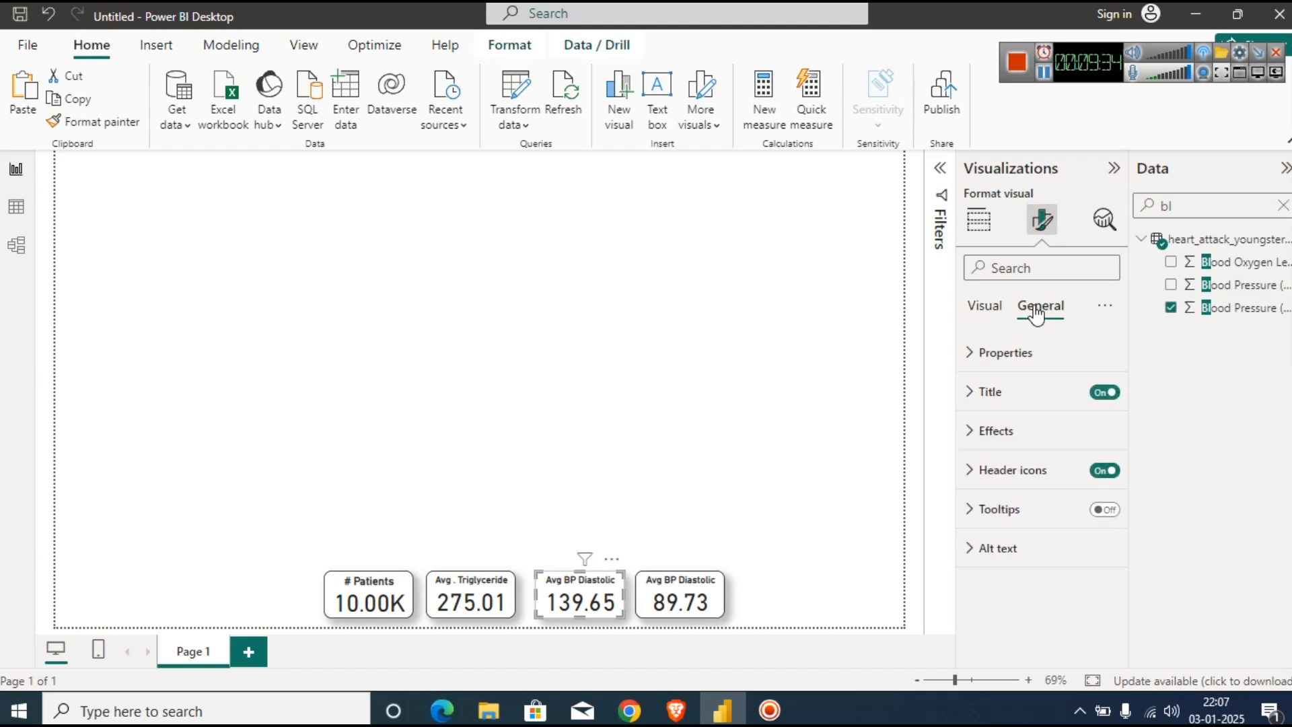
click(990, 399)
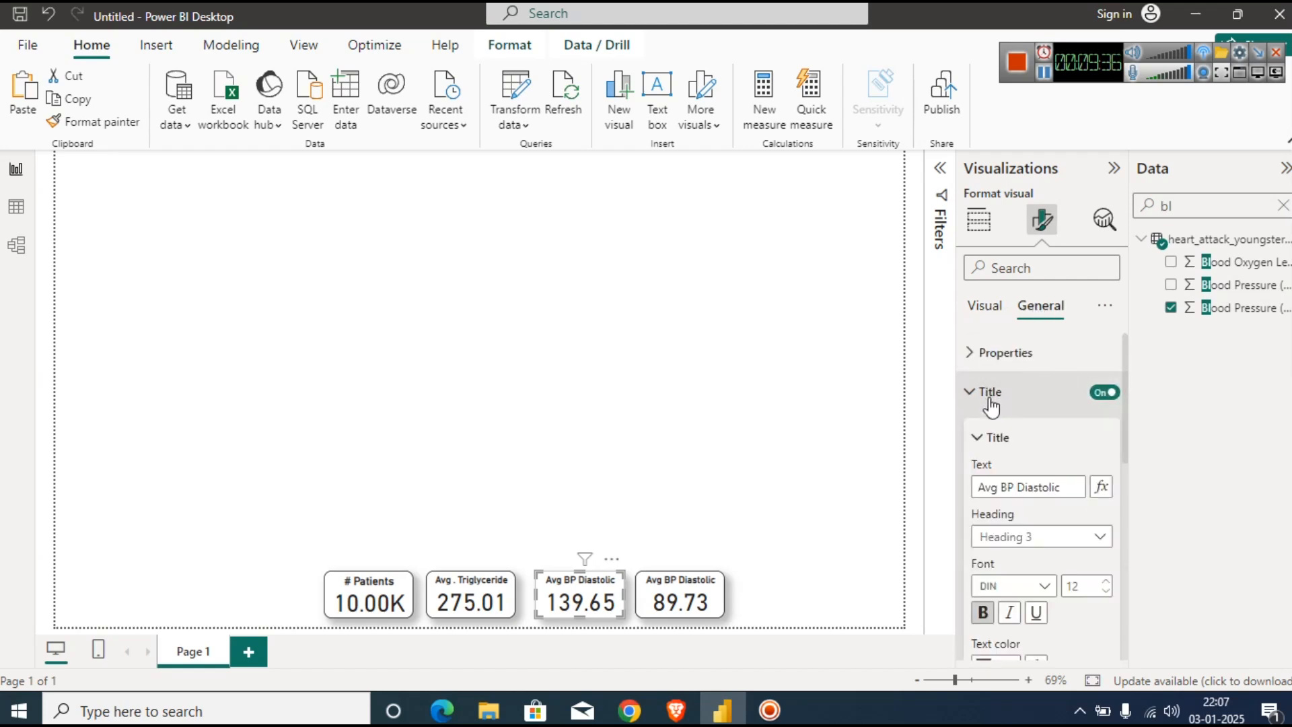
double_click(1049, 485)
text(ysti)
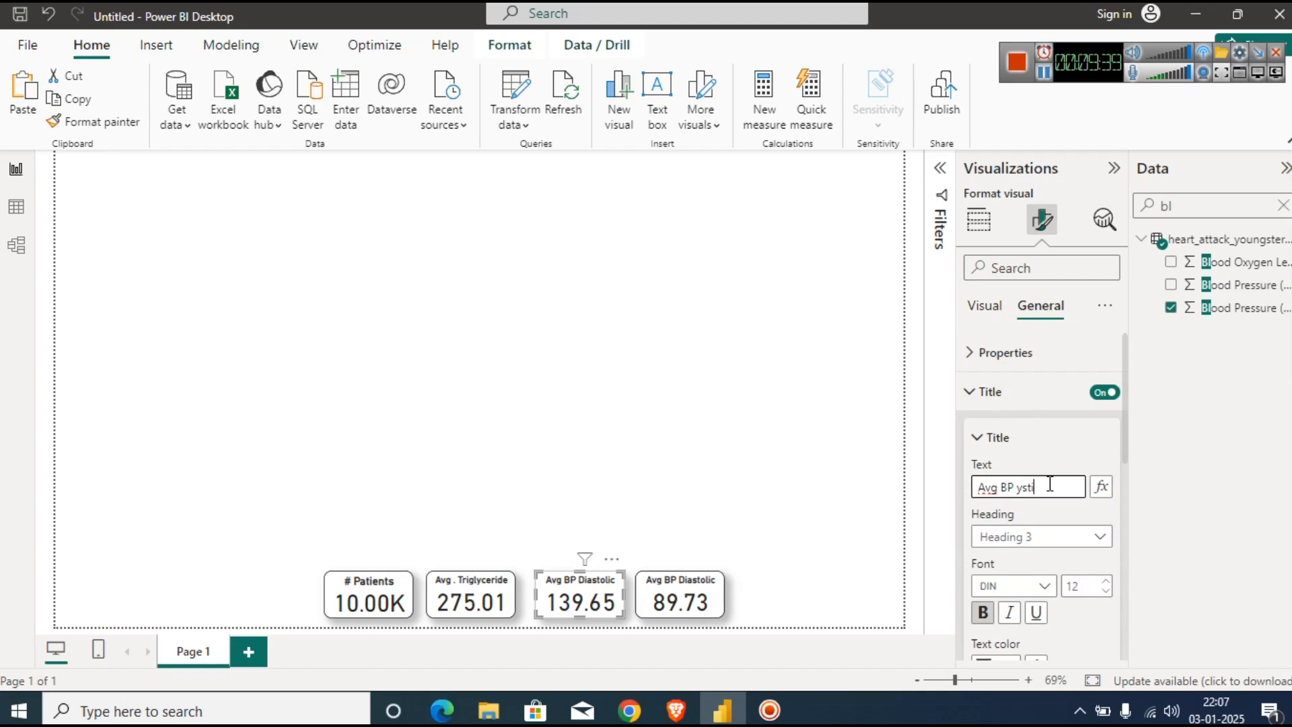
key(BackSpace)
key(BackSpace)
text(Systoli)
Check the systolic and diastolic blood pressure categories in the Chrome search results and return to the report in Power BI Desktop.
key(alt+Tab)
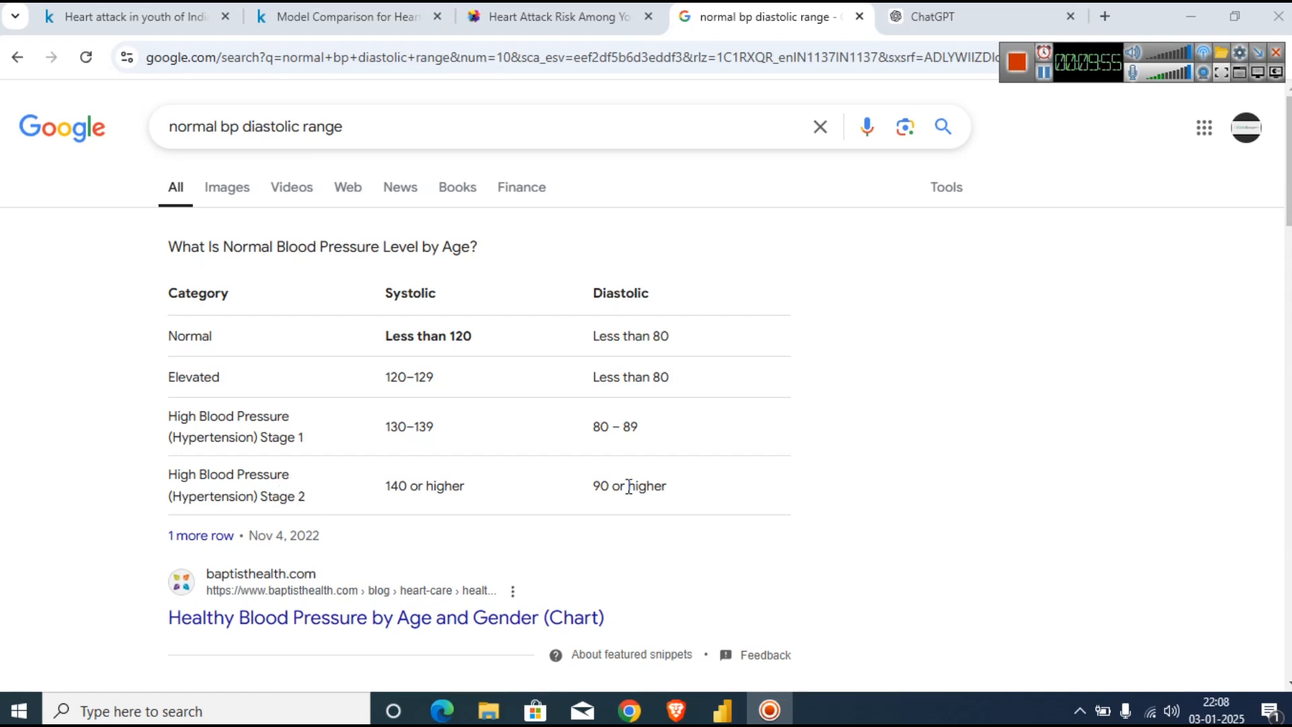
click(722, 710)
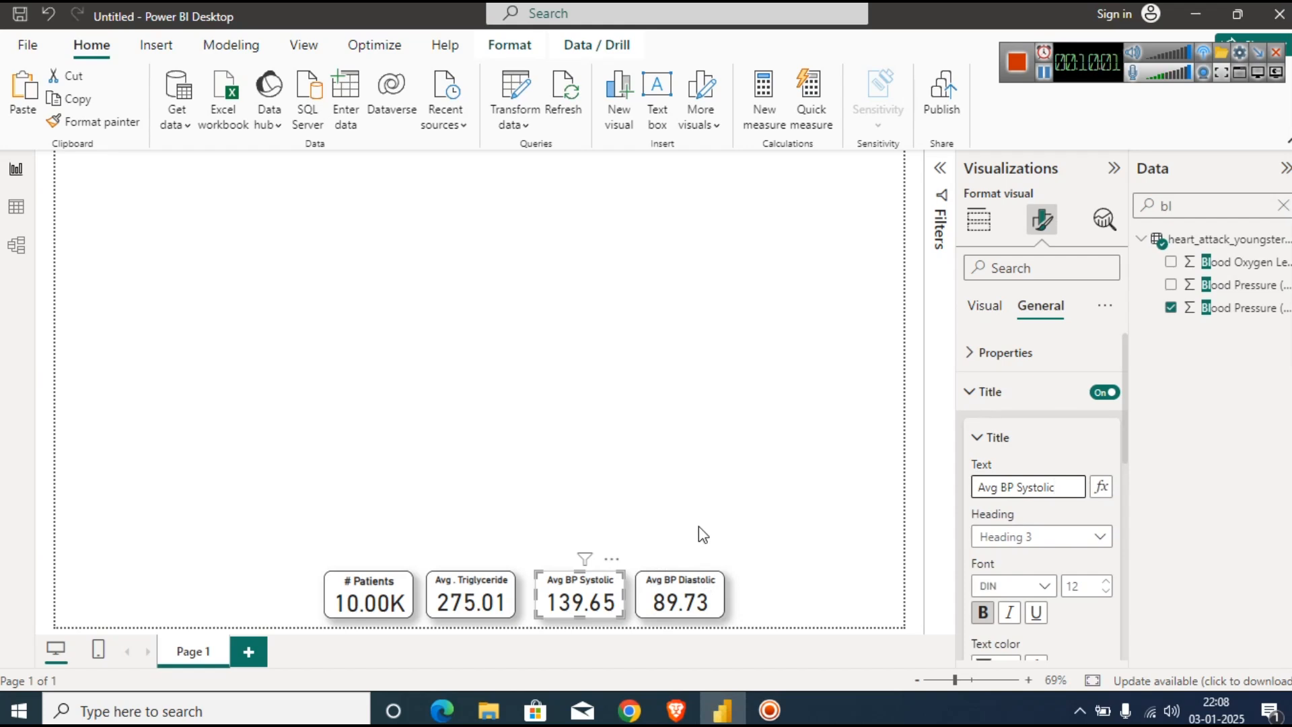
click(764, 559)
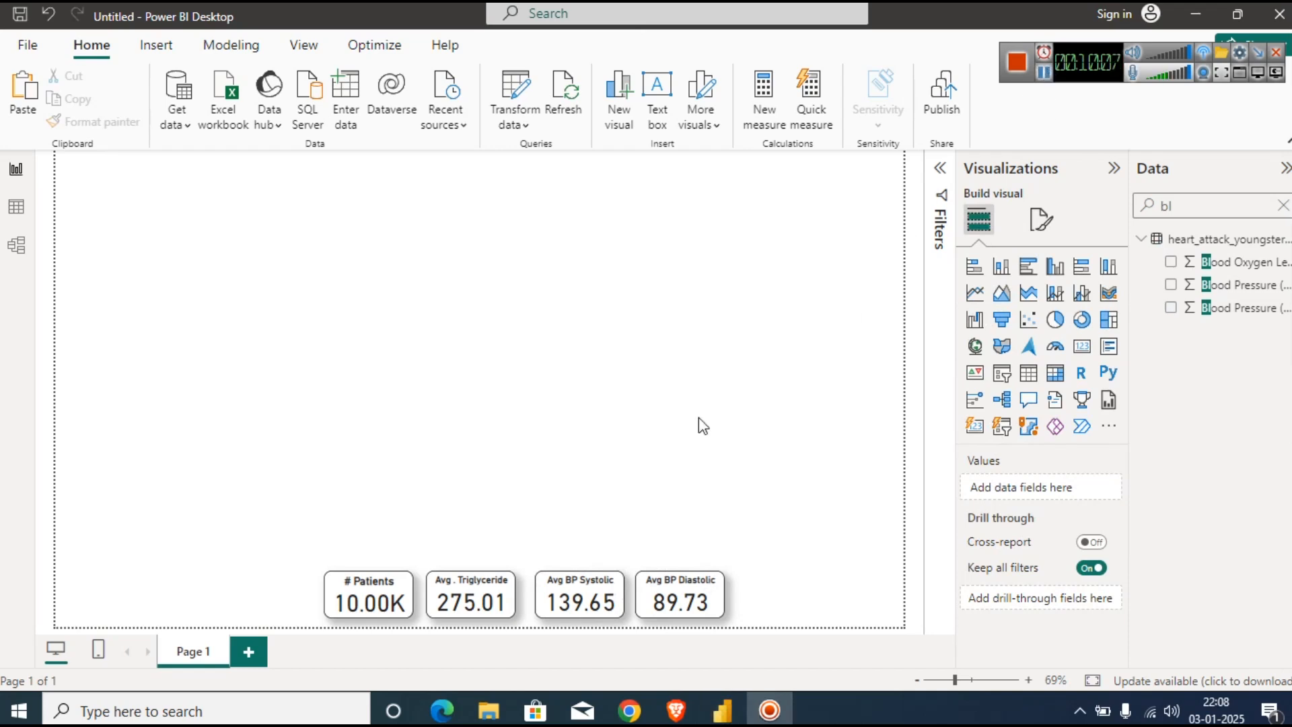
Clear the field search and duplicate the Avg BP Diastolic card, placing the copy at the end of the card row.
click(1282, 205)
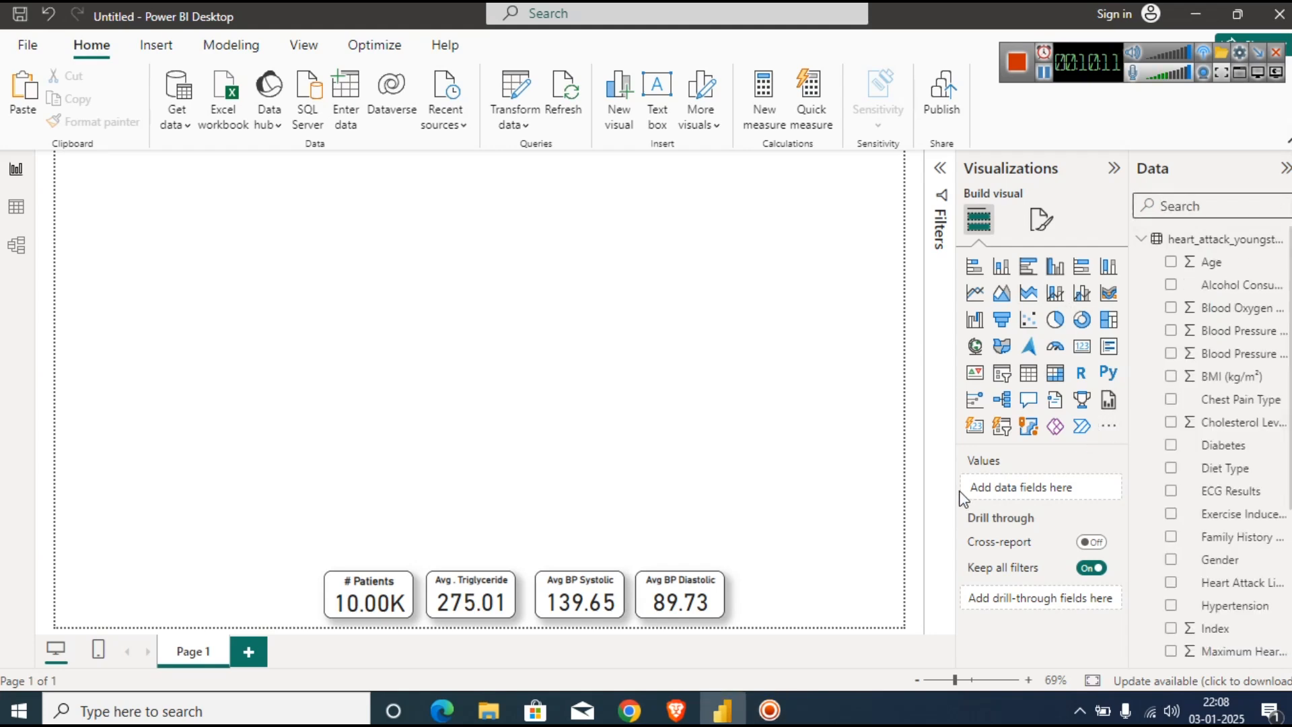
click(656, 584)
key(ctrl+c)
key(ctrl+v)
drag(683, 593, 778, 588)
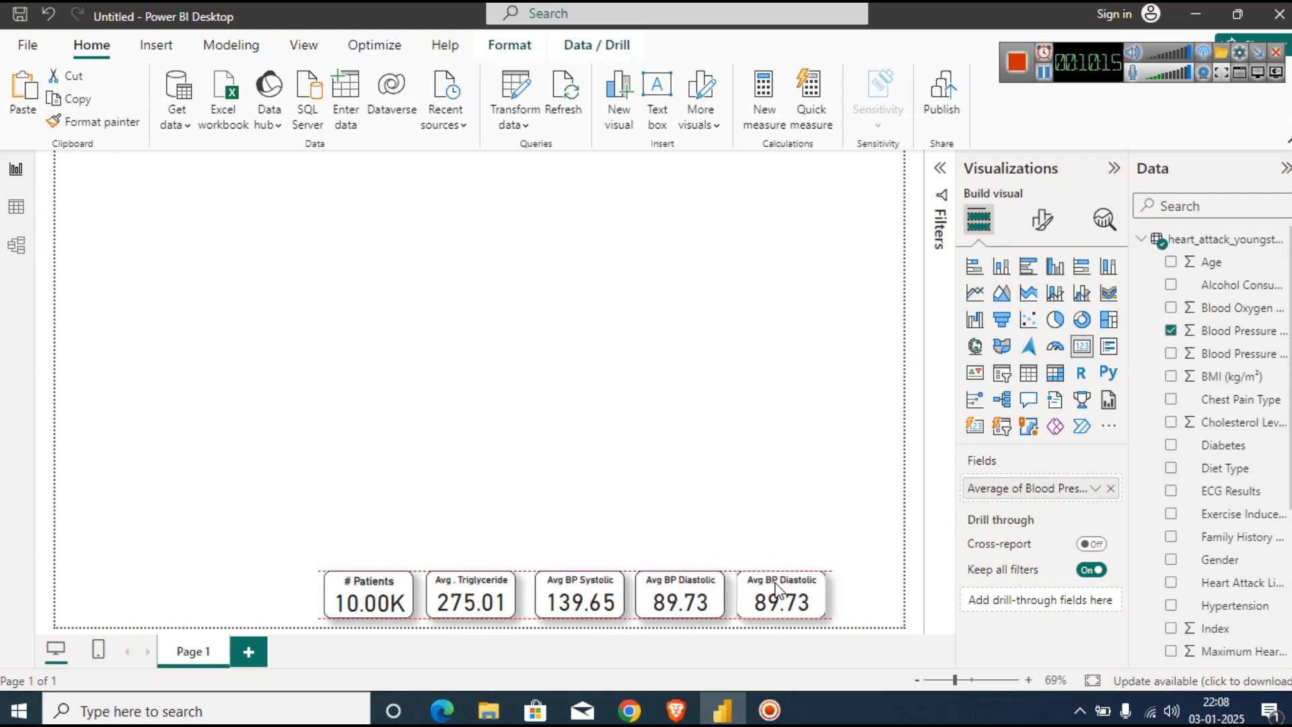
Replace the last card's field with Age, aggregated as Average.
click(1110, 488)
scroll(1245, 404, down, 2)
scroll(1231, 283, up, 2)
drag(1211, 262, 1053, 491)
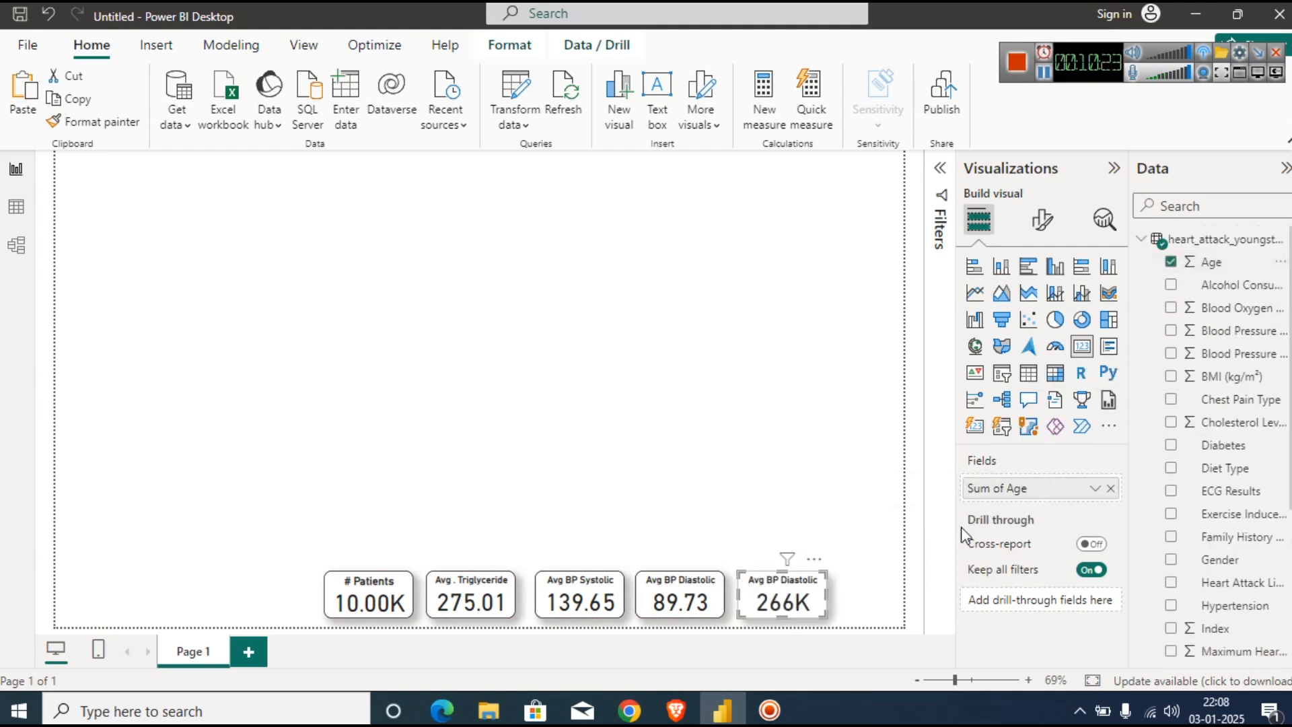
click(1094, 488)
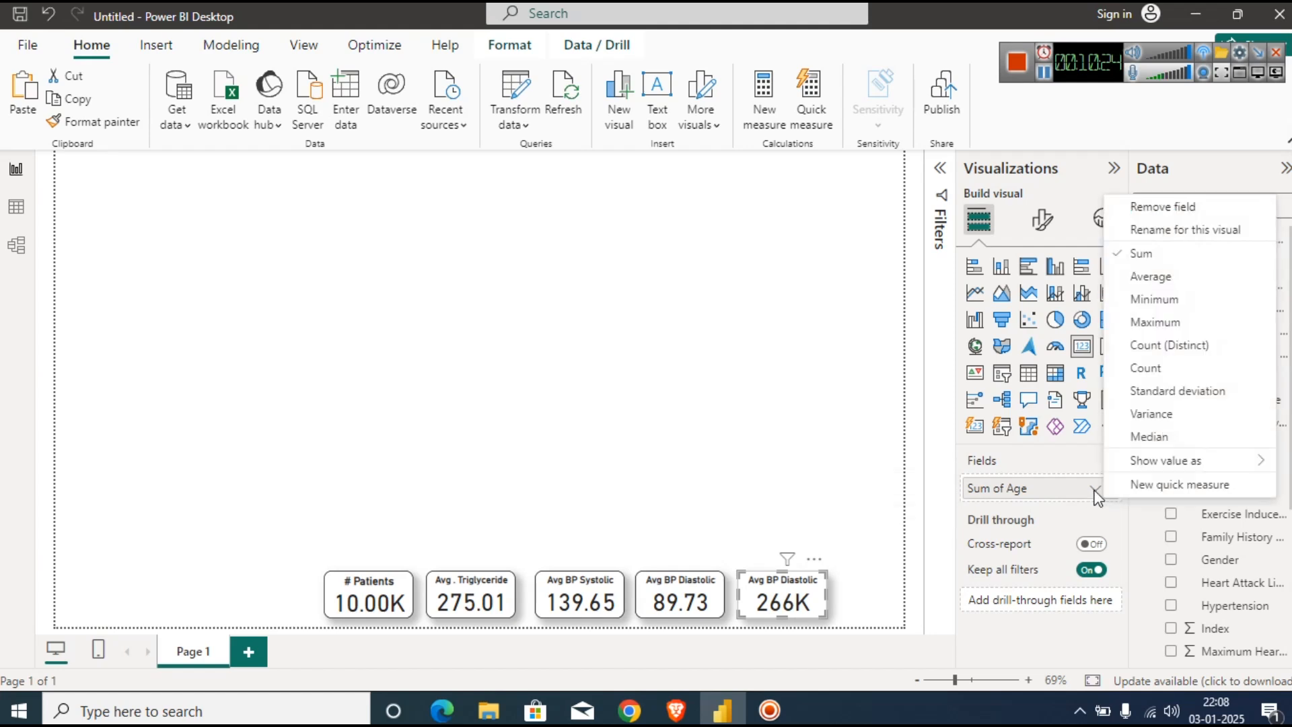
click(1180, 280)
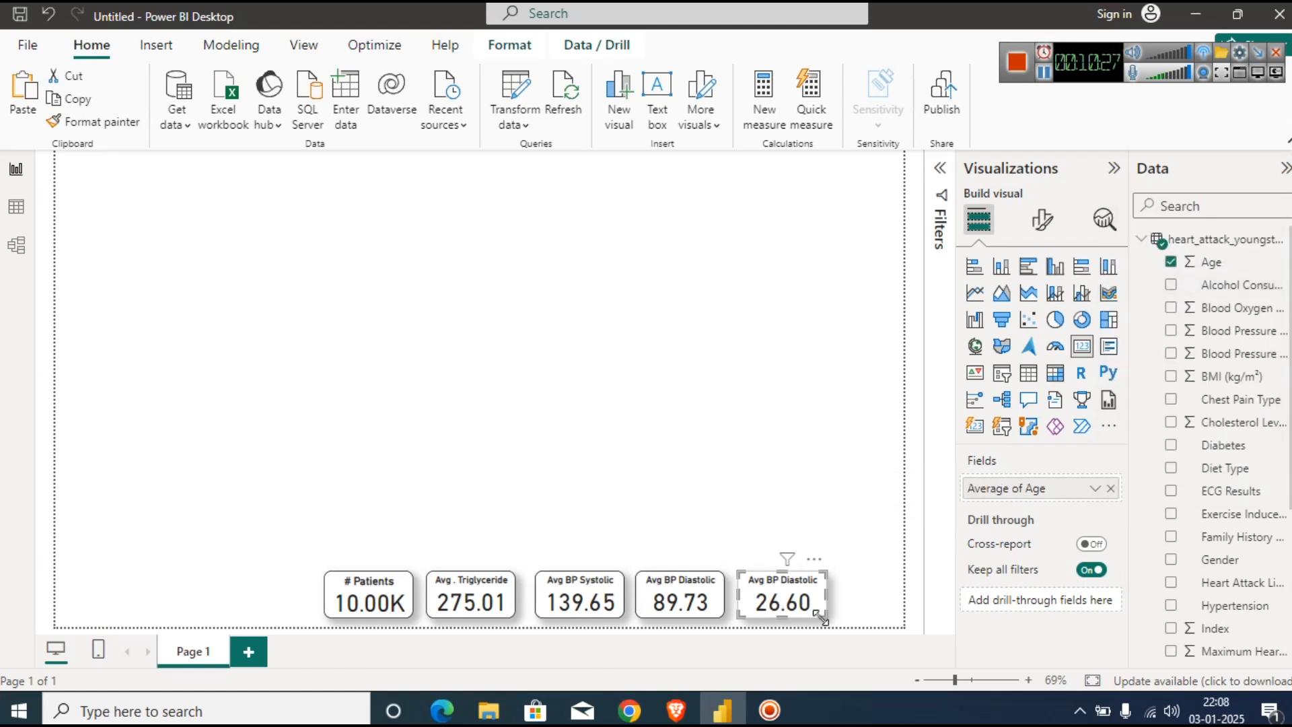
click(1093, 489)
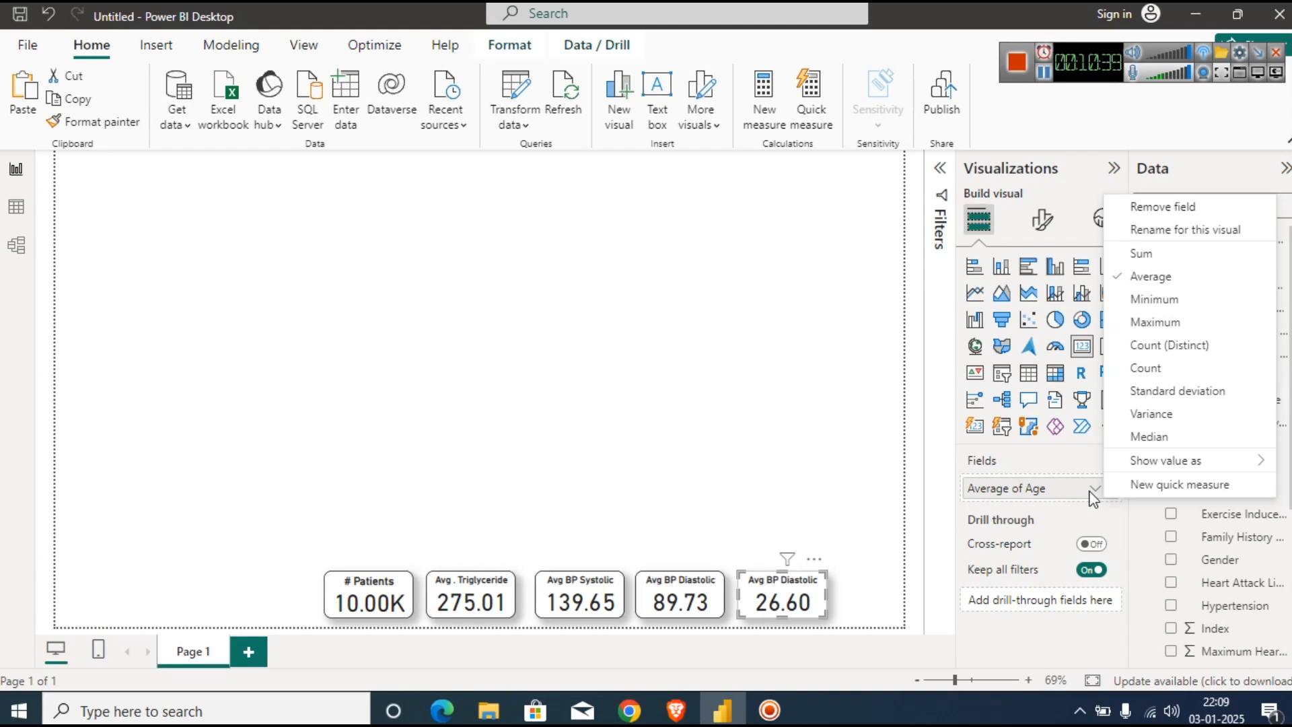
Change the last card's title to "Avg Age".
click(1045, 226)
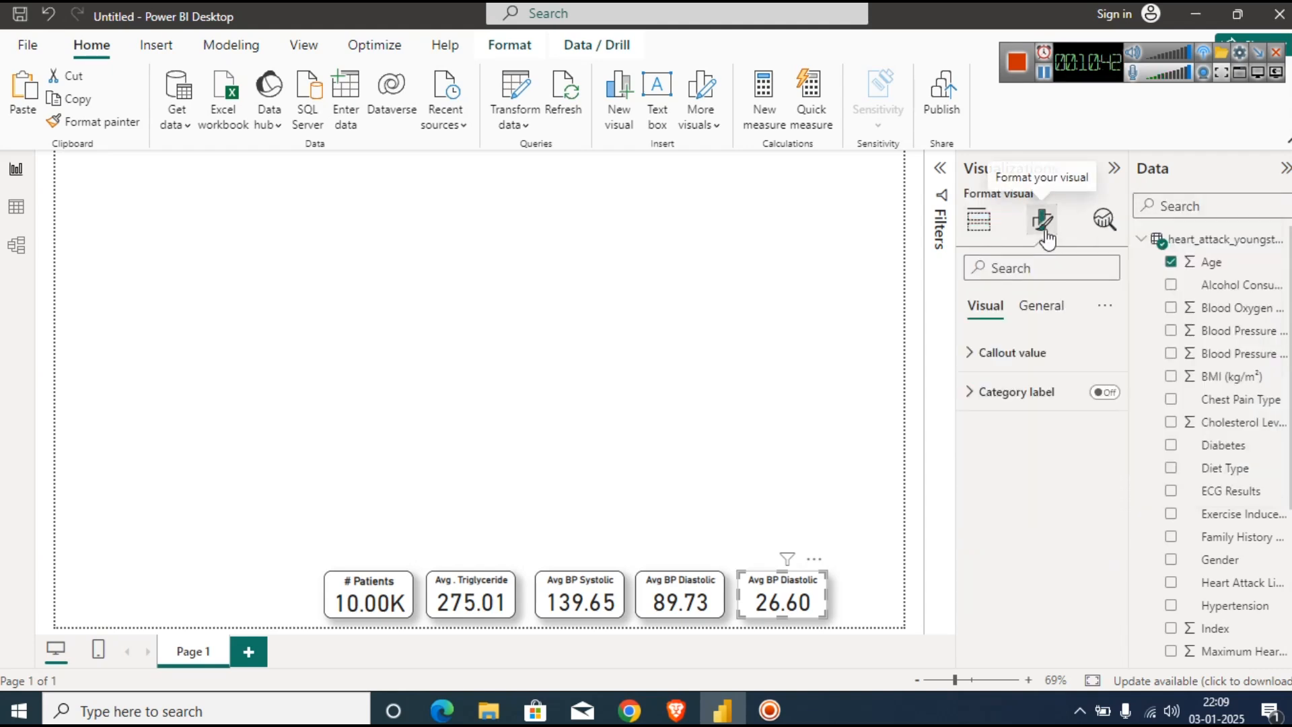
click(1036, 306)
click(1020, 413)
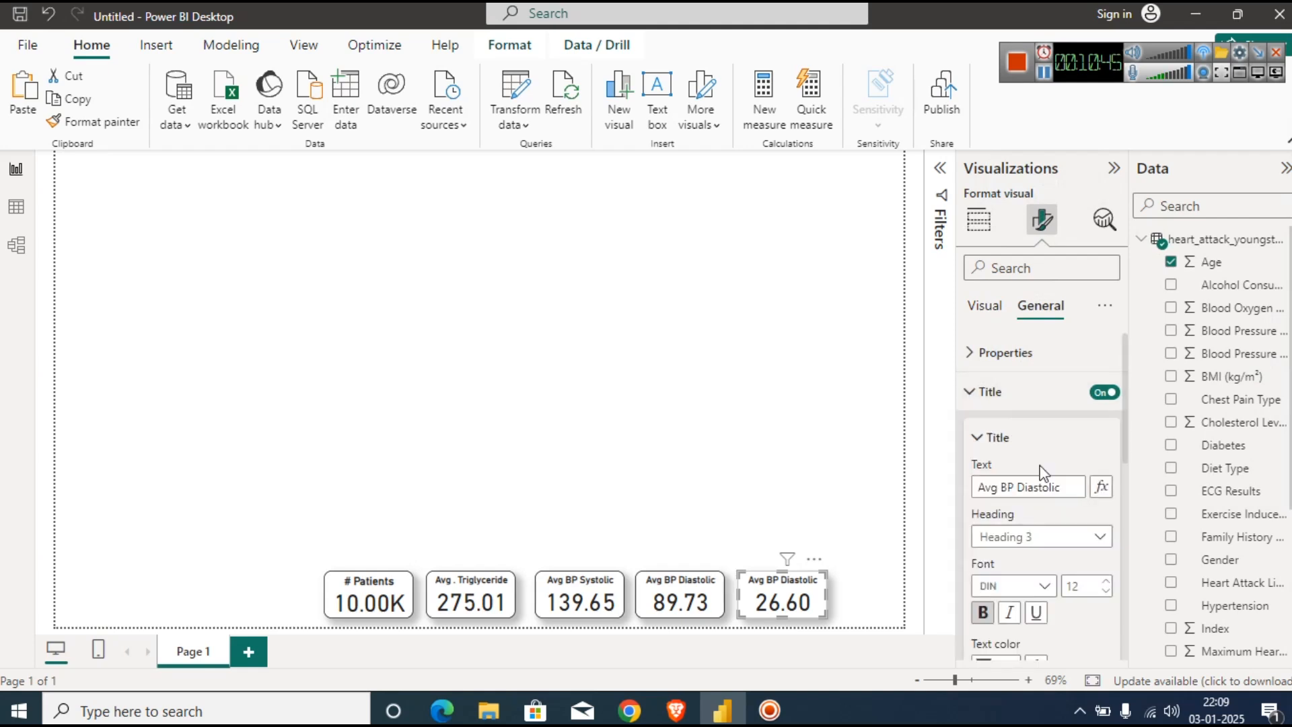
double_click(1045, 487)
key(BackSpace)
key(BackSpace)
key(BackSpace)
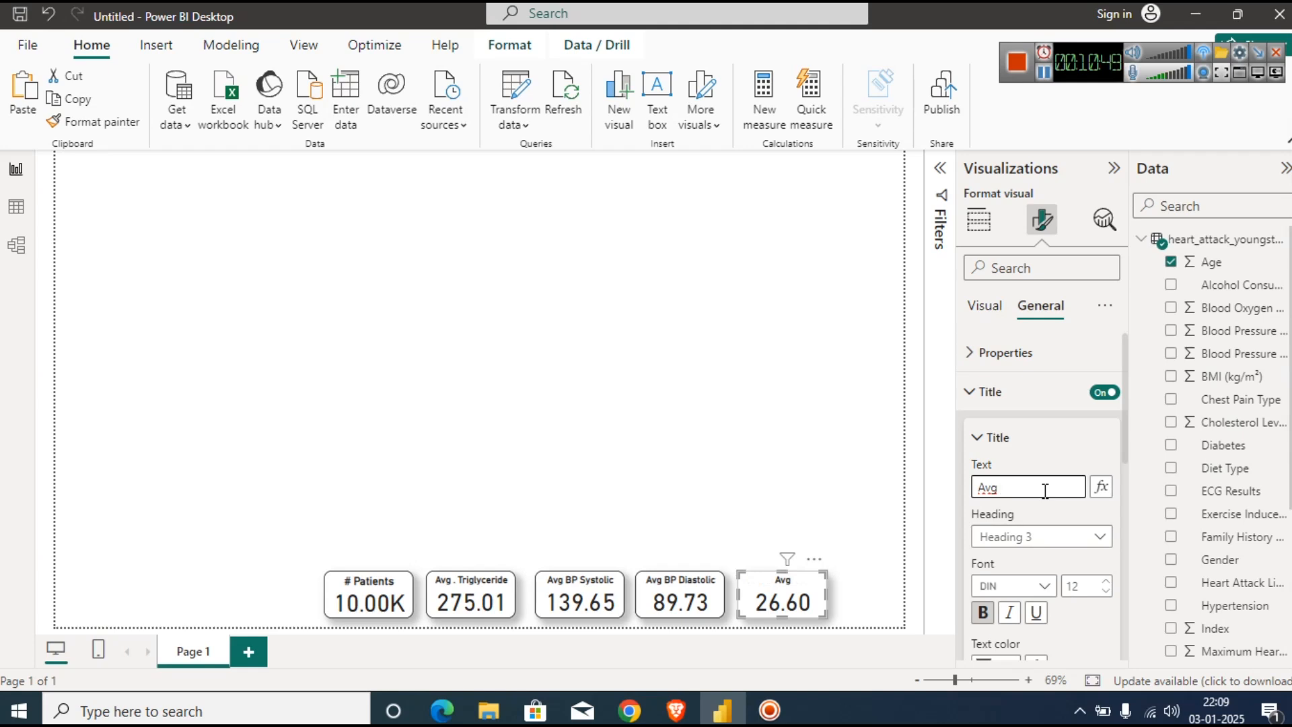
text(Age)
click(814, 522)
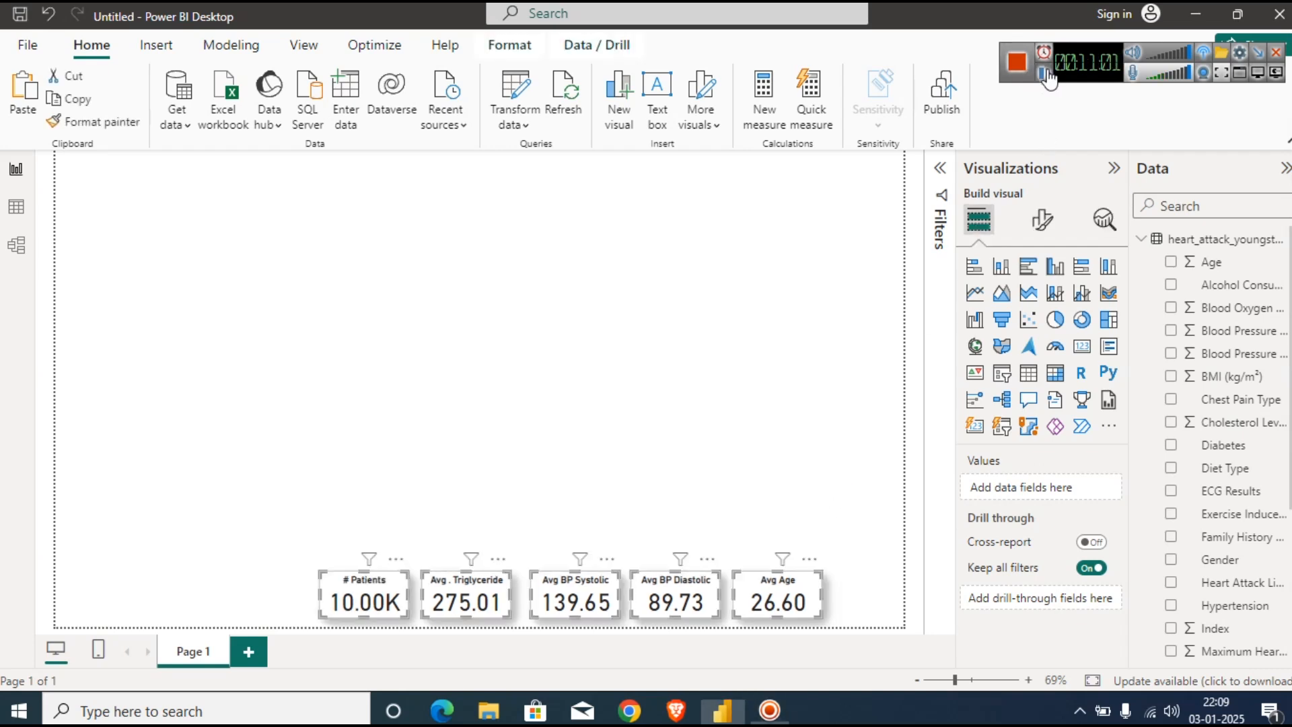
Select all the cards together and shift the row slightly left on the page.
click(674, 403)
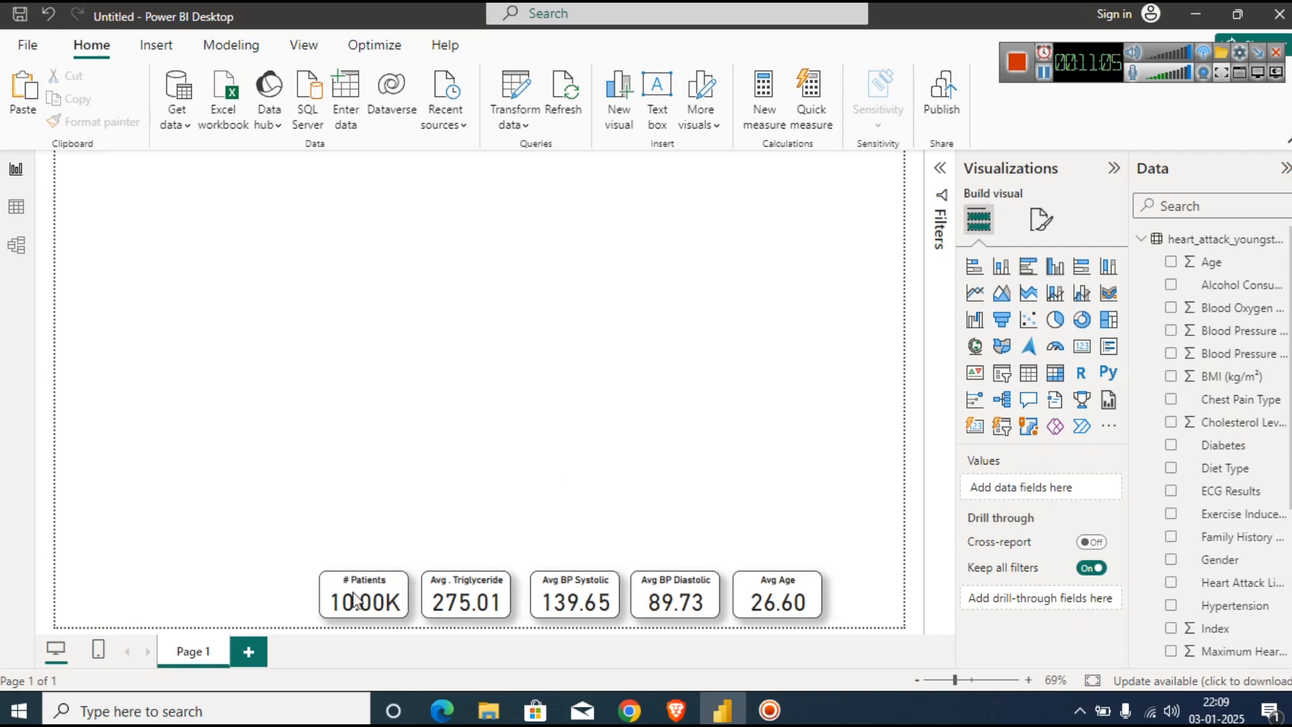
mouse_move(361, 563)
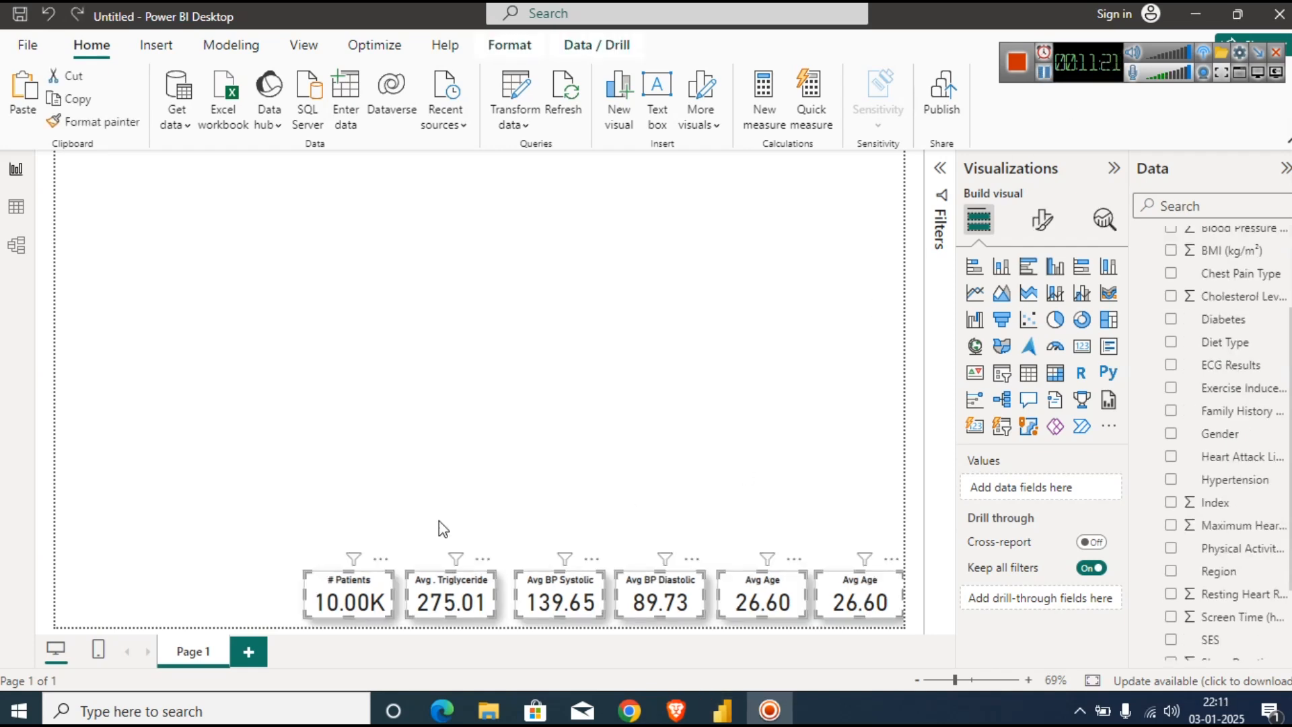
click(274, 539)
drag(266, 536, 938, 633)
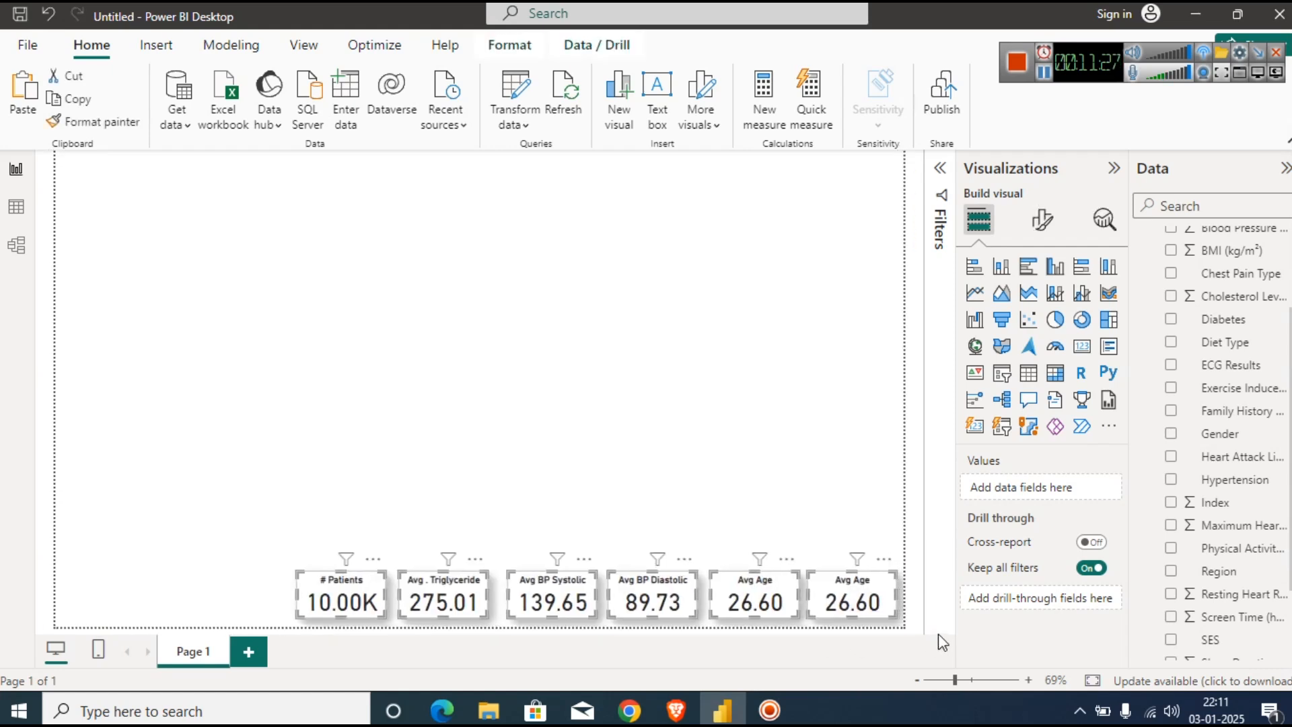
click(794, 418)
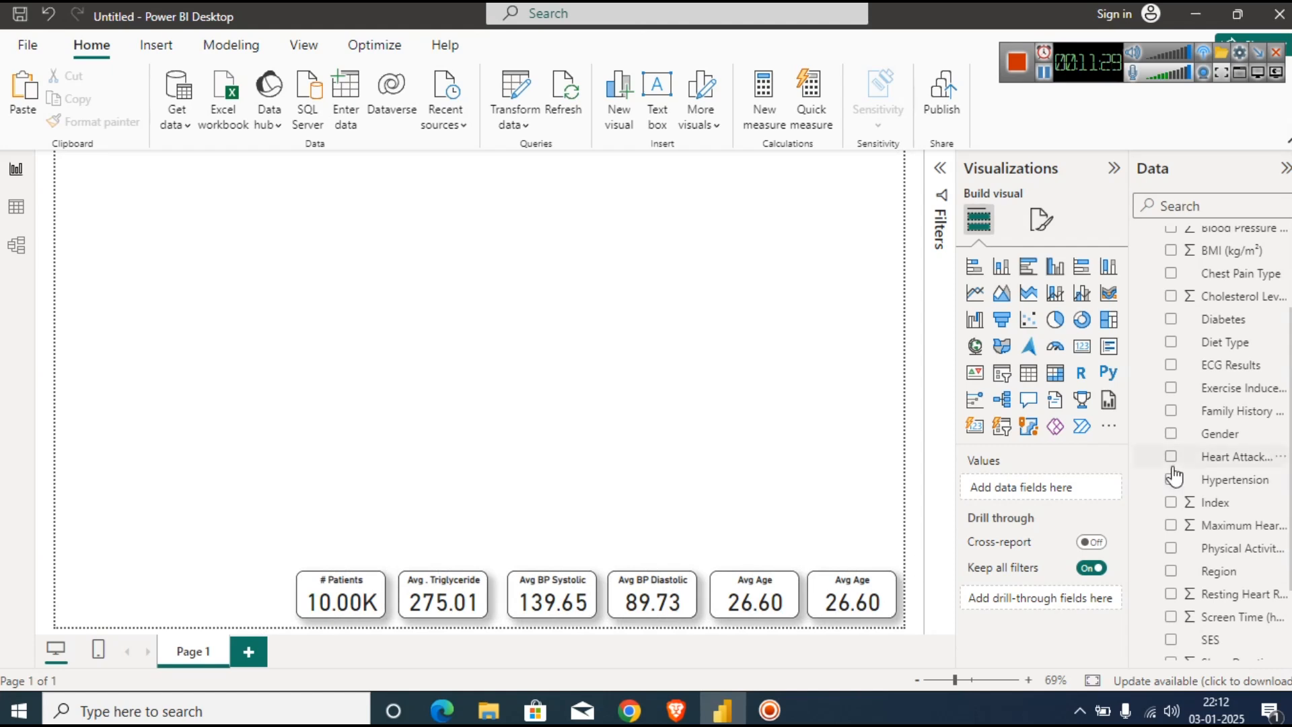
Search the fields for "sp" and replace the duplicated Avg Age card's field with the blood oxygen level, aggregated as Average.
click(1187, 202)
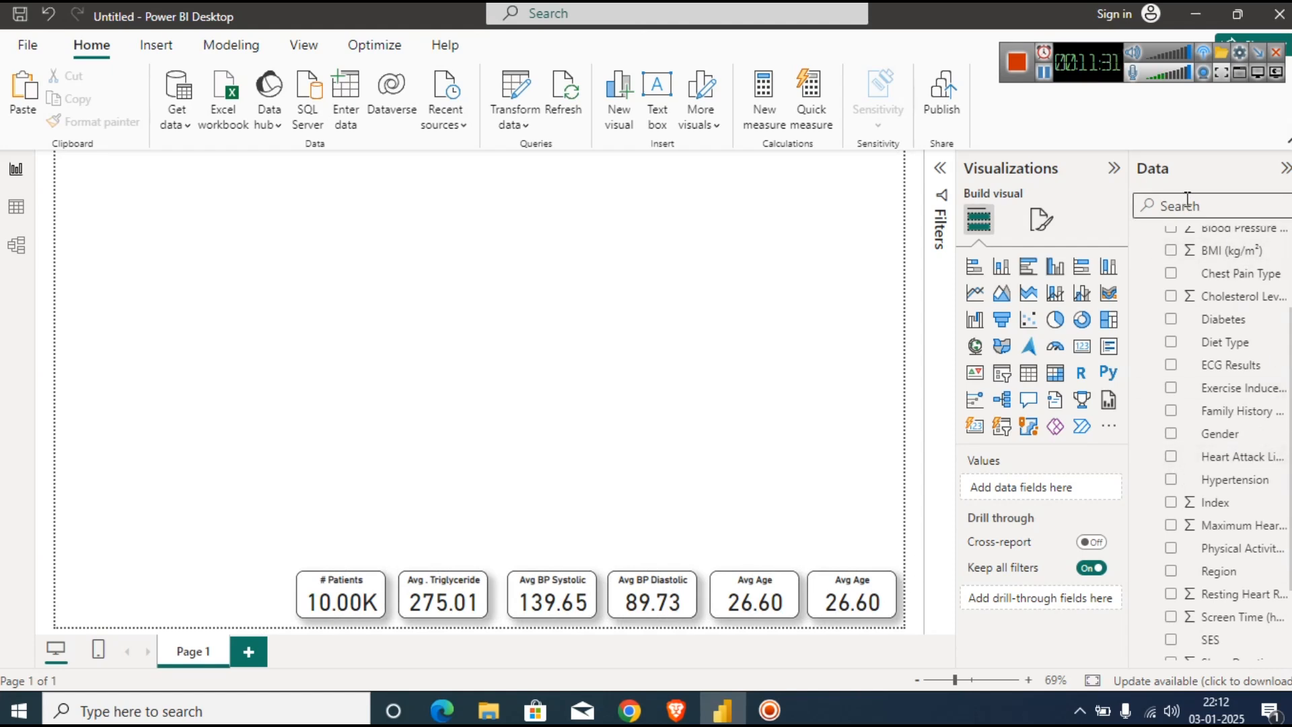
text(sp)
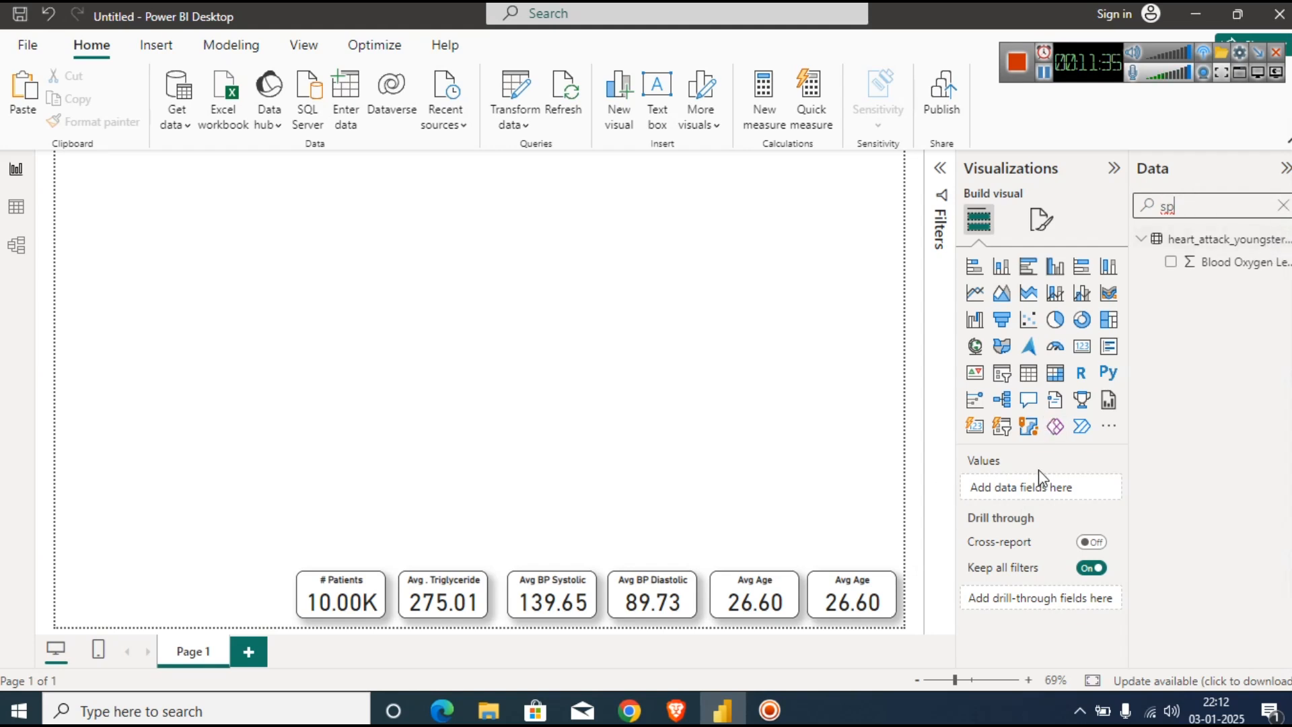
click(816, 585)
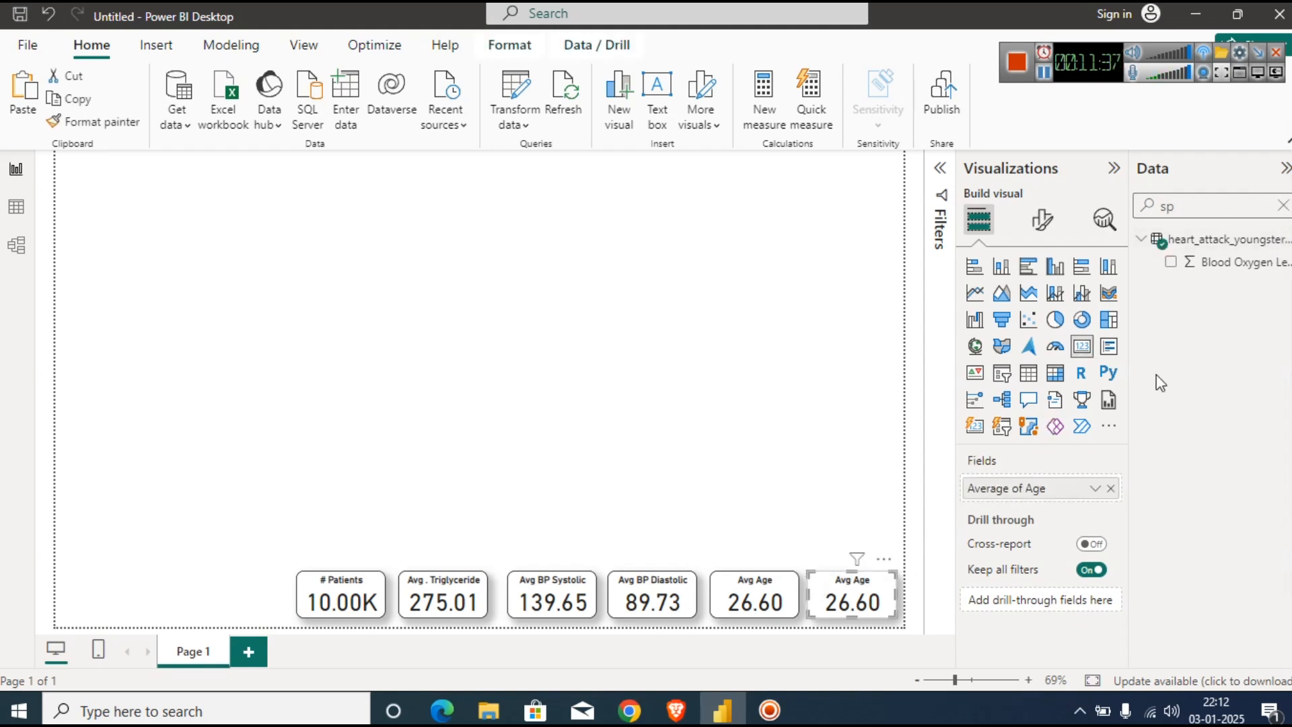
click(1110, 489)
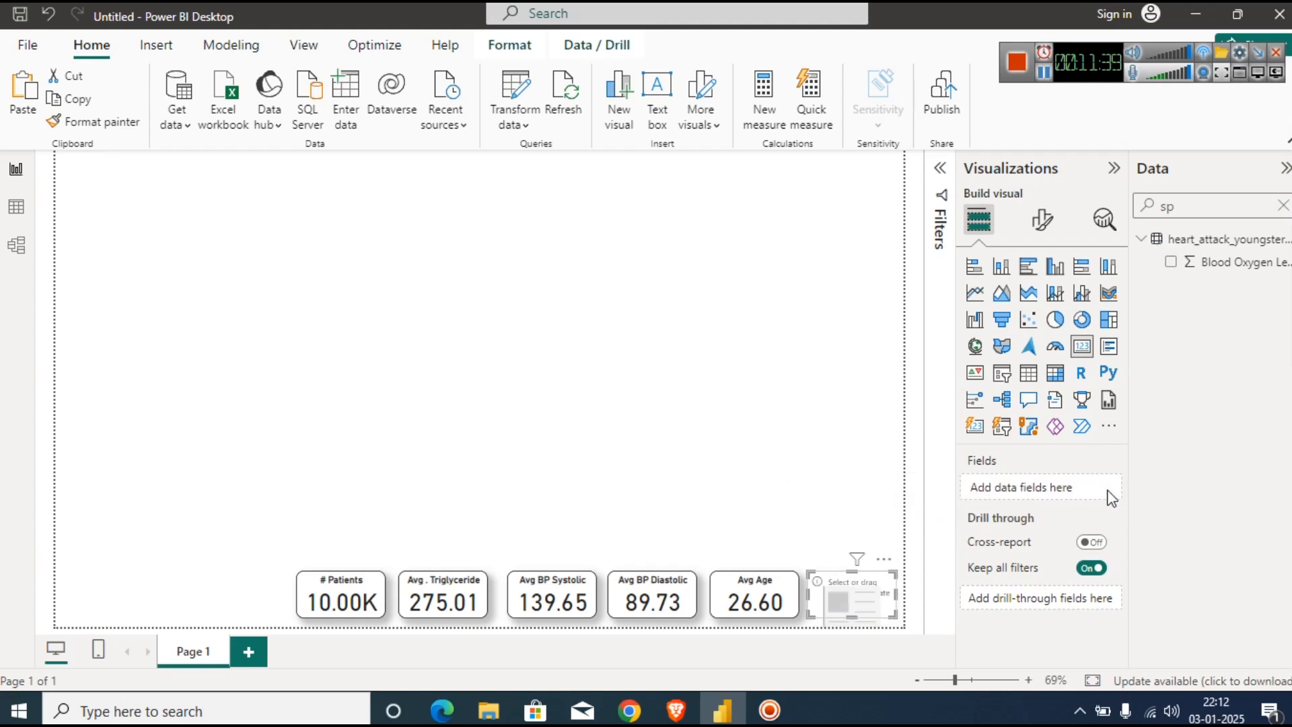
drag(1228, 276, 1048, 488)
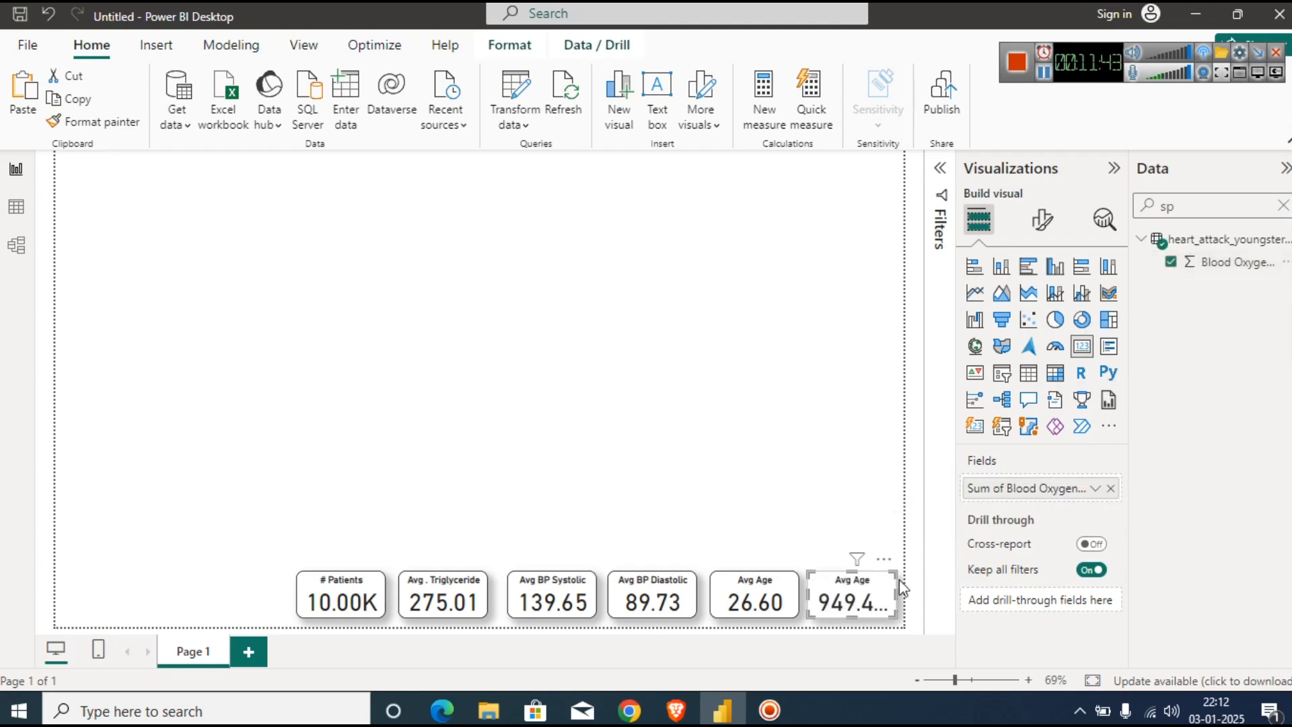
click(1095, 488)
click(1190, 277)
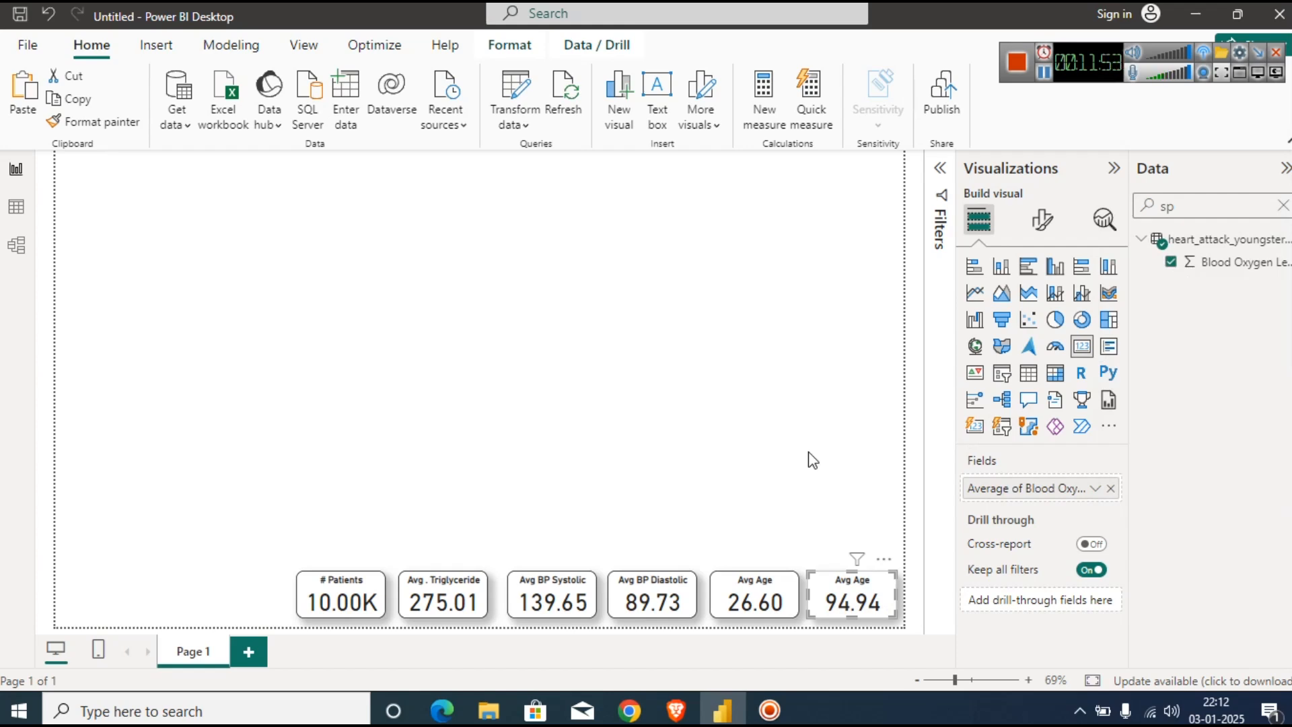
Deselect the blood oxygen card and clear the field search.
click(1044, 72)
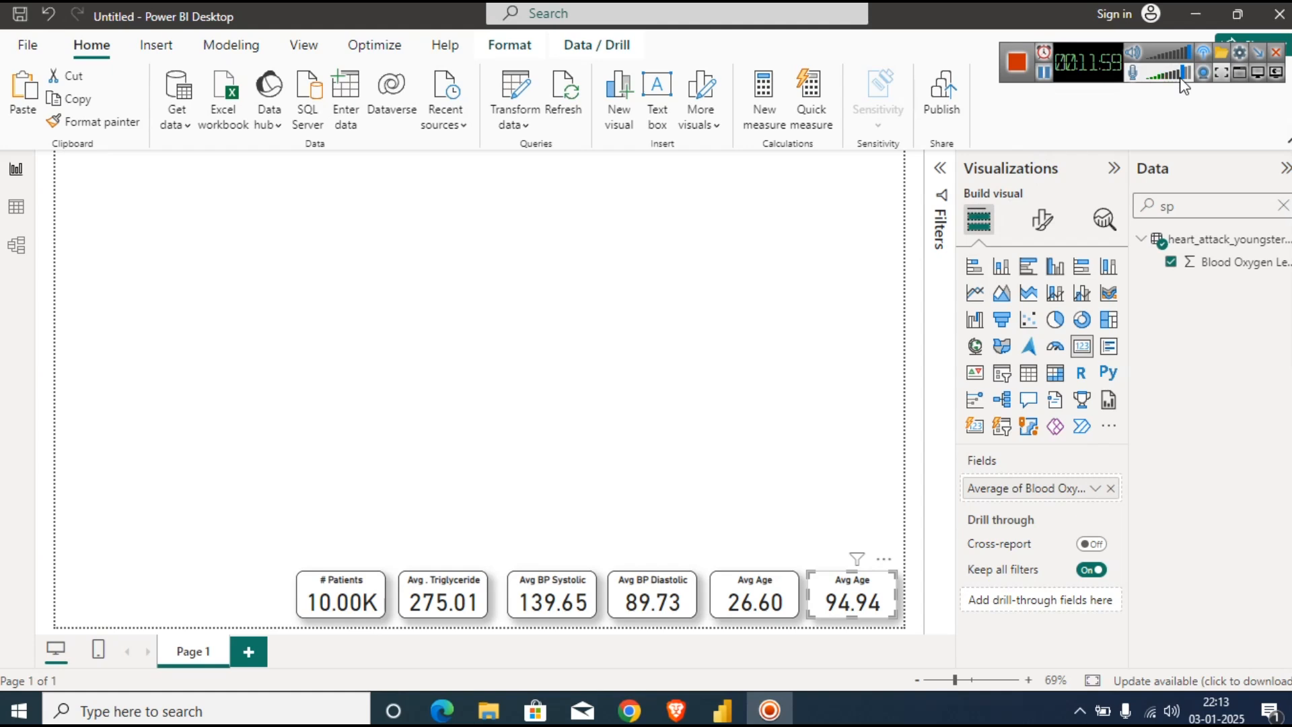
click(724, 451)
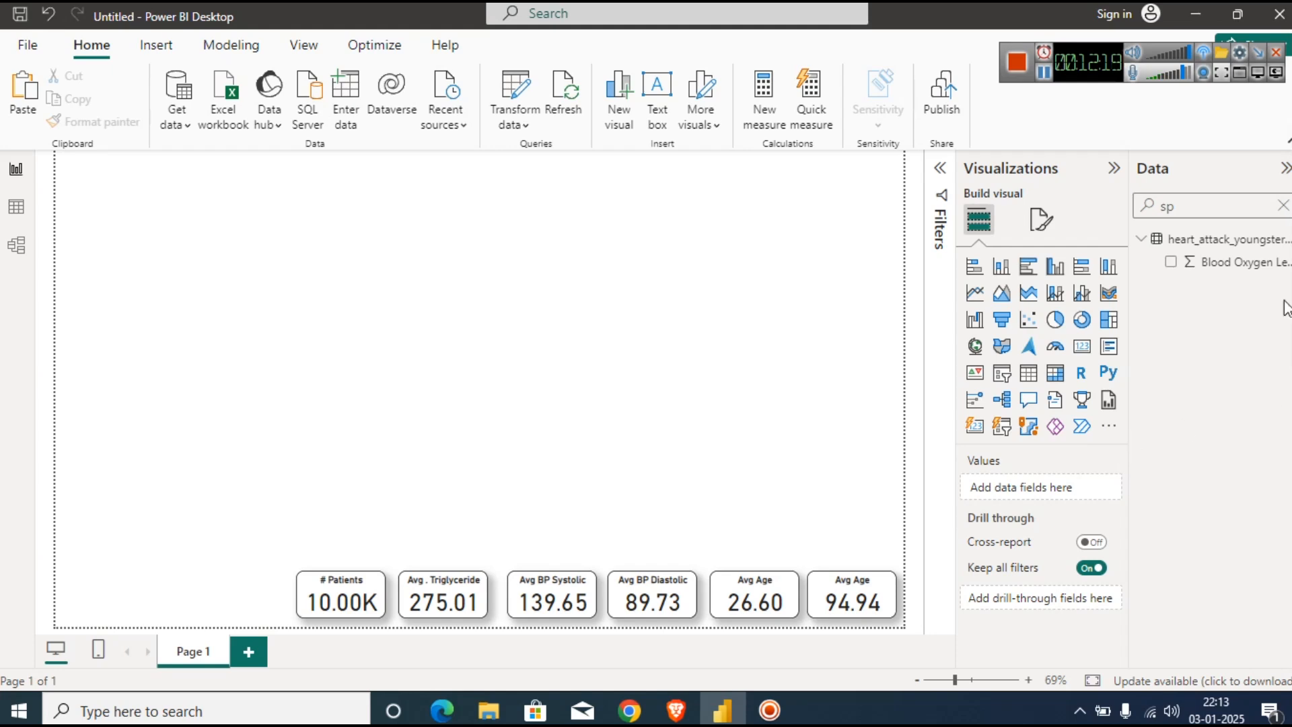
click(1281, 204)
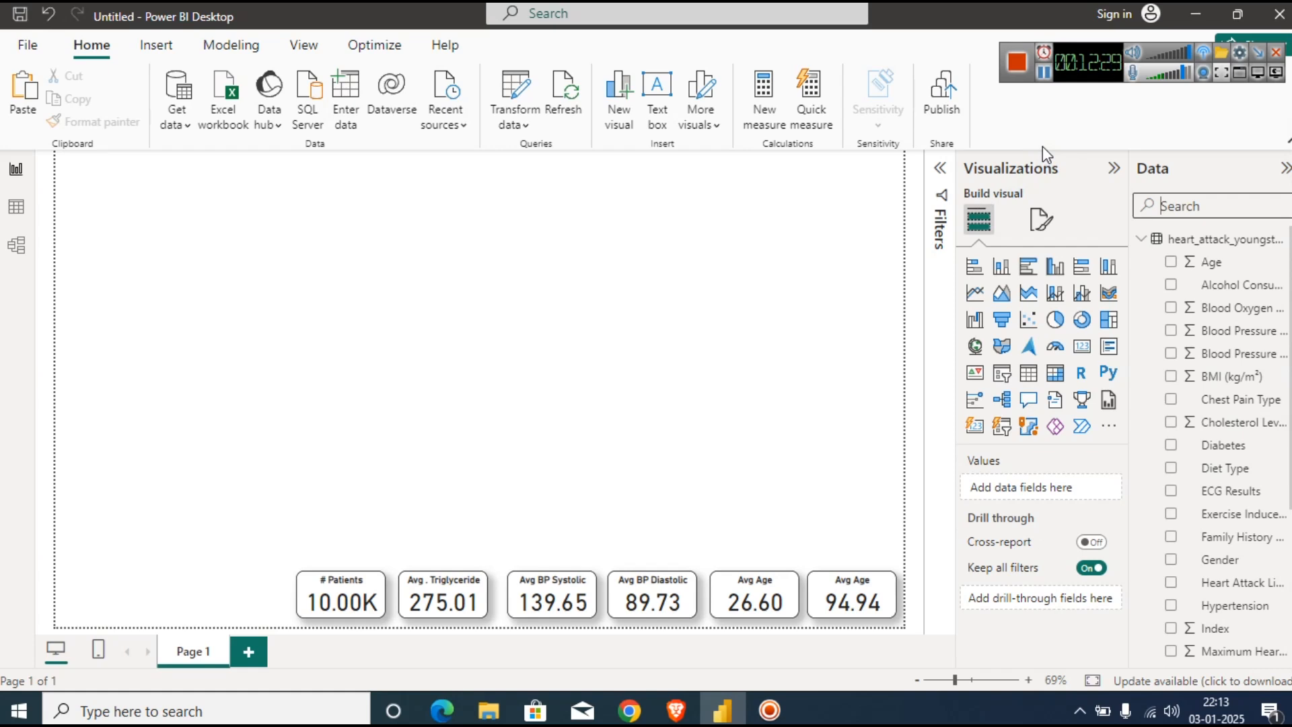
click(1044, 73)
click(1044, 73)
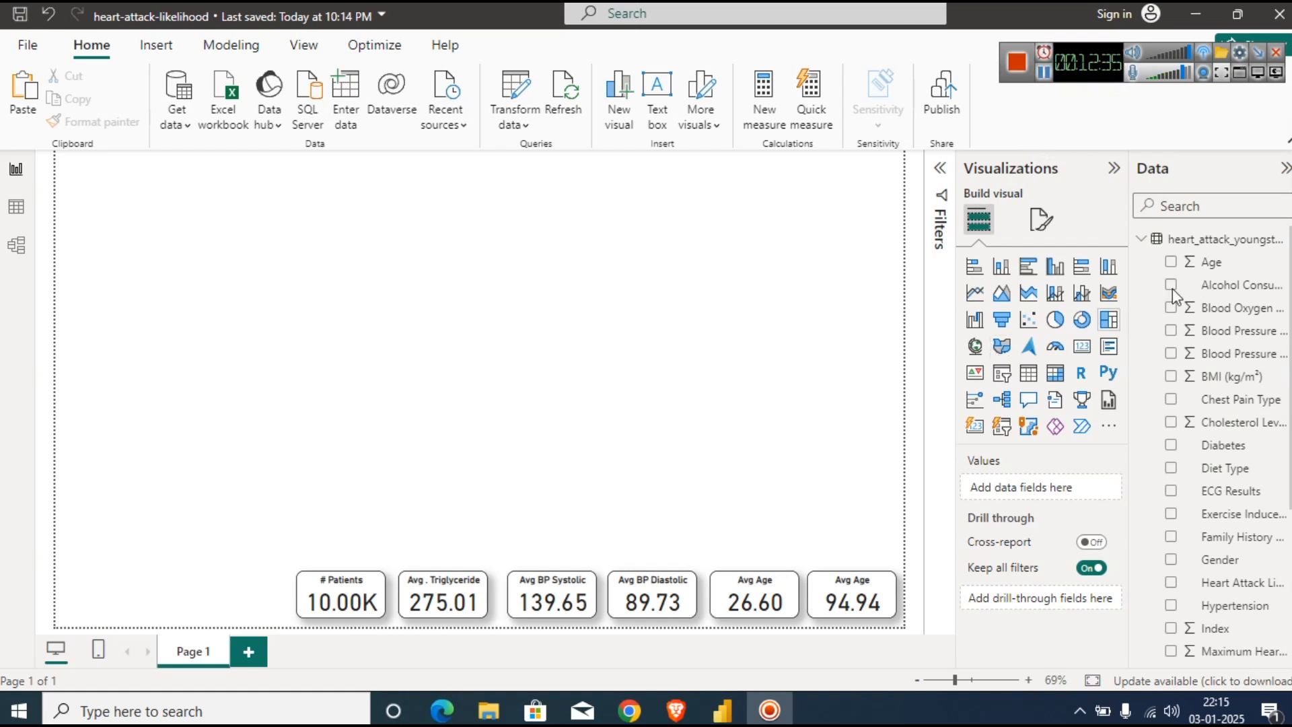
Add a donut chart and place it above the last two cards, narrowed to their combined width and reduced in height.
click(1081, 320)
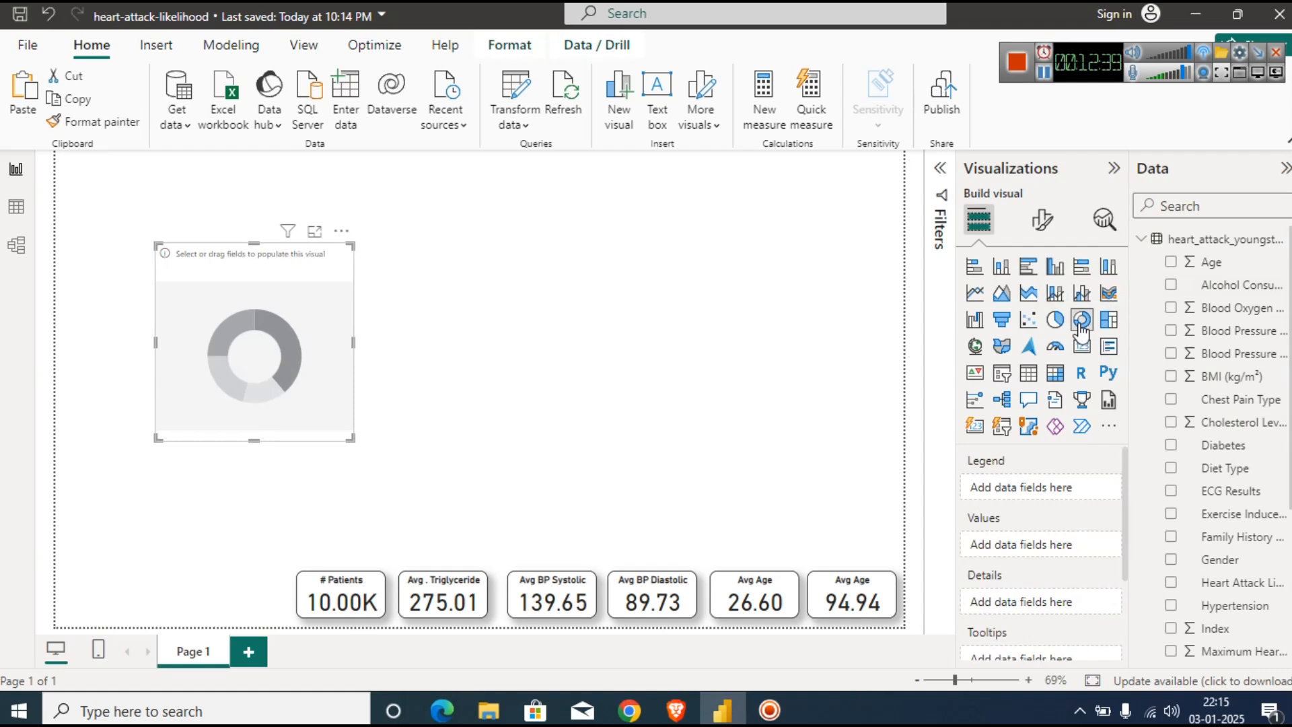
drag(404, 378, 864, 497)
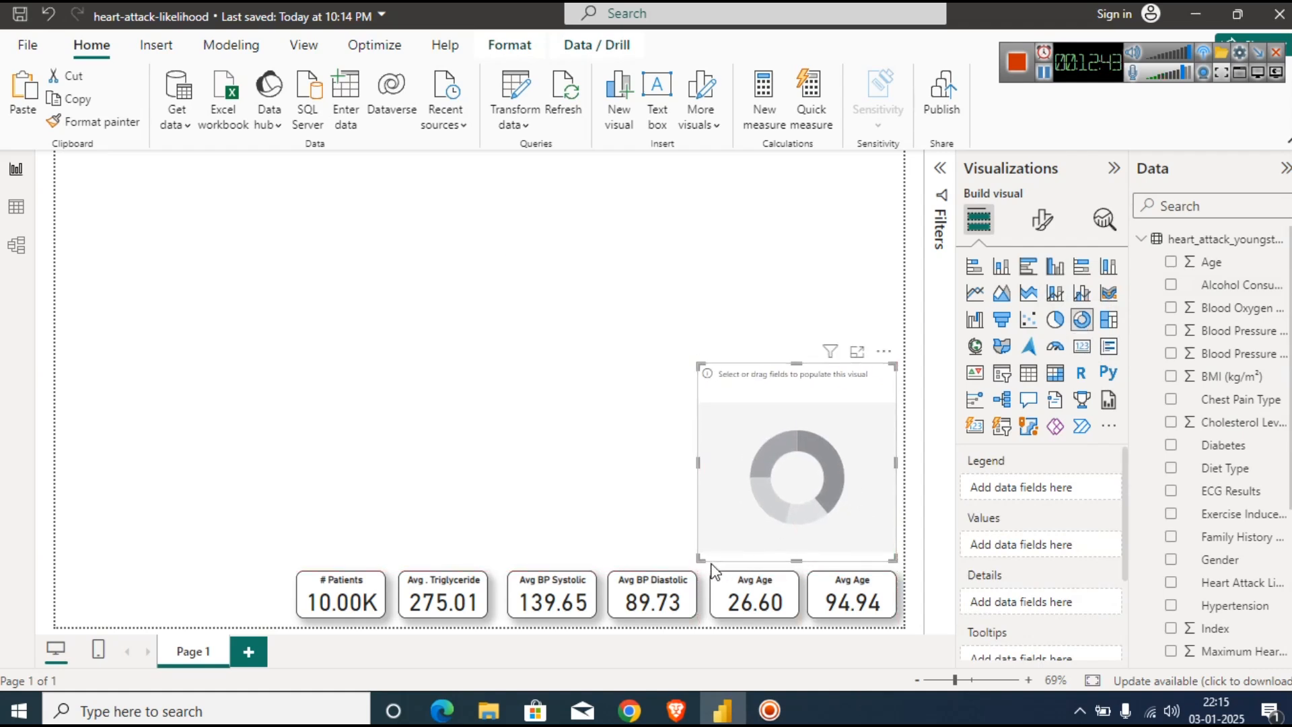
mouse_move(699, 561)
mouse_down()
mouse_move(725, 563)
mouse_move(713, 561)
mouse_up()
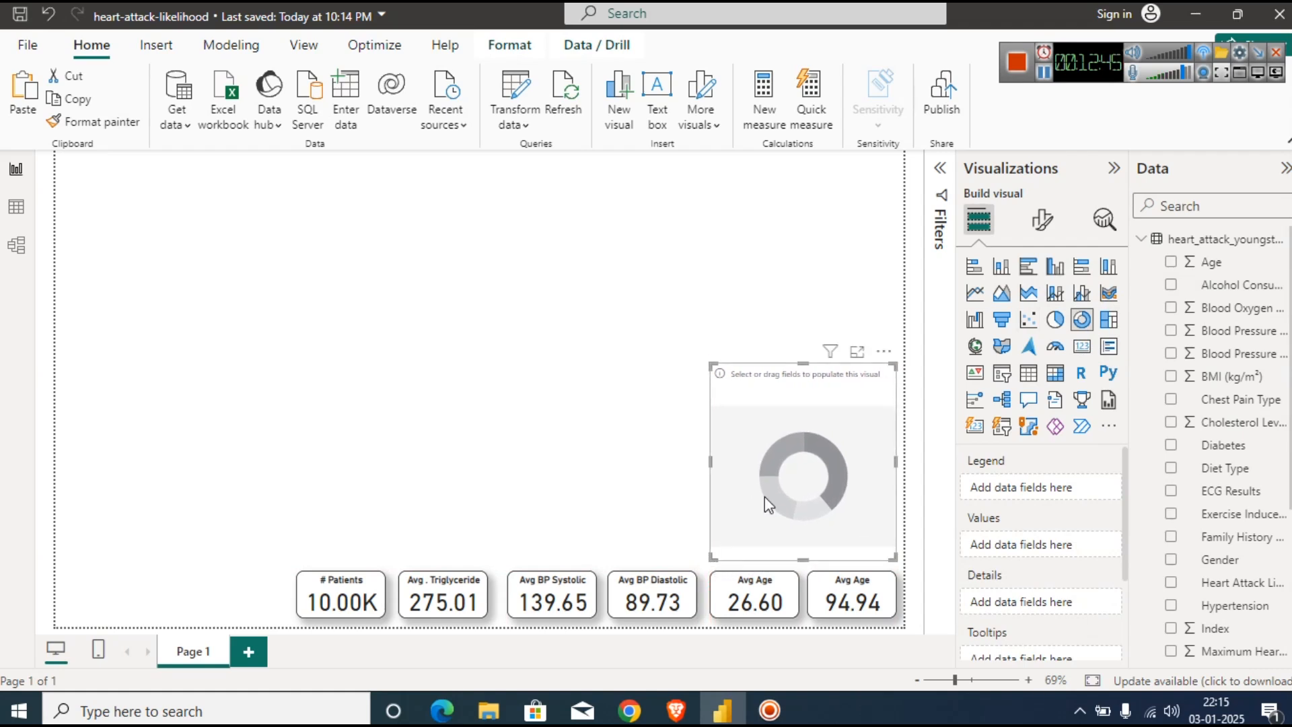
drag(803, 368, 804, 442)
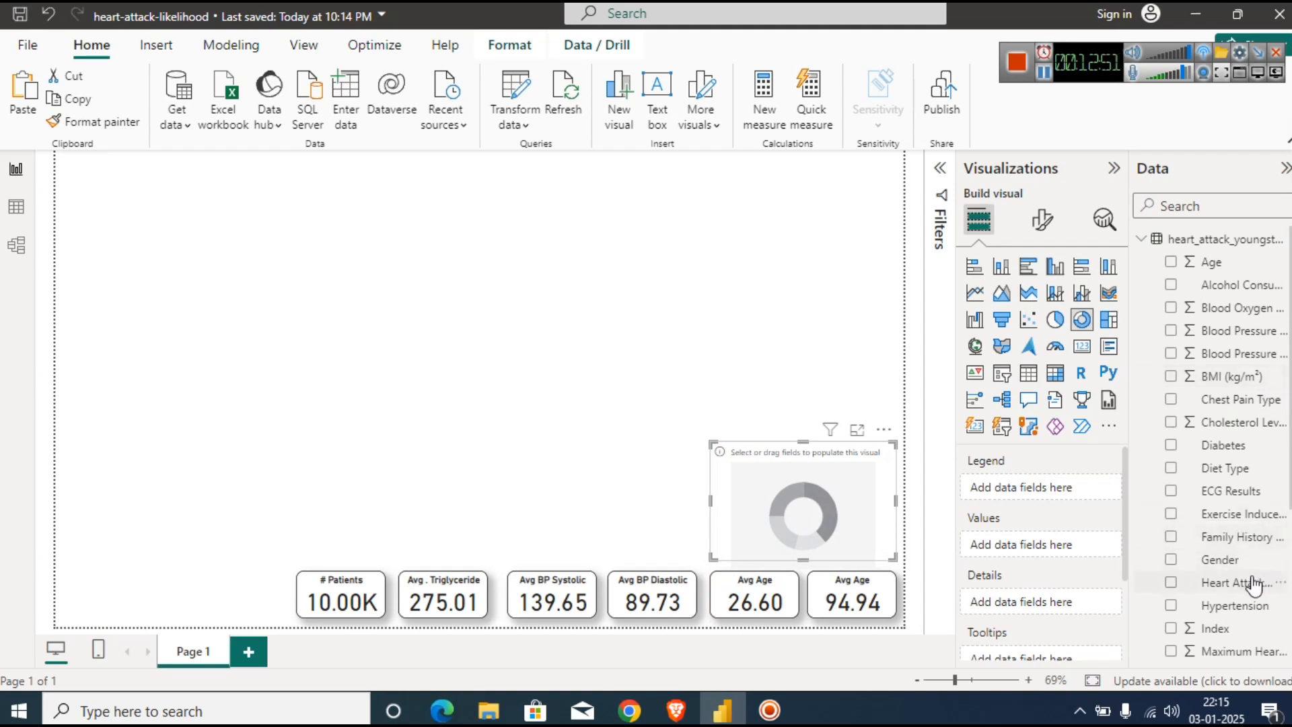
Set the donut chart's legend to Heart Attack Likelihood and its values to Index, aggregated as Count (Distinct).
drag(1249, 583, 1041, 491)
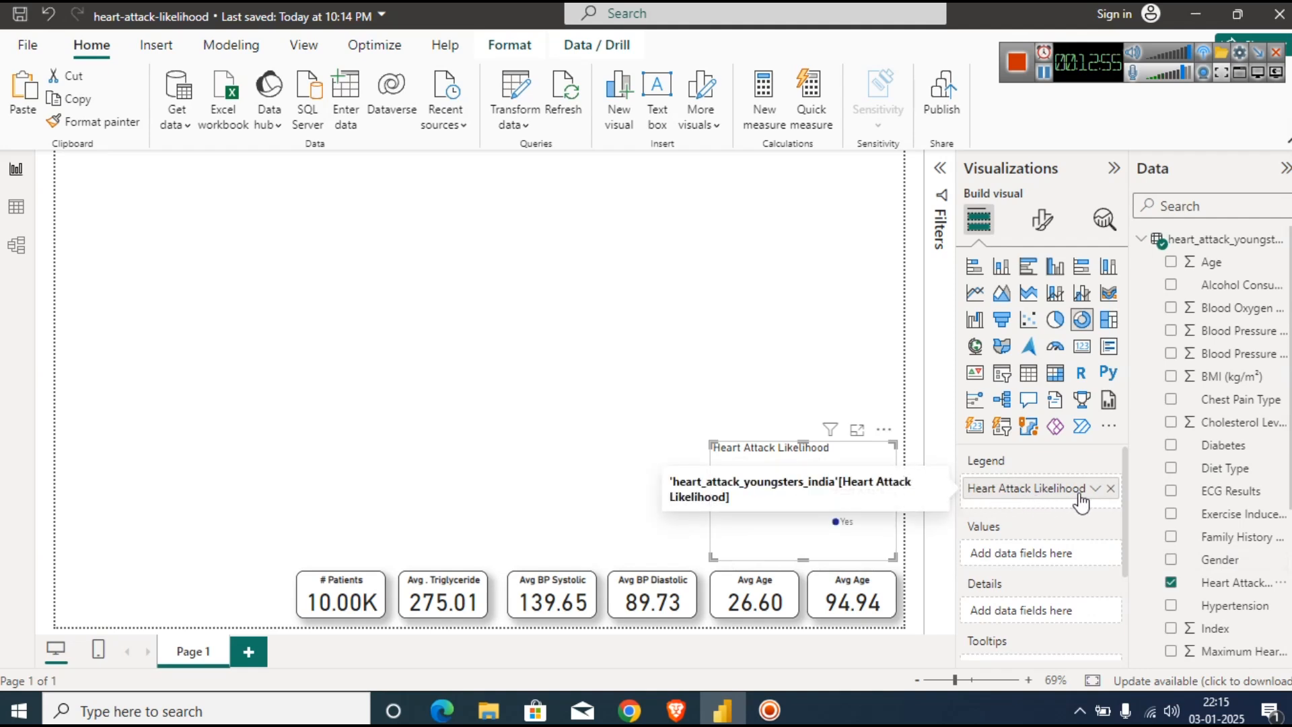
scroll(1244, 538, down, 5)
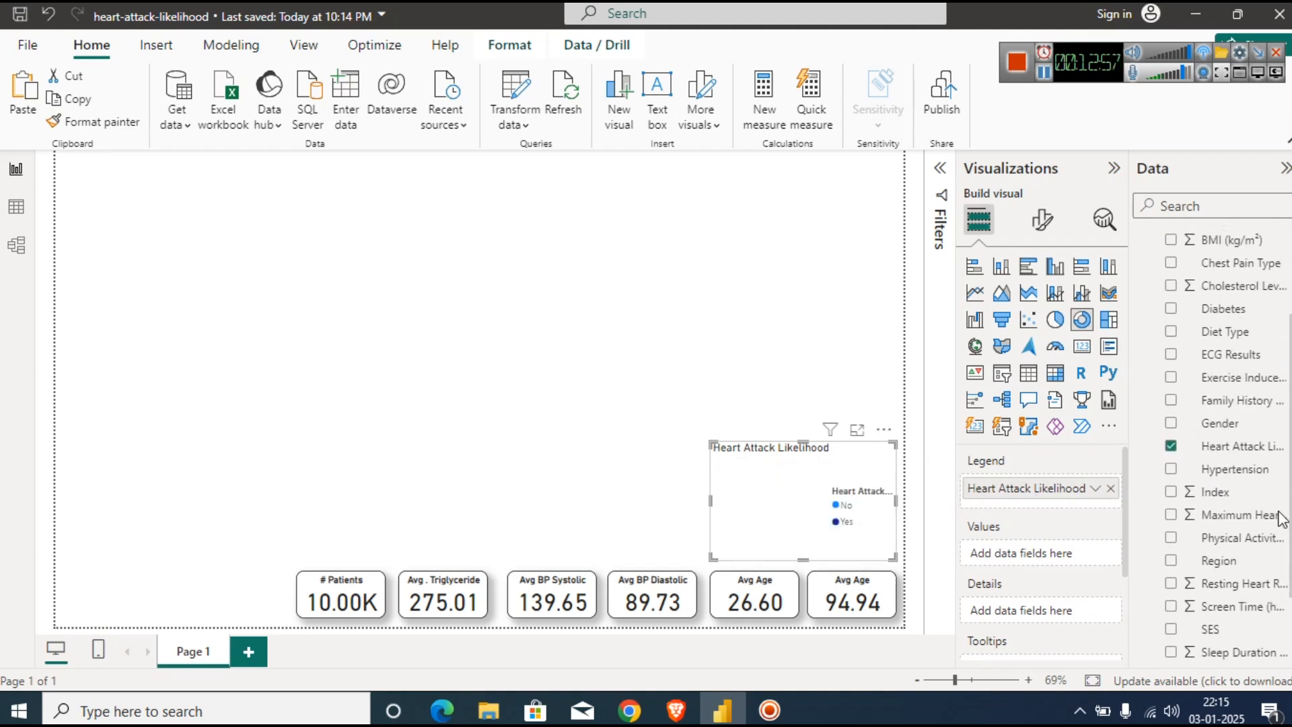
scroll(1228, 444, up, 5)
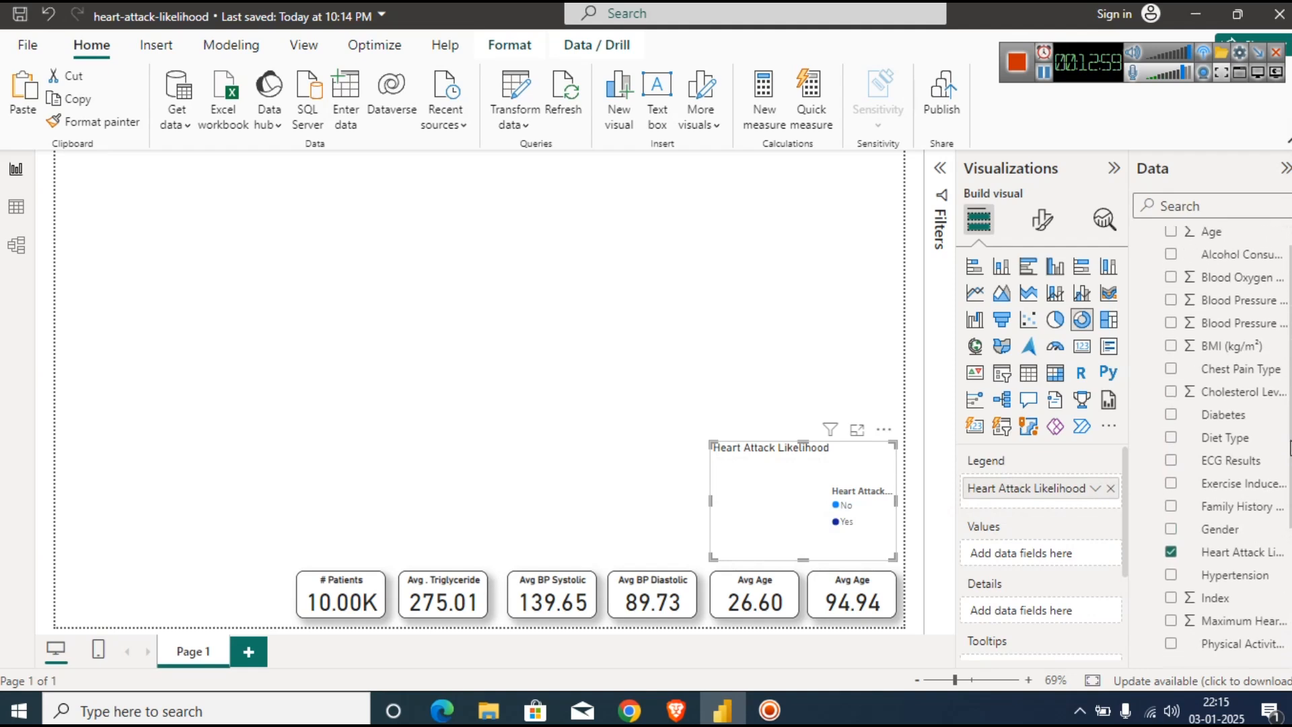
scroll(1284, 533, down, 7)
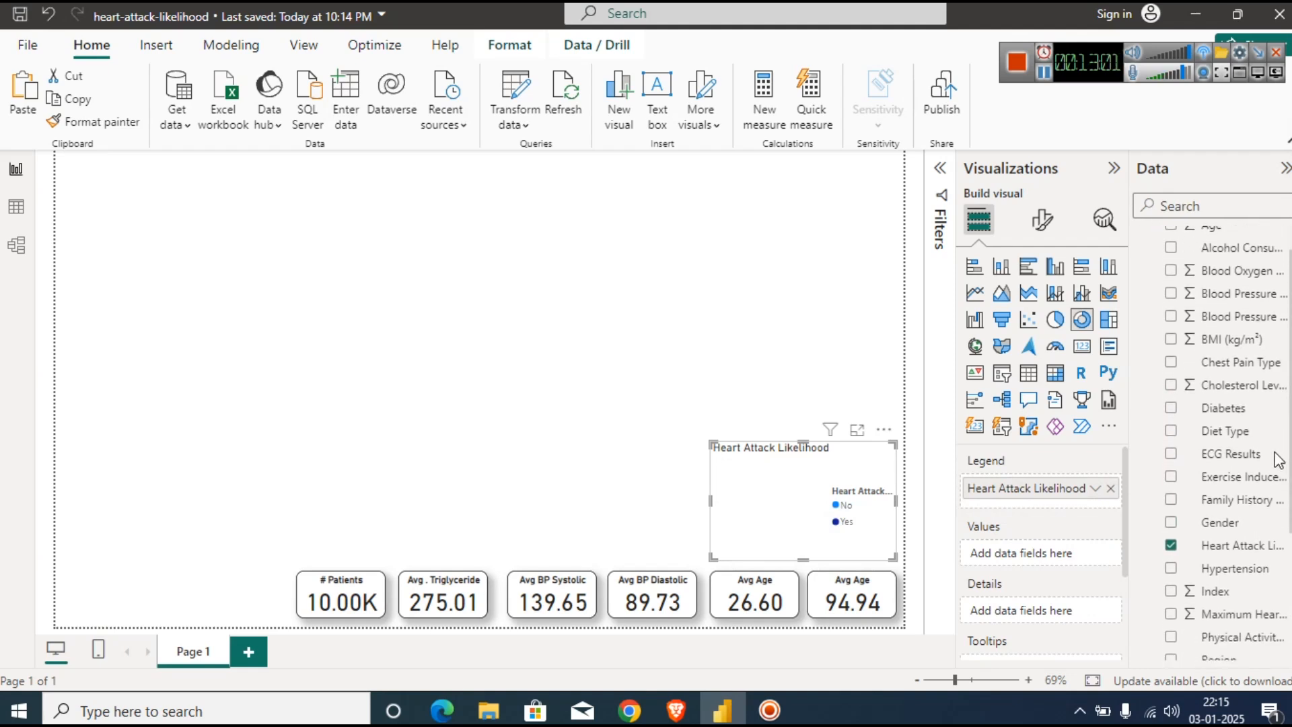
scroll(1283, 532, down, 5)
scroll(1285, 511, up, 7)
drag(1216, 513, 1045, 557)
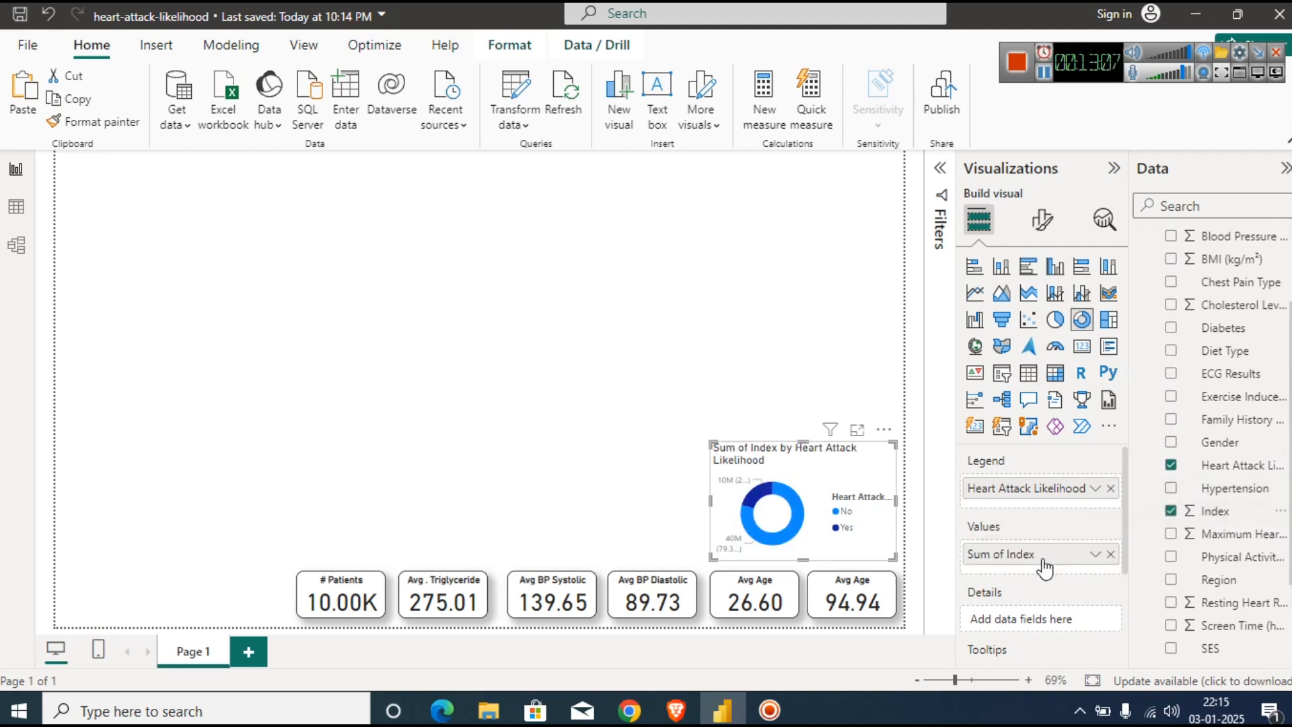
click(1096, 556)
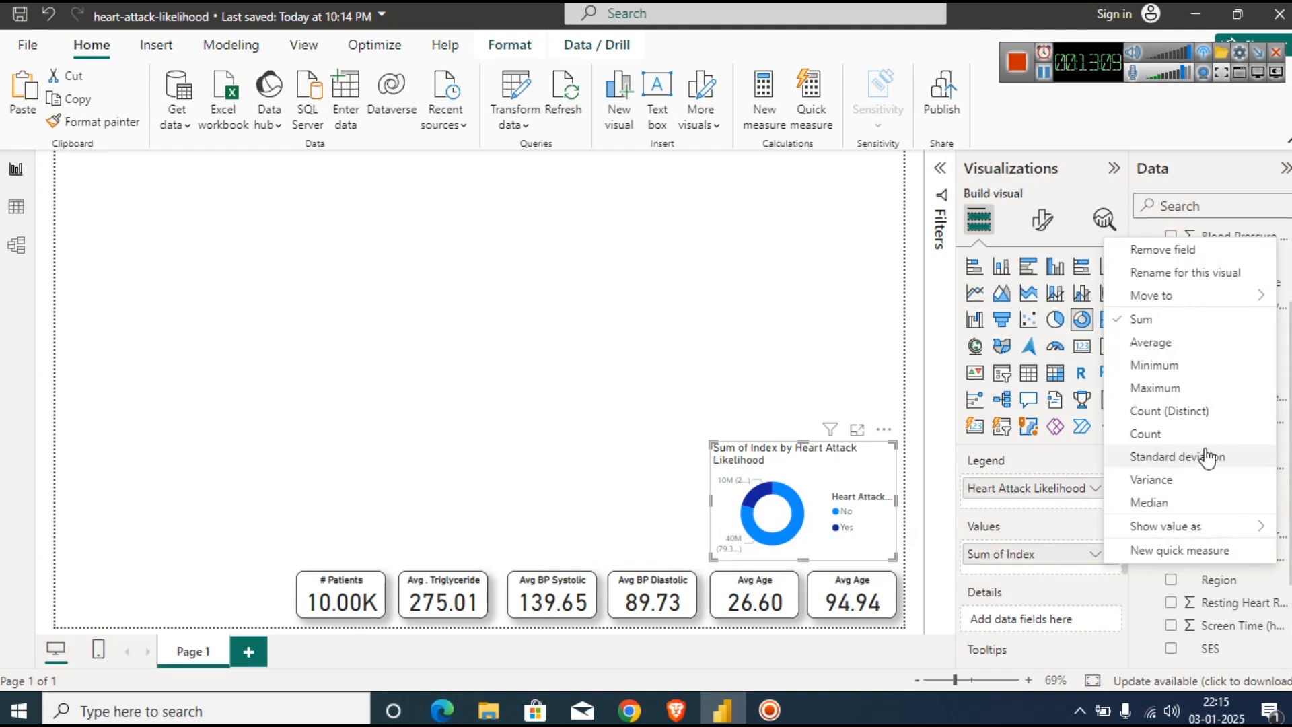
click(1199, 412)
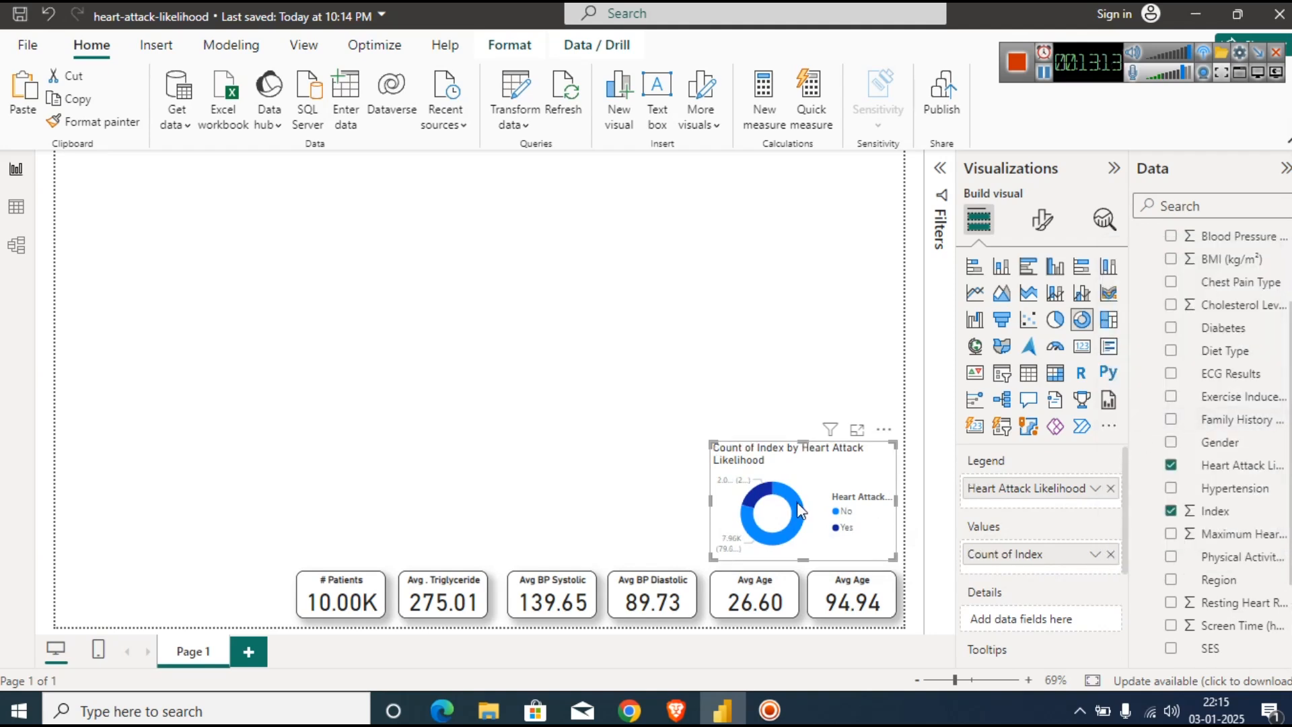
Set the donut chart's legend position to Bottom center and make the chart slightly taller by raising its upper edge.
mouse_move(760, 505)
mouse_move(795, 533)
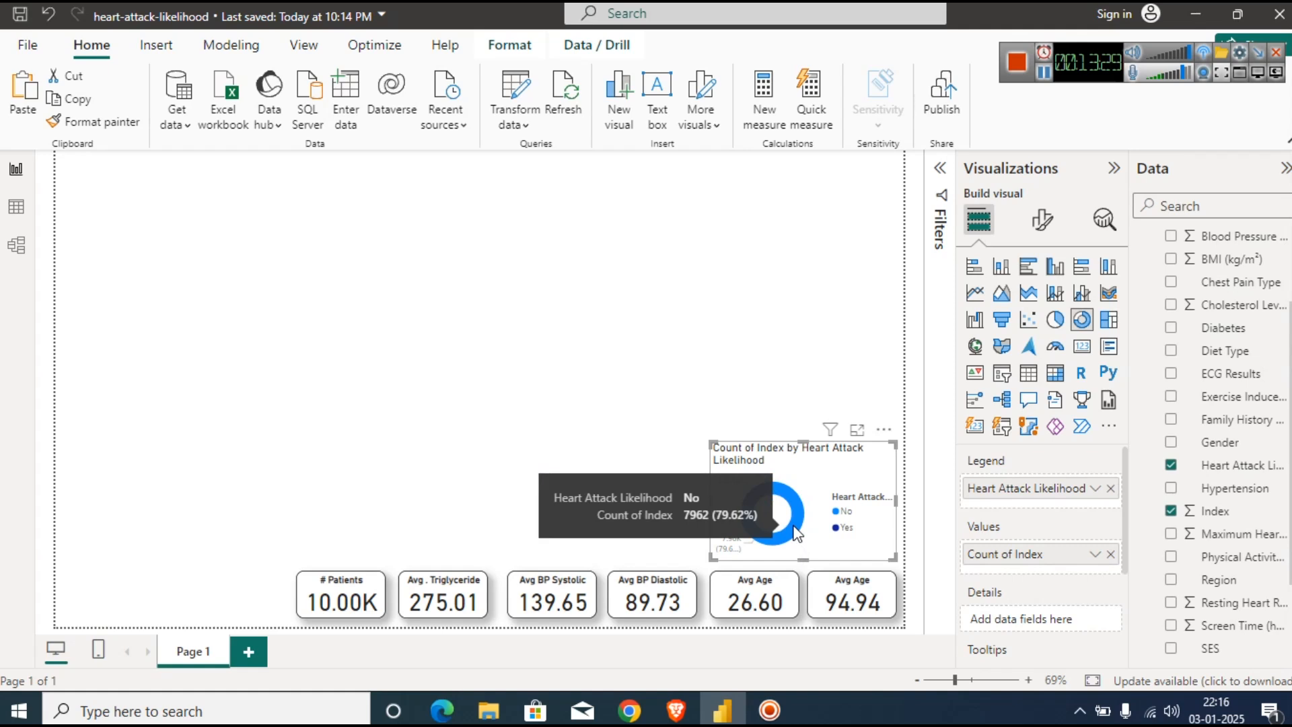
click(1041, 220)
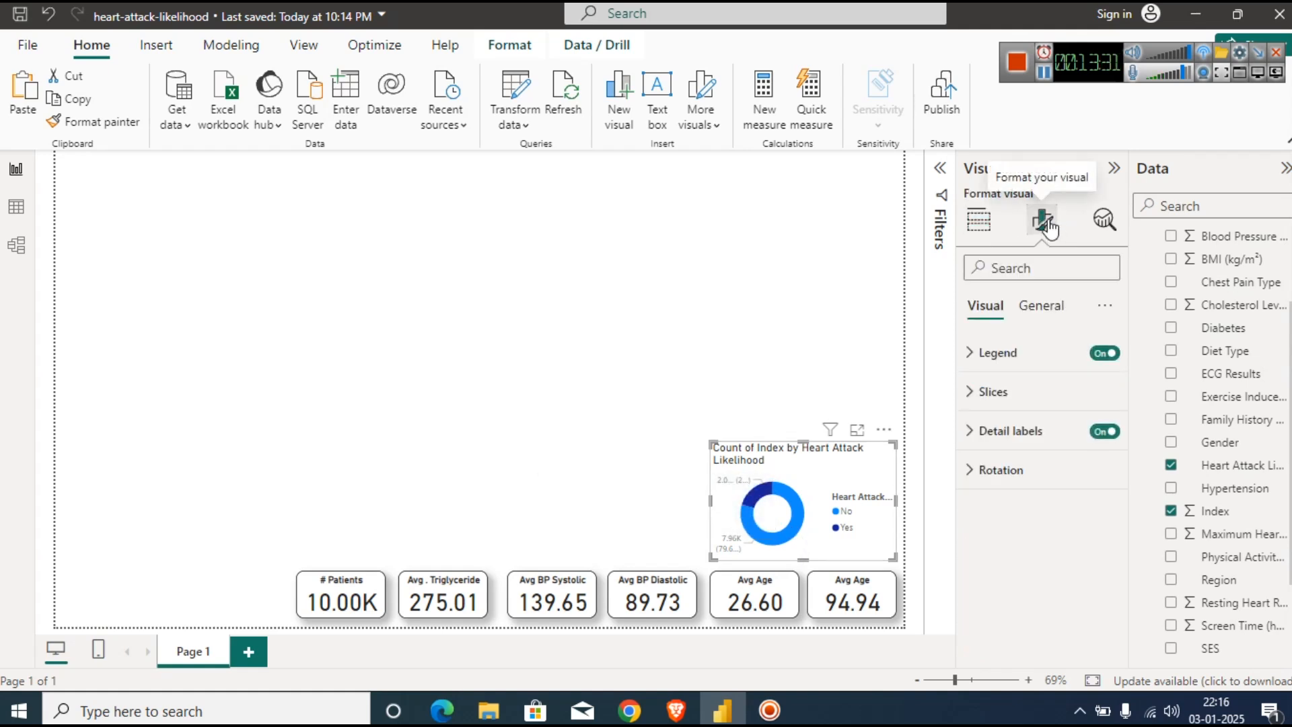
click(990, 354)
click(1028, 448)
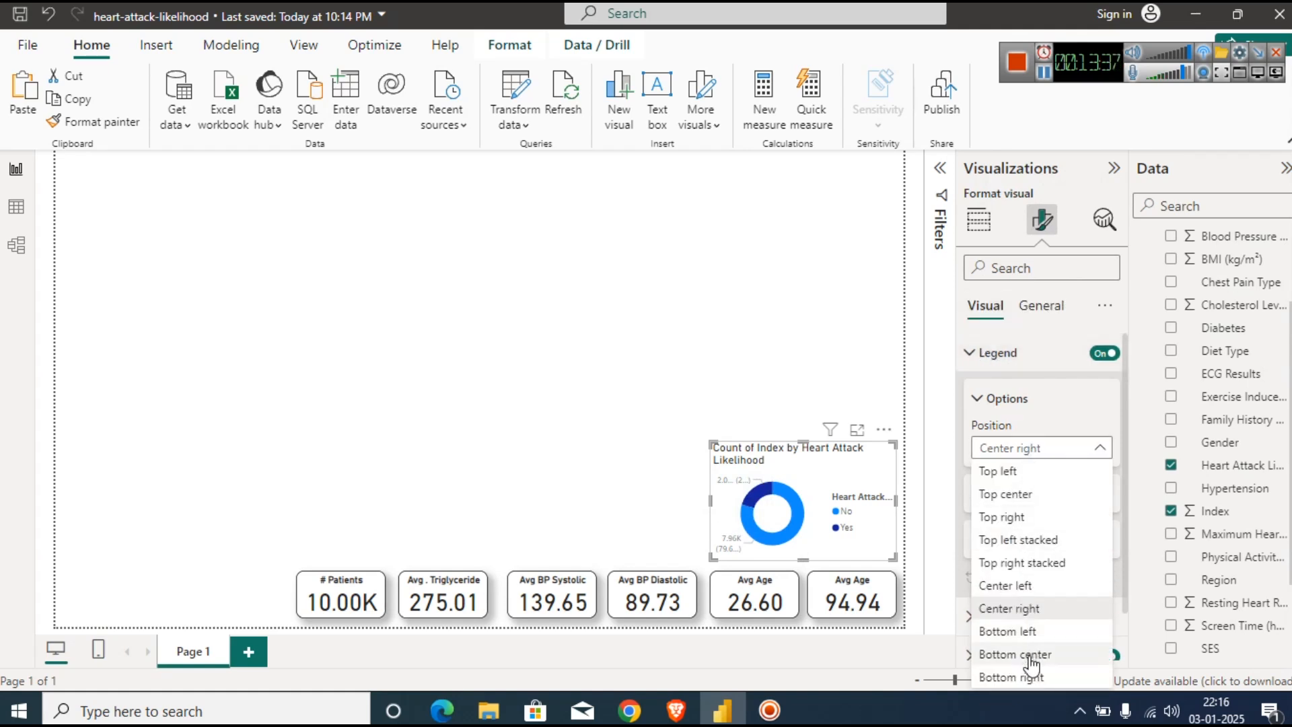
click(1031, 654)
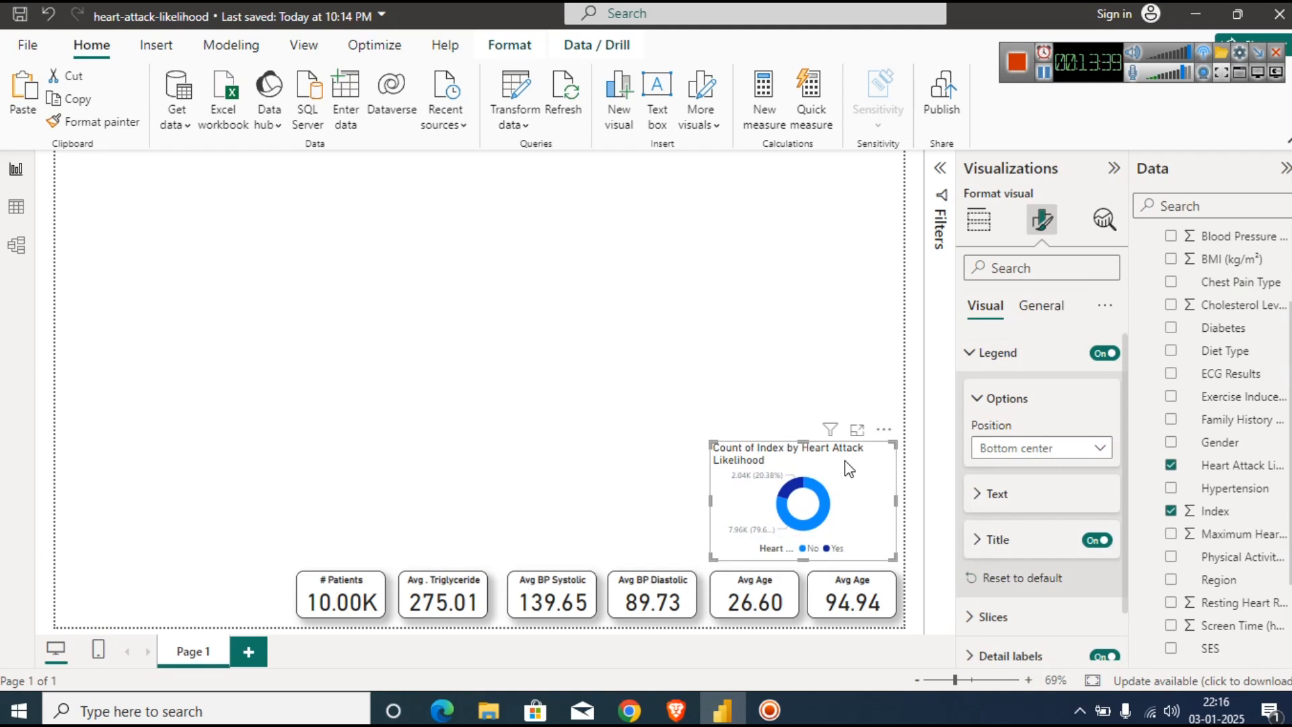
drag(804, 443, 808, 422)
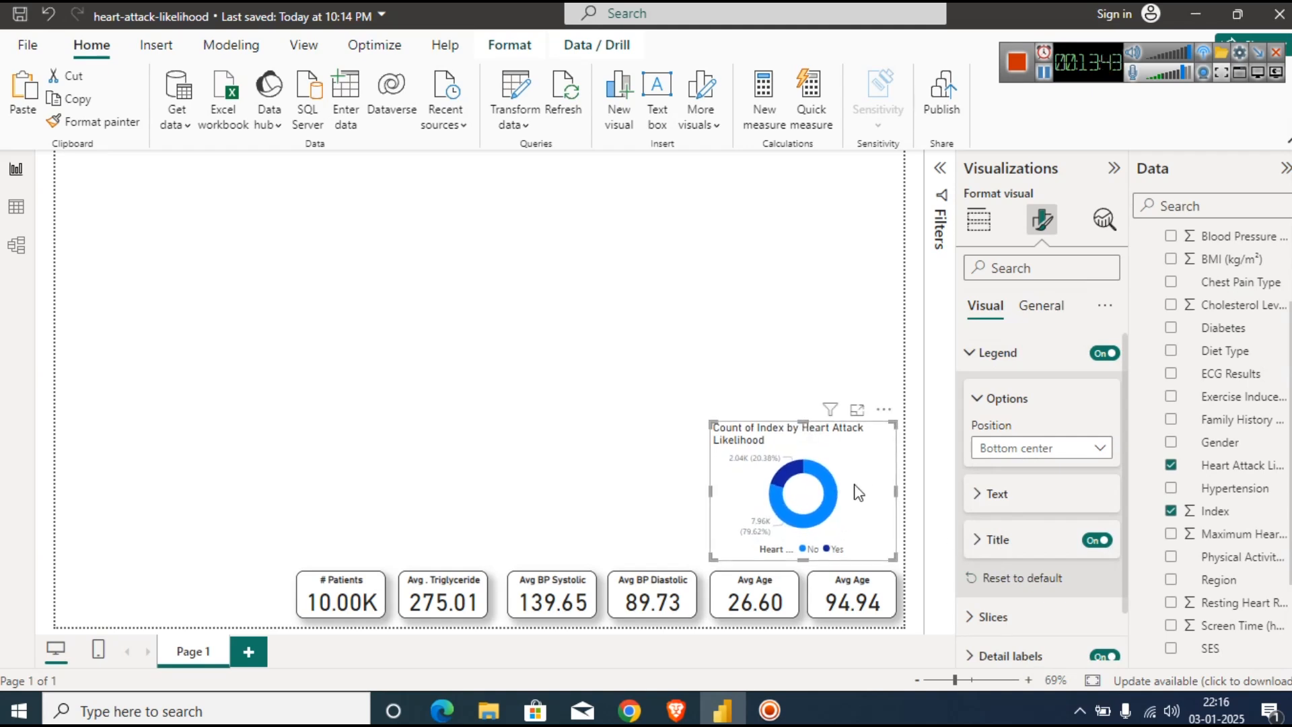
Make the donut chart's legend text bold and check the legend title options.
click(995, 496)
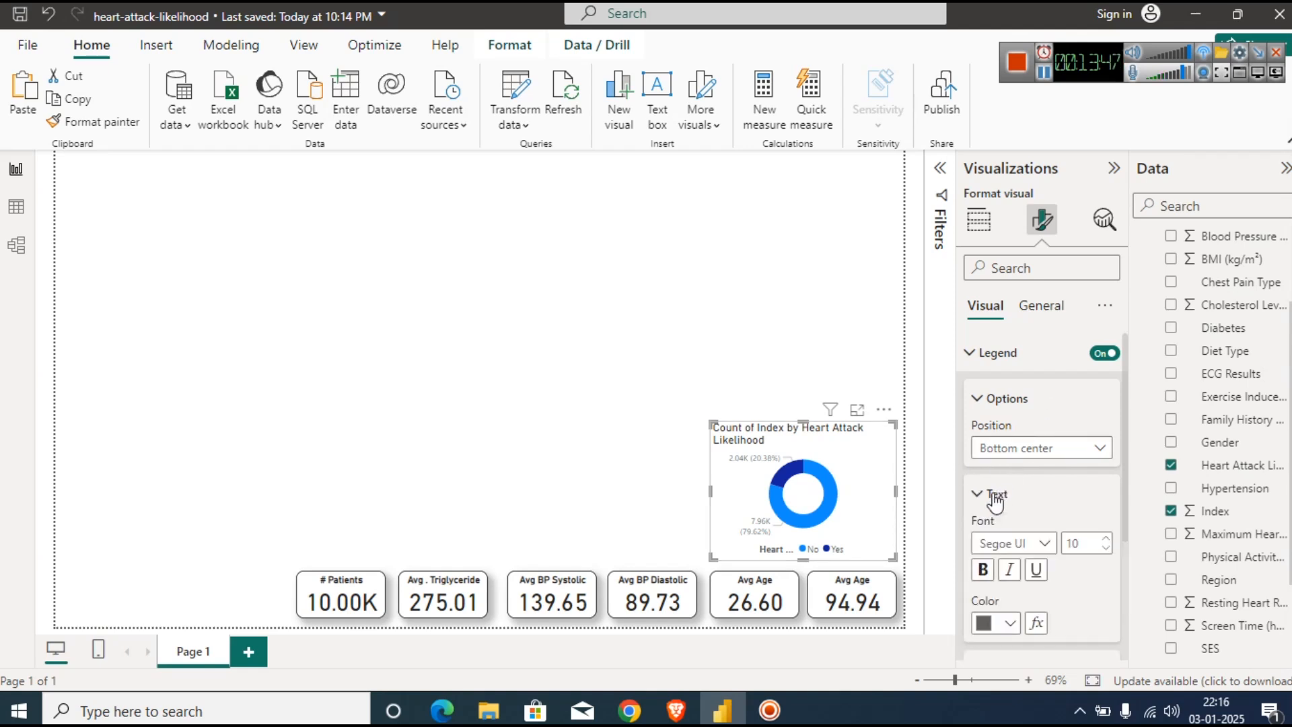
click(983, 570)
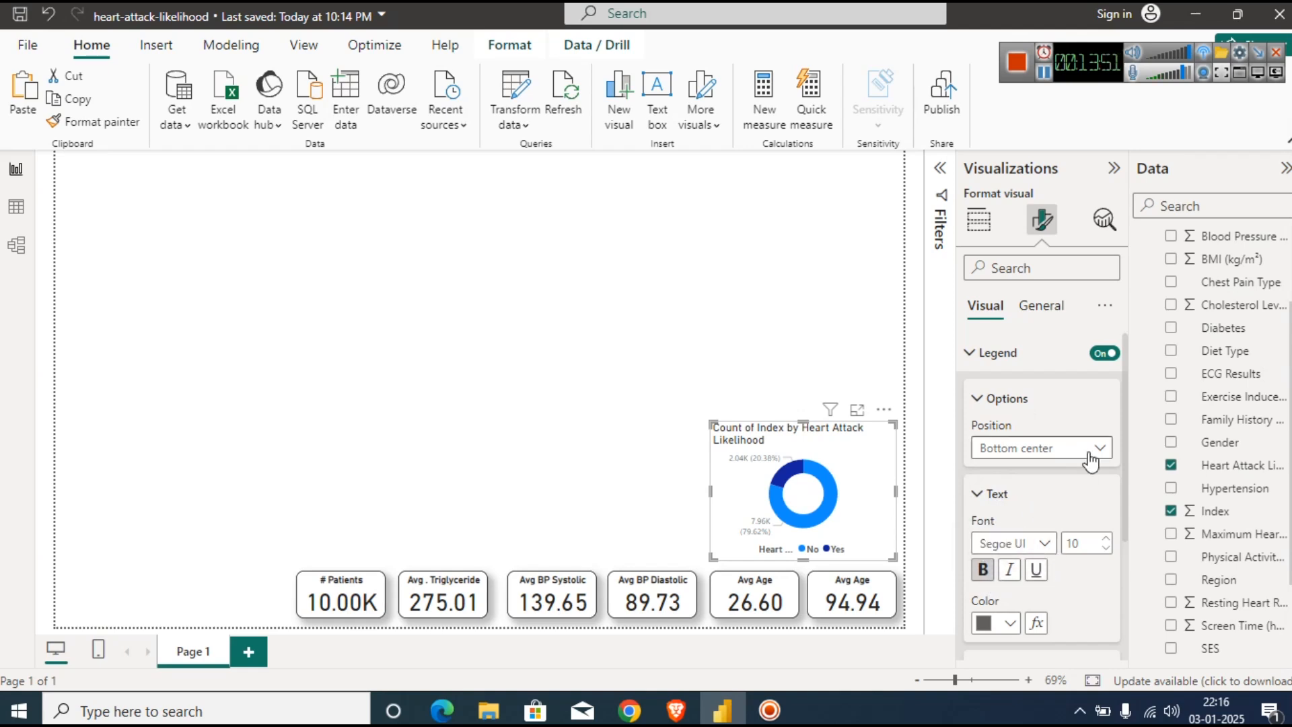
drag(1125, 411, 1097, 546)
click(983, 496)
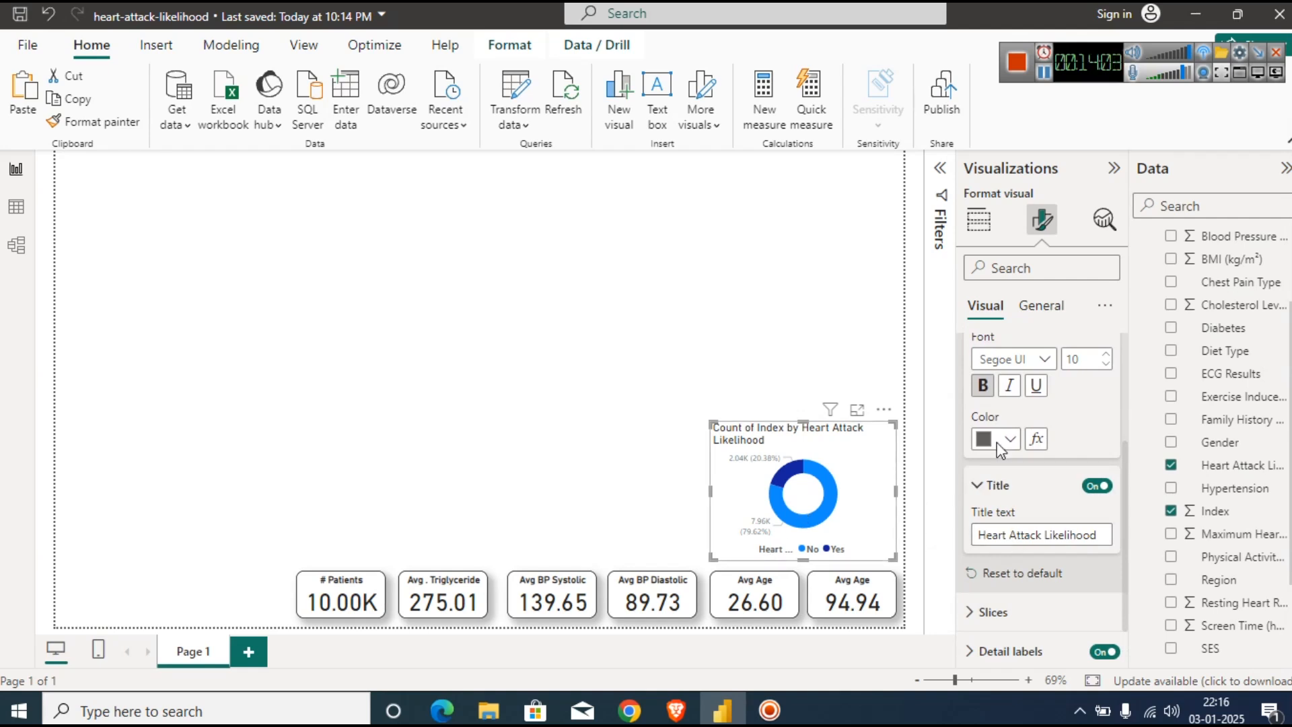
Shorten the donut chart's title to "Heart Attack Likelihood" by removing the "Count of Index by" wording.
click(1050, 306)
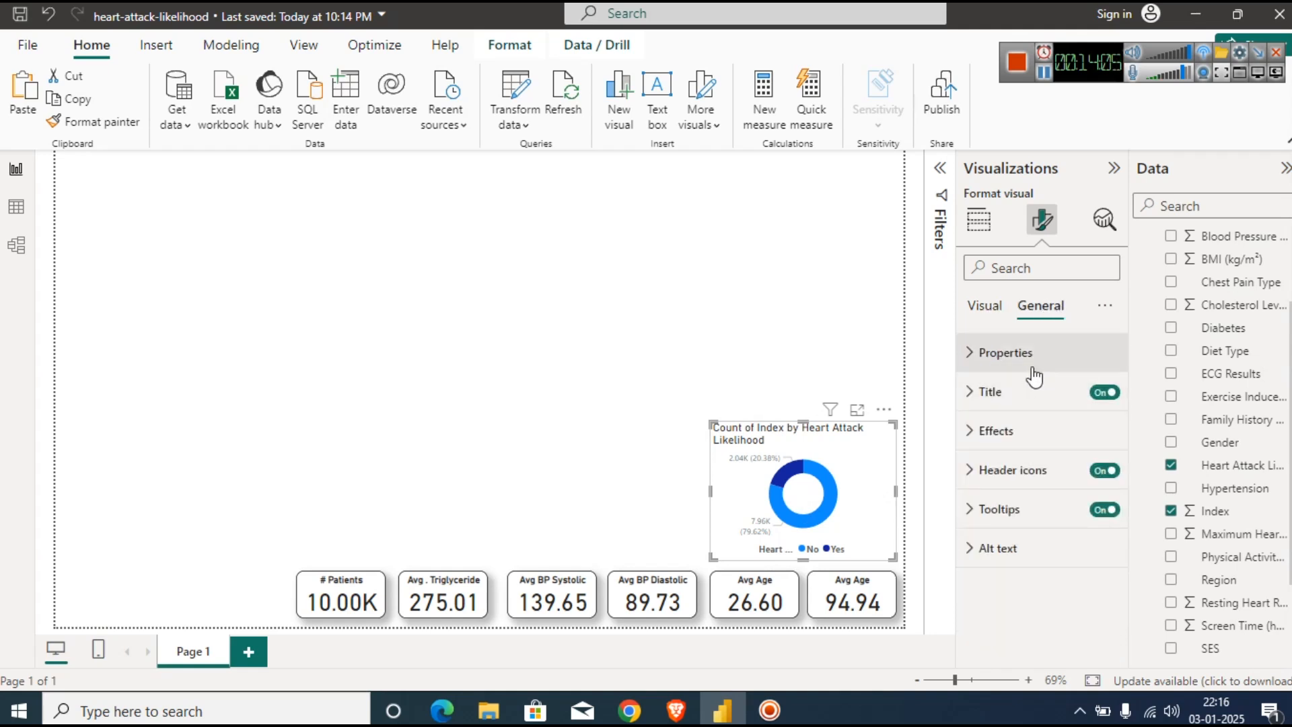
click(996, 391)
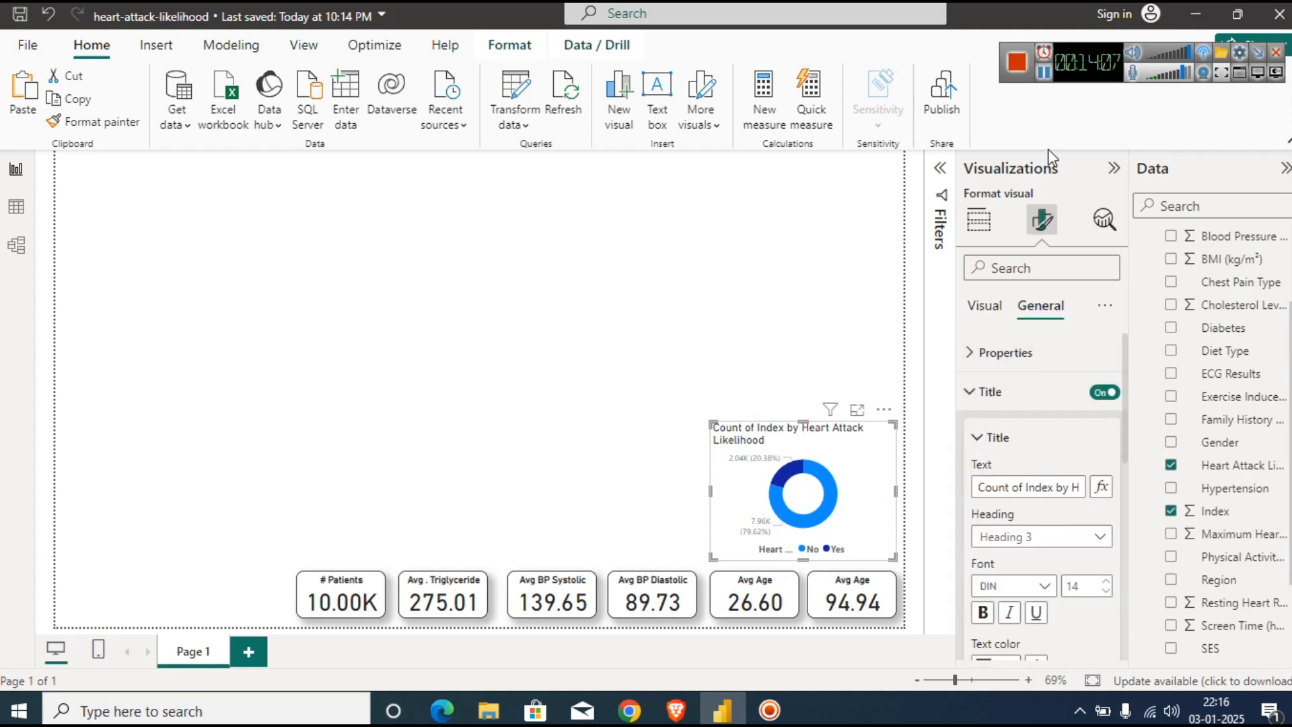
triple_click(1011, 479)
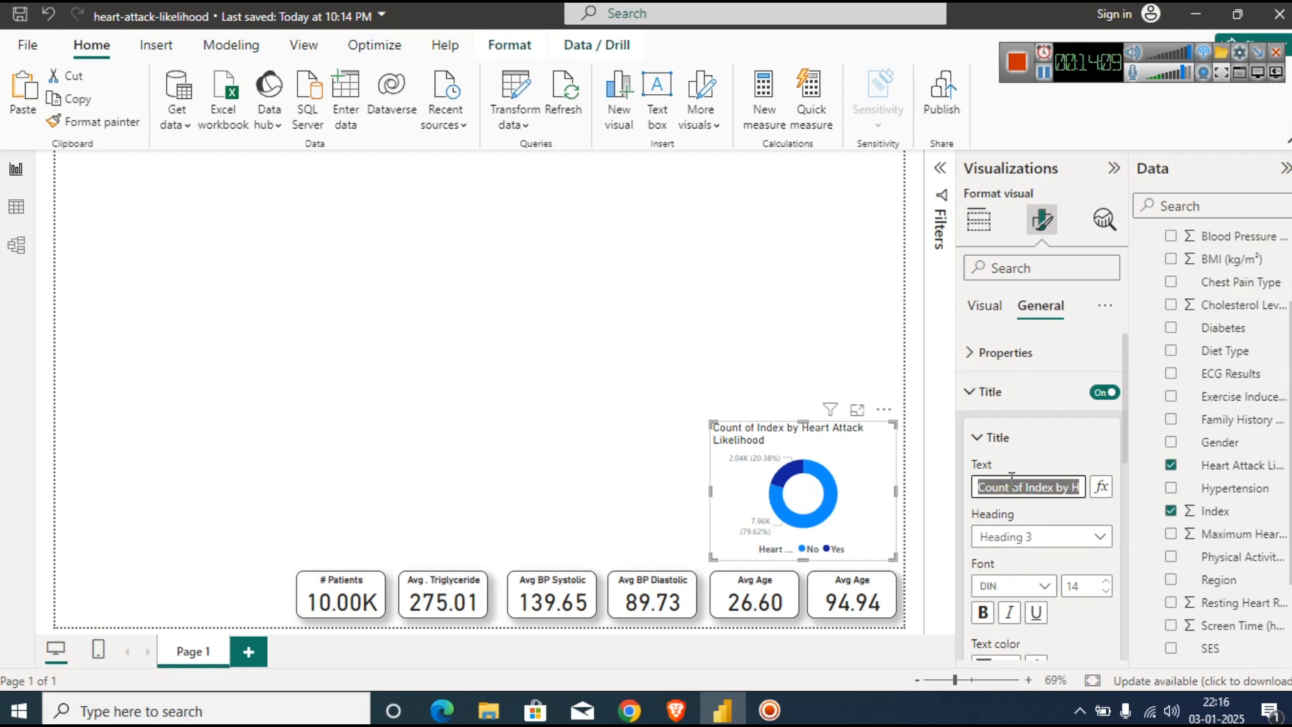
click(1059, 484)
triple_click(1060, 487)
key(Home)
key(shift+Right)
key(shift+Right)
key(shift+Right)
key(shift+Right)
key(shift+Right)
key(shift+Right)
key(shift+Right)
key(shift+Right)
key(shift+Right)
key(shift+Right)
key(shift+Right)
key(shift+Right)
key(shift+Right)
key(shift+Right)
key(shift+Right)
key(shift+Right)
key(shift+Right)
key(shift+Right)
key(shift+Right)
key(shift+Right)
key(BackSpace)
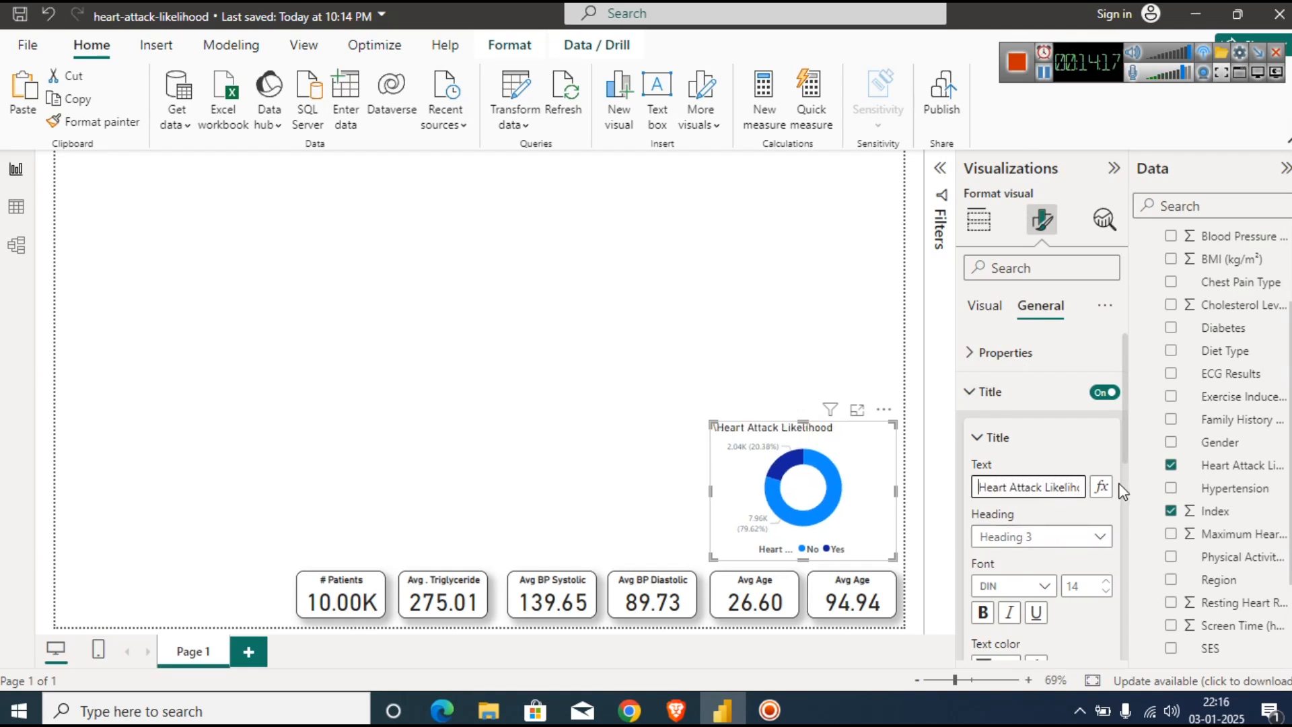
Centre and bold the donut chart's title and delete the stray backslash before "Heart Attack Likelihood".
drag(1127, 436, 1115, 511)
click(1011, 578)
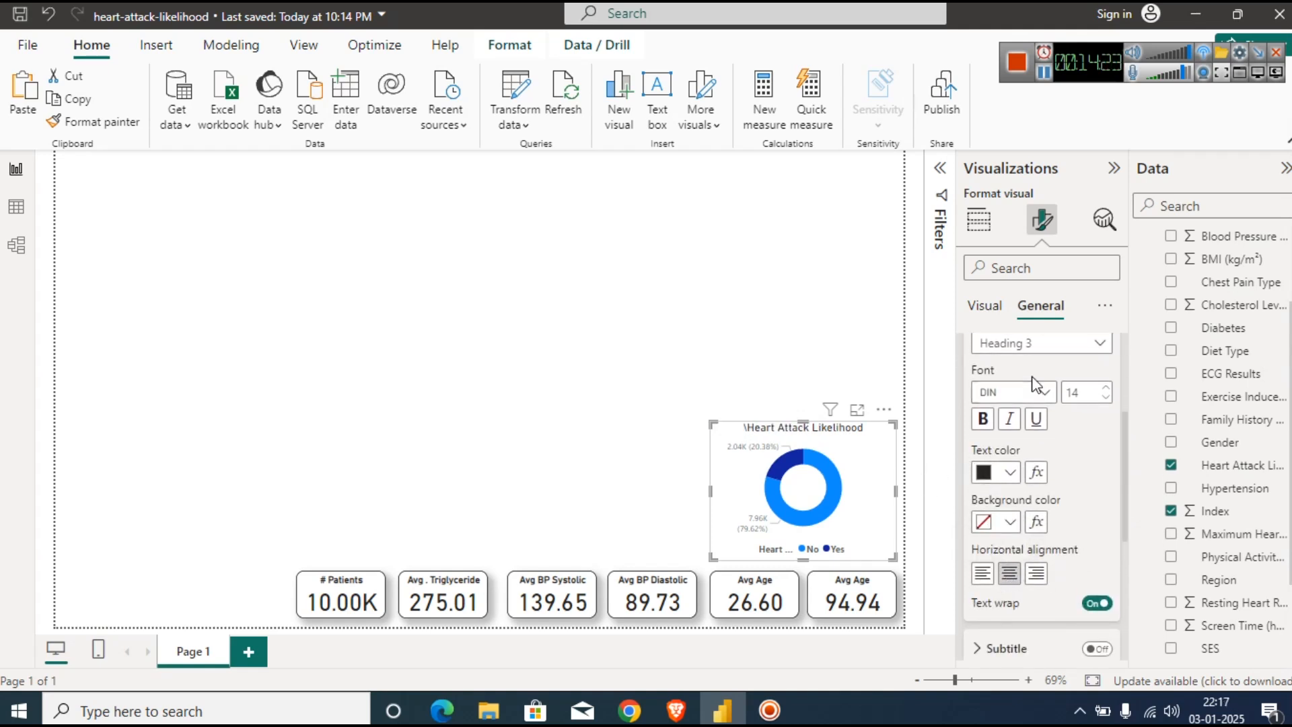
click(982, 418)
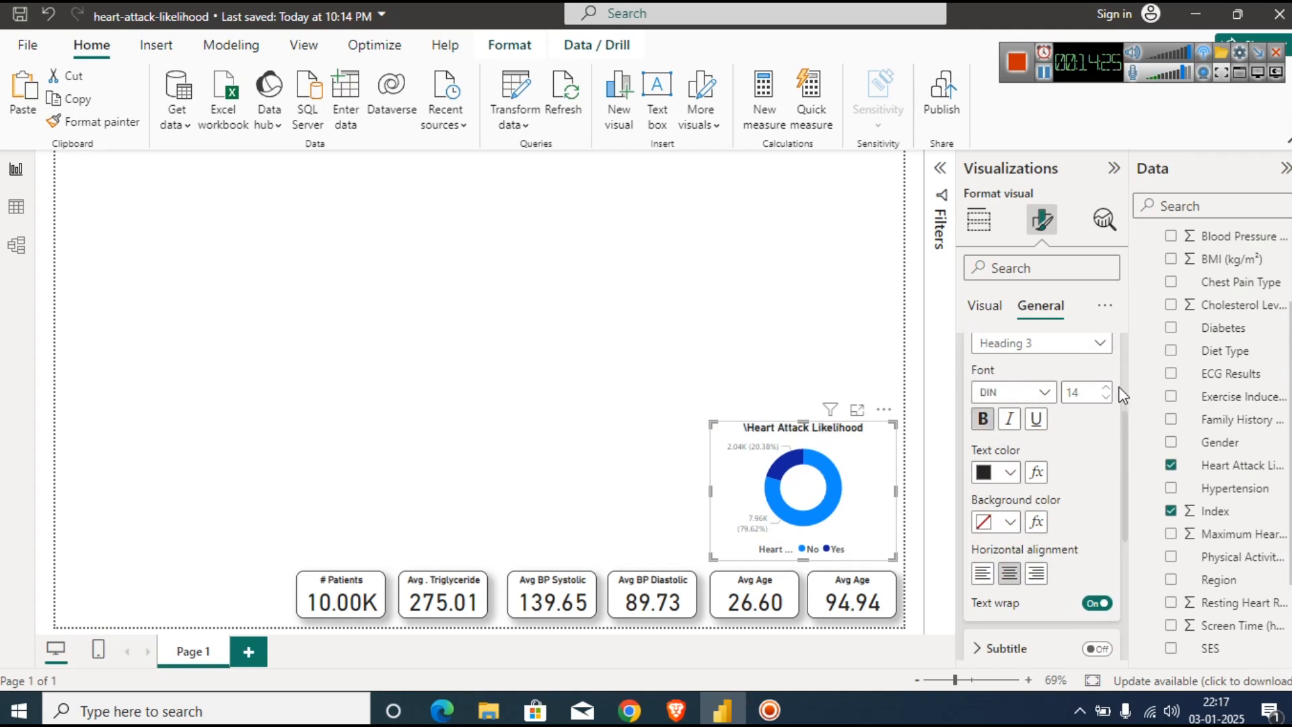
scroll(1122, 380, up, 3)
click(982, 488)
key(BackSpace)
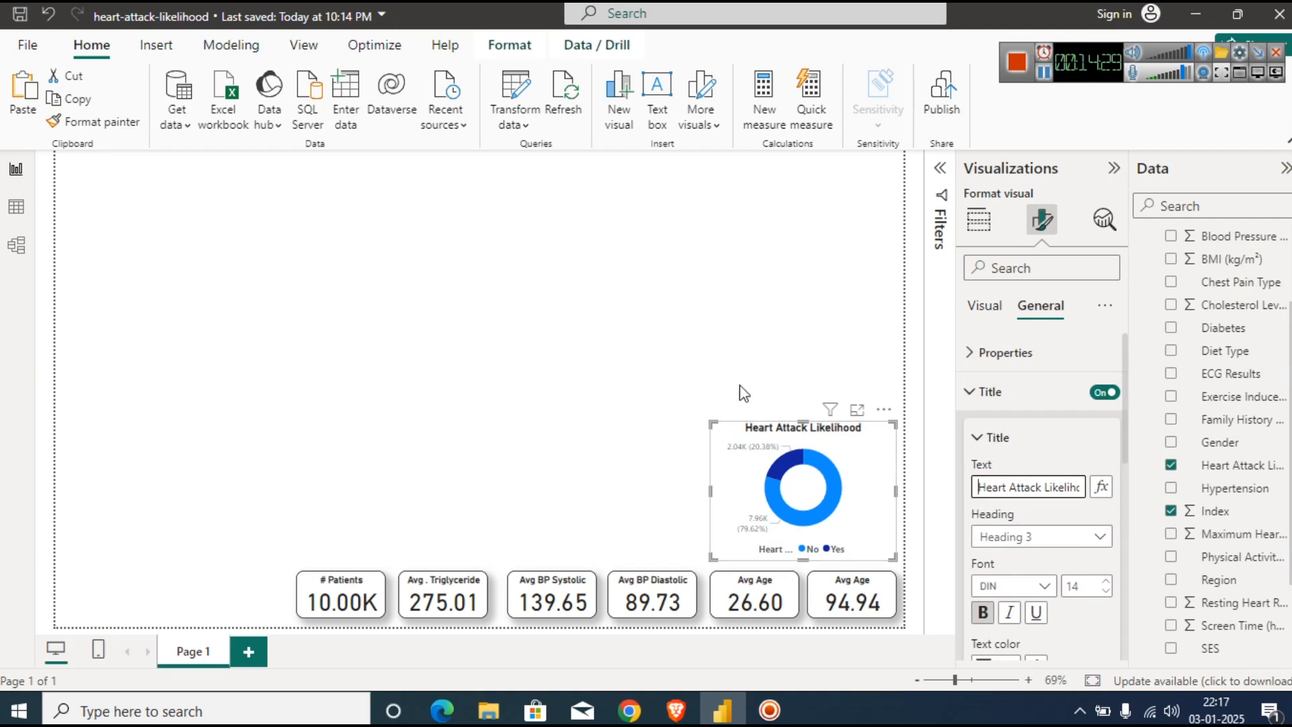
click(740, 387)
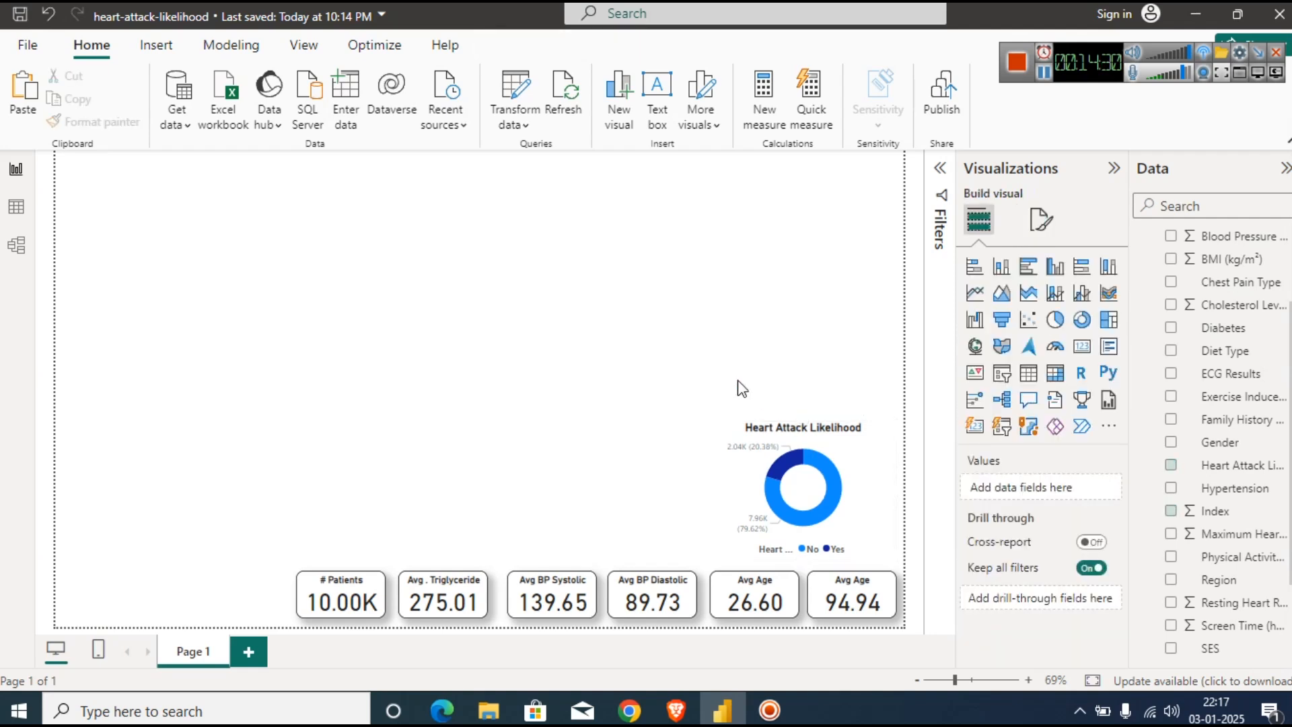
Give the donut chart a visual border with 12 px rounded corners and a shadow.
click(860, 456)
click(1043, 221)
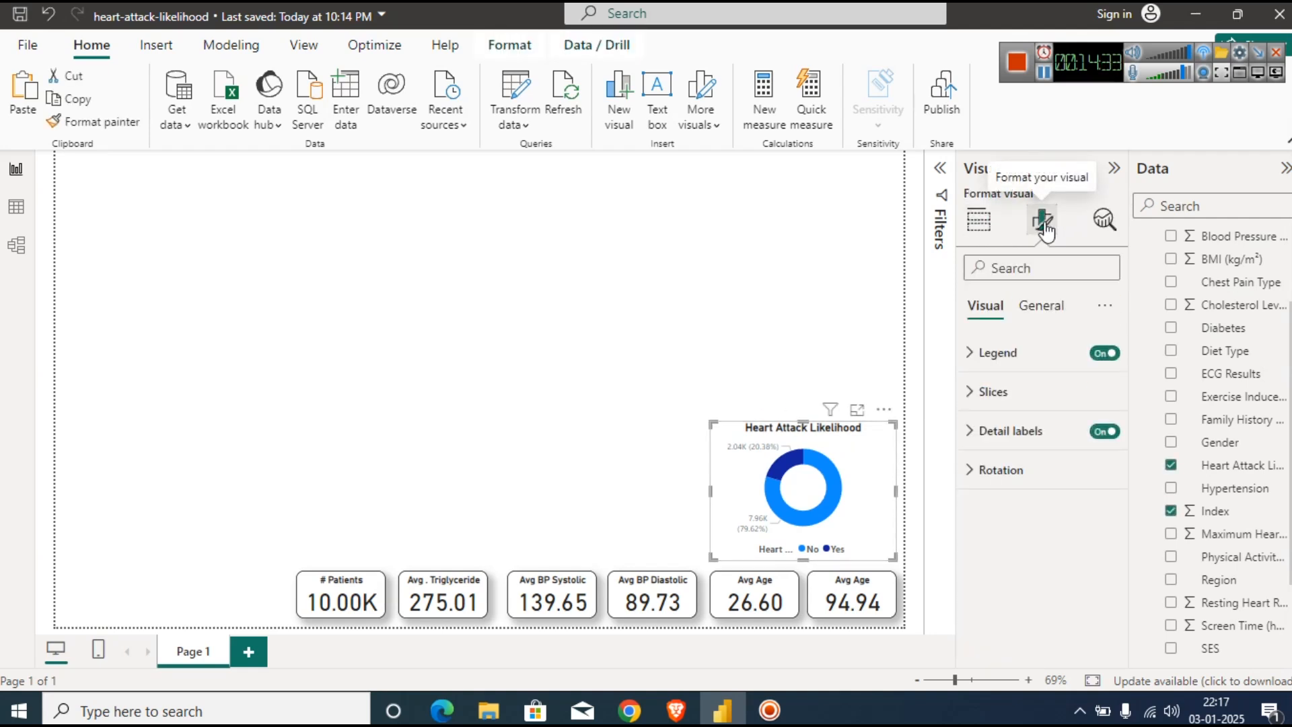
click(1041, 306)
click(1001, 432)
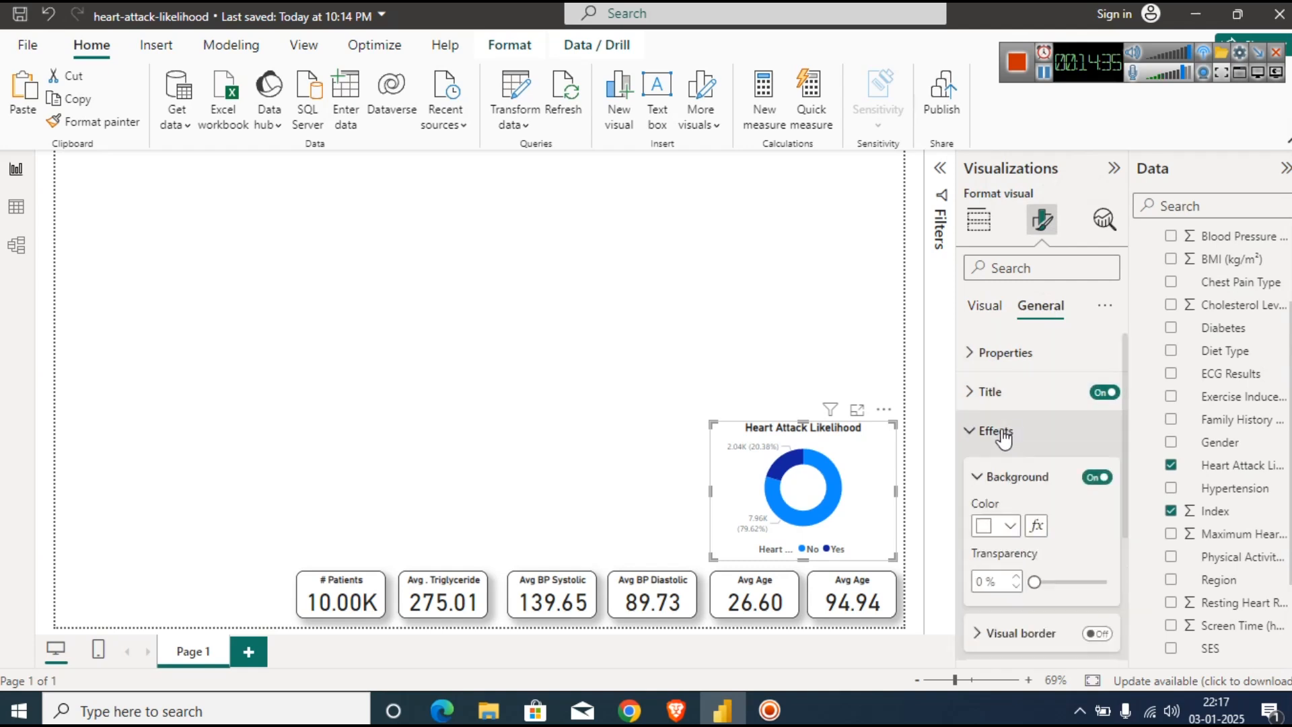
click(1095, 633)
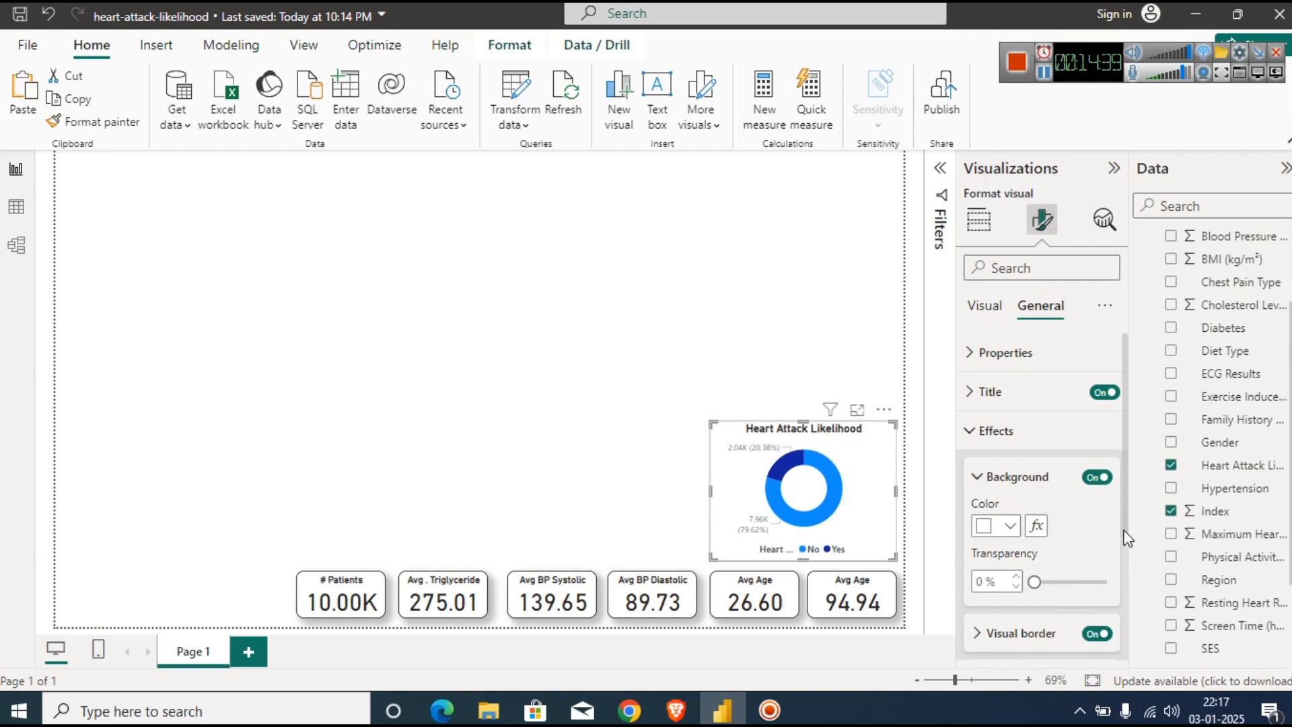
scroll(1124, 540, down, 2)
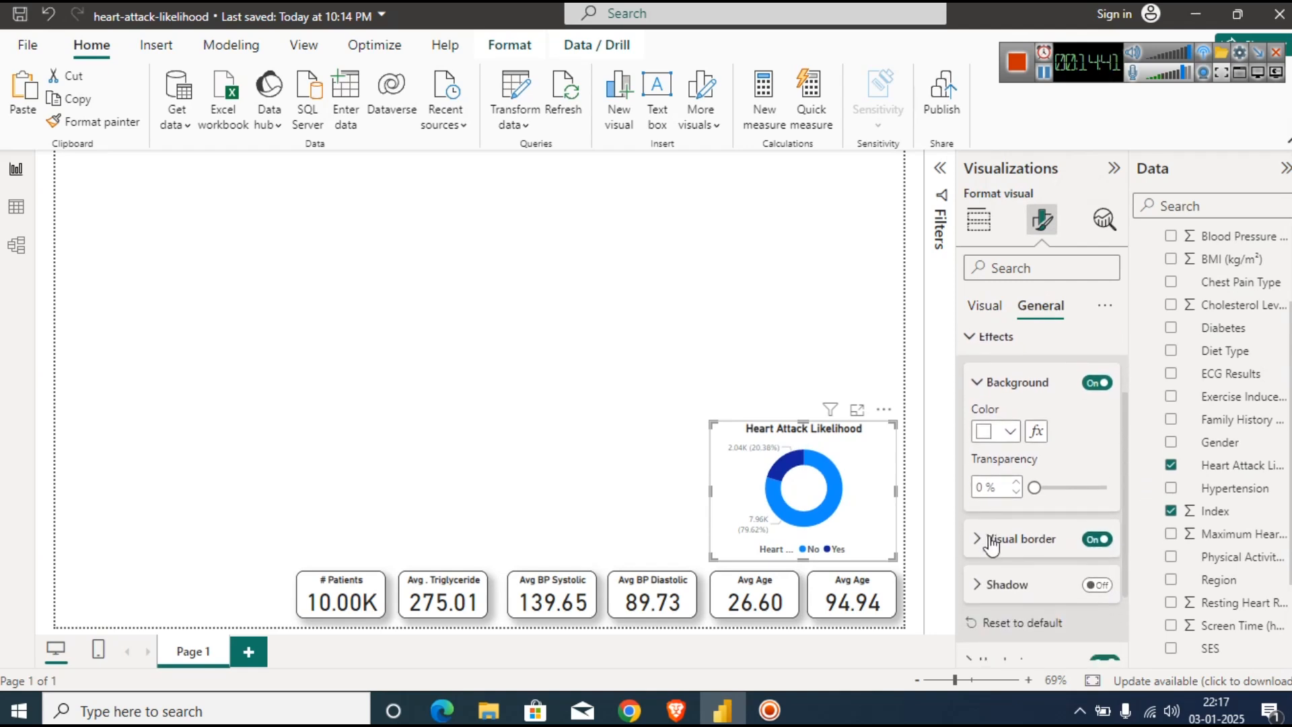
click(988, 538)
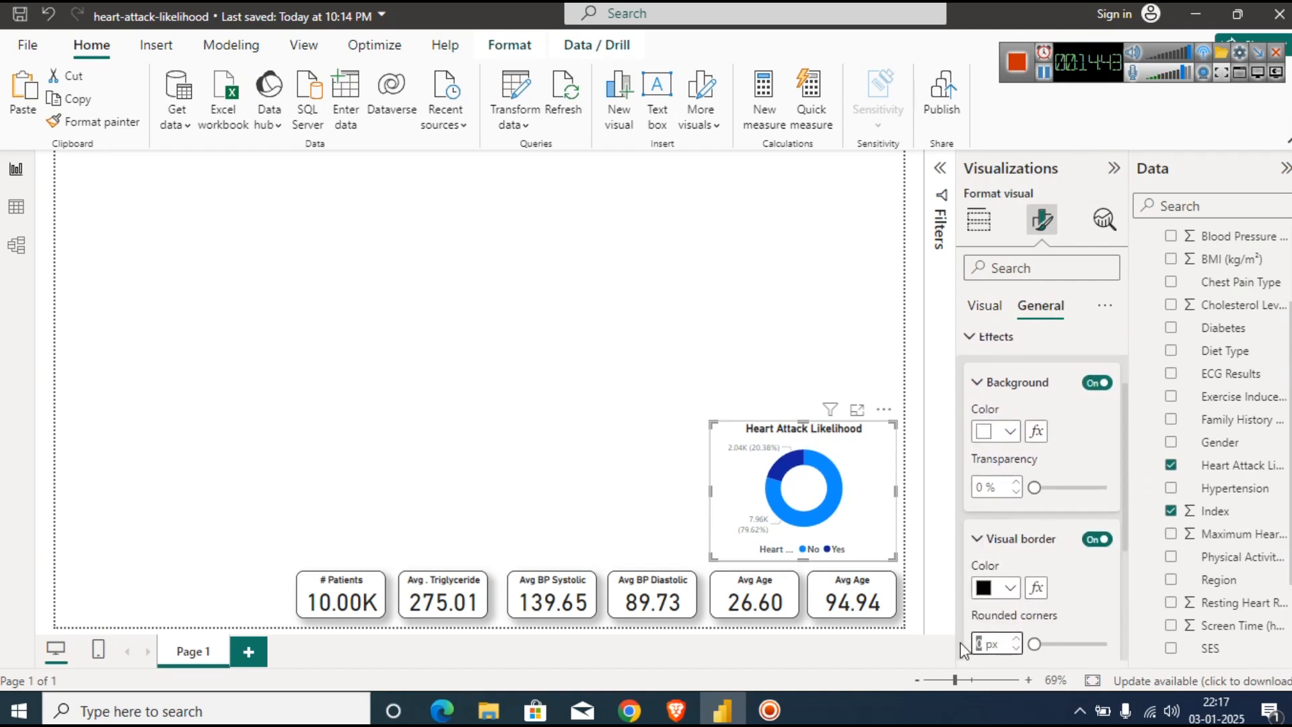
text(12)
drag(1124, 514, 1130, 595)
click(1097, 543)
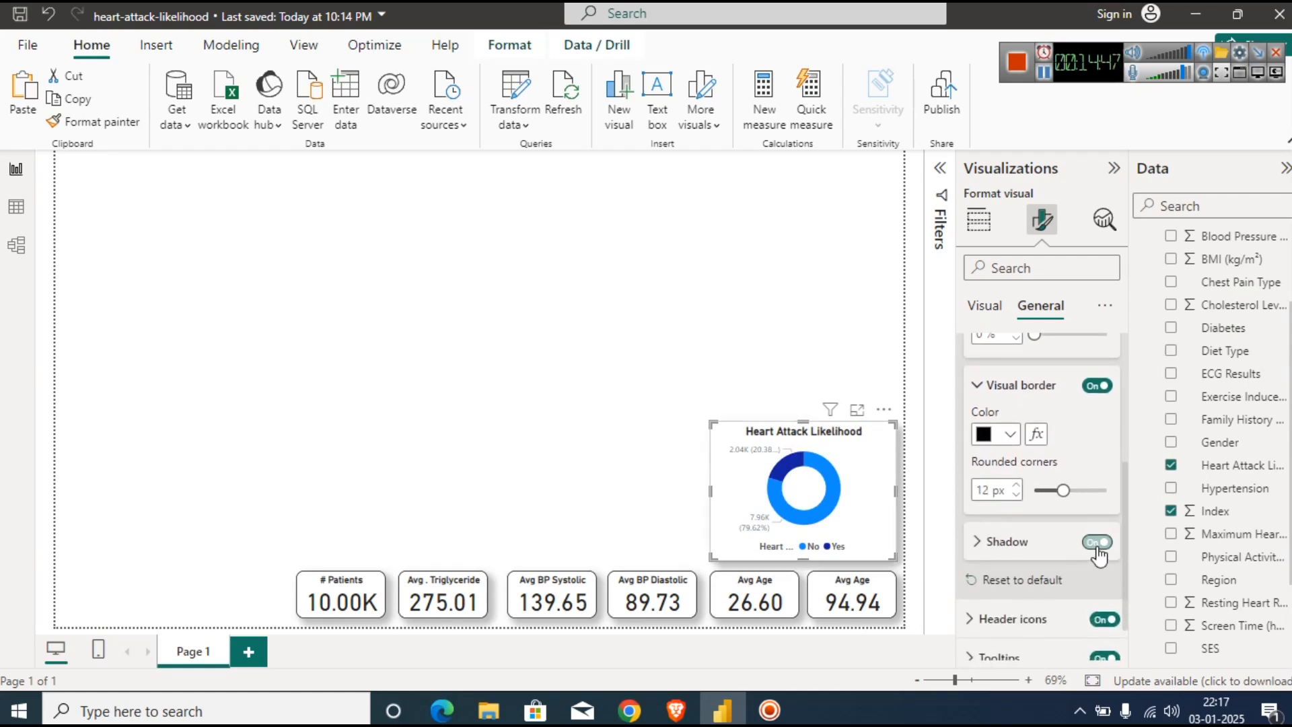
click(839, 391)
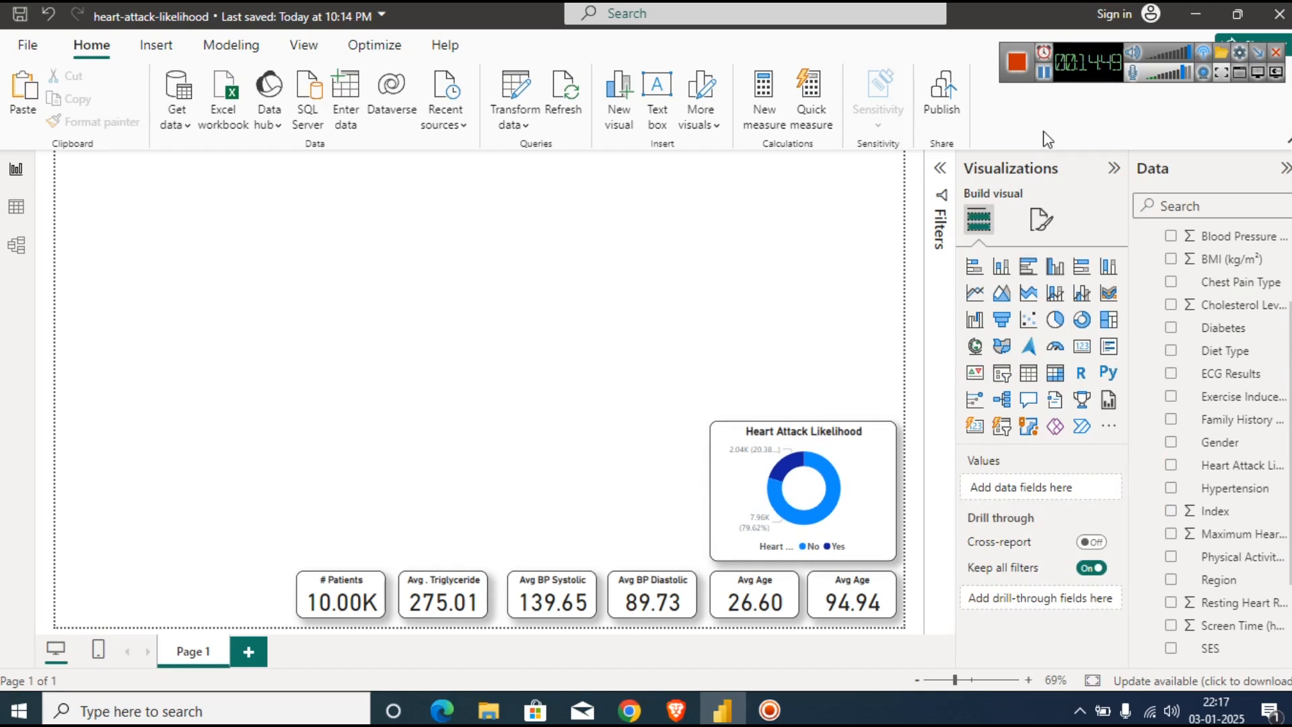
Change the donut chart's Yes slice to a dark shade of the theme's red.
click(873, 479)
click(1041, 219)
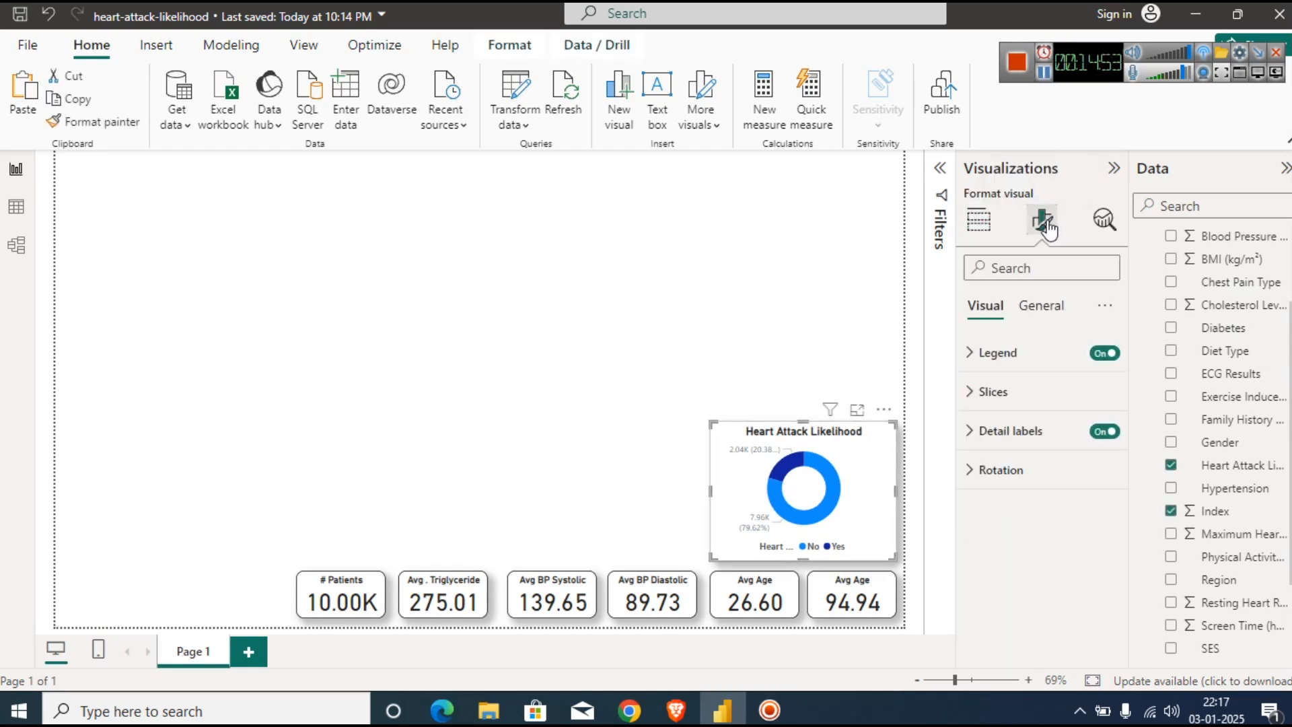
click(1000, 400)
click(1006, 536)
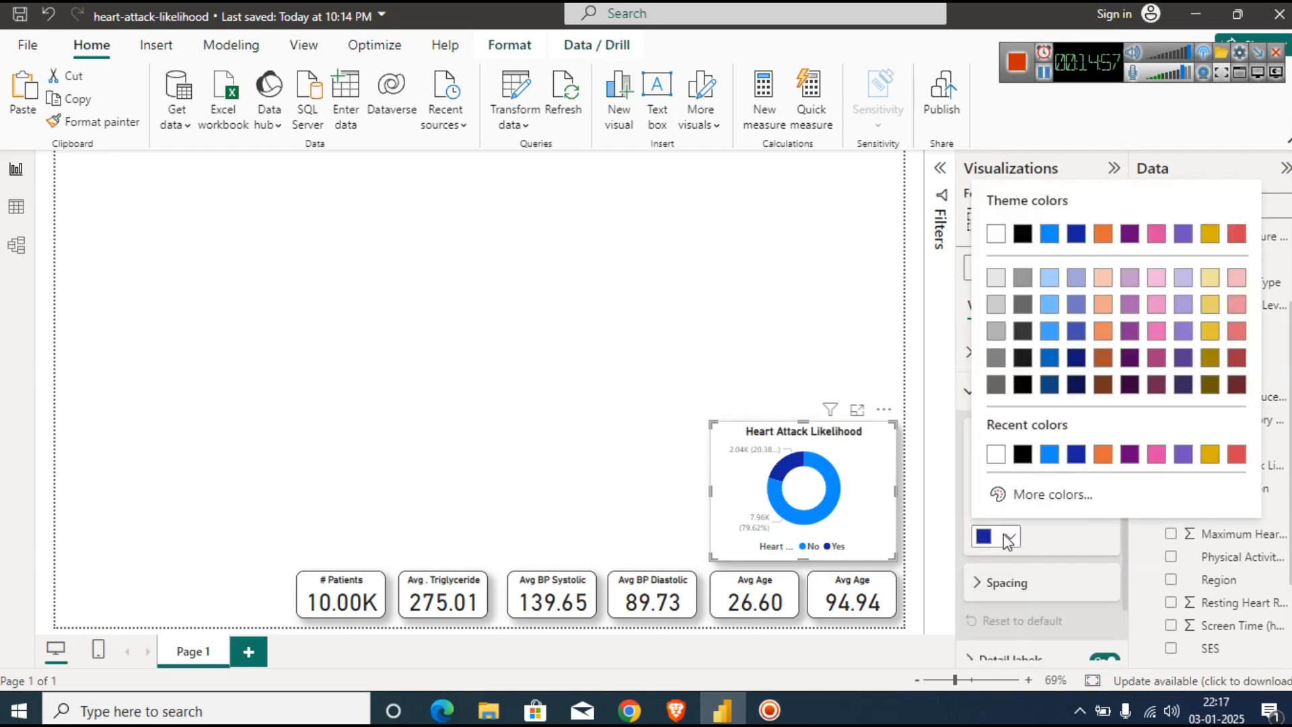
click(1236, 357)
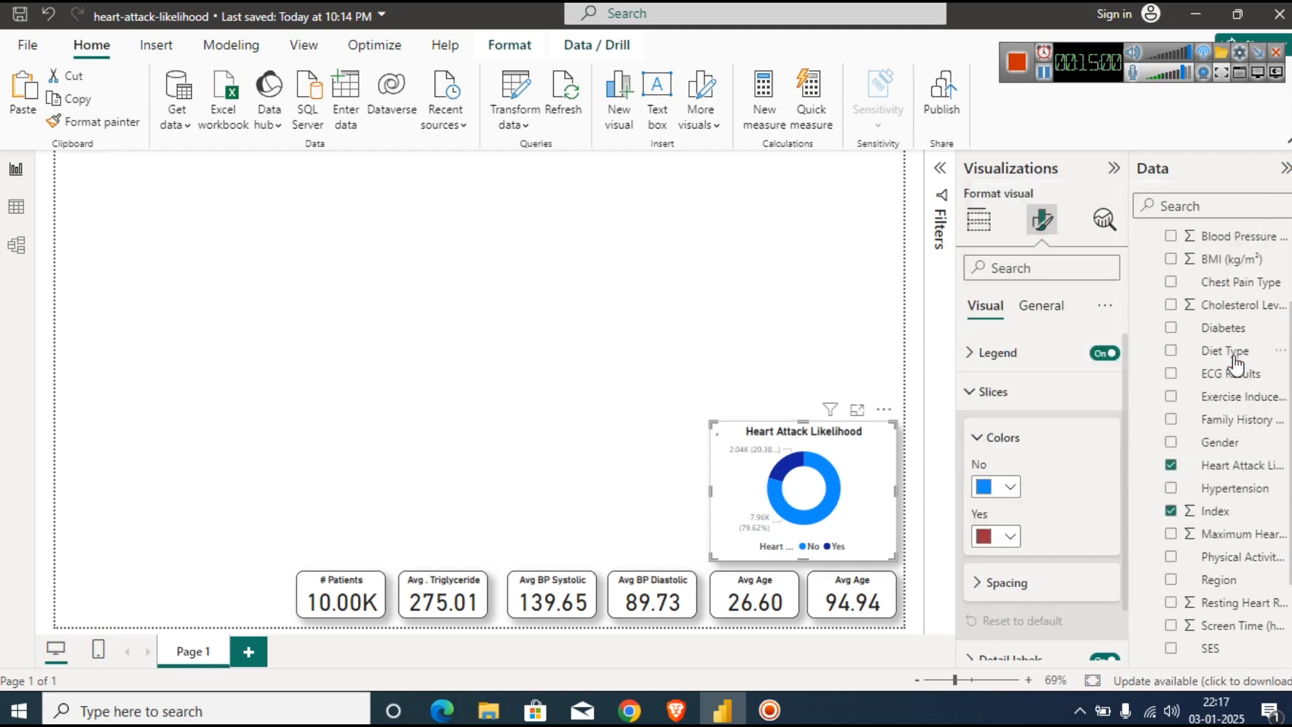
Set the donut chart's No slice to the custom green #32935B.
click(1011, 487)
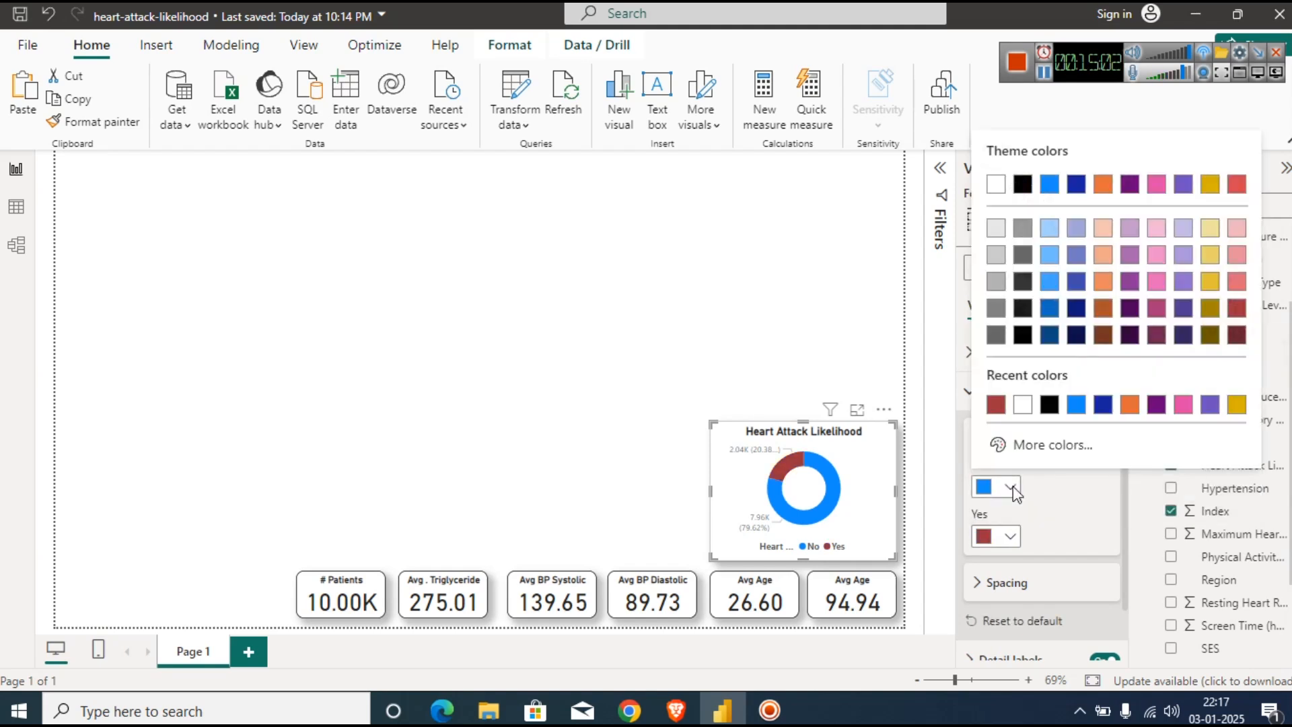
click(1055, 430)
click(1092, 381)
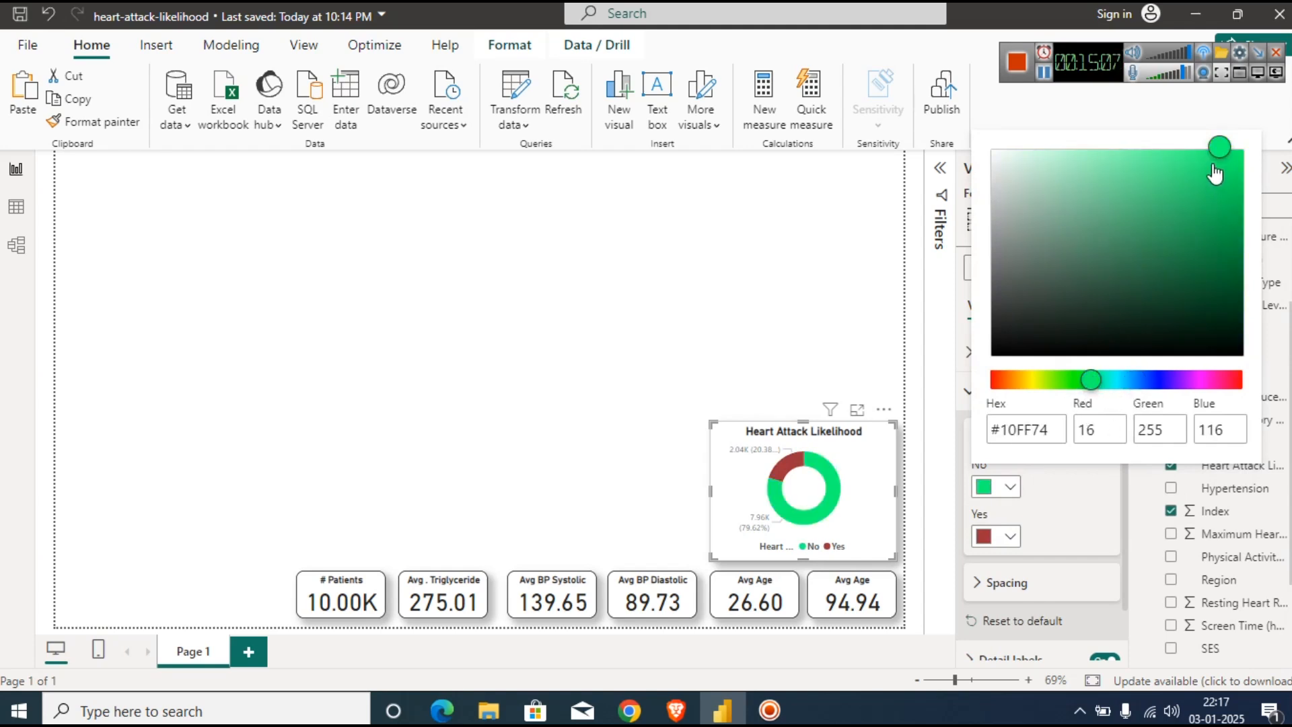
drag(1215, 167, 1157, 246)
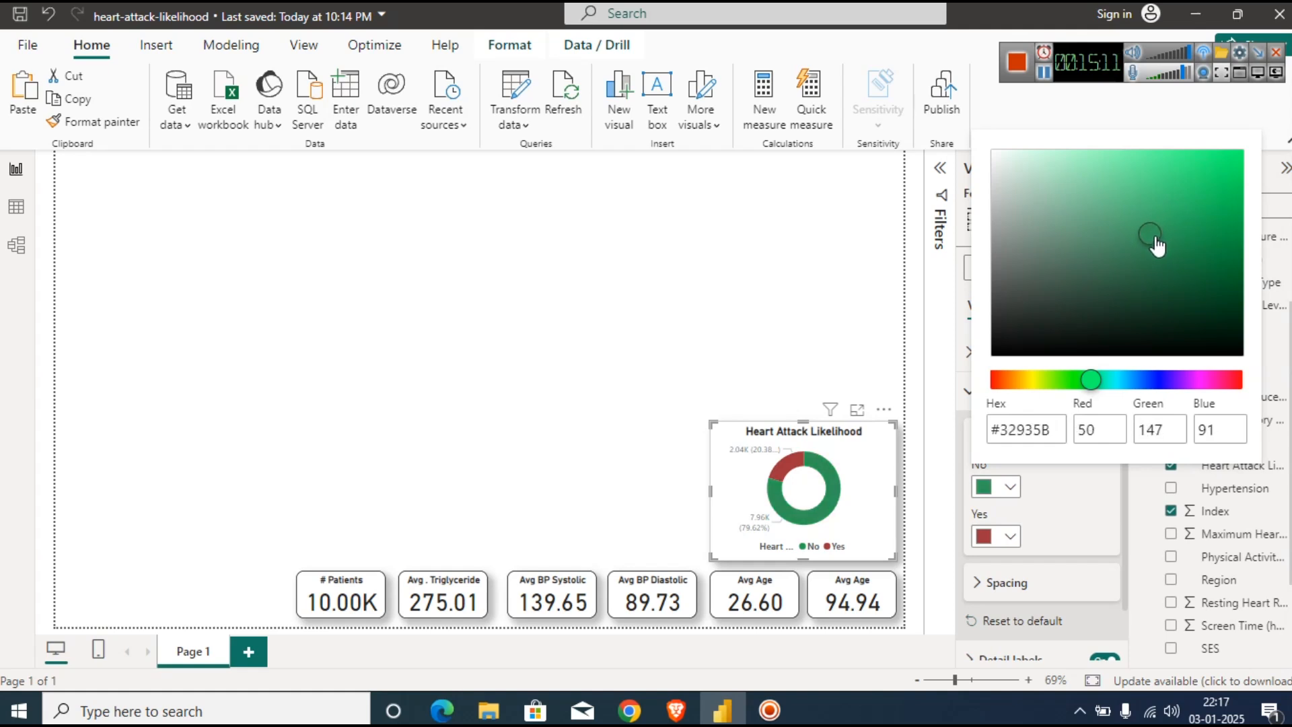
click(1044, 554)
Recolour the donut chart's No slice with a darker shade of the theme's blue and deselect the chart.
click(1008, 537)
click(1007, 537)
click(1007, 499)
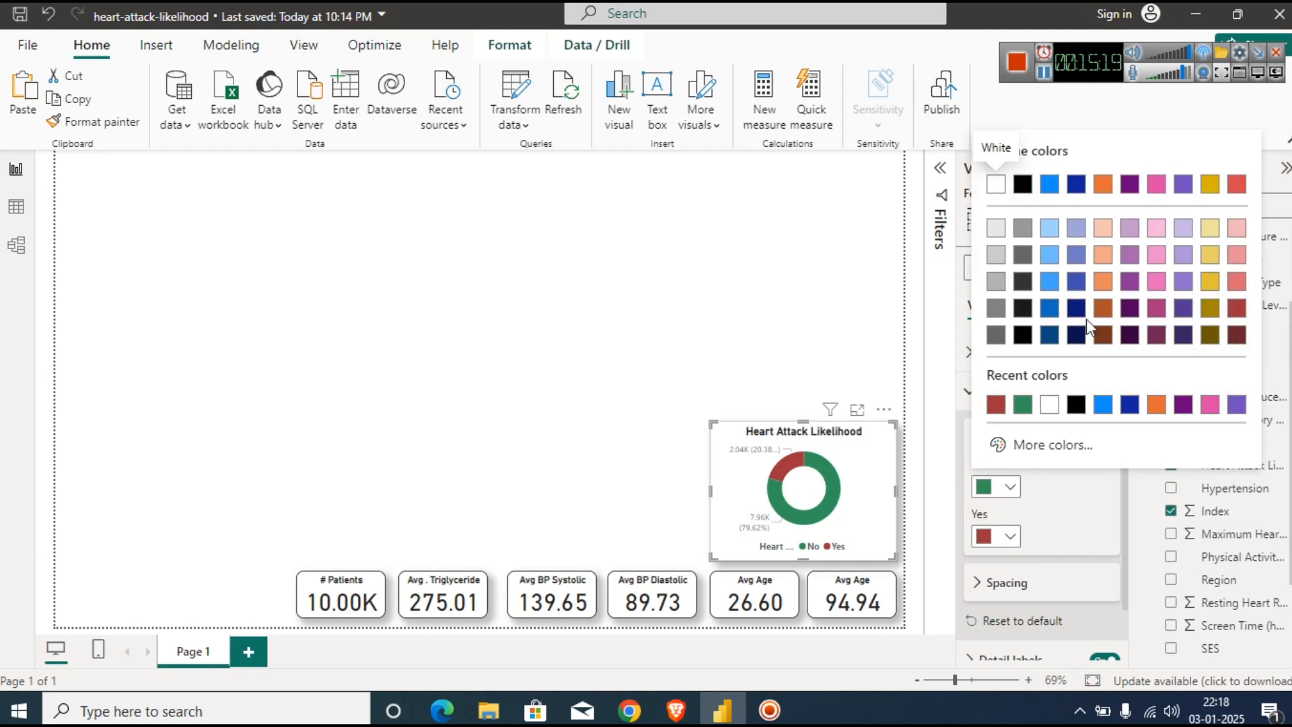
click(1050, 280)
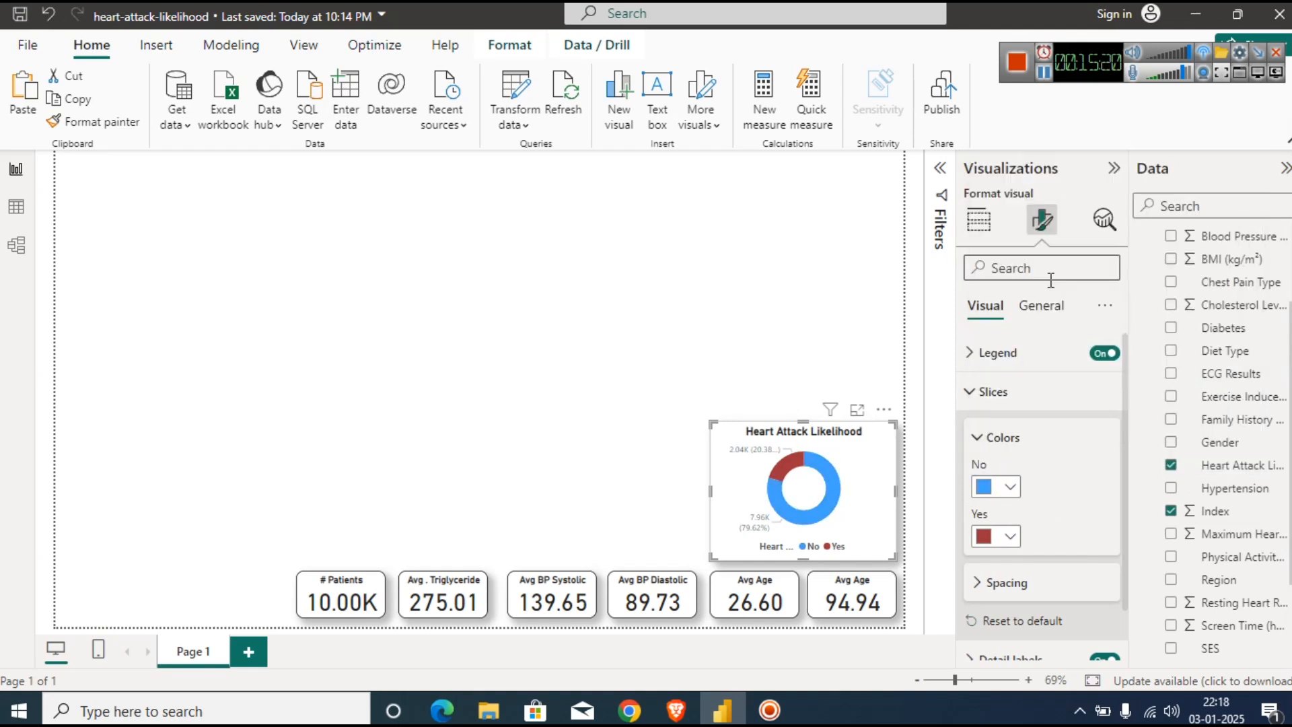
click(1008, 487)
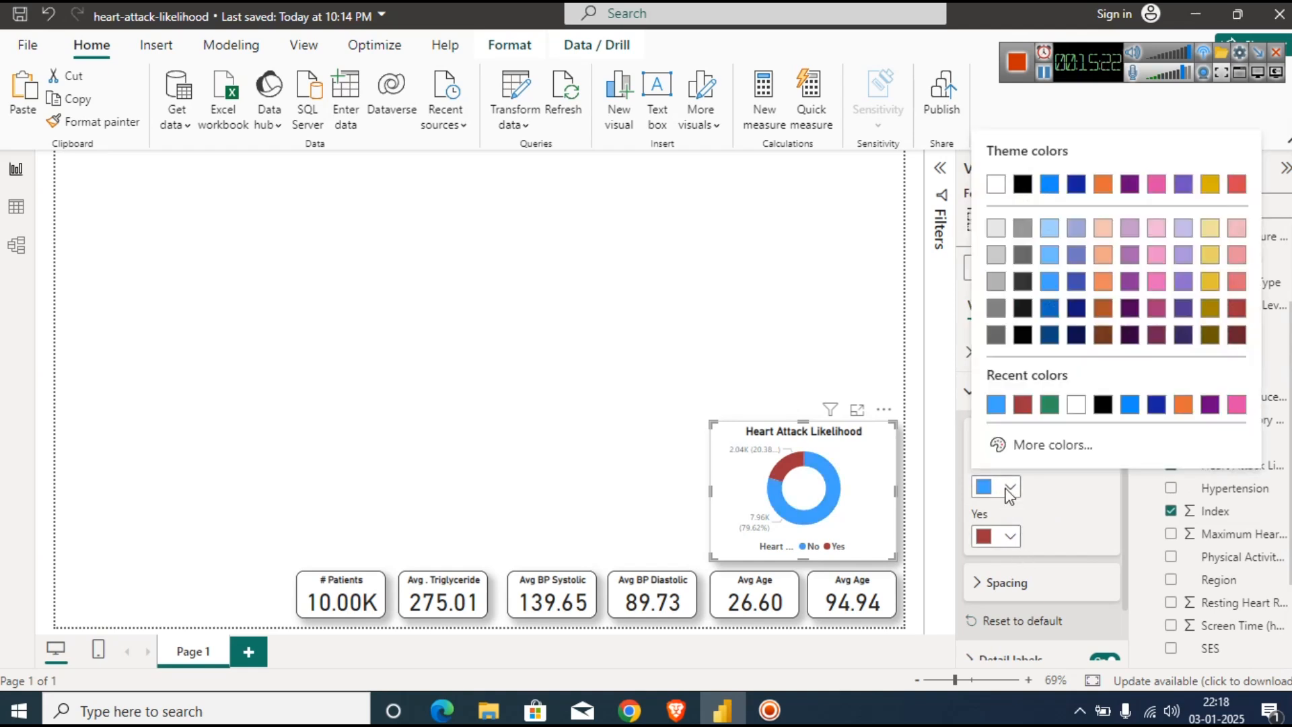
click(1049, 308)
click(796, 313)
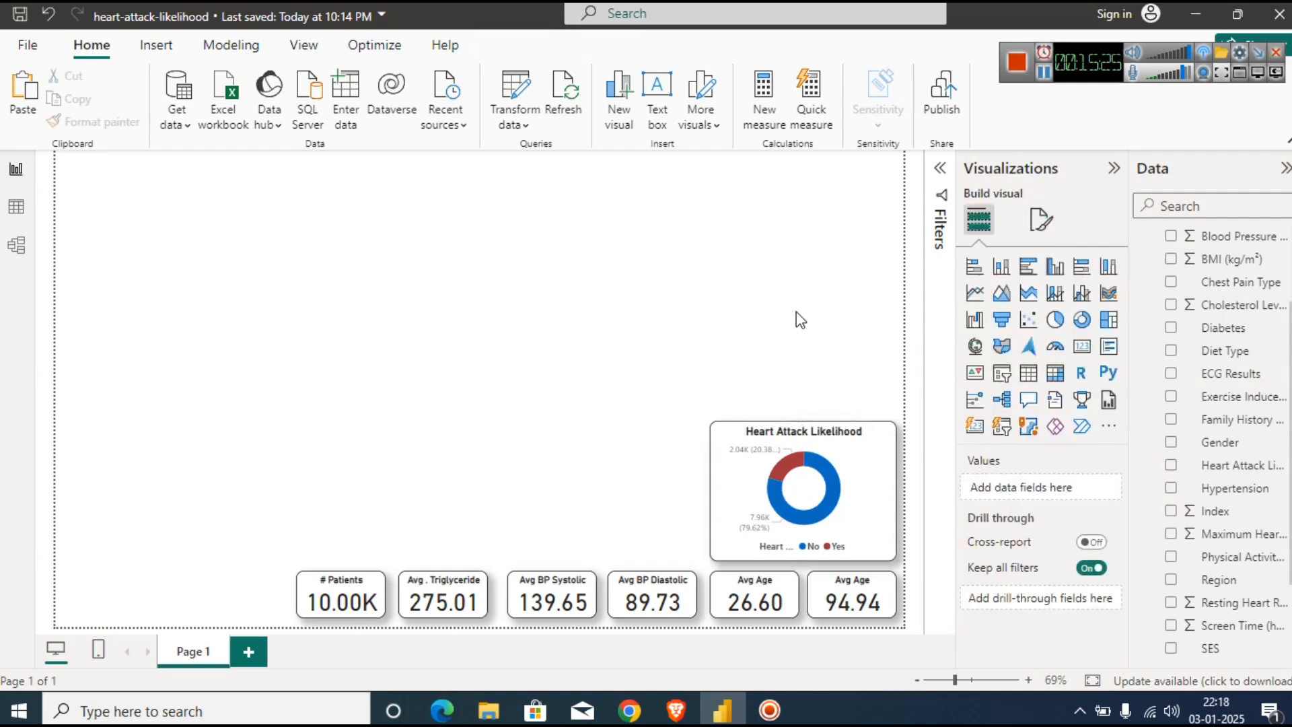
Add a 100% stacked bar chart to the report page.
click(1044, 74)
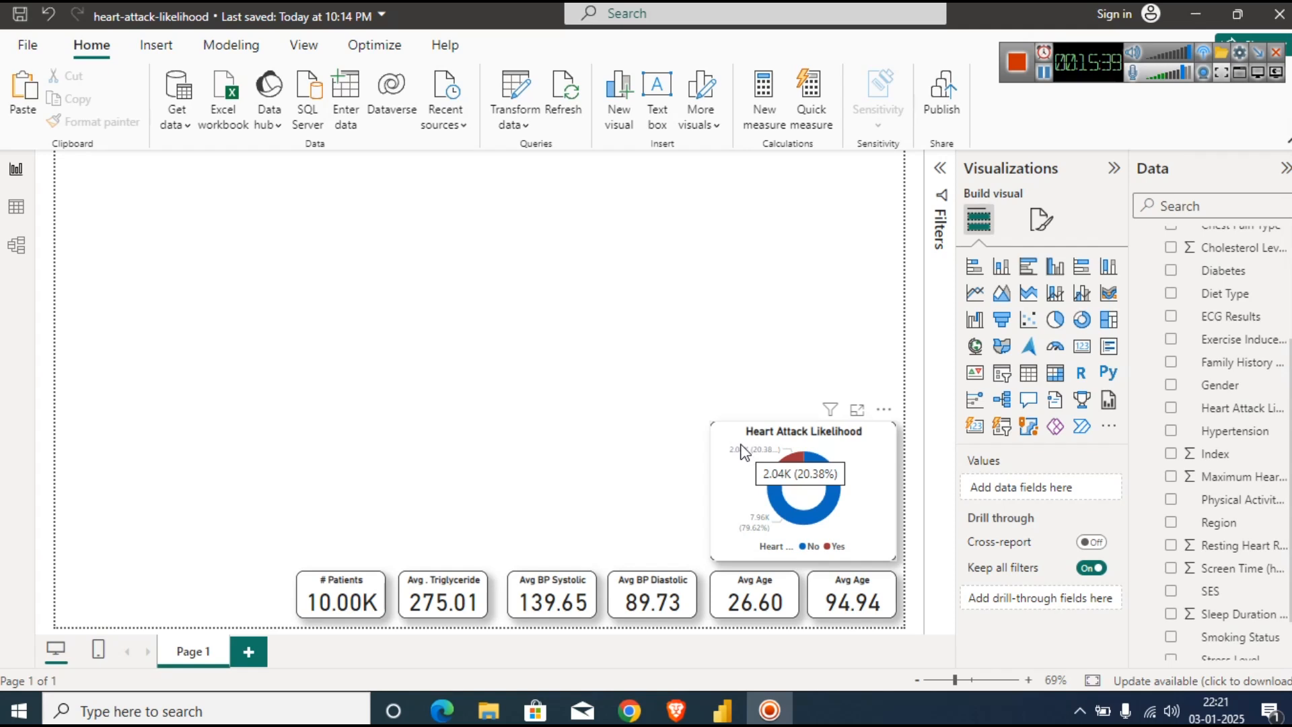
click(1090, 272)
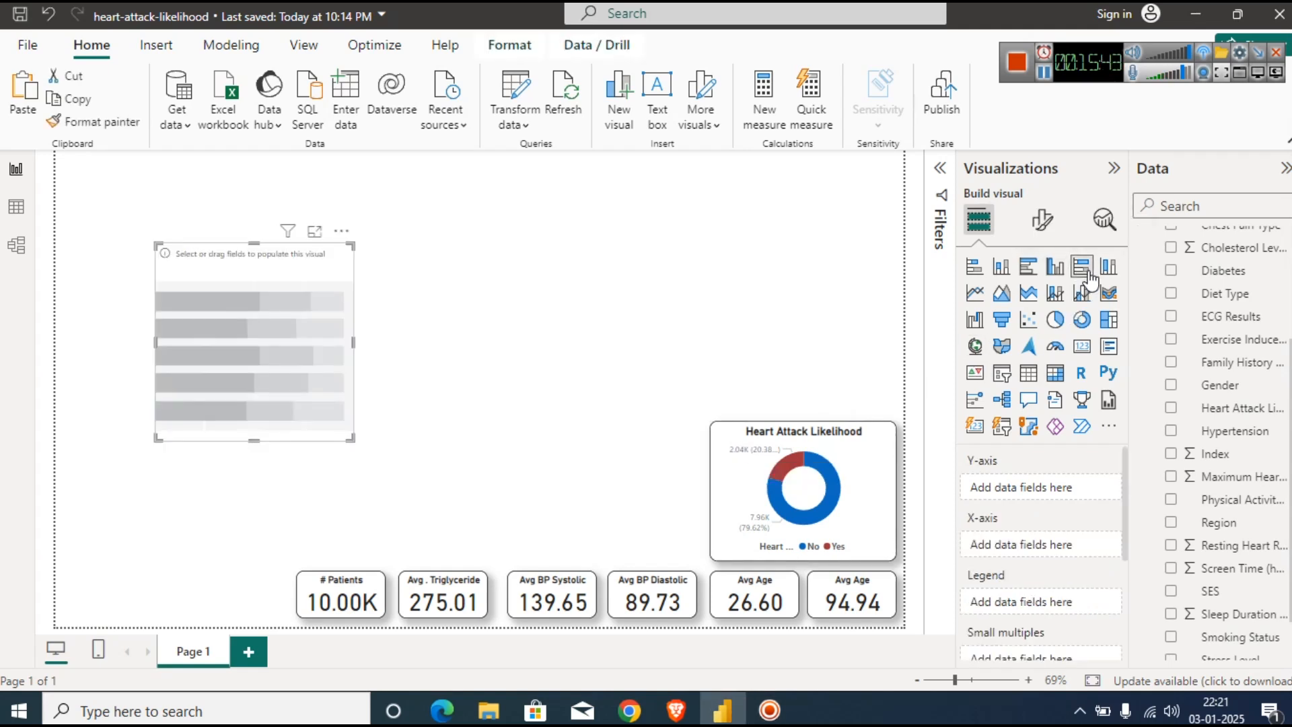
Plot Heart Attack Likelihood on the Y-axis against the distinct count of Index on the X-axis, placing the chart beside the donut.
drag(323, 380, 550, 349)
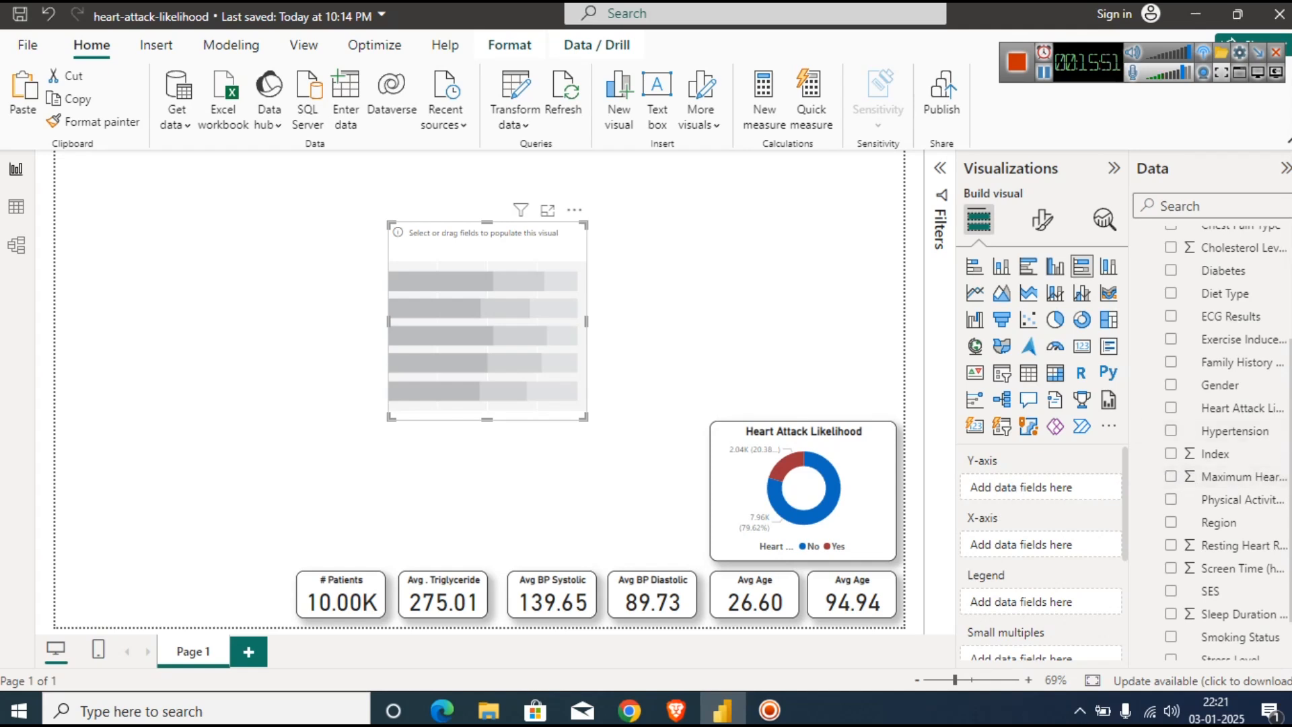
scroll(1258, 481, up, 1)
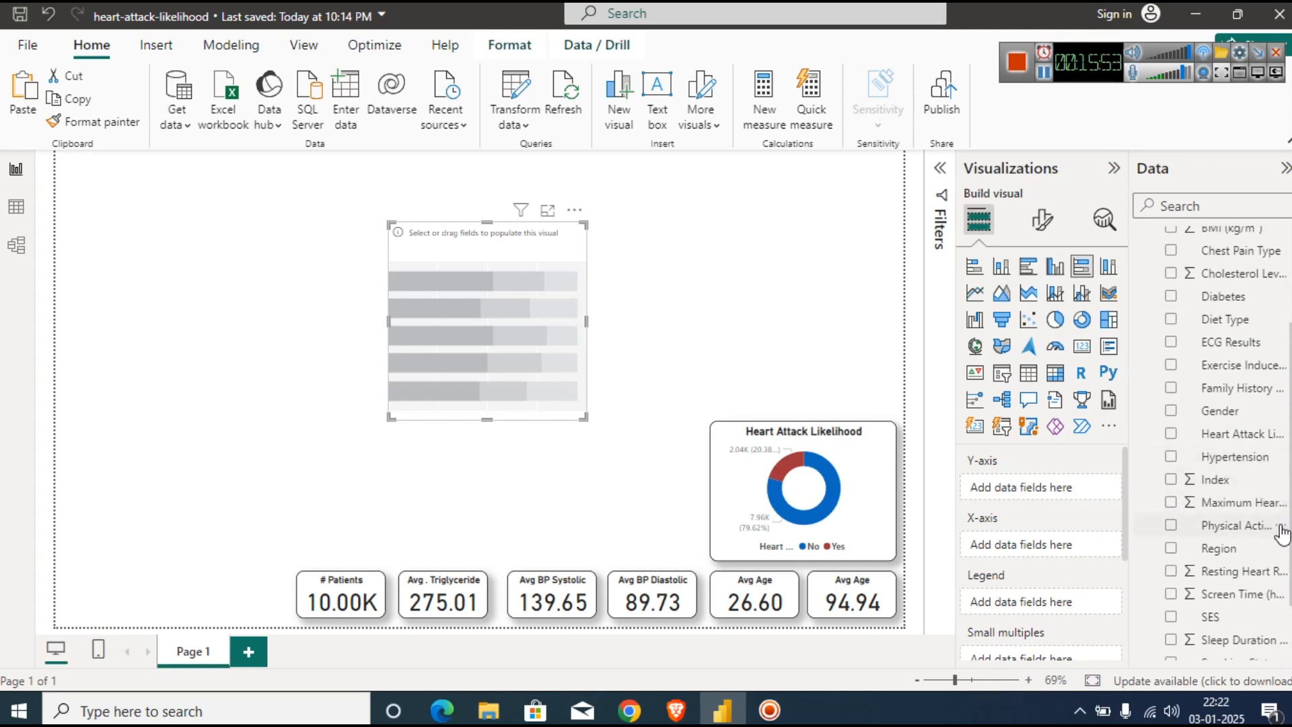
drag(1253, 436, 1028, 487)
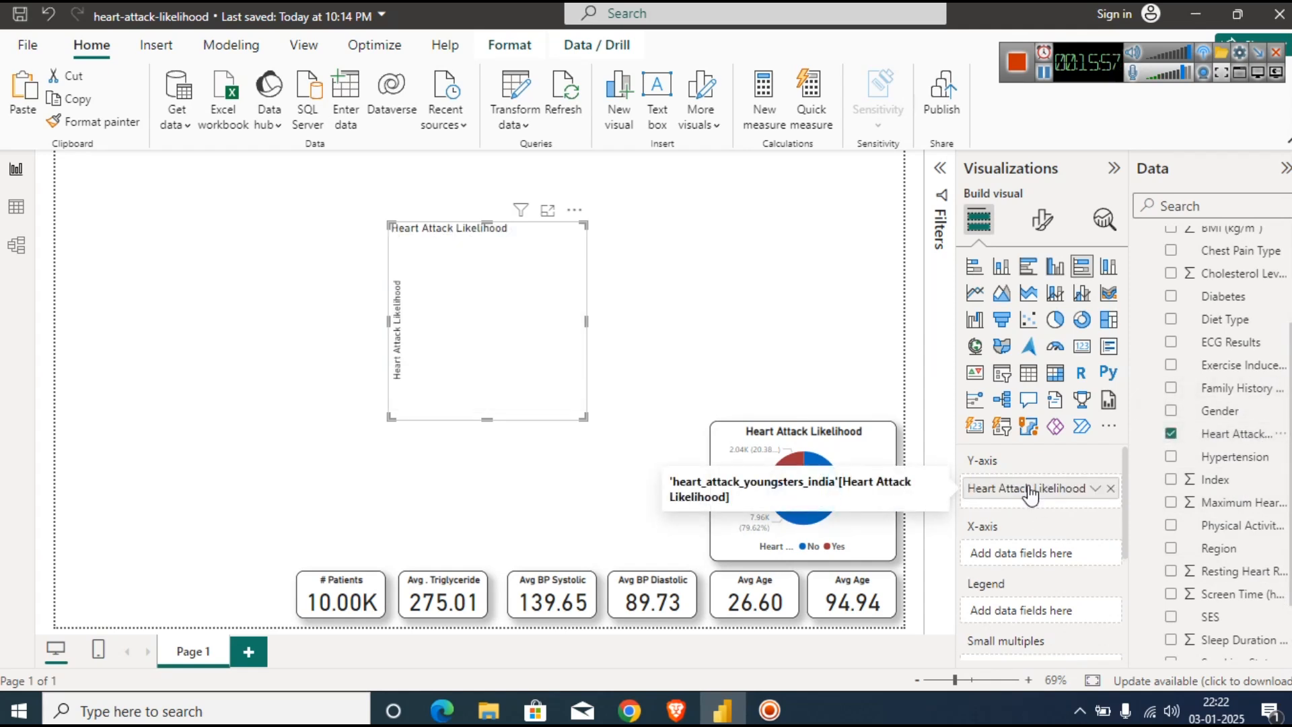
drag(1221, 479, 1079, 552)
click(1096, 552)
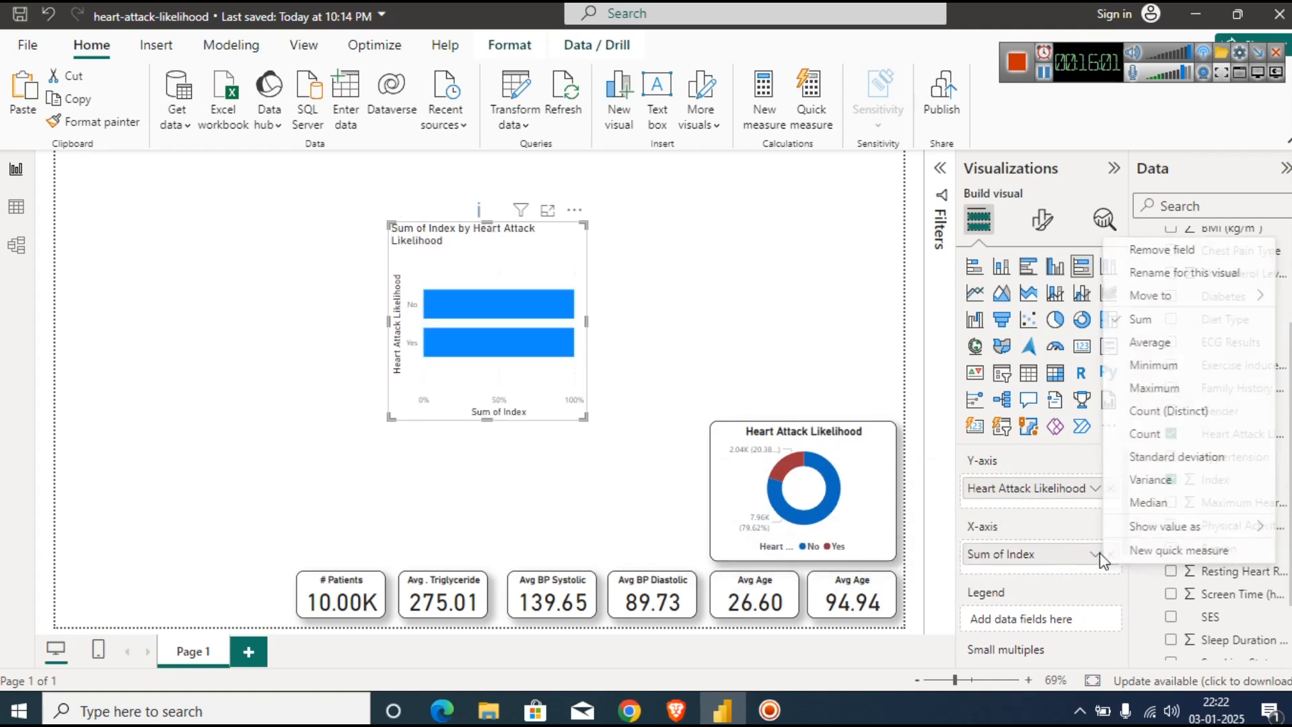
click(1168, 430)
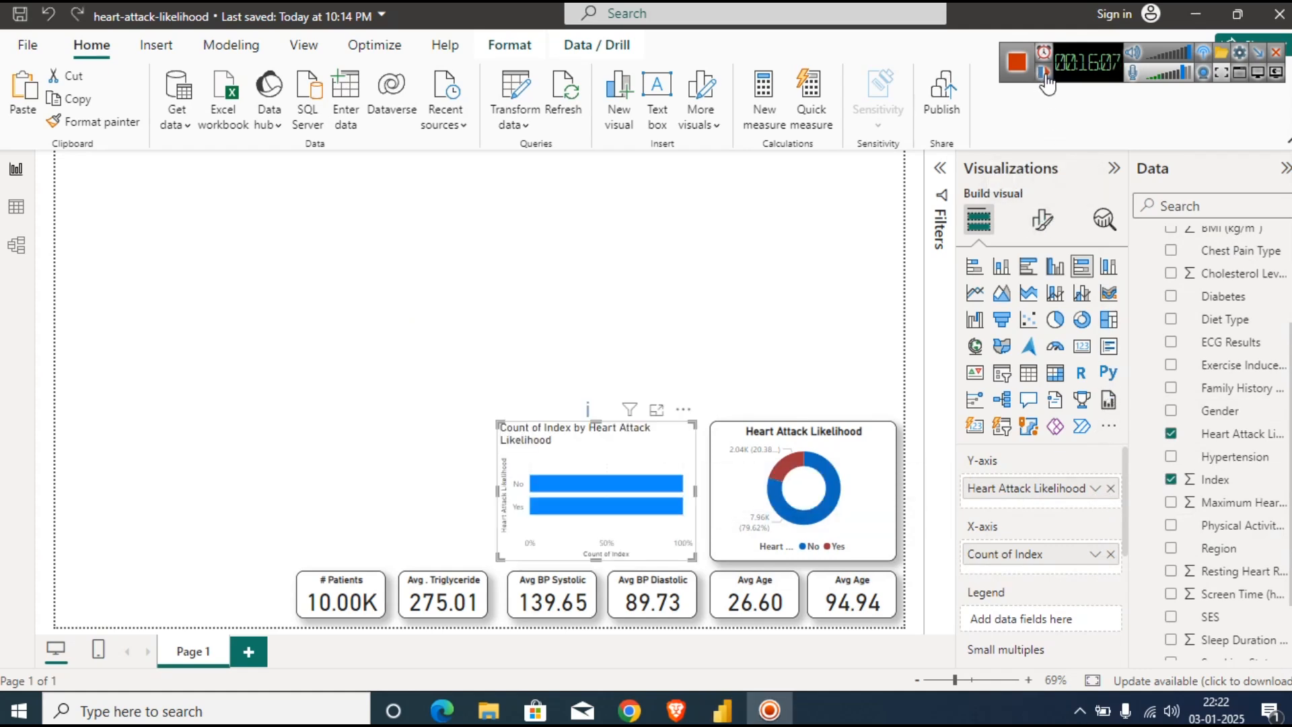
Convert the new bar chart to a stacked bar chart and inspect the patient counts of its Yes and No bars.
click(975, 269)
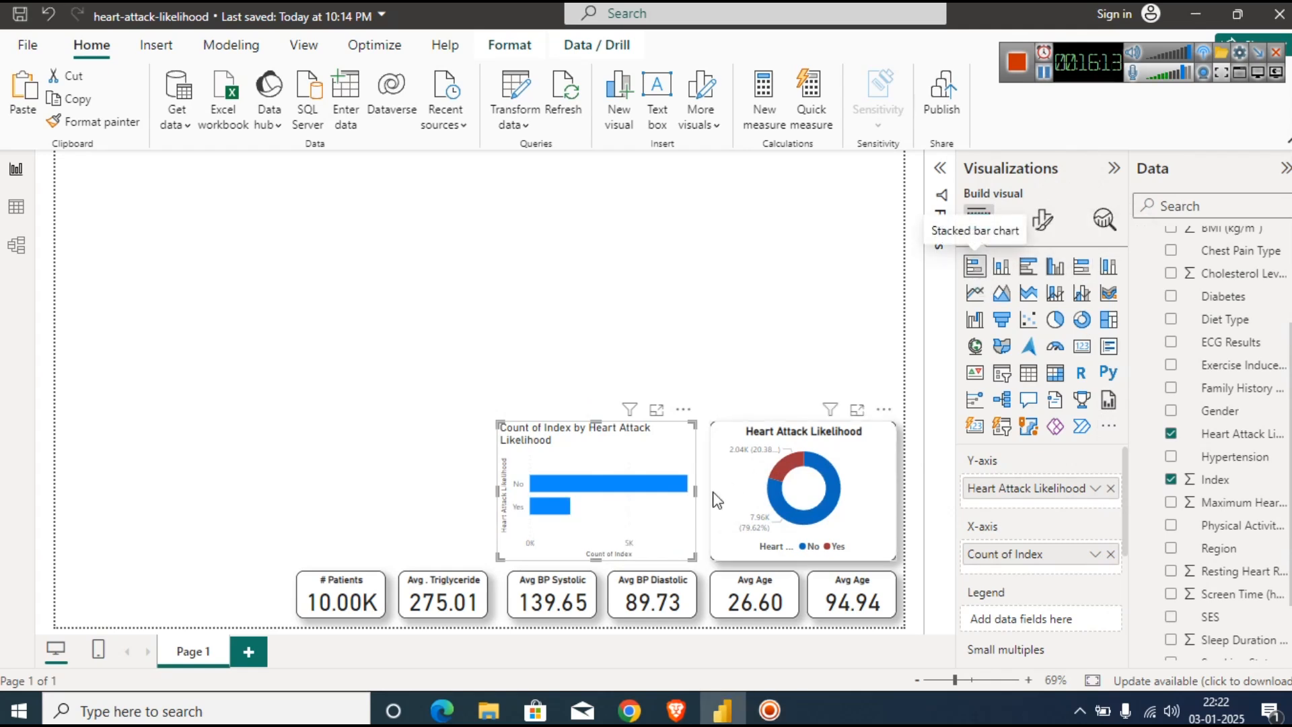
mouse_move(546, 499)
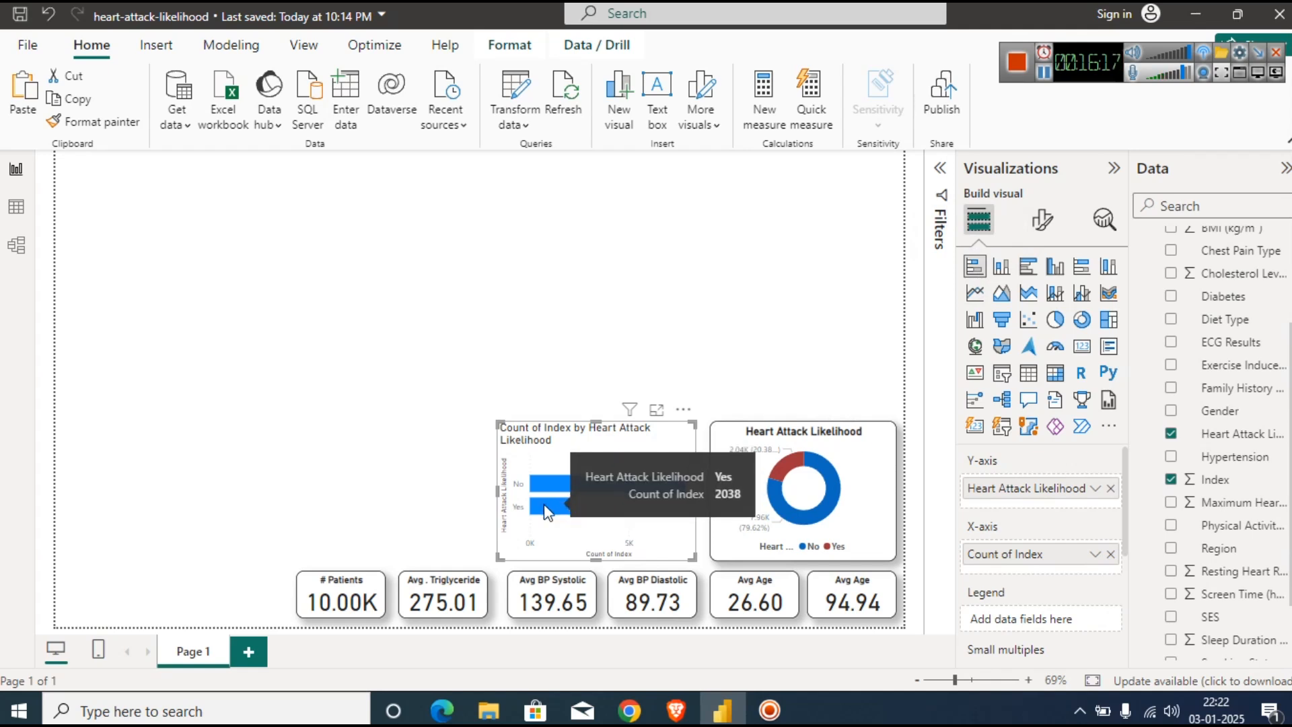
mouse_move(578, 485)
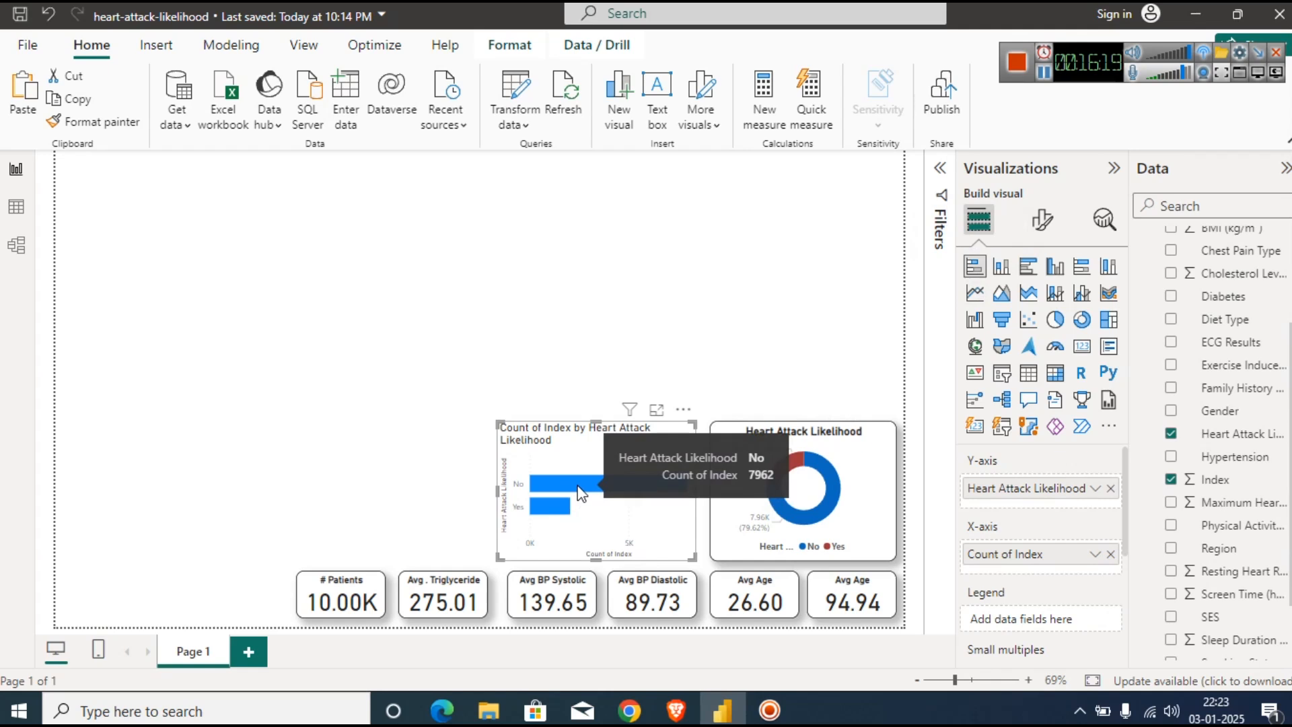
Rename the stacked bar chart's X-axis field to Patient Count for this visual.
click(1095, 555)
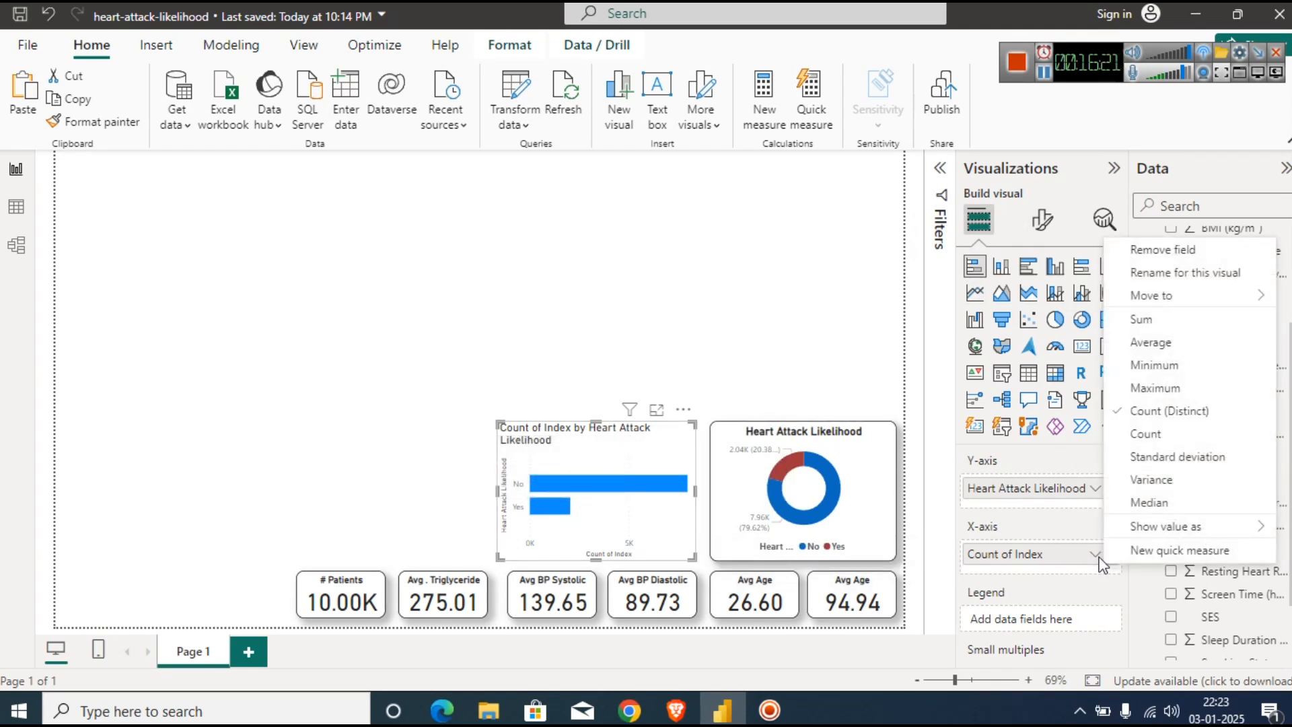
click(1175, 273)
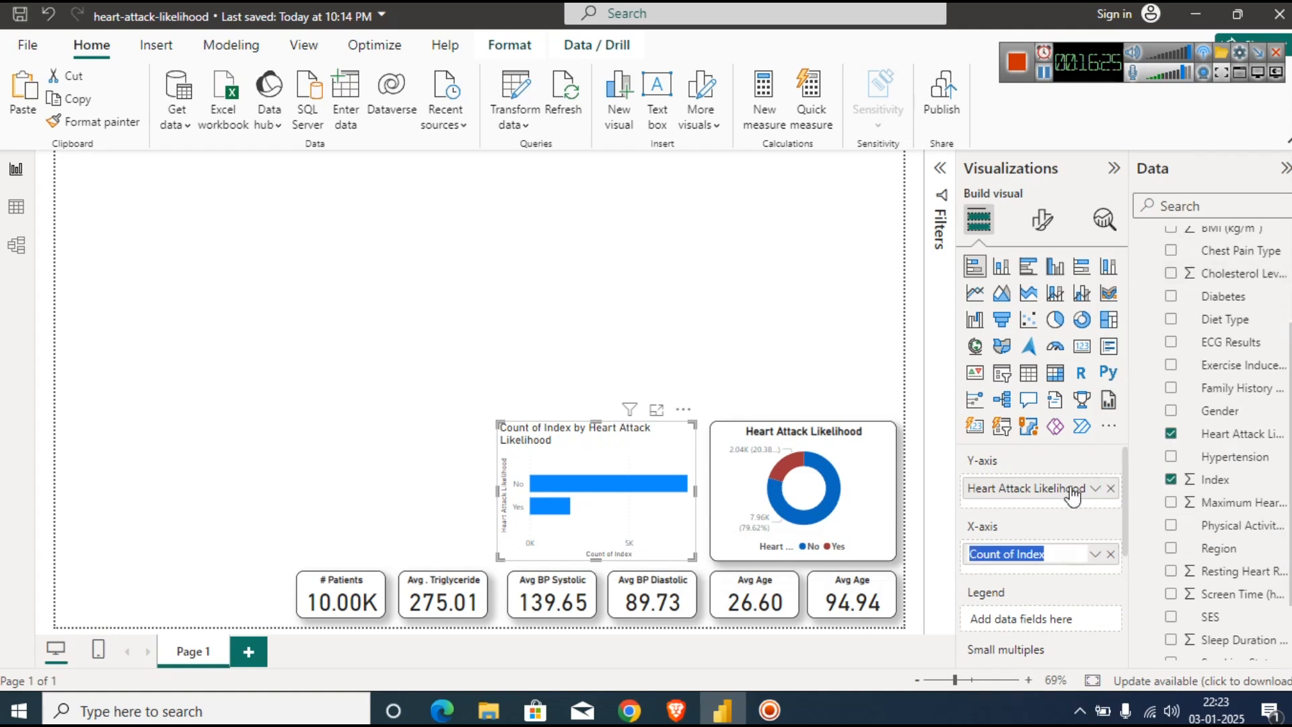
text(Patient Cou)
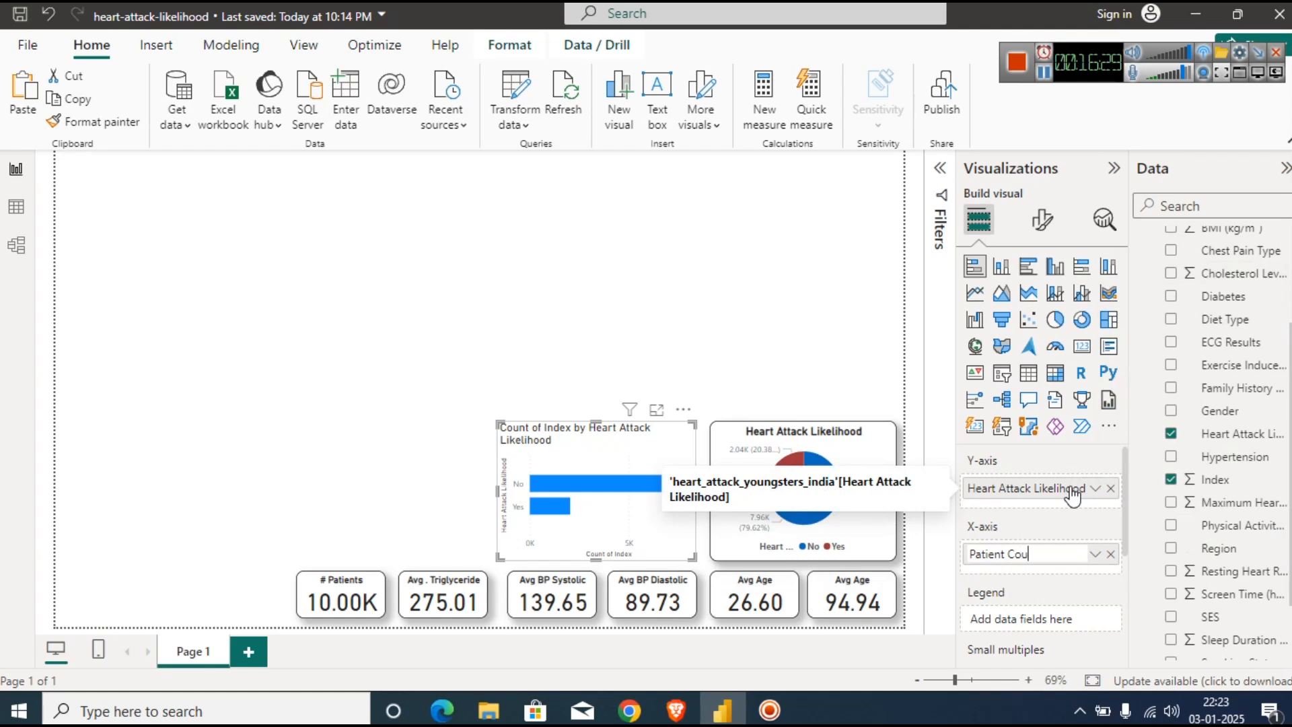
text(nt)
key(Return)
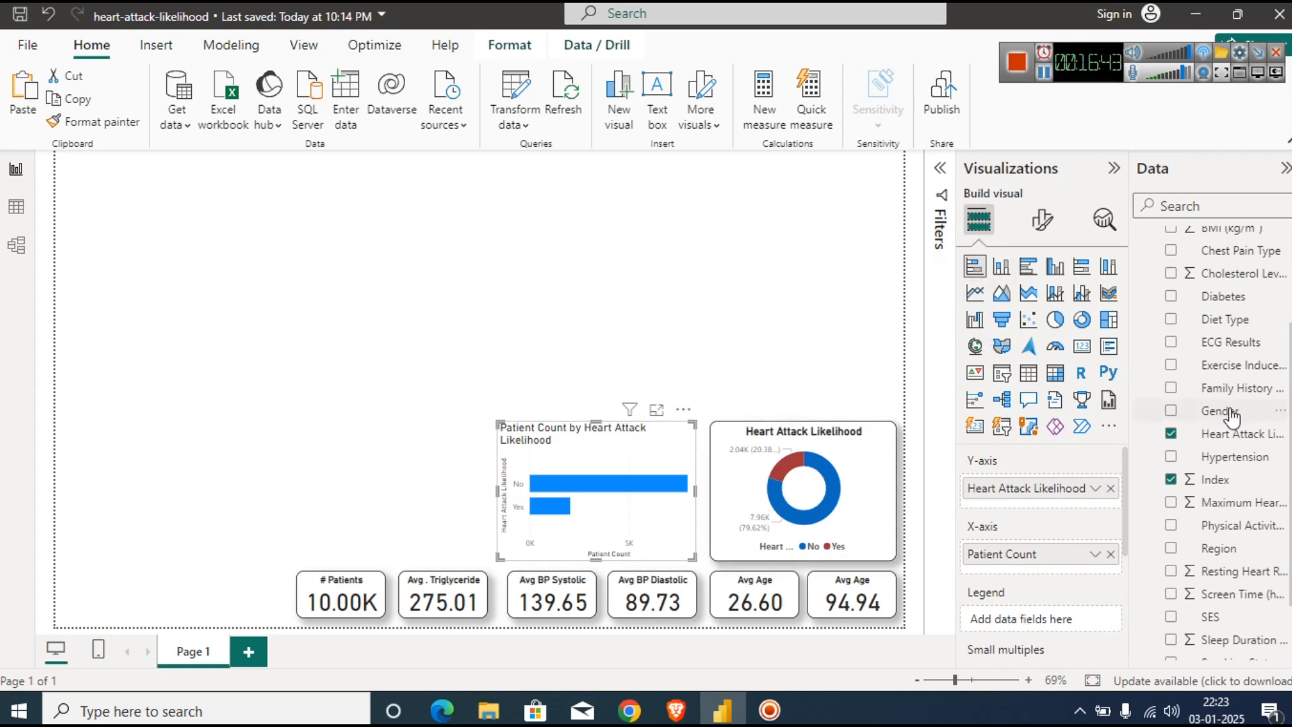
Split the stacked bar chart by Gender in the legend, inspect its segments in focus mode and return to the report.
drag(1230, 412, 1044, 624)
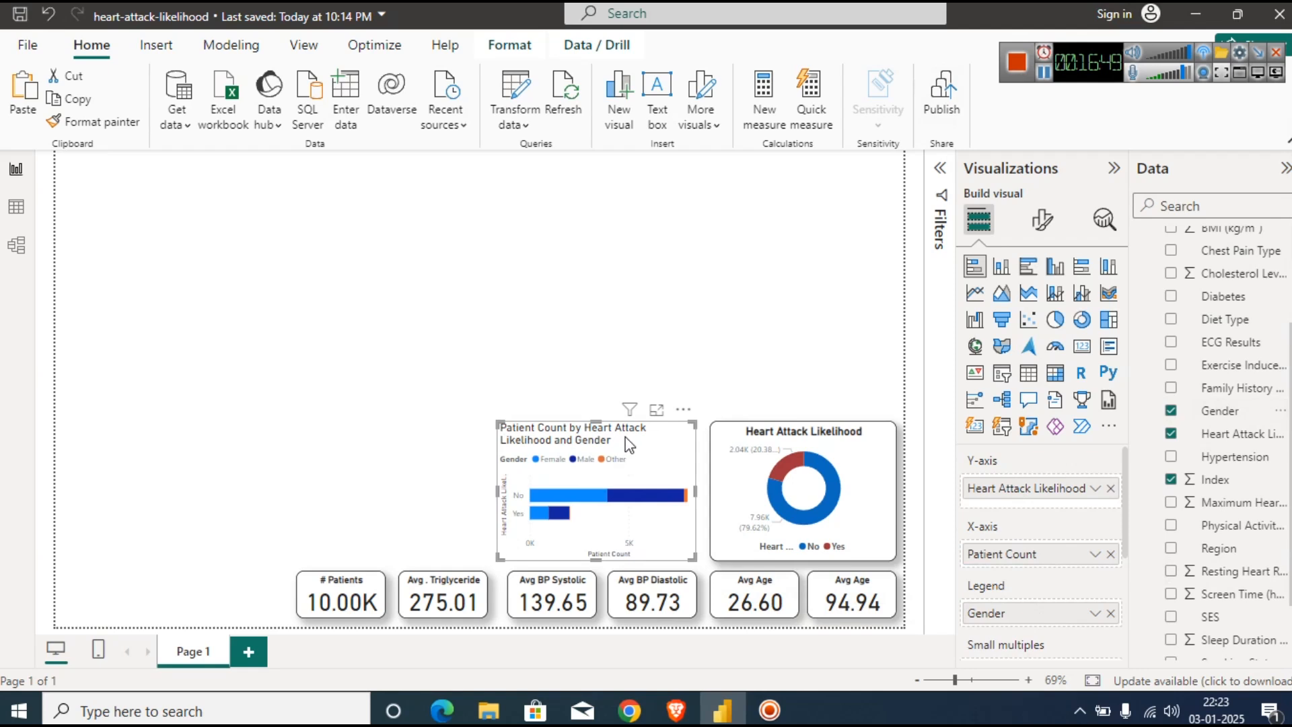
click(656, 410)
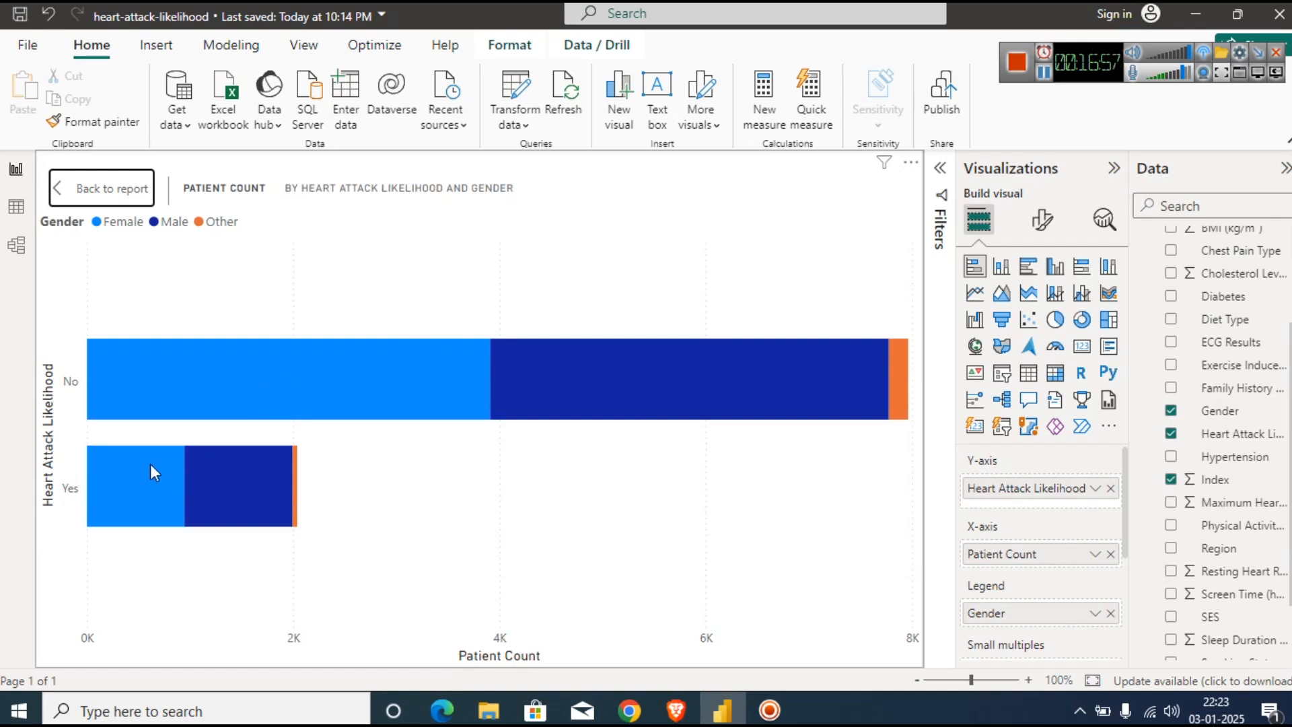
mouse_move(151, 466)
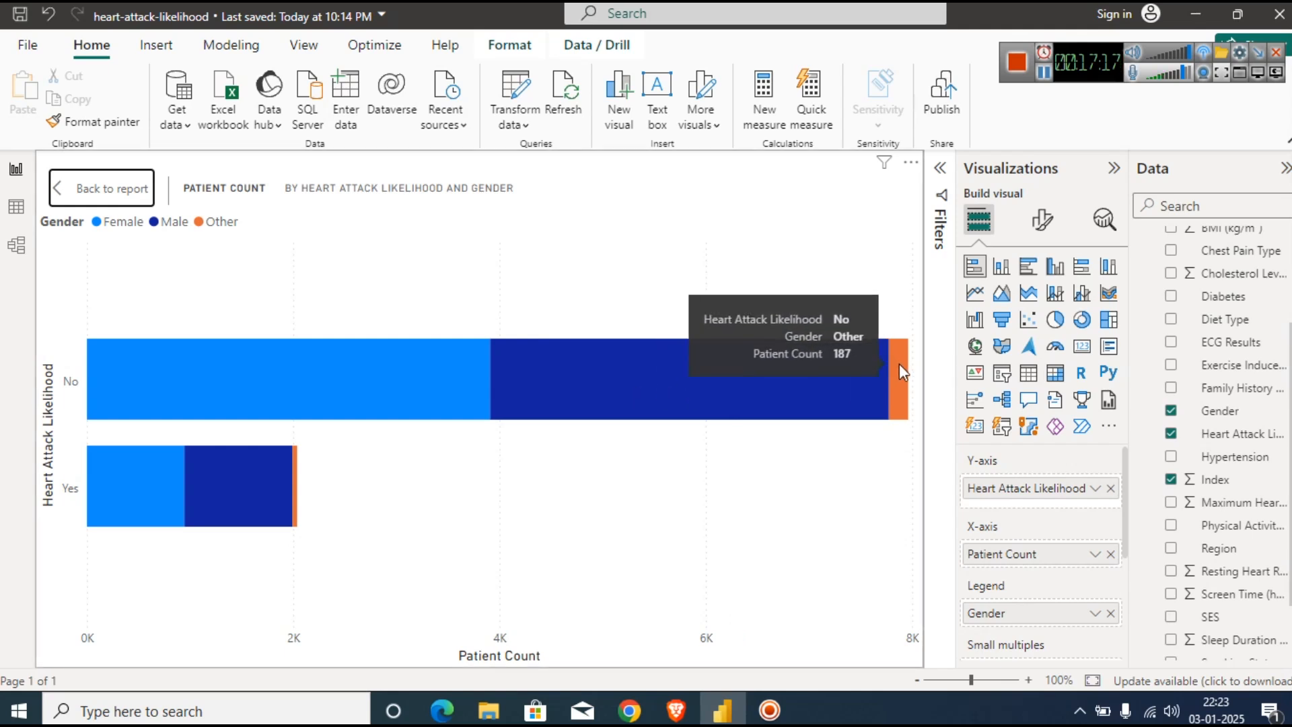
click(78, 190)
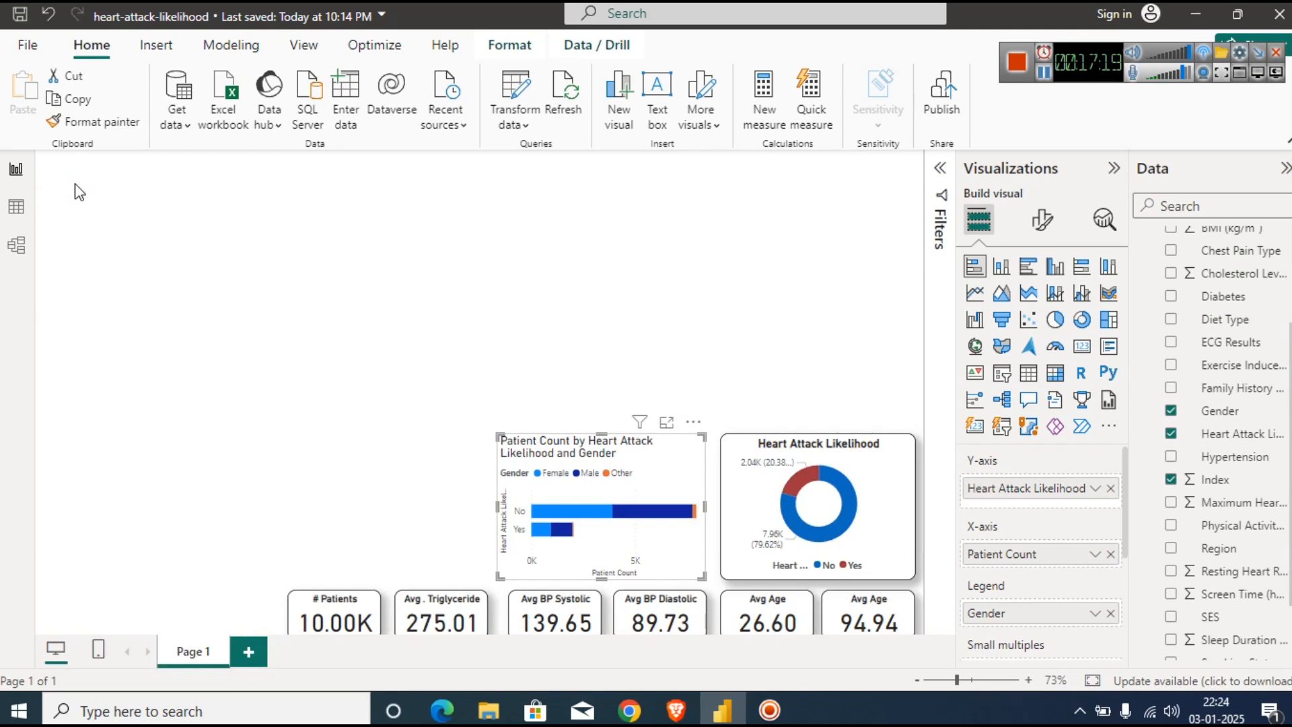
Try the gender chart as a 100% stacked bar chart, inspect its percentages and undo the type change.
click(1080, 267)
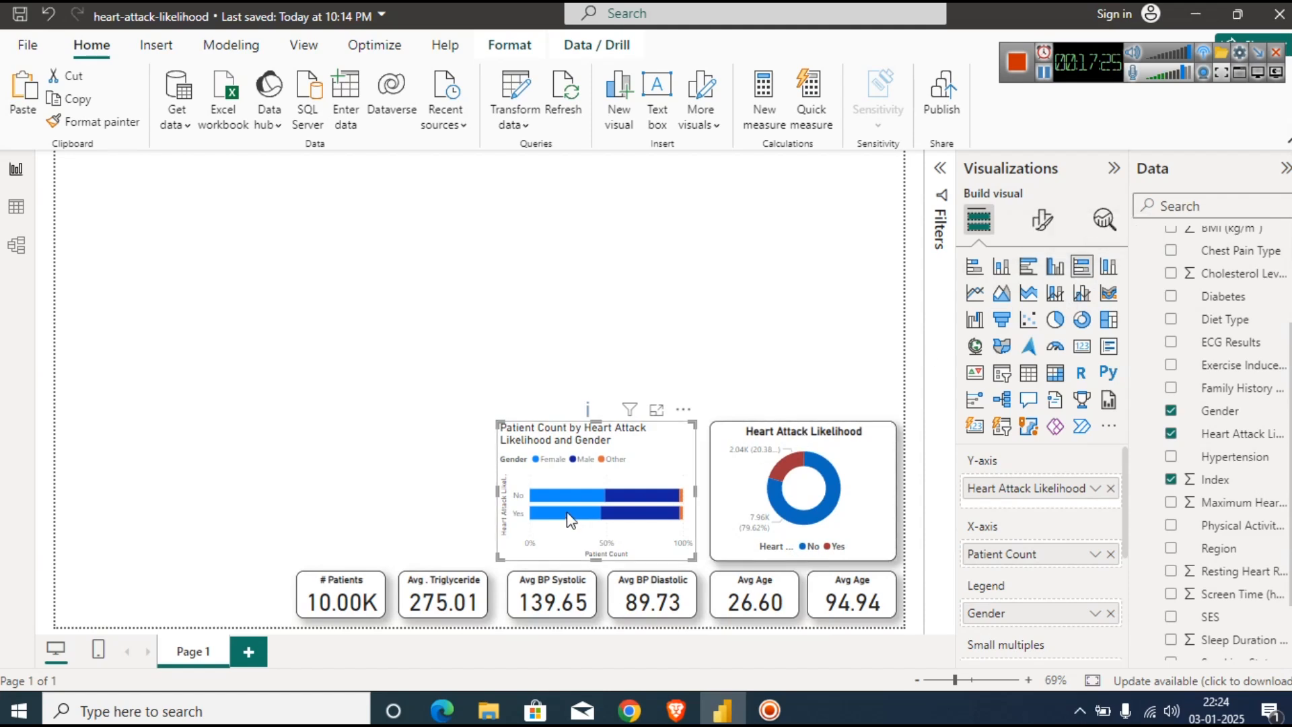
mouse_move(569, 504)
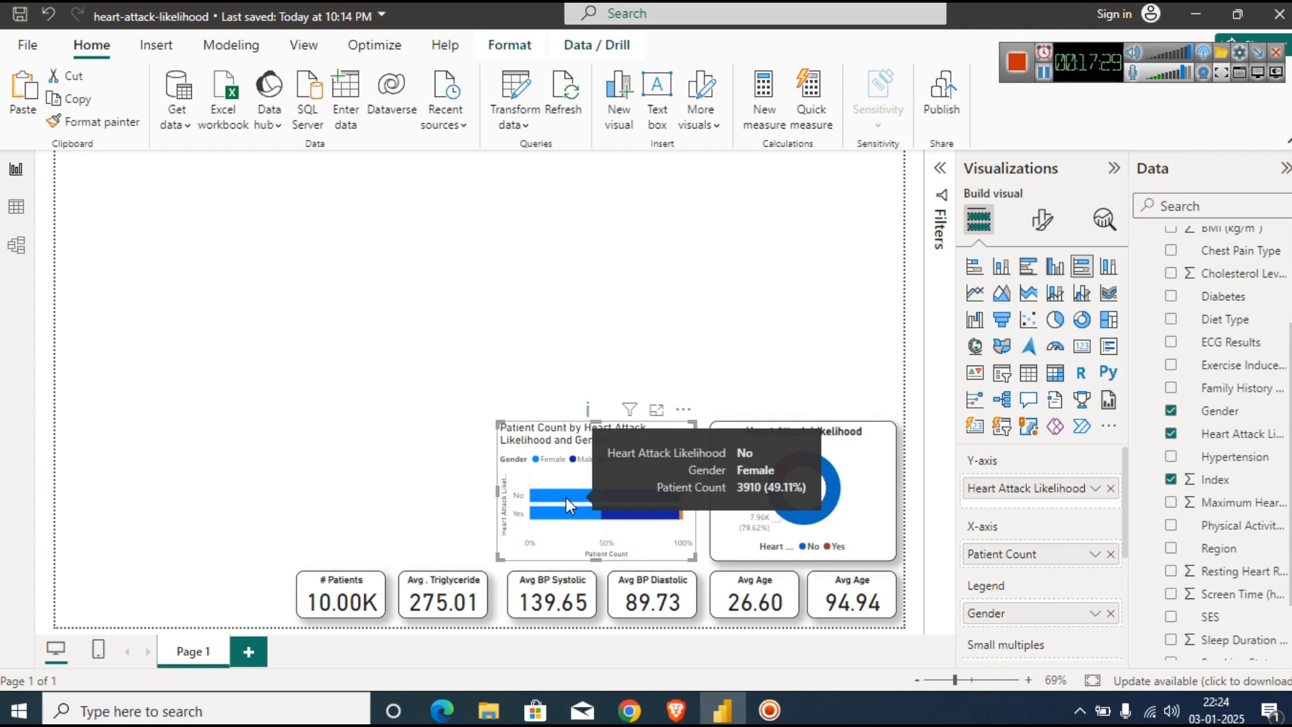
mouse_move(643, 495)
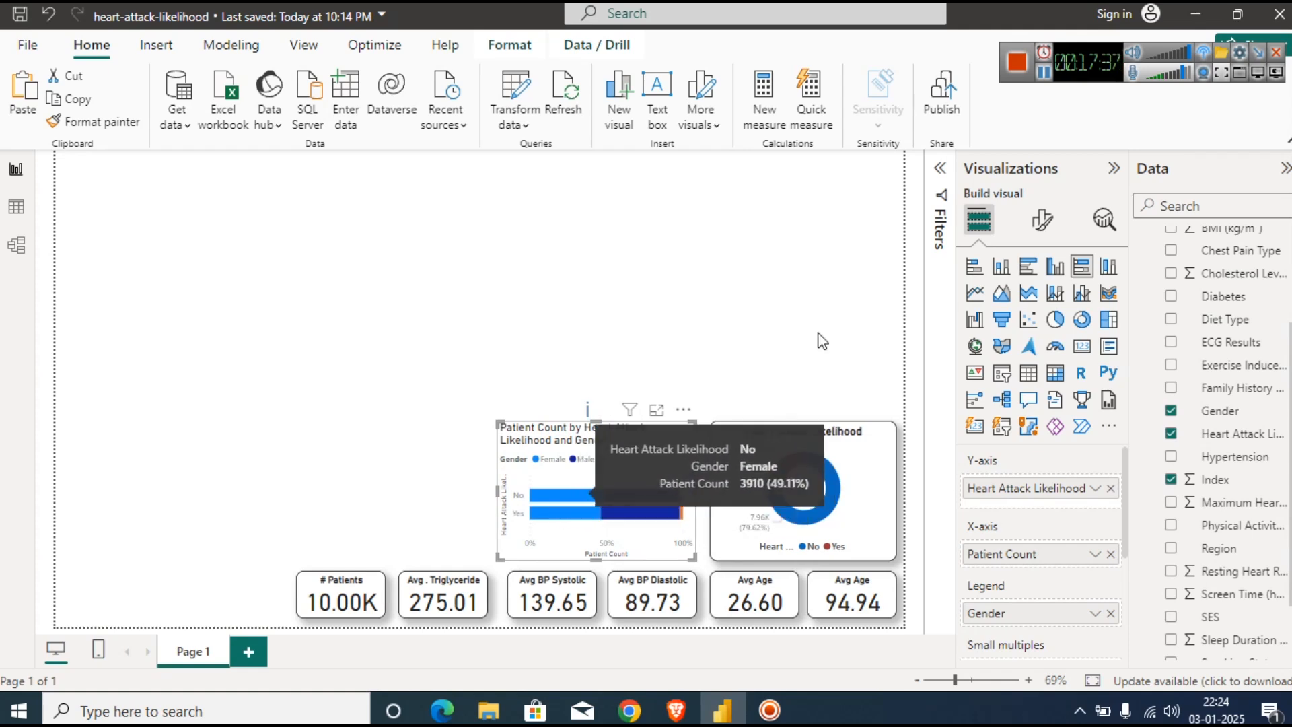
key(ctrl+z)
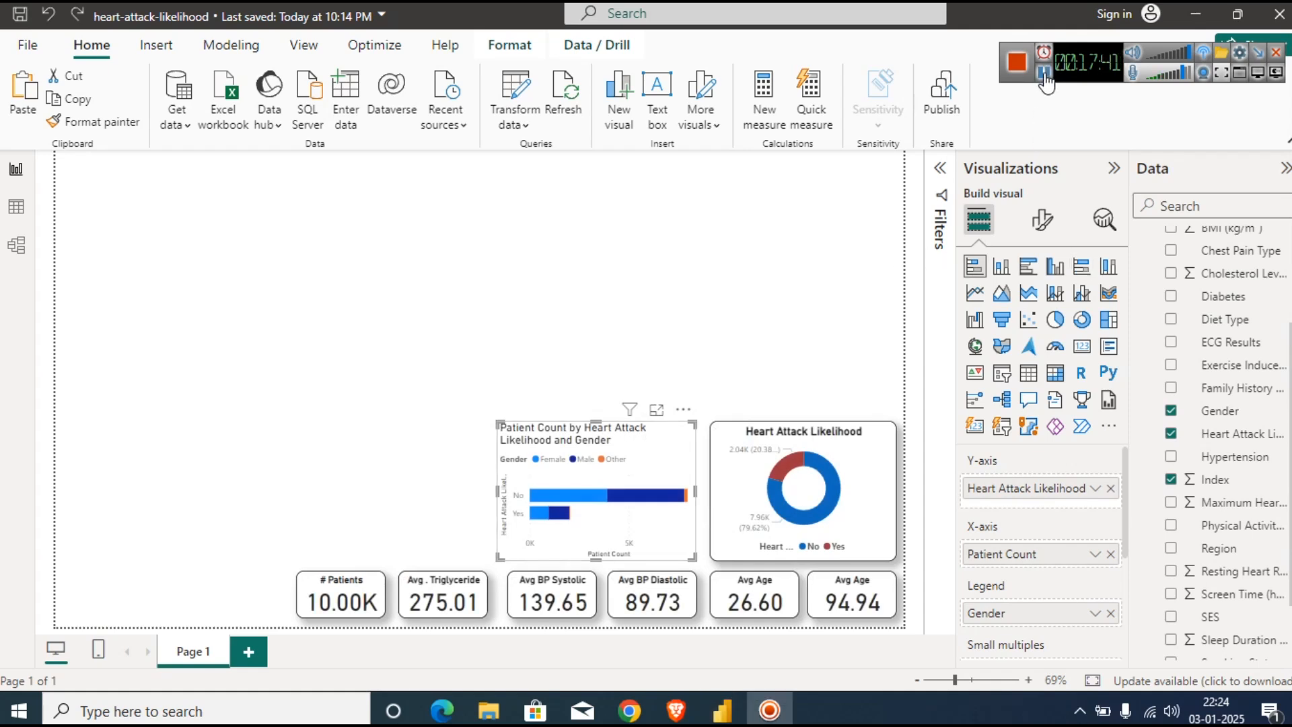
Copy the donut chart's formatting onto the gender stacked bar chart with the Format Painter.
click(729, 434)
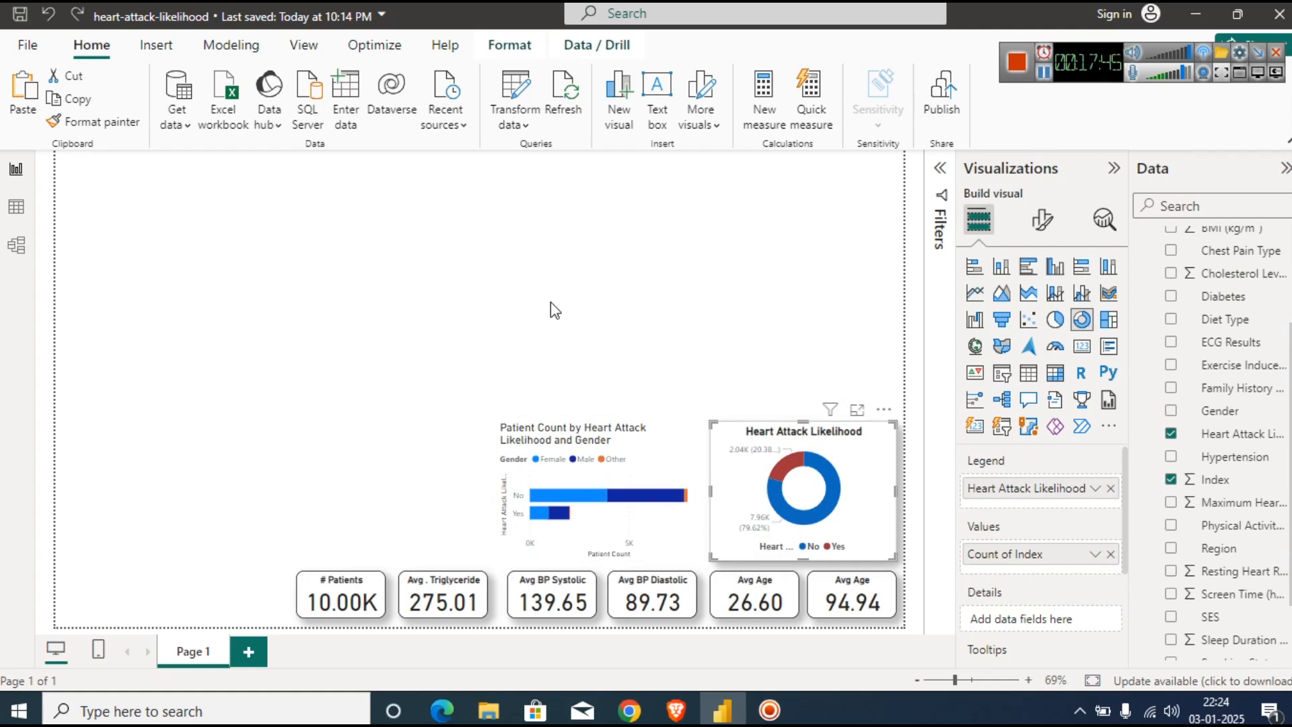
click(105, 123)
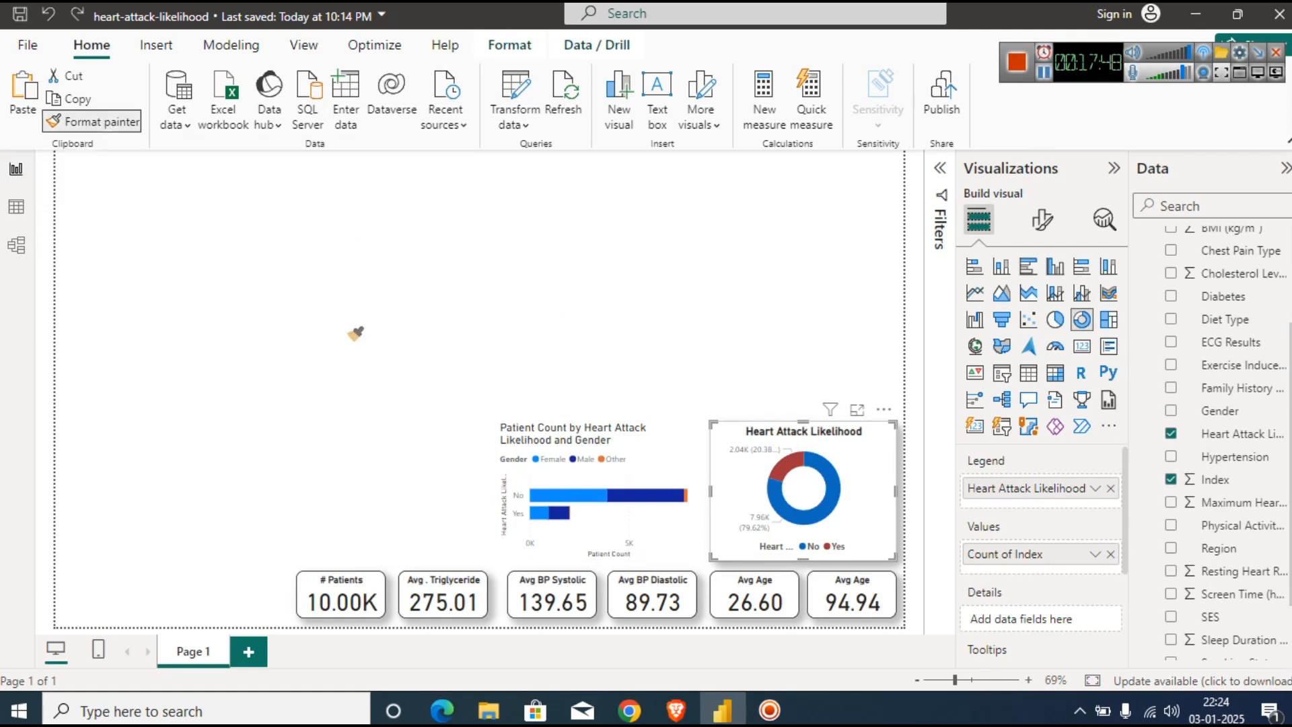
click(553, 434)
click(718, 349)
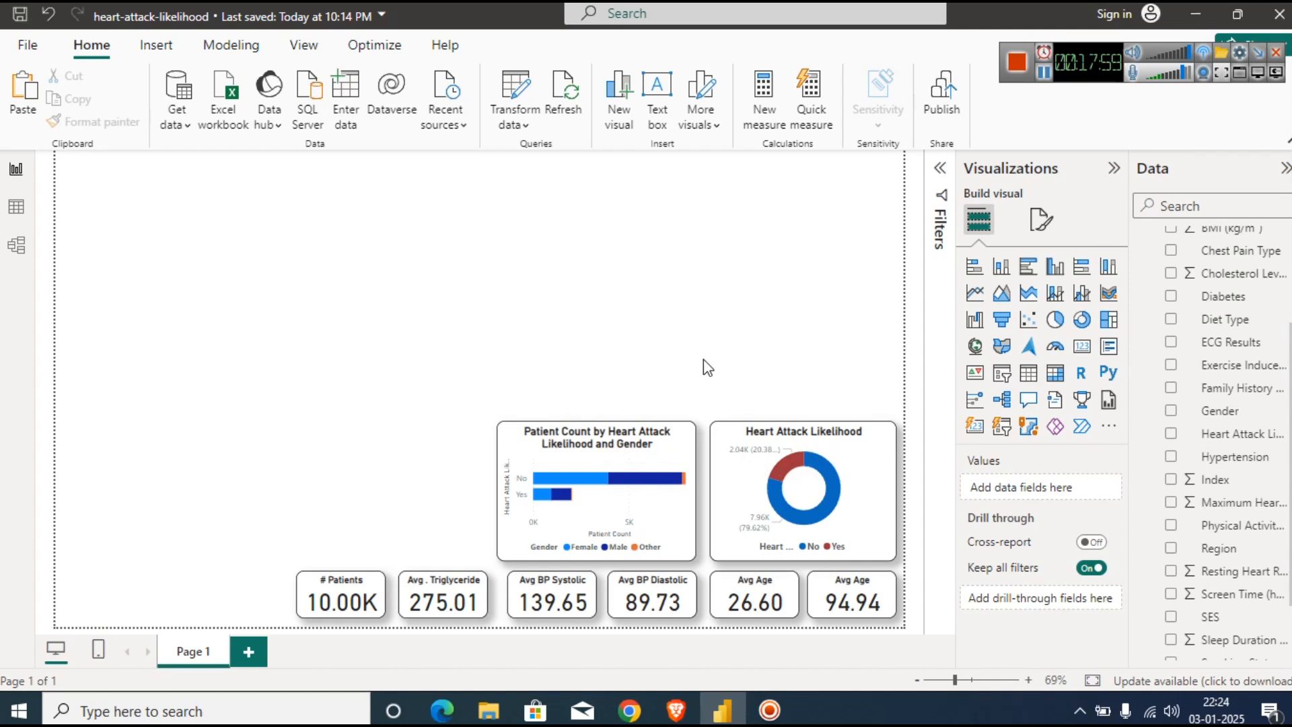
Narrow the gender bar chart so its left edge lines up with the Avg BP Systolic card.
click(494, 495)
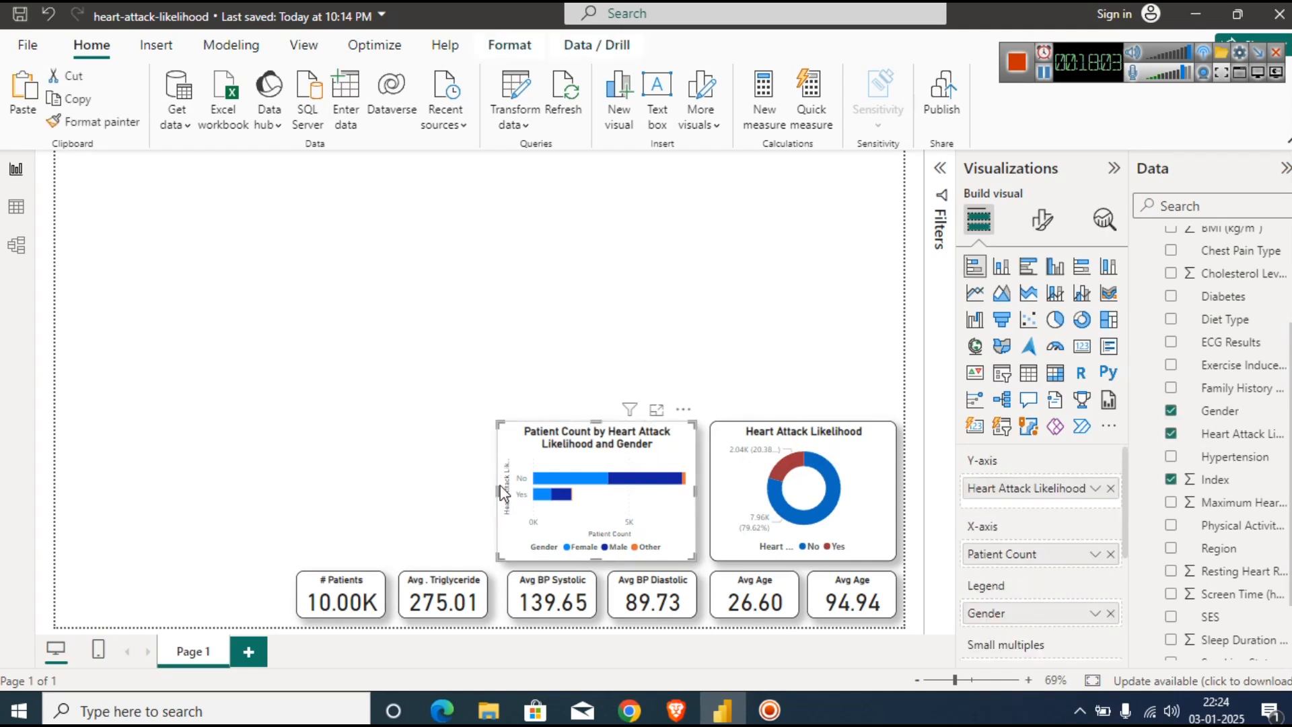
drag(495, 487, 502, 489)
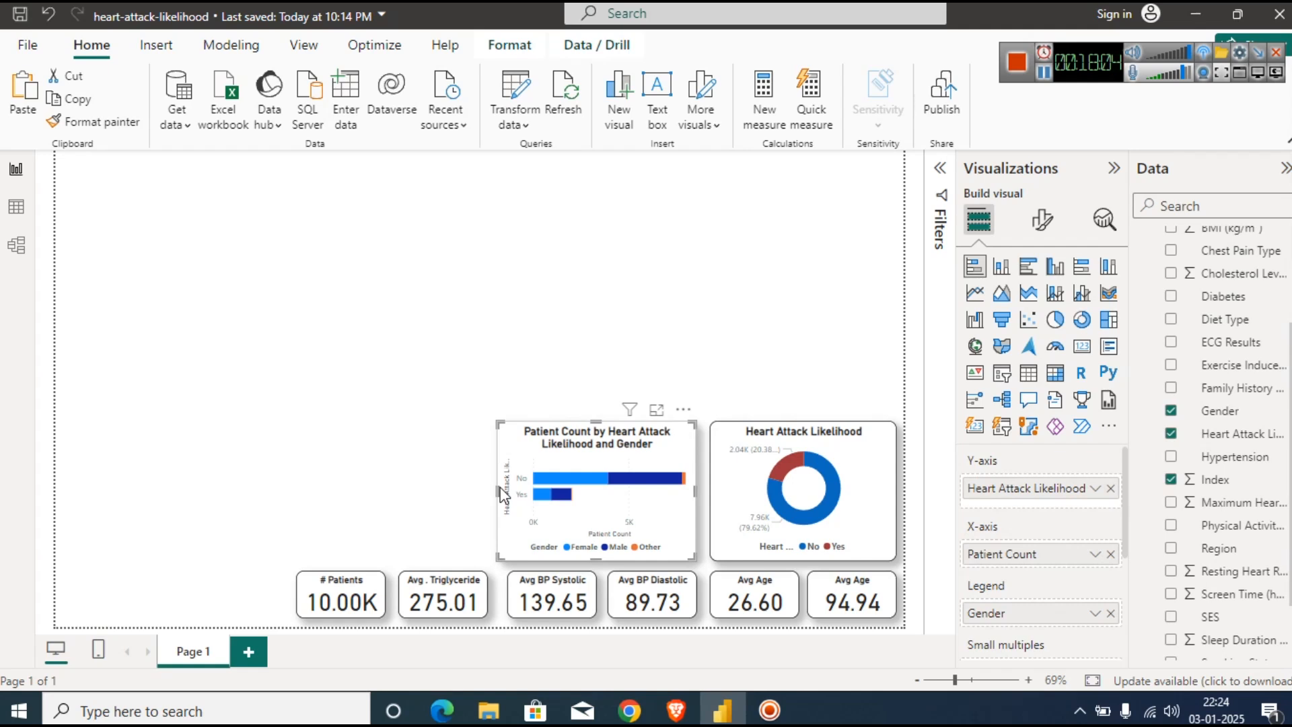
click(436, 457)
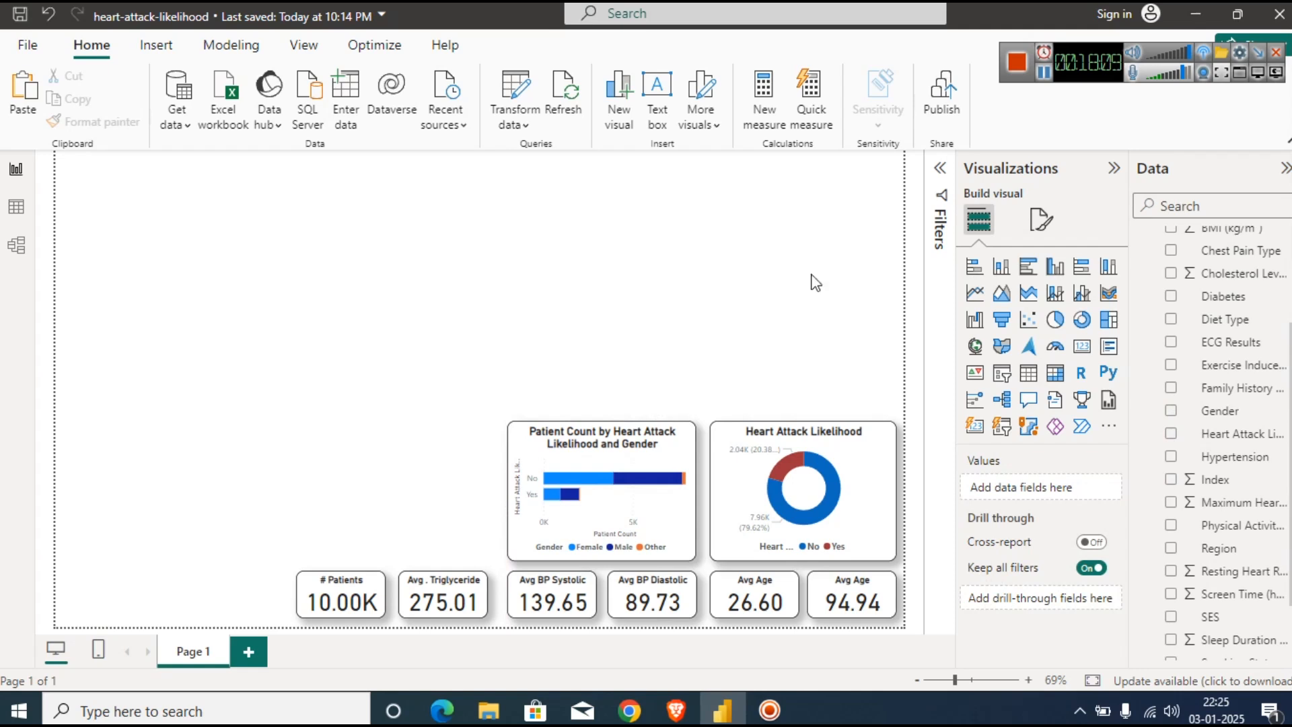
click(1044, 72)
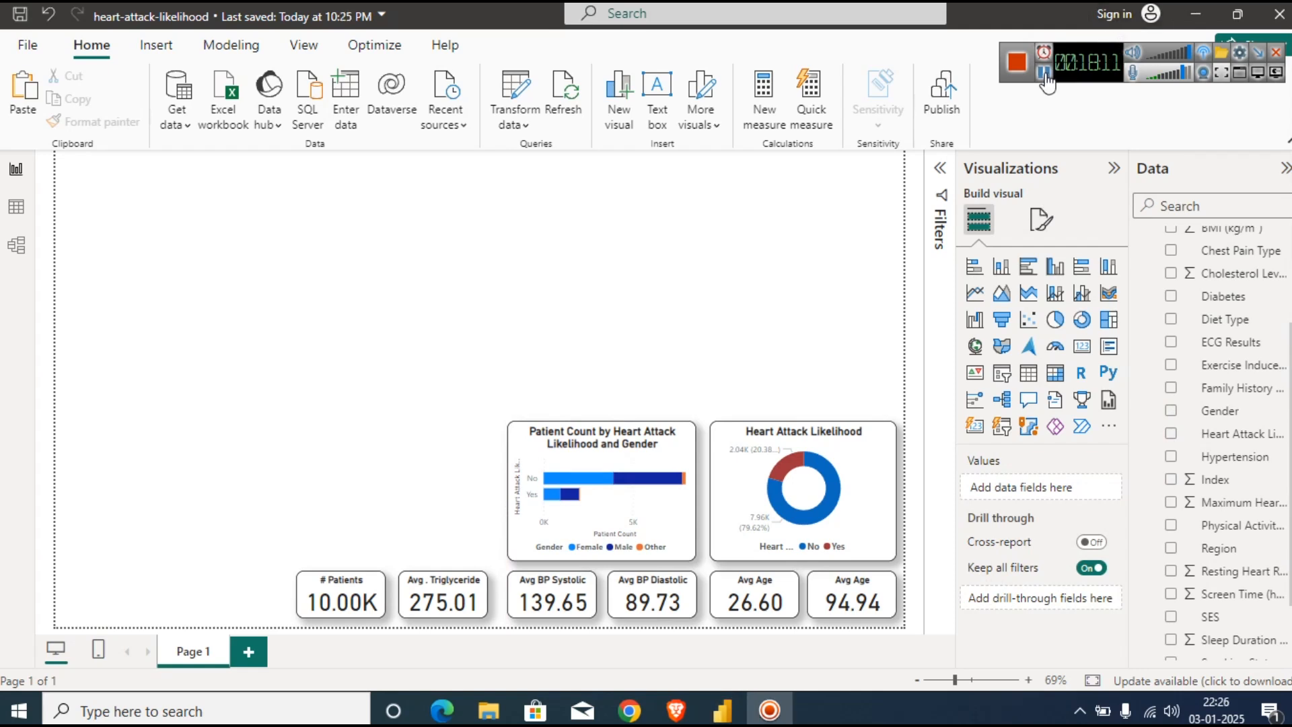
Duplicate the gender bar chart and place the copy above the # Patients and Avg . Triglyceride cards, level with the original.
click(544, 437)
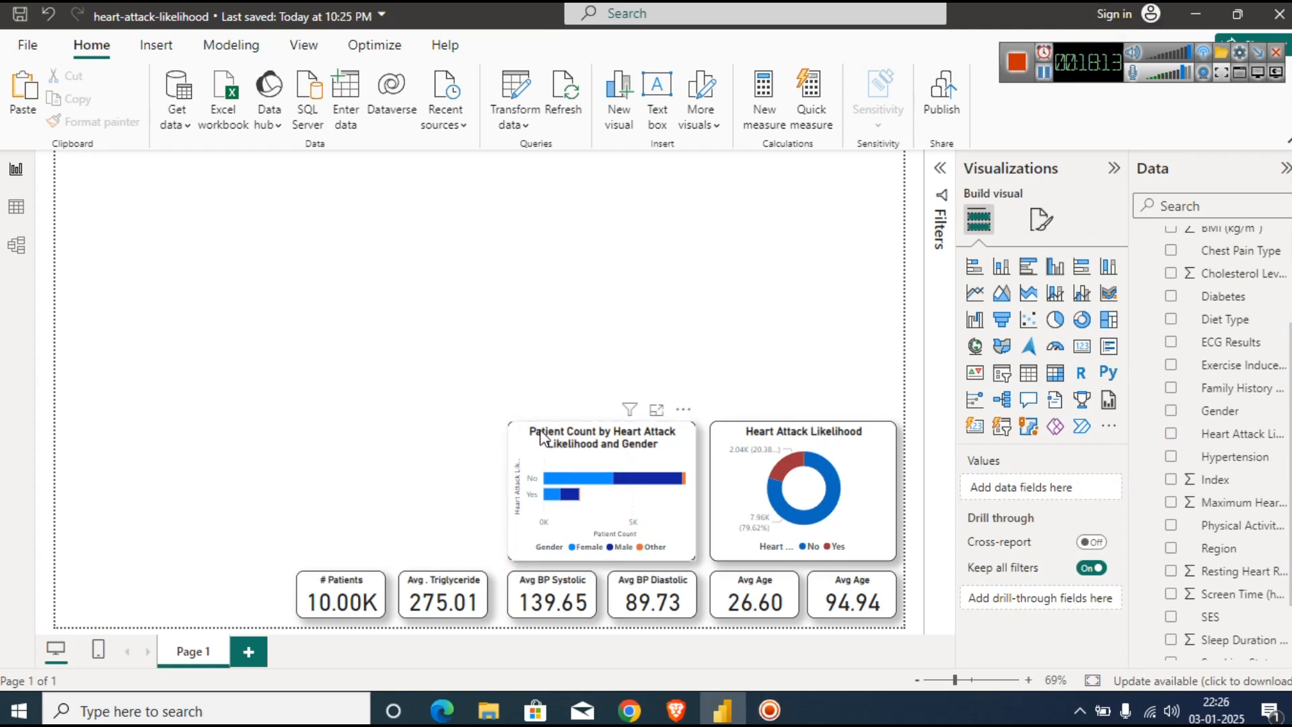
click(544, 437)
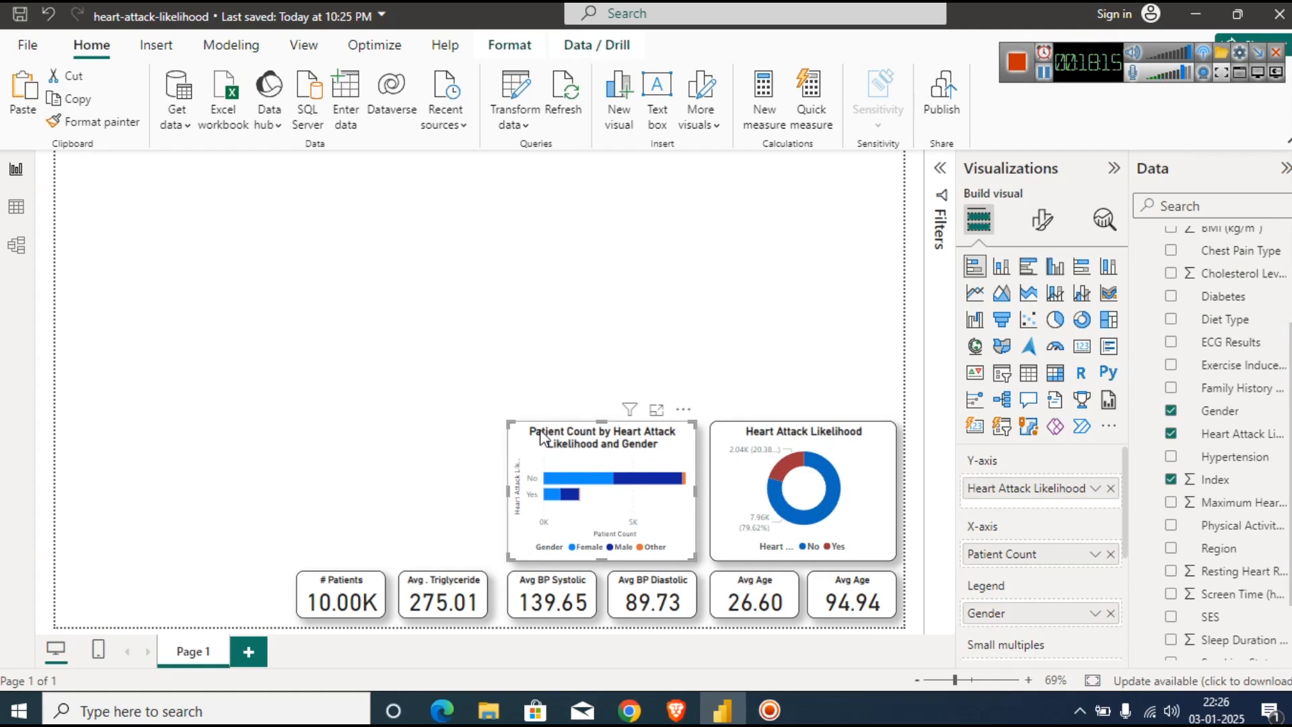
key(ctrl+v)
drag(523, 442, 307, 444)
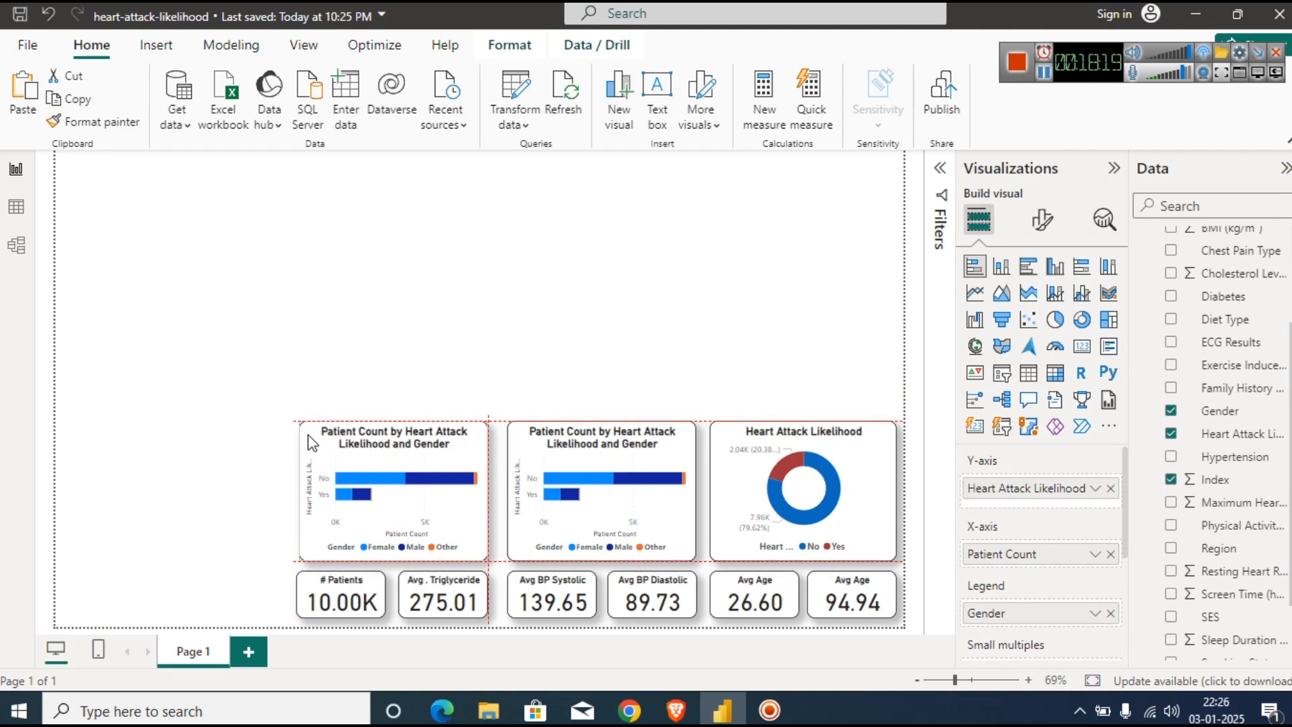
key(Down)
key(Down)
key(Down)
click(346, 327)
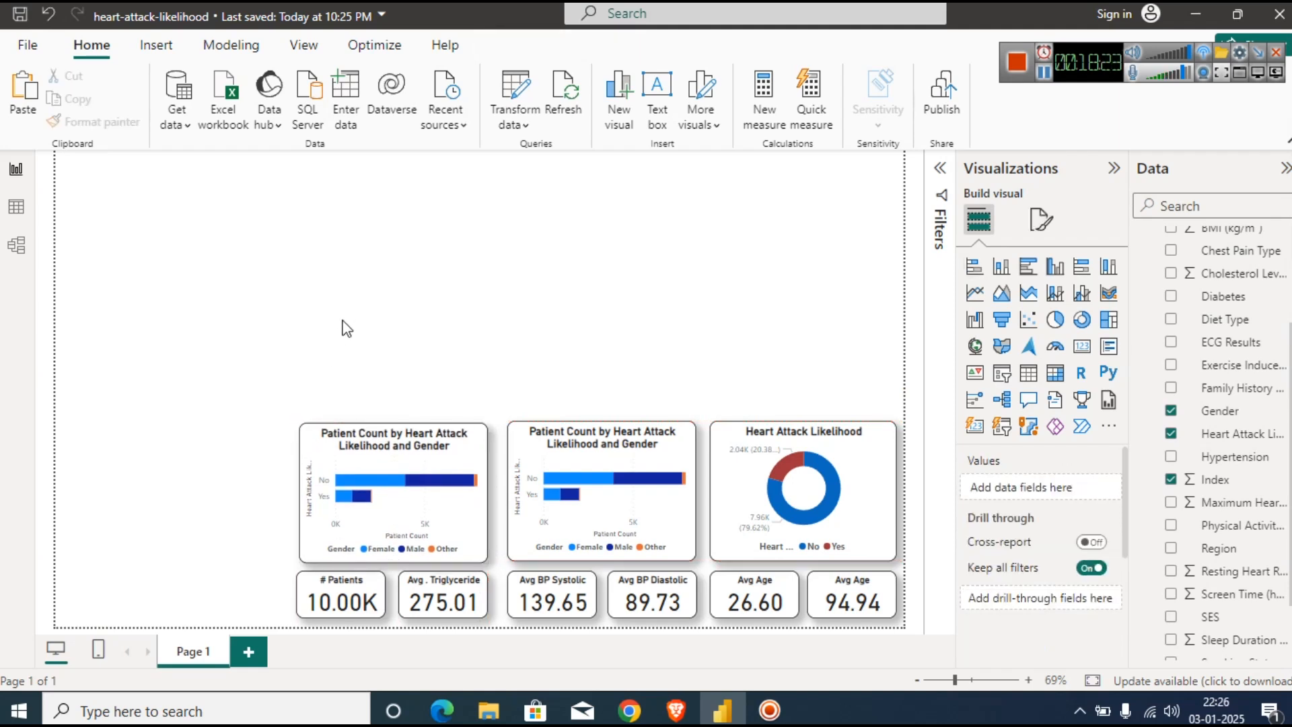
Replace Gender with the Urban/Rural field in the duplicated bar chart's legend.
click(342, 452)
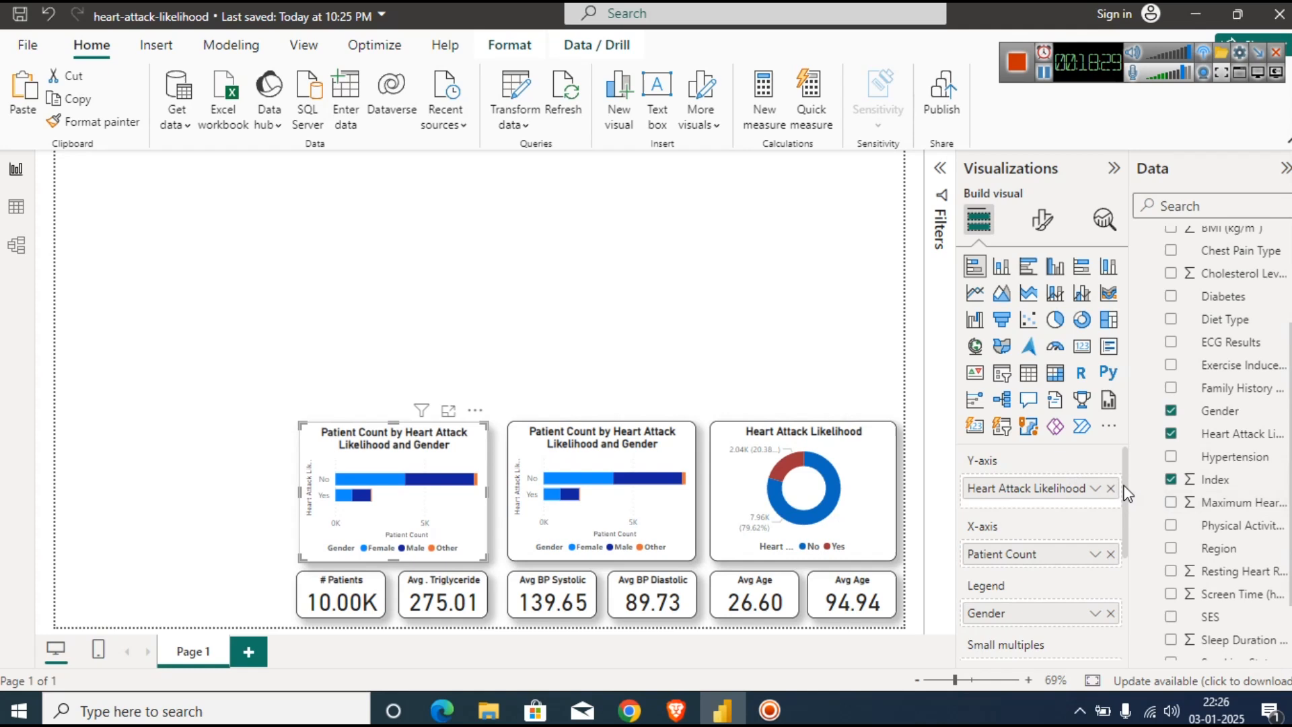
drag(1084, 611, 1120, 623)
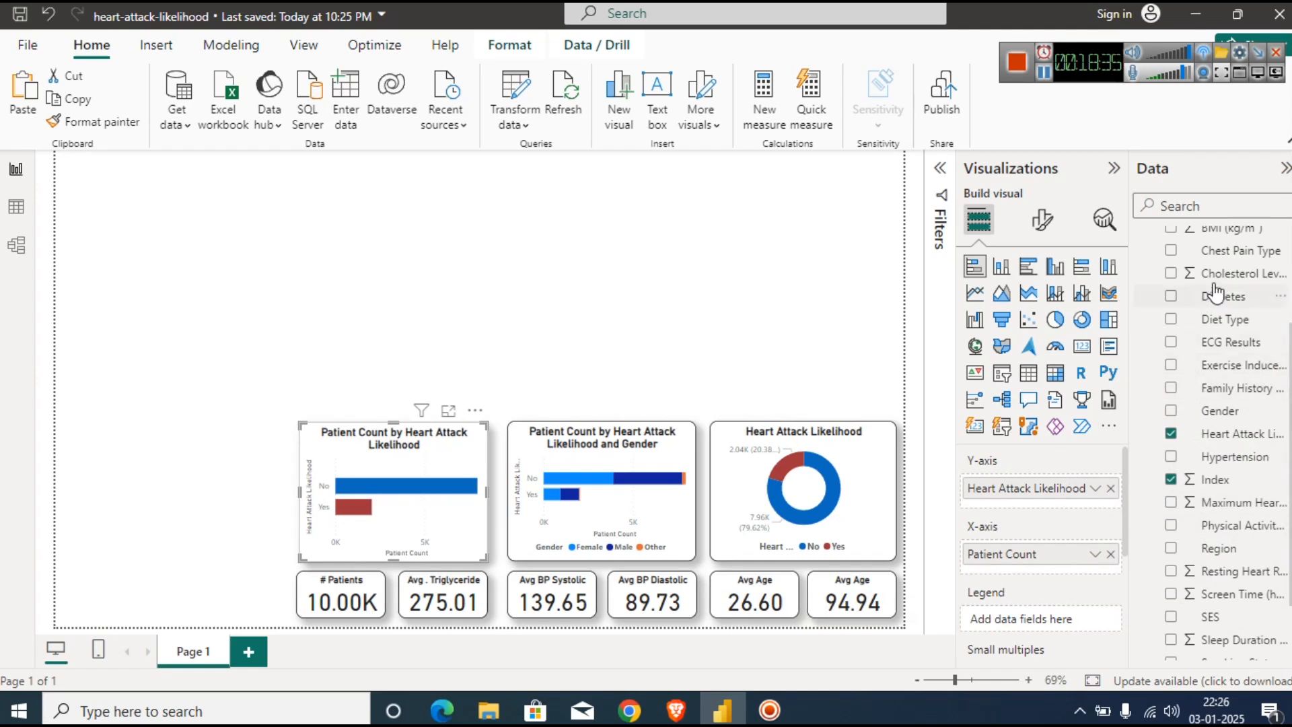
text(ur)
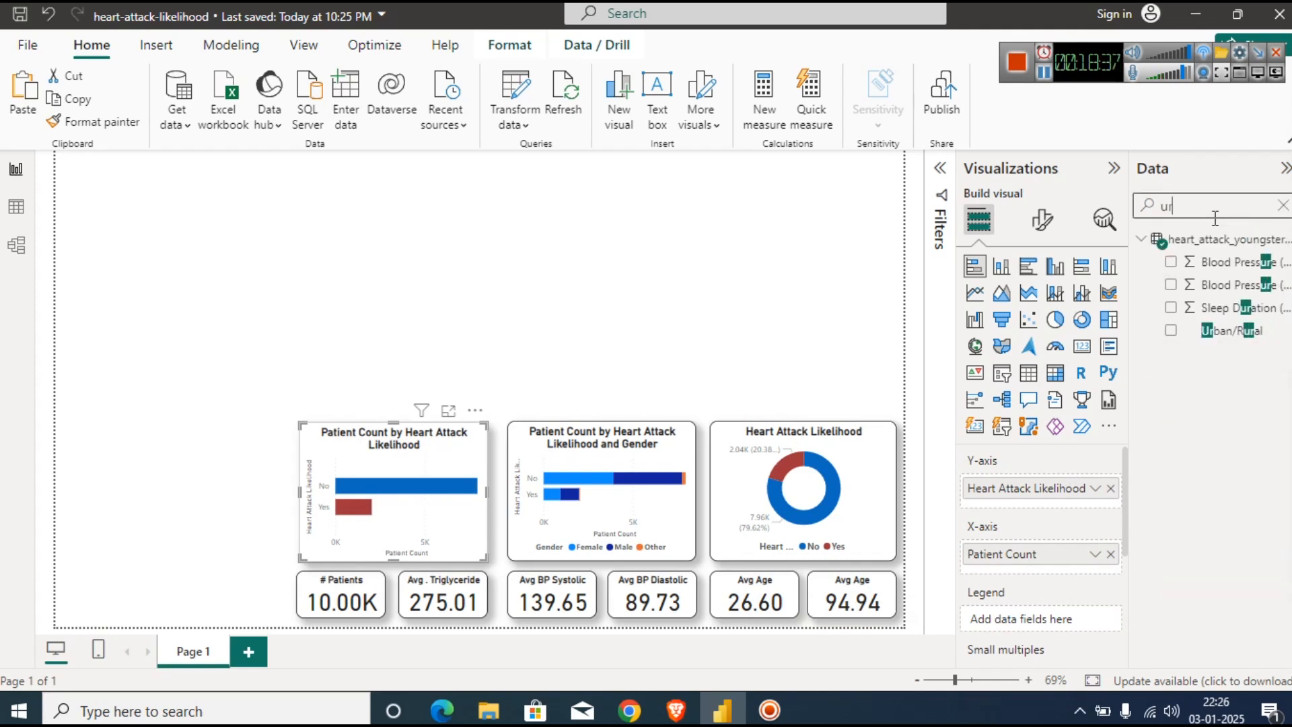
drag(1262, 331, 1048, 596)
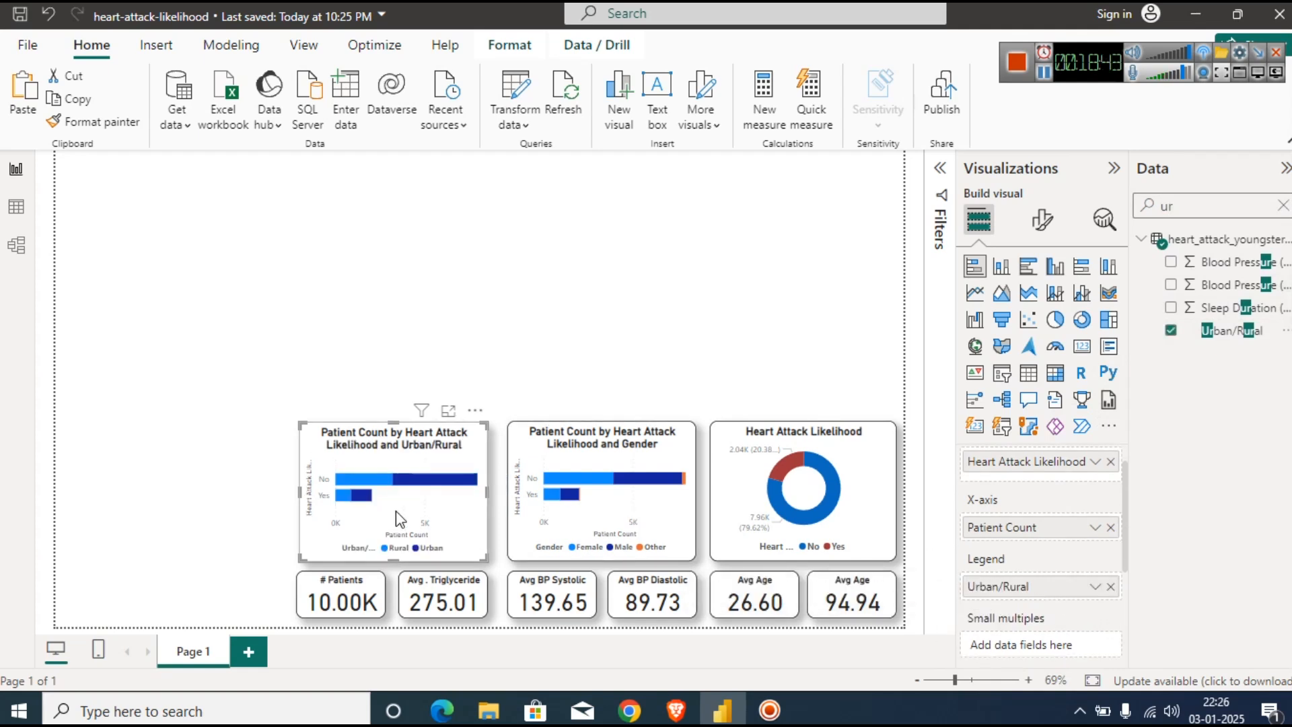
Look through the patient data table for more categorical columns, such as Region, to chart against heart attack likelihood.
mouse_move(347, 502)
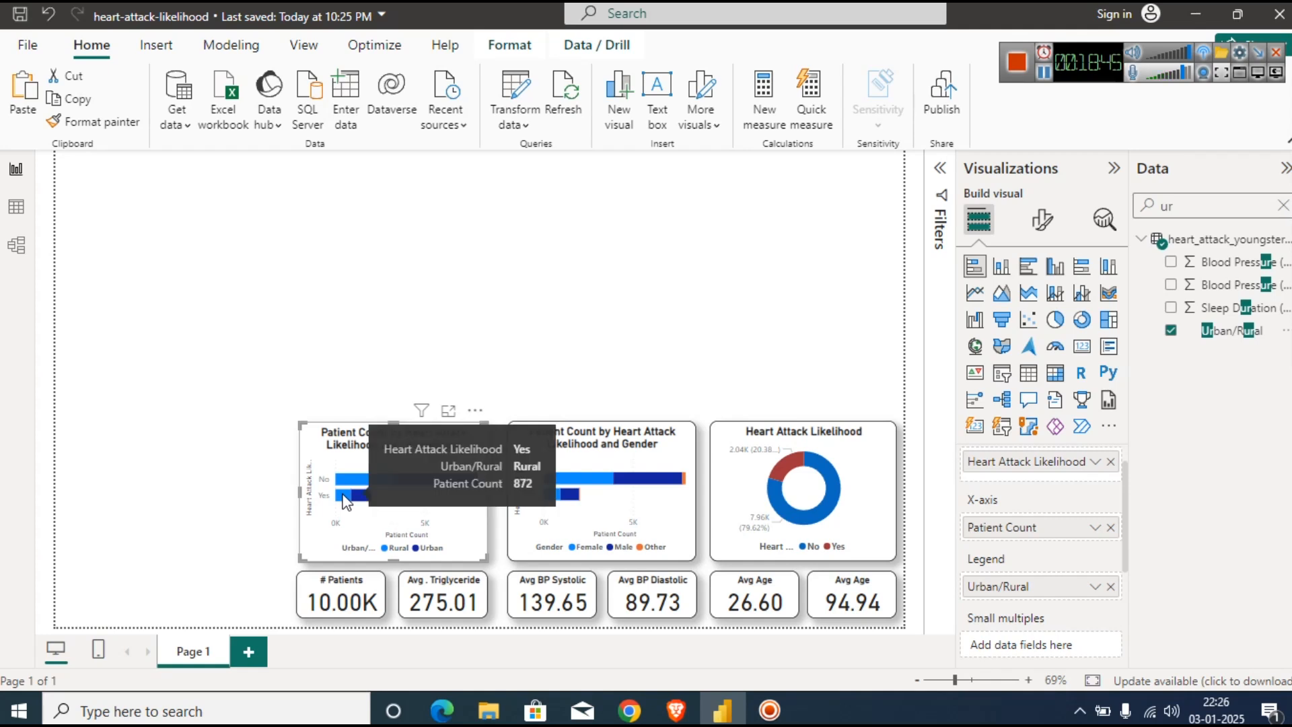
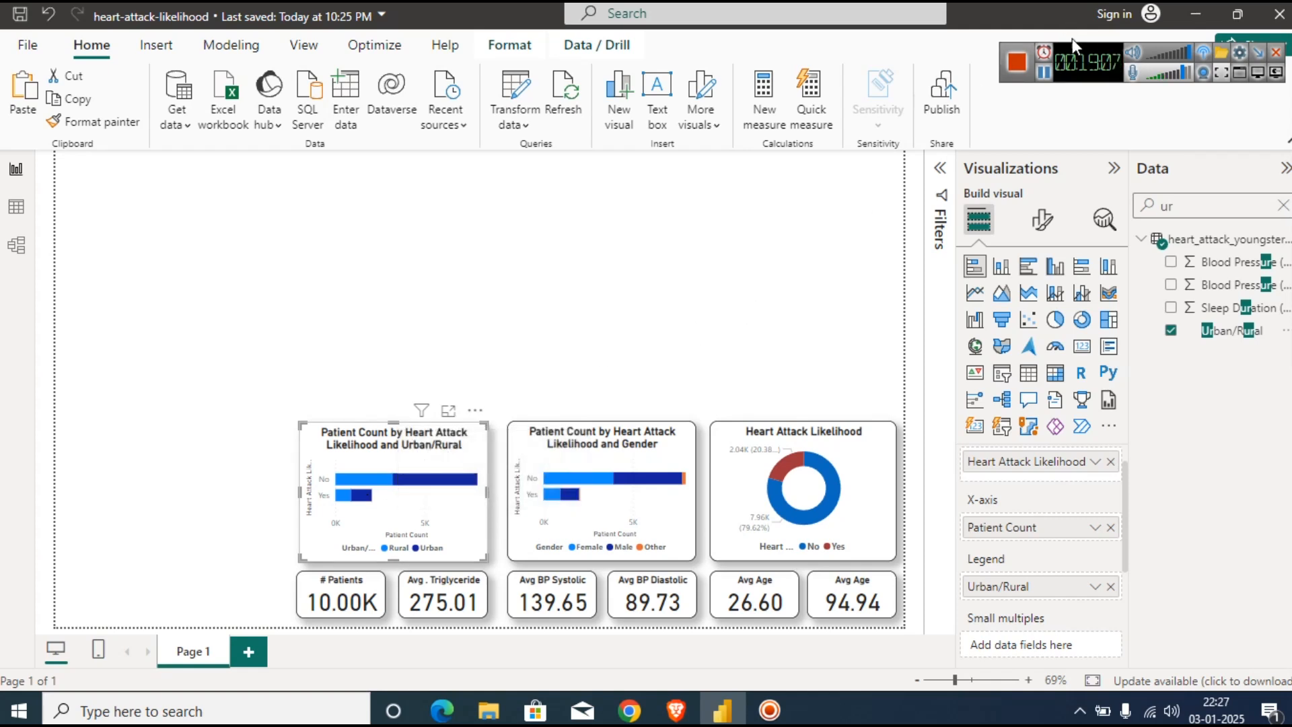
click(639, 294)
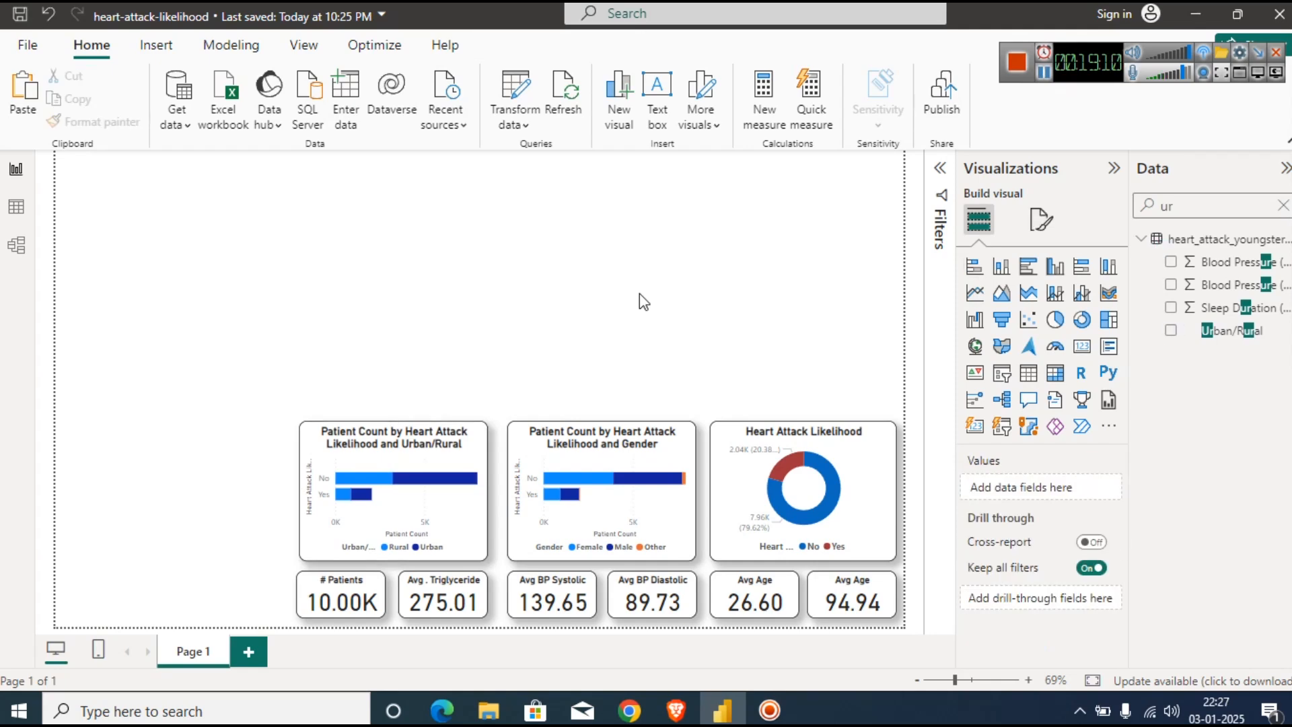
click(1043, 81)
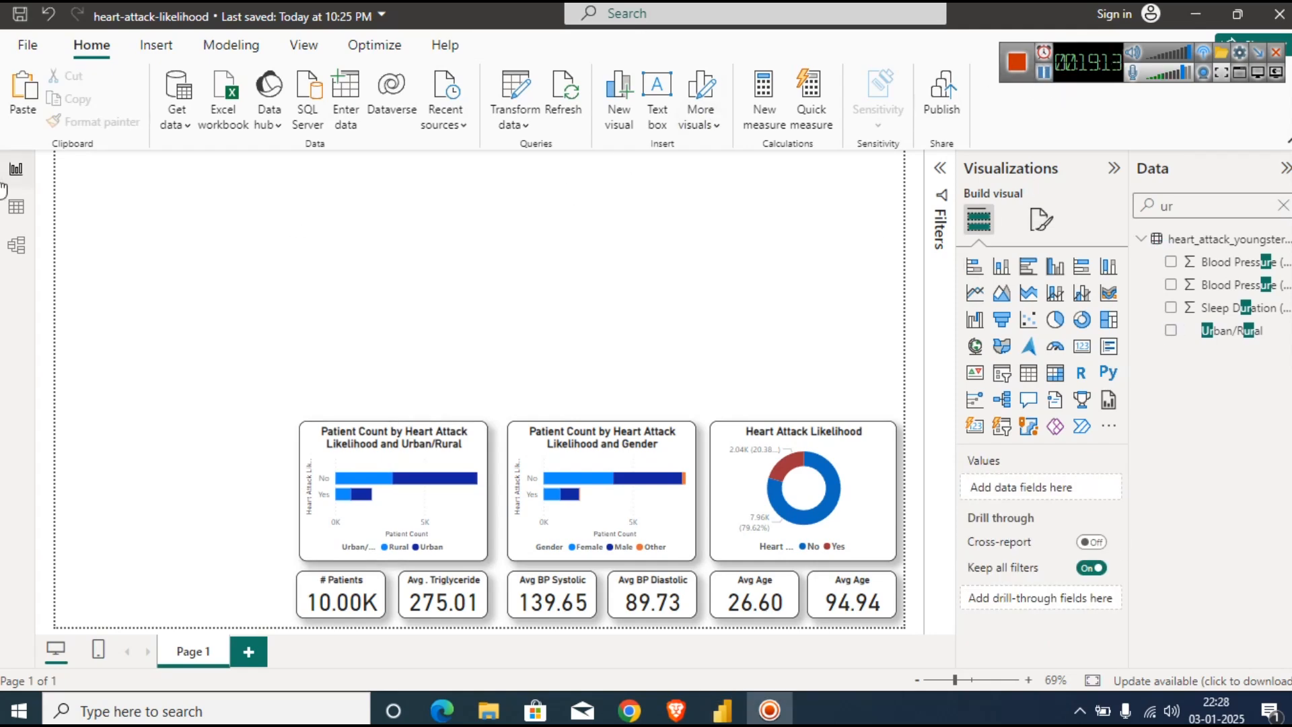
click(16, 205)
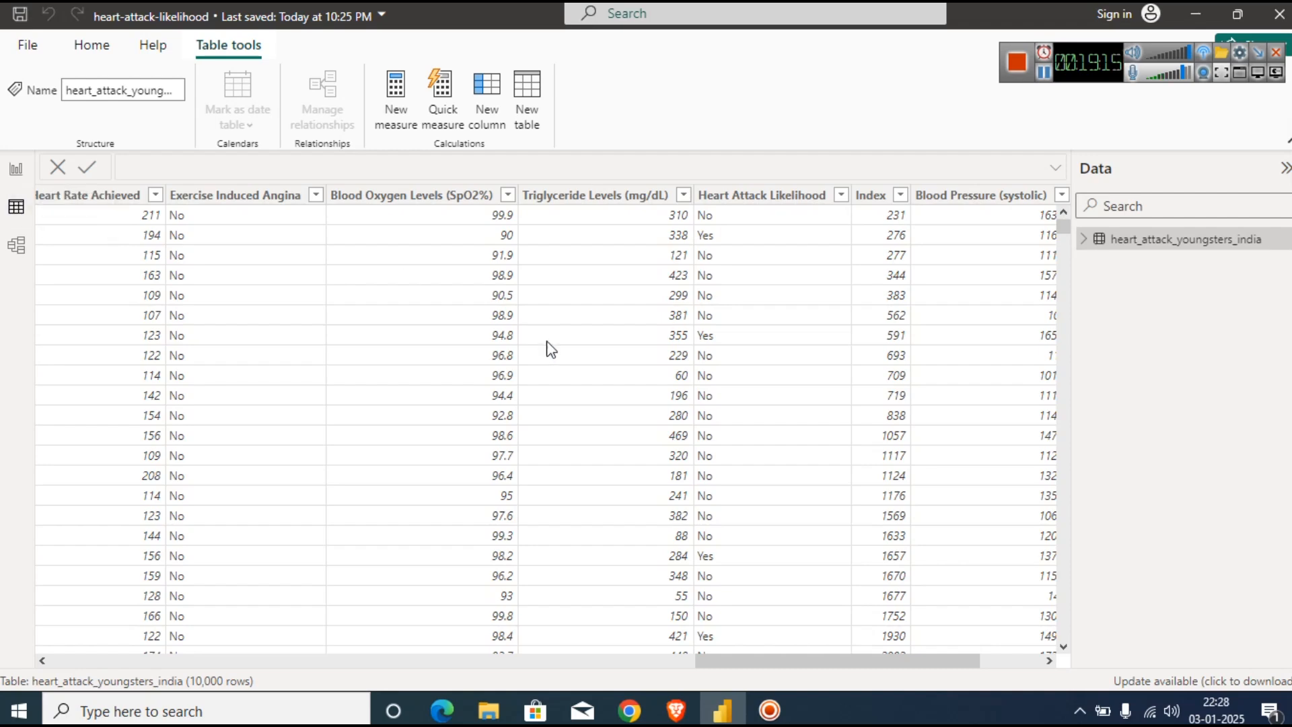
drag(900, 656, 285, 673)
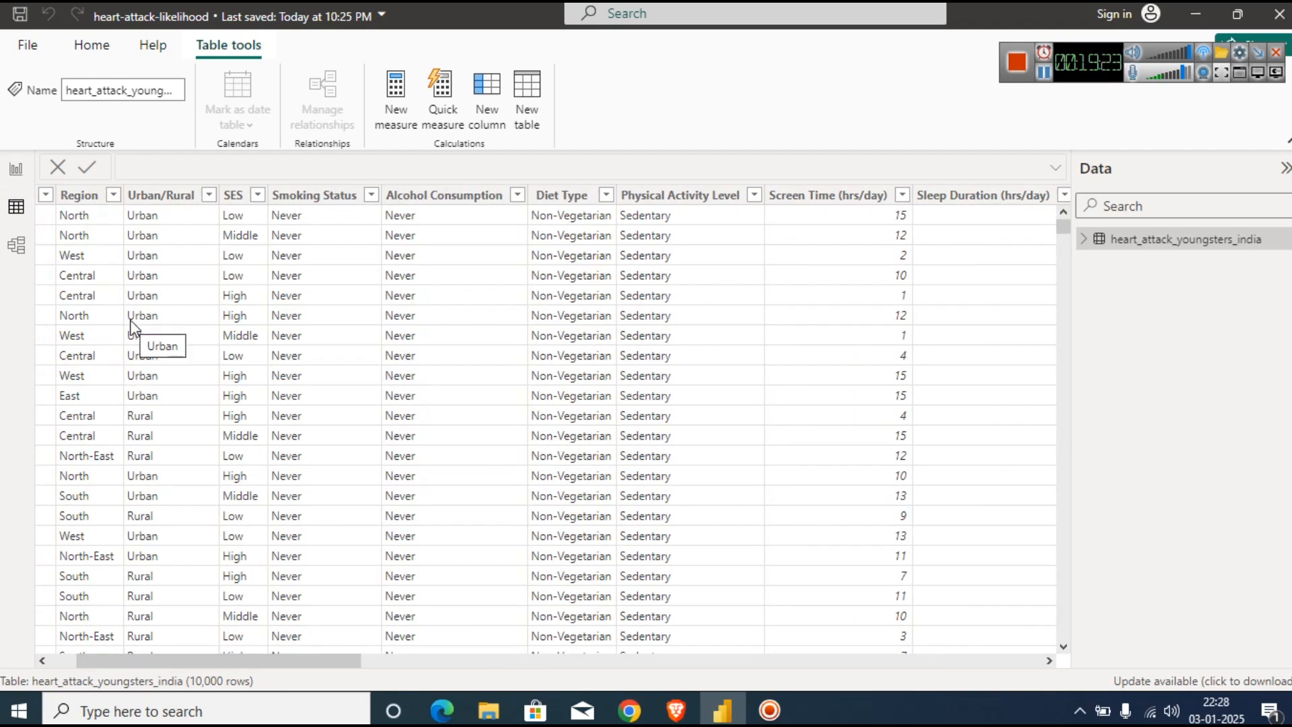
click(16, 170)
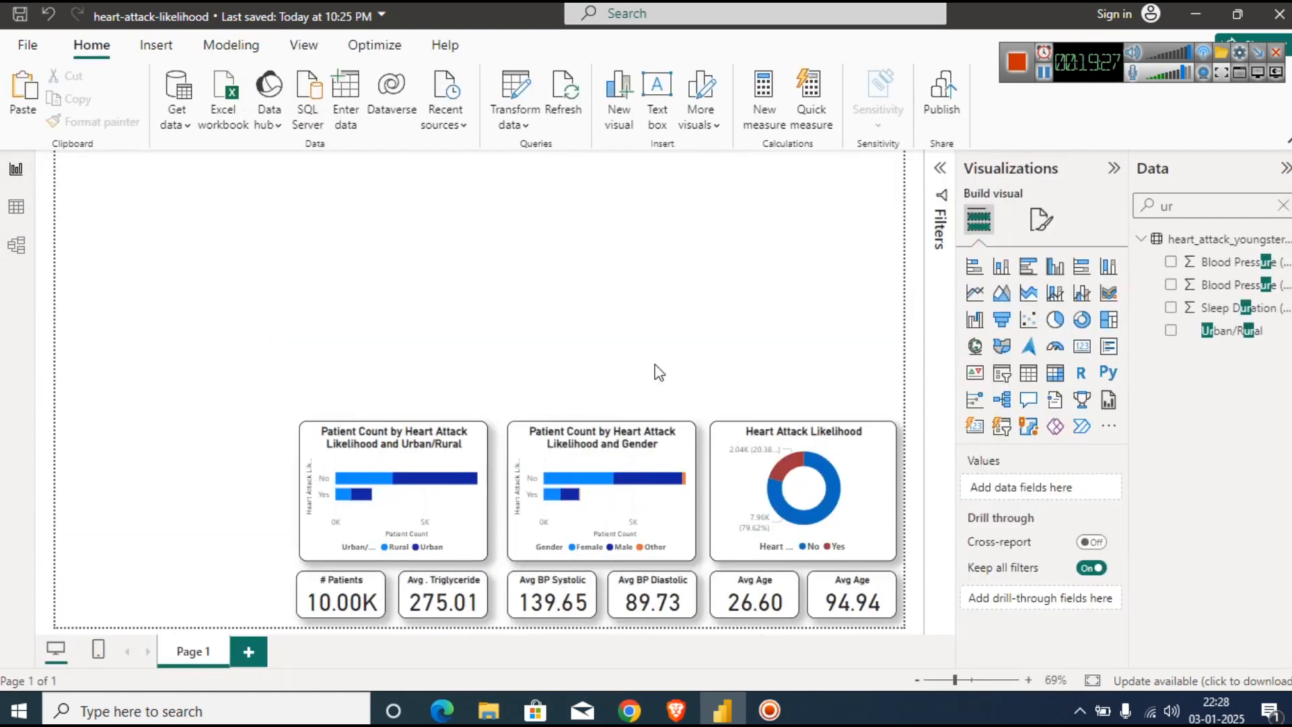
Duplicate the gender bar chart above the Heart Attack Likelihood donut and replace Gender with Region in the copy's legend.
click(546, 441)
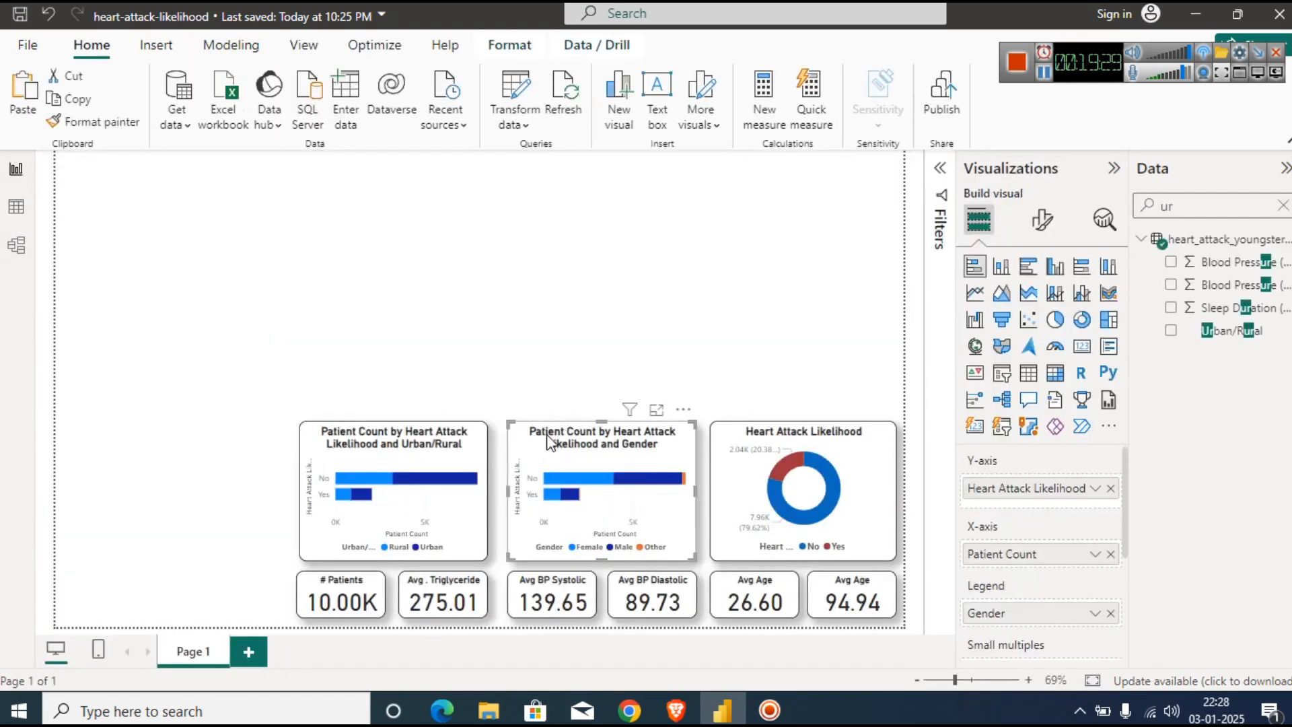
drag(547, 439, 751, 263)
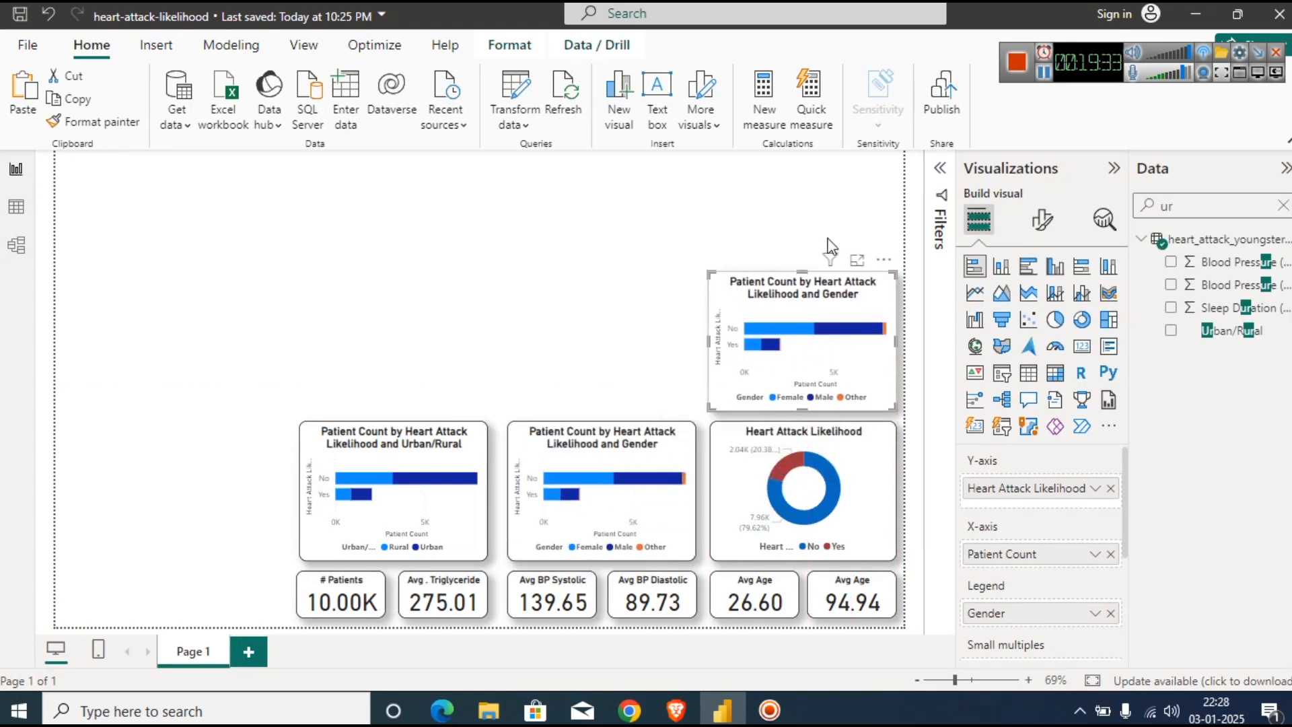
drag(1098, 620, 1117, 629)
double_click(1181, 211)
text(reg)
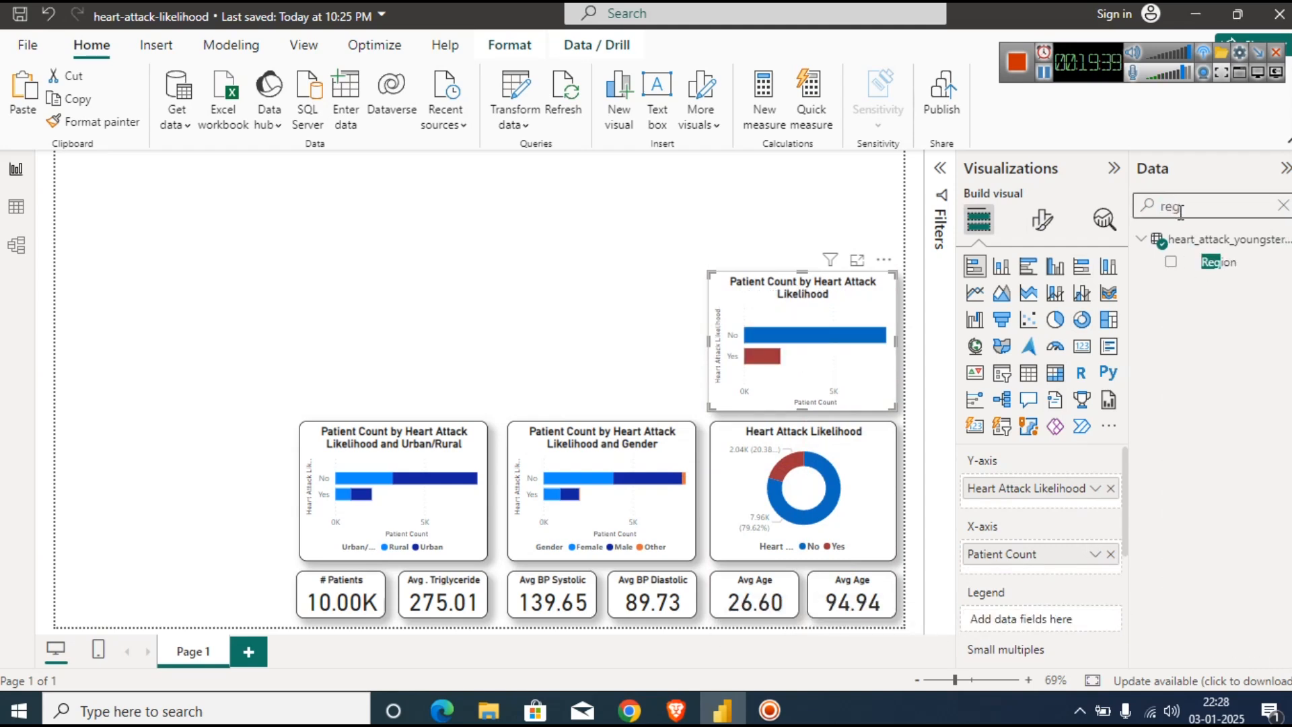
drag(1217, 262, 1044, 612)
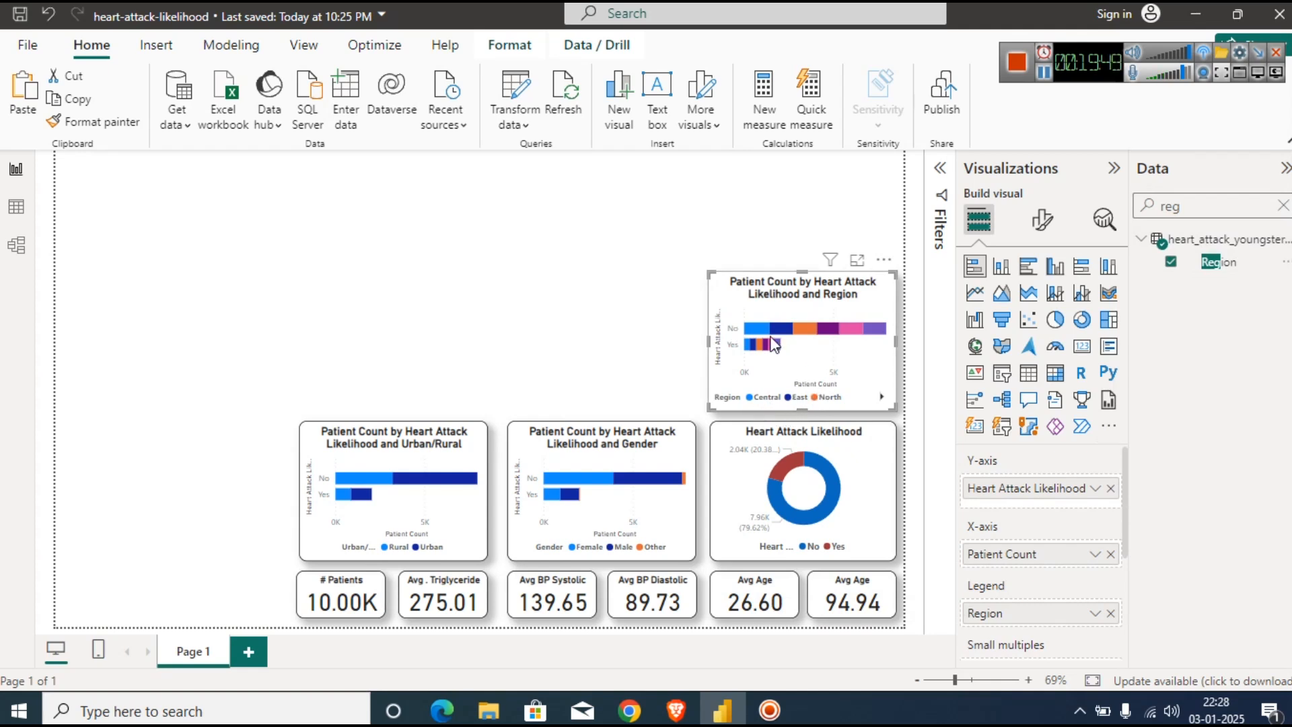
mouse_move(752, 337)
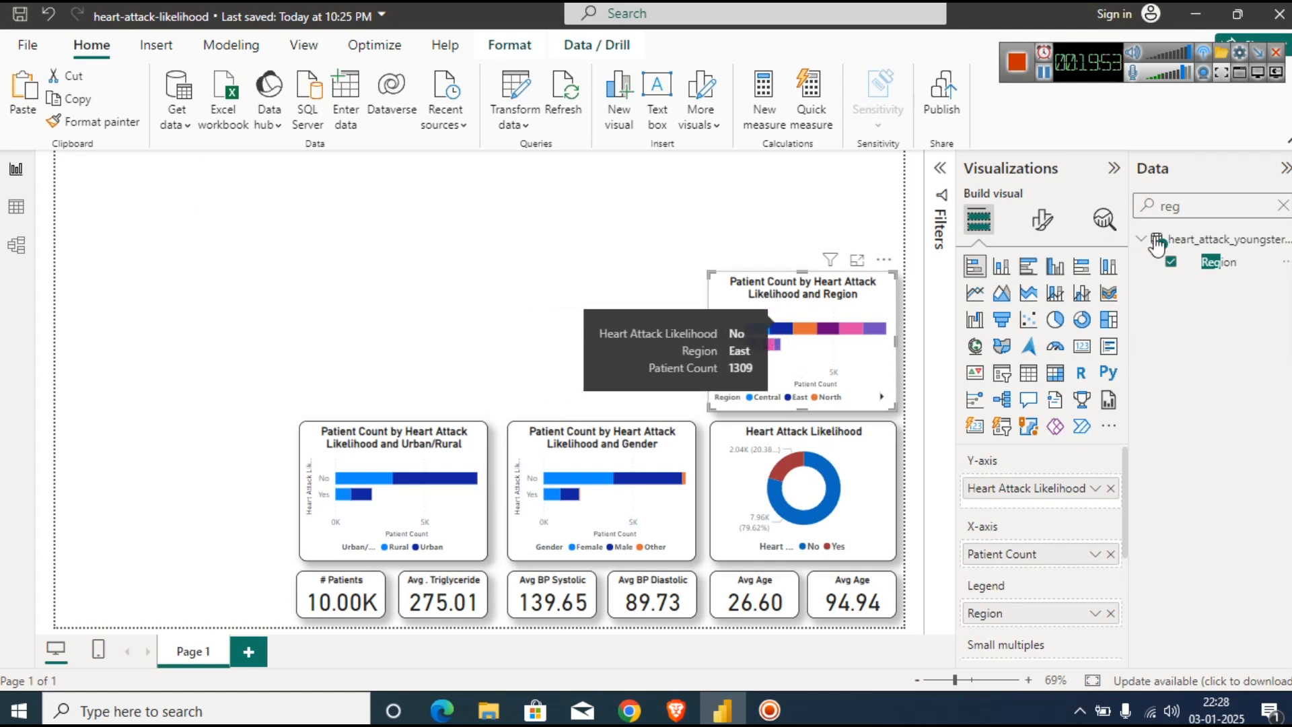
Try the Region chart as a 100% stacked column chart and inspect it in focus mode.
click(1082, 269)
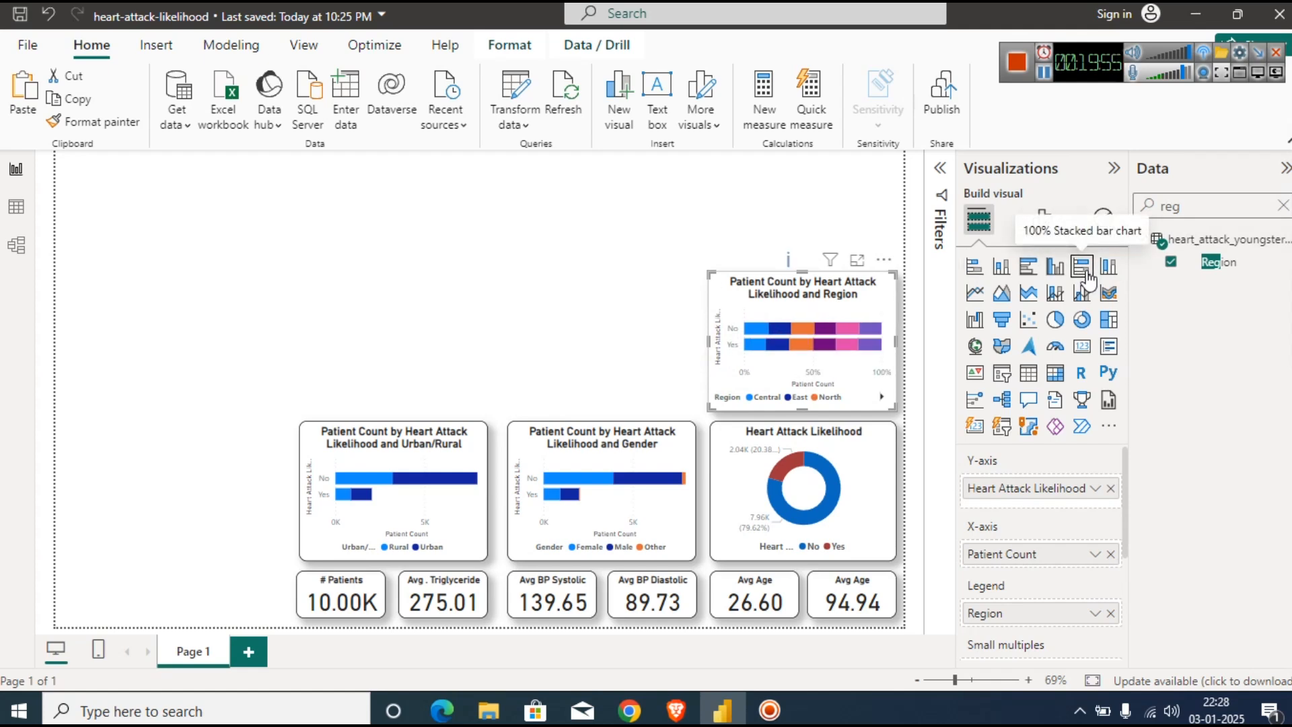
click(1107, 268)
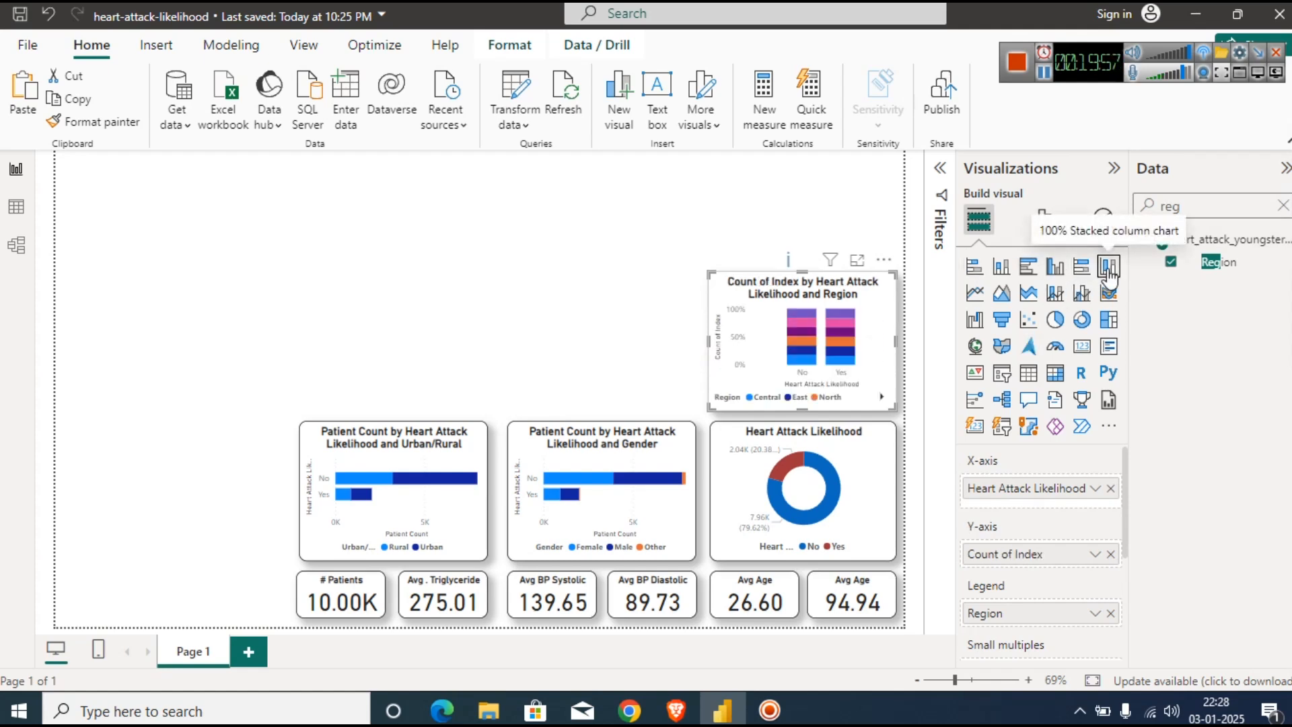
click(857, 259)
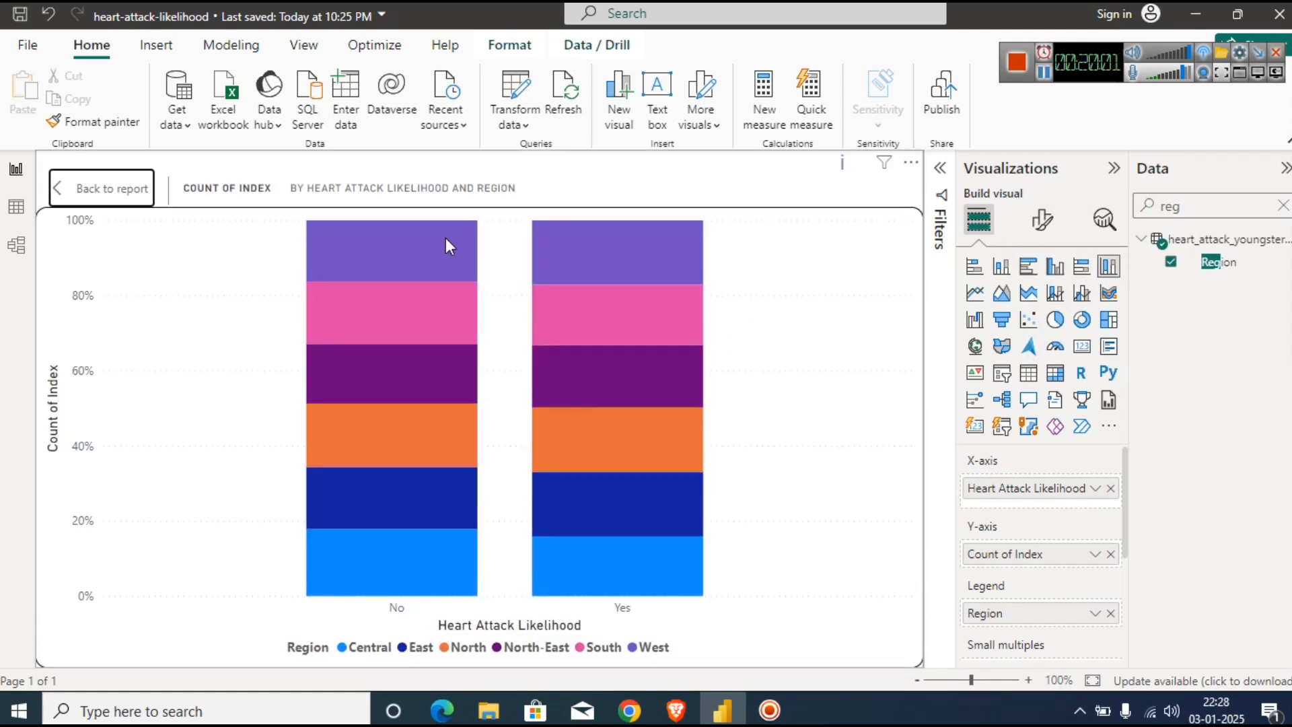
mouse_move(446, 240)
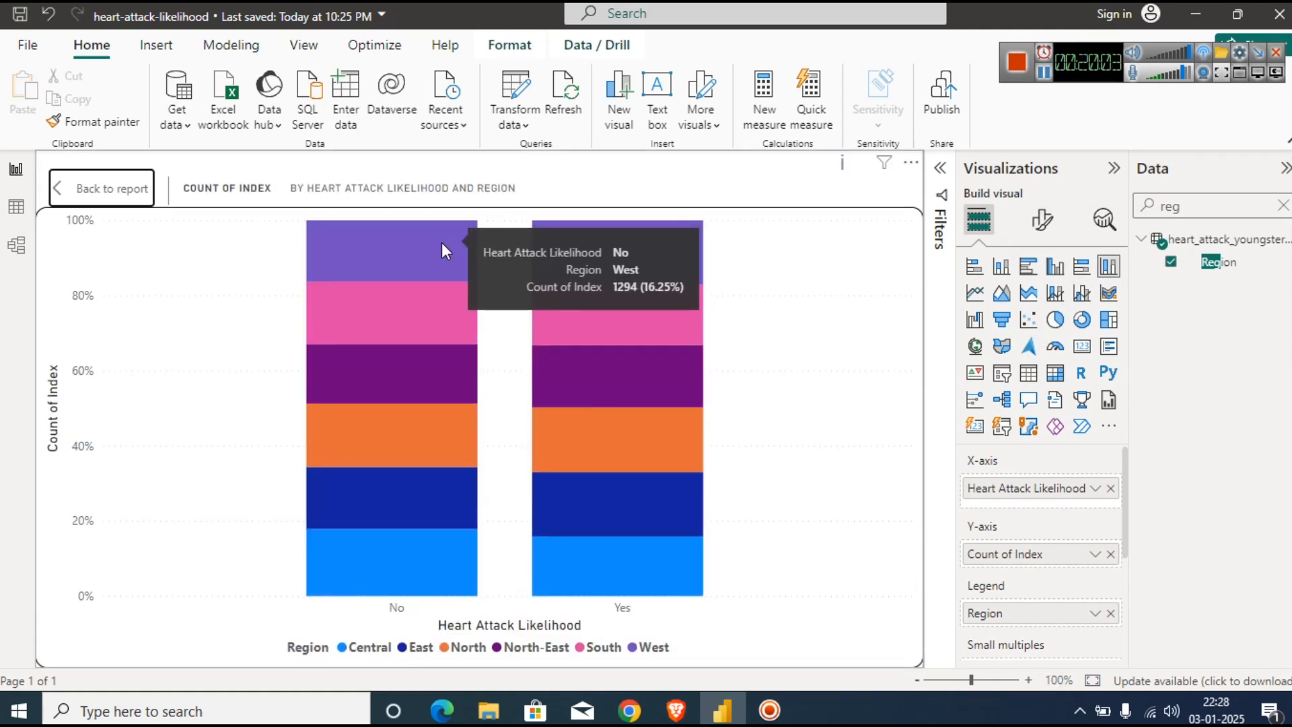
click(103, 187)
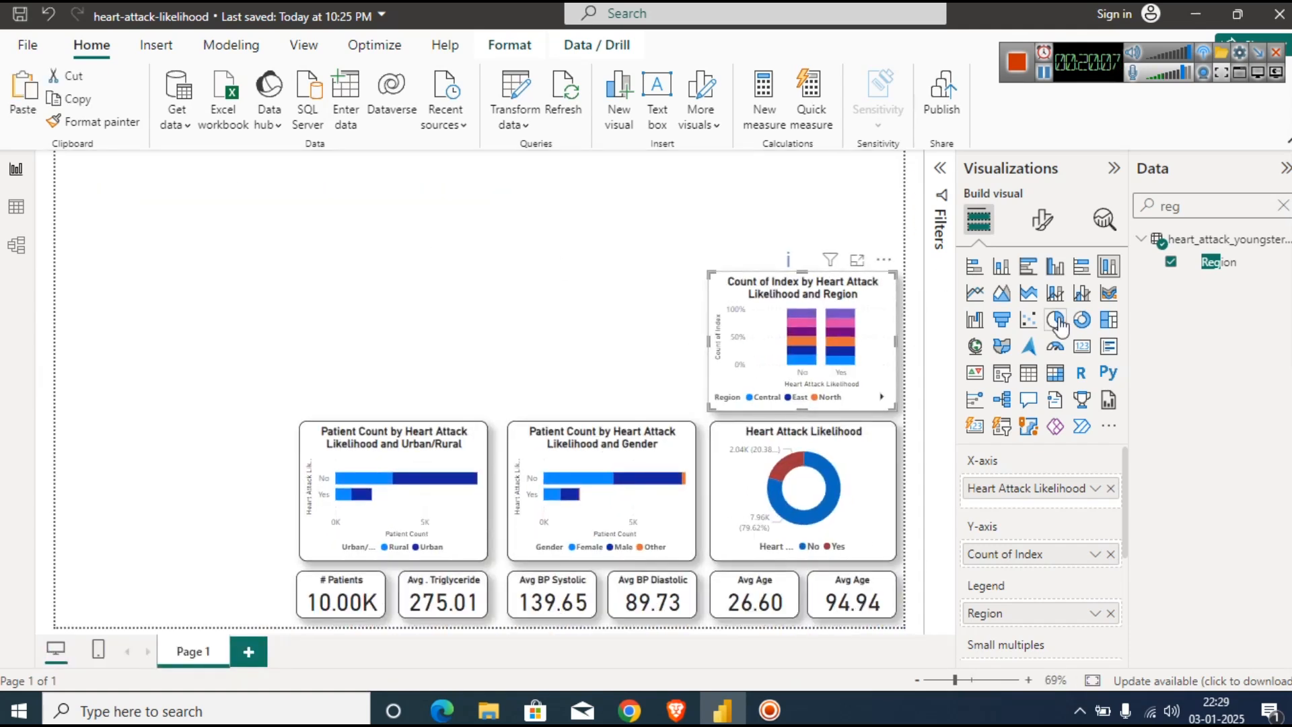
Convert the Region chart to a 100% stacked bar chart and enable data labels positioned at Inside end.
click(1081, 266)
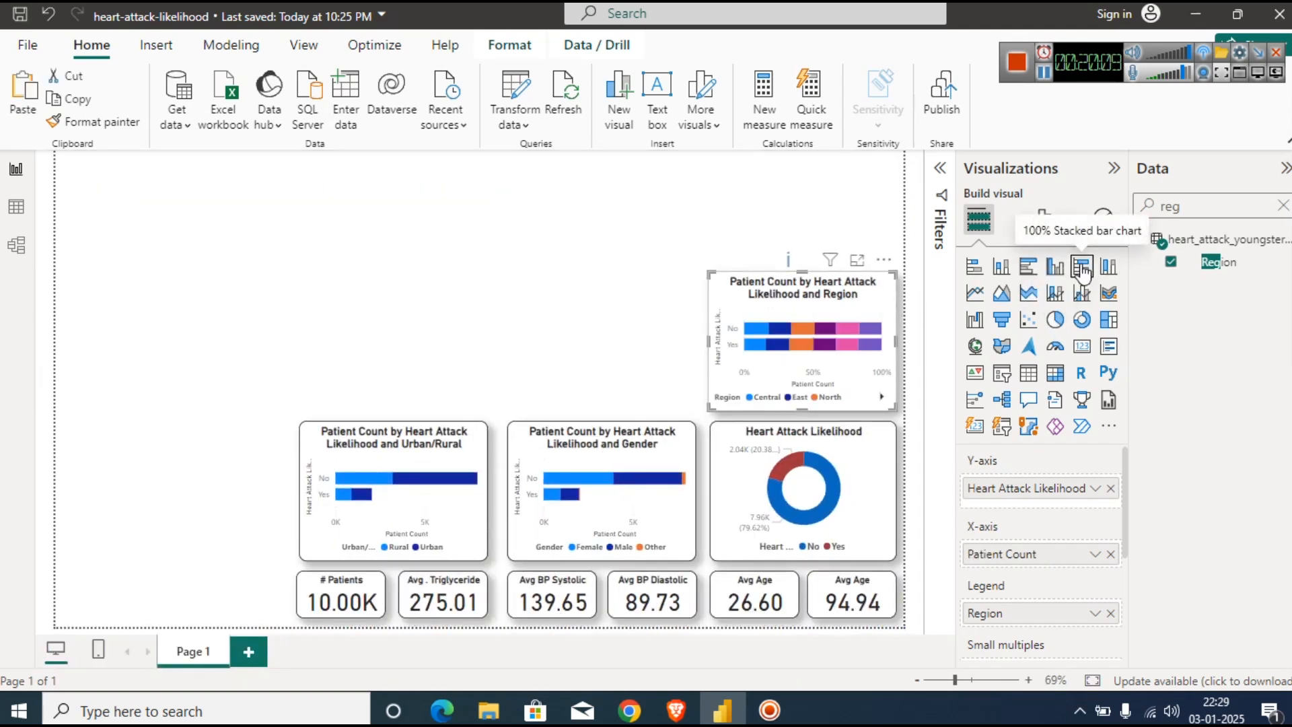
click(1044, 222)
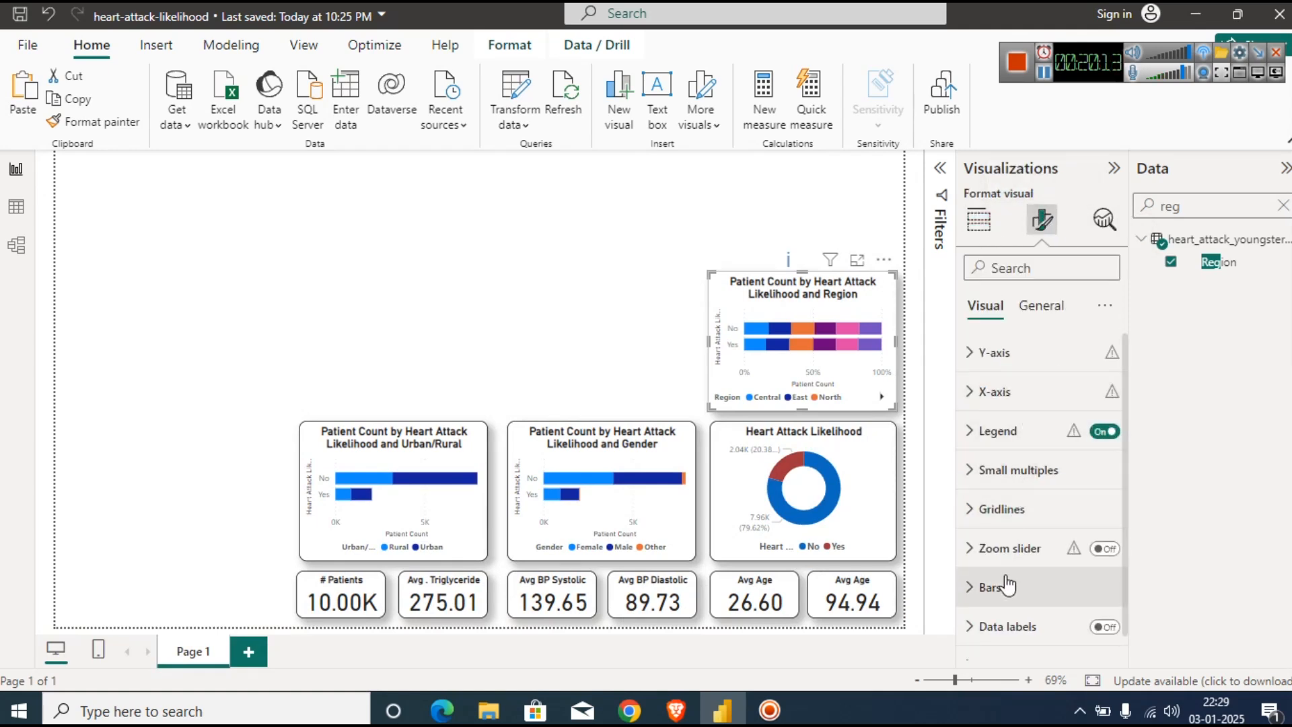
click(1101, 627)
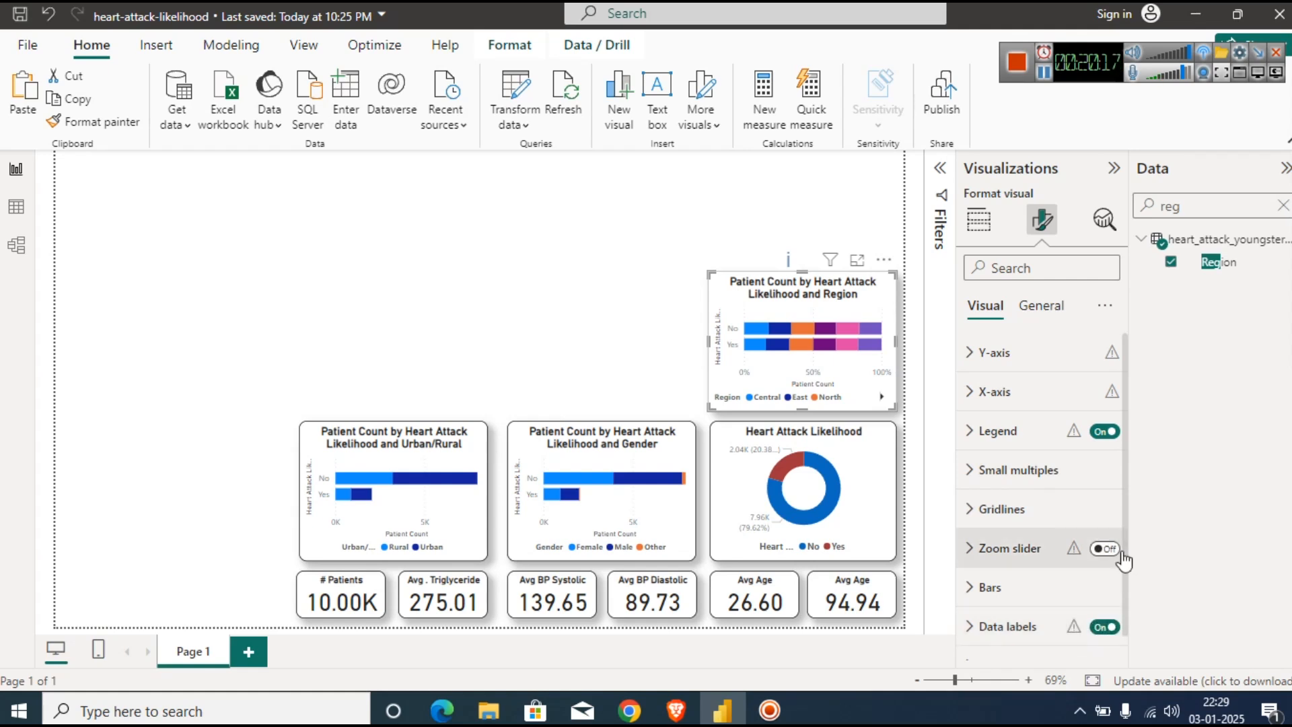
click(970, 628)
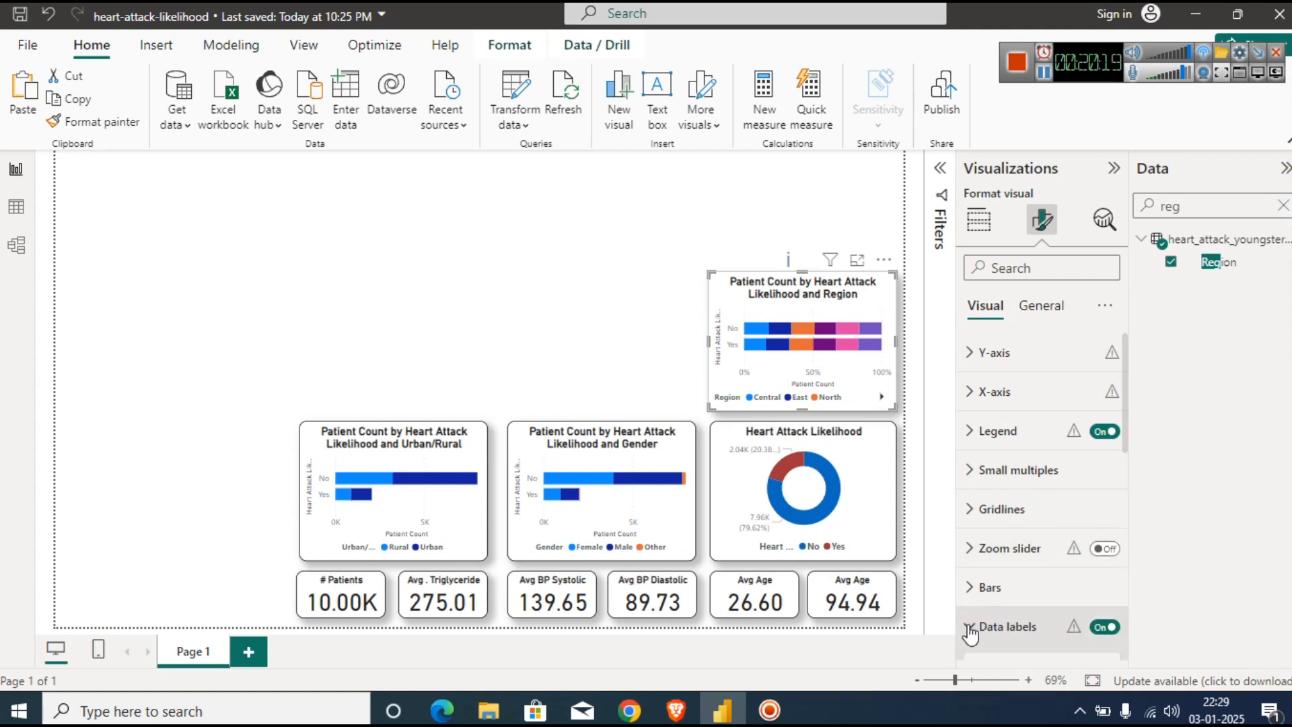
drag(1127, 422, 1128, 496)
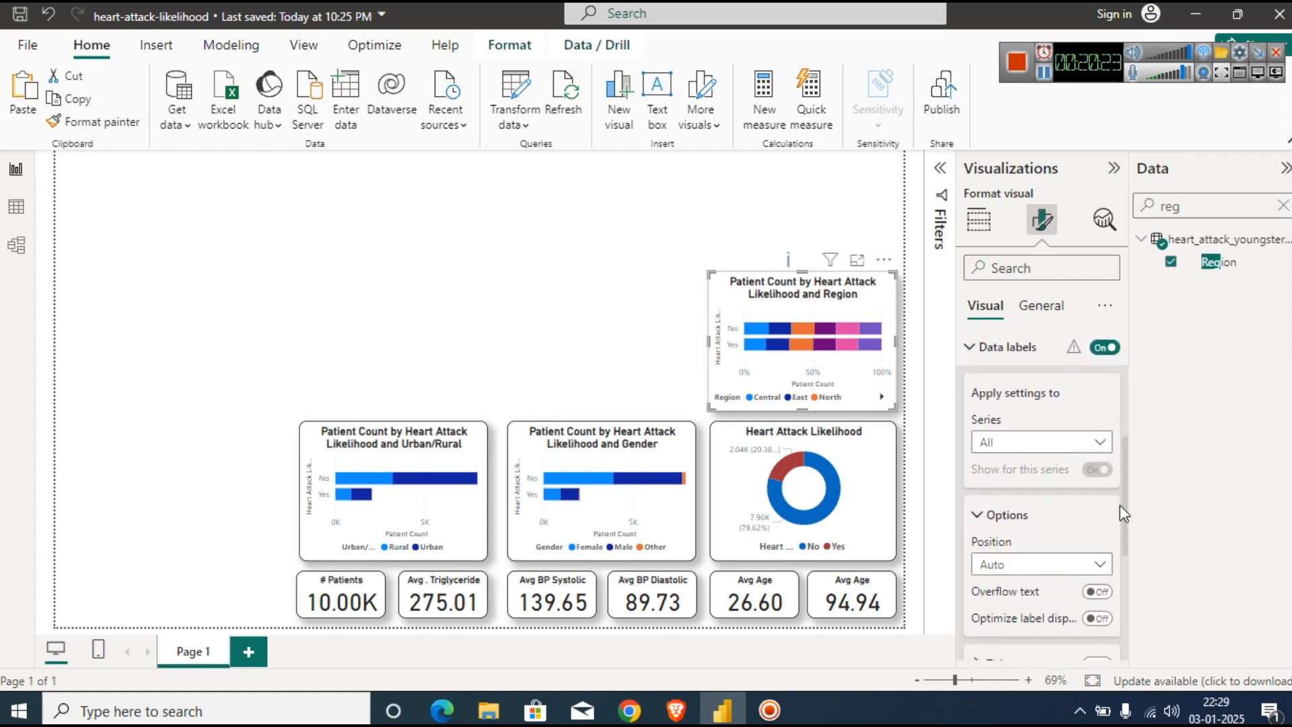
scroll(1119, 508, down, 1)
click(1039, 528)
click(1034, 574)
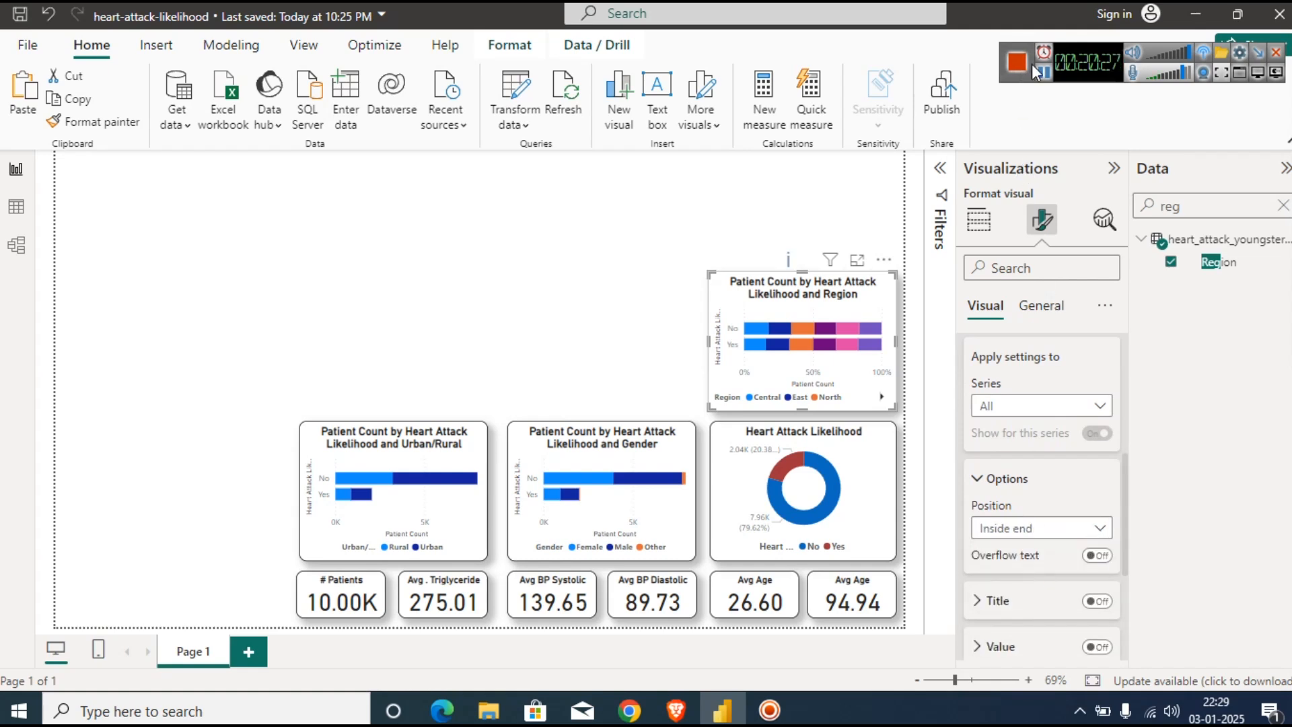
Examine the Region chart's percentage labels for each likelihood bar in focus mode, and return to the report page.
click(1043, 74)
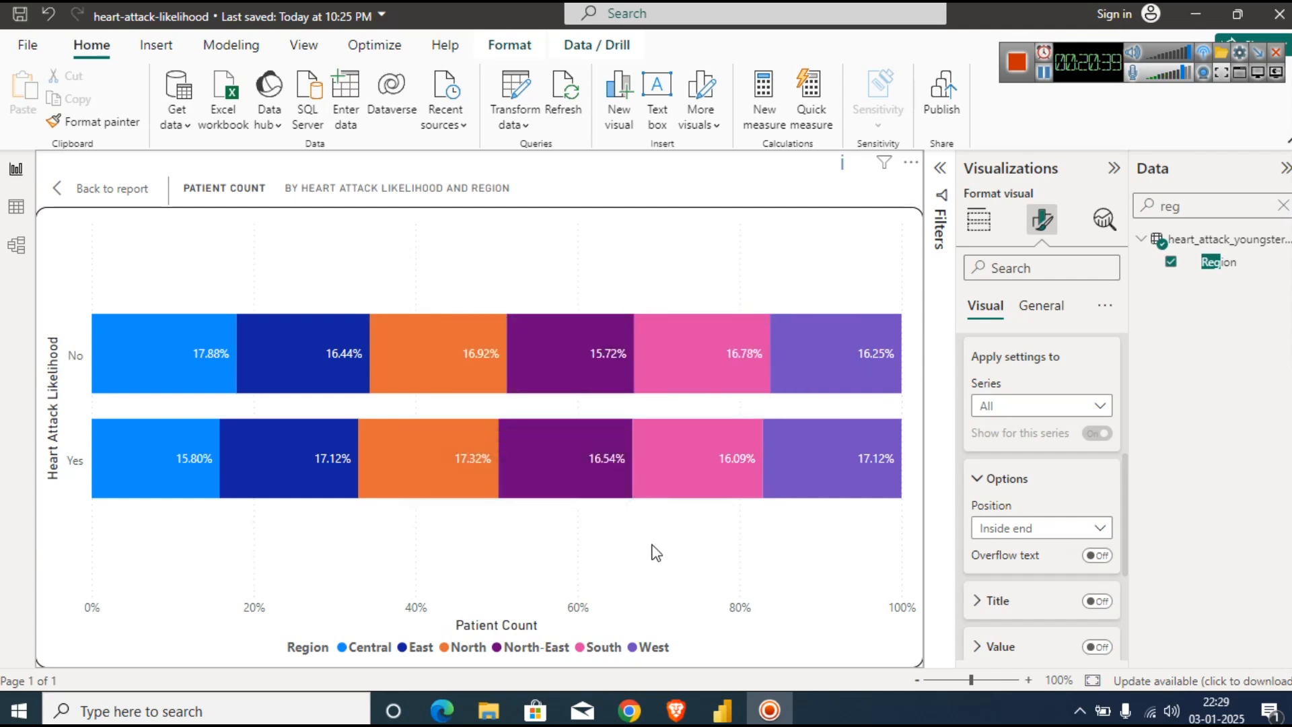
mouse_move(442, 462)
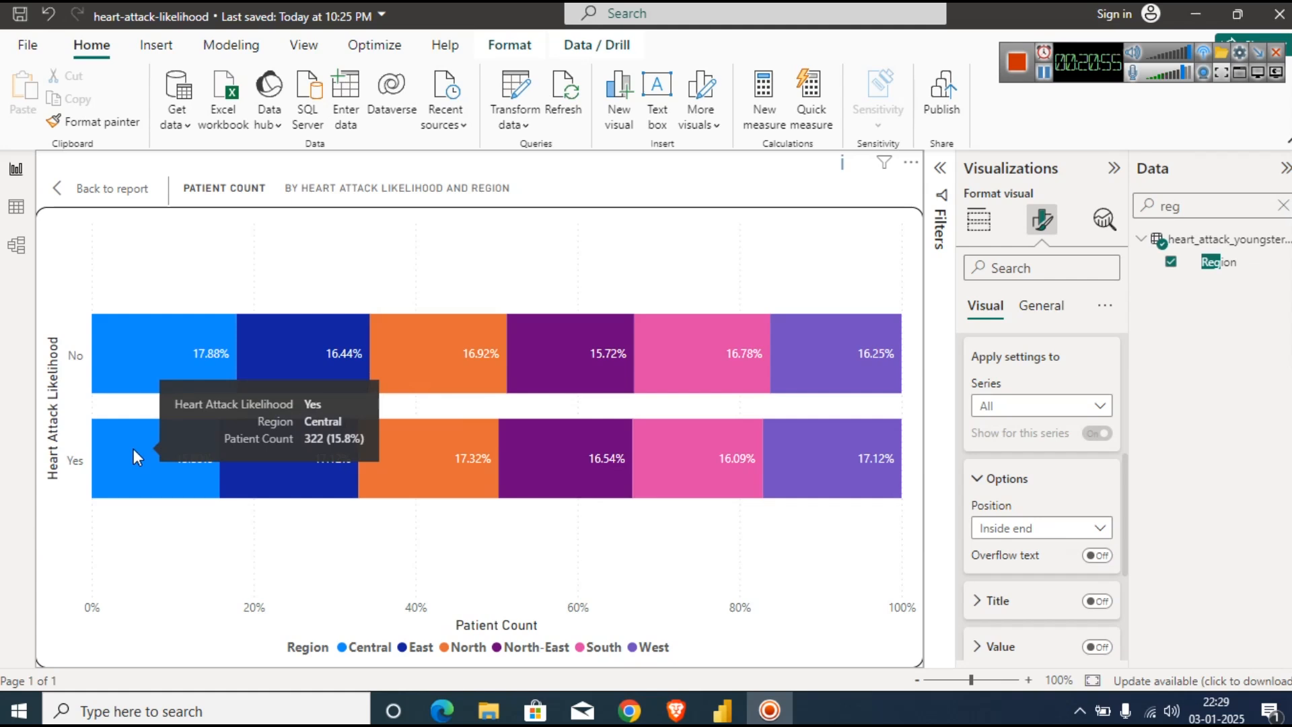
click(84, 192)
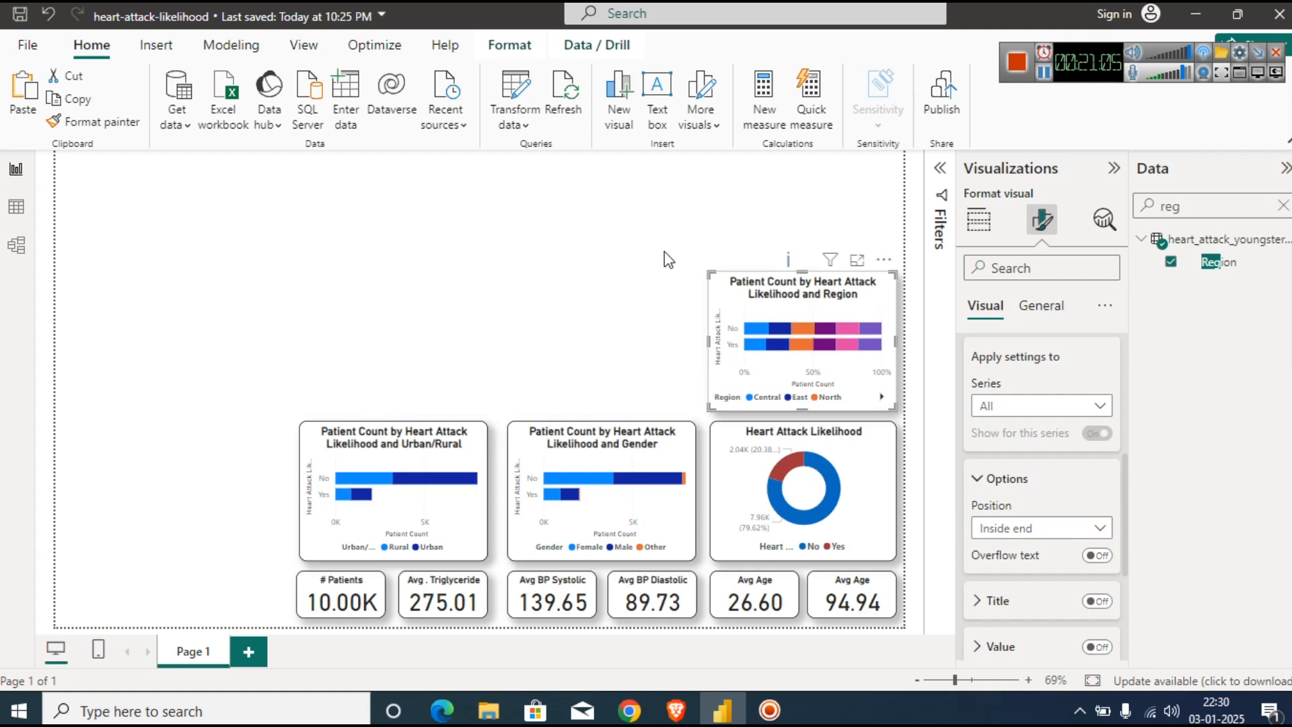
Try overflow text on the Region chart's data labels.
click(1101, 557)
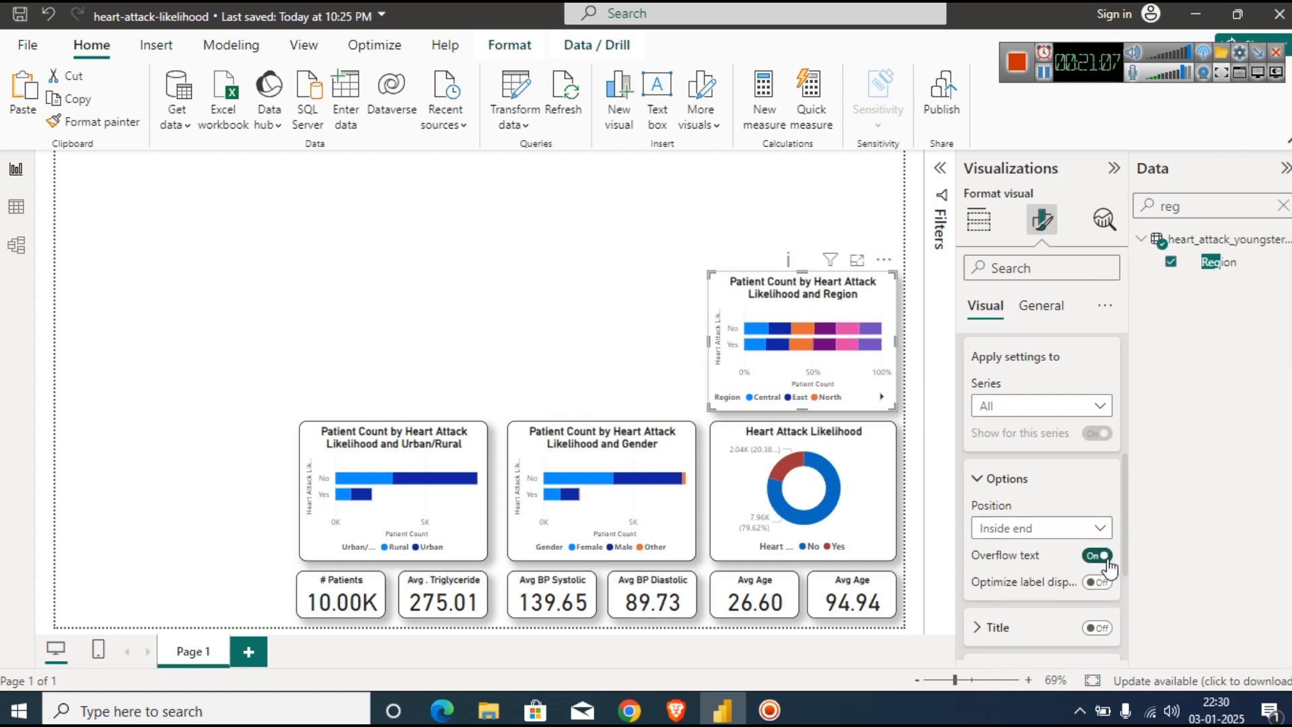
click(1103, 560)
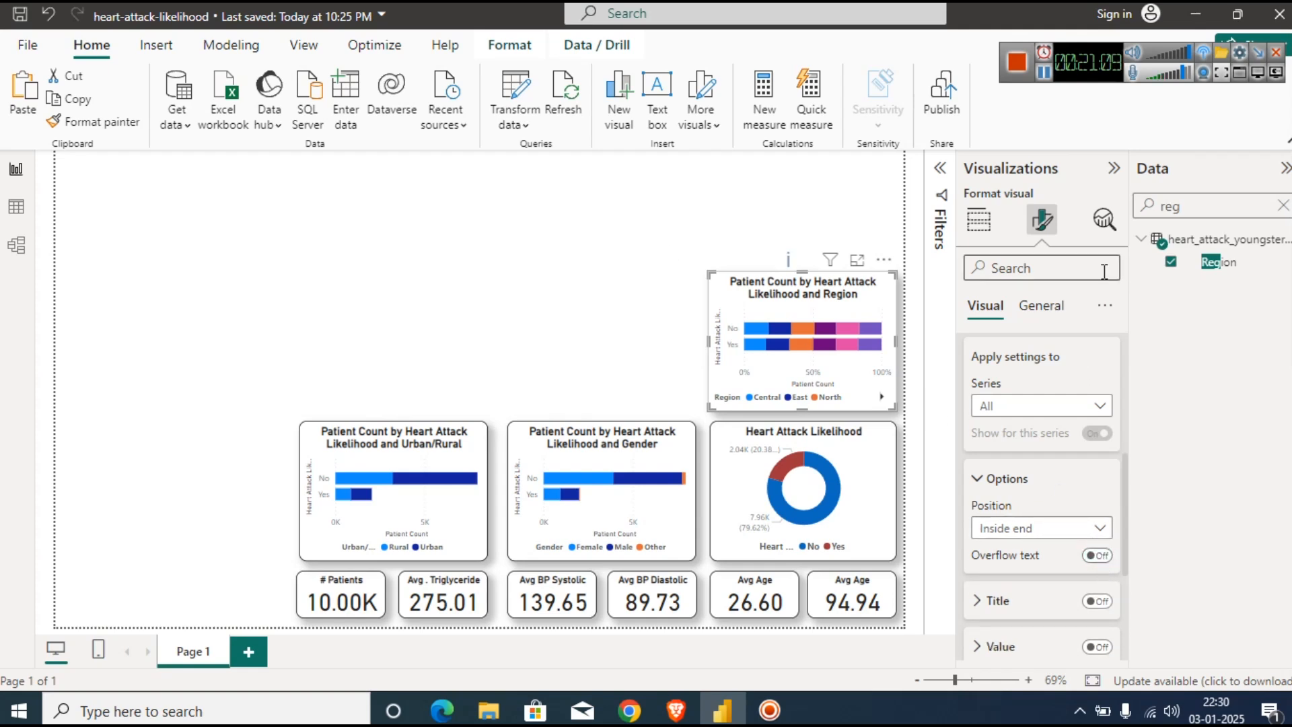
click(538, 291)
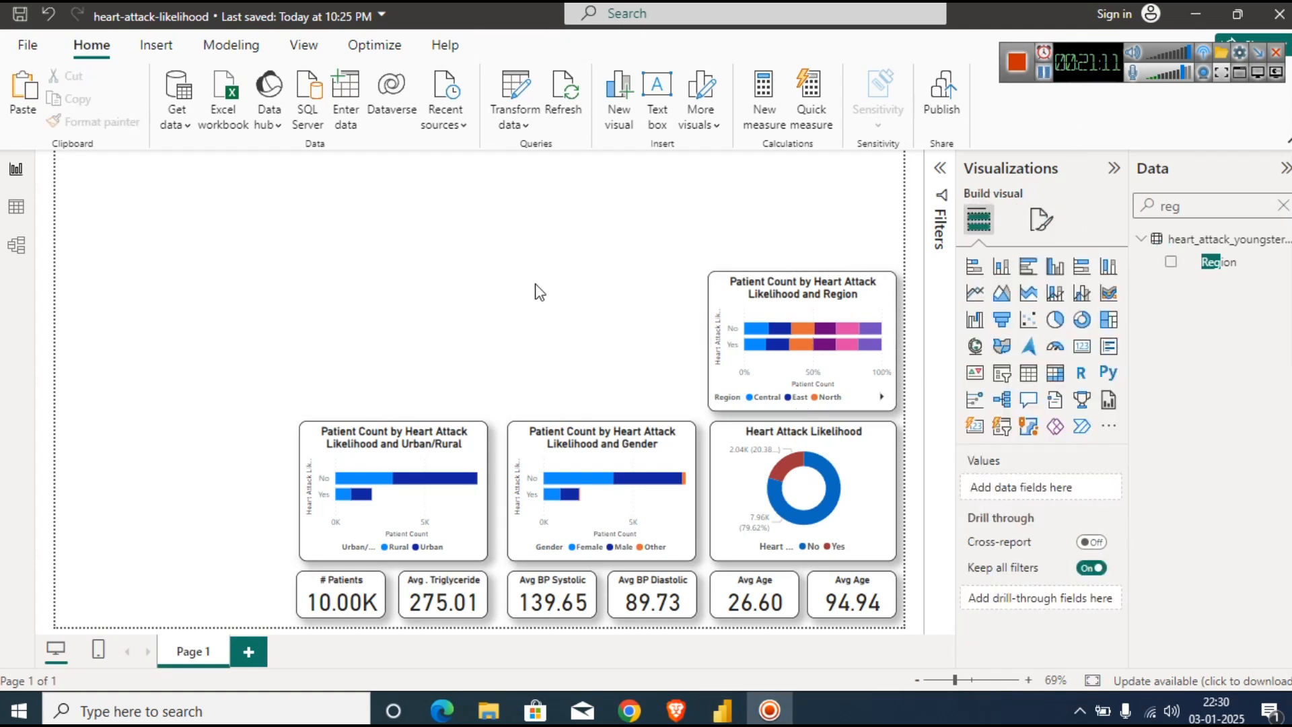
Rename Page 1 as "HA Likelihood Dashboard".
right_click(200, 649)
click(252, 635)
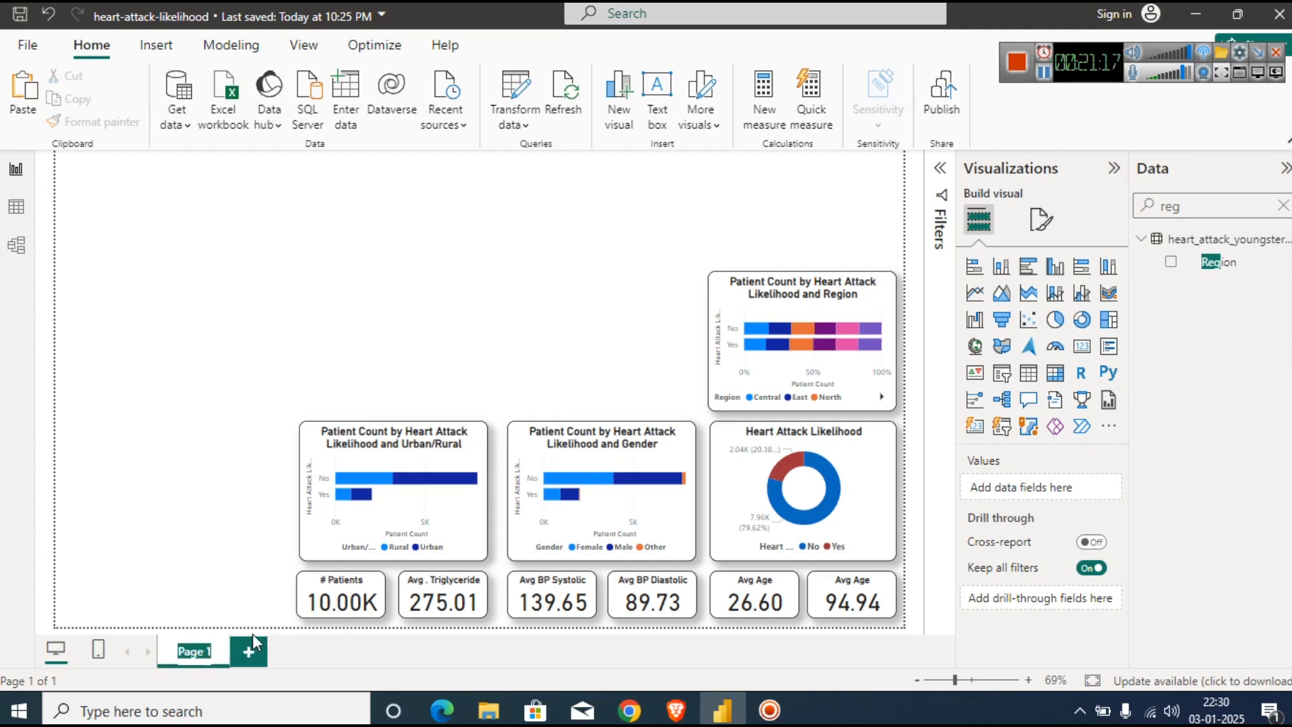
text(HA LK)
key(BackSpace)
text(ikeliho)
text(od Dash)
text(board)
key(Return)
Duplicate the HA Likelihood Dashboard page and rename the copy as "Summary".
right_click(268, 651)
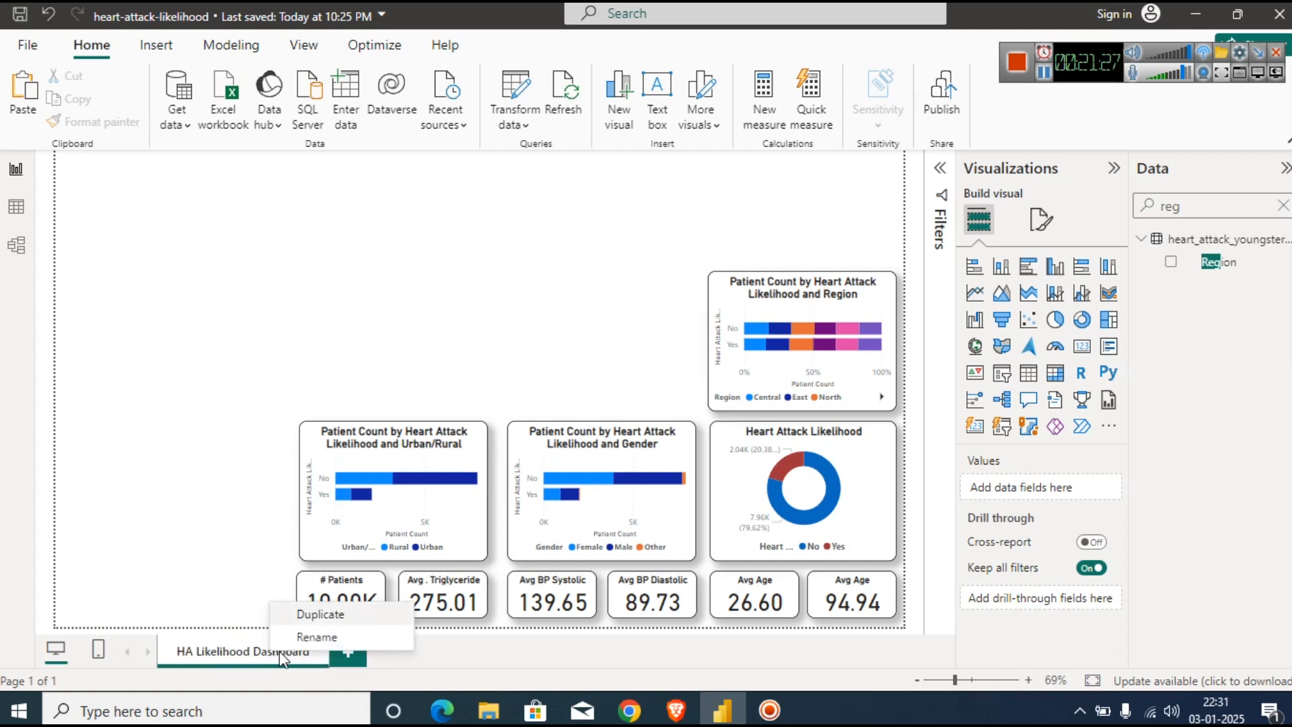
click(320, 615)
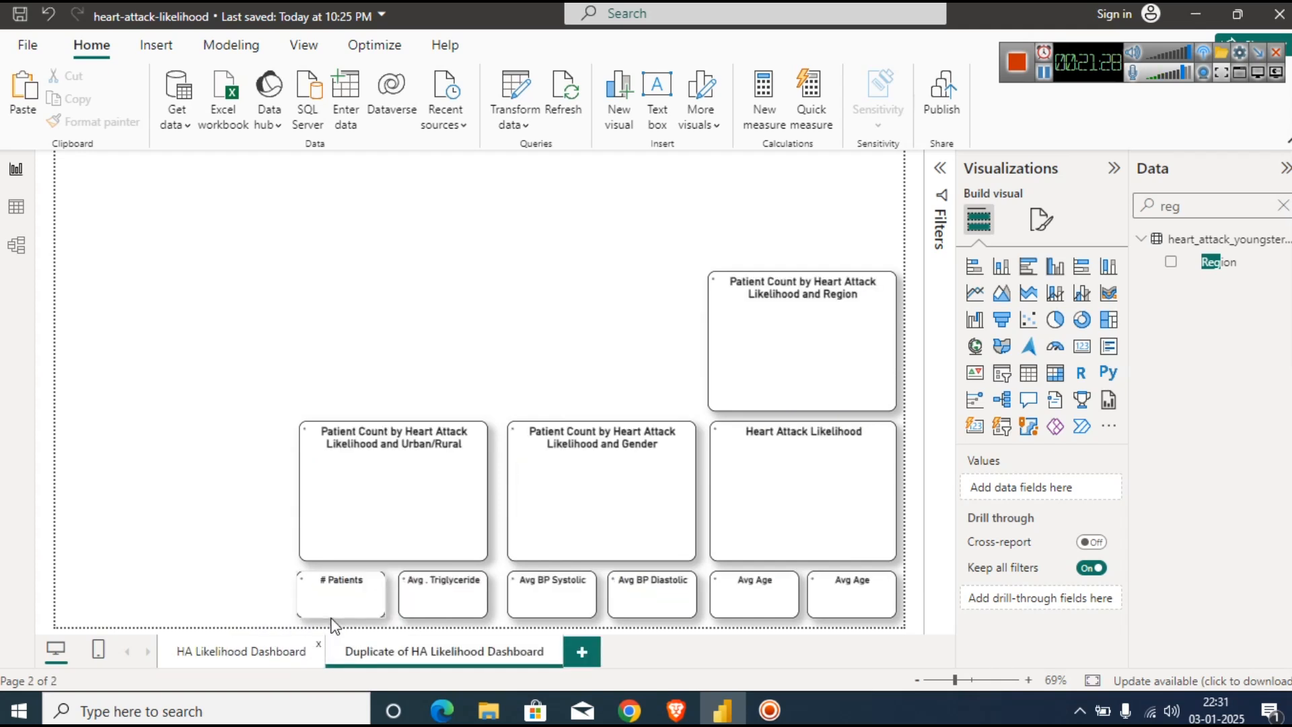
right_click(432, 655)
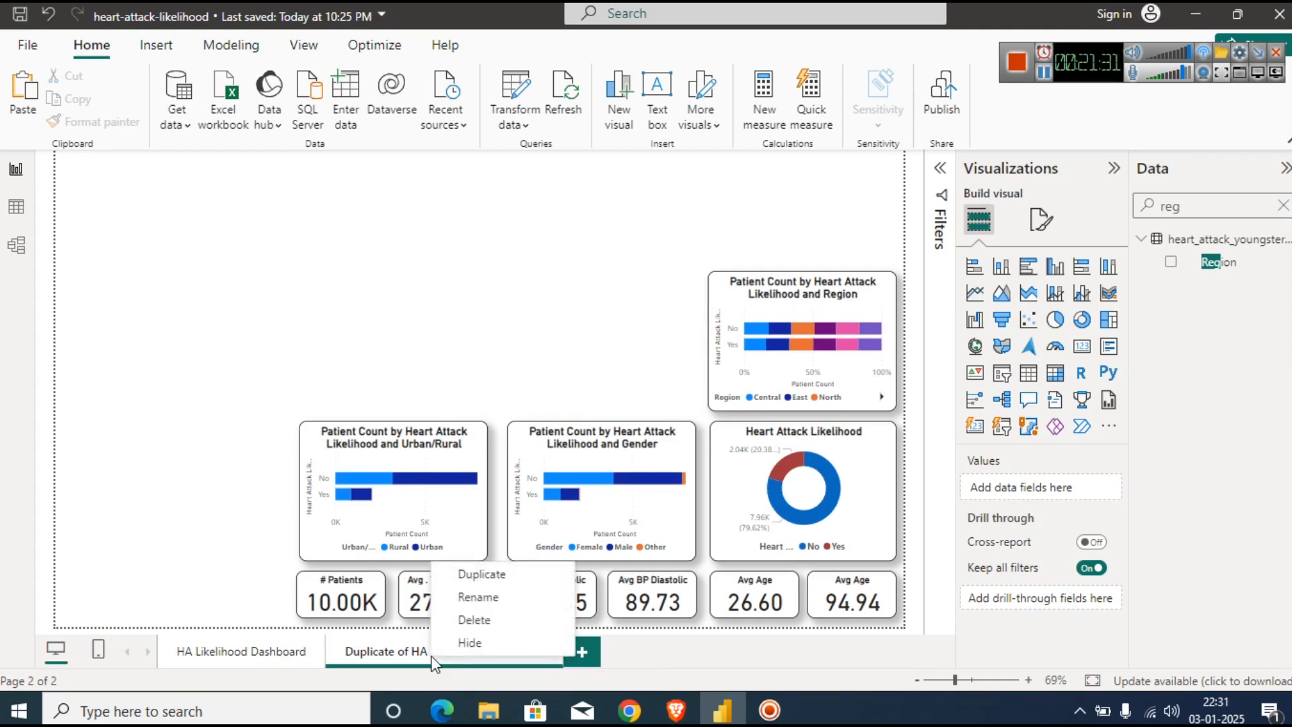
click(478, 598)
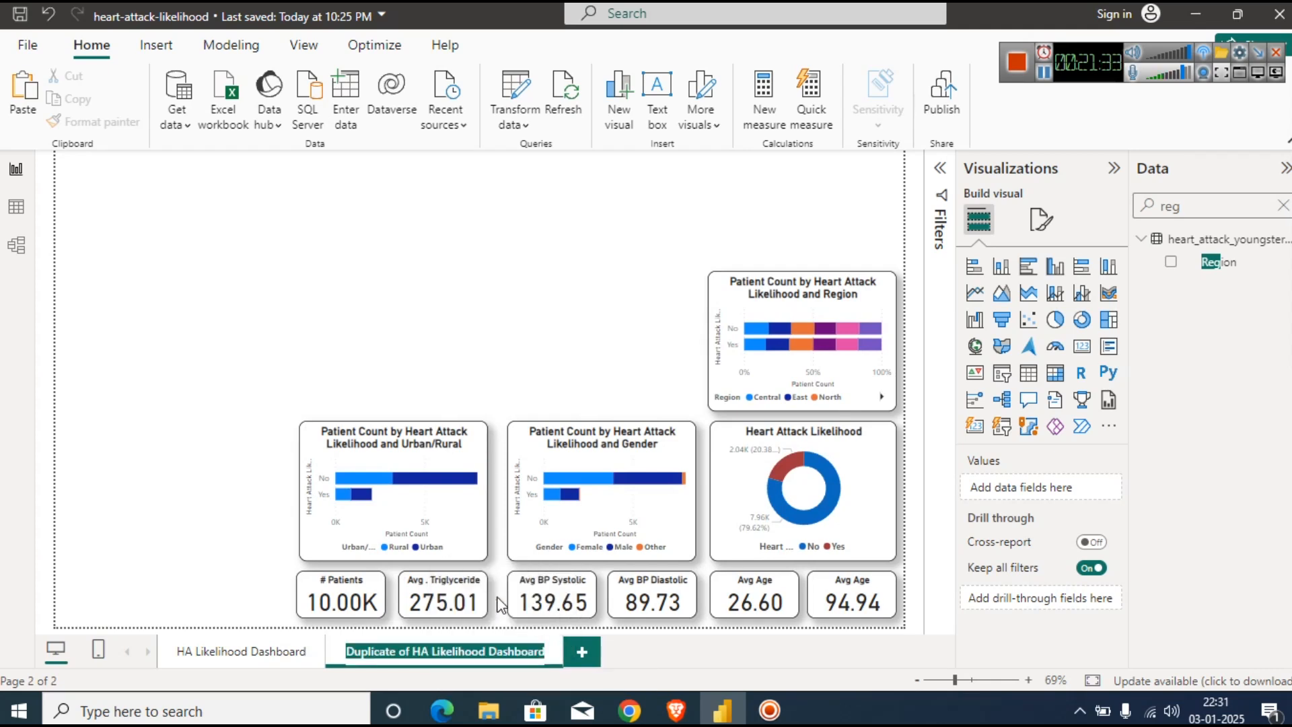
text(Summary)
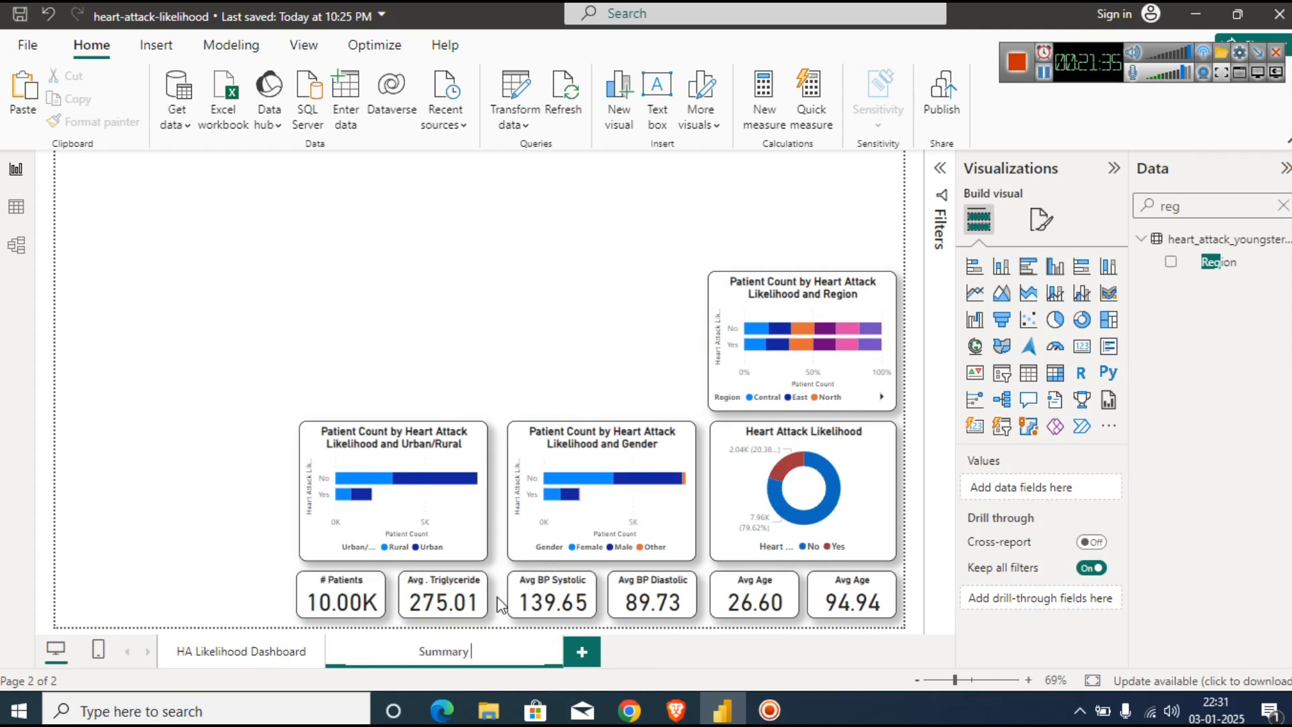
Finish renaming the second report page as Summary Dashboard.
text( Dashboard)
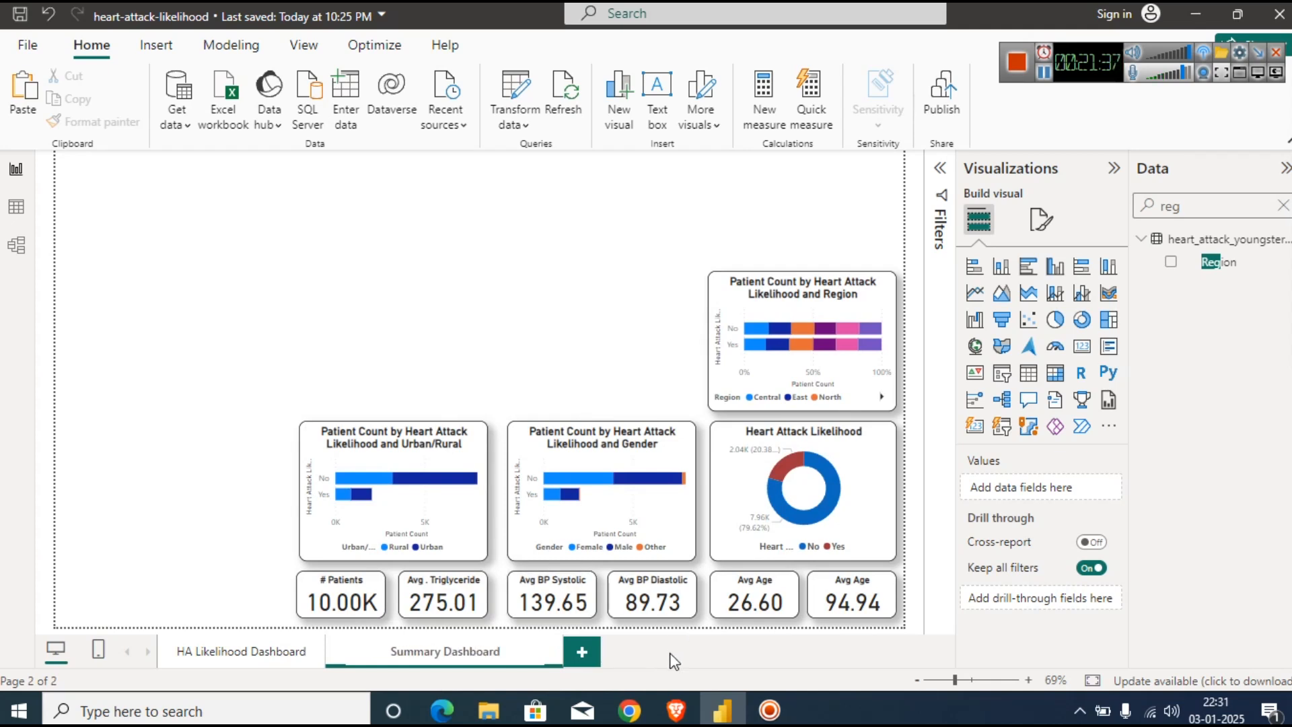
key(Return)
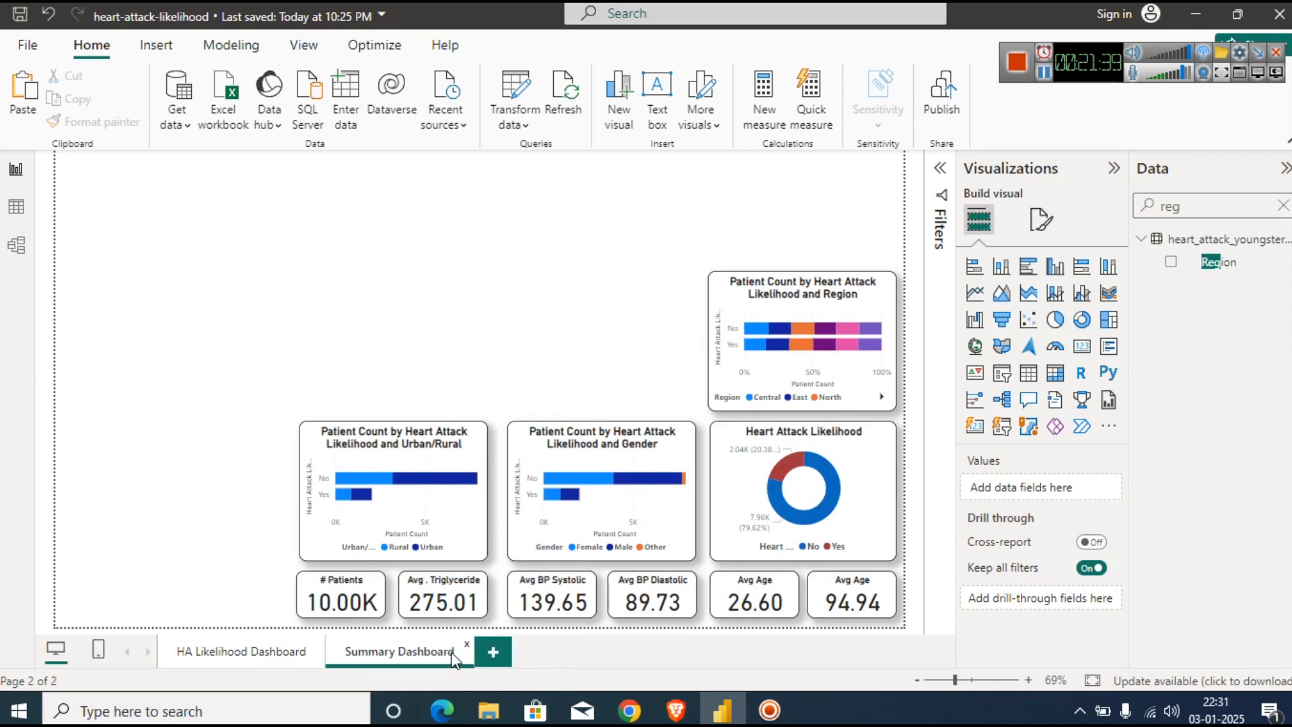
Replace Heart Attack Likelihood on the Y-axis with the legend field in two bar charts, using Gender in one and Urban/Rural in the other.
click(515, 441)
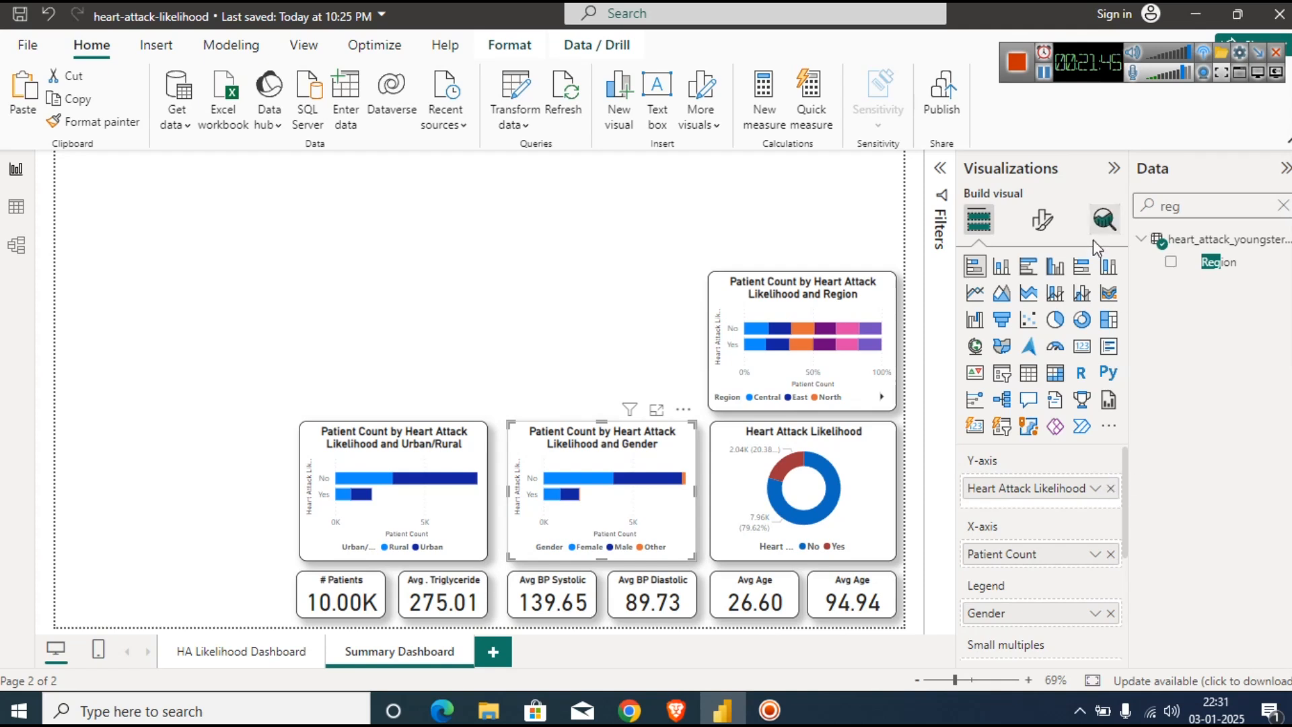
drag(1024, 617, 1031, 512)
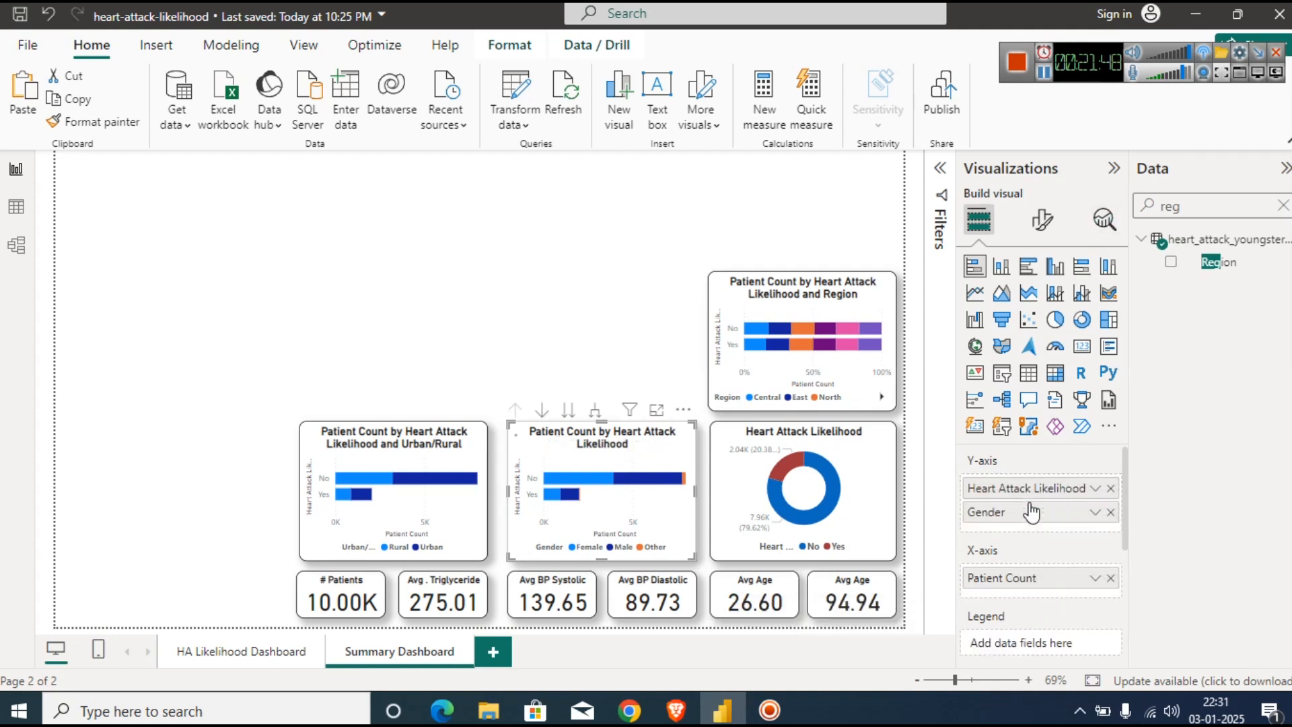
click(1110, 488)
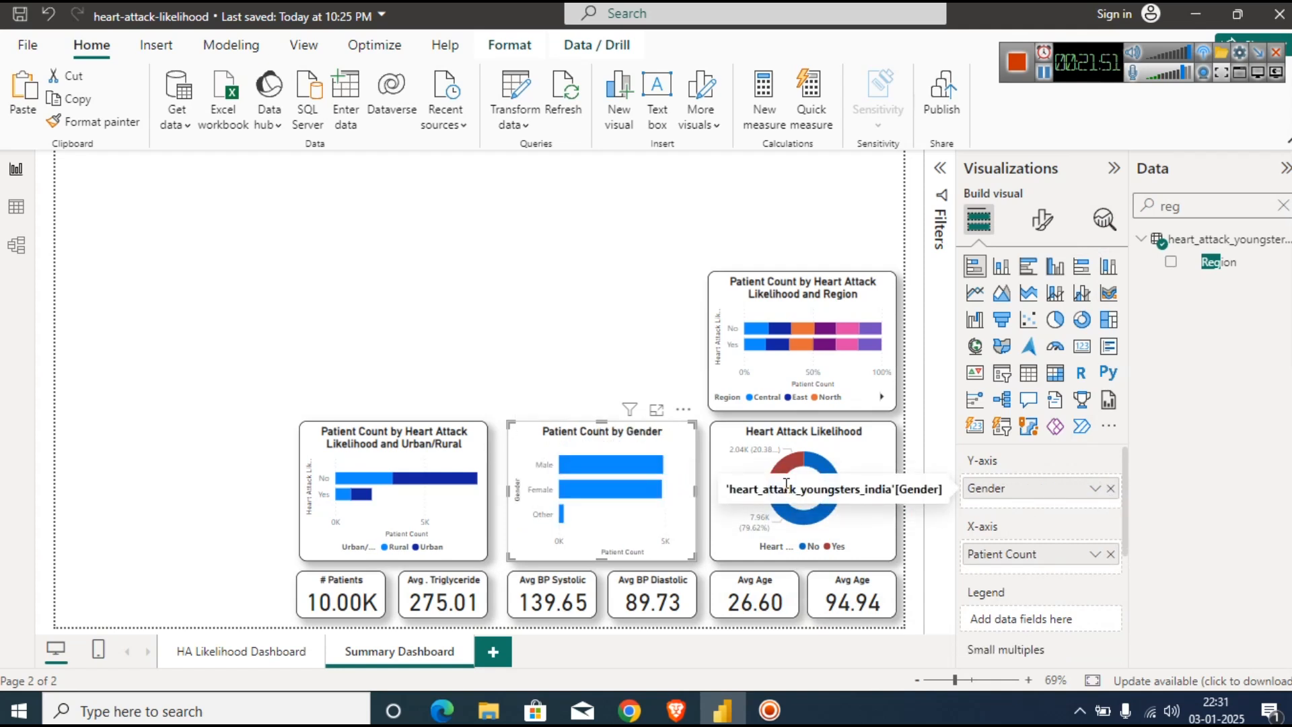
click(429, 498)
drag(1002, 612, 1040, 511)
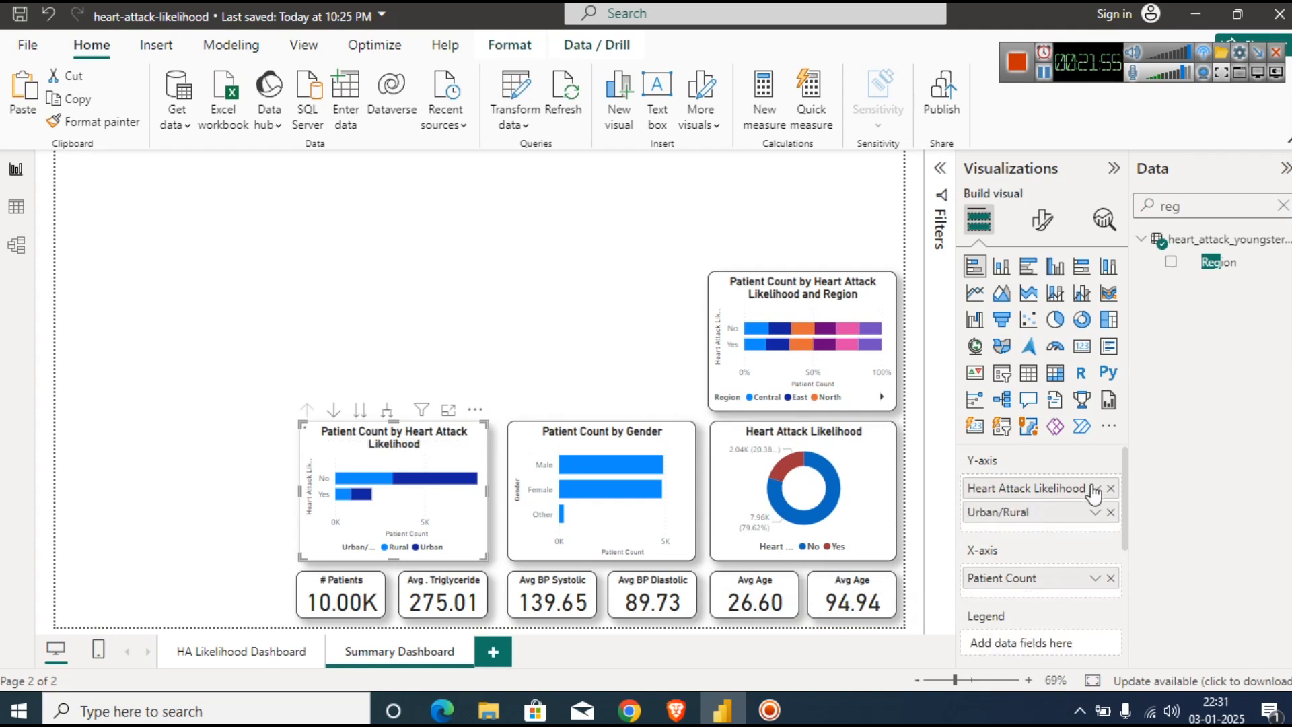
click(1110, 487)
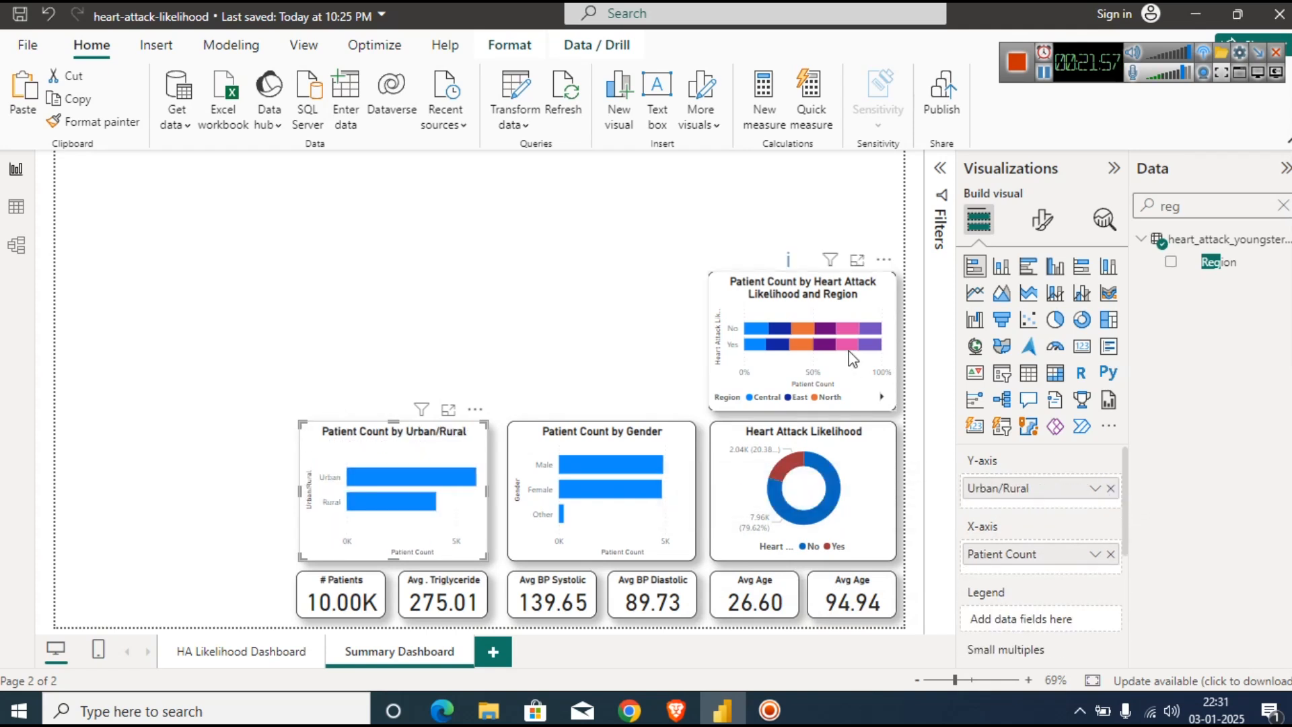
Replace Heart Attack Likelihood with Region on the region chart's Y-axis and convert it to a stacked bar chart.
click(738, 296)
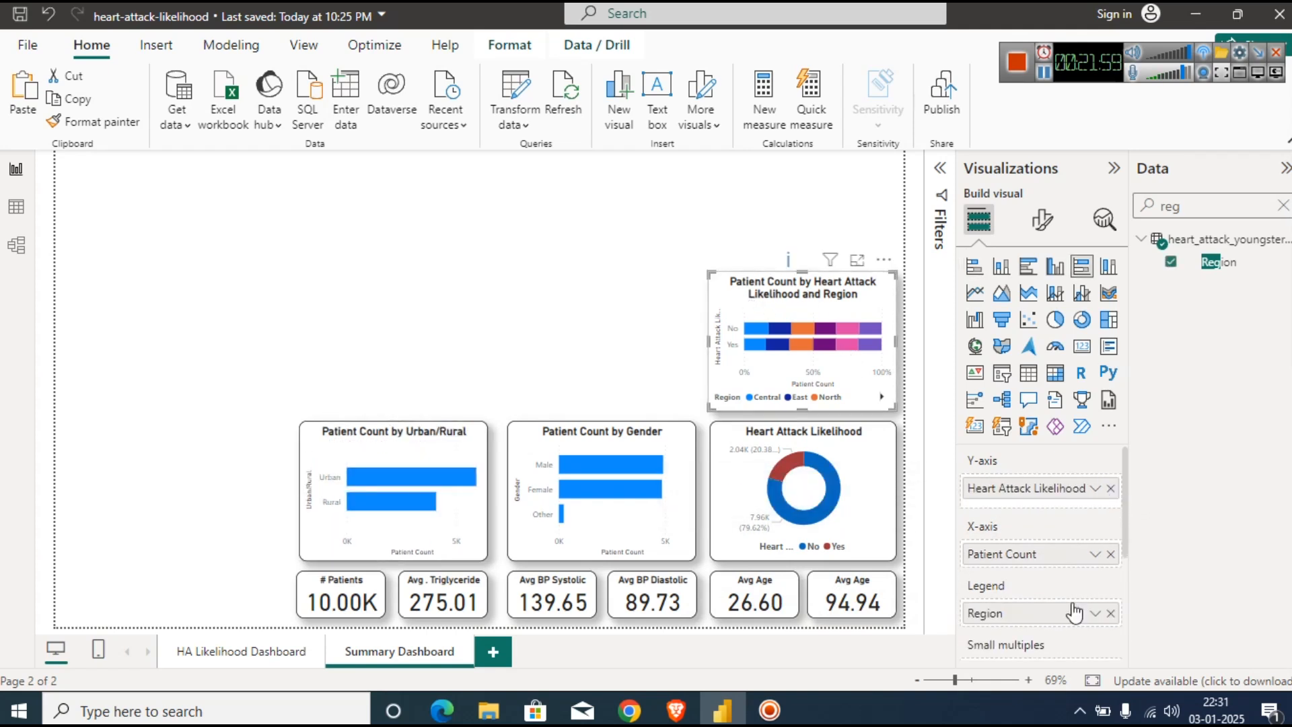
drag(1059, 613, 1061, 509)
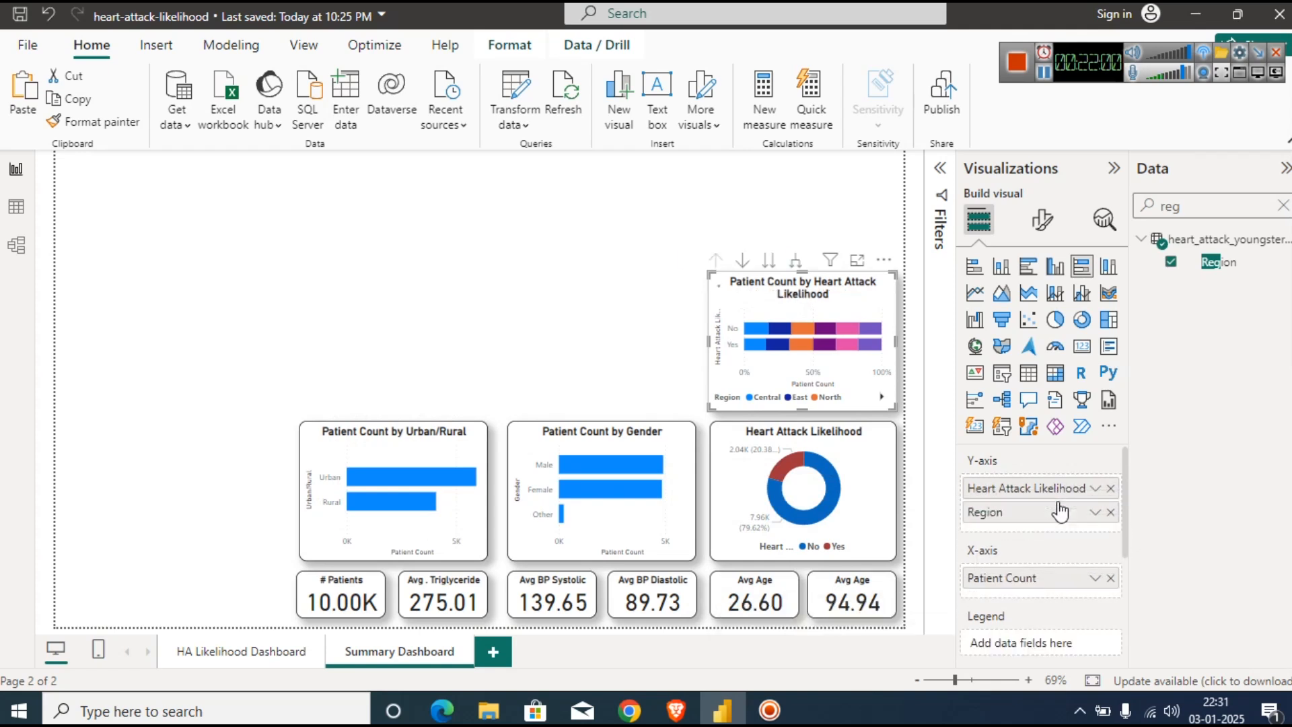
click(1110, 488)
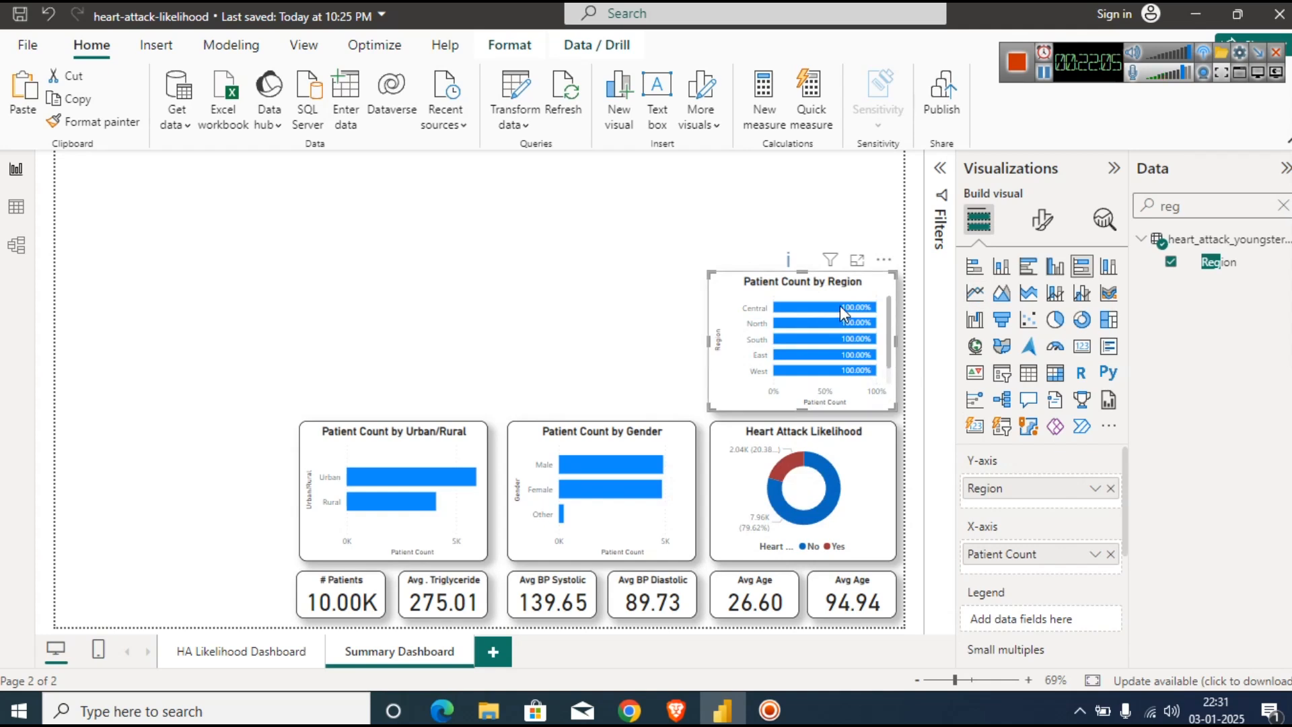
click(1034, 272)
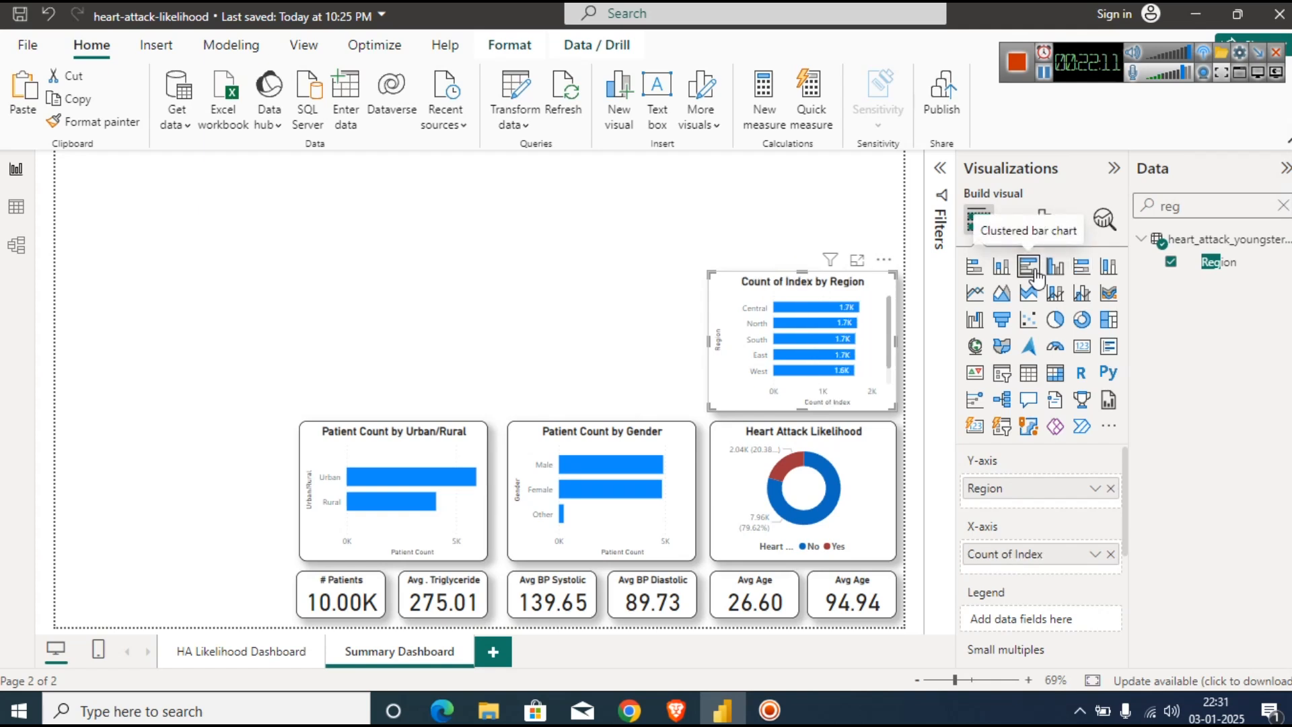
click(977, 269)
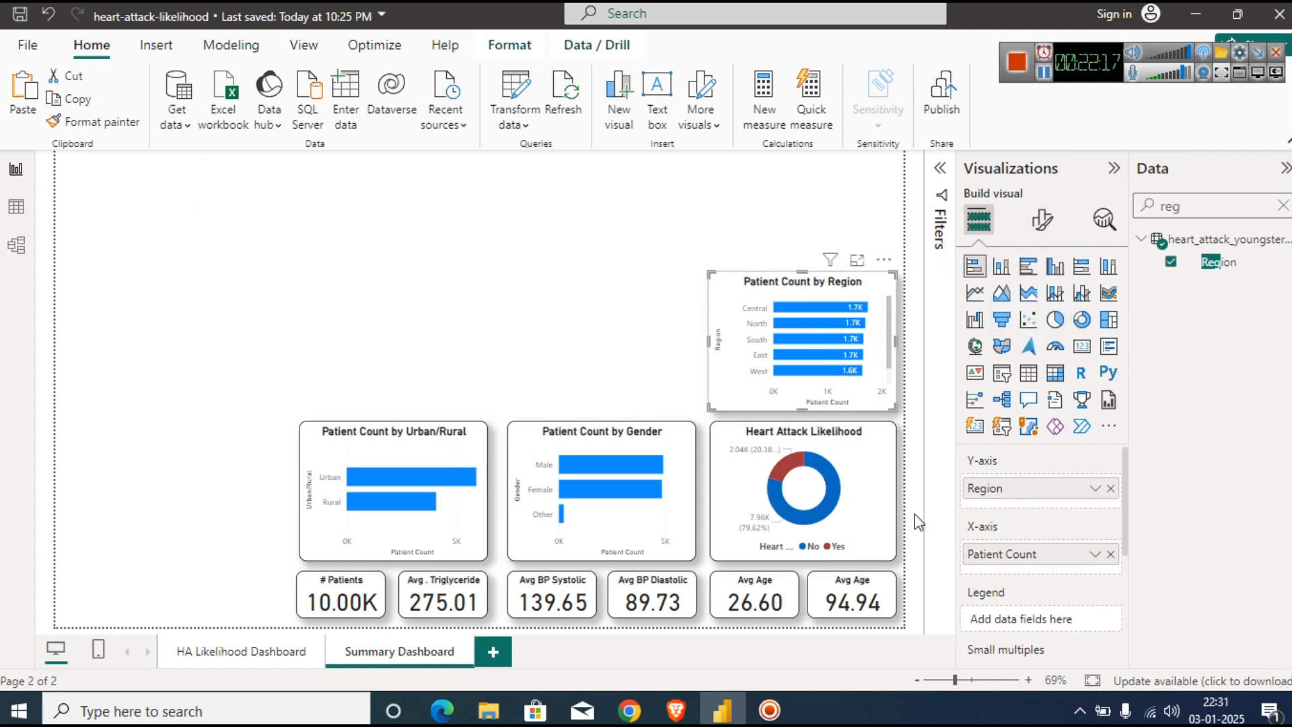
Cross-filter the summary page by the No and Yes slices of the Heart Attack Likelihood donut to compare the cards and charts.
click(836, 508)
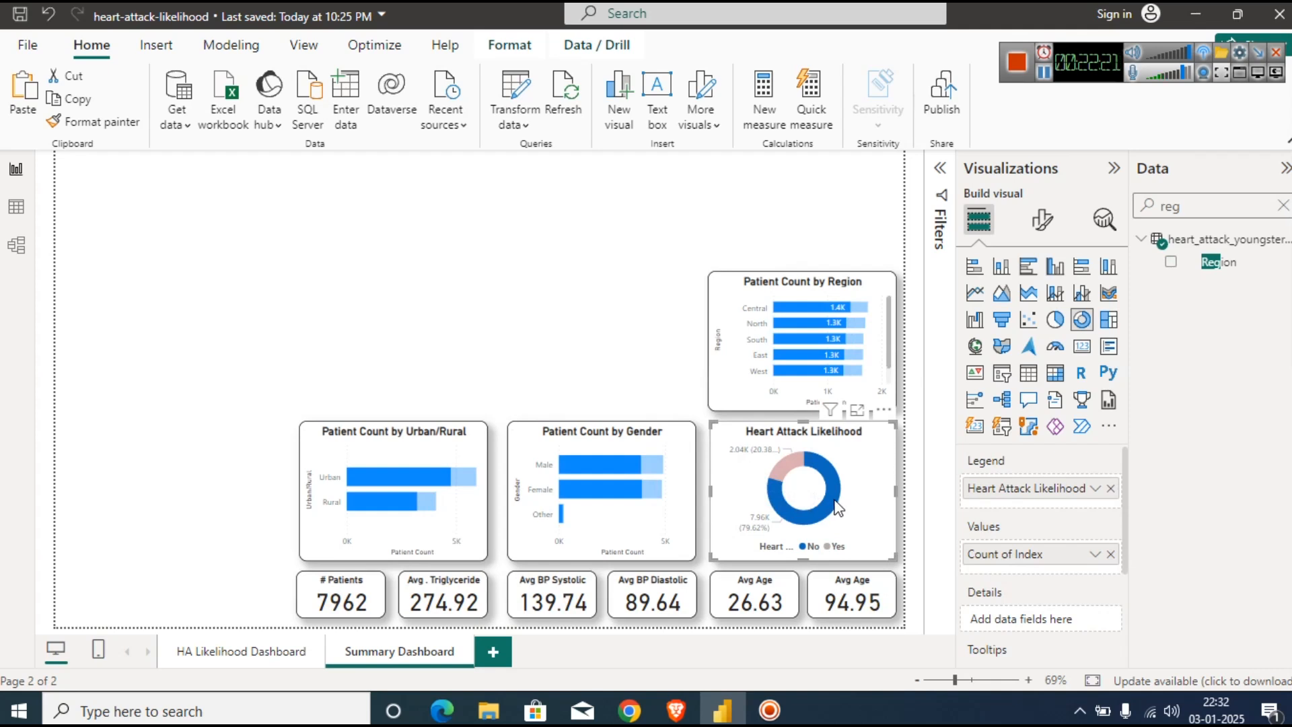
mouse_move(777, 438)
click(788, 468)
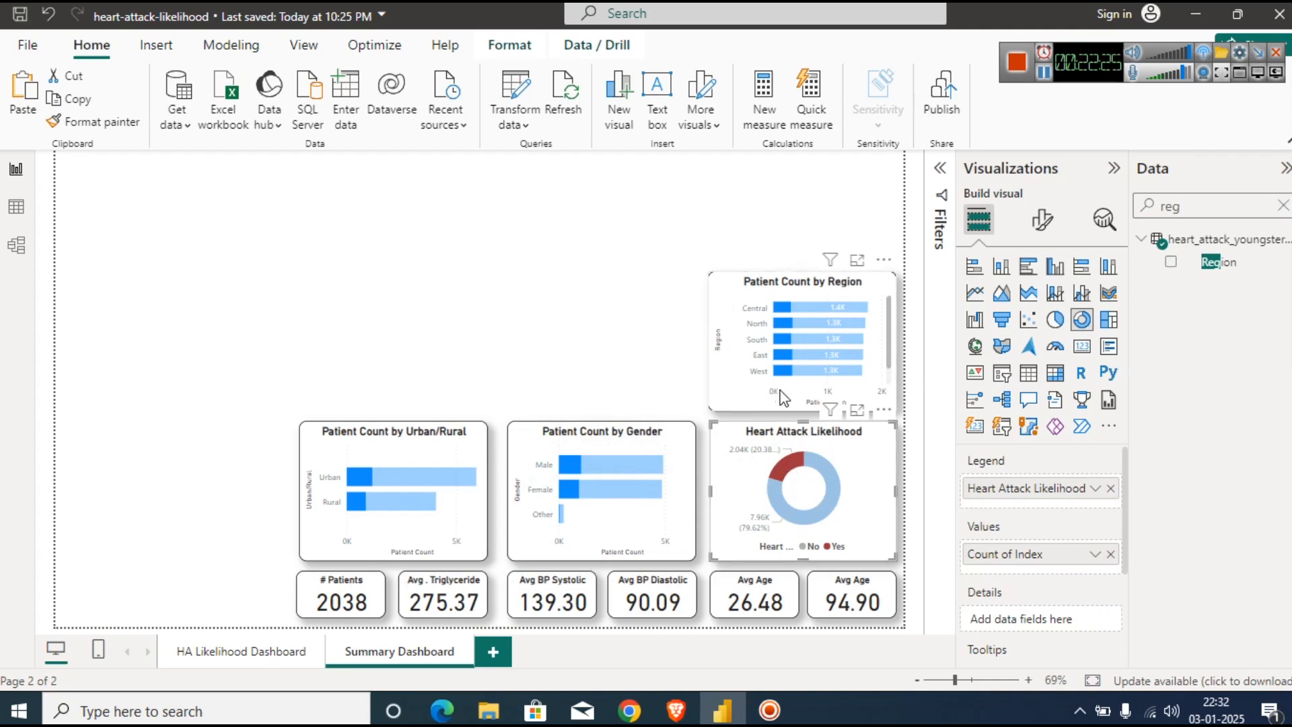
click(832, 510)
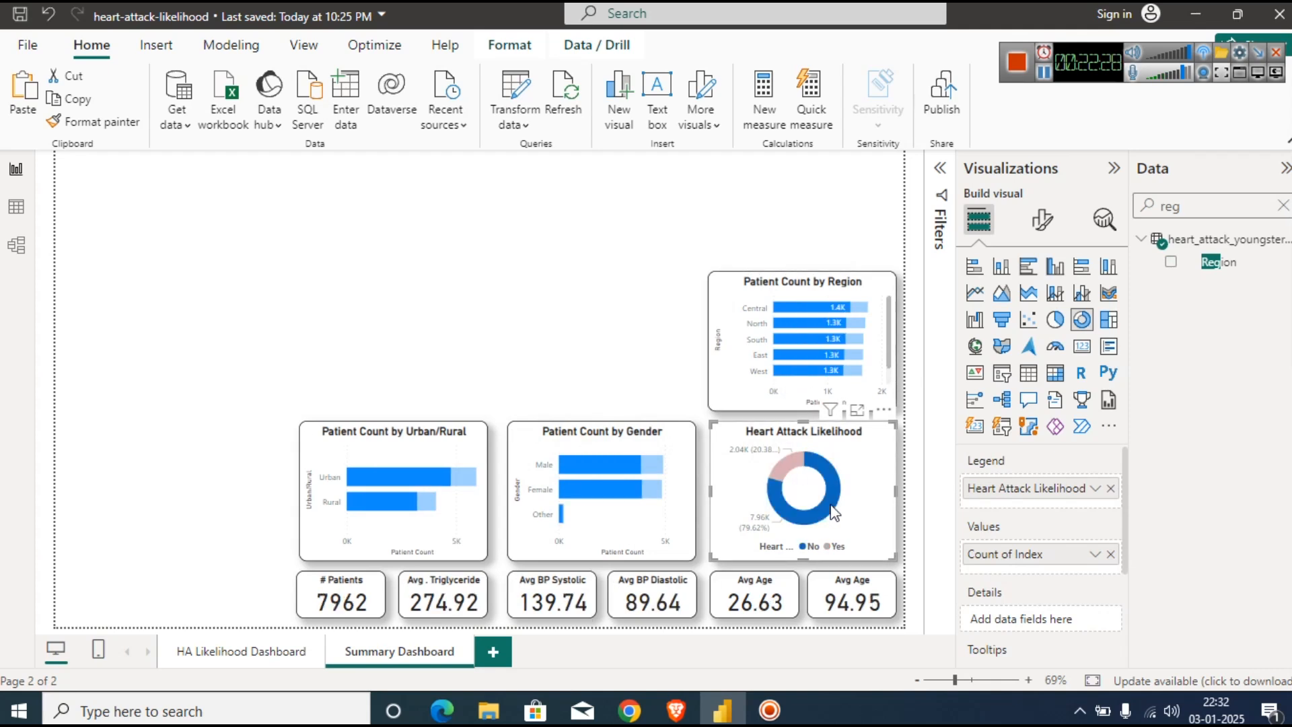
click(592, 275)
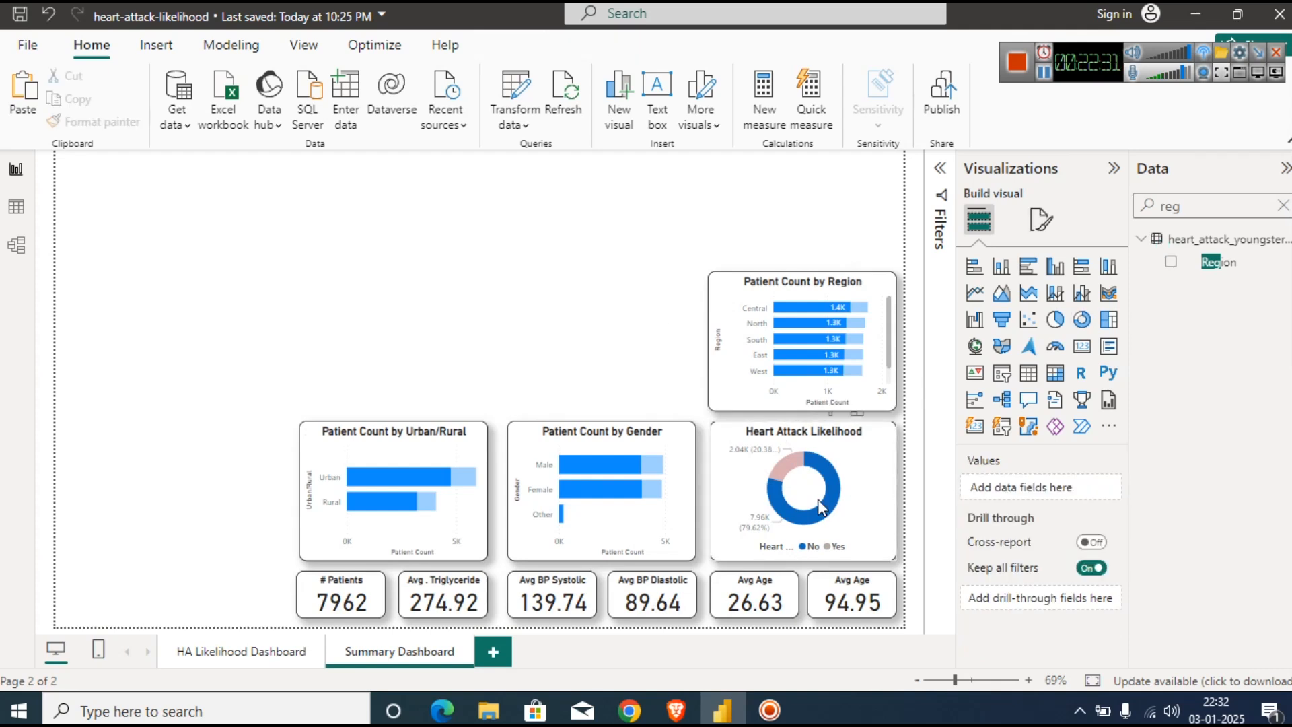
click(839, 519)
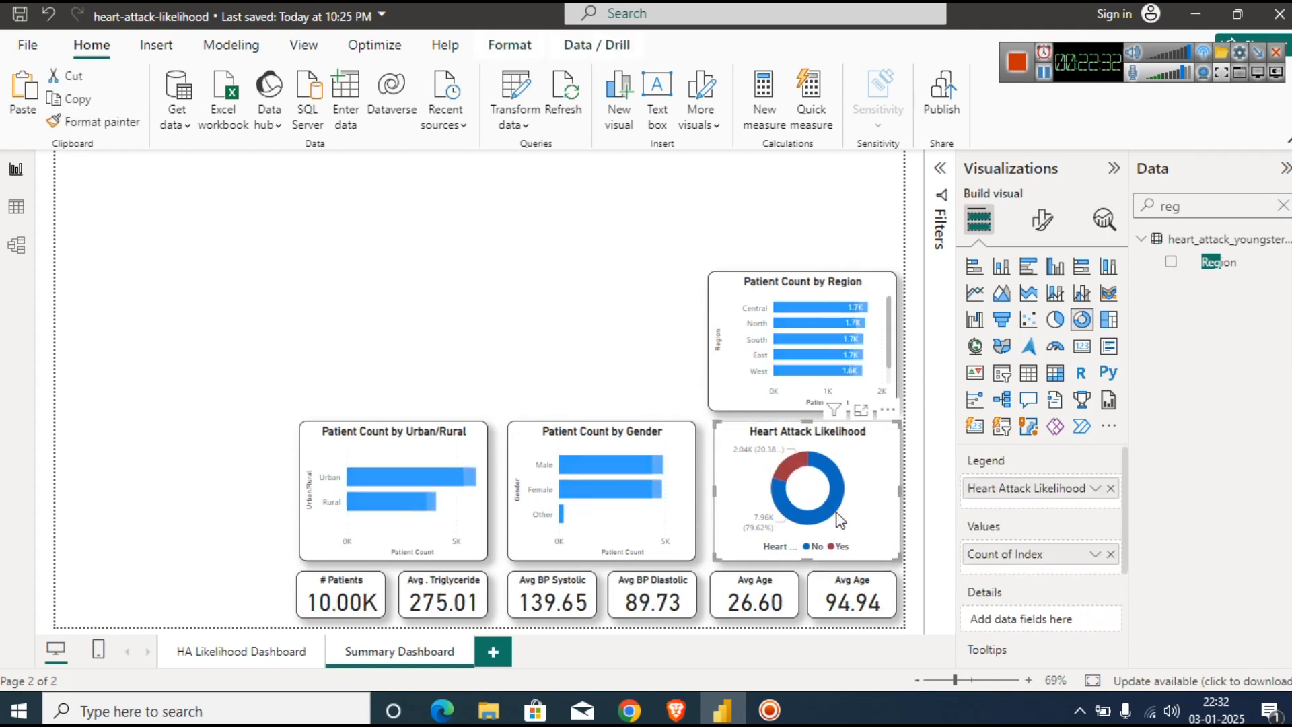
click(538, 355)
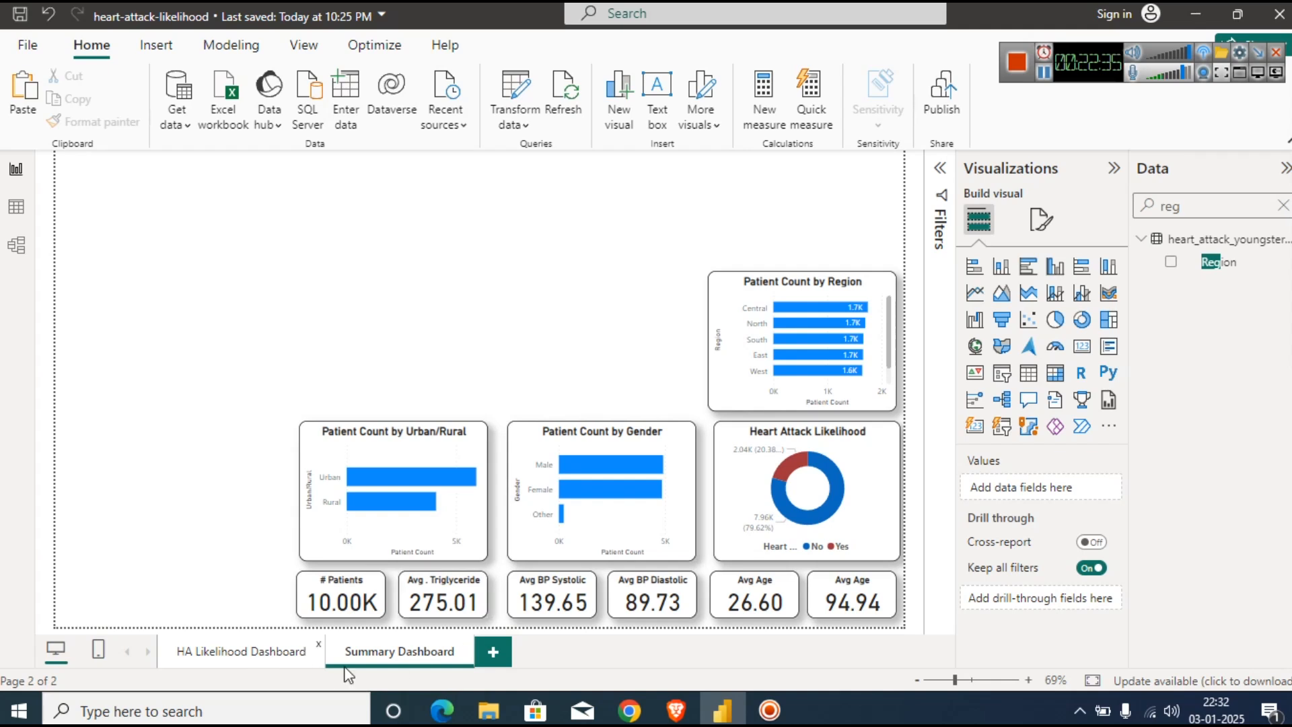
click(829, 522)
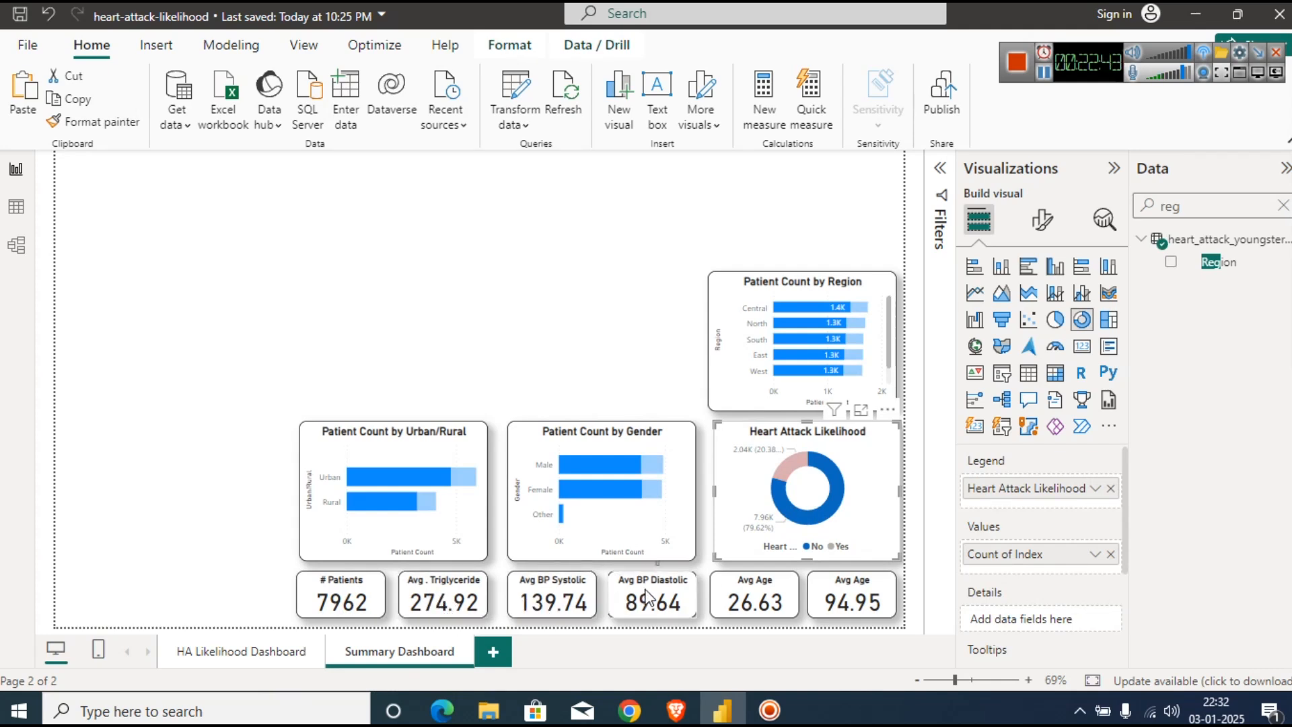
click(792, 474)
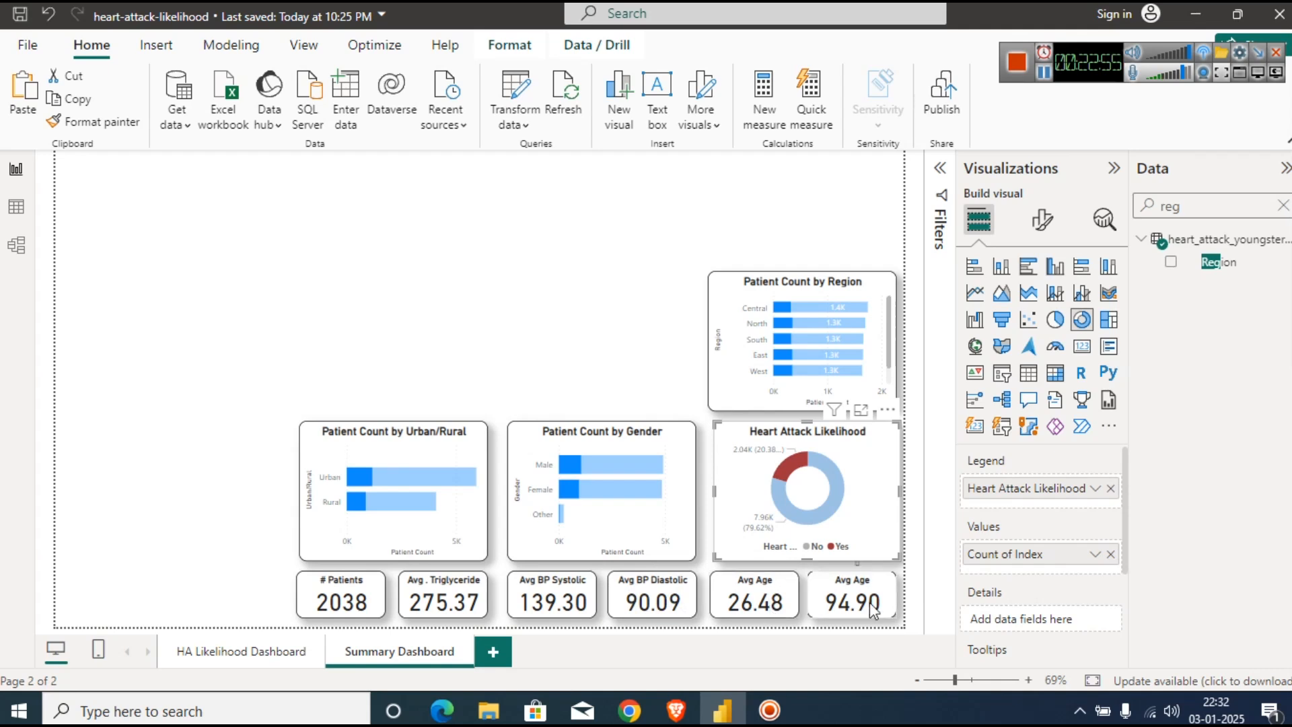
click(782, 512)
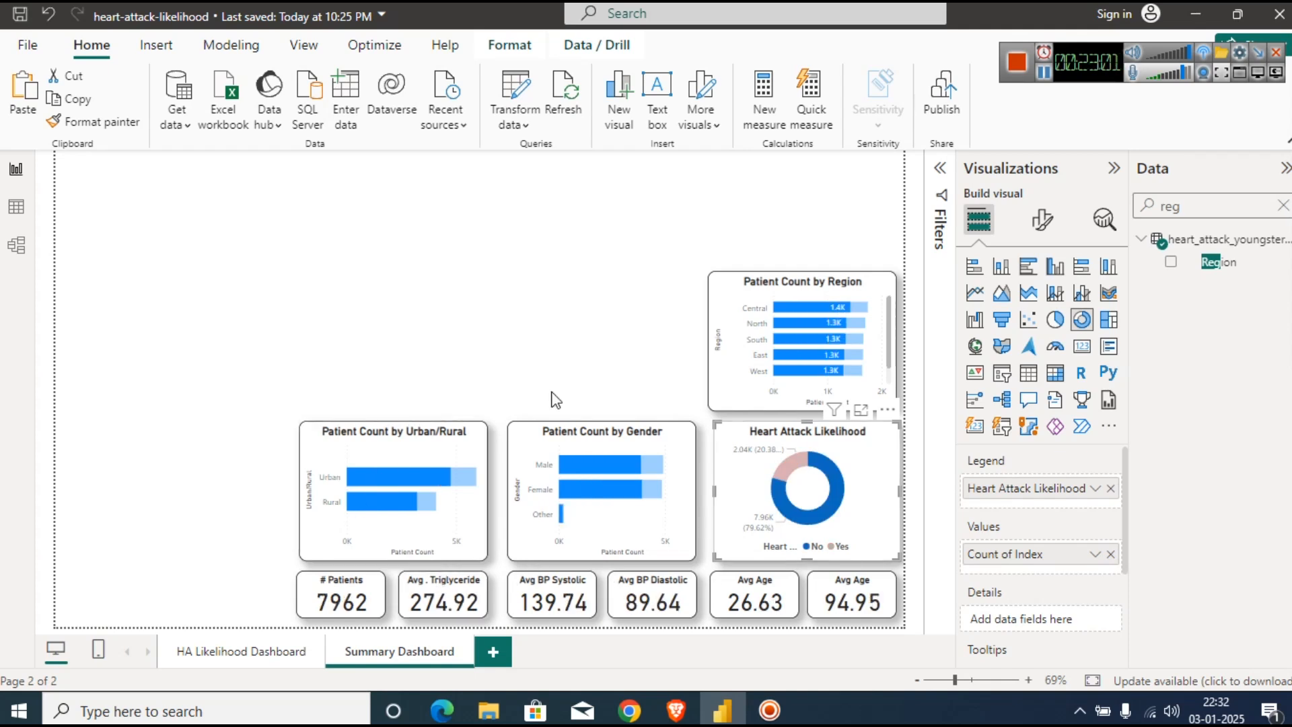
On the HA Likelihood Dashboard page, move the Heart Attack Likelihood donut chart to the page's upper-left corner.
click(228, 653)
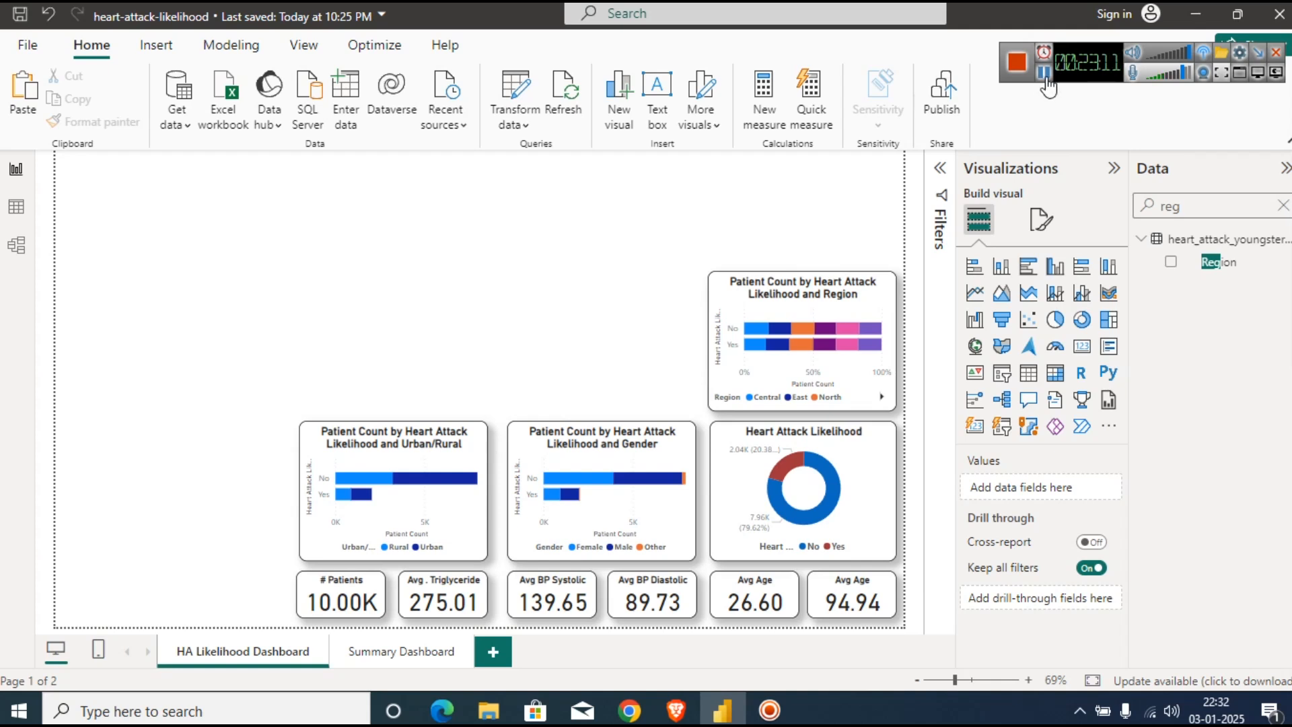
drag(743, 440, 83, 185)
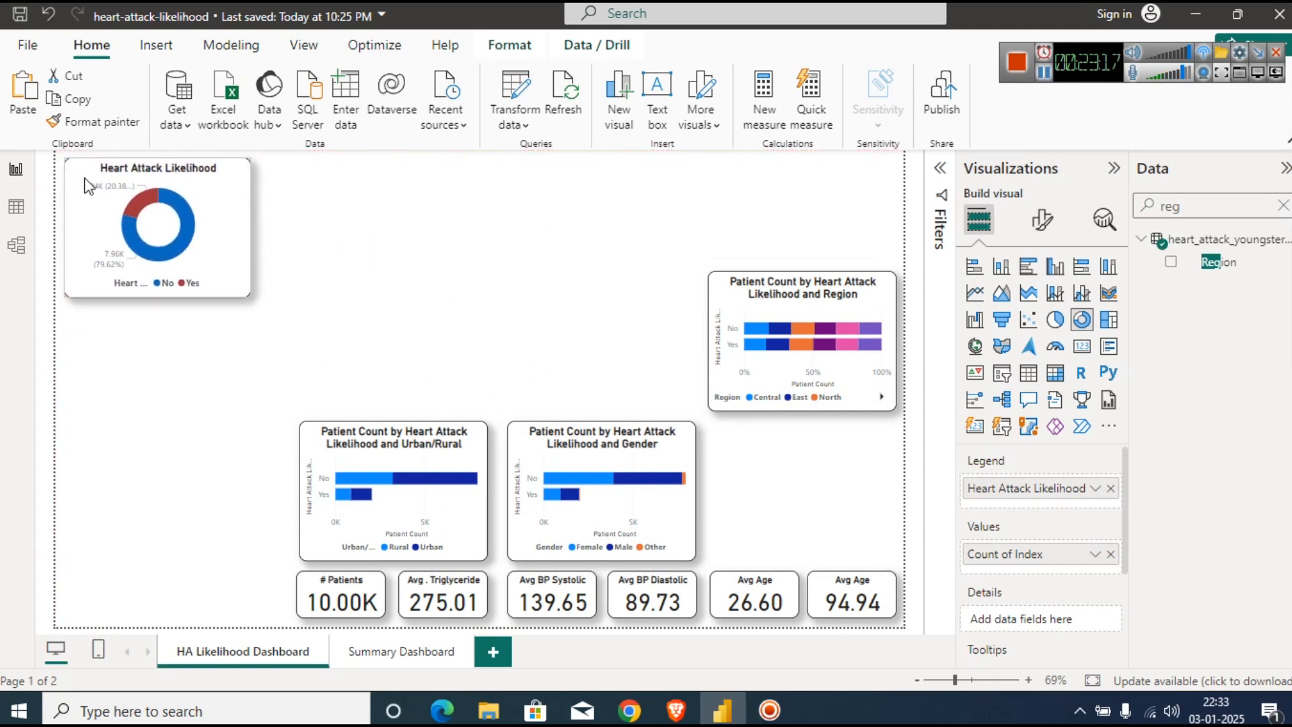
click(343, 245)
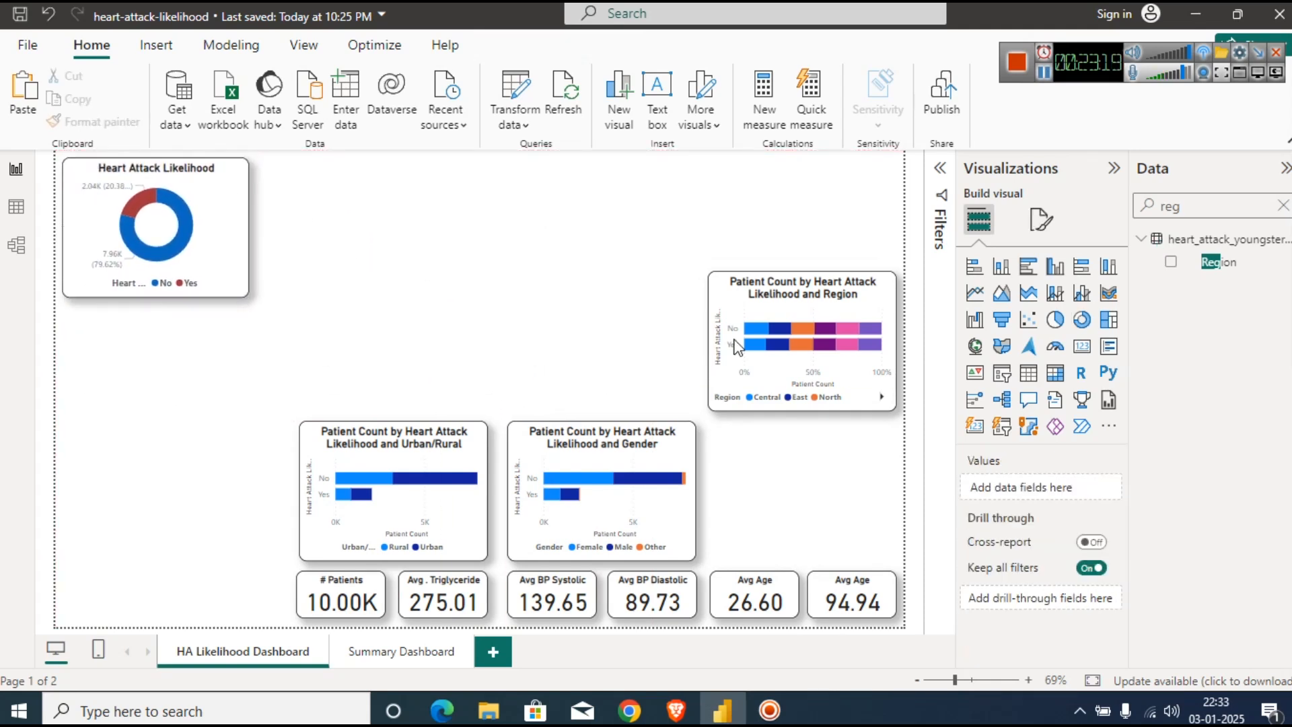
Move the Heart Attack Likelihood and Region chart into the row beside the Gender chart and nudge it left into alignment with the cards below.
drag(720, 290, 725, 442)
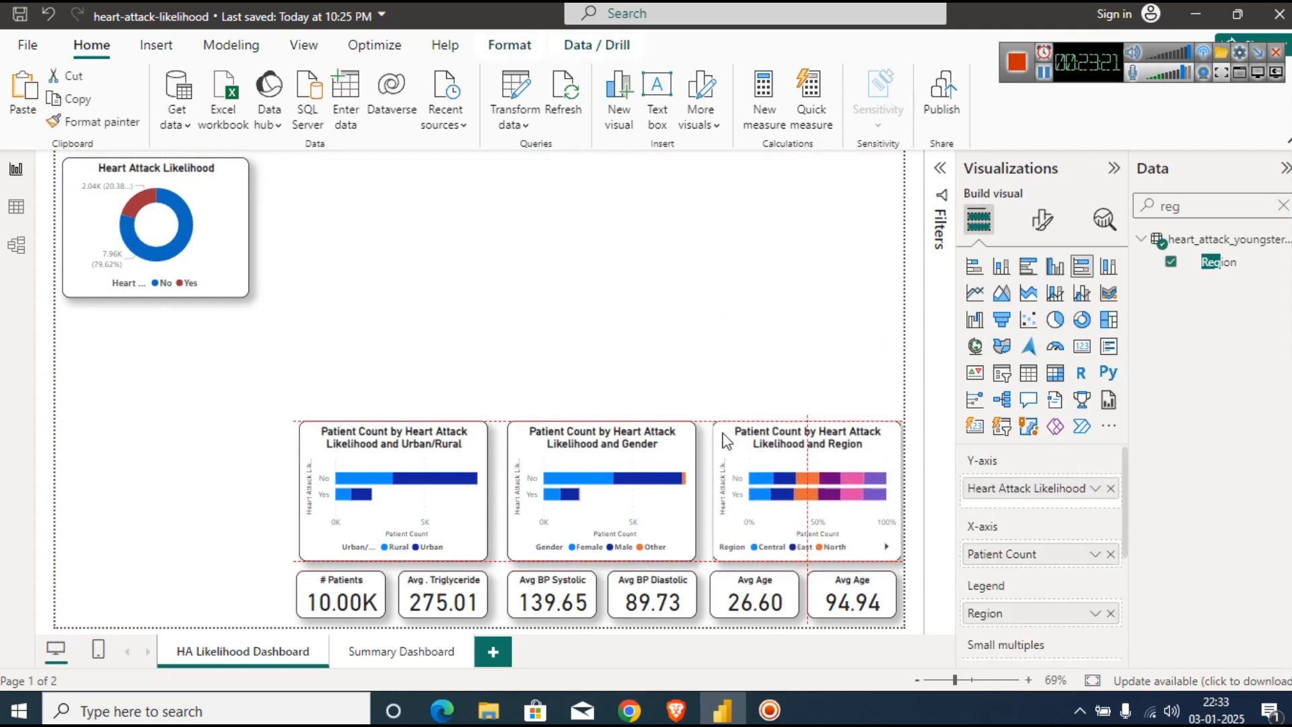
click(586, 339)
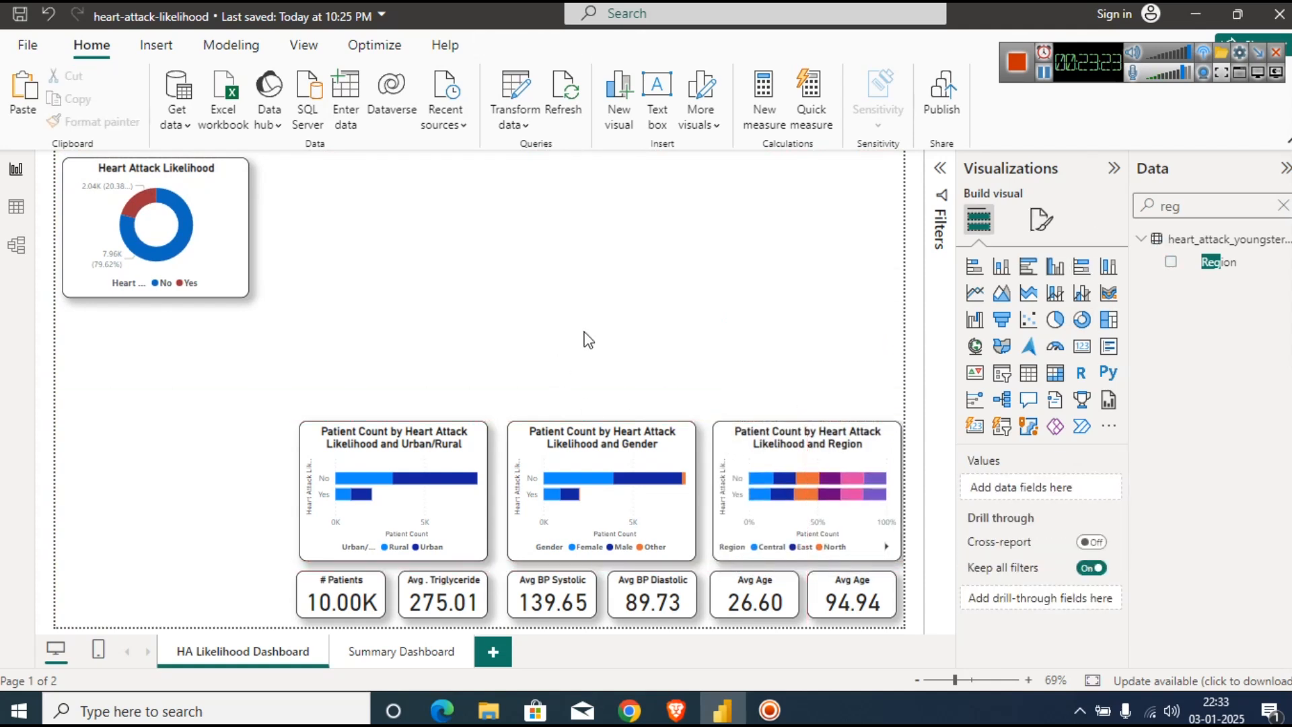
click(721, 442)
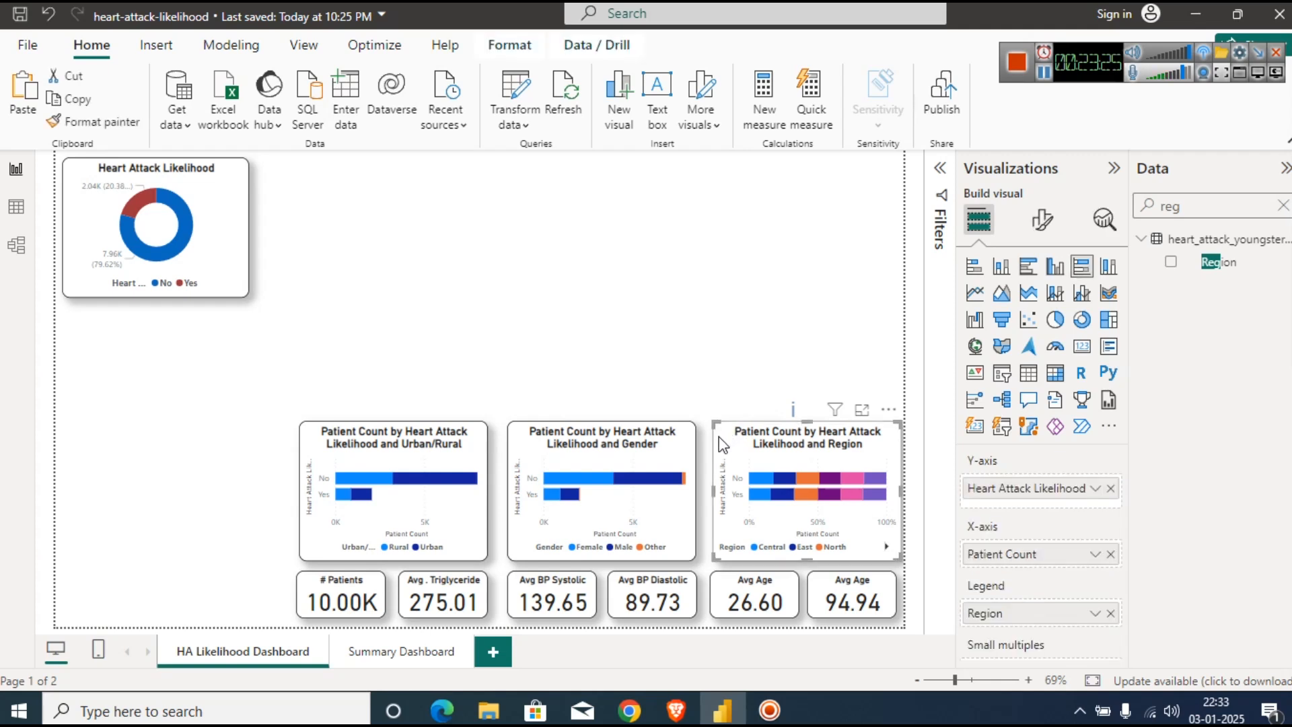
key(Left)
key(Left)
key(Left)
key(Left)
key(Left)
key(Left)
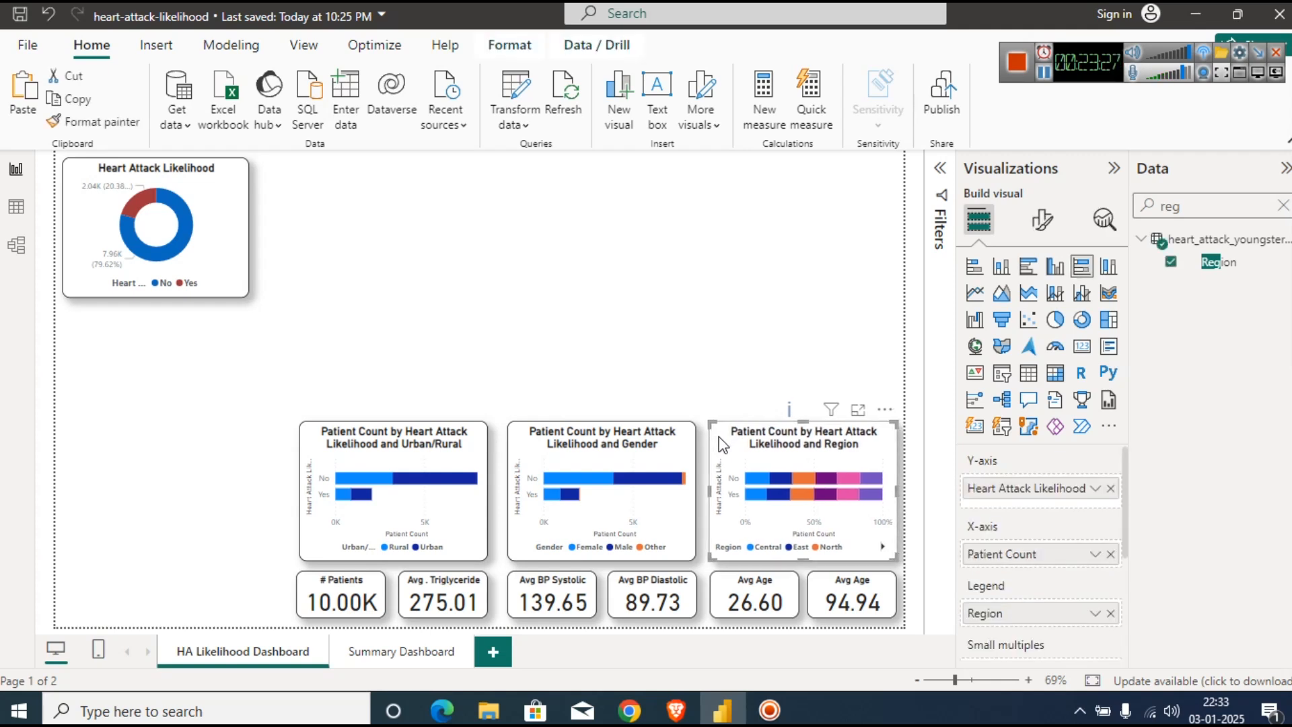
click(740, 366)
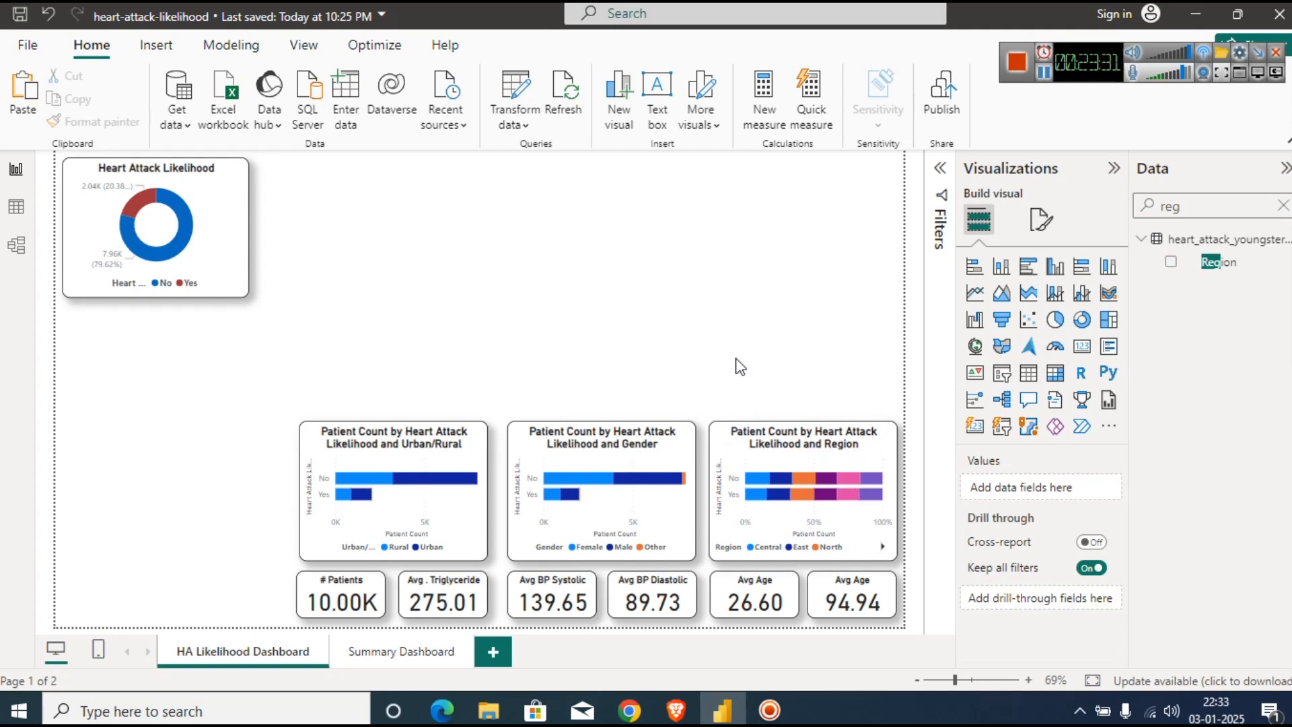
click(1044, 76)
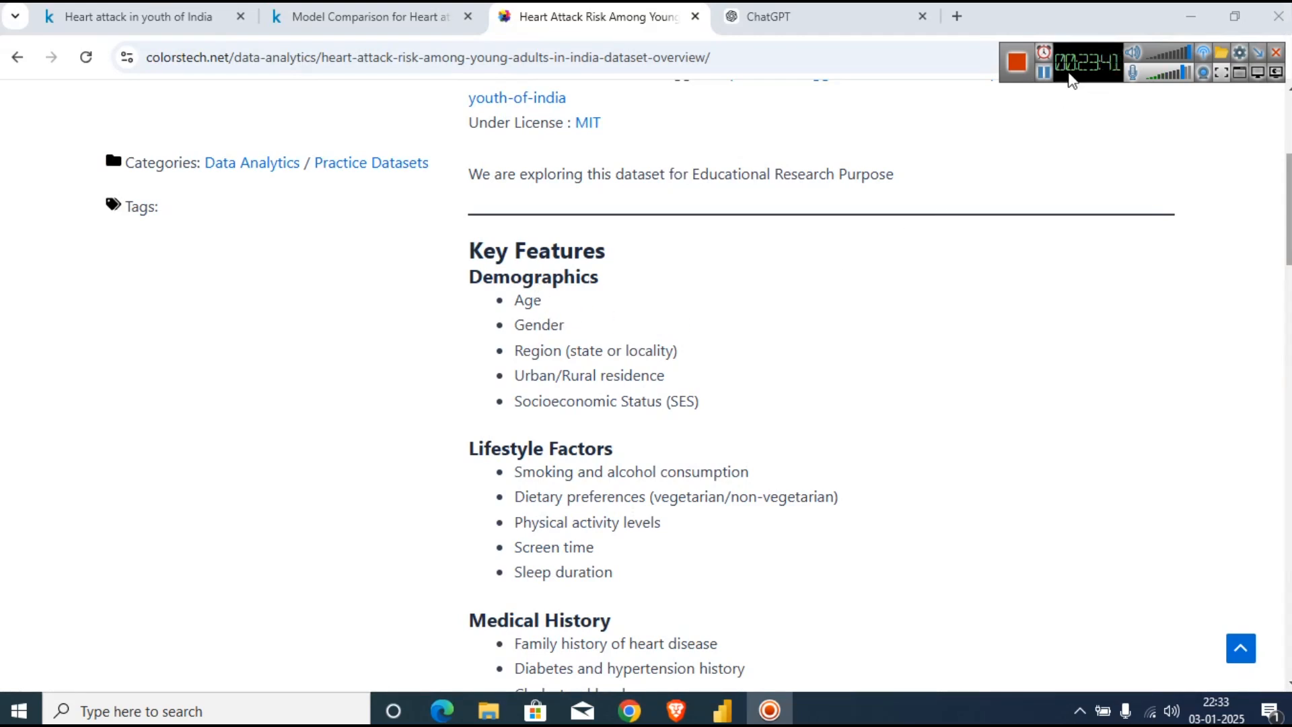
click(1043, 73)
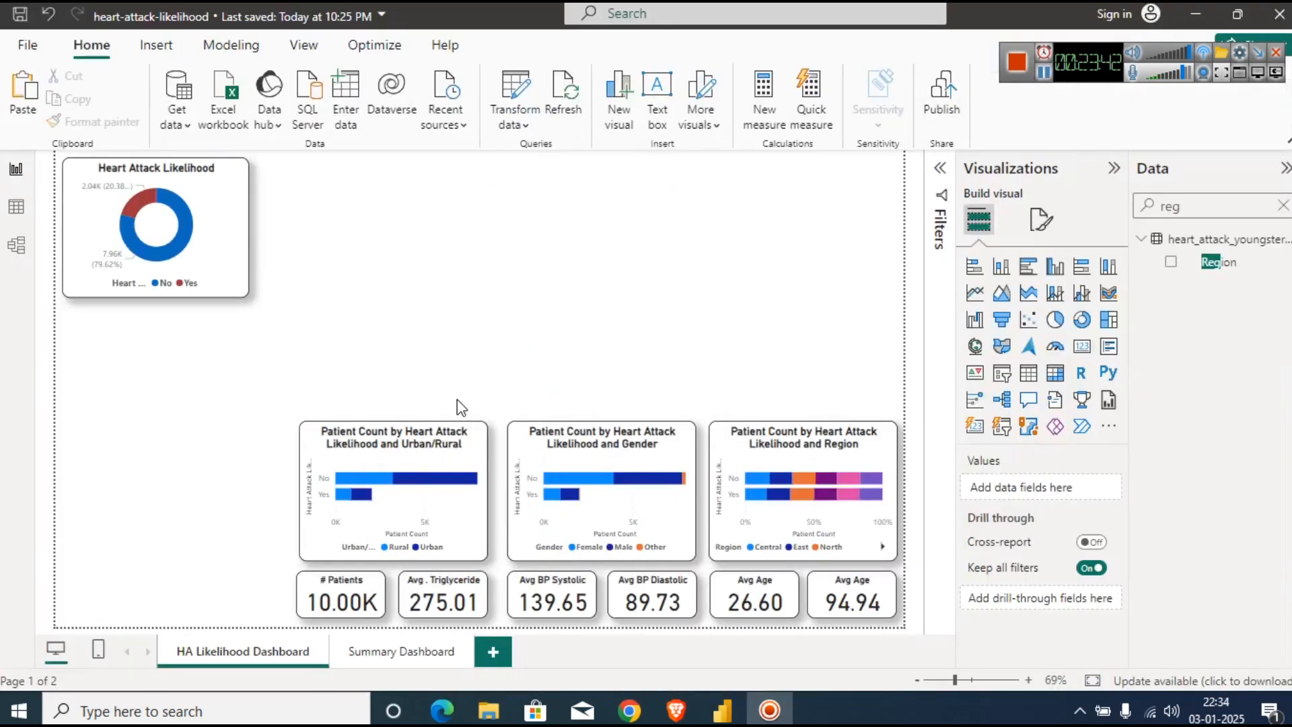
Duplicate the Urban/Rural chart and place the copy in the same row, just left of the original.
click(309, 449)
key(ctrl+c)
key(ctrl+v)
drag(312, 456, 105, 445)
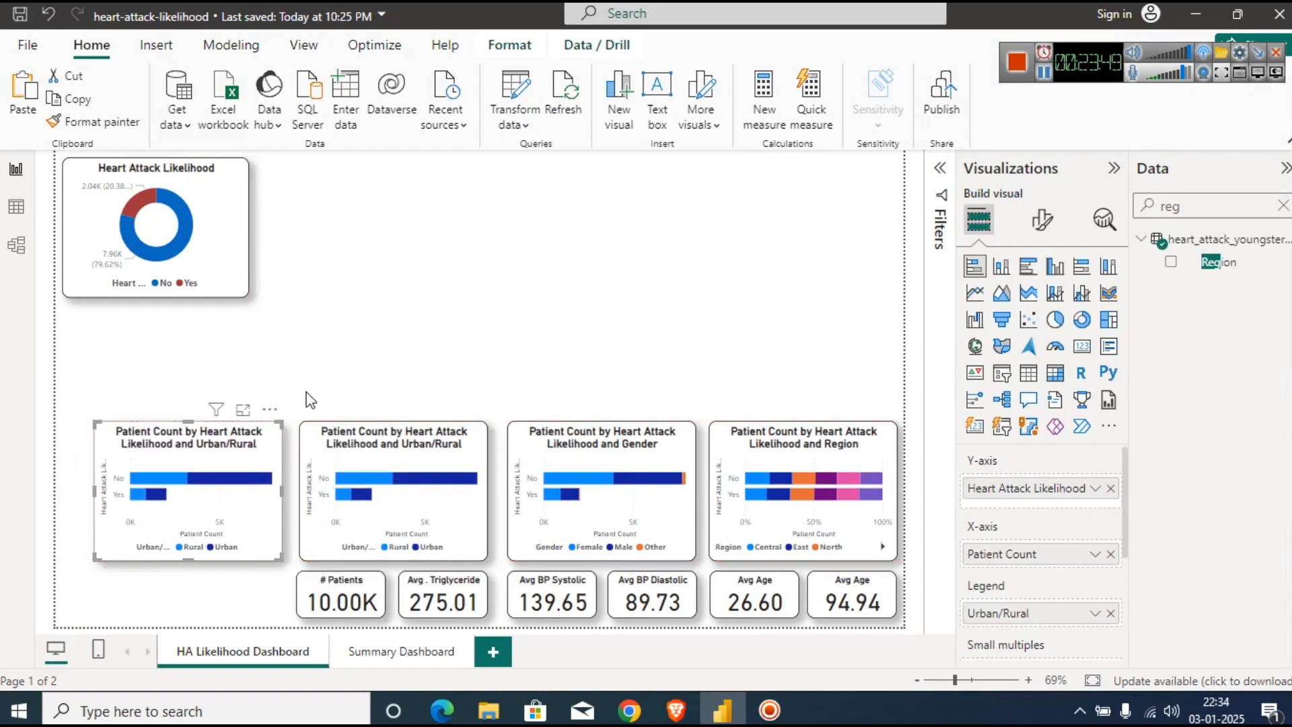
key(Right)
key(Right)
key(Right)
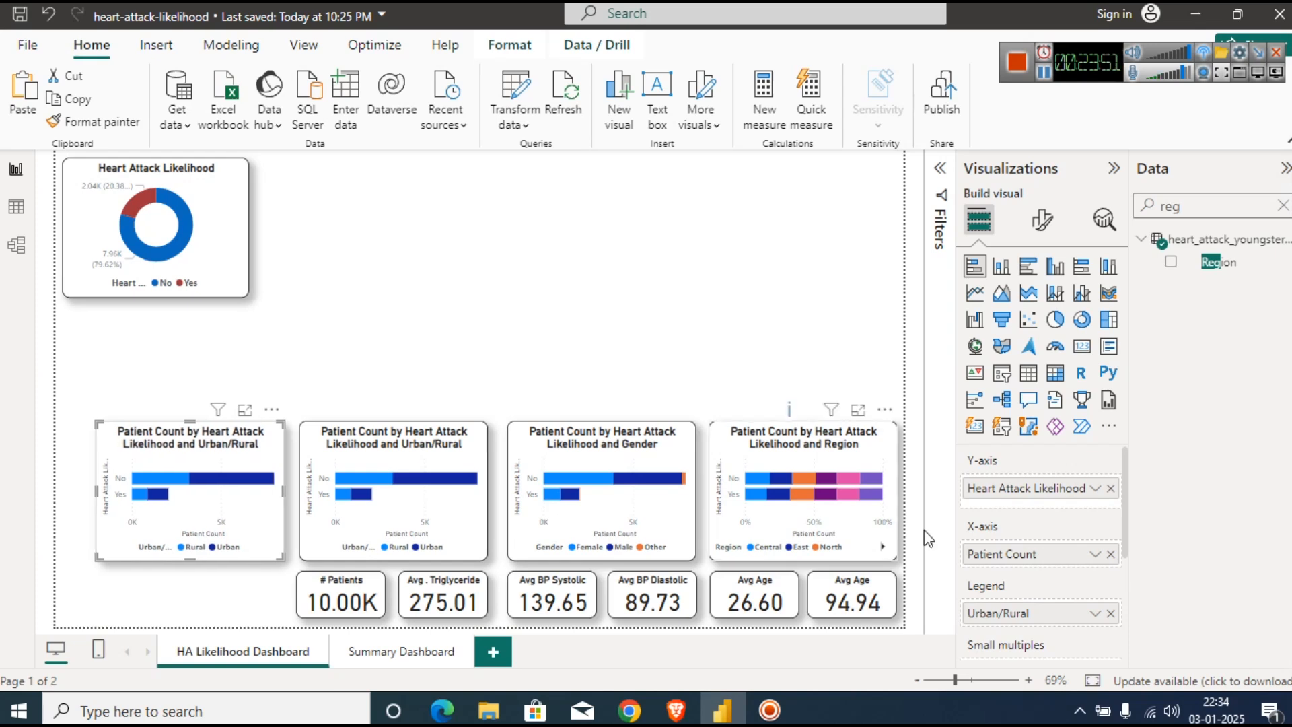
Replace Urban/Rural with the SES field as the legend of the duplicated chart at the start of the row.
click(1110, 613)
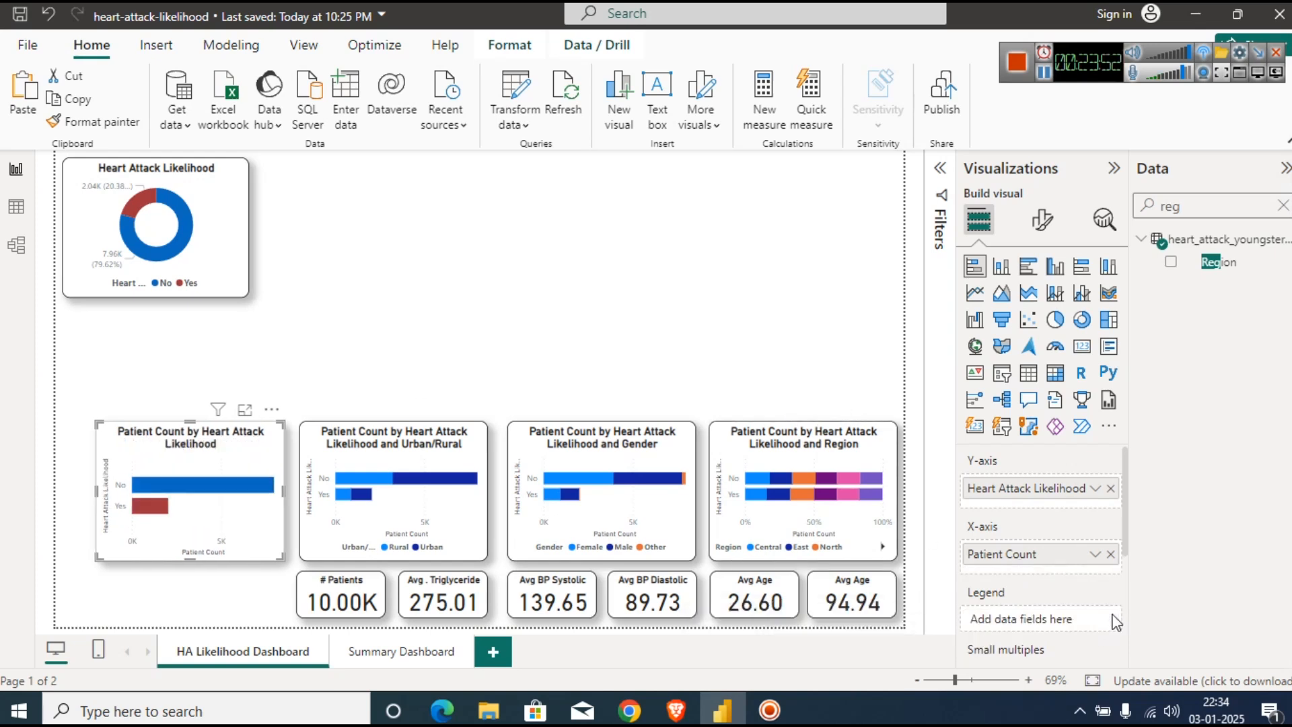
double_click(1202, 206)
key(BackSpace)
text(se)
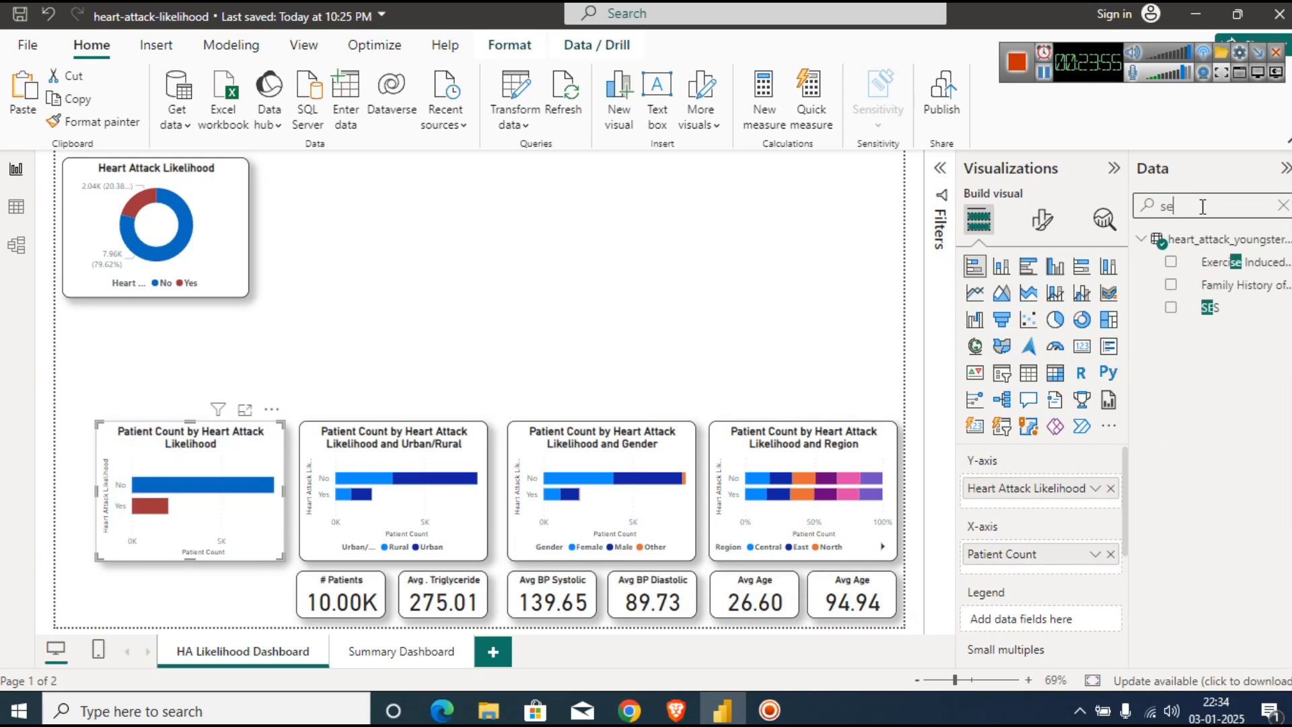
click(1215, 310)
drag(1223, 315, 1016, 615)
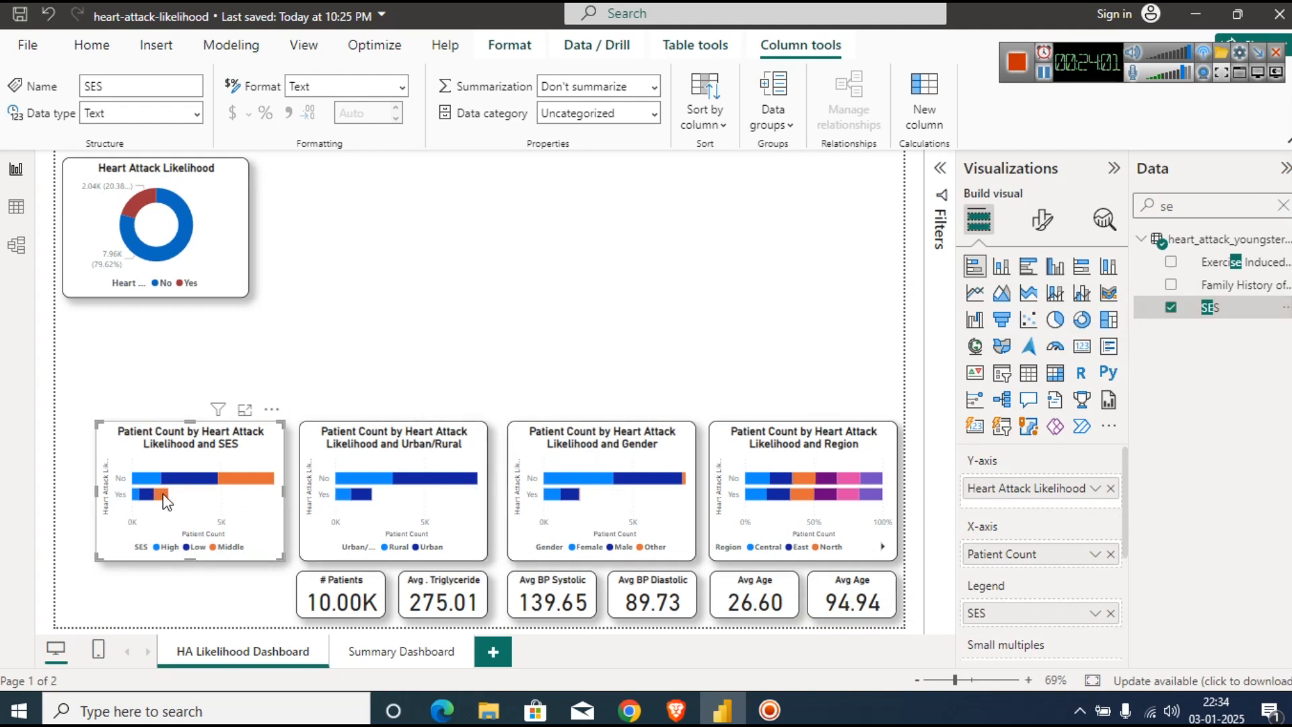
Inspect the SES chart's bar segments and turn on its data labels.
mouse_move(166, 501)
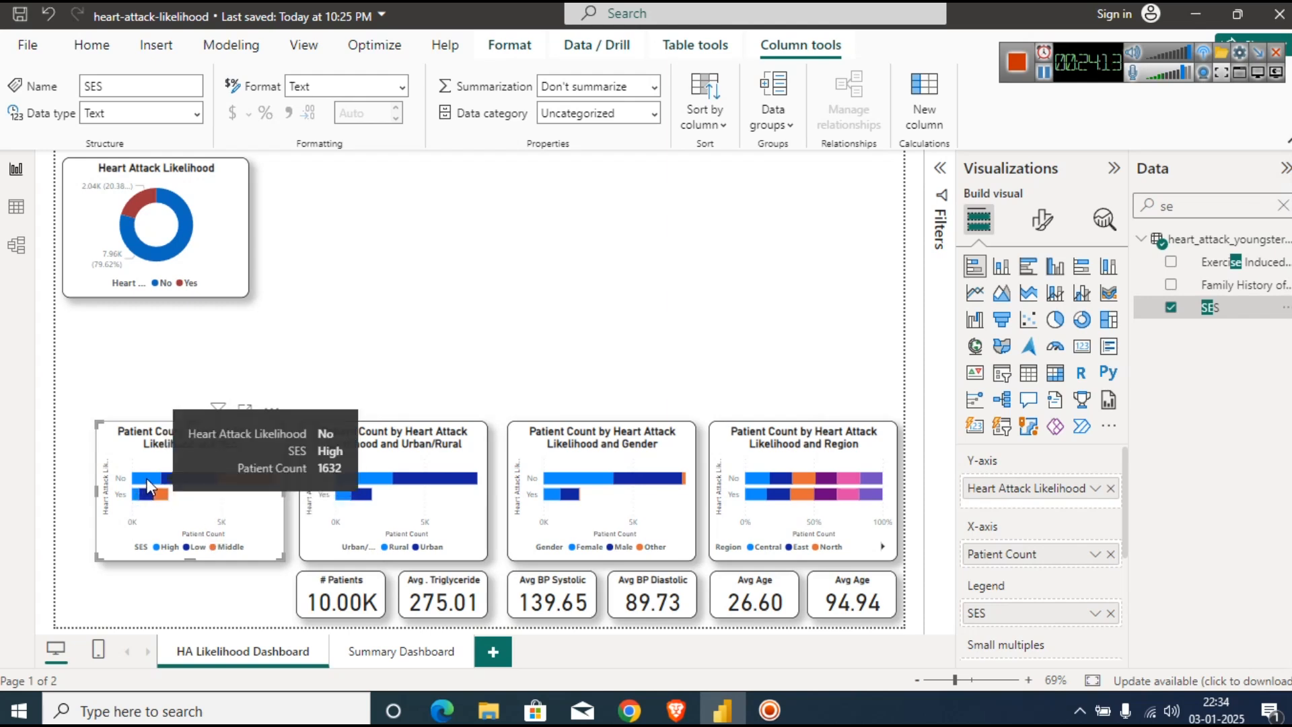
mouse_move(248, 486)
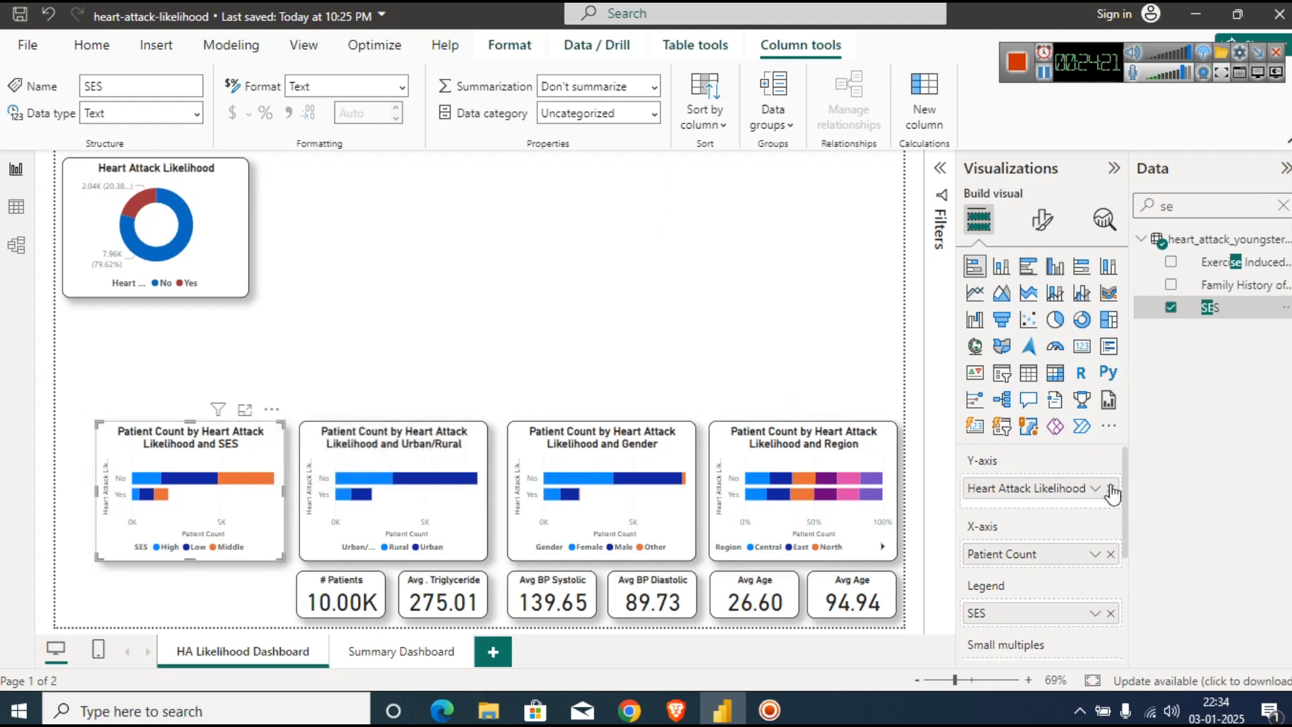
click(1044, 220)
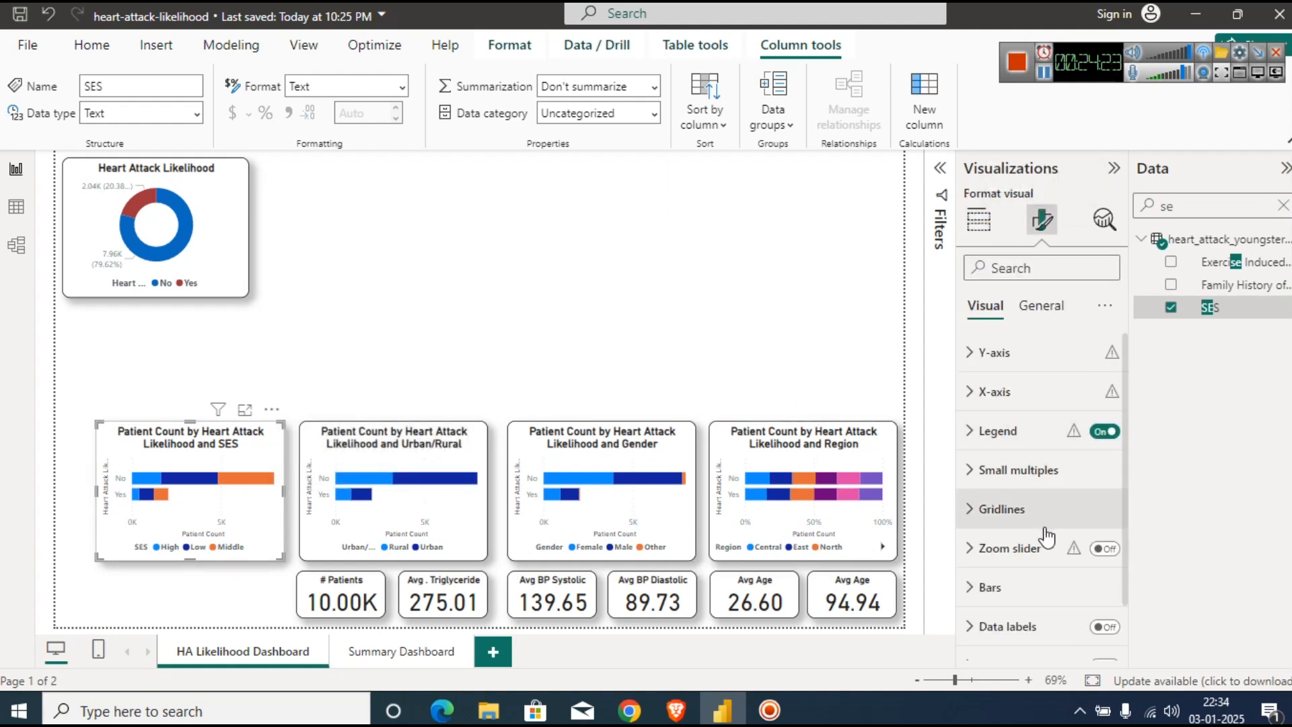
click(1102, 627)
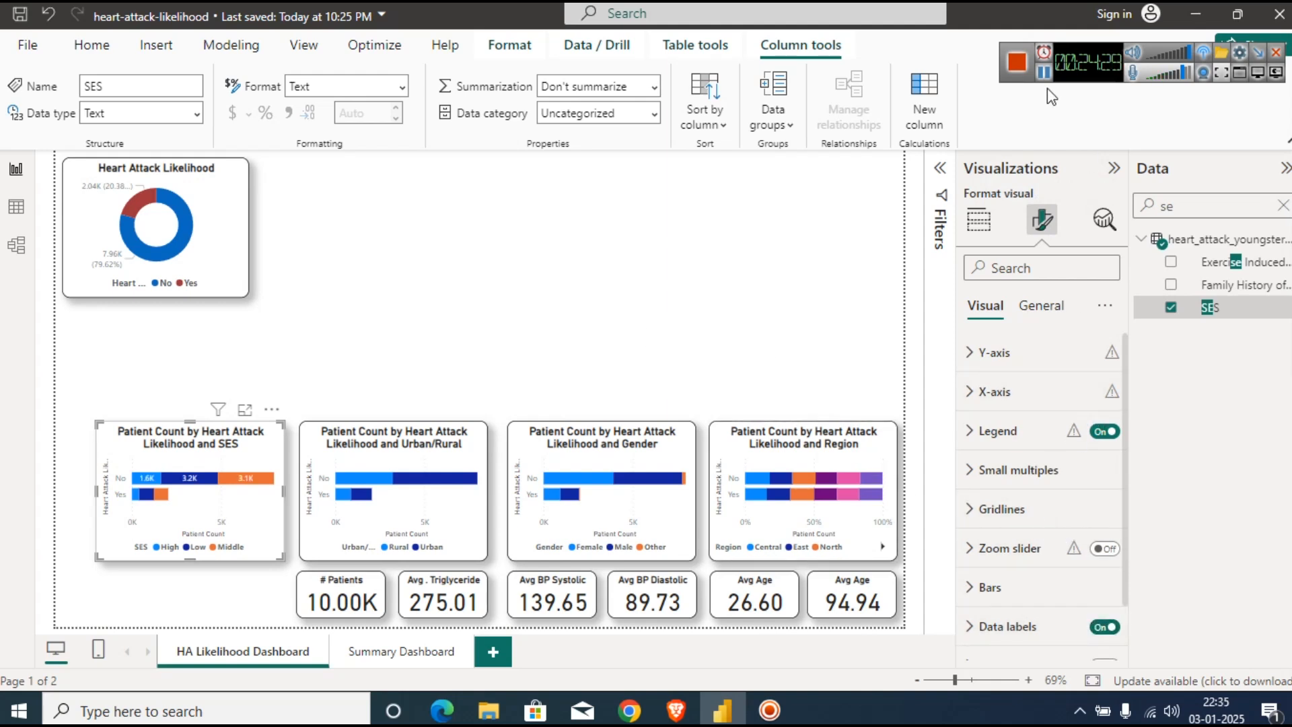
key(Escape)
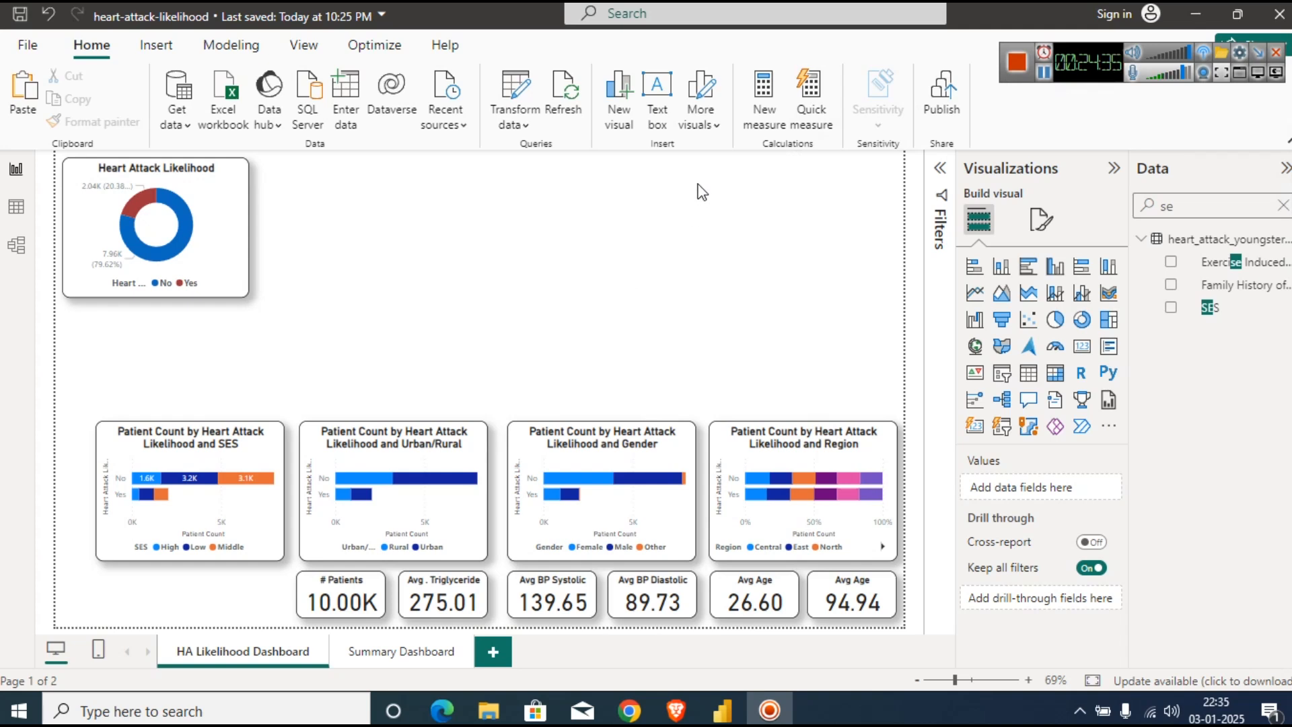
Insert a rounded rectangle and stretch it over the whole row of four patient count charts.
click(156, 44)
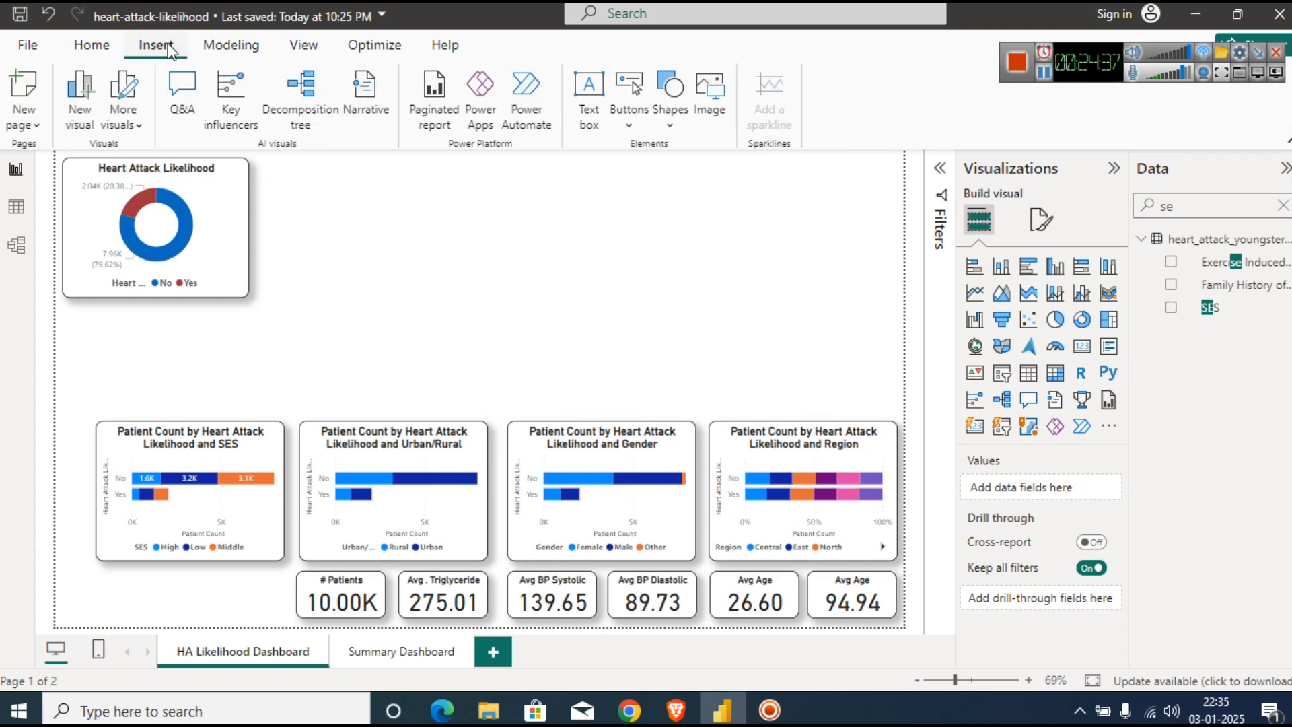
click(673, 116)
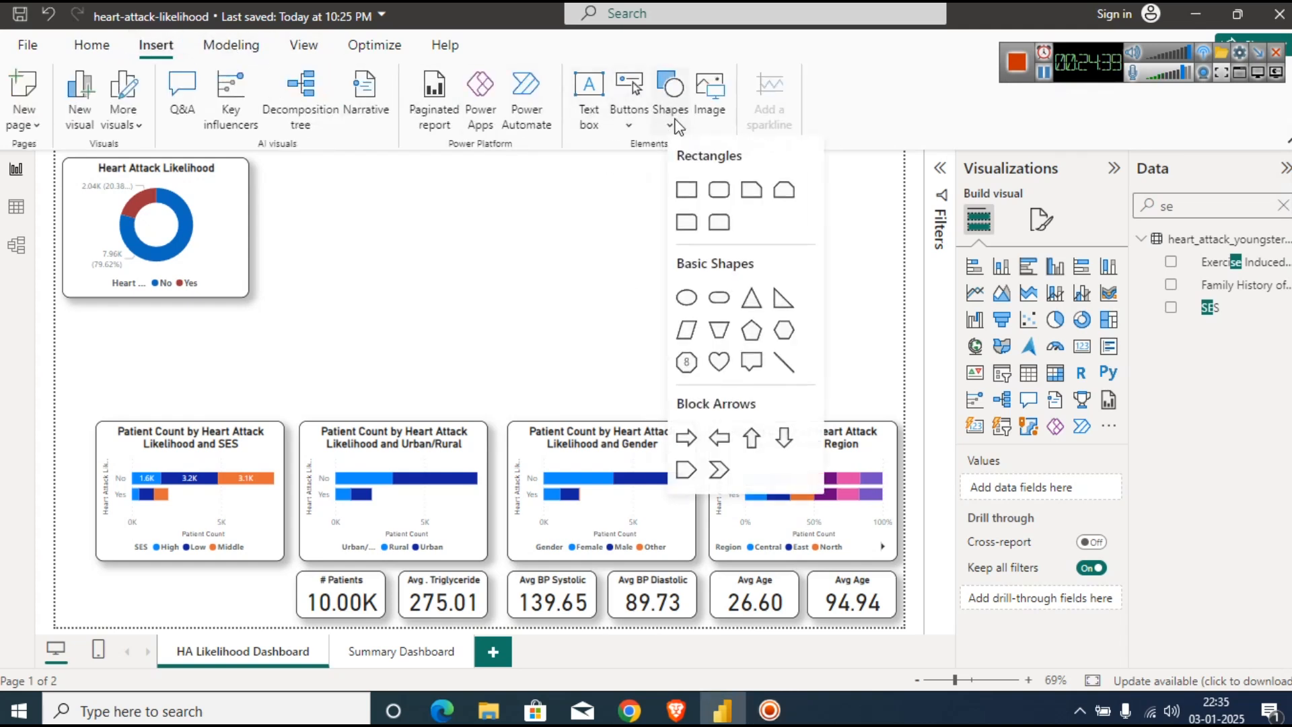
click(718, 193)
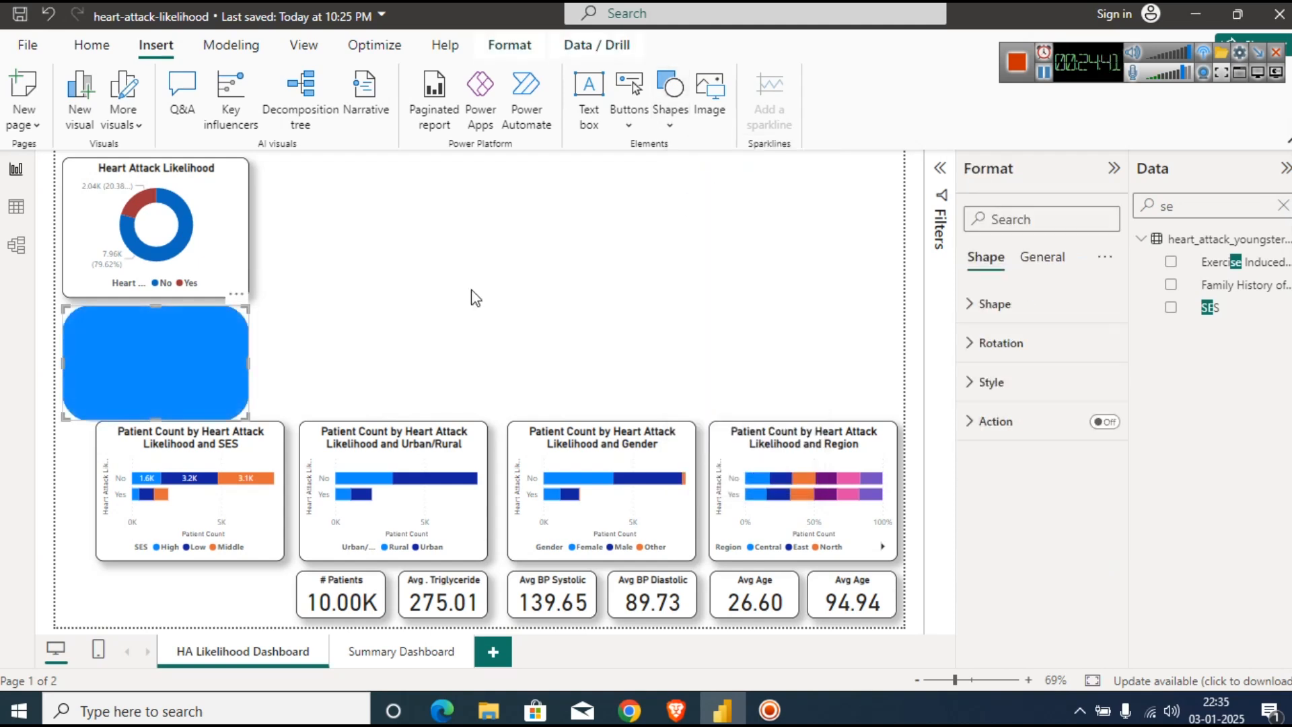
drag(189, 370, 199, 479)
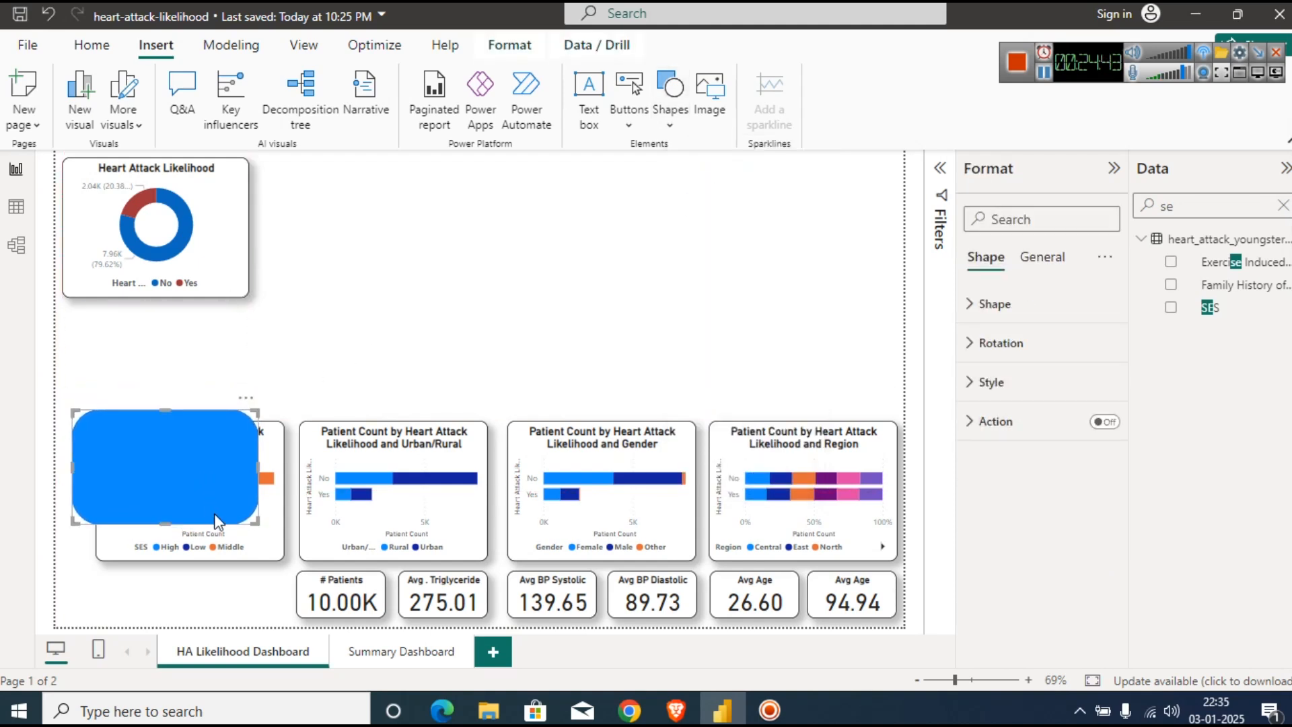
drag(261, 528, 905, 569)
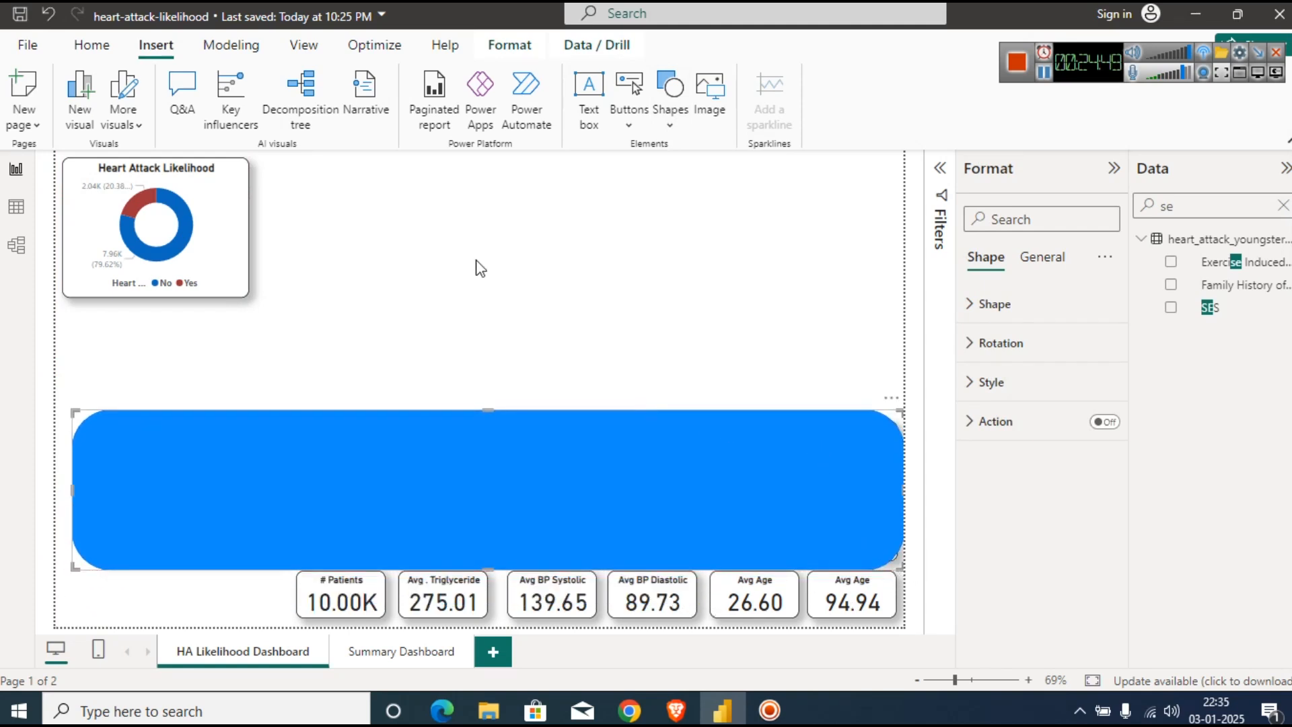
Send the rounded rectangle backward until it sits behind the four patient count charts.
click(505, 50)
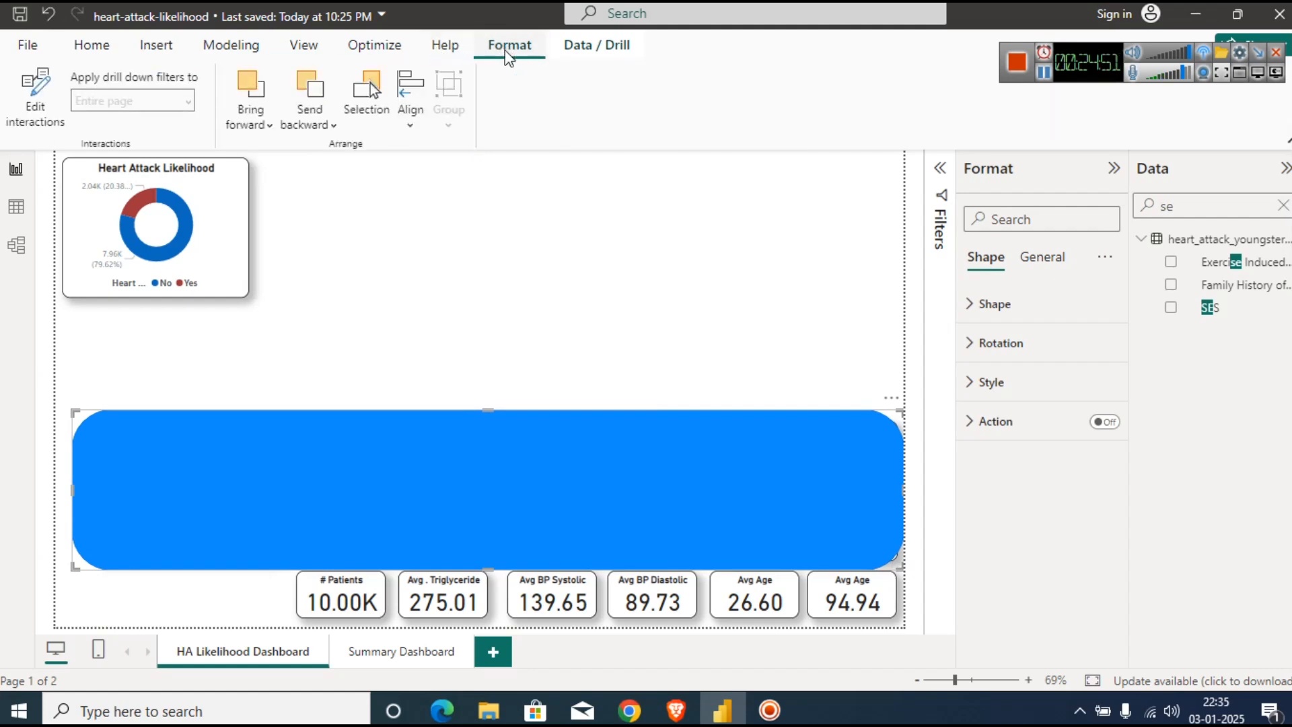
click(315, 102)
click(315, 103)
click(315, 102)
click(314, 102)
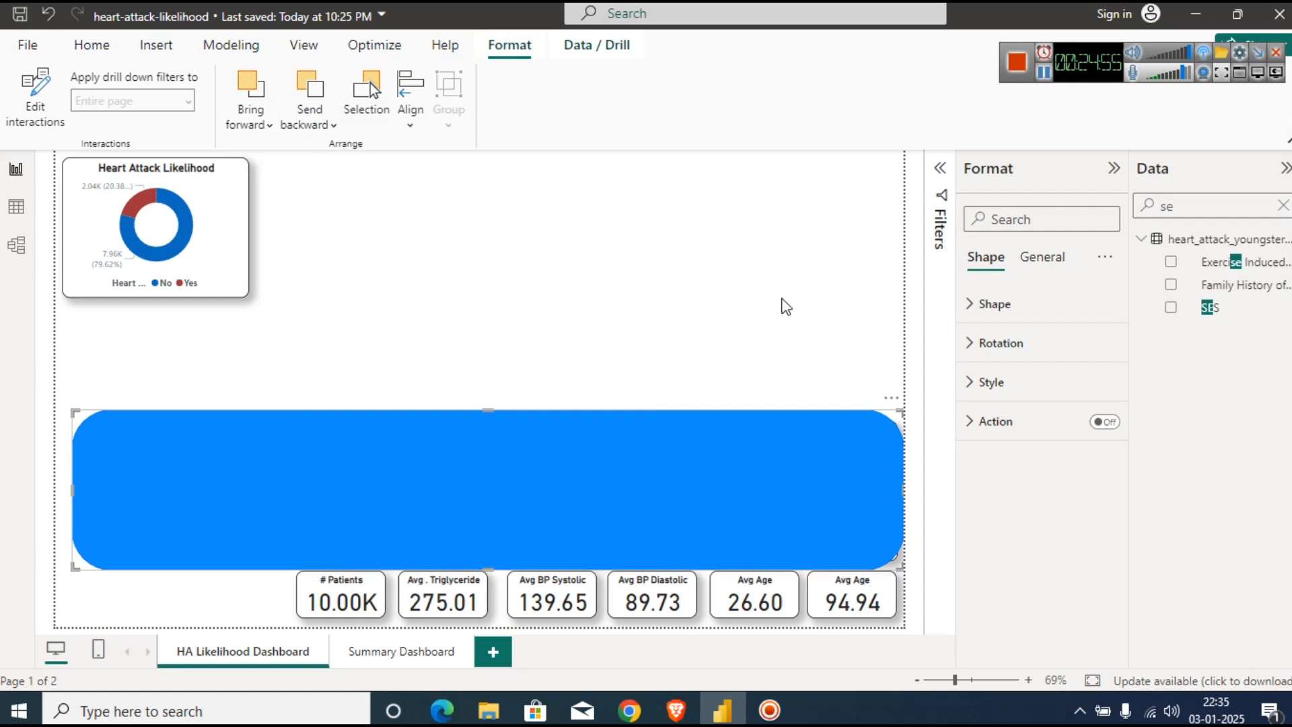
click(784, 306)
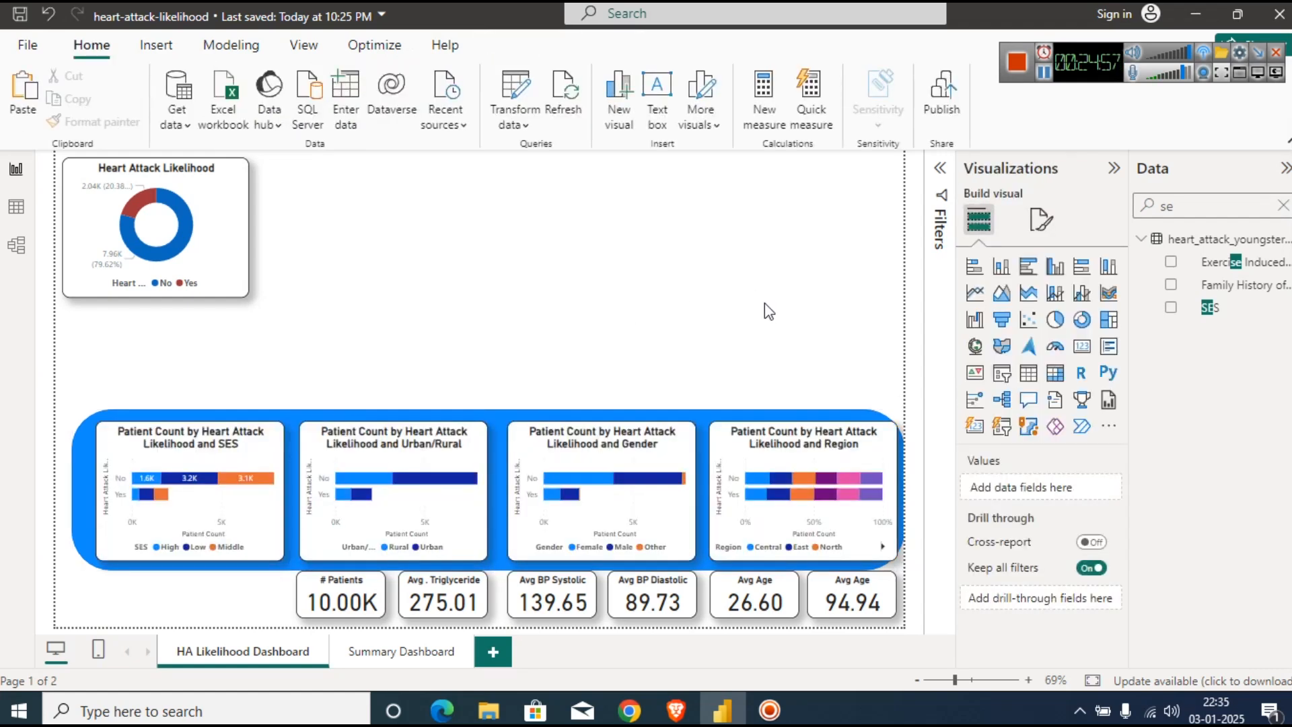
Shift the SES, Urban/Rural, Gender and Region charts slightly left to fit them inside the rounded rectangle.
click(120, 449)
drag(120, 449, 112, 448)
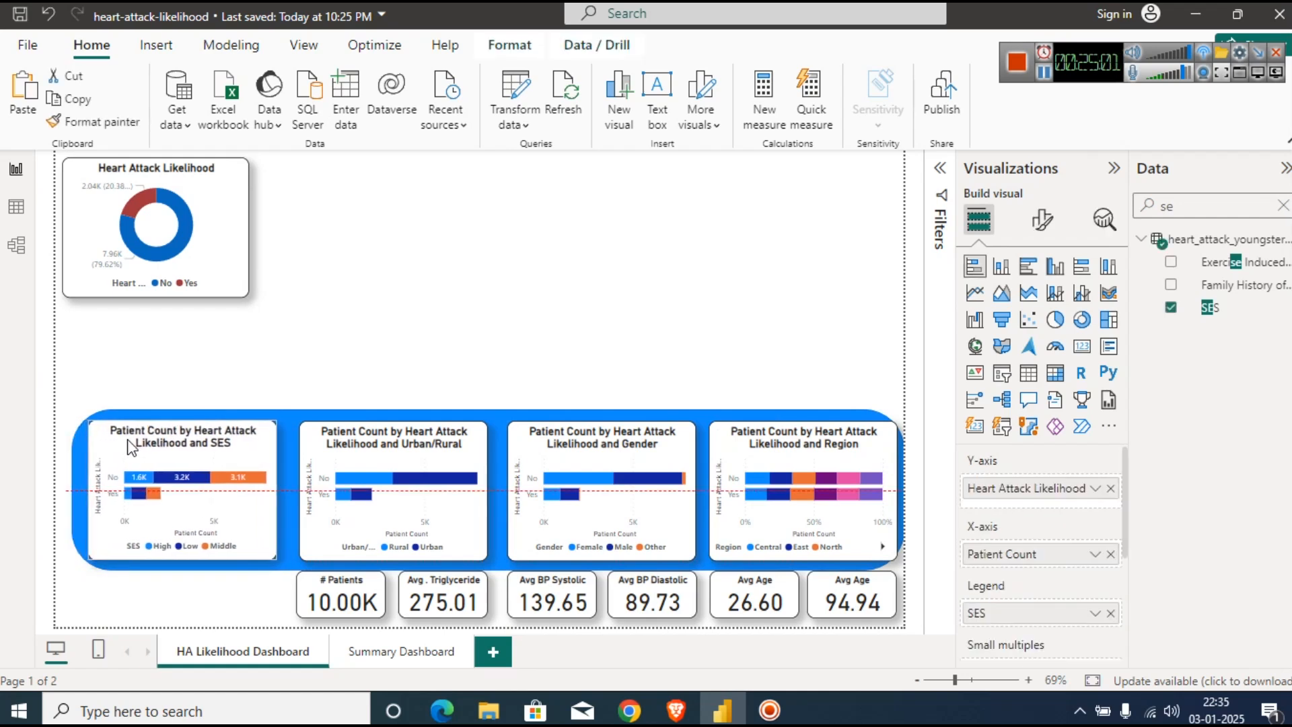
click(339, 439)
drag(339, 439, 332, 438)
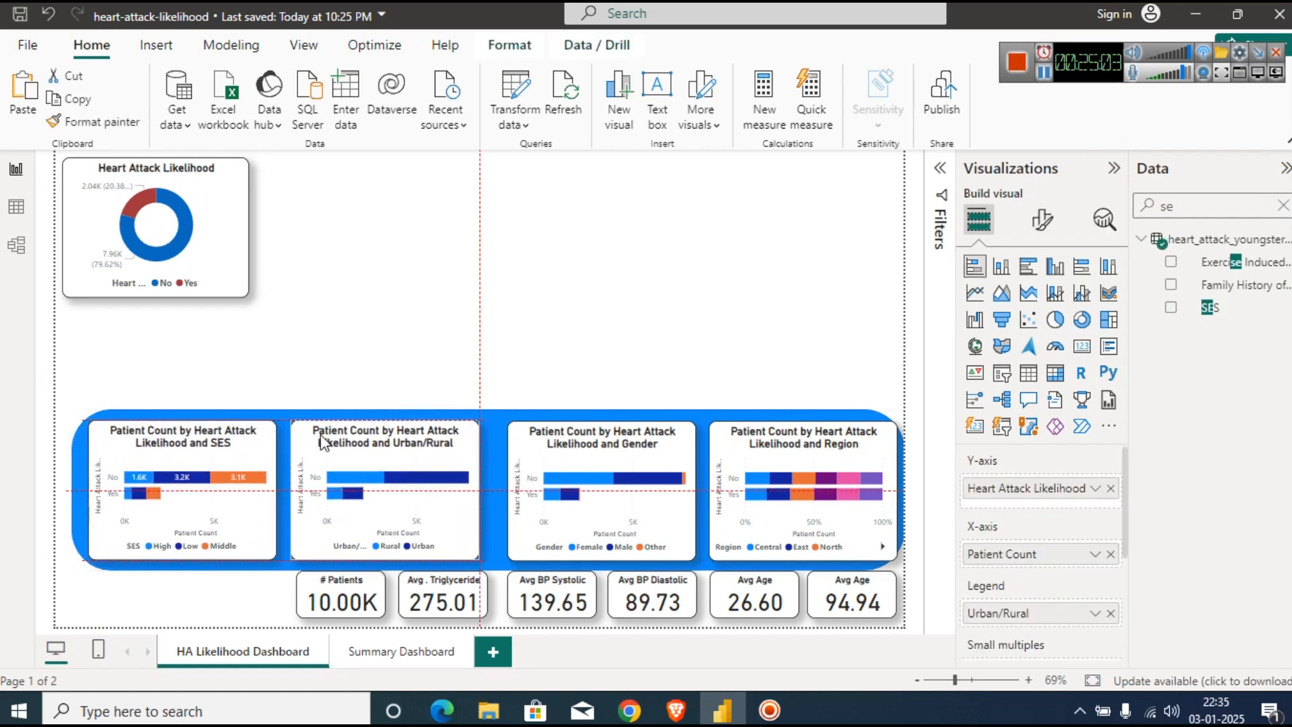
drag(523, 451, 514, 450)
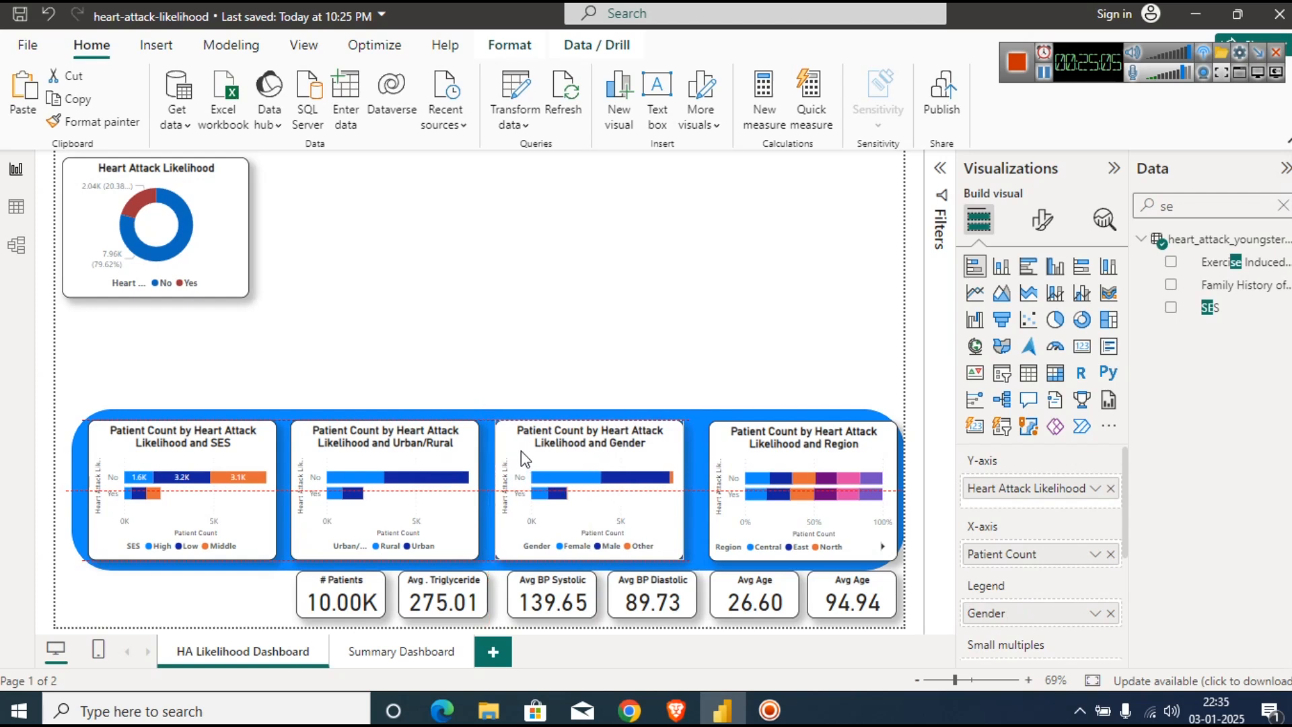
click(726, 465)
drag(726, 466, 714, 466)
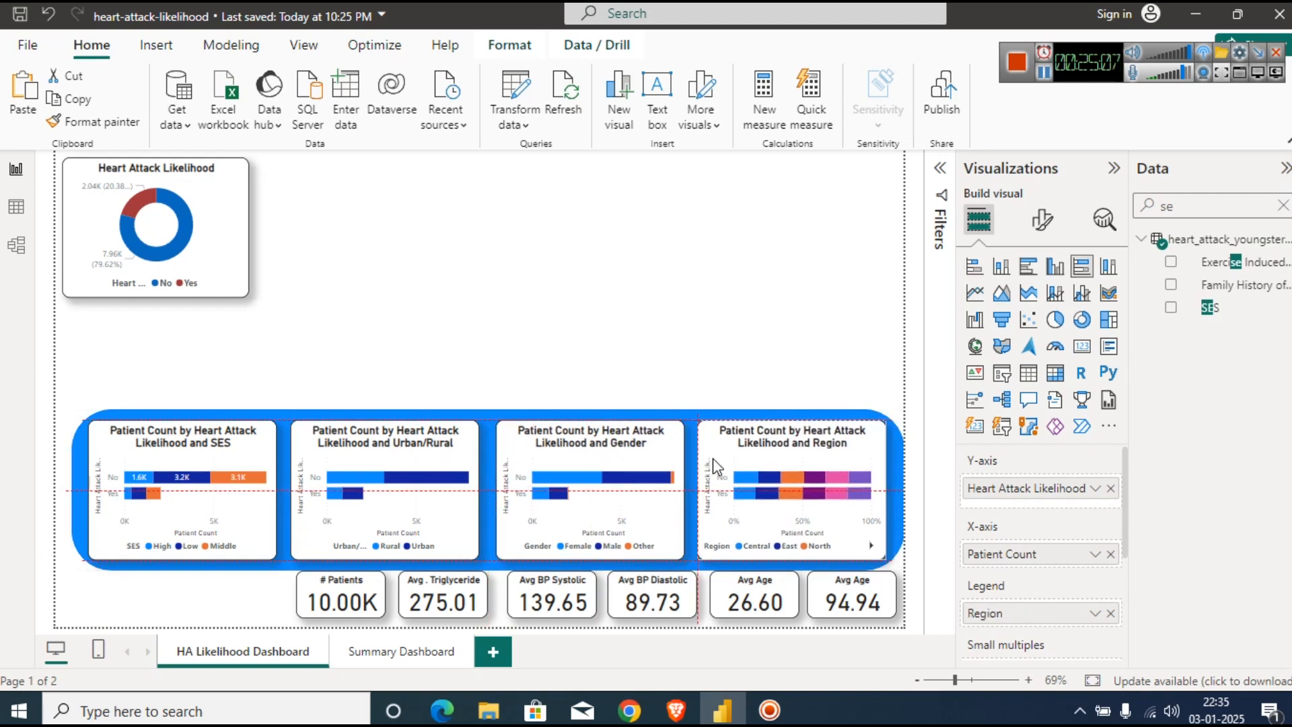
click(653, 342)
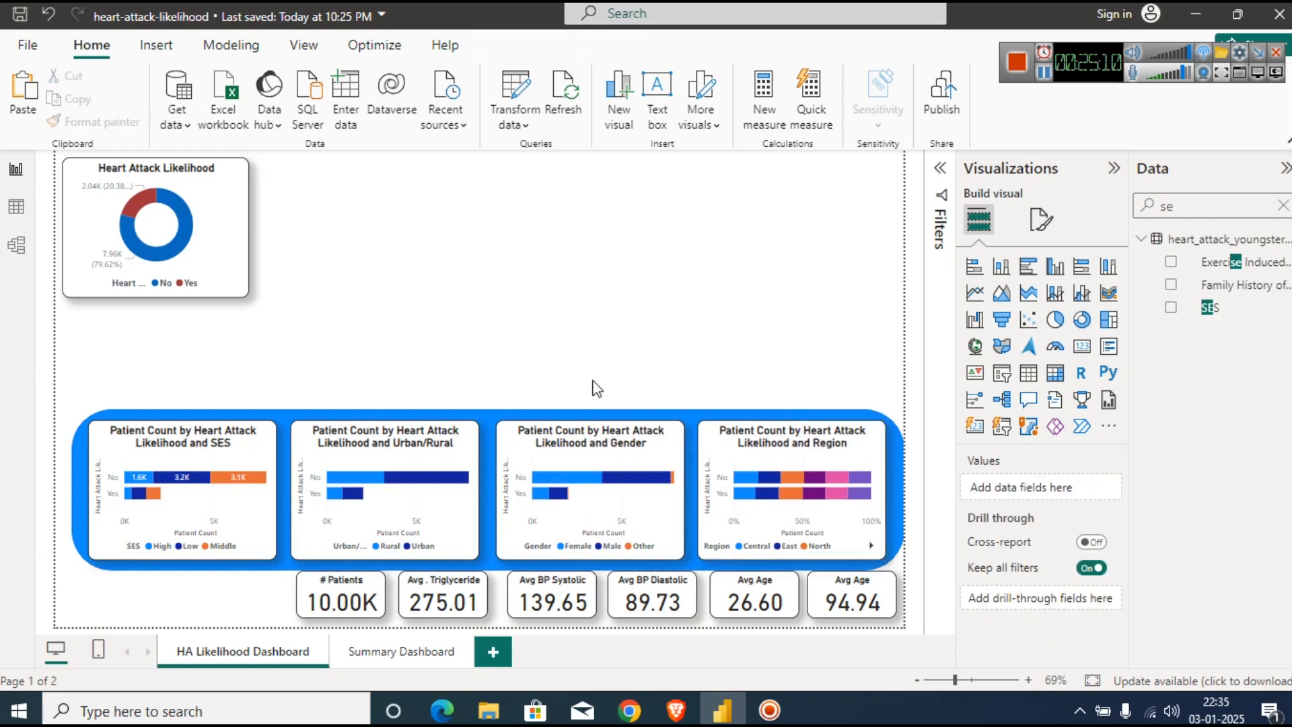
Extend the rounded rectangle's upper edge upward to leave room for a heading above the charts.
click(487, 414)
drag(485, 412, 485, 397)
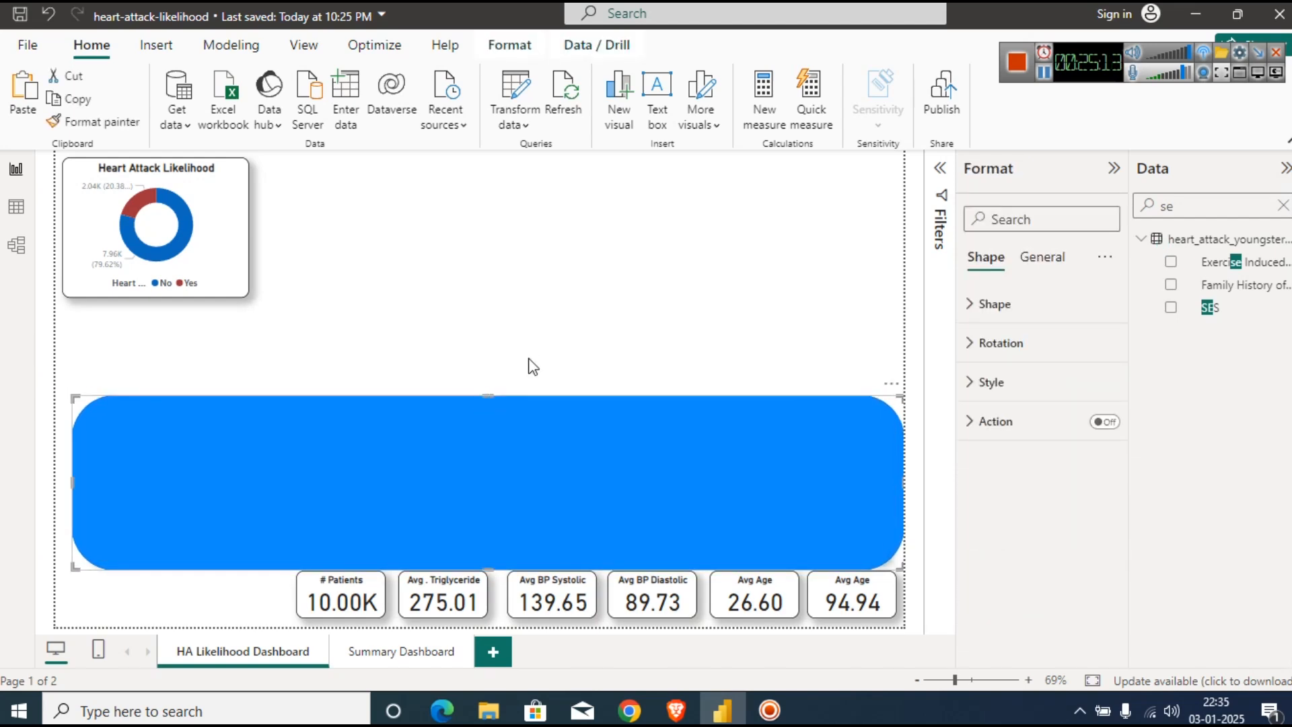
click(545, 360)
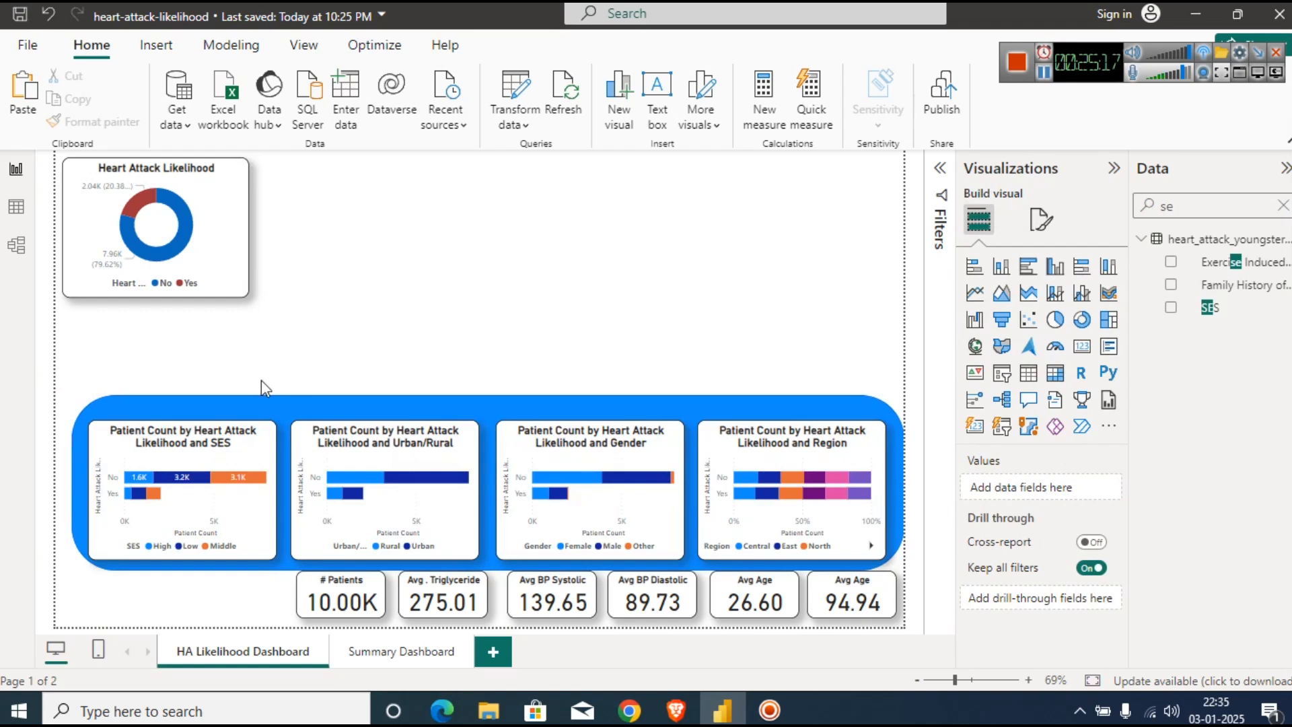
Nudge the rounded rectangle slightly left and up to frame the four charts.
click(183, 403)
key(Left)
key(Left)
key(Left)
click(246, 335)
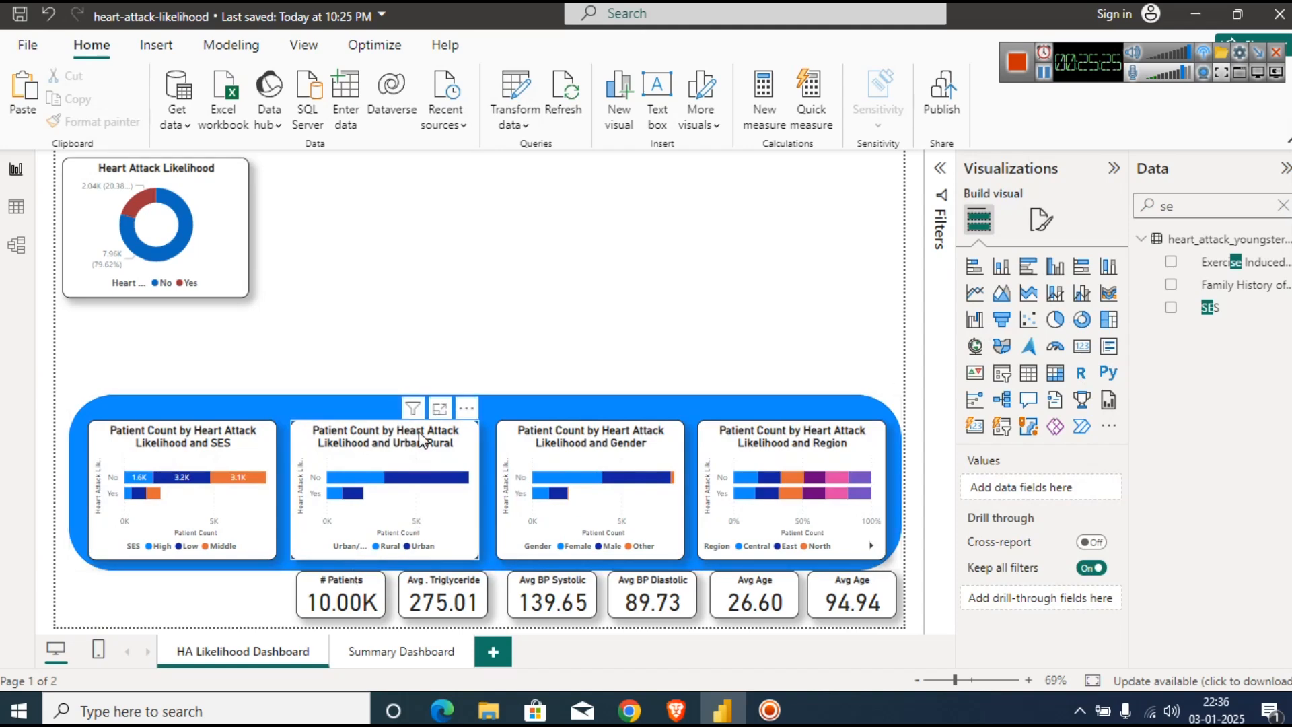
click(503, 406)
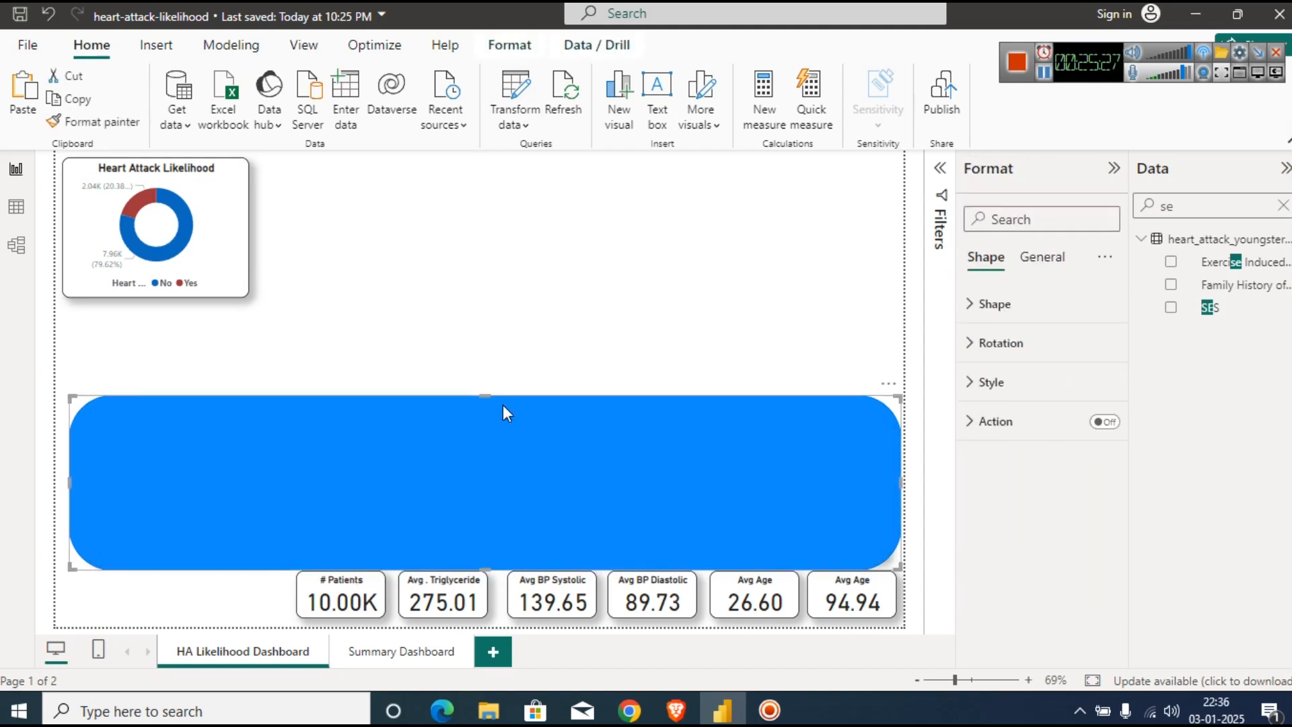
click(582, 347)
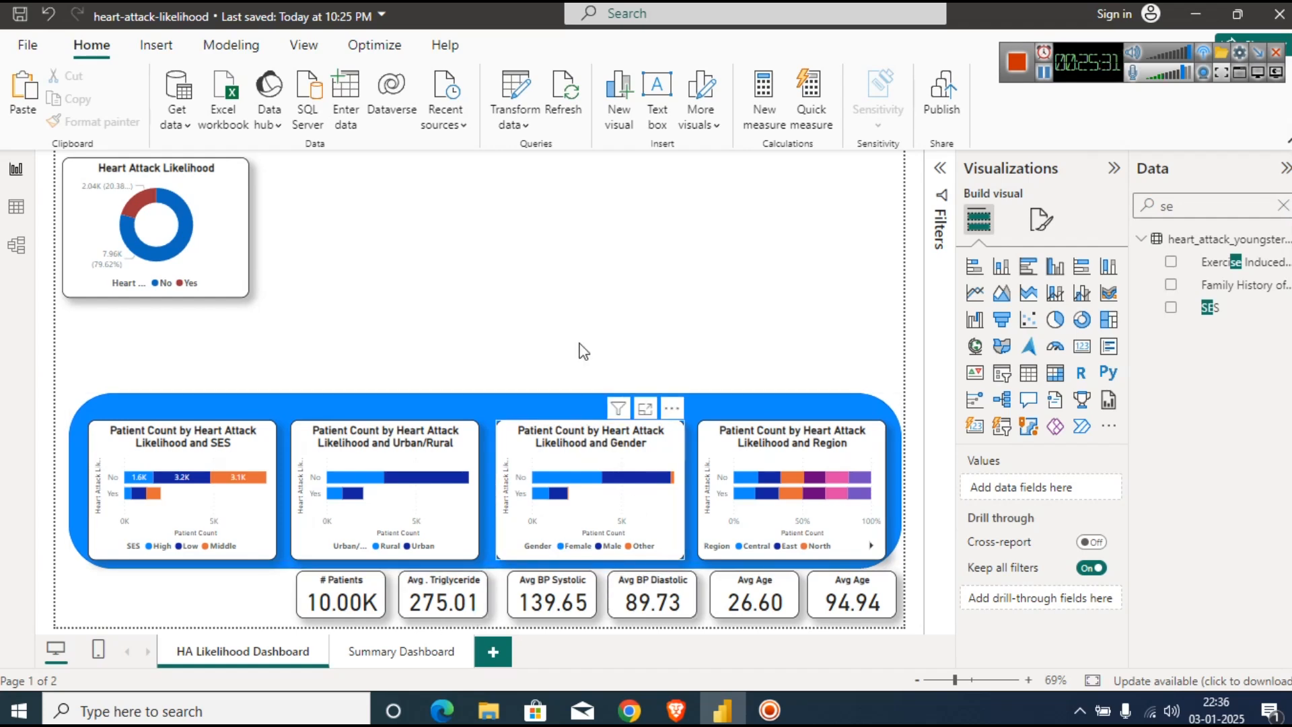
Insert a text box reading "Demograpic Factors" and check the spelling of its first word.
click(663, 112)
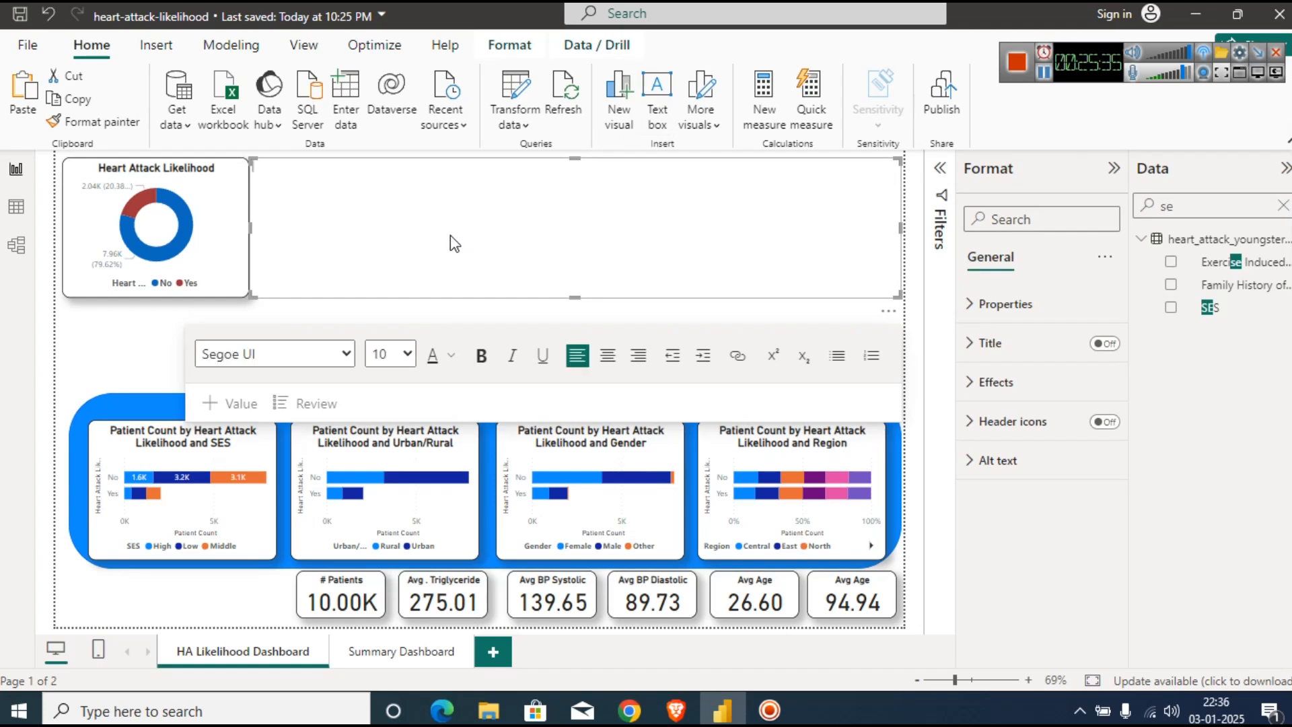
text(Demographic Factors)
key(Left)
key(Left)
key(Left)
key(Left)
key(Left)
key(Left)
key(Left)
right_click(274, 172)
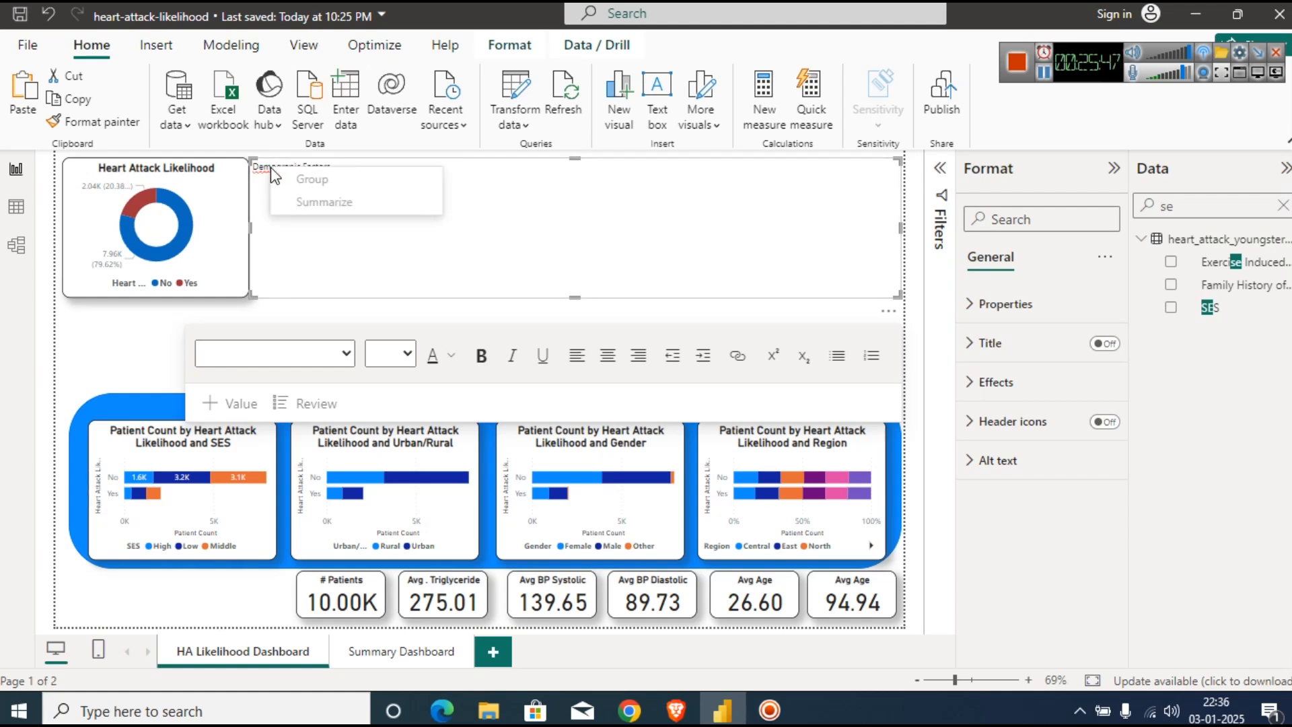
Make the "Demograpic Factors" heading text bold and centred, with font size 14.
click(499, 240)
key(ctrl+a)
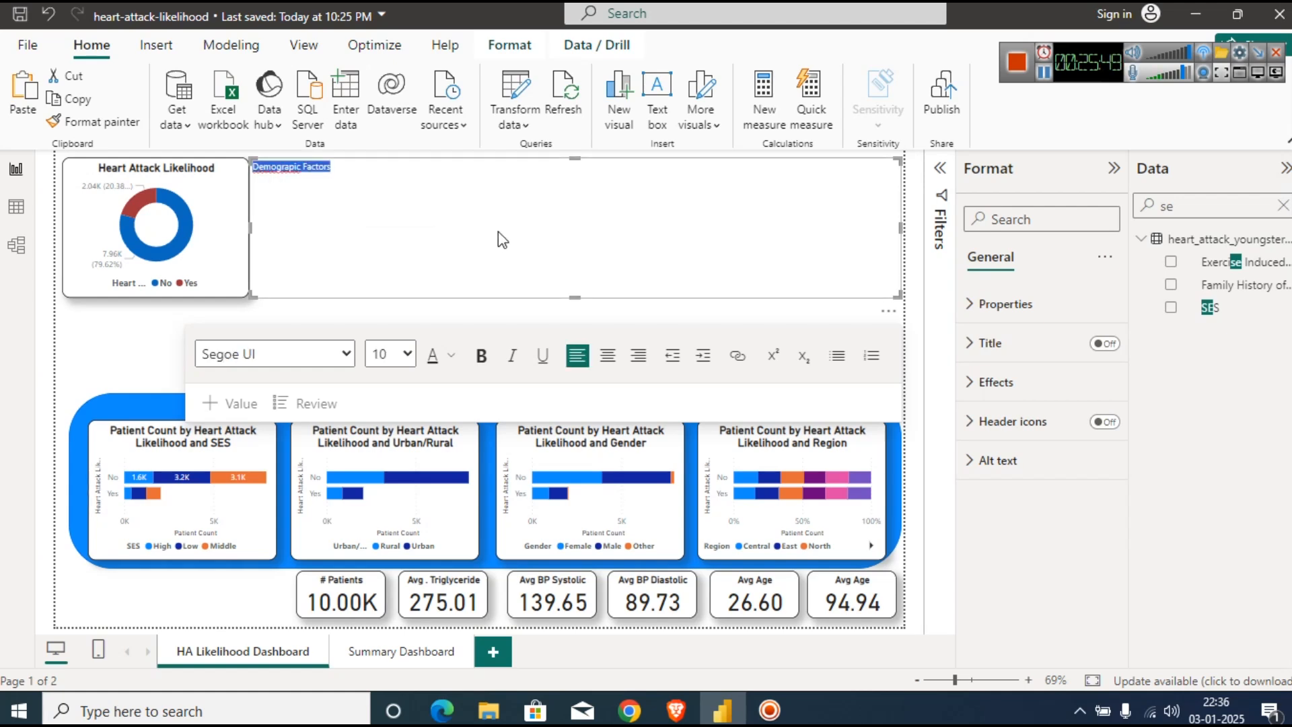
click(480, 357)
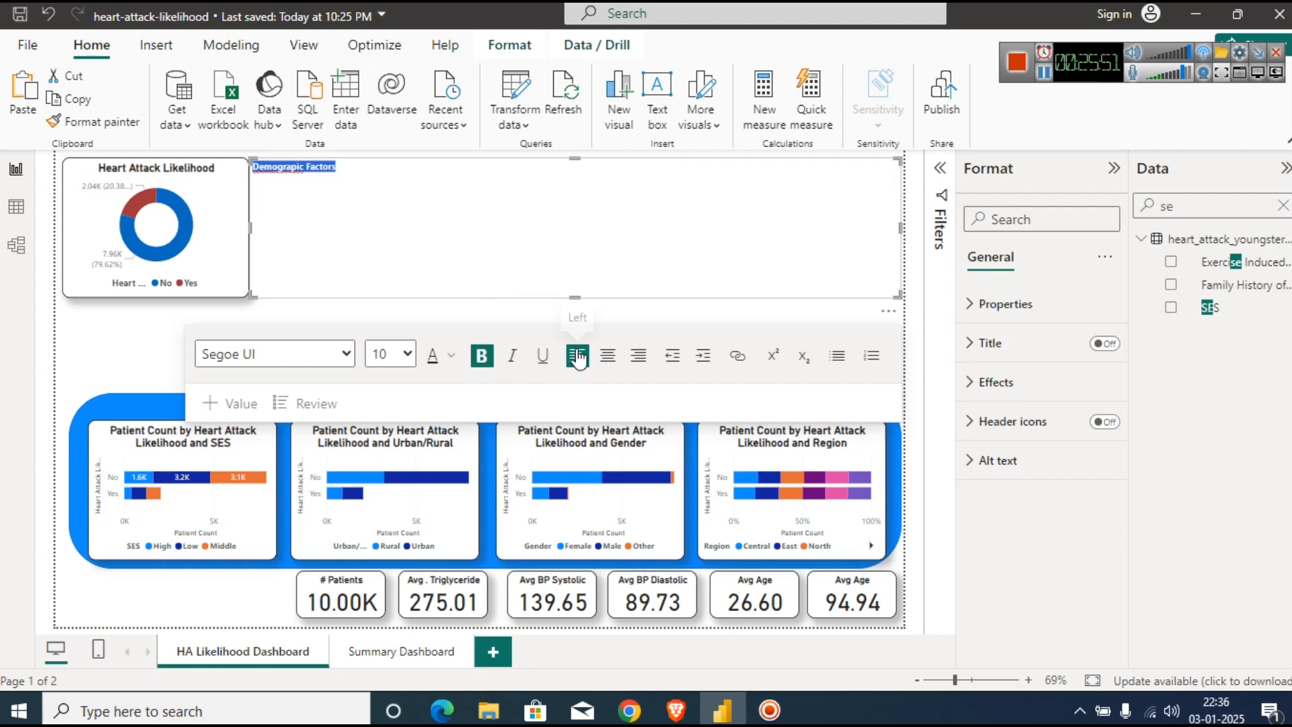
click(608, 355)
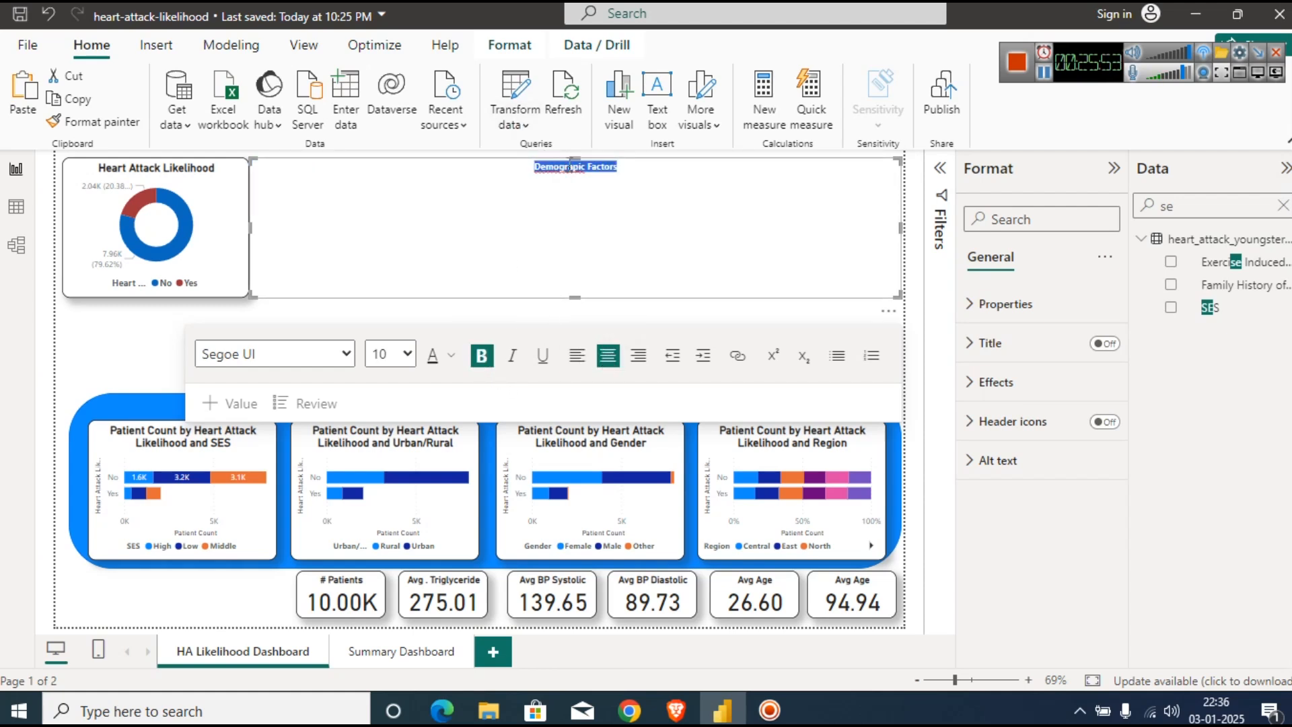
click(407, 354)
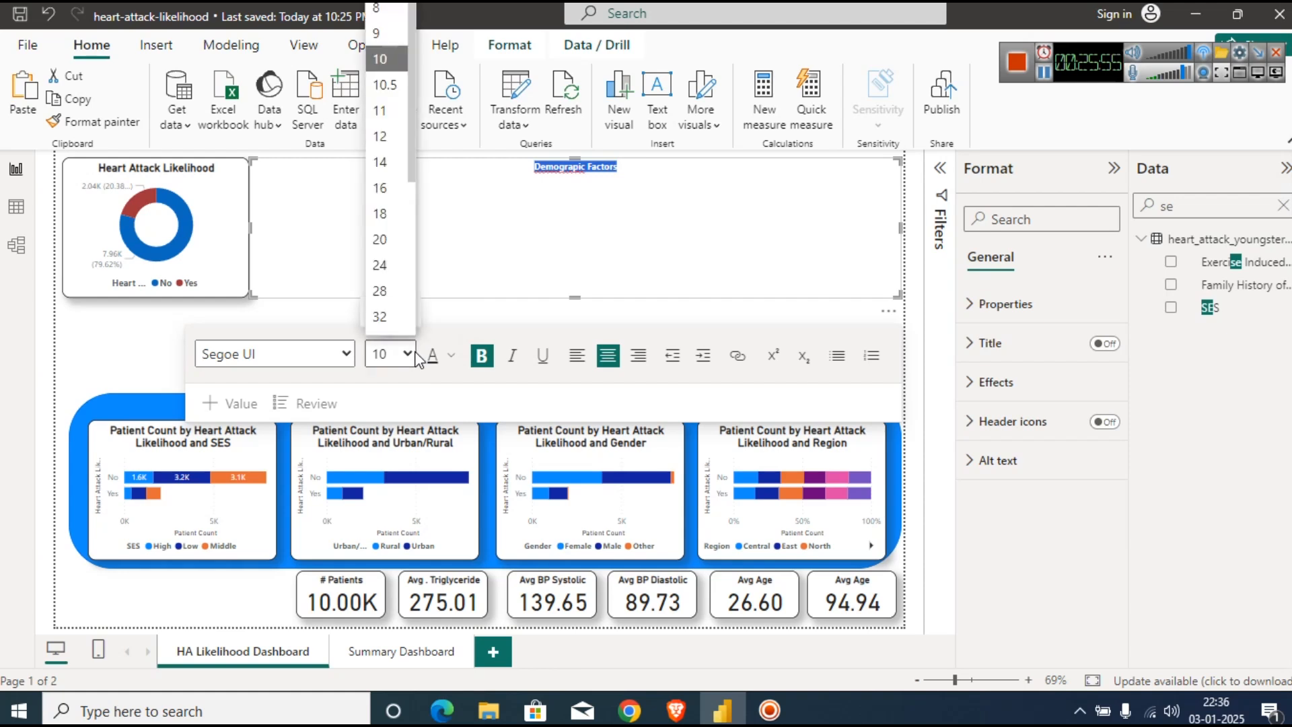
scroll(390, 202, down, 1)
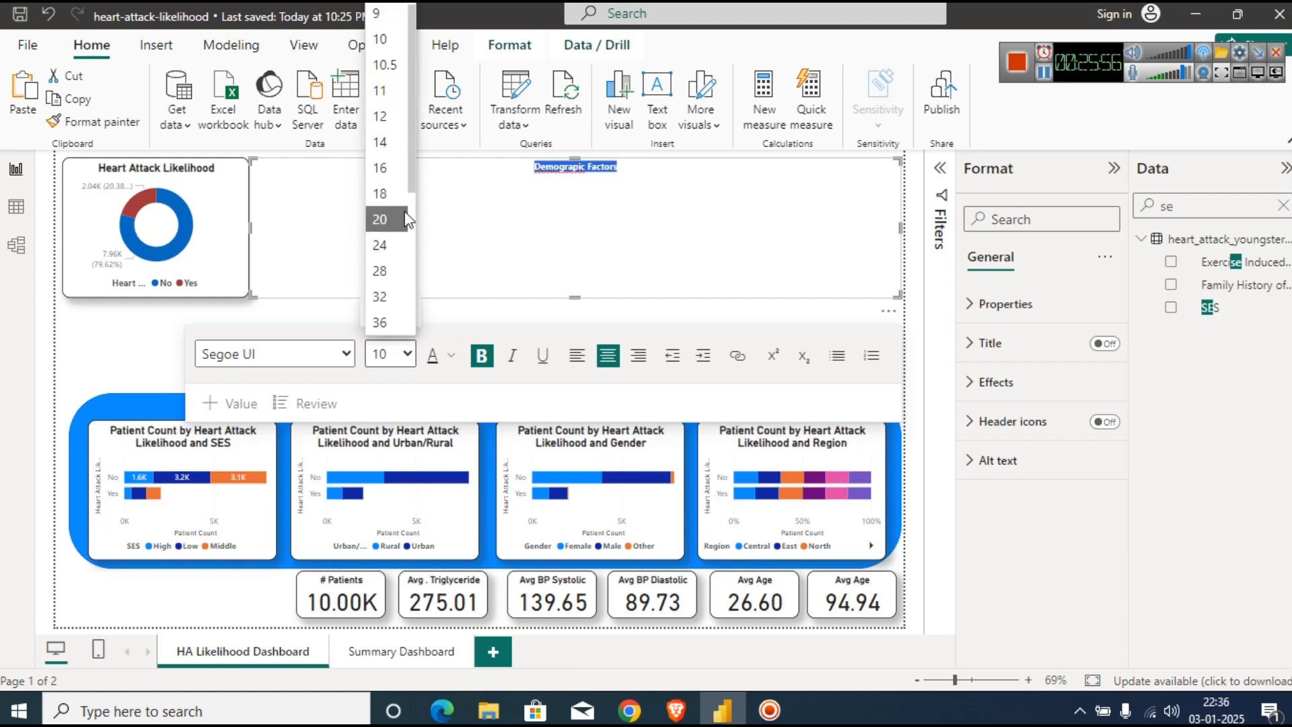
click(385, 168)
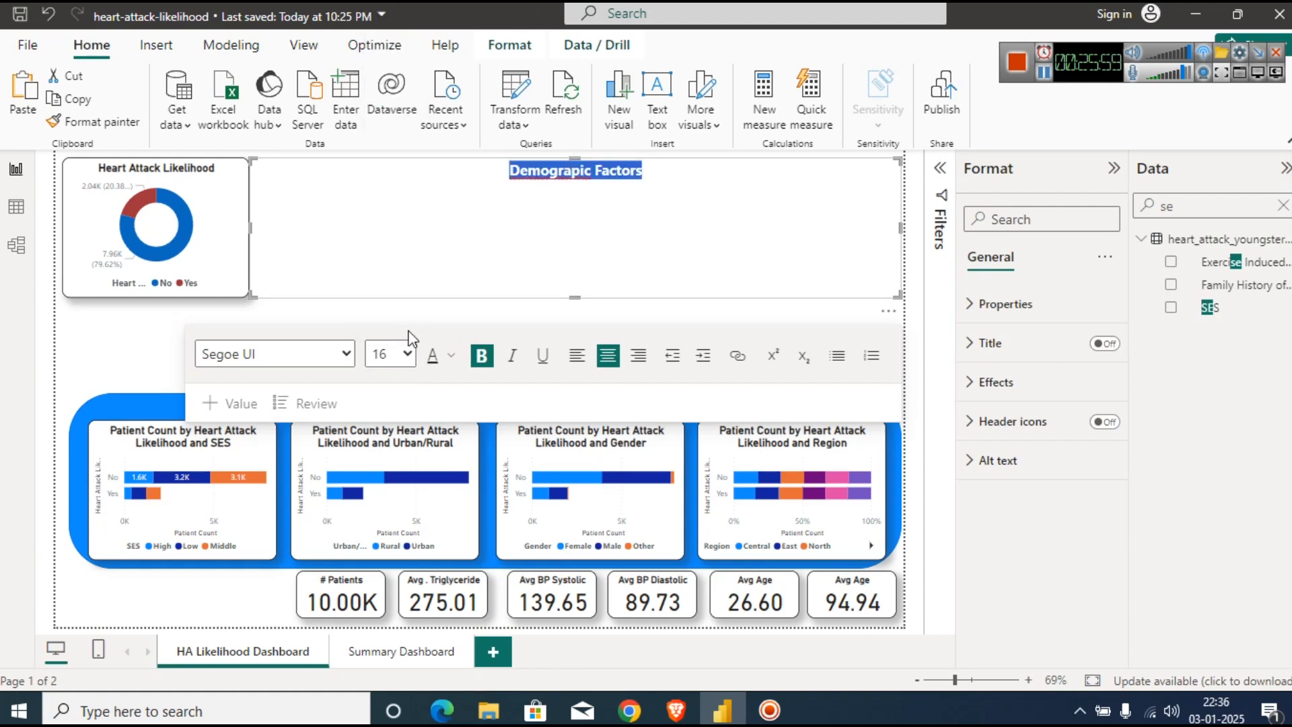
click(406, 354)
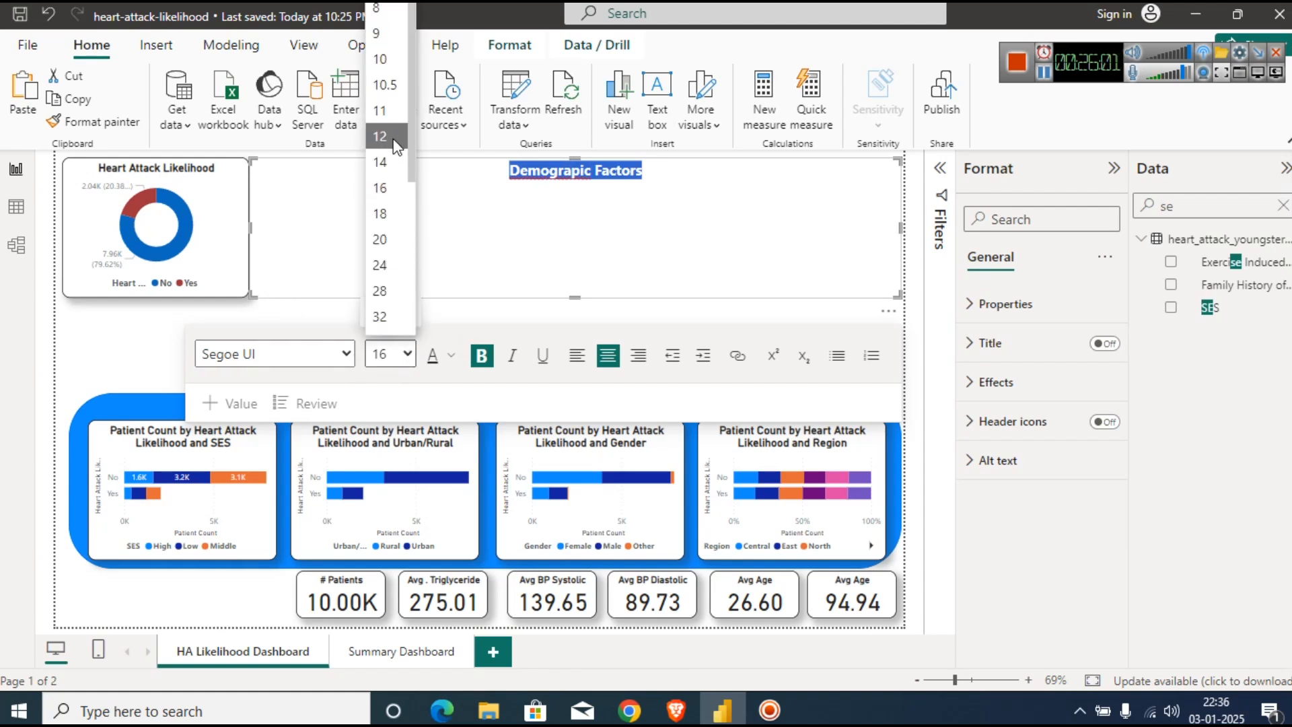
click(388, 164)
Shrink the heading text box to the height of one text line and colour its text white.
drag(571, 156, 580, 273)
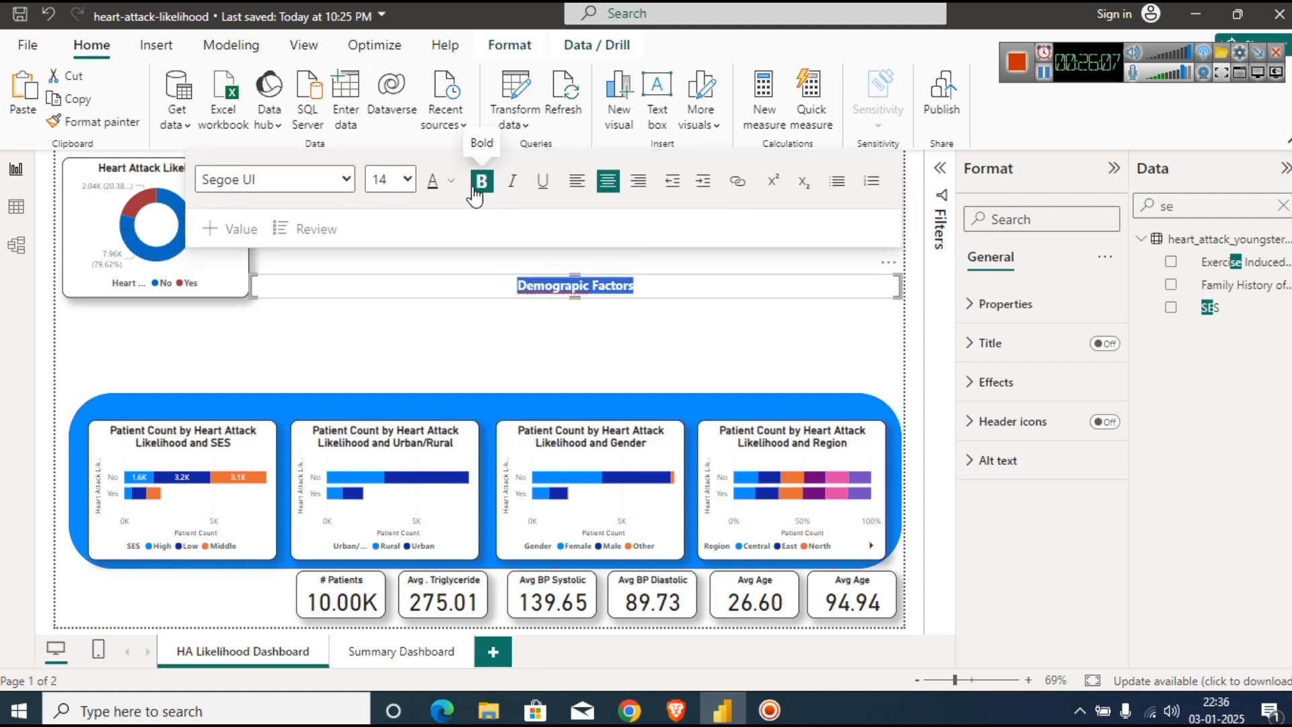
click(450, 181)
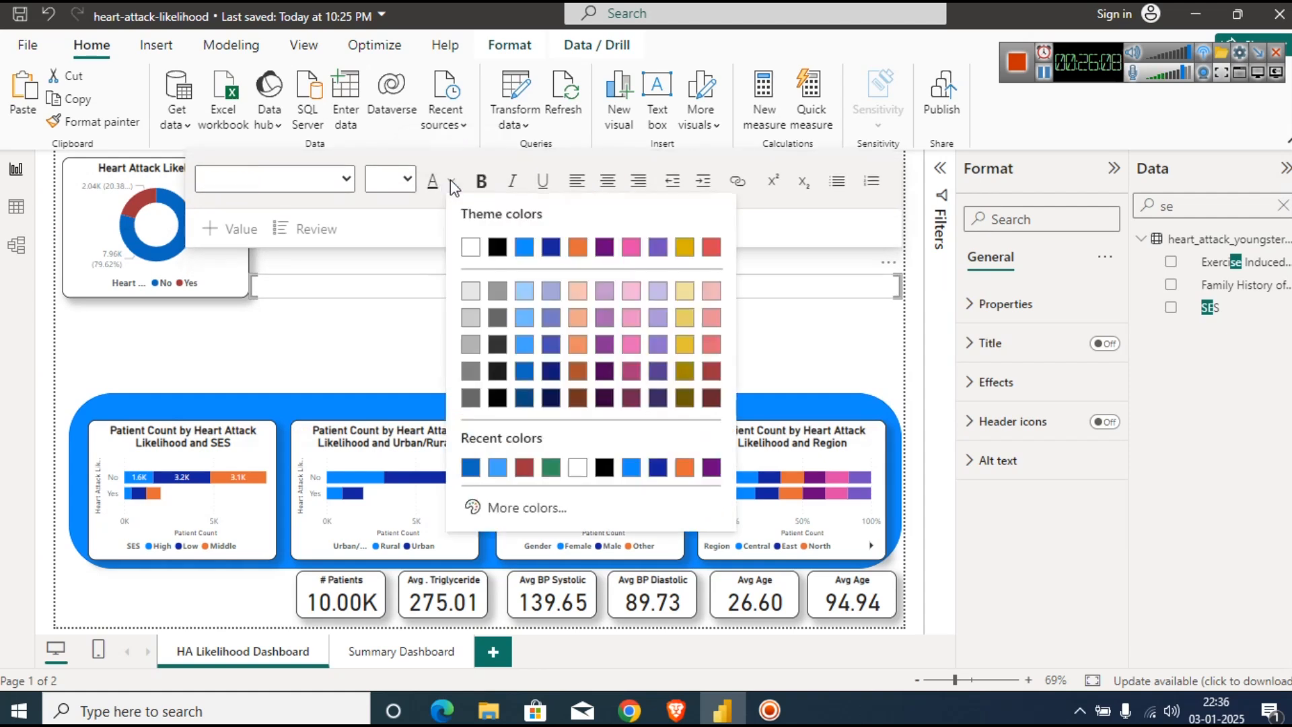
click(471, 253)
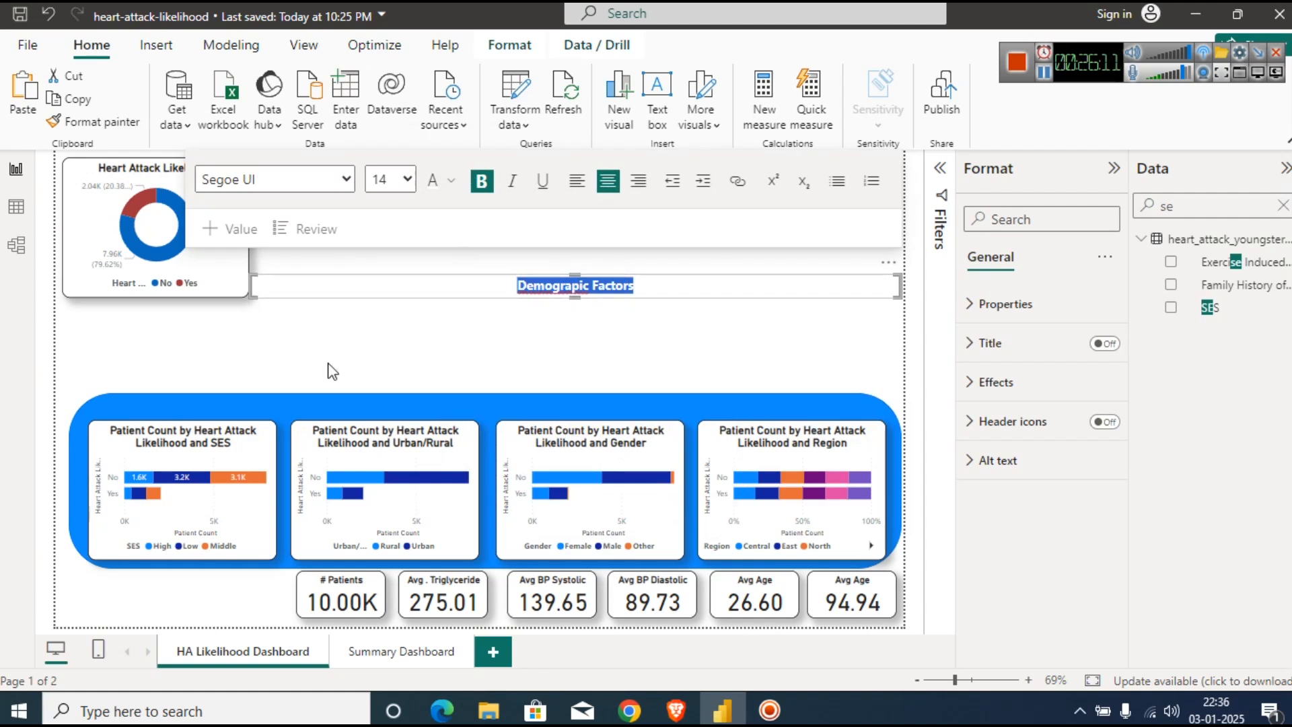
click(343, 374)
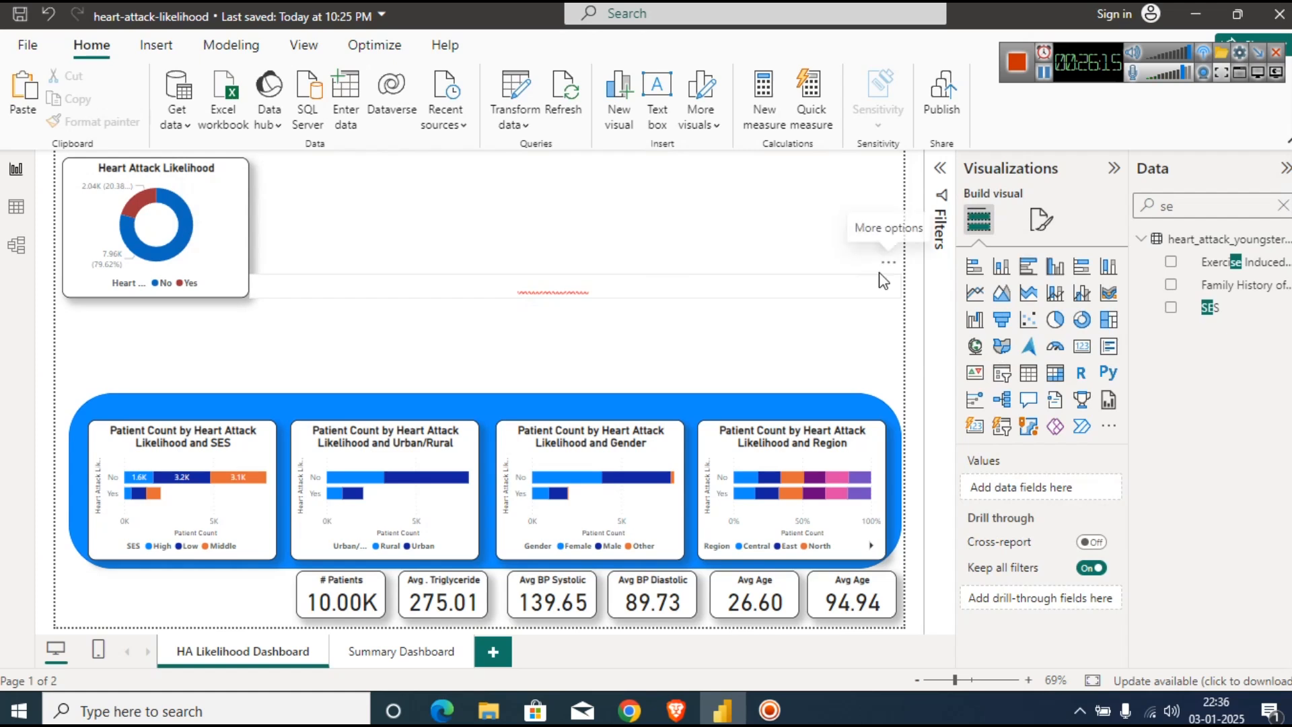
Move the heading text box down into the blue rounded rectangle, centred just above the four charts.
drag(878, 276, 801, 338)
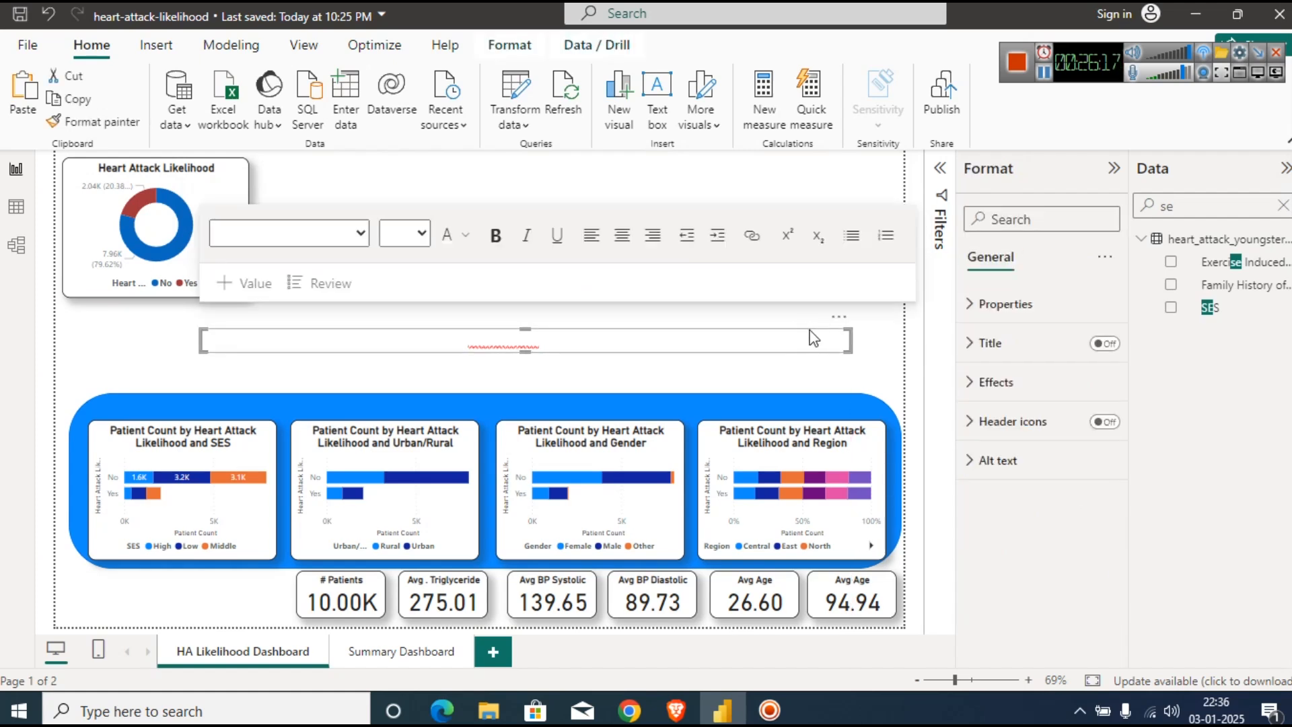
click(768, 388)
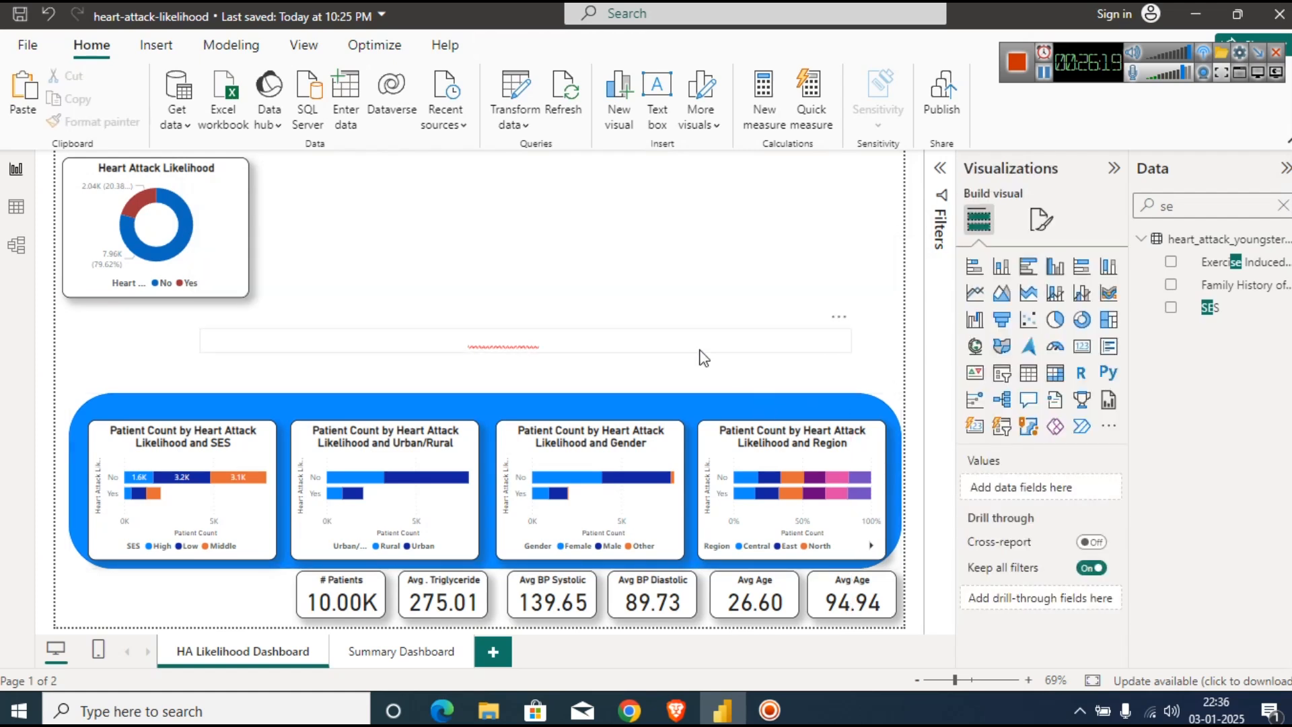
click(794, 335)
click(787, 366)
drag(780, 374, 783, 370)
click(1044, 74)
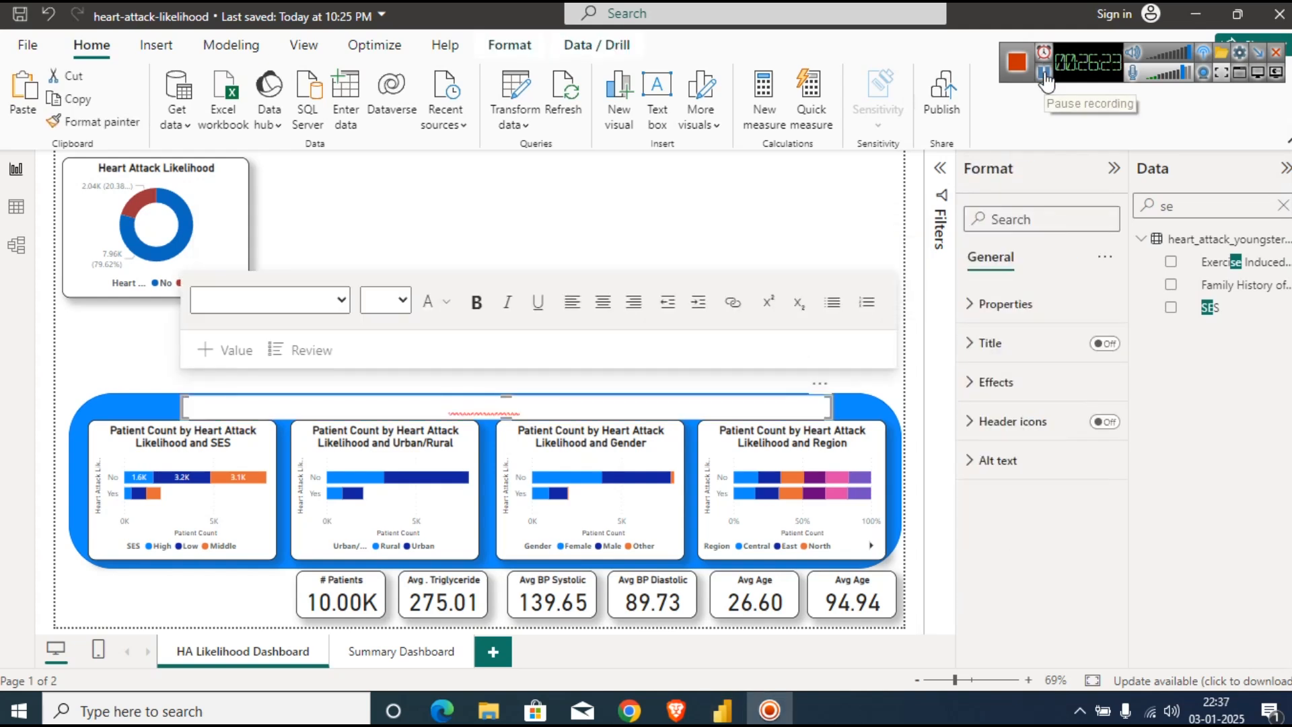
Turn off the heading text box's background so the blue rectangle shows behind the white text.
click(650, 404)
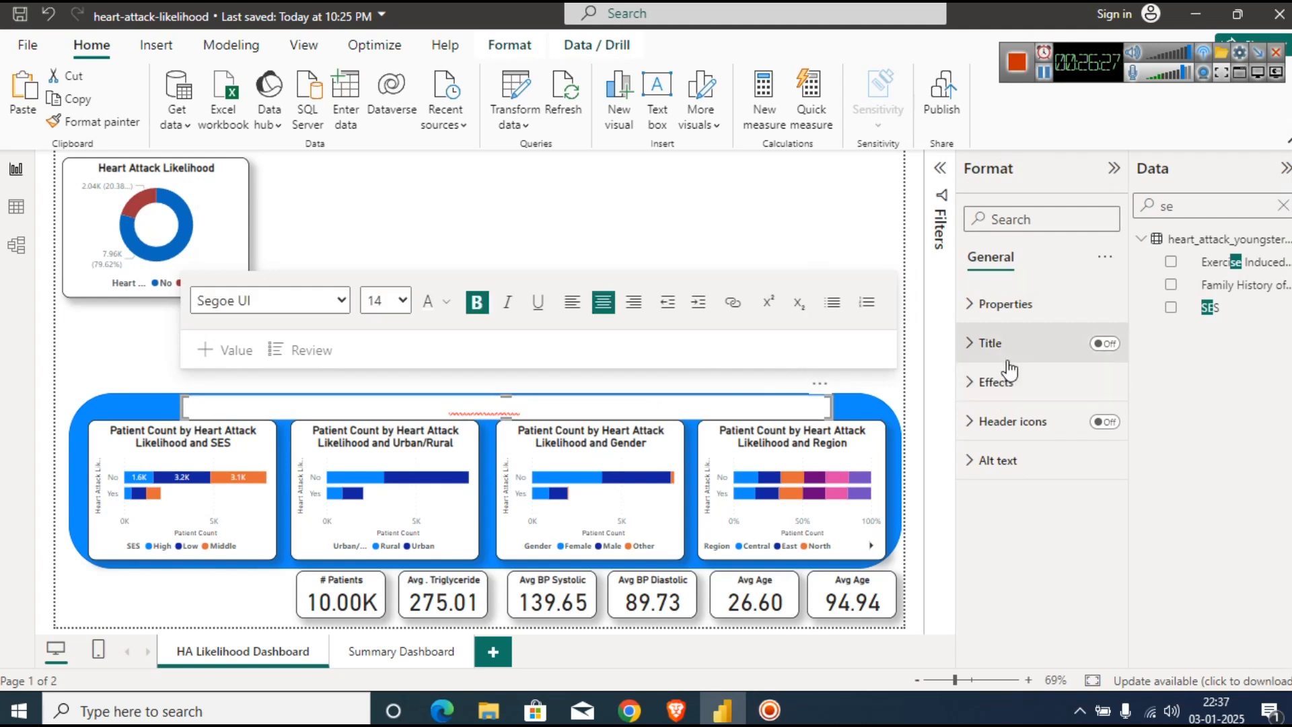
click(1006, 304)
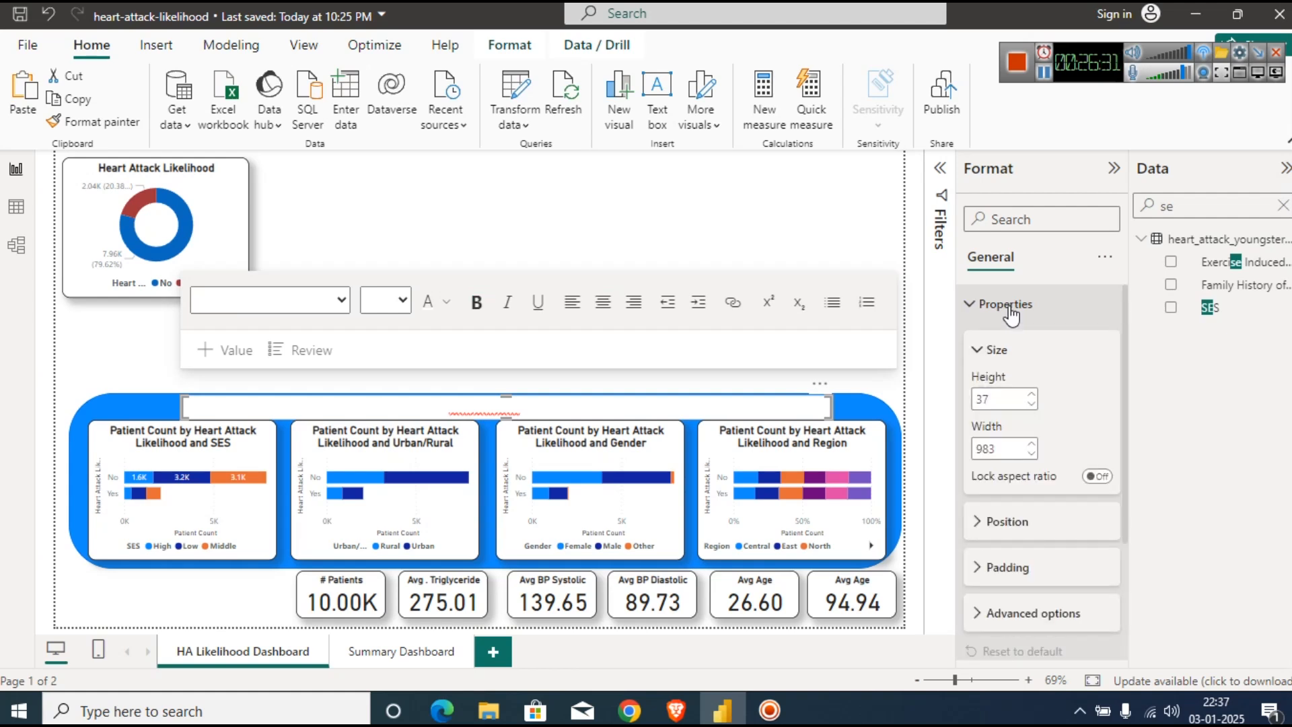
click(1007, 306)
click(992, 381)
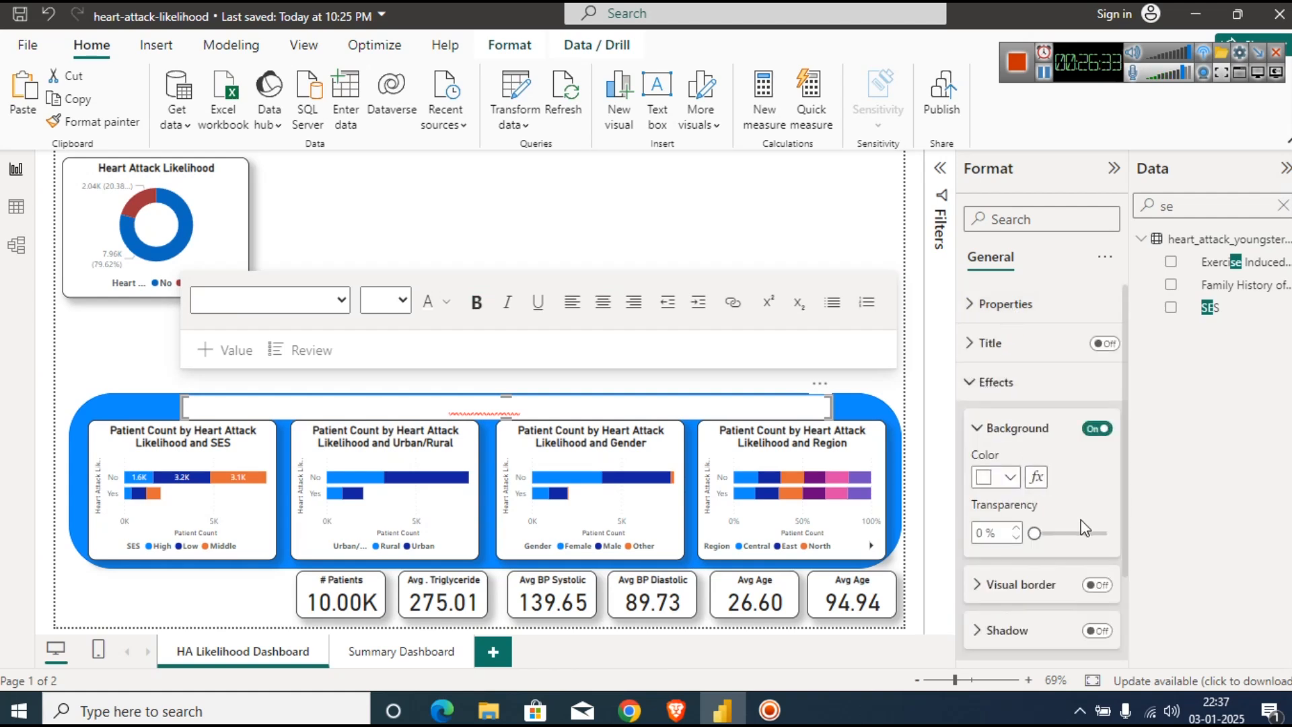
click(1097, 429)
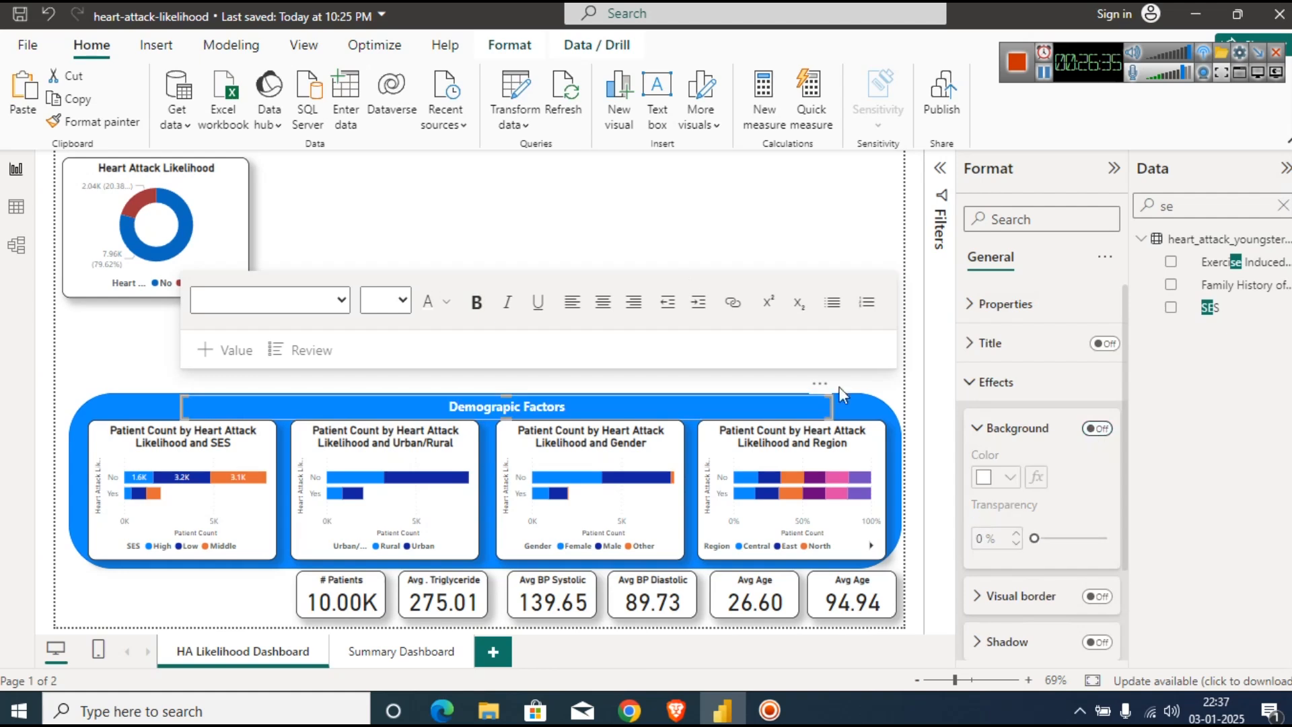
click(630, 228)
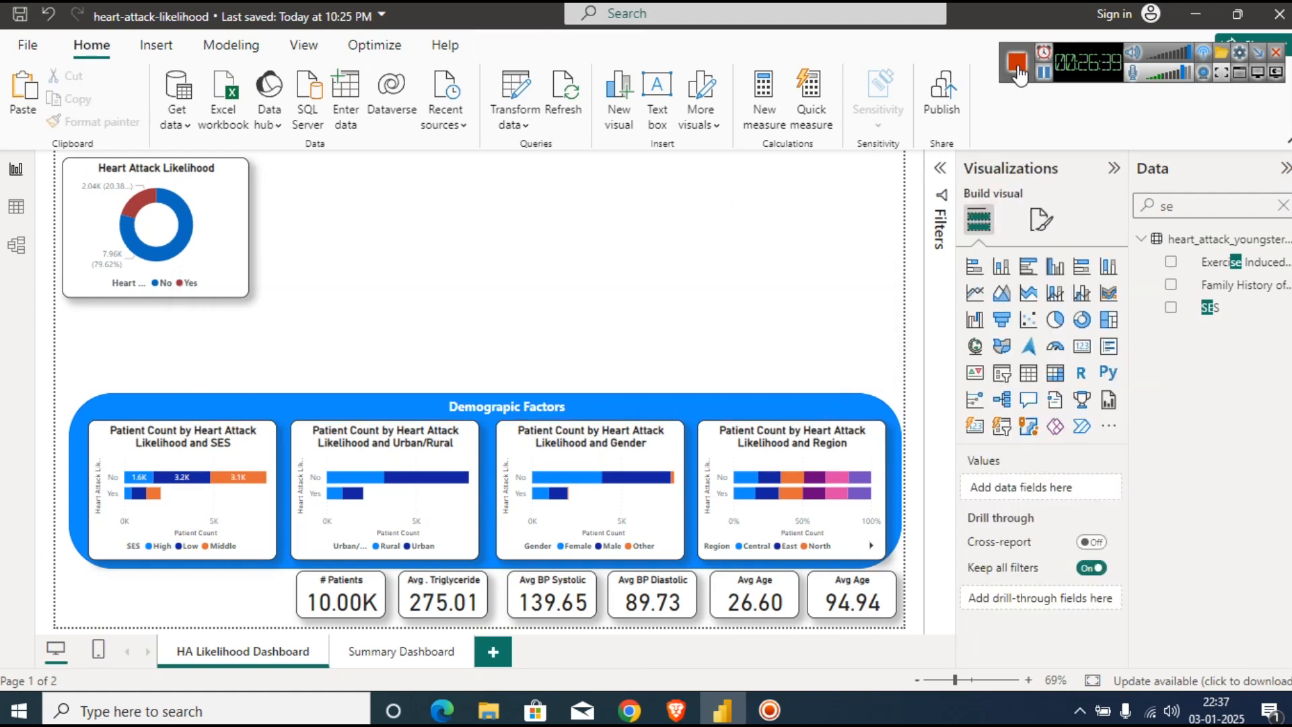
click(1043, 76)
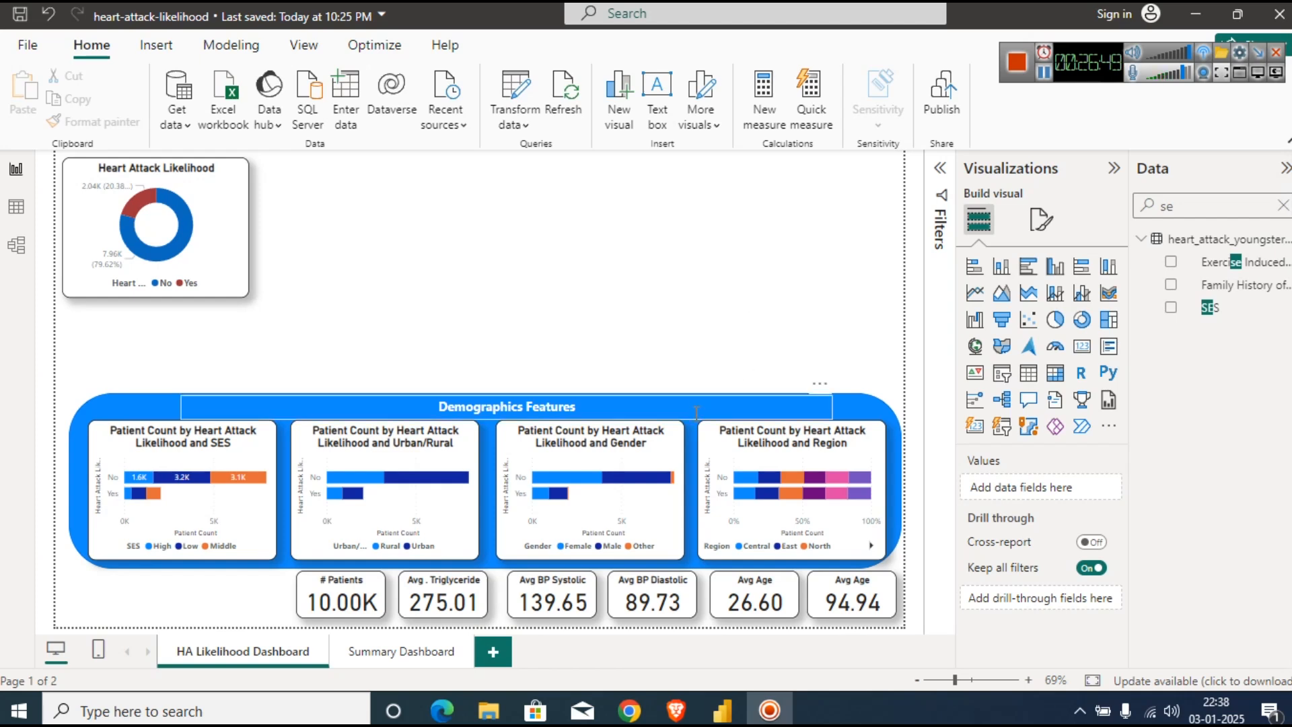
Reduce the rounded corners of the blue rectangle behind the demographic charts to 14%.
click(135, 411)
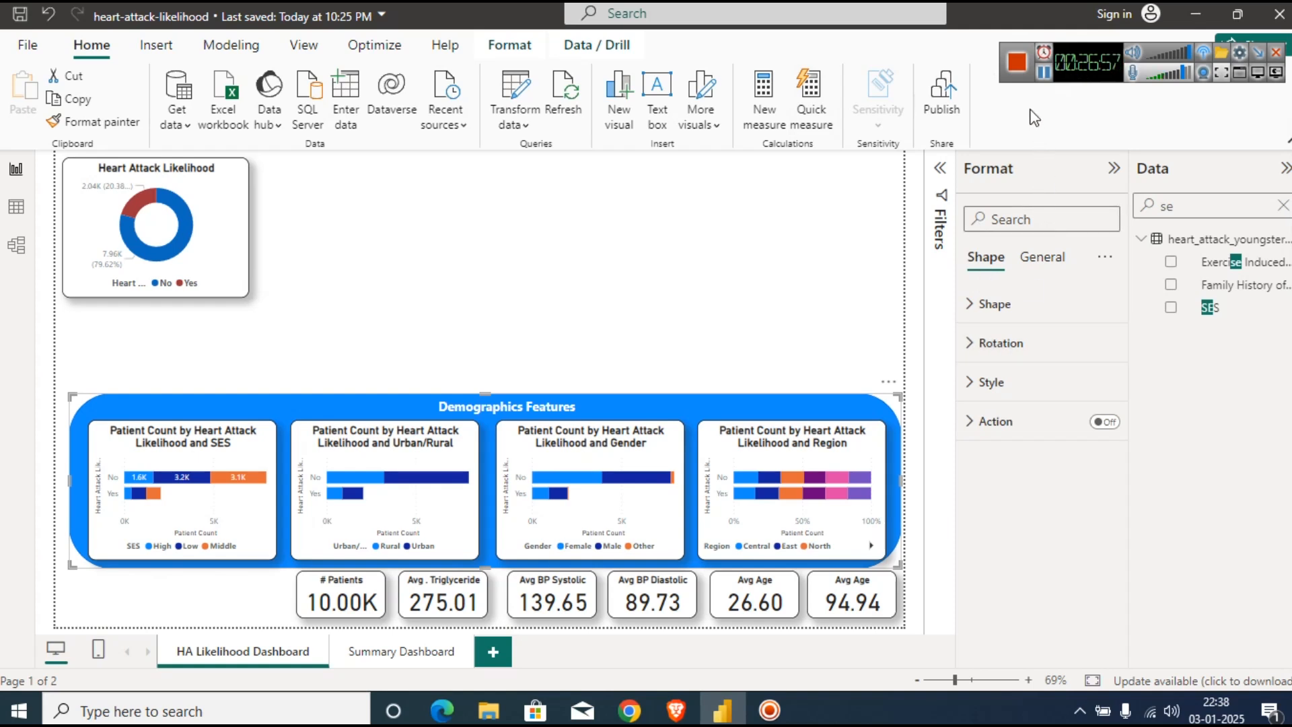
click(993, 304)
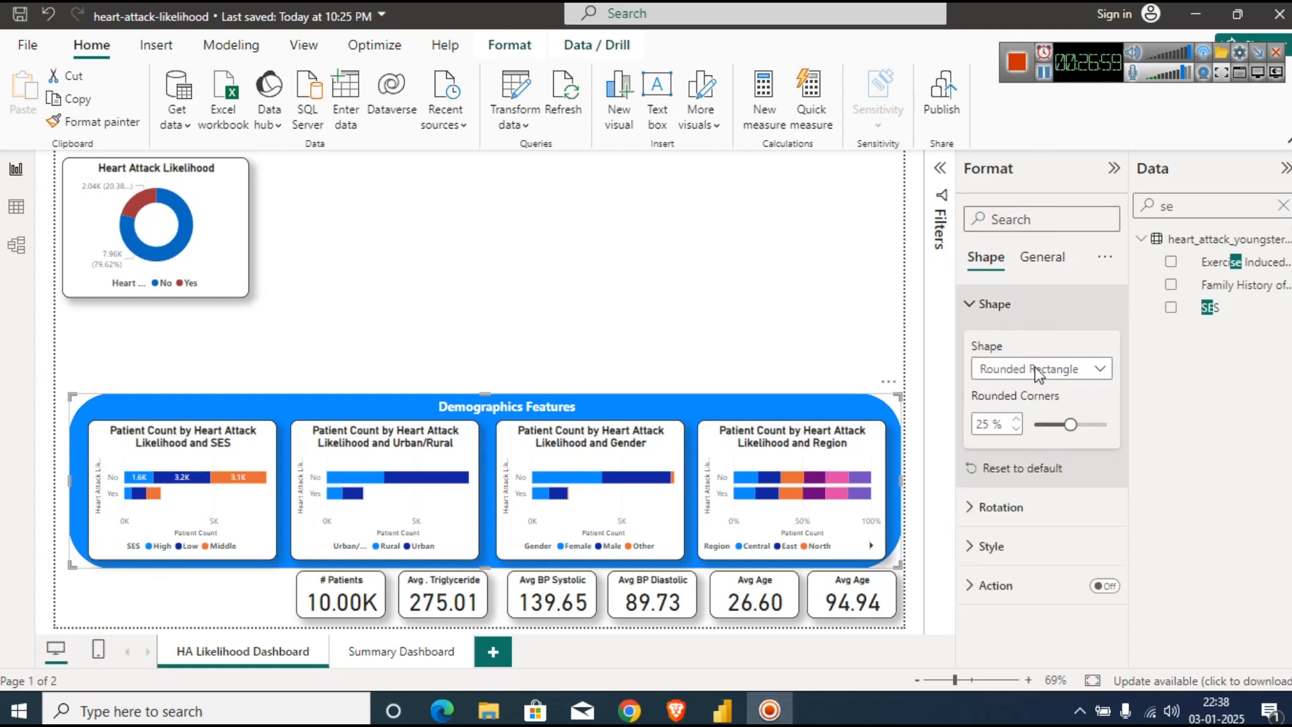
click(1015, 430)
click(1014, 430)
click(1015, 430)
click(1015, 430)
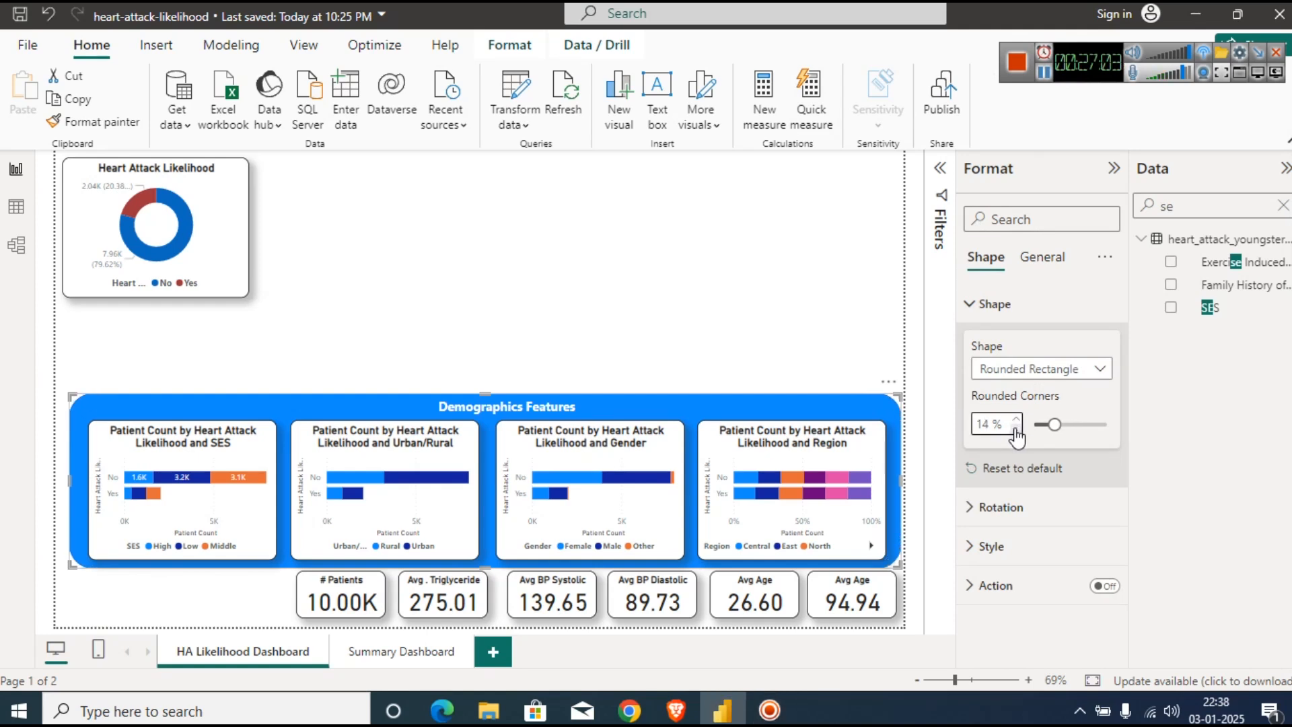
click(718, 326)
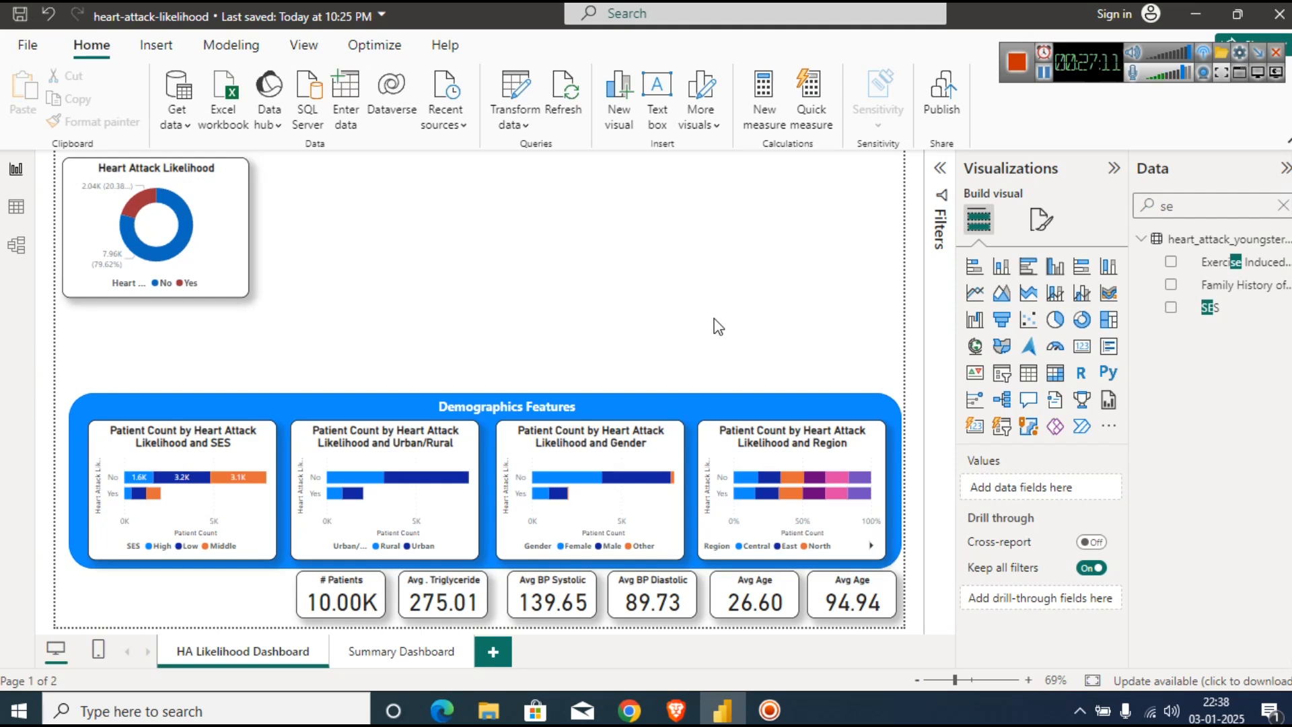
click(1043, 72)
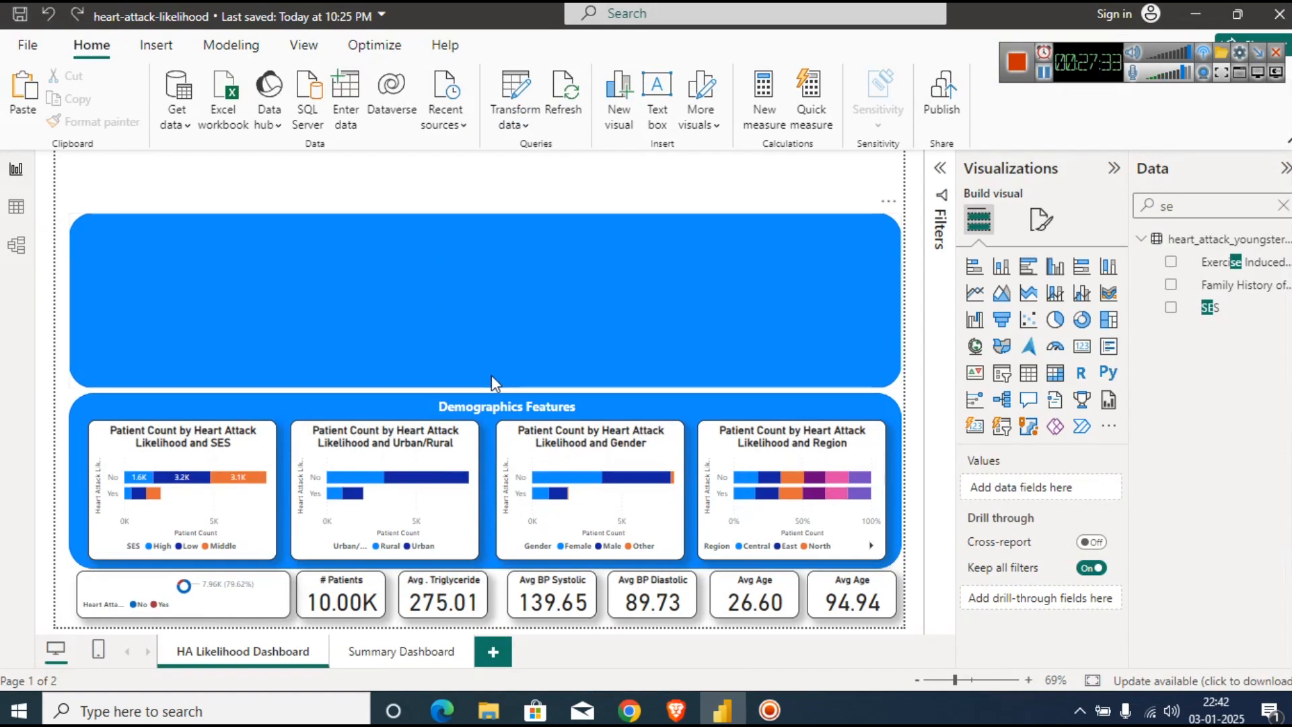
Duplicate the SES chart and place the copy at the left end of the empty upper rounded rectangle.
click(99, 442)
drag(99, 442, 108, 285)
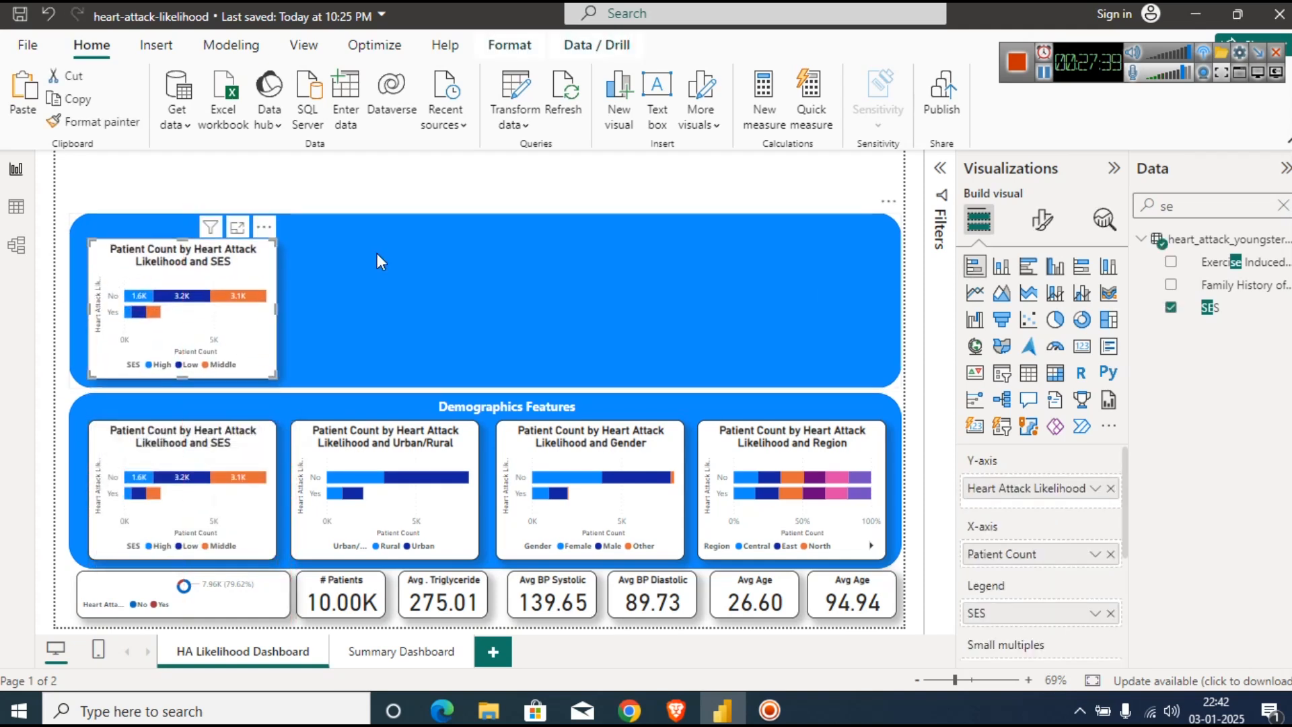
click(378, 249)
click(458, 166)
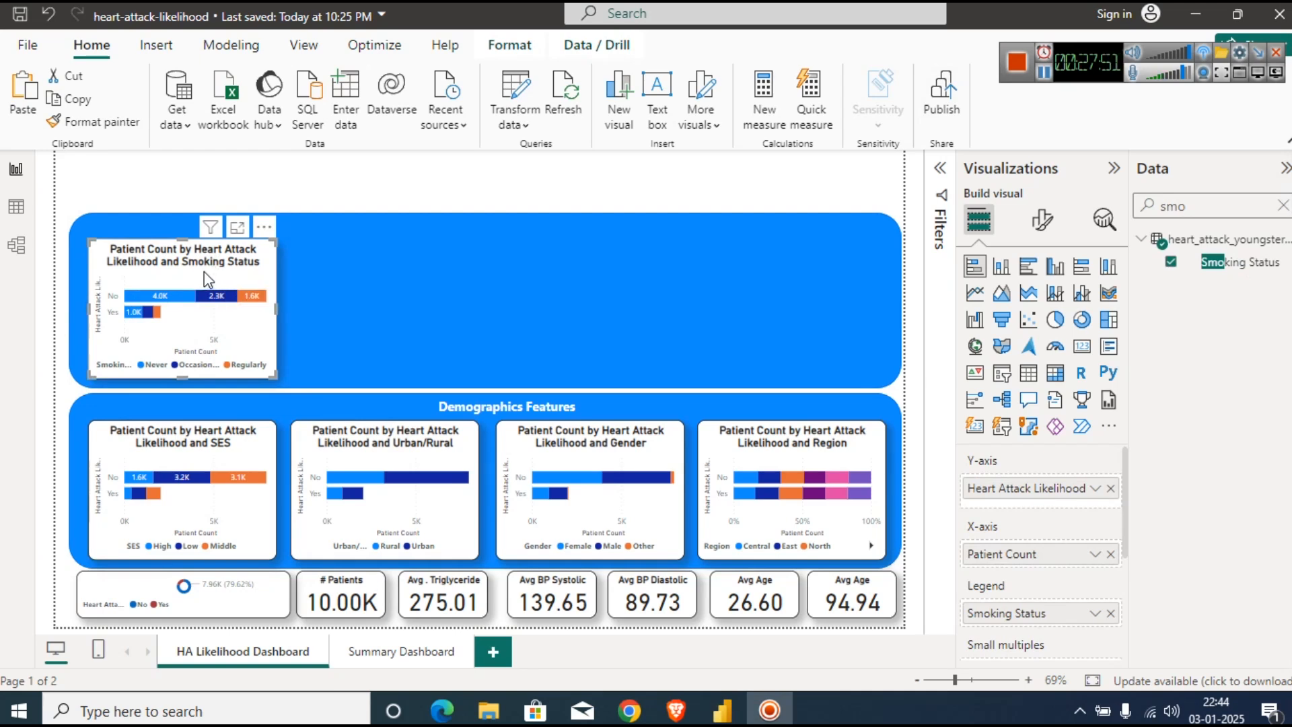
Inspect the Smoking Status chart in focus mode, convert it to a 100% stacked bar chart and return to the report.
click(237, 229)
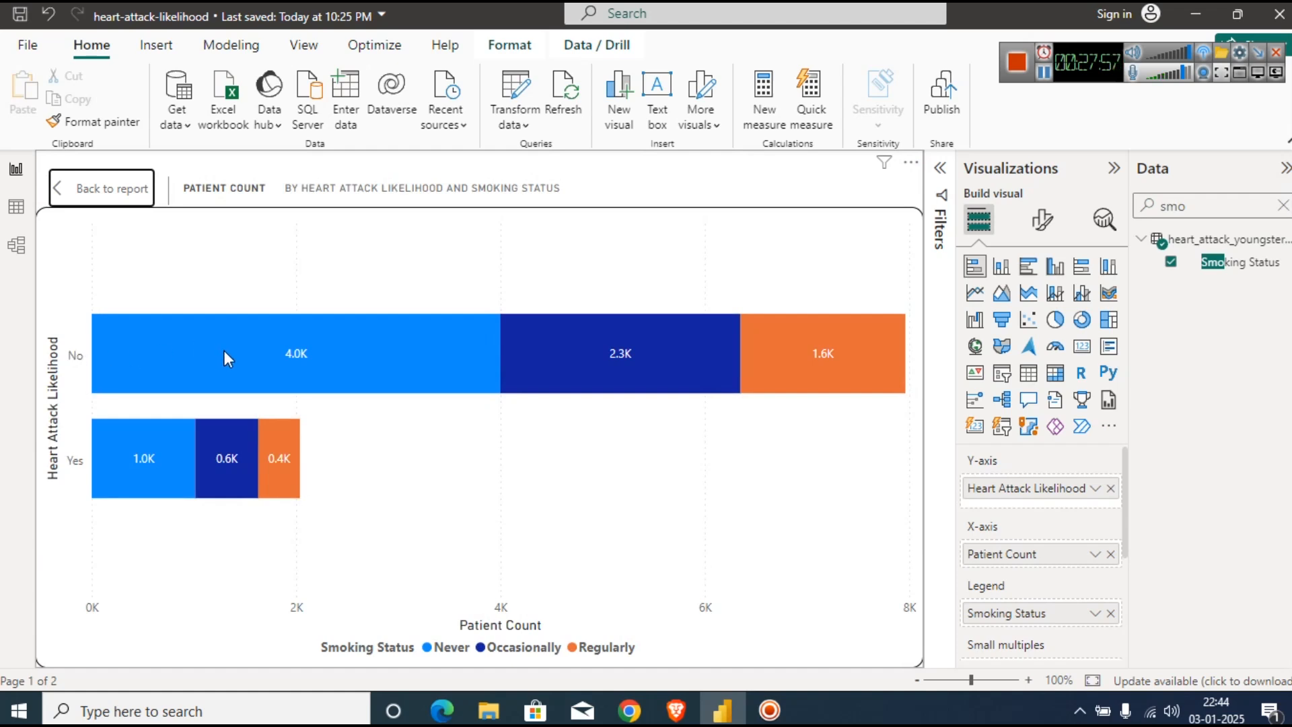
mouse_move(224, 348)
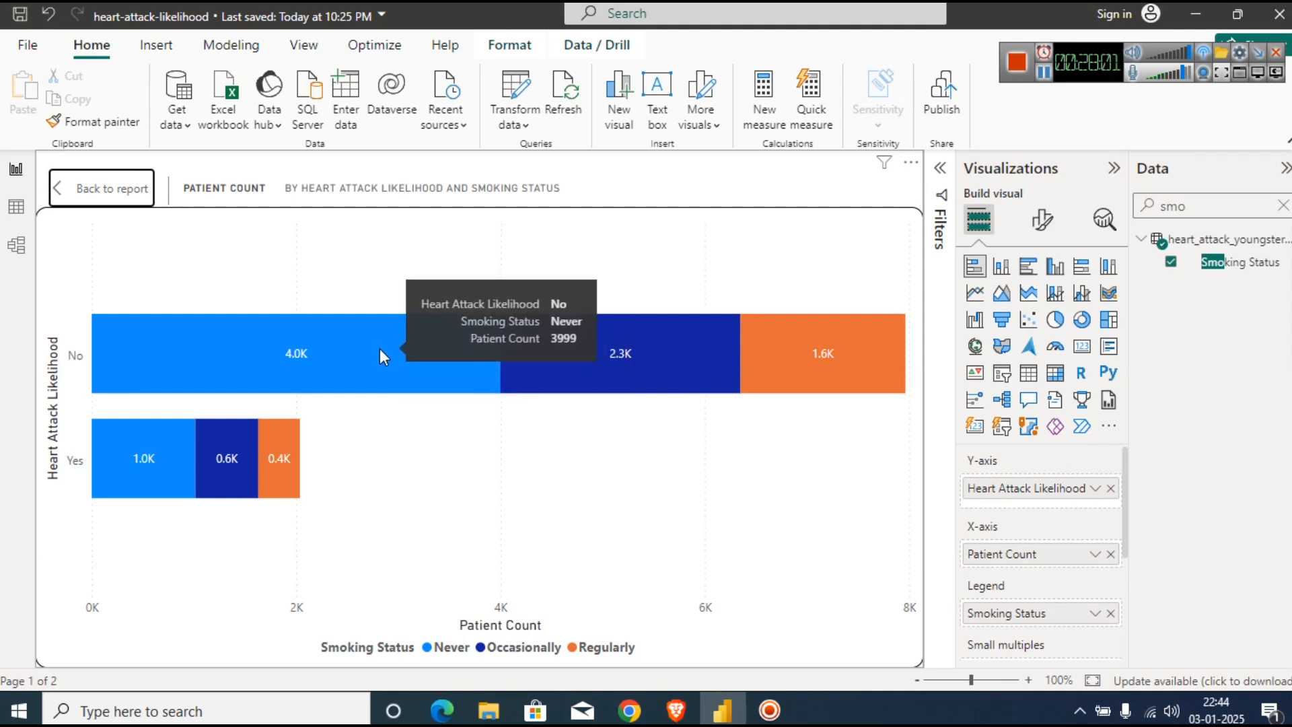
mouse_move(140, 477)
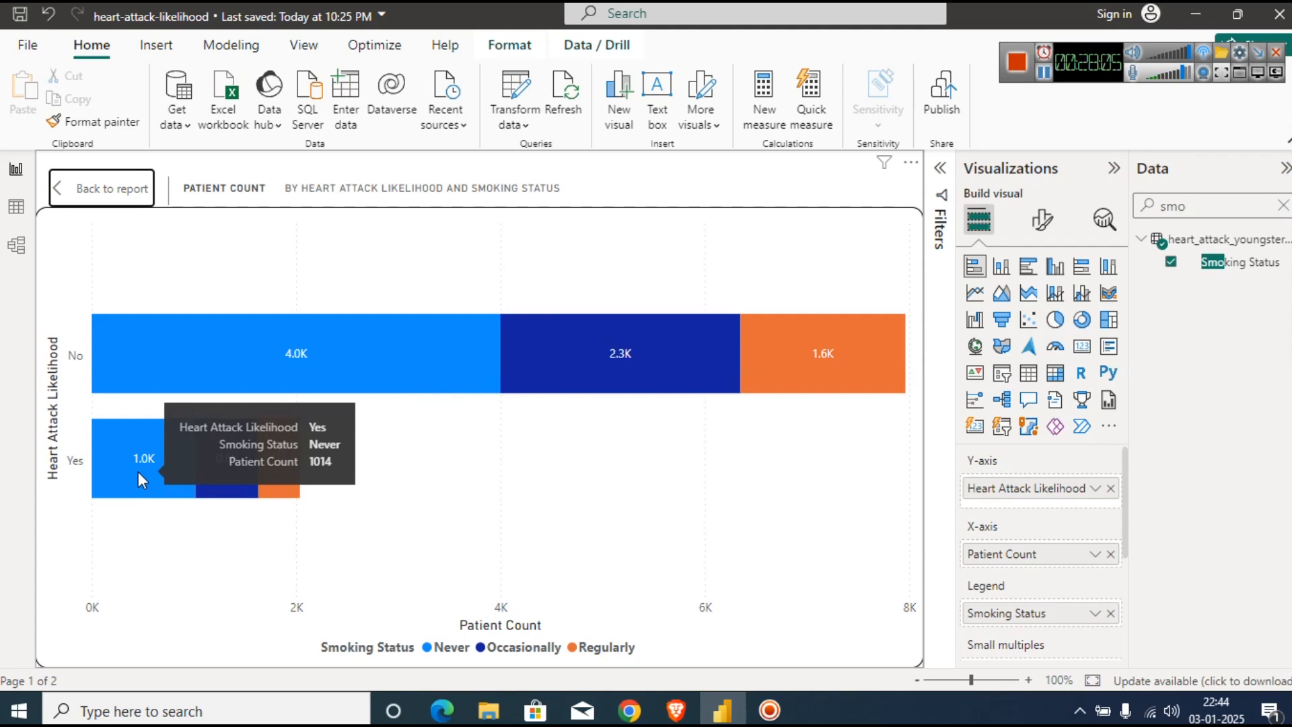
mouse_move(253, 421)
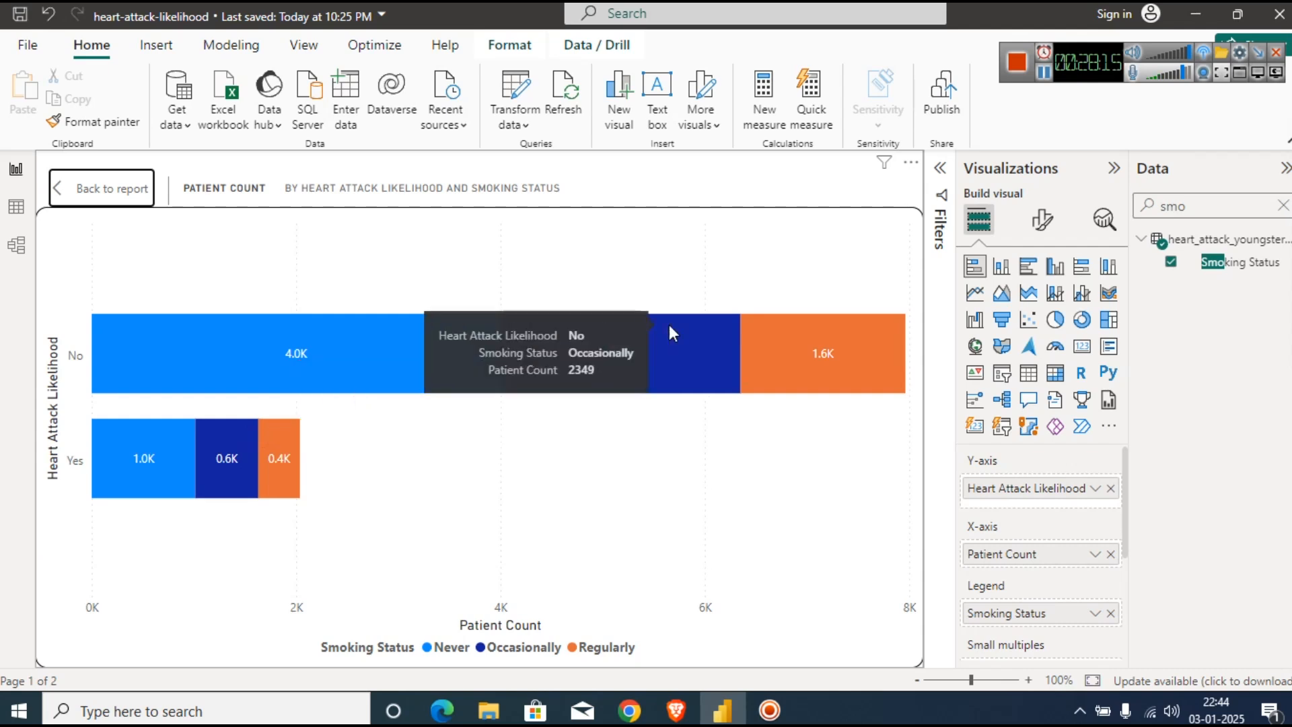
click(1084, 269)
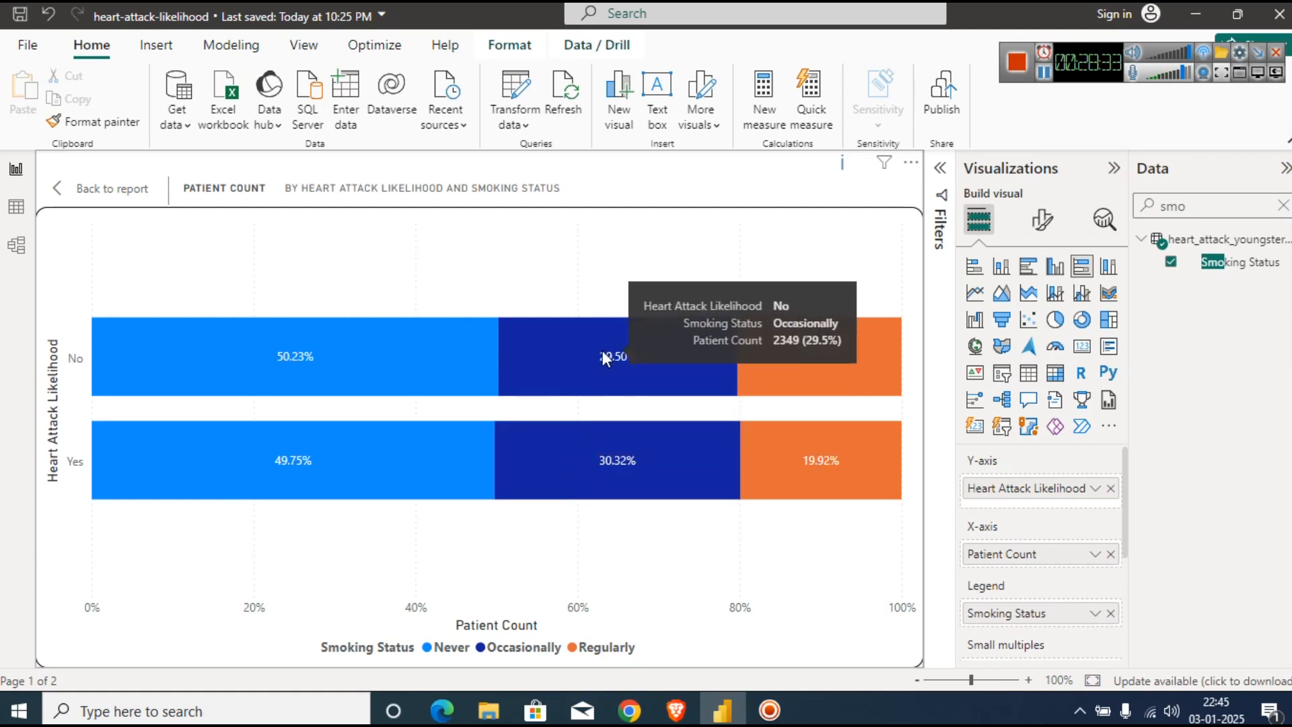
click(113, 189)
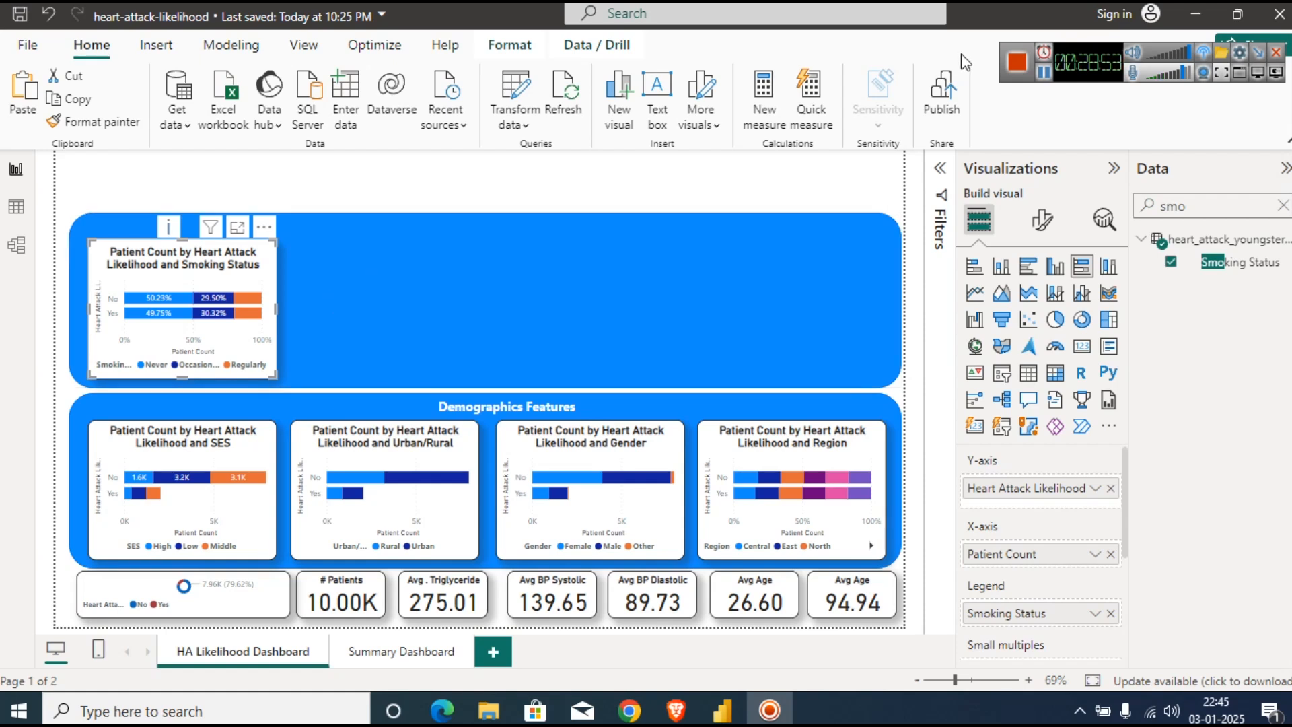
key(Escape)
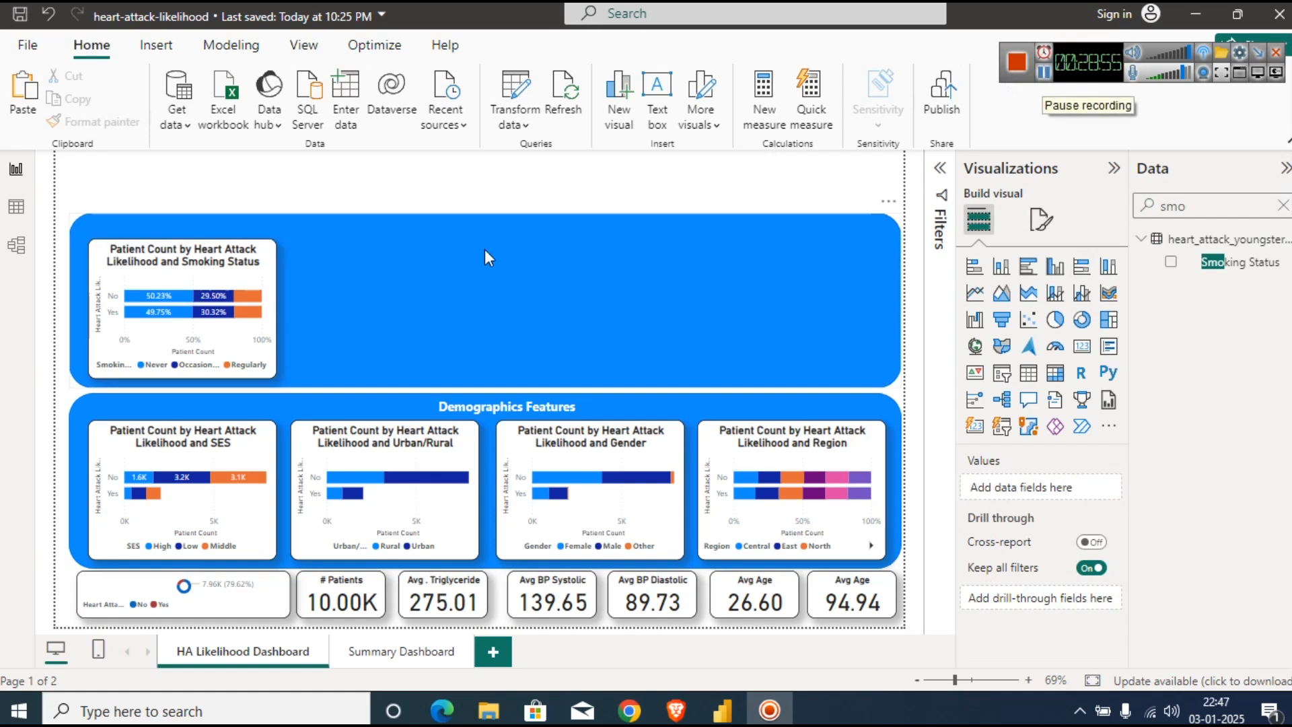
Duplicate the Smoking Status chart into the space beside it and replace the copy's legend field with Alcohol Consumption.
click(103, 272)
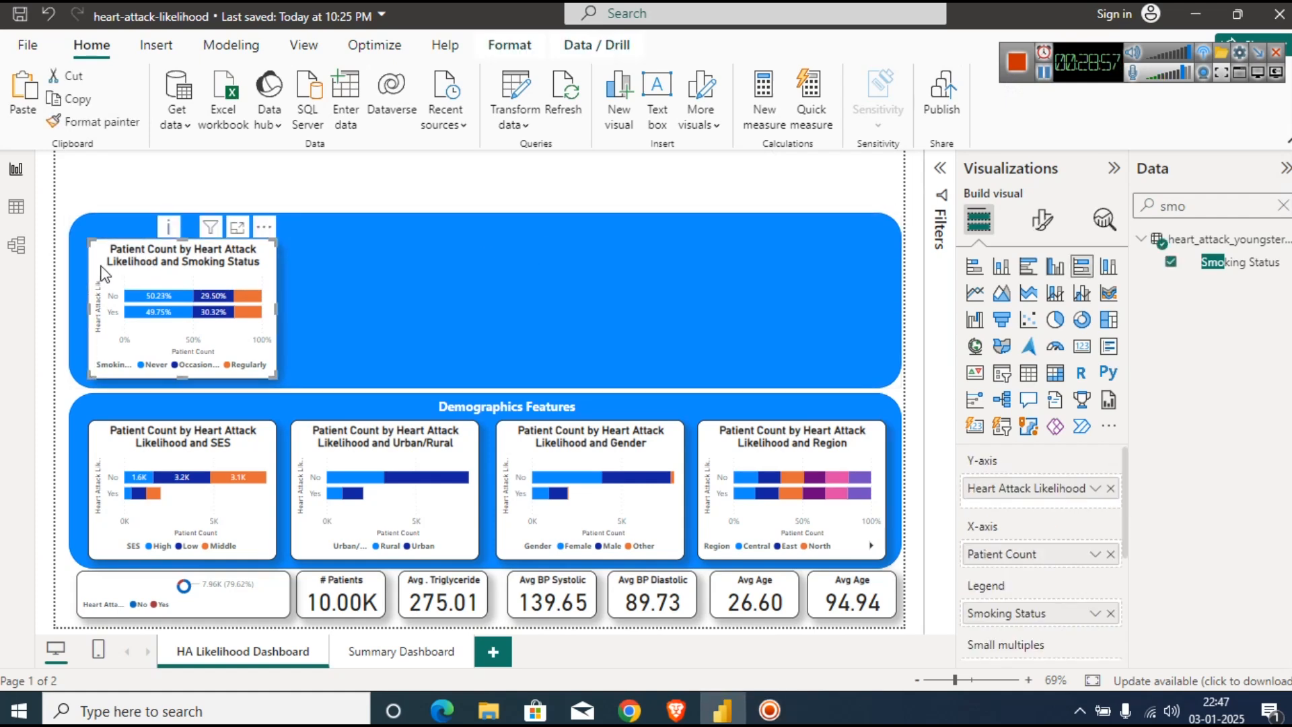
drag(103, 265, 294, 265)
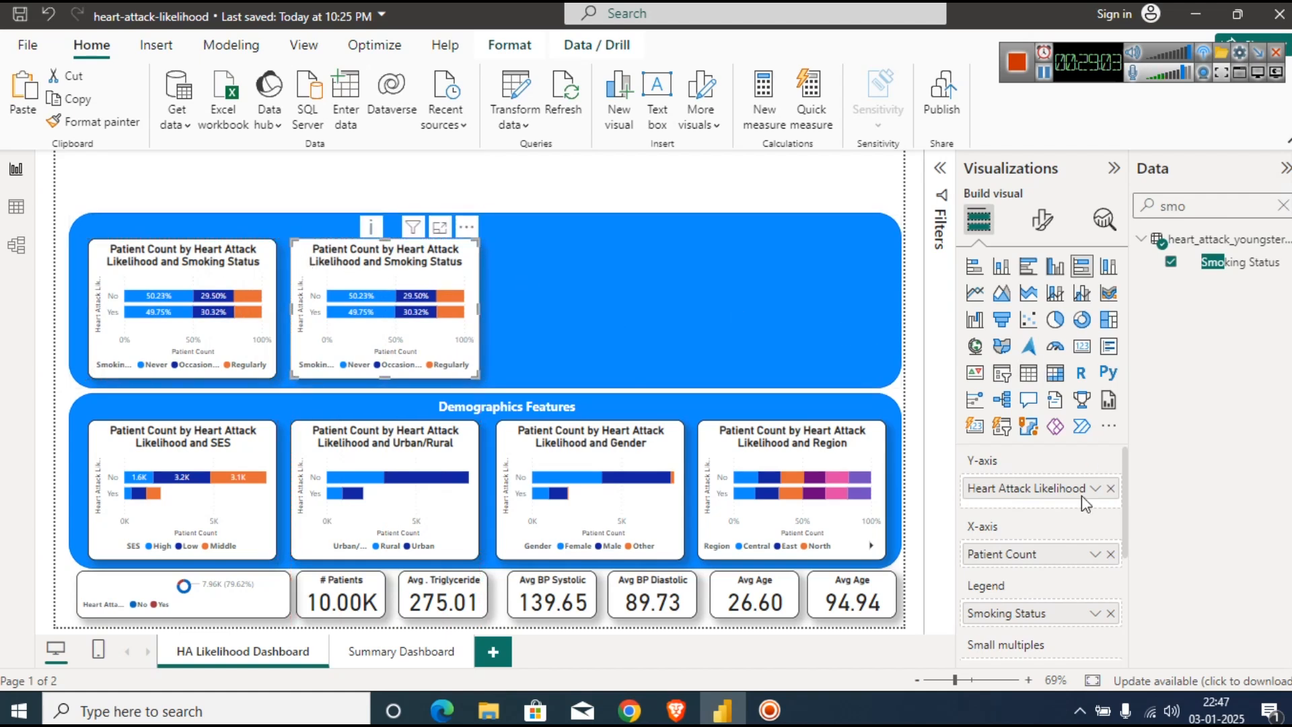
click(1110, 612)
click(1199, 208)
double_click(1200, 208)
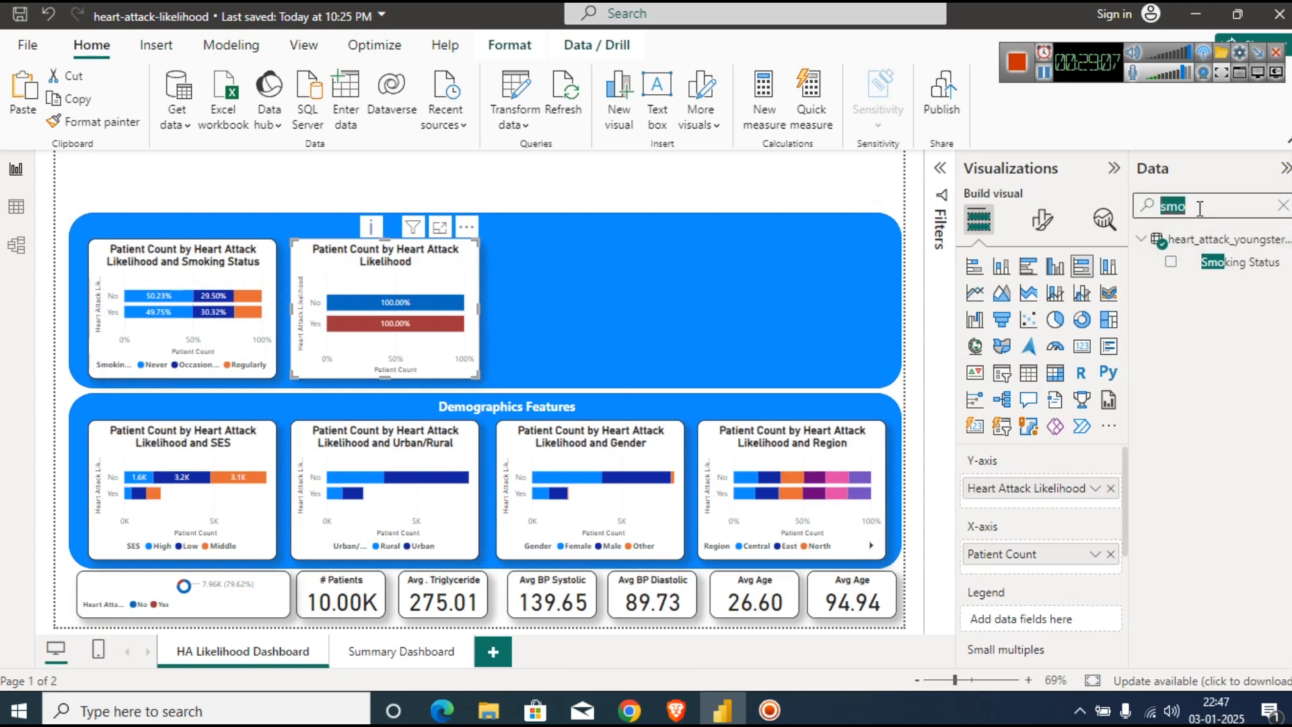
text(al)
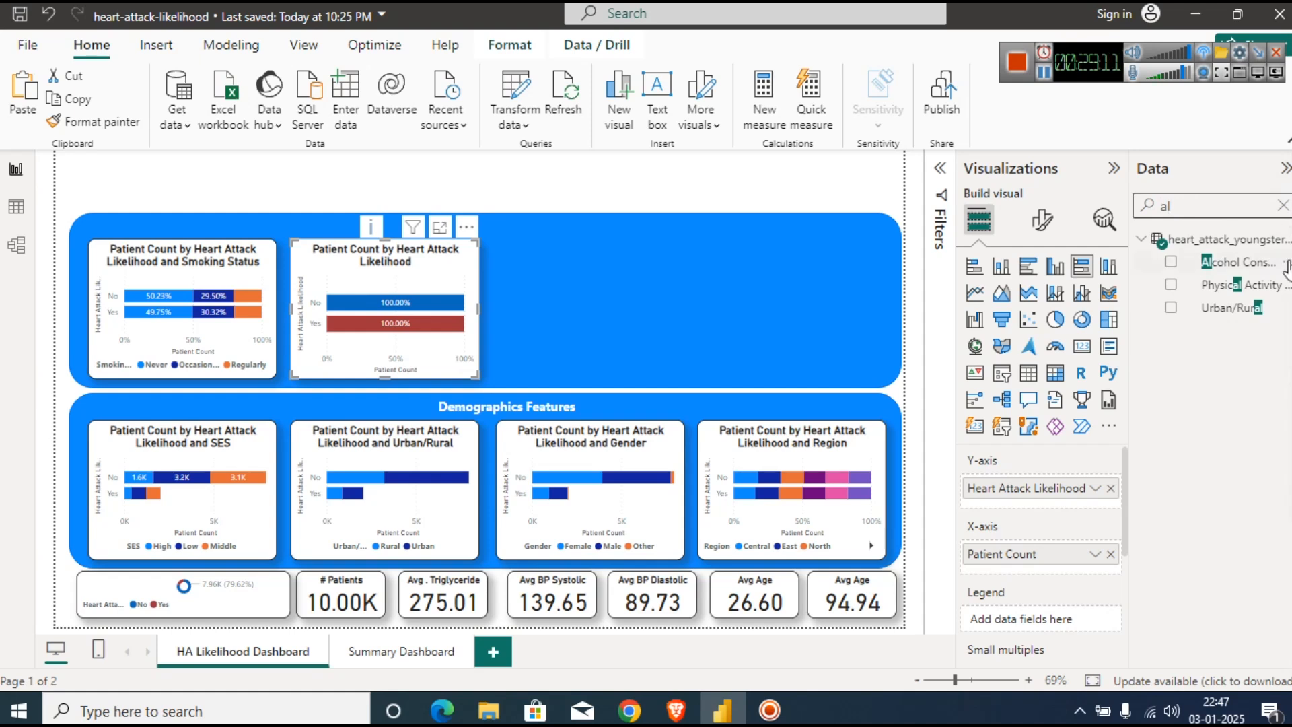
drag(1258, 263, 1035, 613)
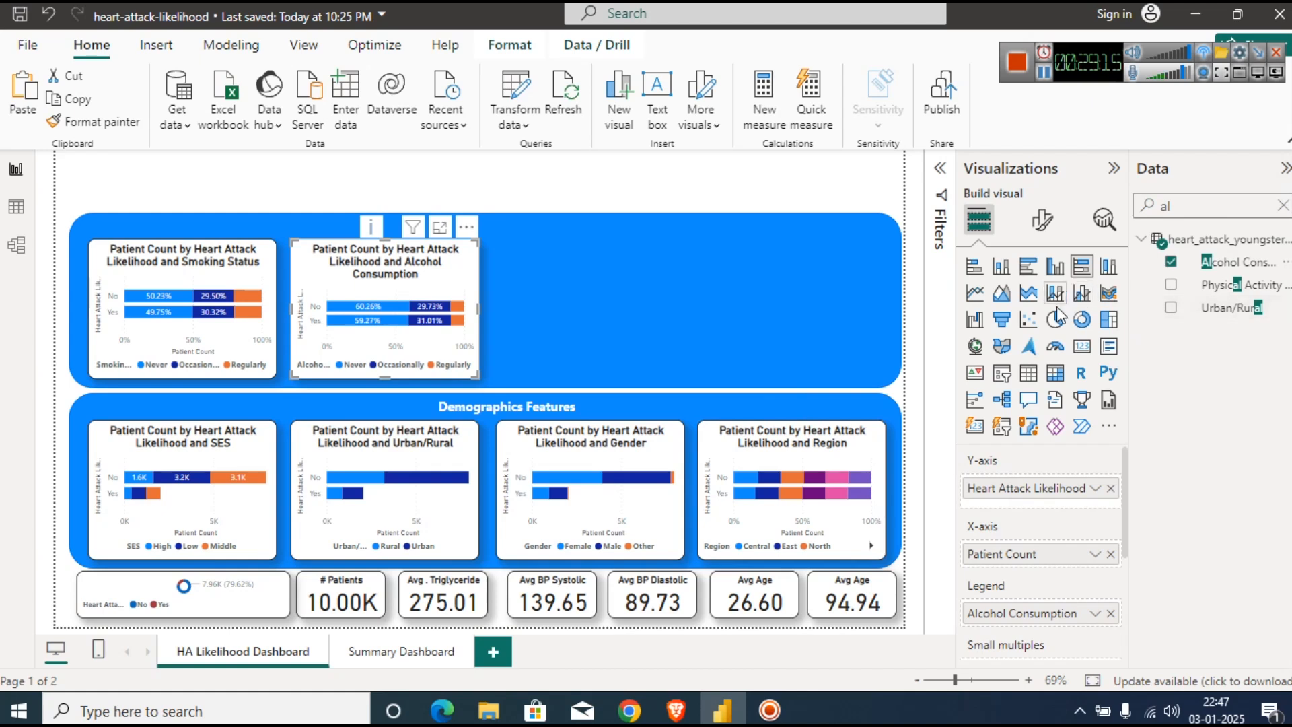
Try the Alcohol Consumption chart as a pie and a donut chart, inspecting the donut version in focus mode.
click(1083, 321)
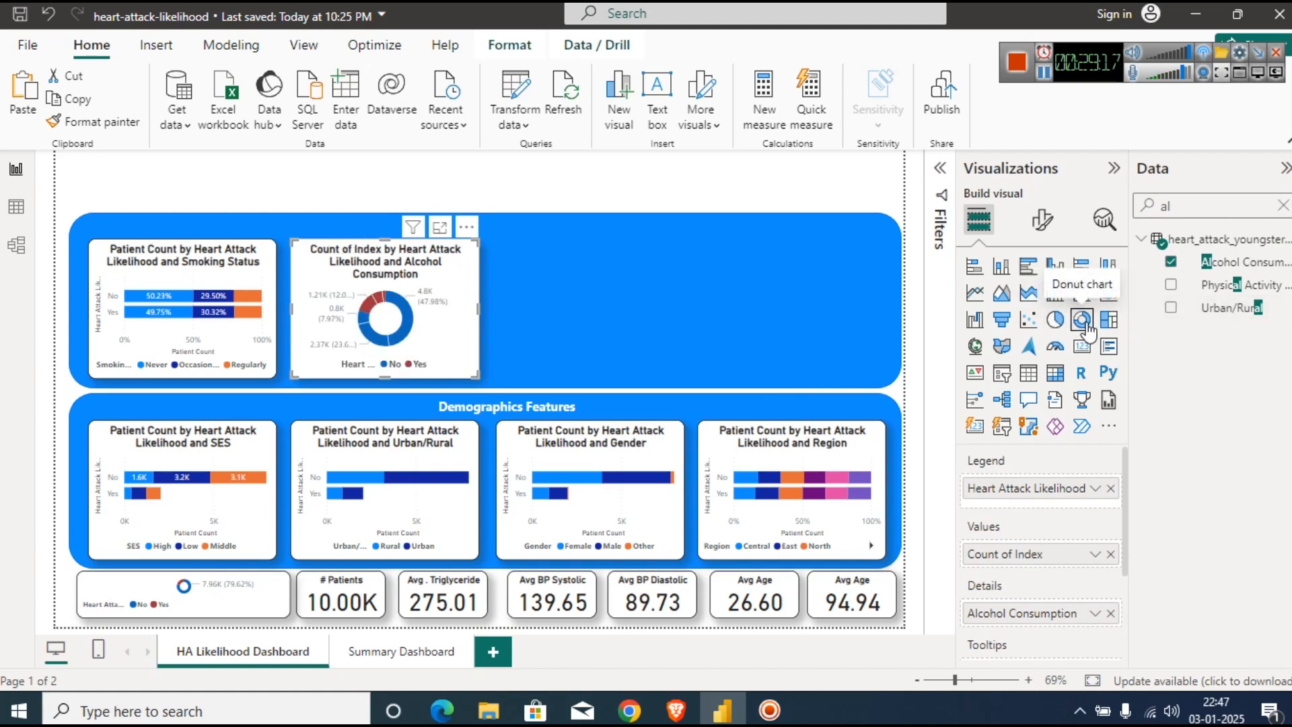
click(1057, 322)
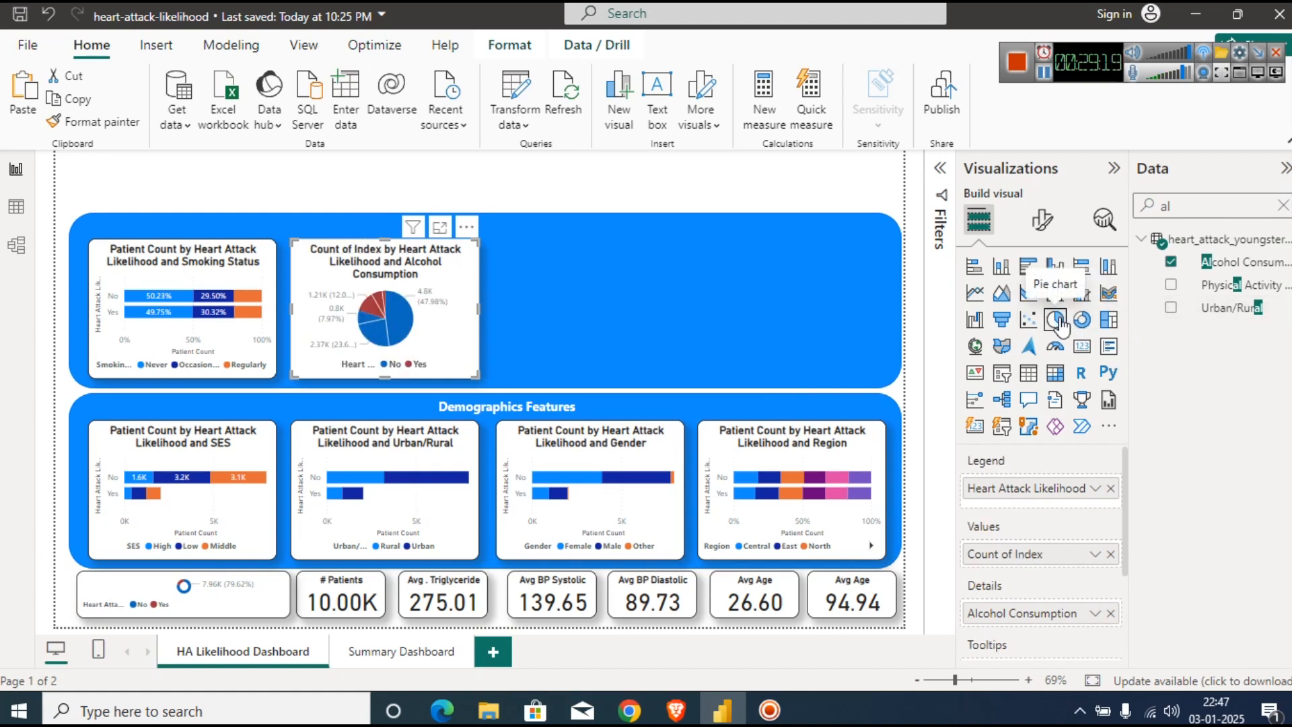
click(1082, 320)
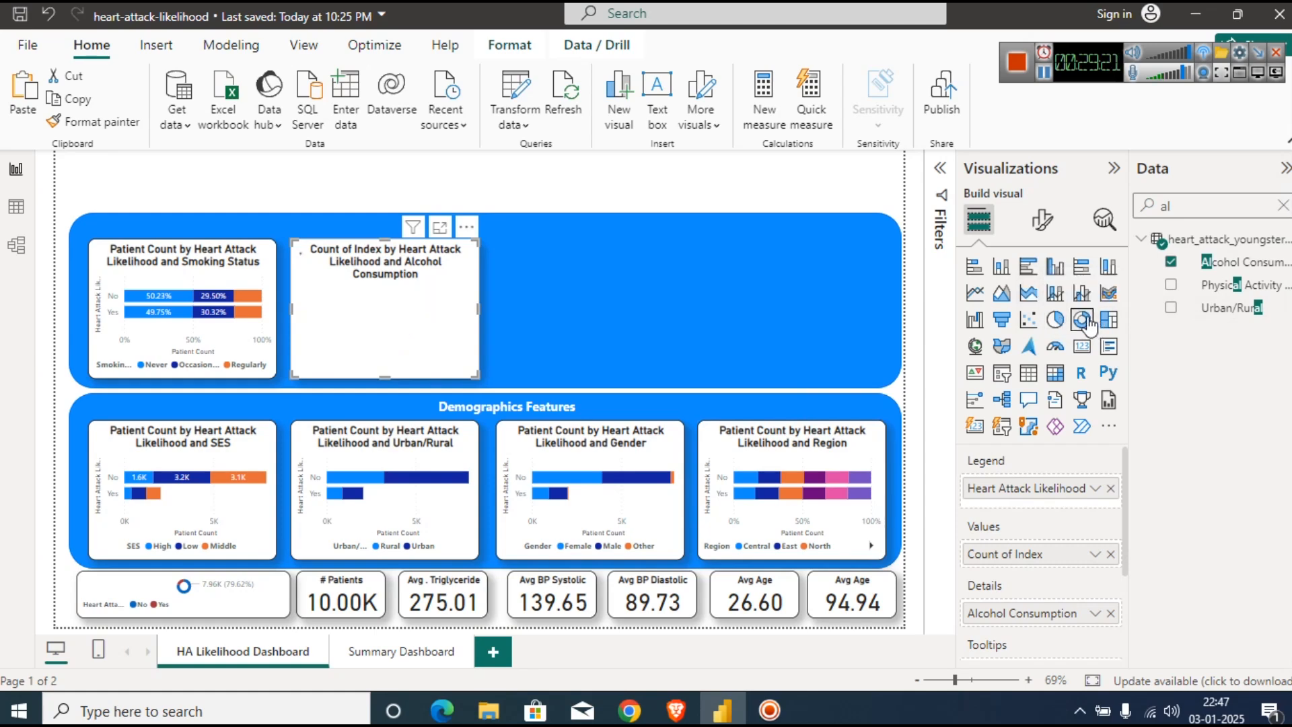
click(440, 228)
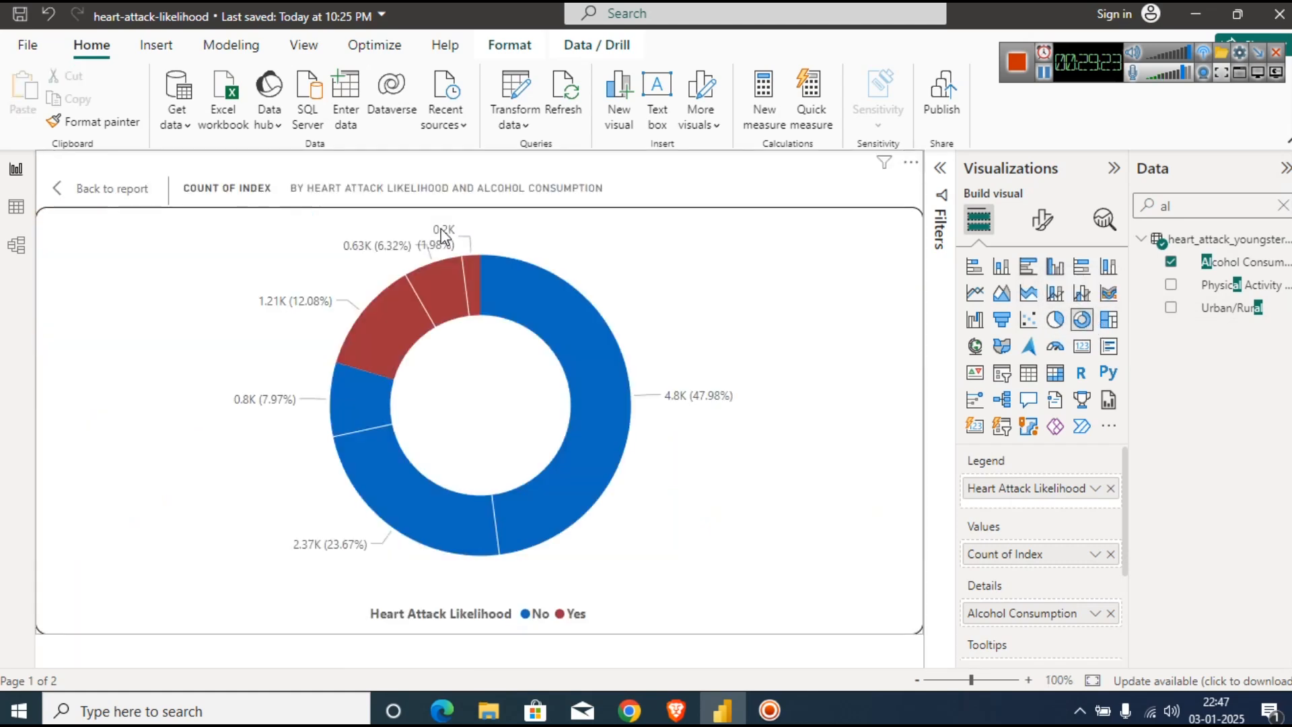
mouse_move(549, 310)
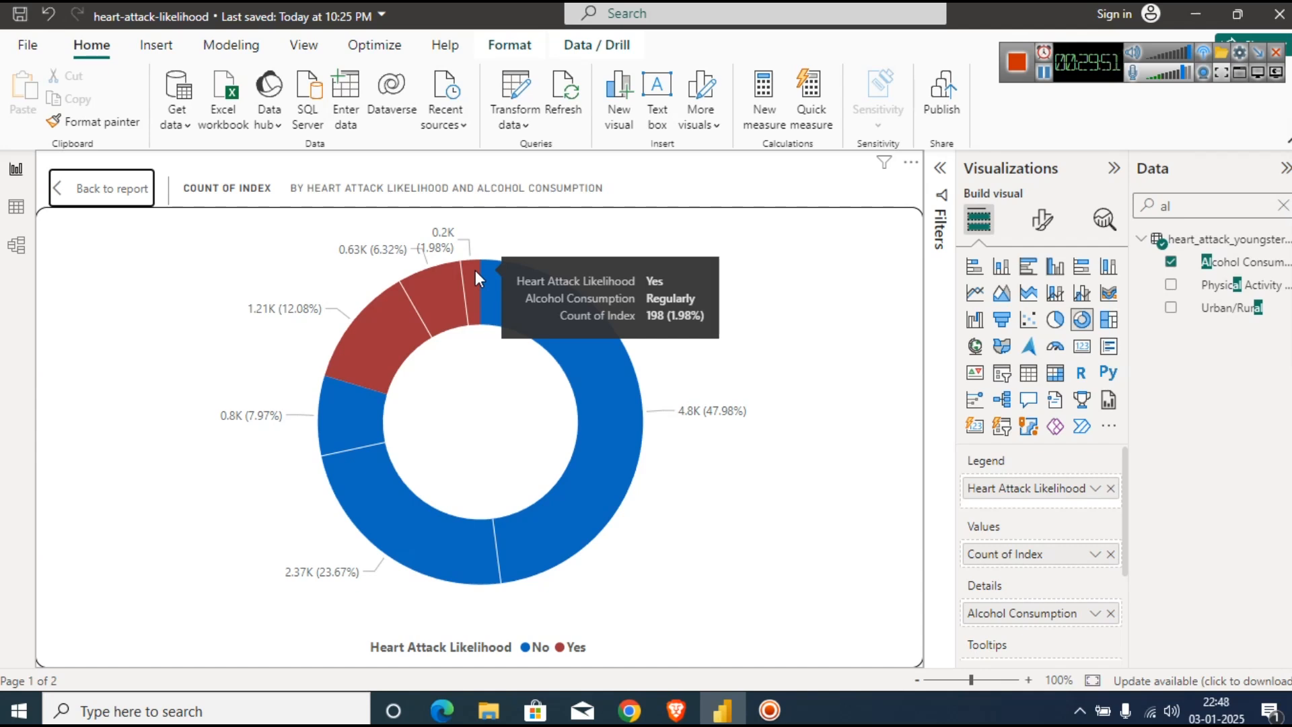
click(94, 186)
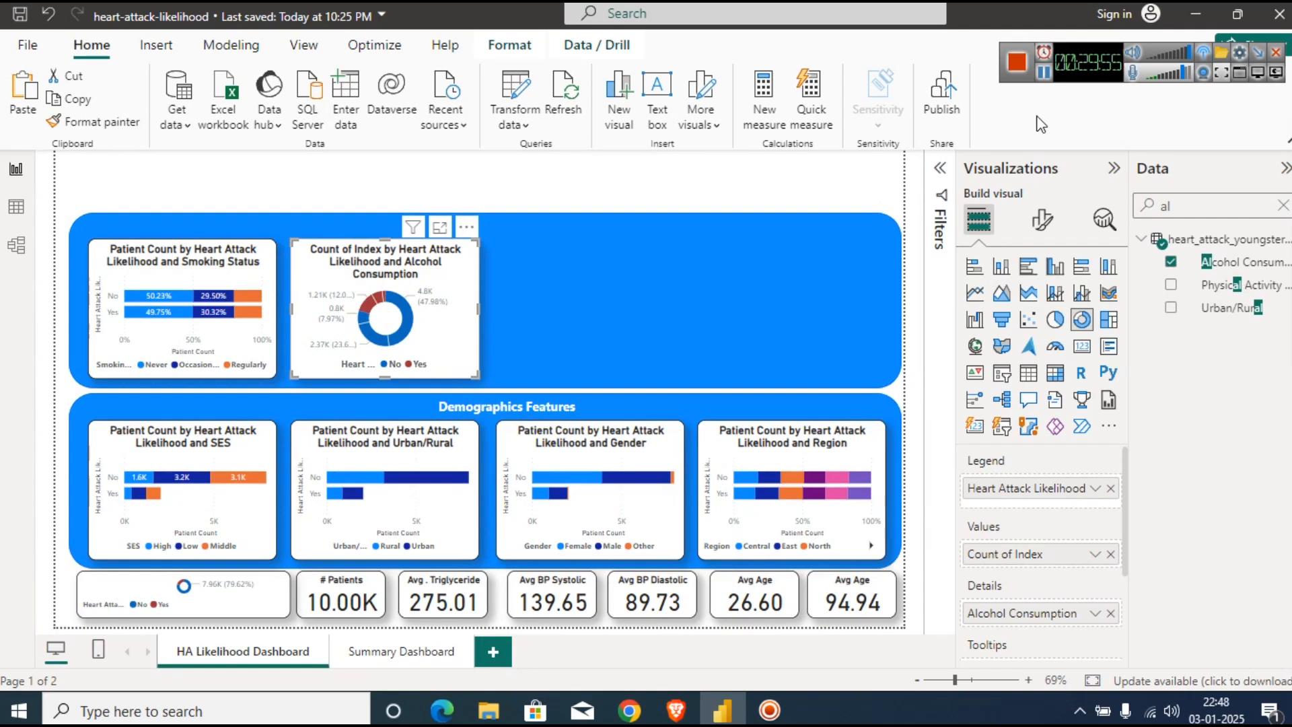
click(1044, 72)
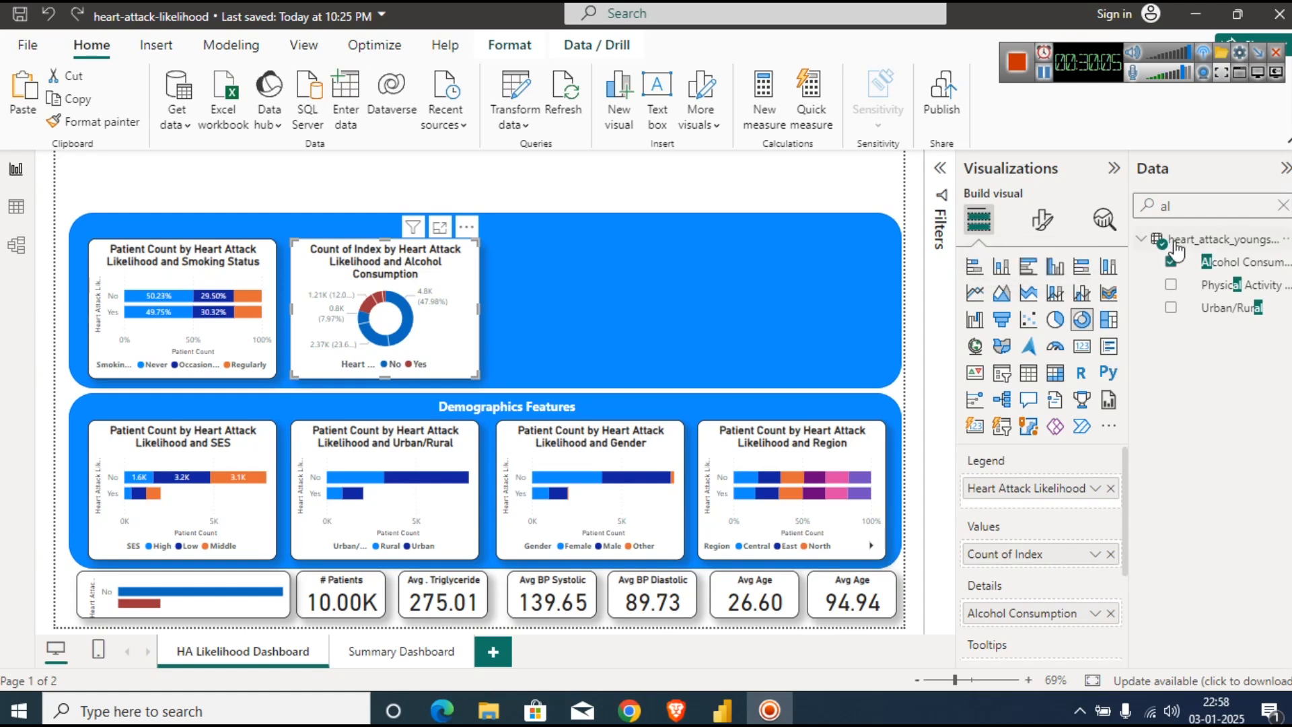
Convert the Alcohol Consumption chart to a clustered column chart, inspect its columns in focus mode and return to the report.
click(1054, 271)
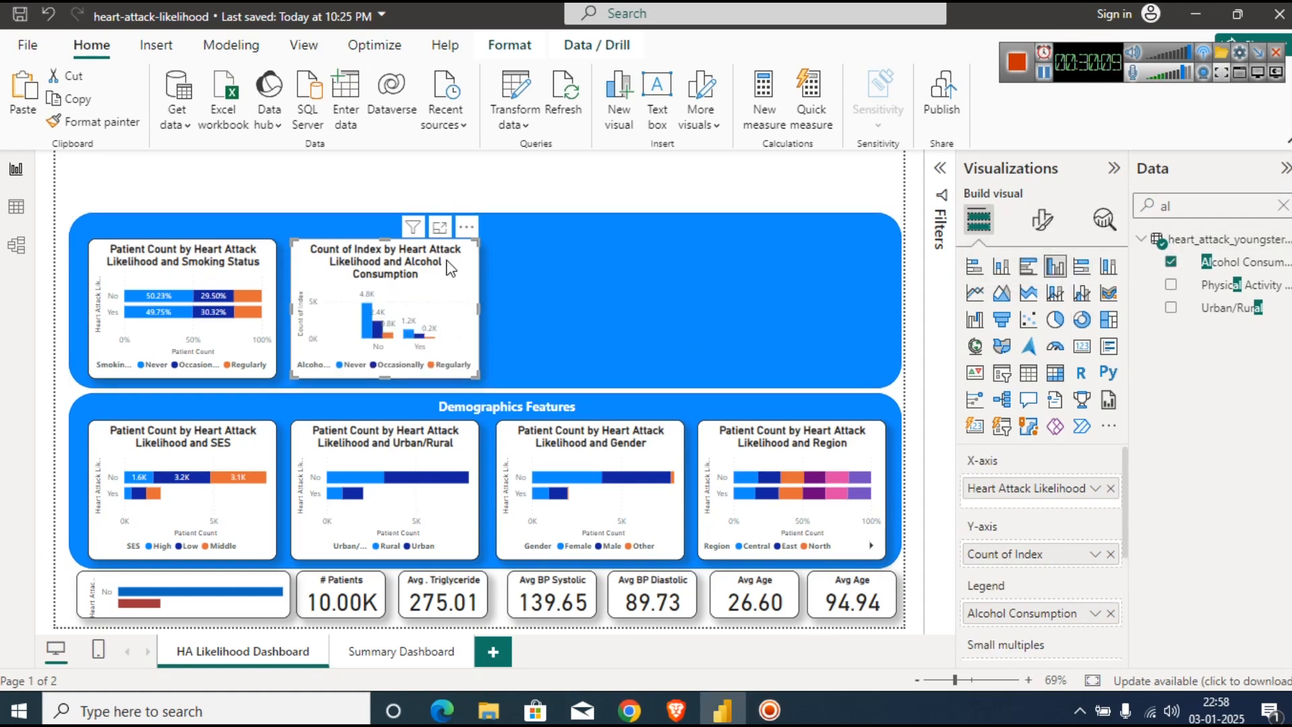
click(440, 228)
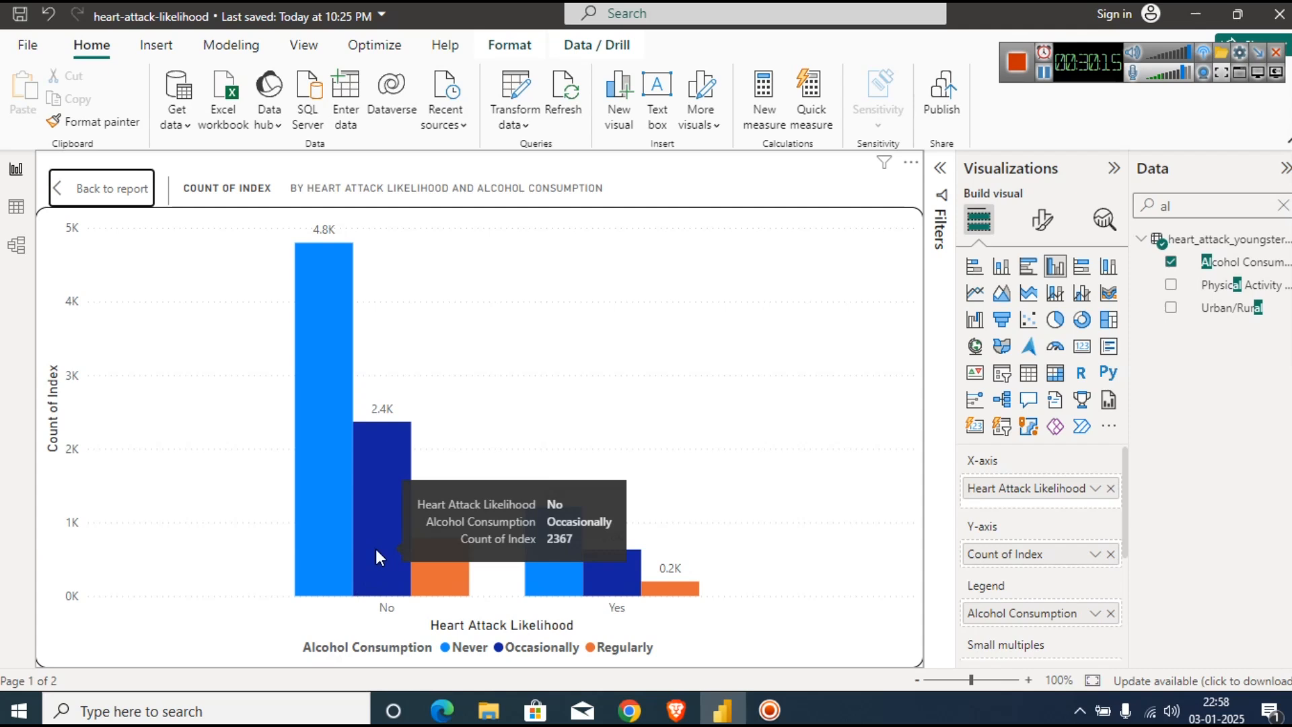
mouse_move(289, 469)
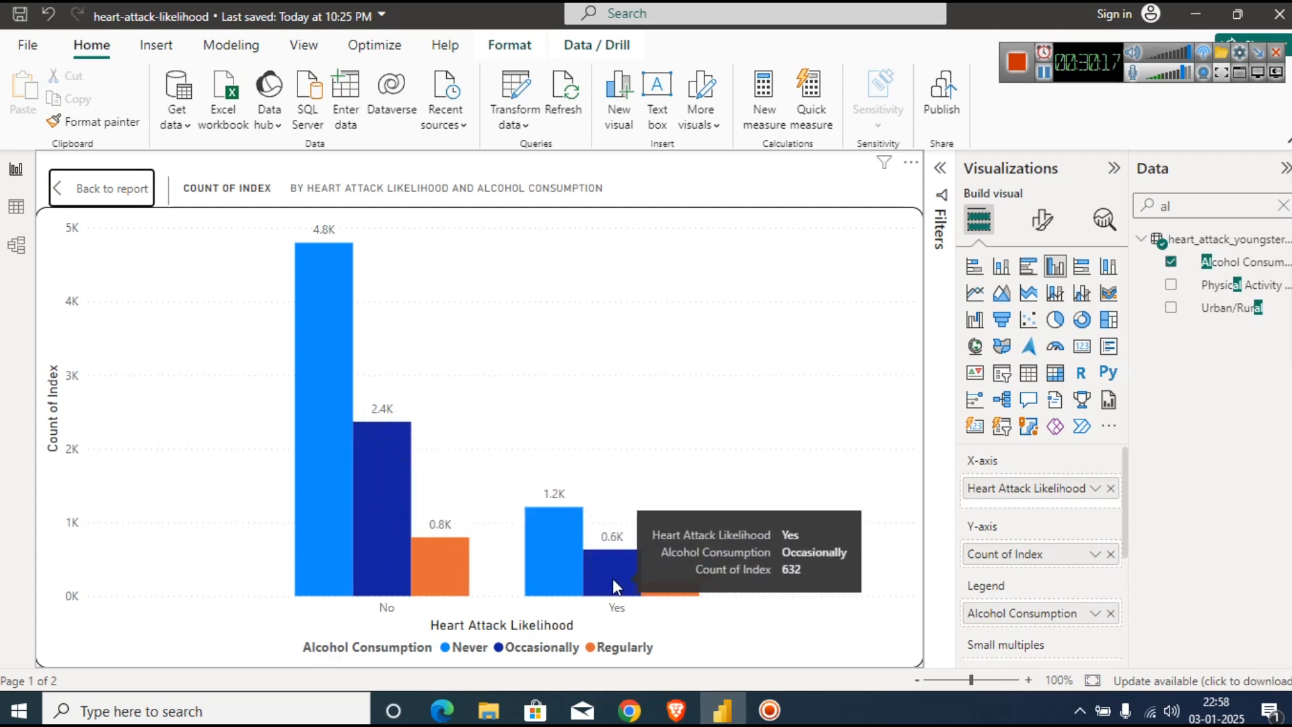
click(88, 197)
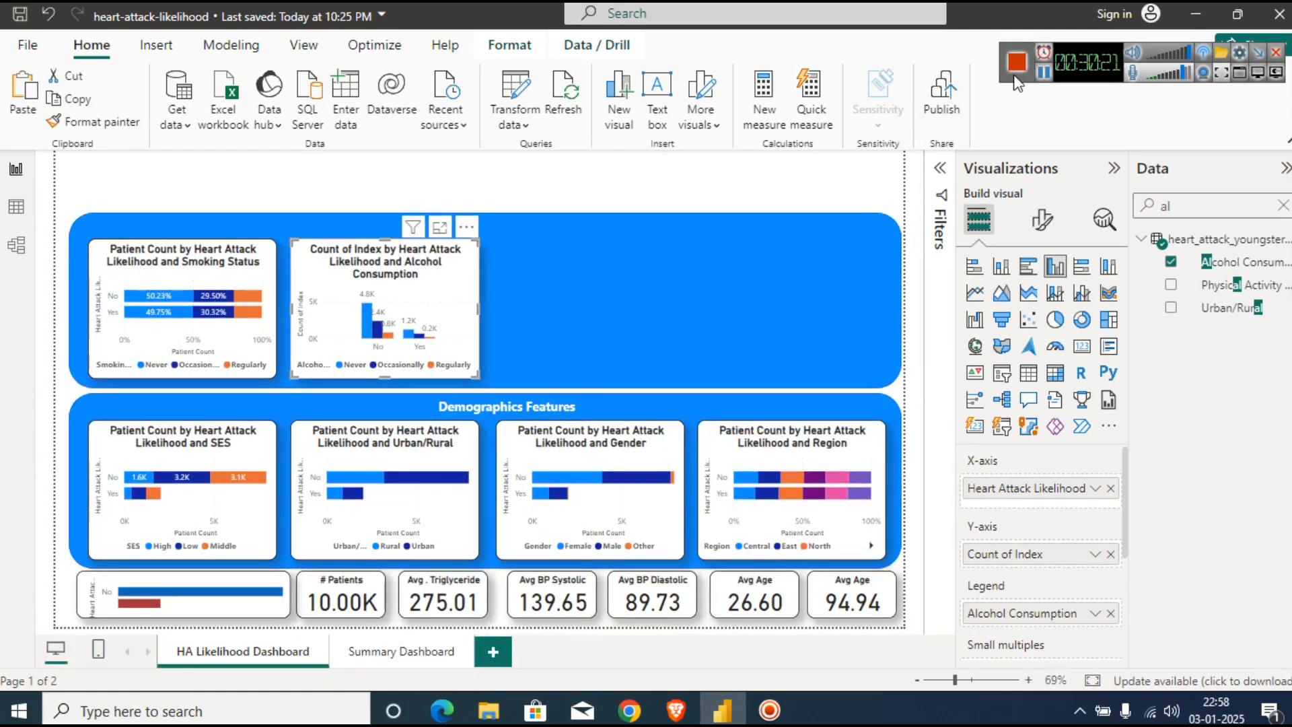
click(1044, 74)
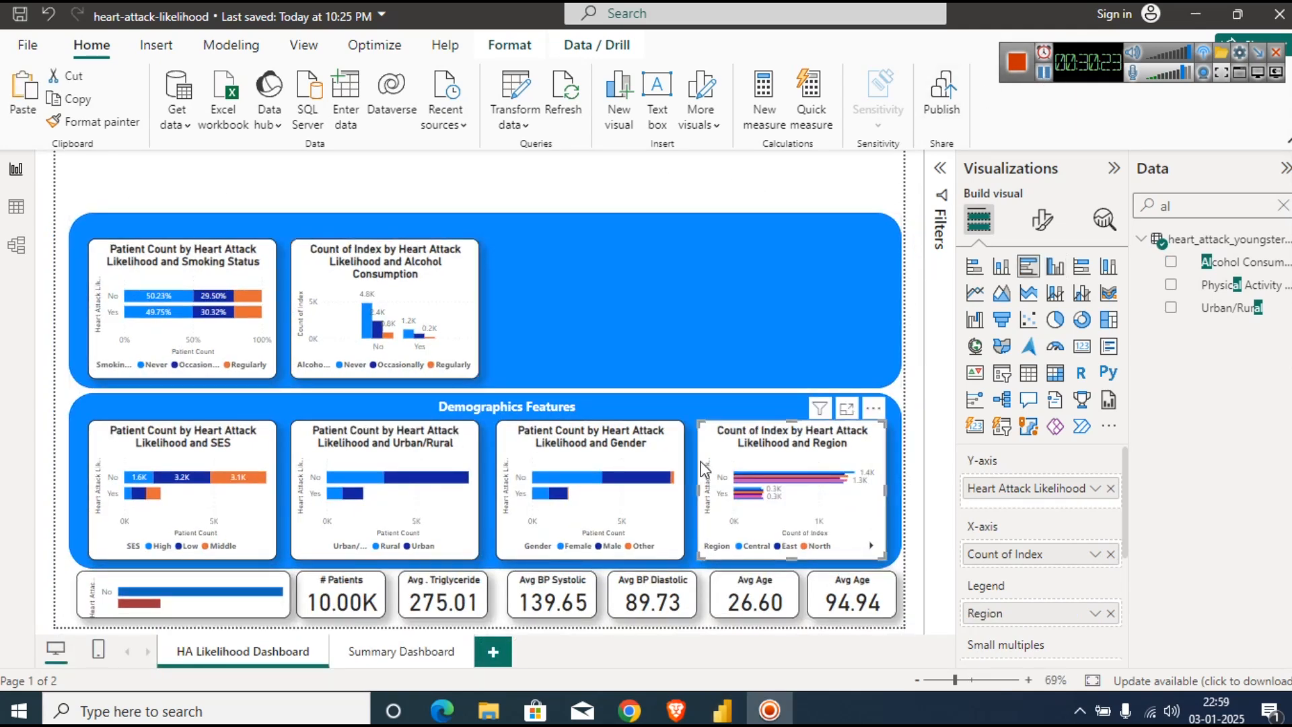
Rename the Region chart's Count of Index field to Patient Count for this visual.
click(1095, 554)
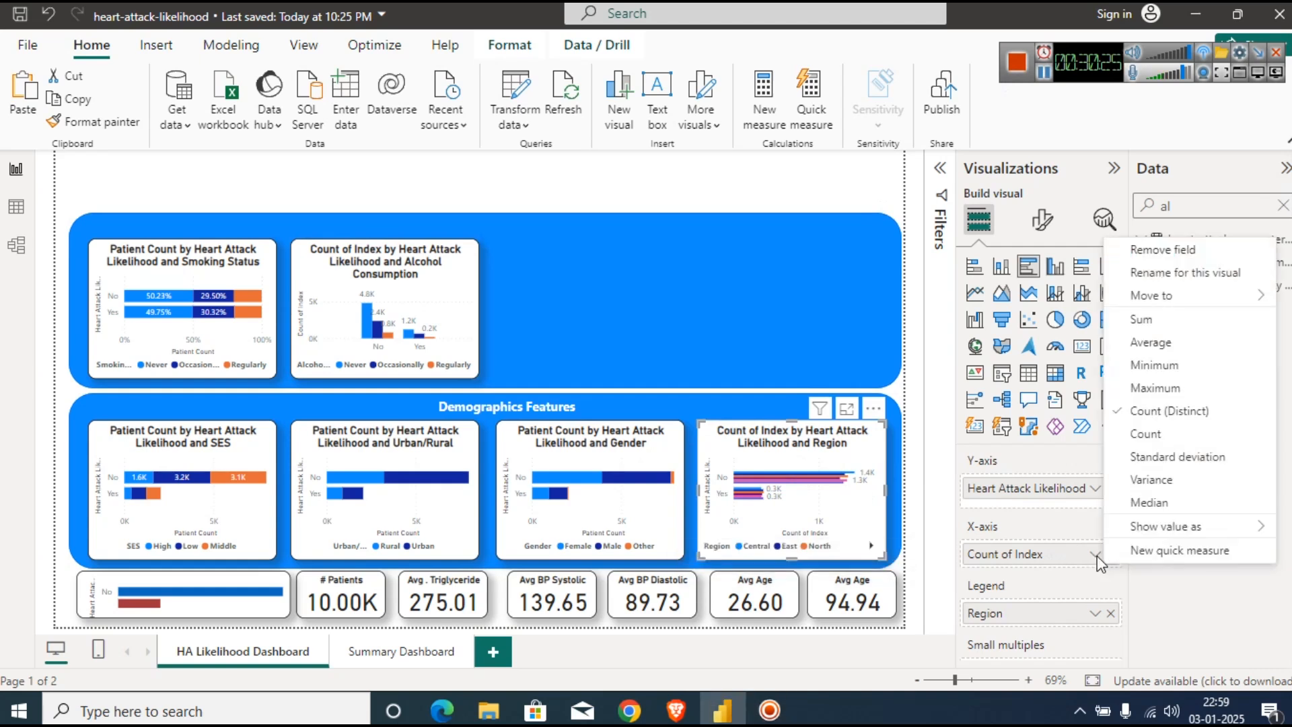
click(1167, 272)
text(Patient Co)
key(Return)
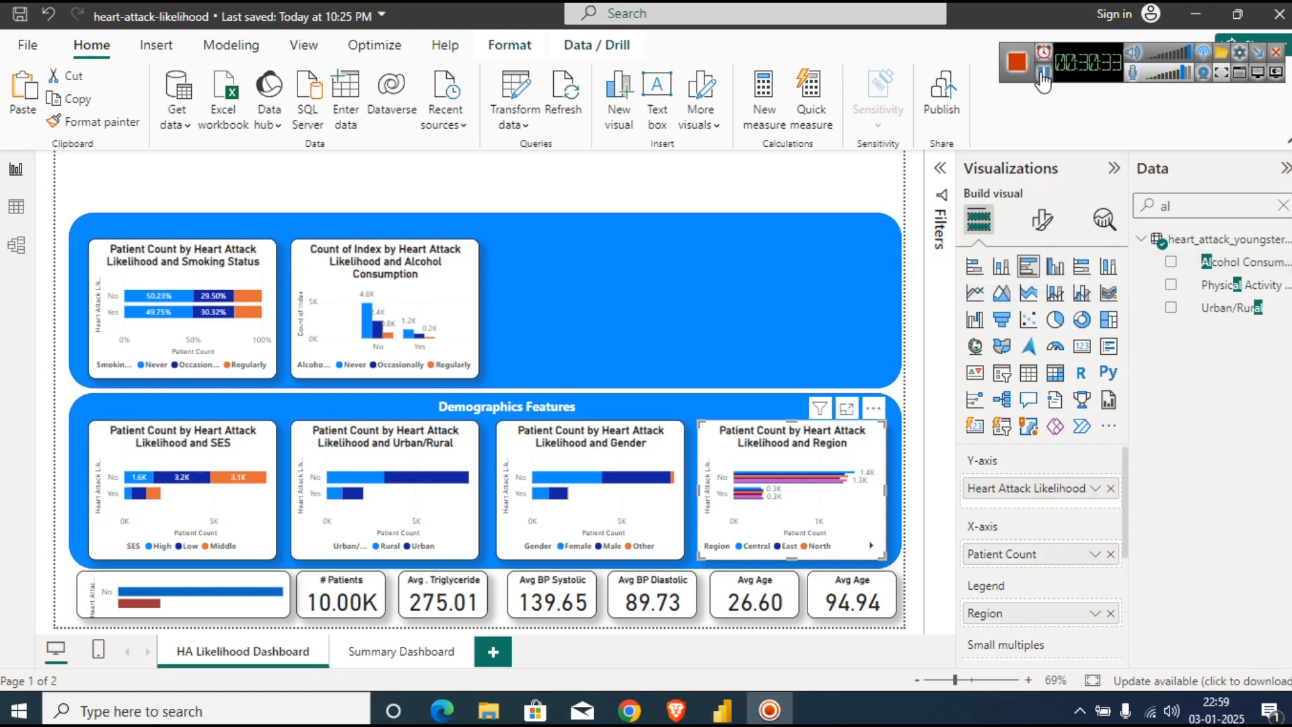
Duplicate the Alcohol Consumption chart into the third slot of the upper rectangle and align the copy with its row.
click(356, 271)
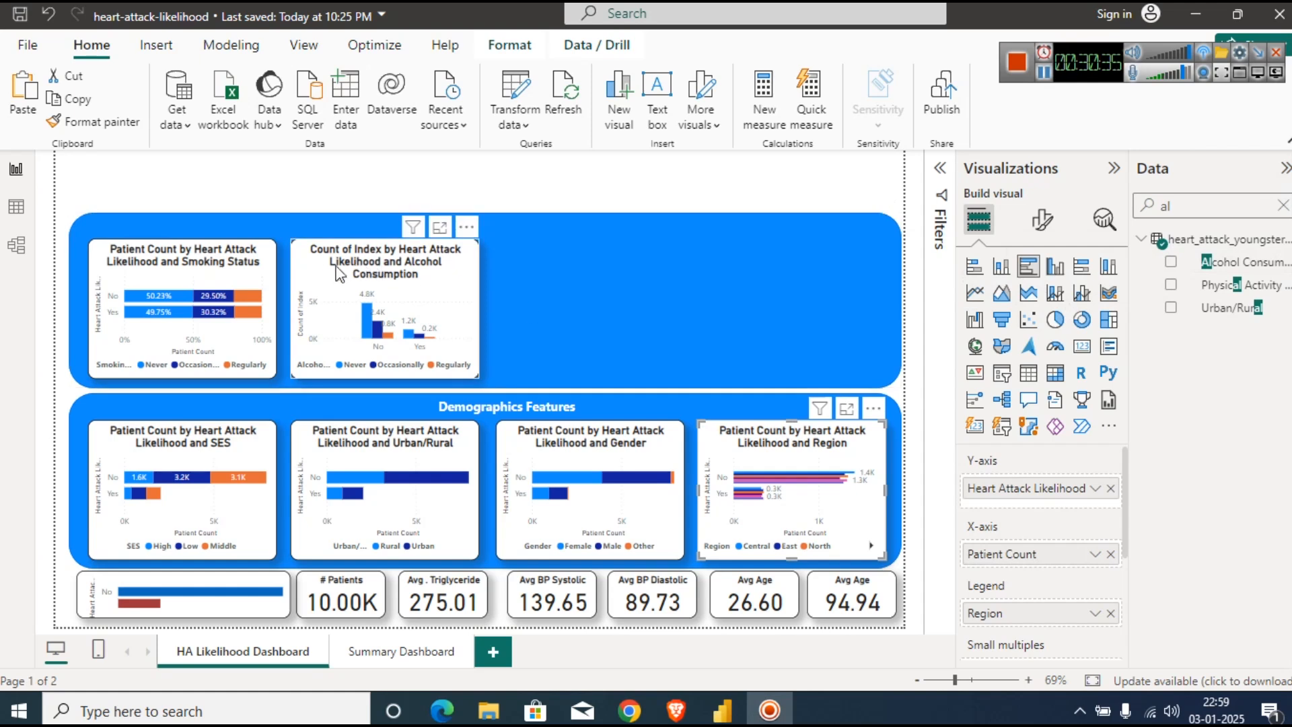
drag(317, 276, 522, 292)
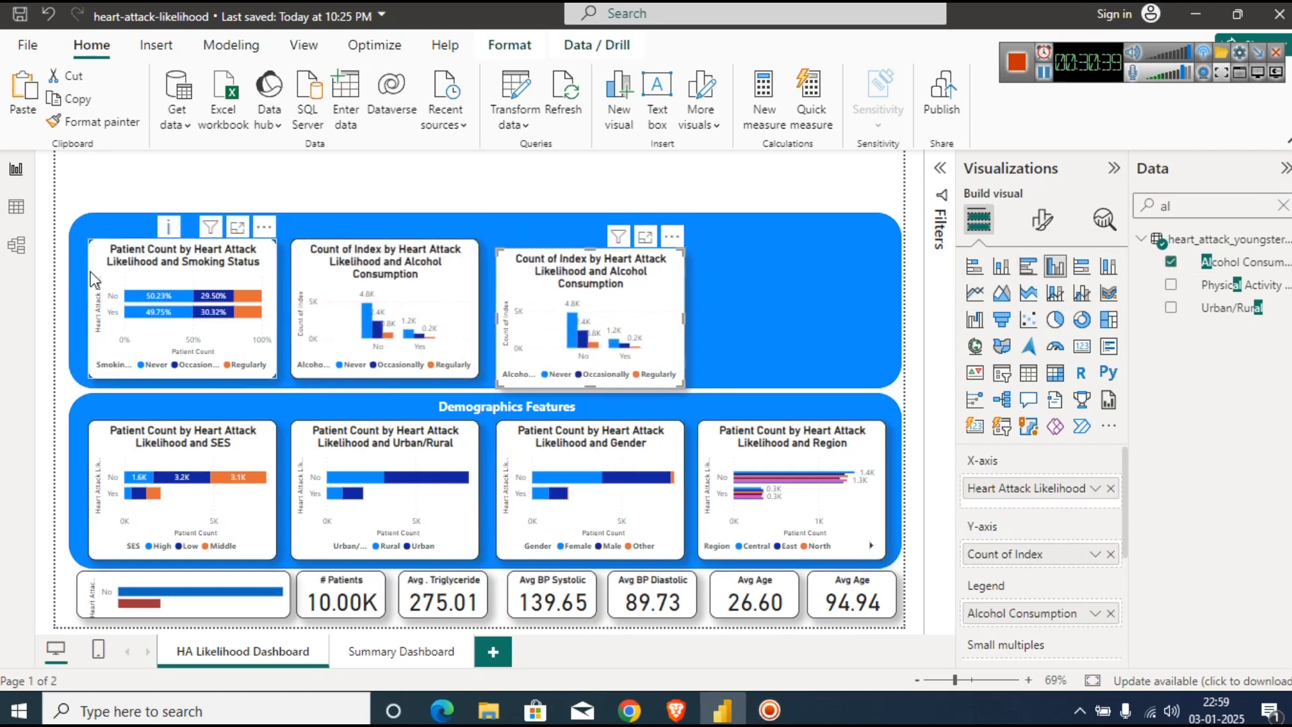
key(Up)
key(Up)
key(Up)
key(Up)
key(Up)
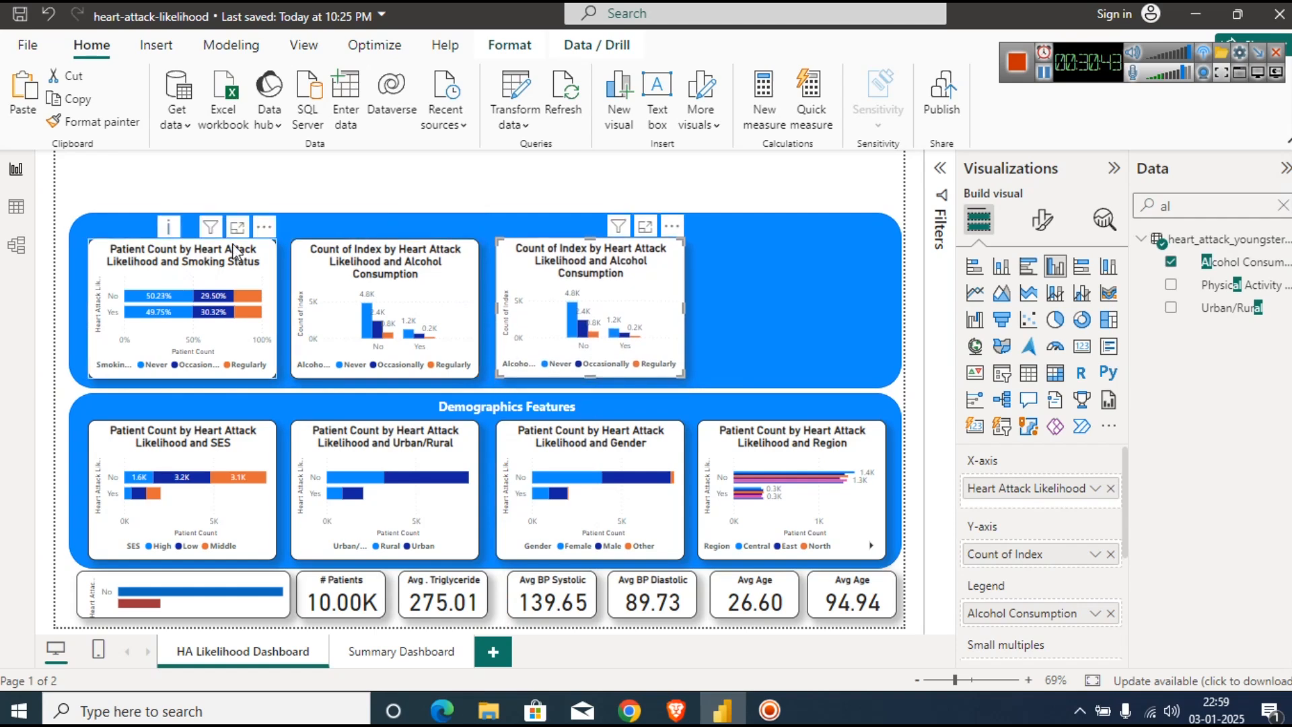
Check the distinct values of the Physical Activity Level column in the data table, then return to the report page.
click(16, 207)
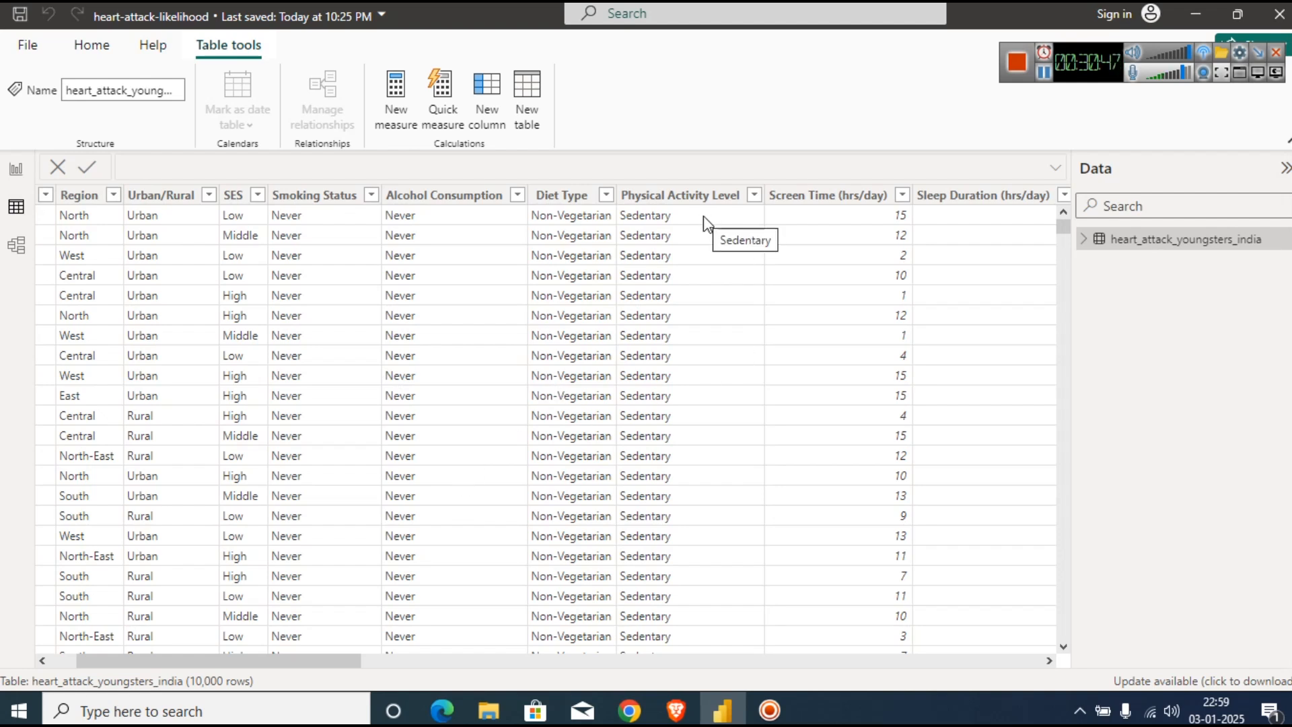
click(755, 200)
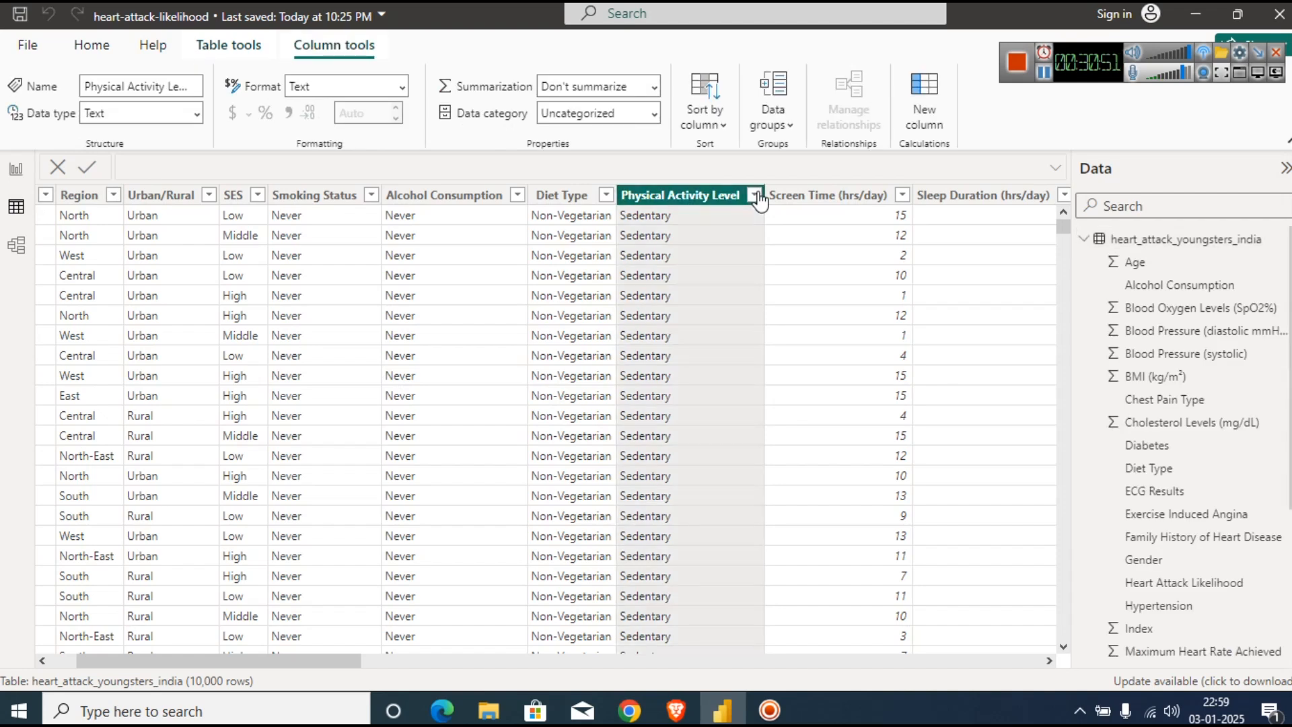
click(756, 196)
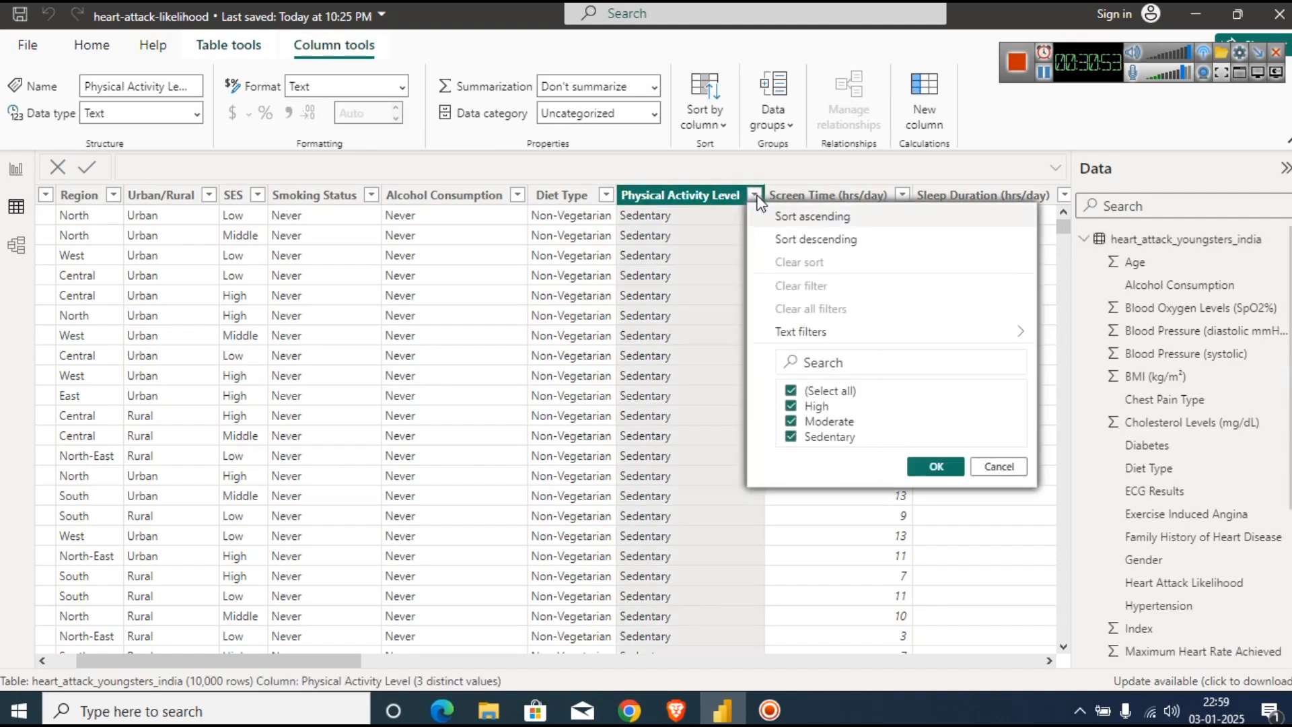
click(664, 168)
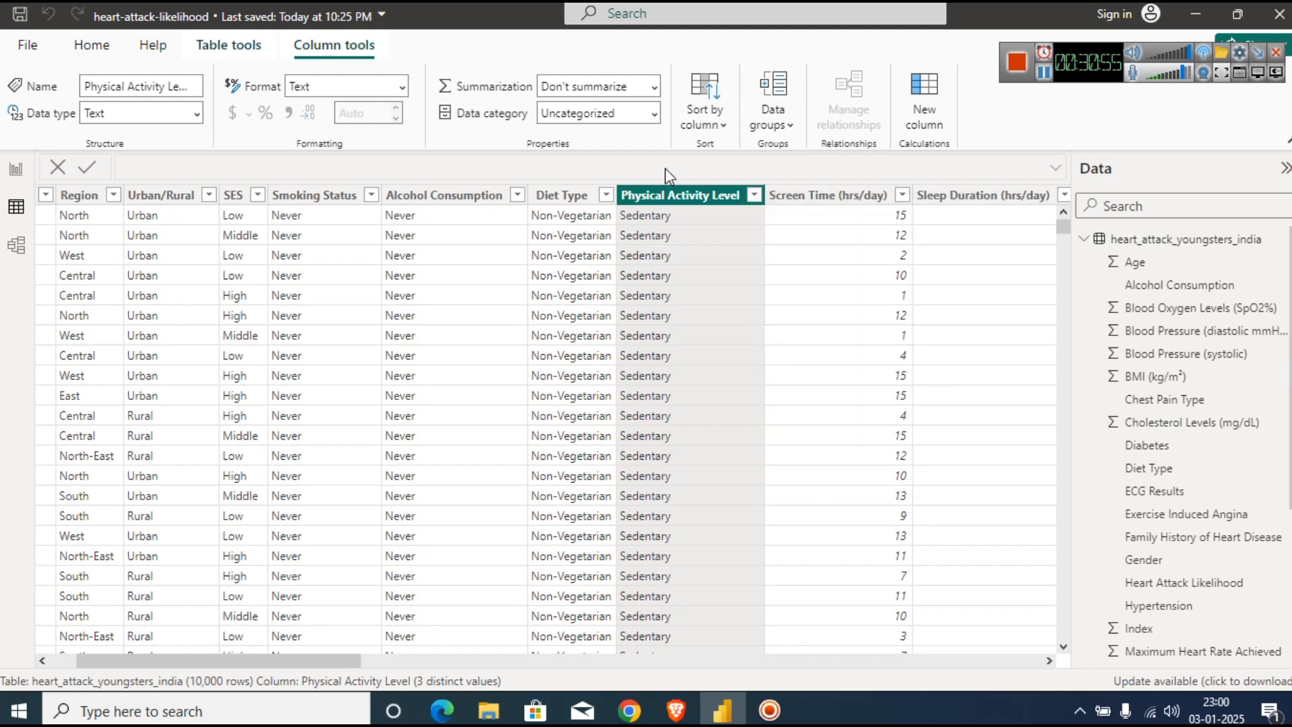
click(17, 174)
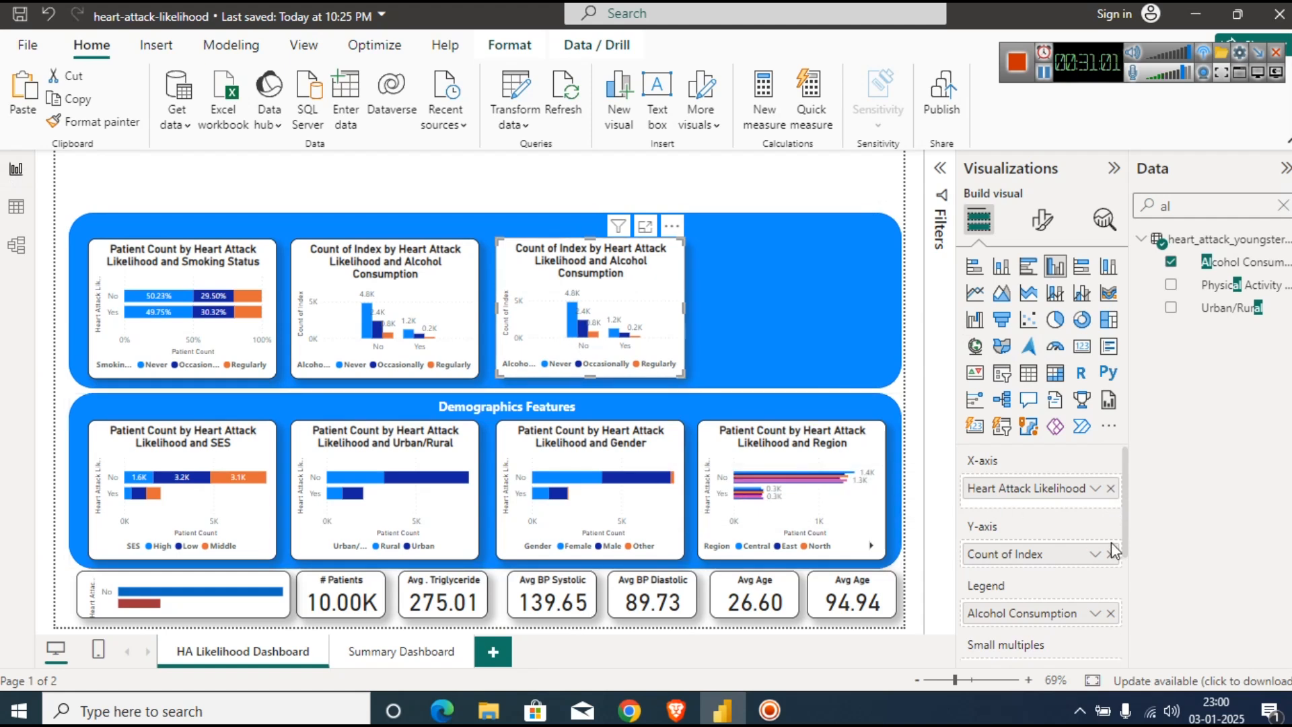
Replace the copied chart's Alcohol Consumption legend field with Physical Activity Level.
click(1110, 612)
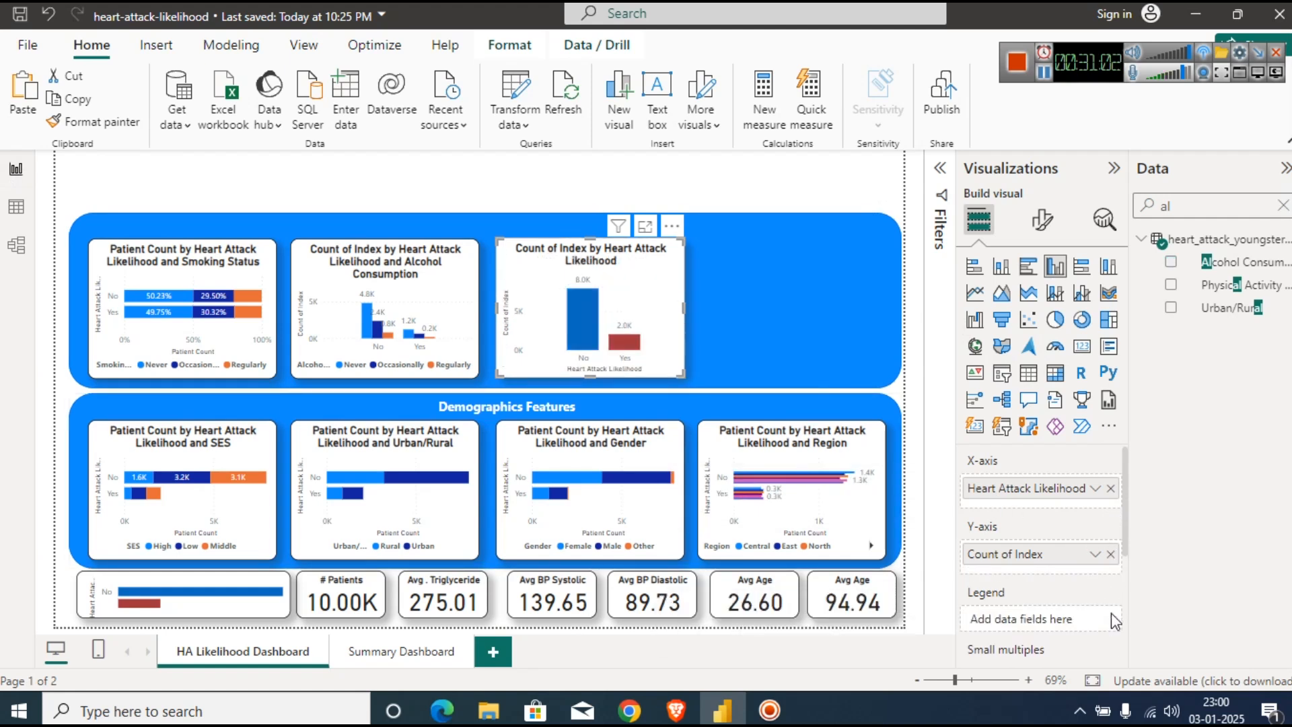
double_click(1183, 212)
text(phy)
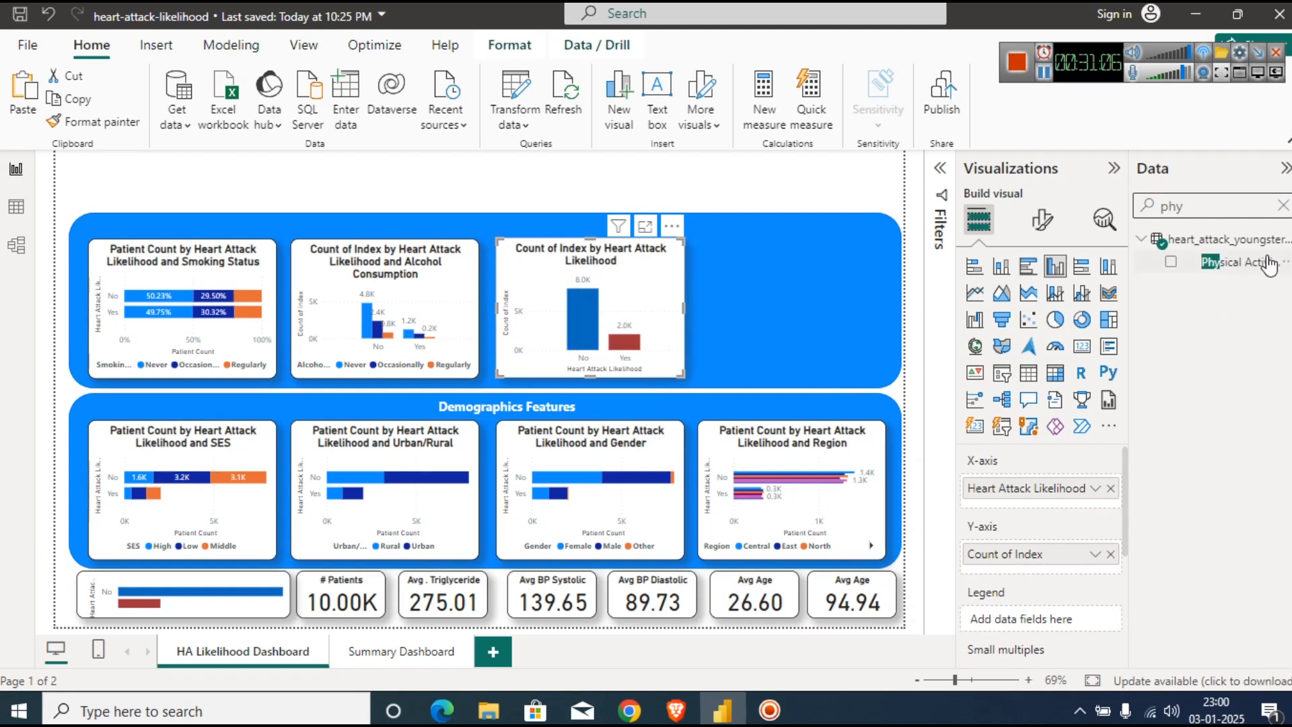
drag(1257, 263, 1066, 618)
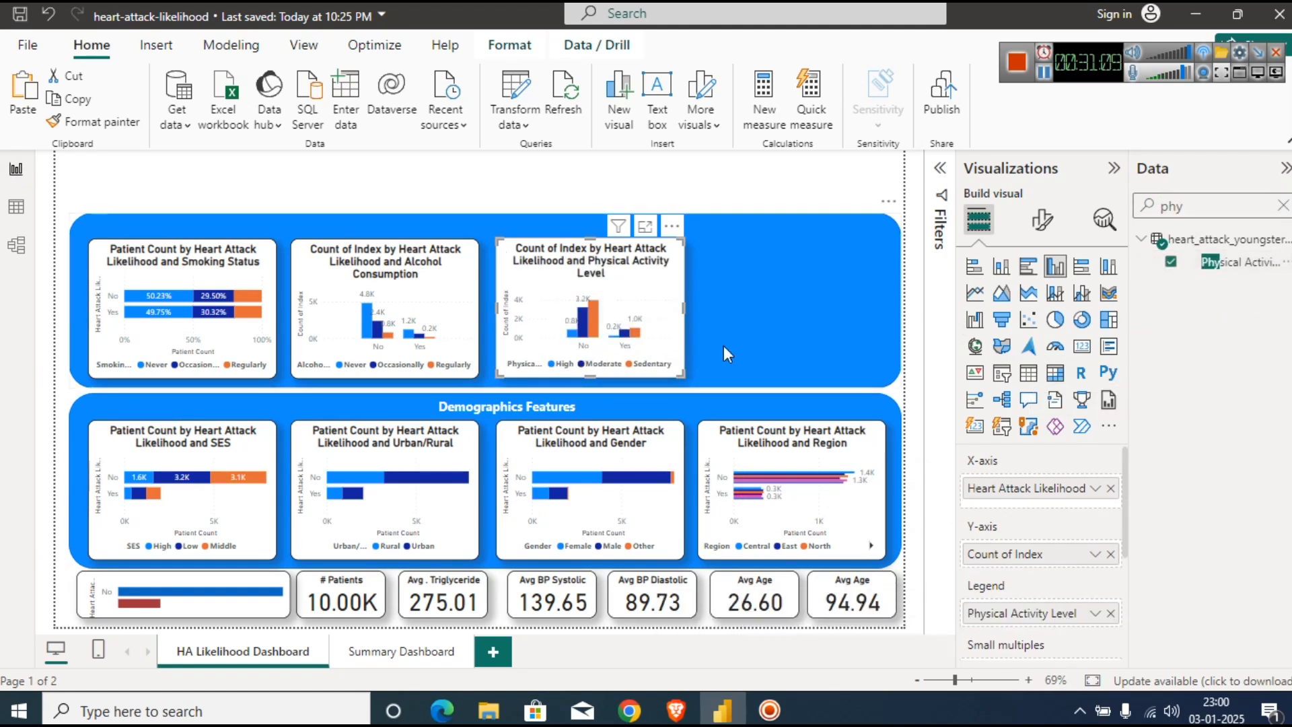
Inspect the Physical Activity Level chart in focus mode, examining the column values for both heart attack likelihood groups.
click(645, 228)
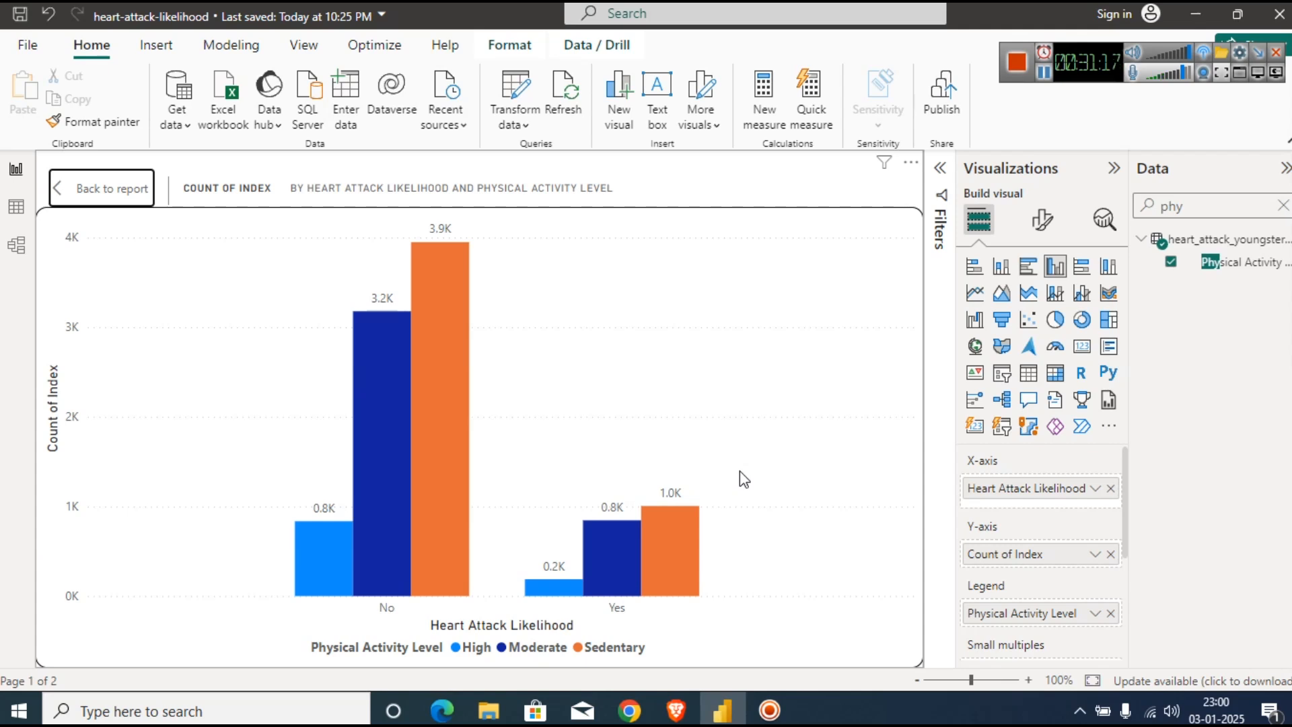
mouse_move(325, 537)
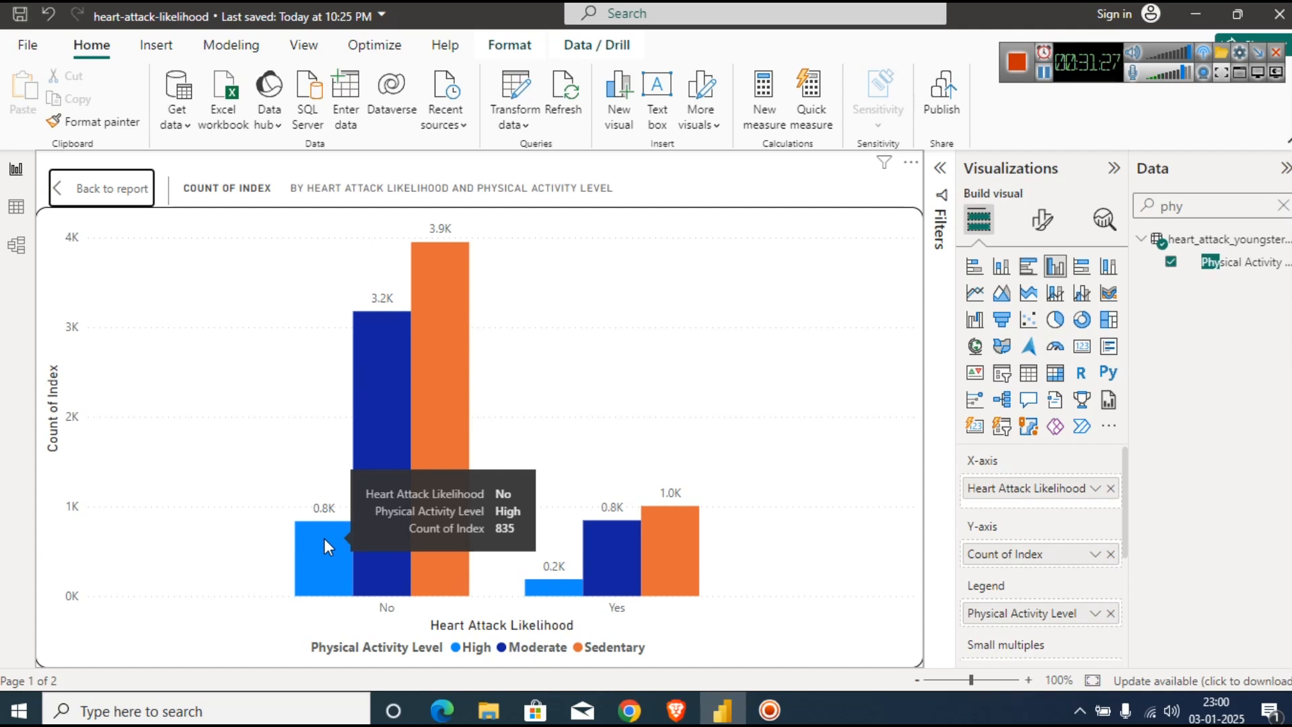
mouse_move(561, 584)
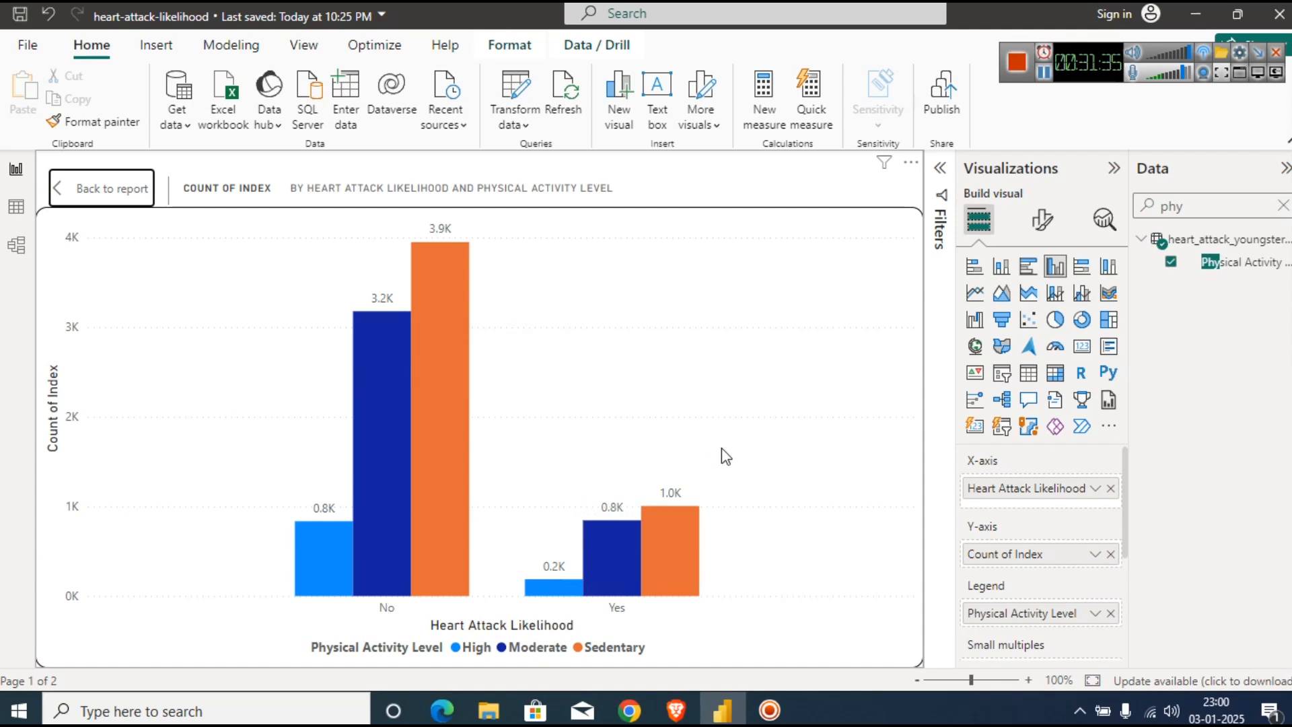
mouse_move(699, 551)
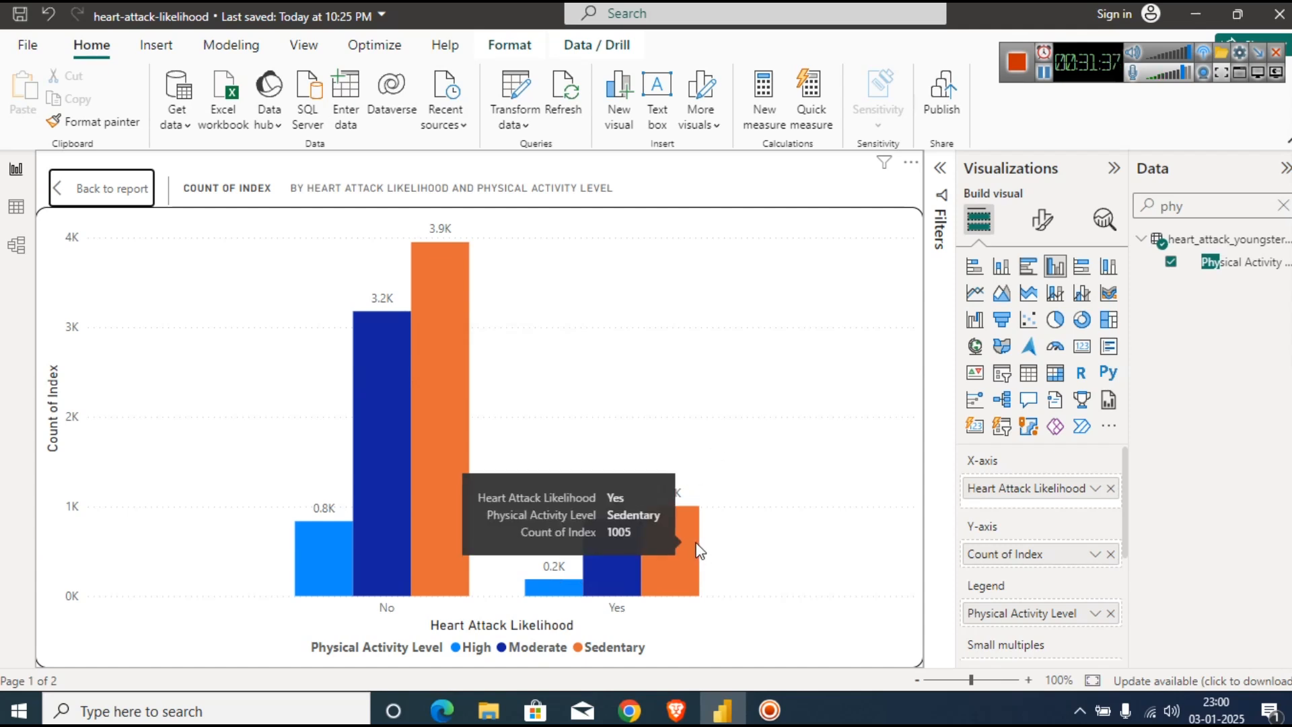
mouse_move(636, 559)
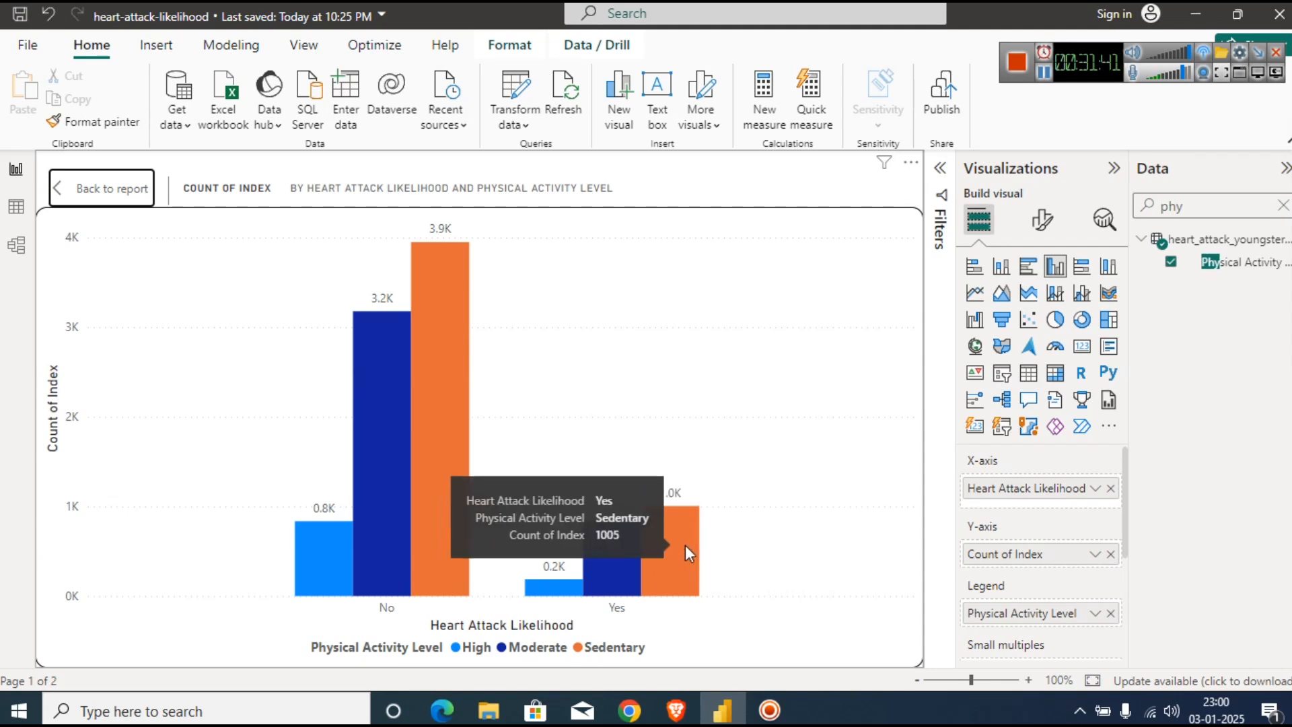
Check the Sedentary column values for both heart attack likelihood groups, then return to the report page.
mouse_move(661, 543)
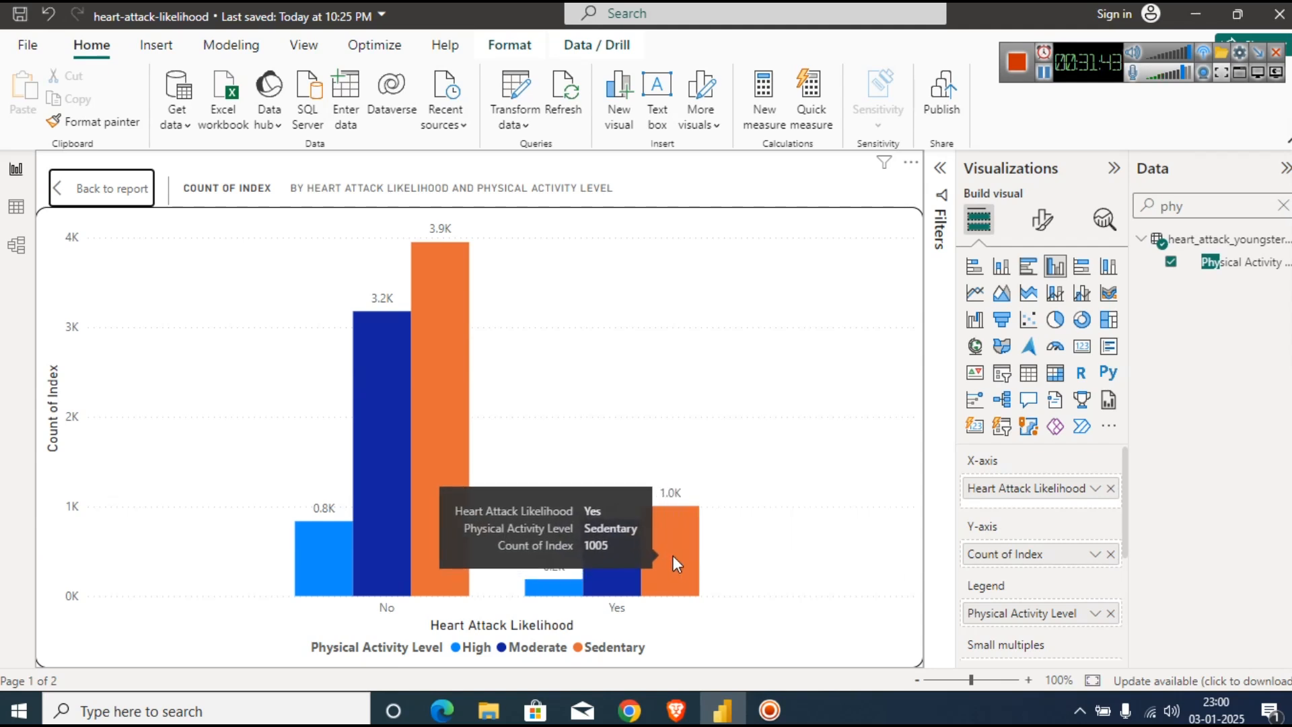
mouse_move(454, 322)
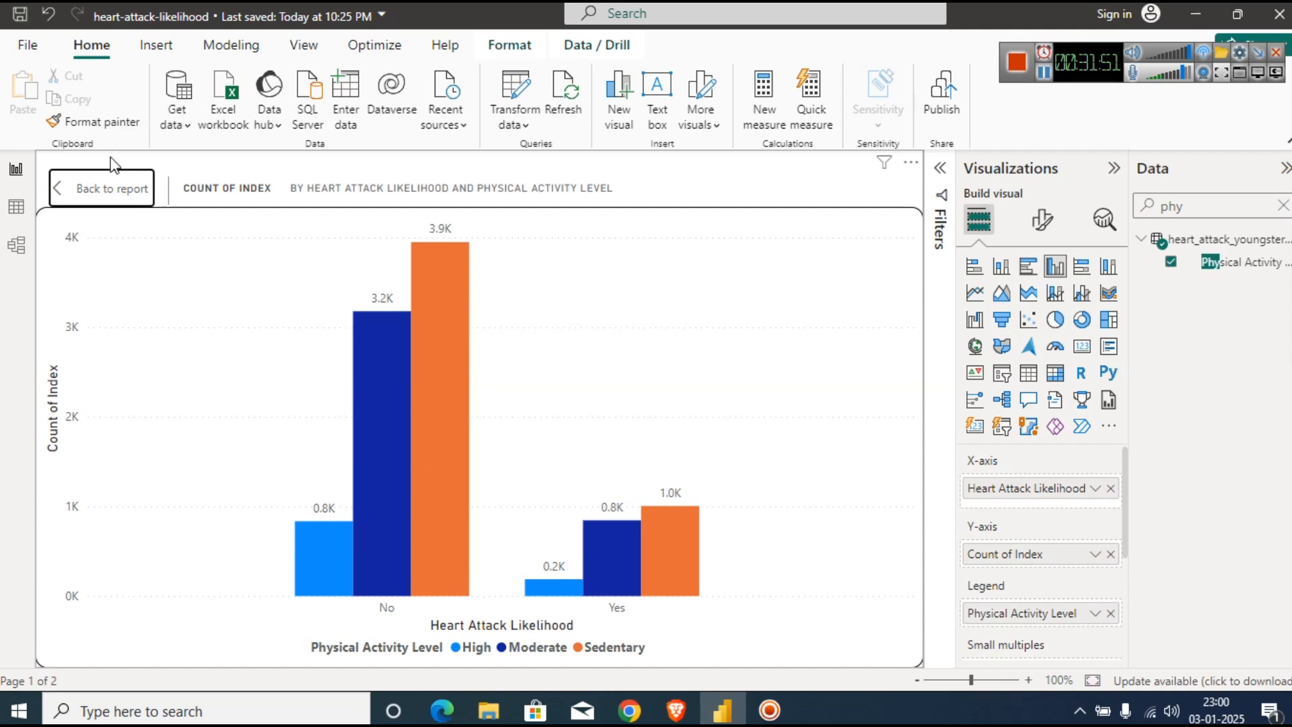
click(88, 196)
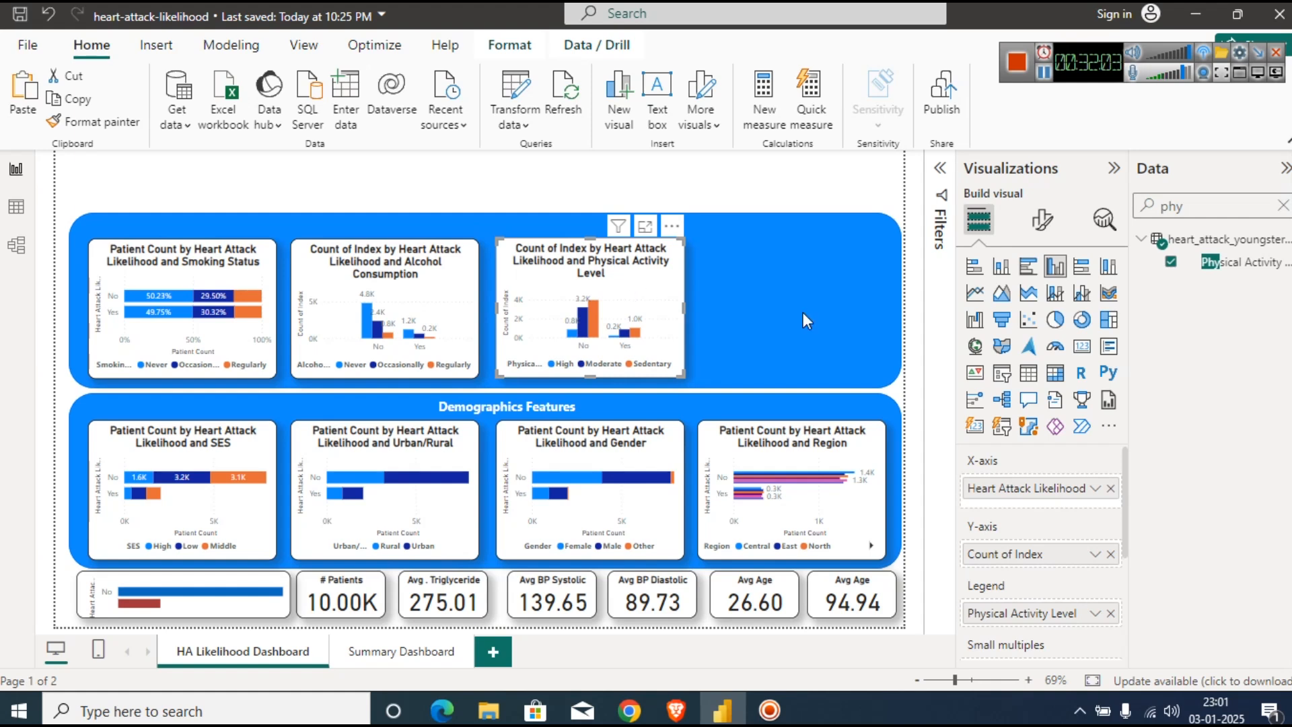
Rename the Y-axis field of the Physical Activity Level chart to "Patient Count" for this visual.
click(1093, 554)
click(1174, 281)
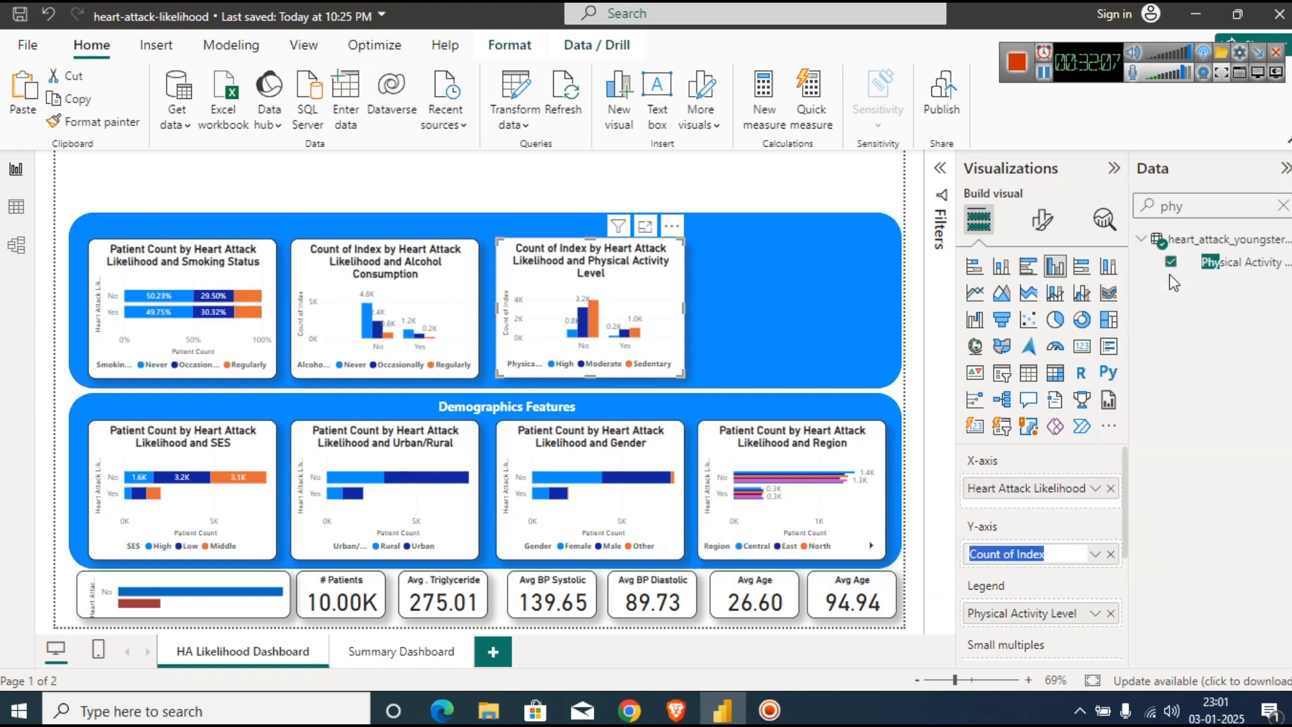
text(patient)
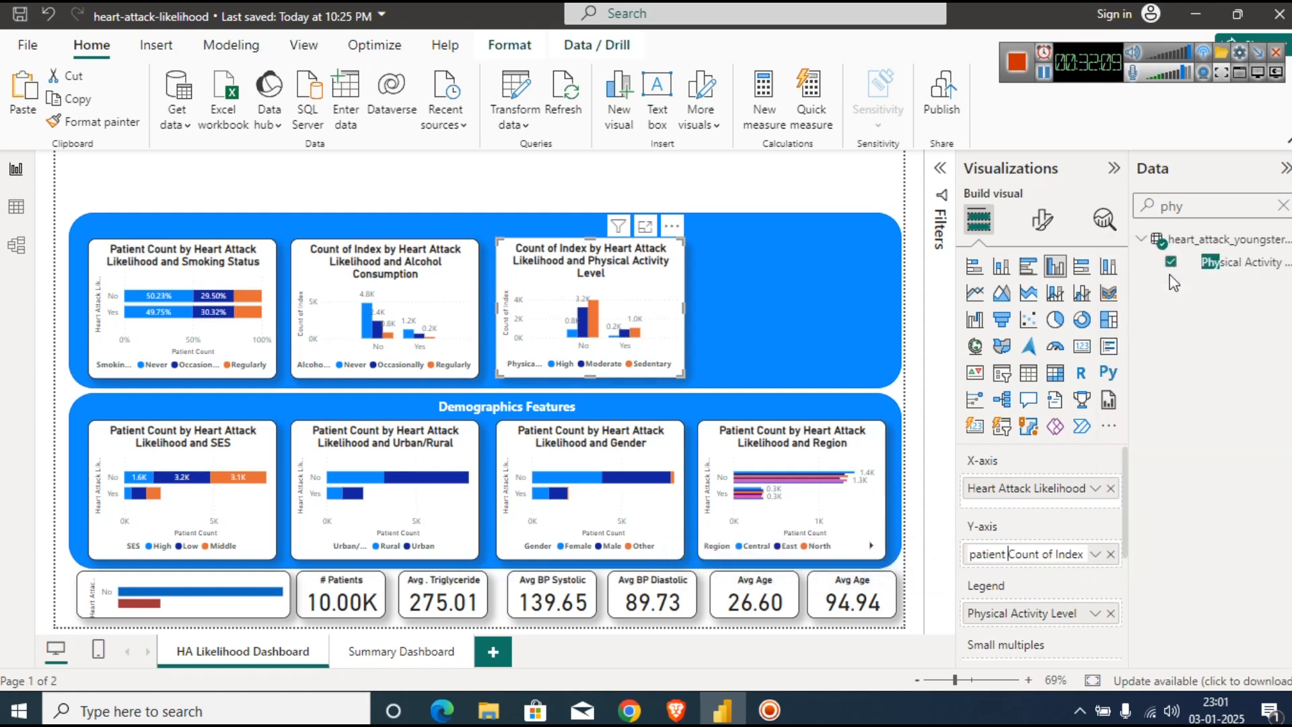
key(Right)
key(Right)
key(Right)
key(Right)
key(Right)
key(Right)
key(Right)
key(Right)
key(shift+Left)
key(shift+End)
text(=)
text(P)
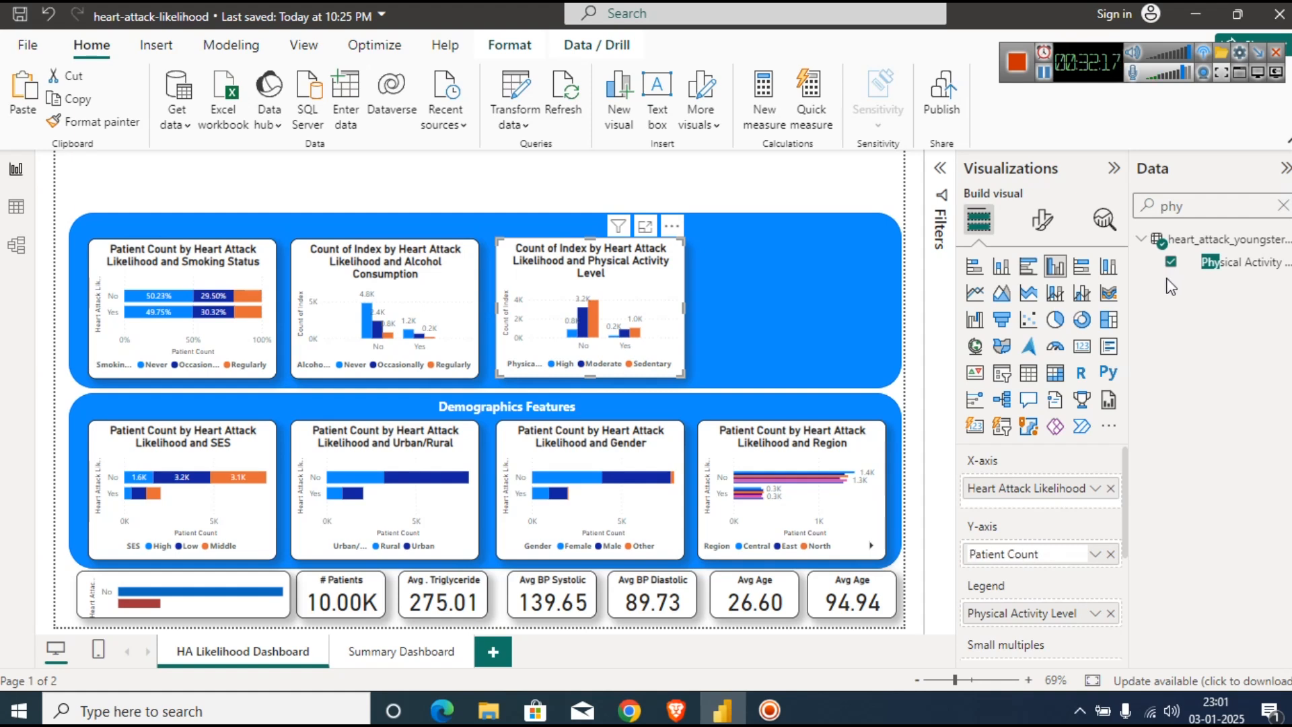
key(Return)
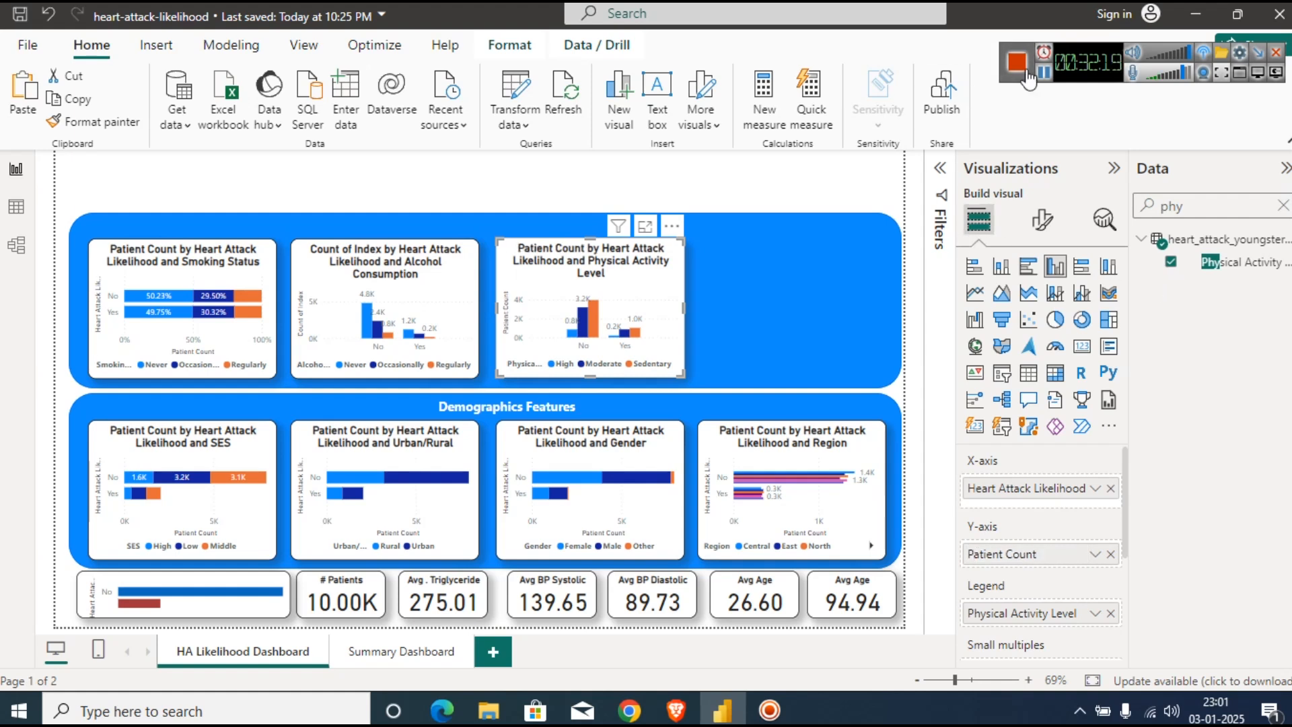
Duplicate the Physical Activity Level chart into the row's fourth slot and replace the copy's legend field with Screen Time (hrs/day).
key(ctrl+v)
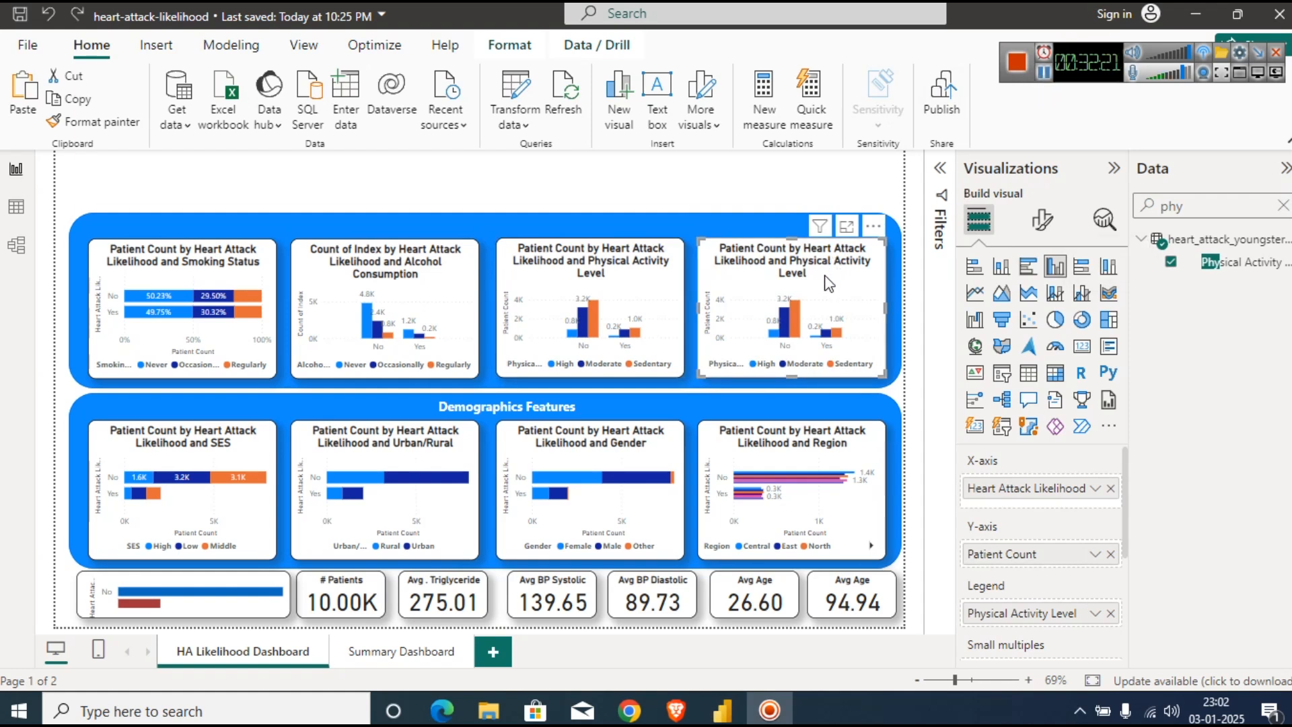
click(1171, 263)
double_click(1207, 209)
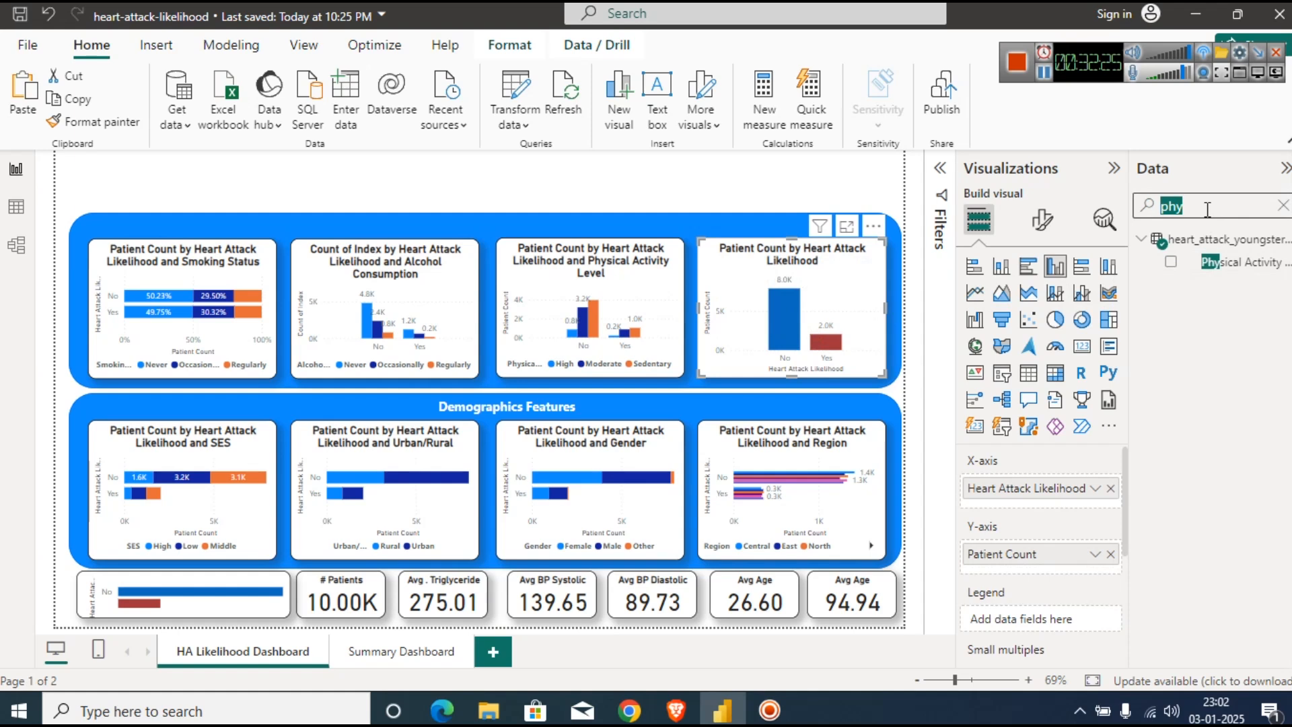
text(scree)
drag(1223, 281, 1047, 624)
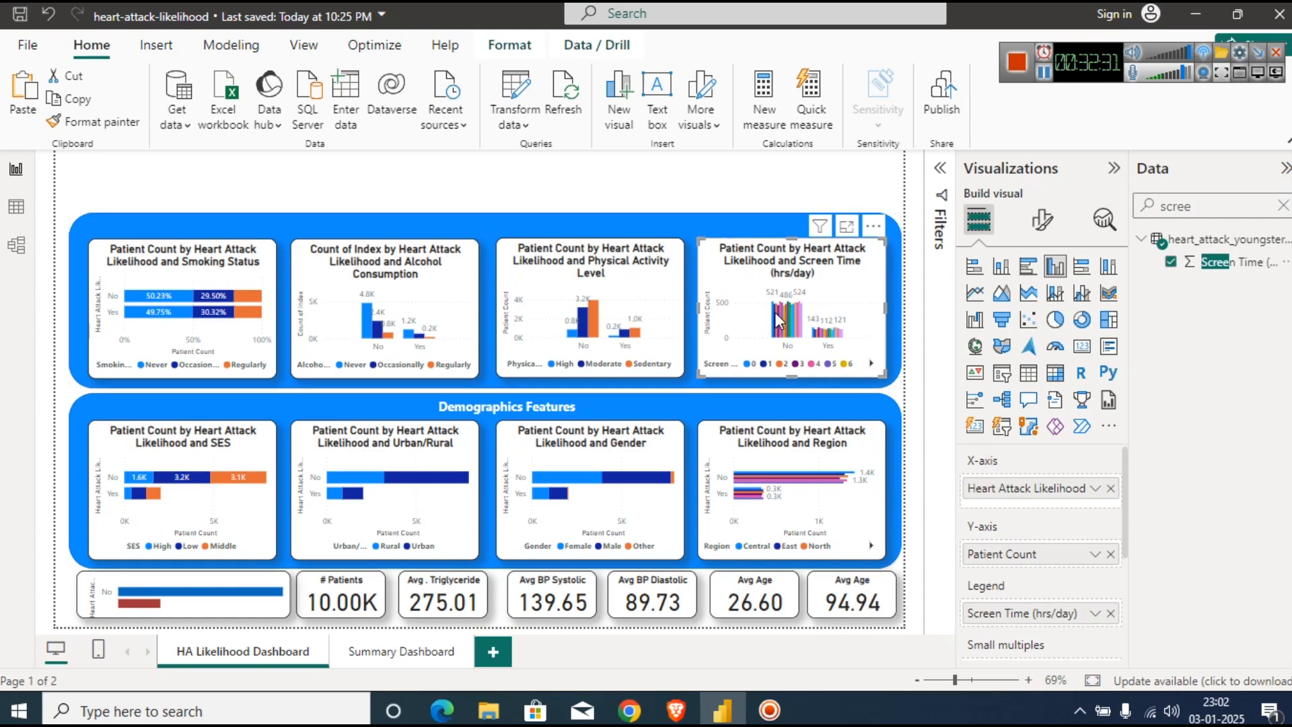
Inspect the Screen Time chart's column values, enlarging it in focus mode.
mouse_move(779, 323)
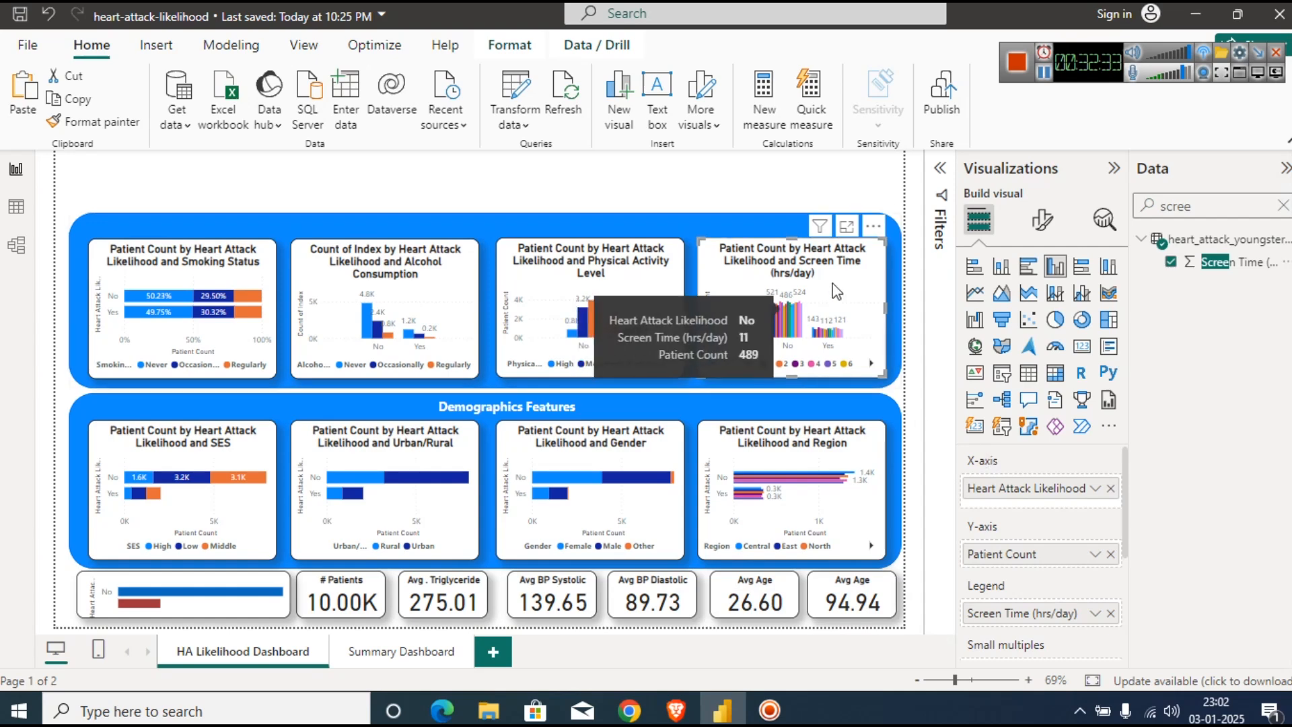
click(846, 229)
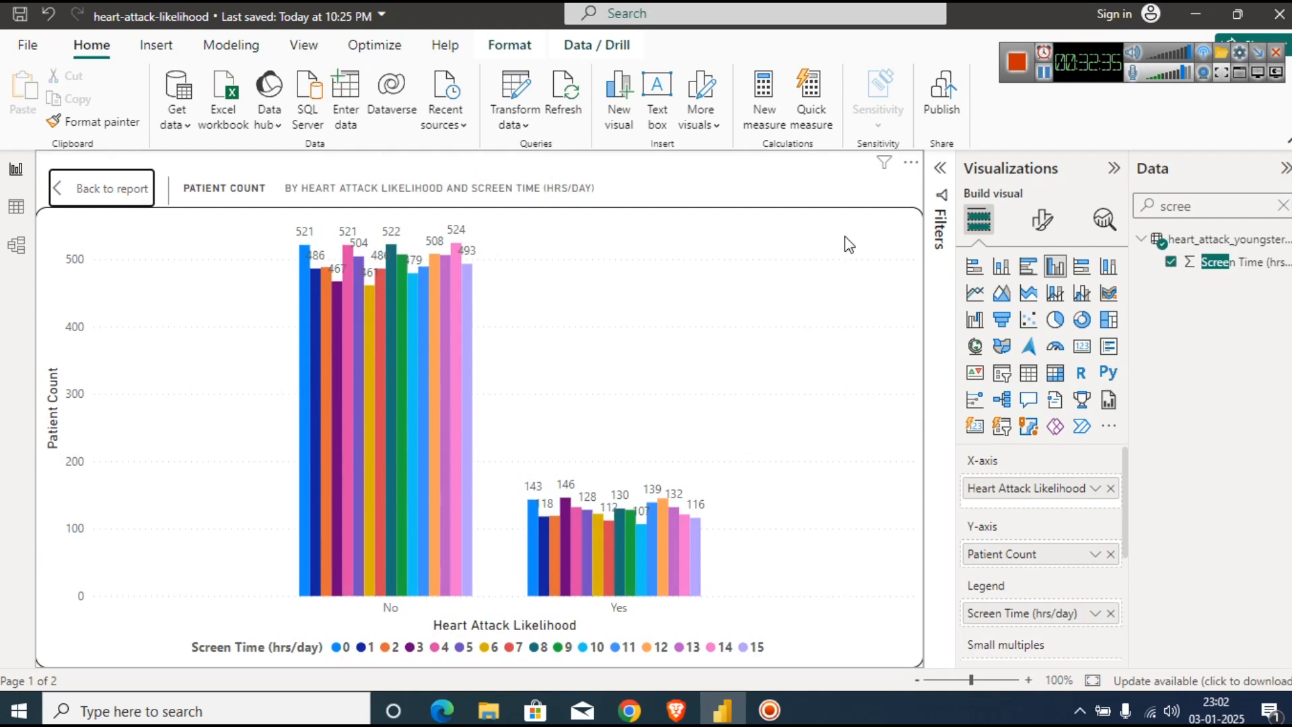
mouse_move(302, 286)
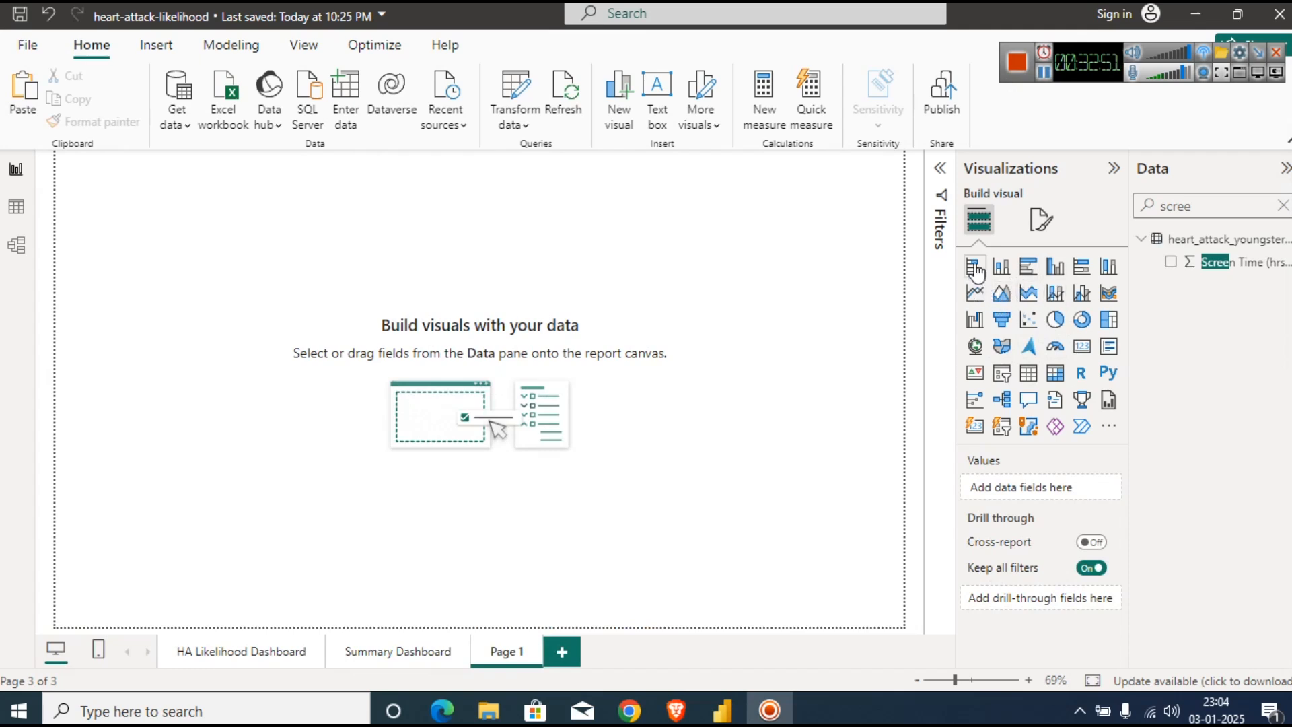
Insert a stacked column chart on the blank Page 1, then widen it and move it toward the middle of the canvas.
click(1000, 271)
click(1000, 271)
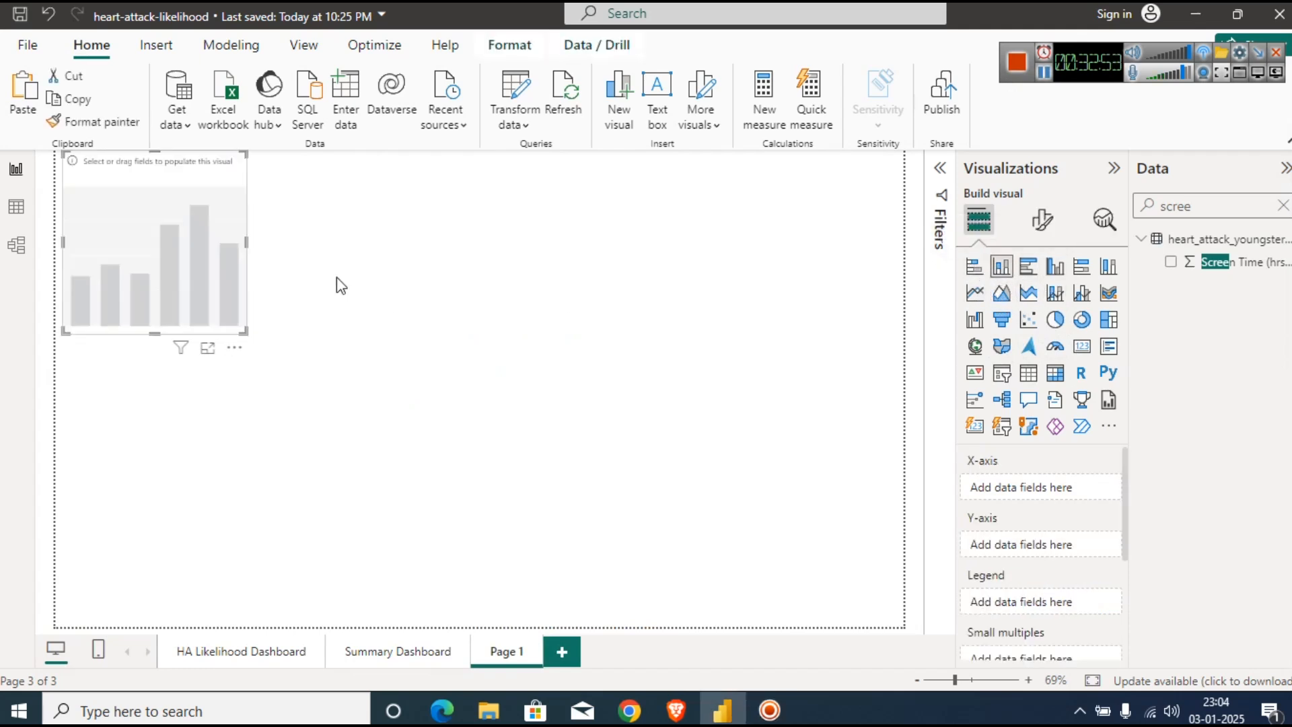
drag(200, 260, 577, 305)
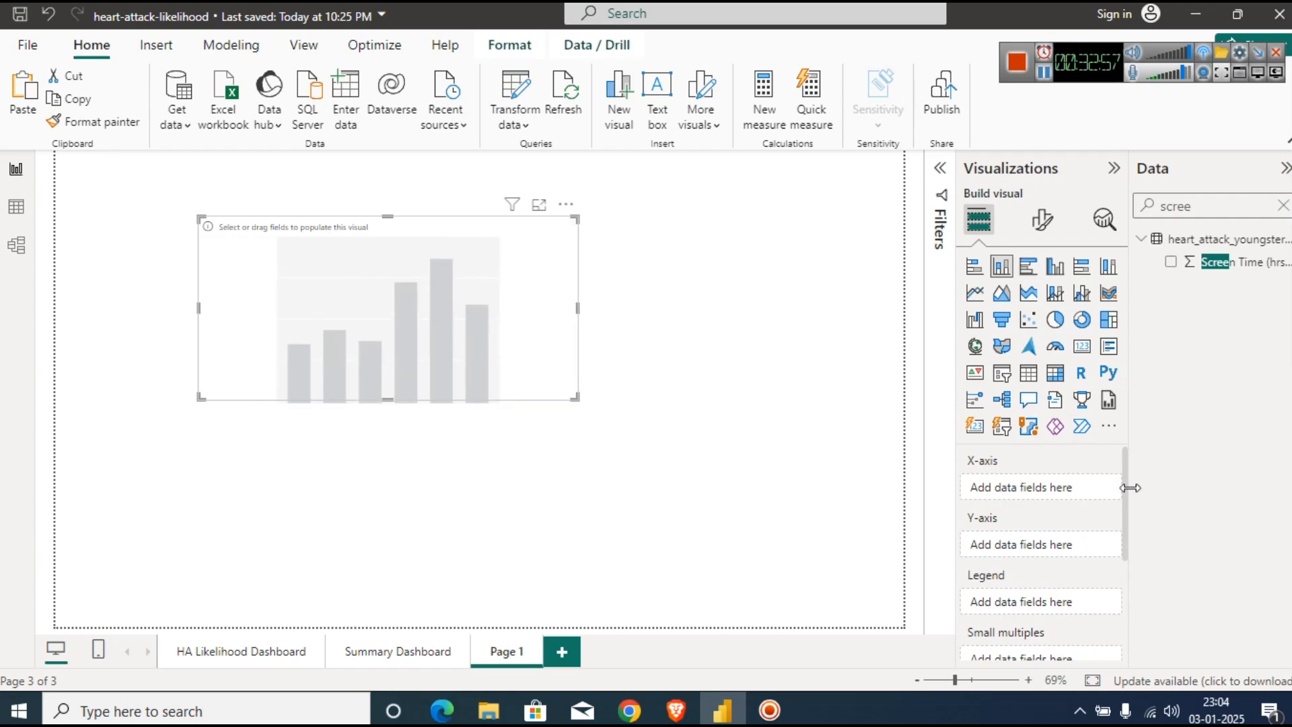
Assign Screen Time (hrs/day) to the new chart's Y-axis and Index to its X-axis.
drag(1231, 262, 1063, 538)
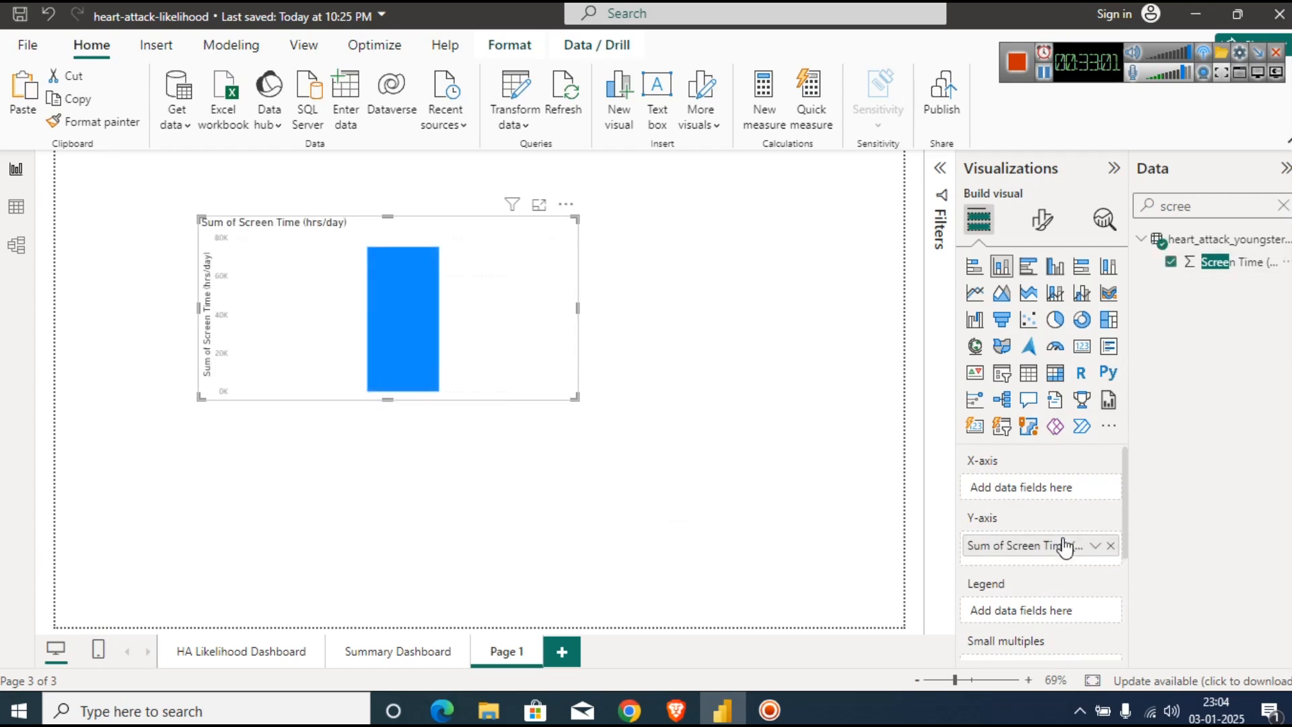
click(1283, 209)
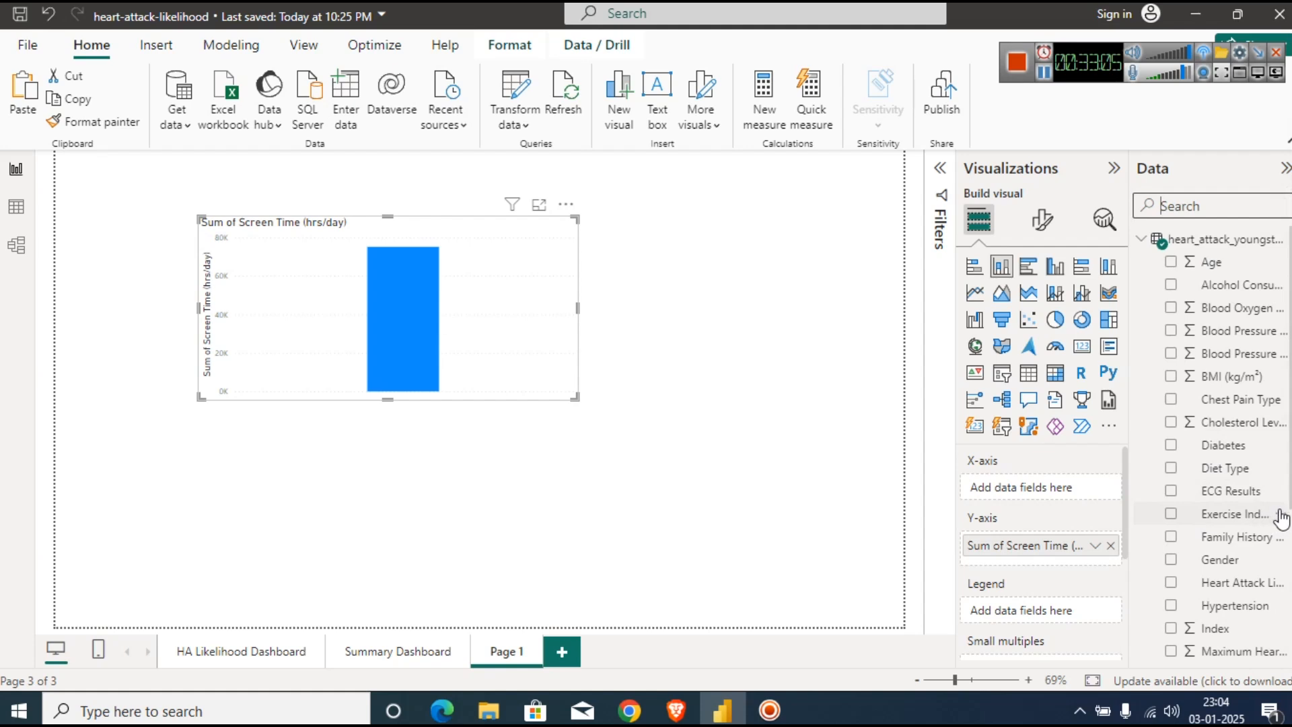
scroll(1289, 506, down, 5)
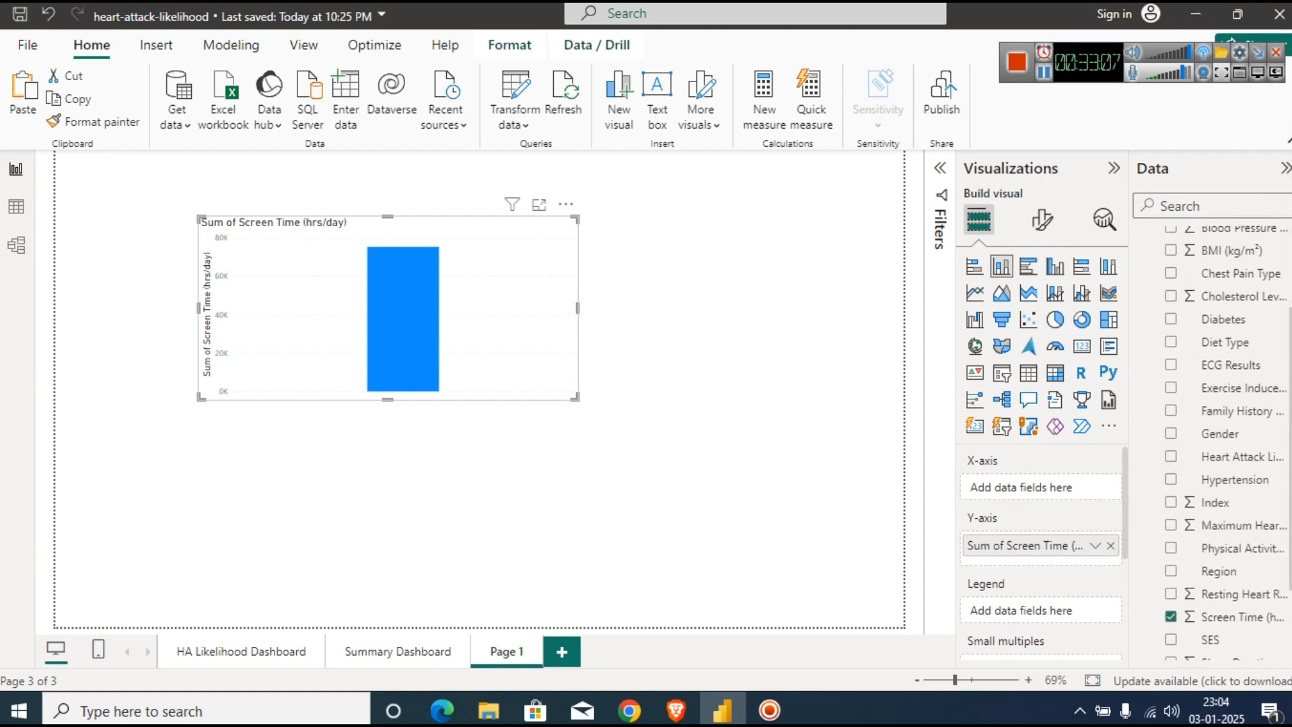
drag(1215, 479, 1056, 506)
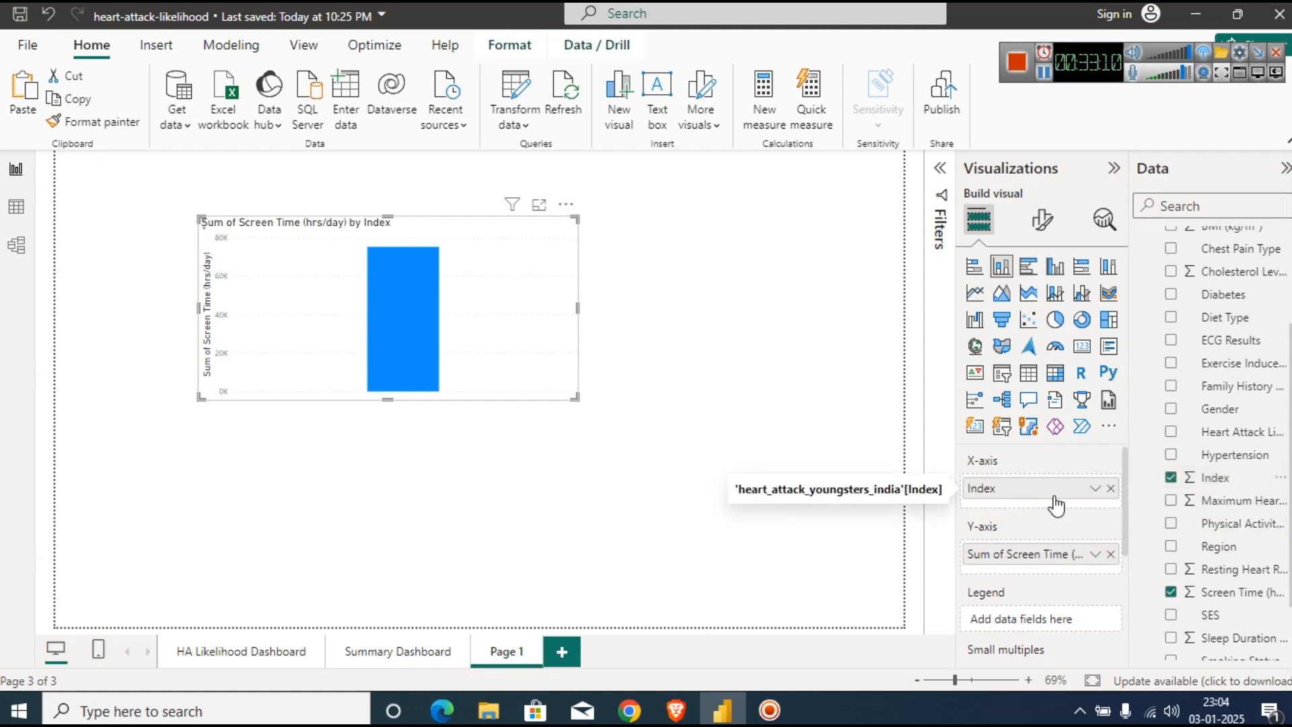
Swap the chart's fields so Screen Time (hrs/day) is on the X-axis and Index on the Y-axis.
click(1094, 489)
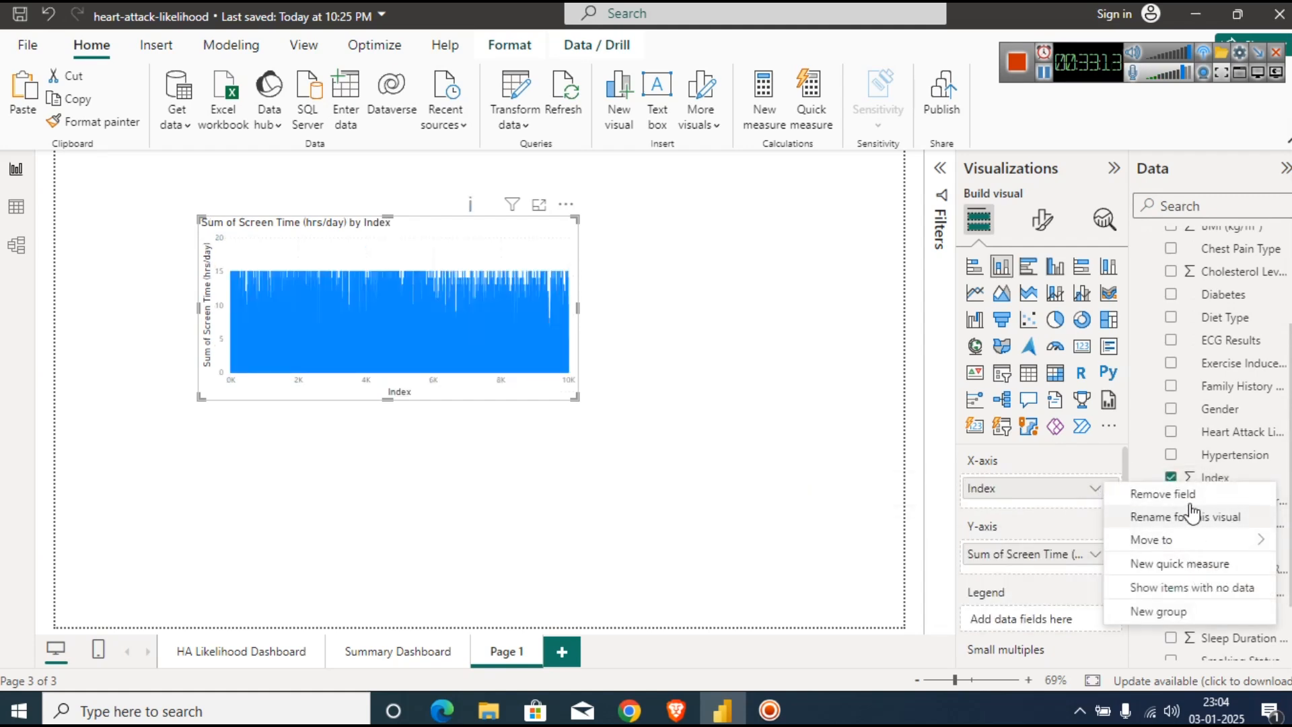
mouse_move(1189, 538)
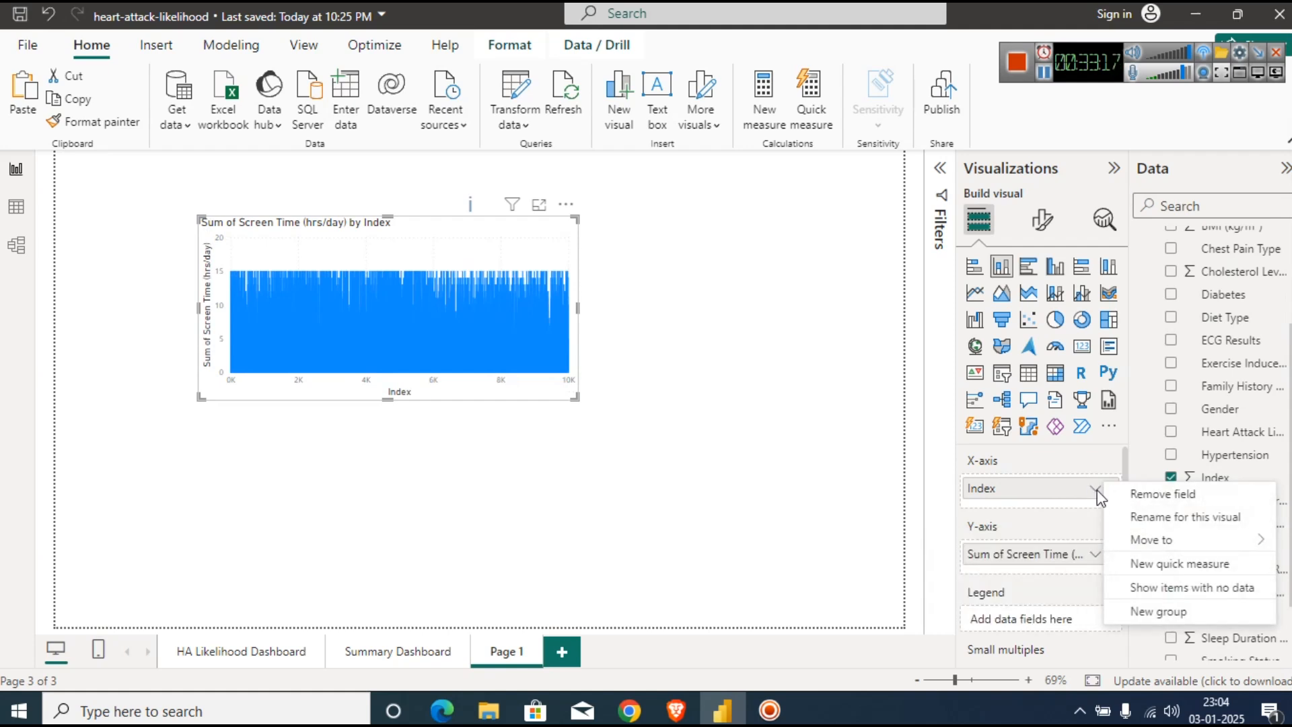
click(1011, 555)
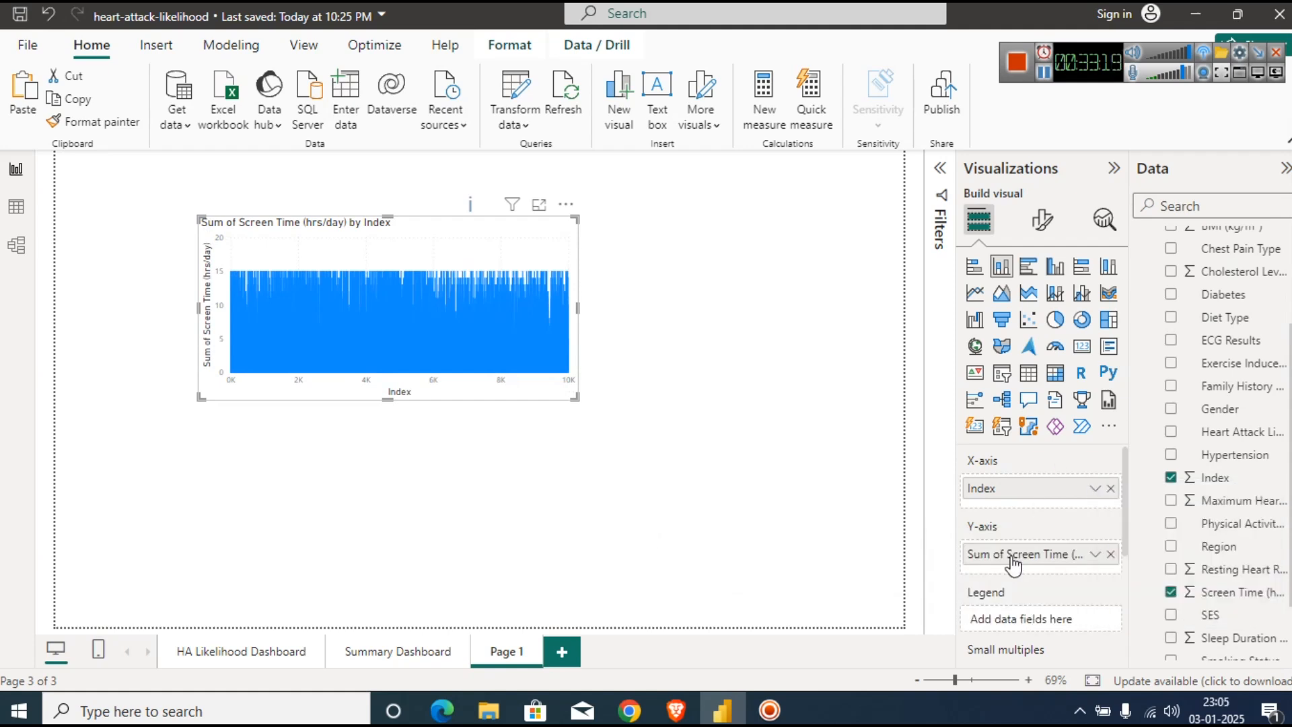
mouse_move(1010, 555)
mouse_down()
mouse_move(1019, 494)
mouse_move(1022, 508)
mouse_move(1009, 491)
mouse_move(1017, 579)
mouse_up()
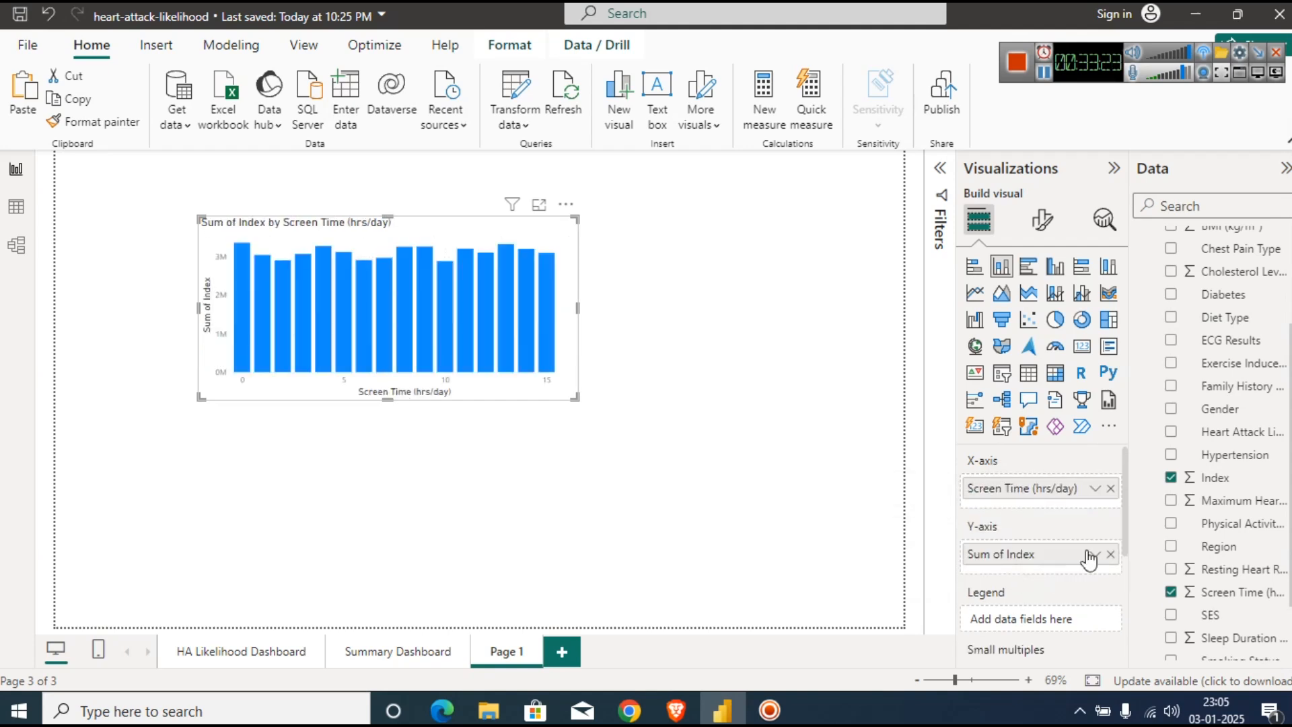
Summarize the Y-axis Index field by Count (Distinct) and widen the Screen Time chart.
click(1095, 553)
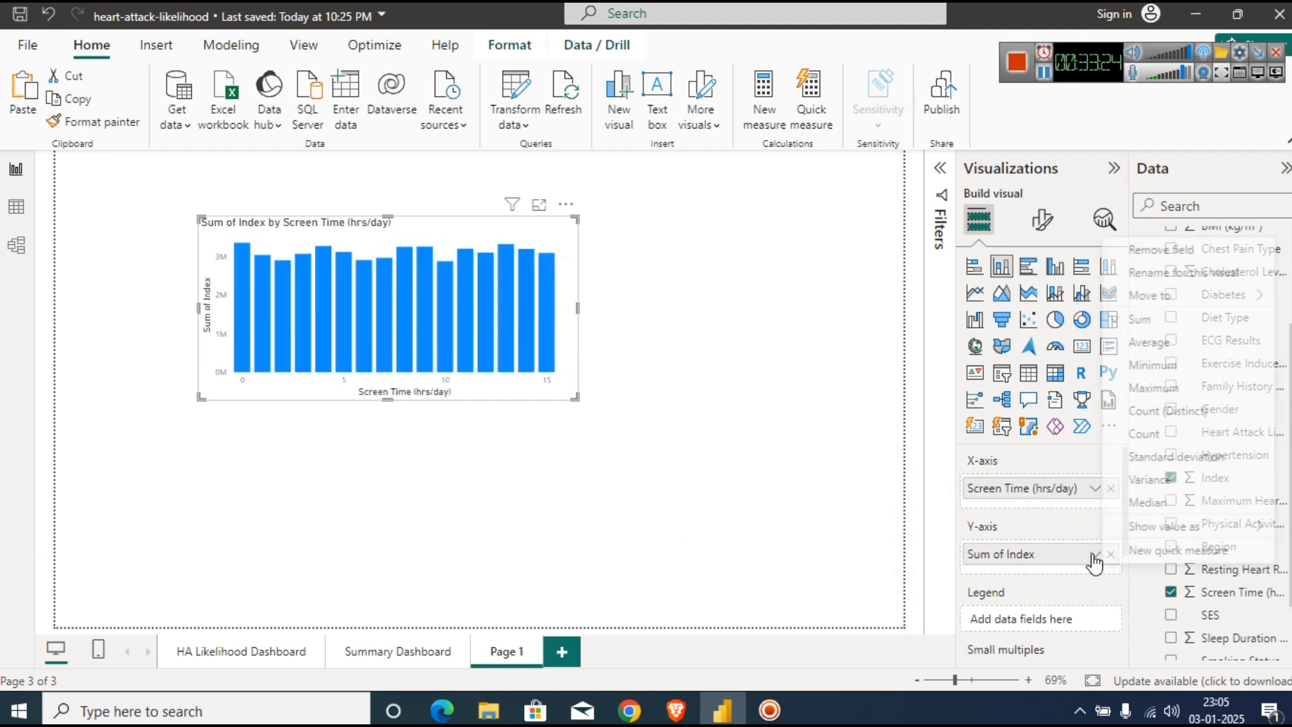
click(1186, 411)
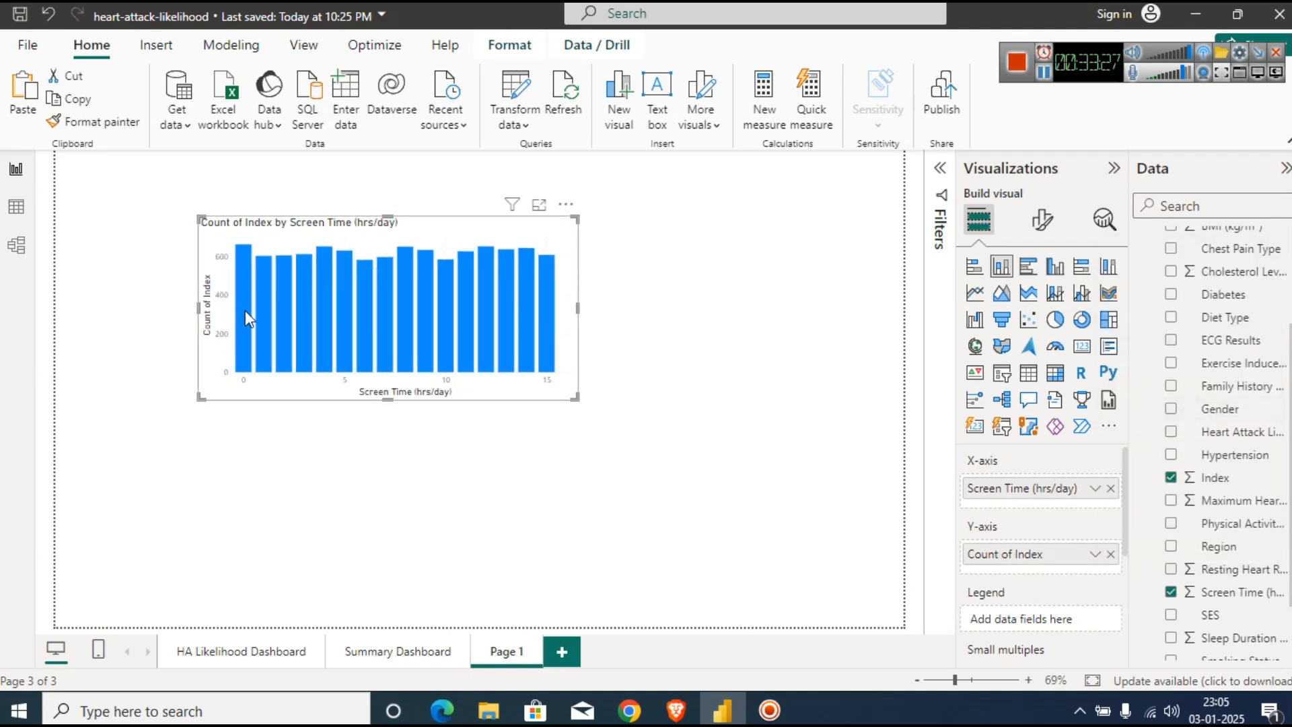
mouse_move(237, 285)
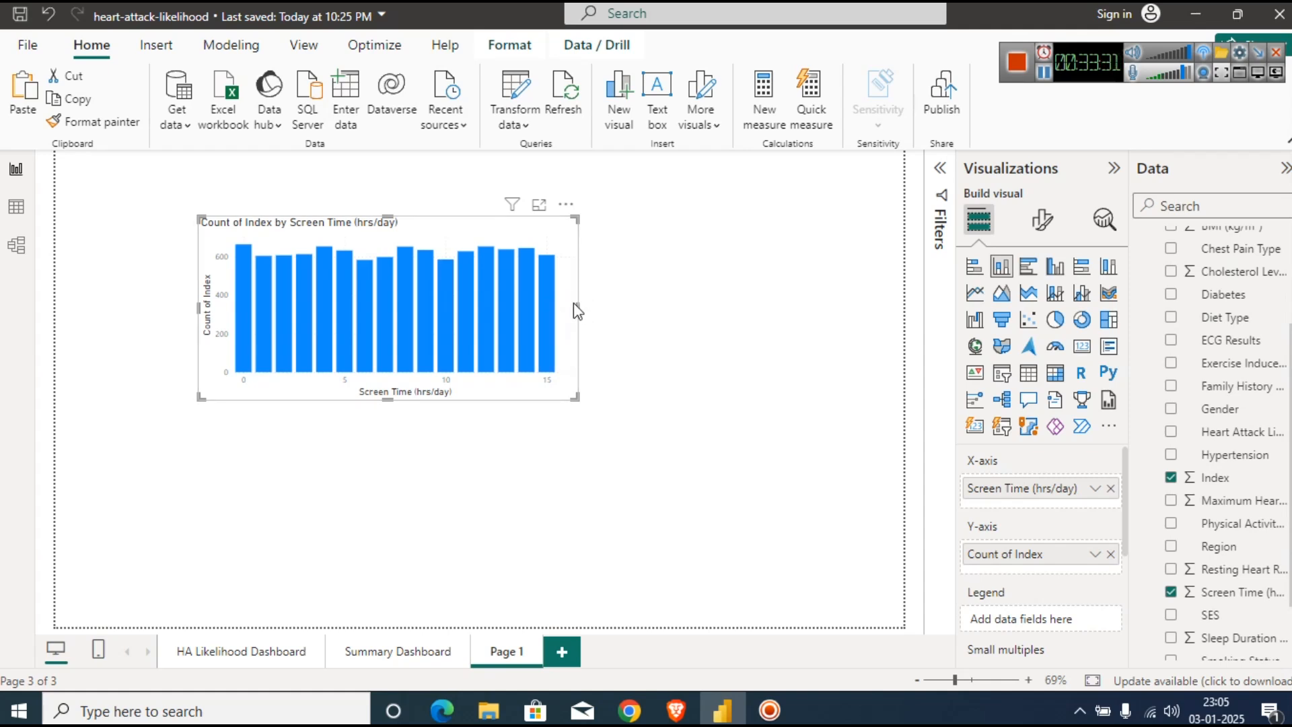
drag(577, 303, 705, 324)
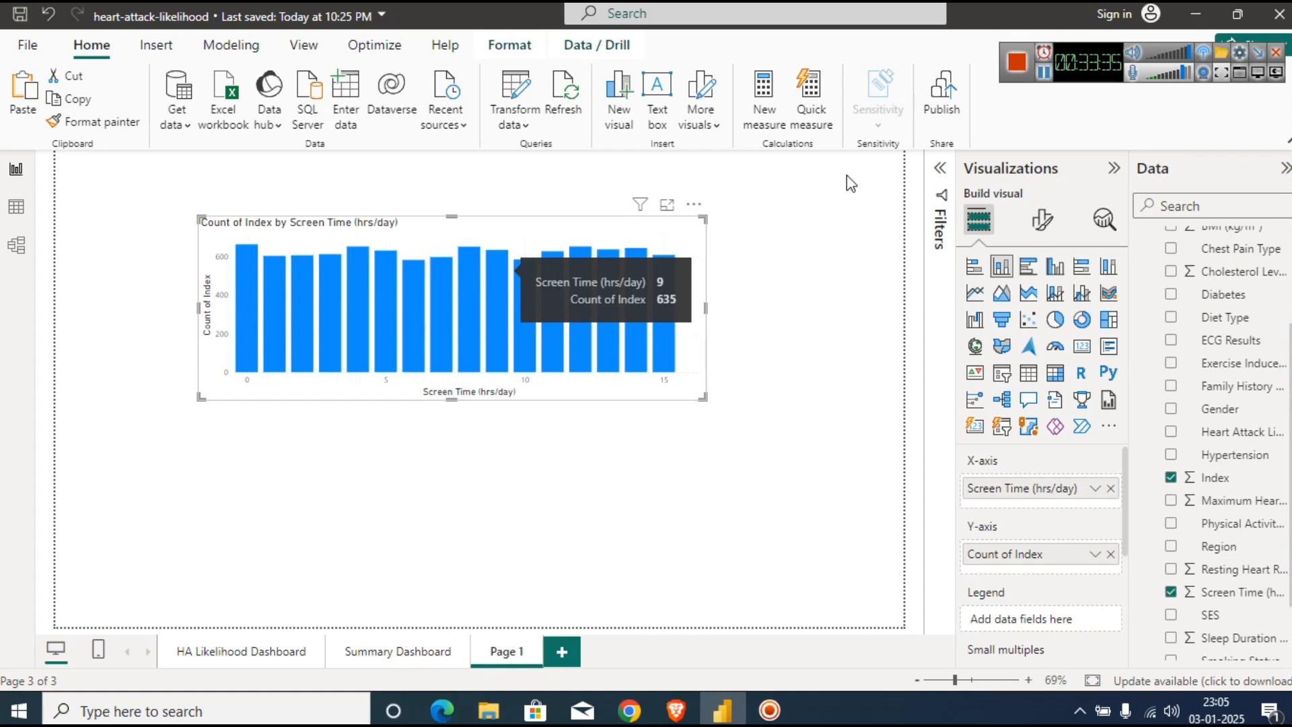
click(1044, 72)
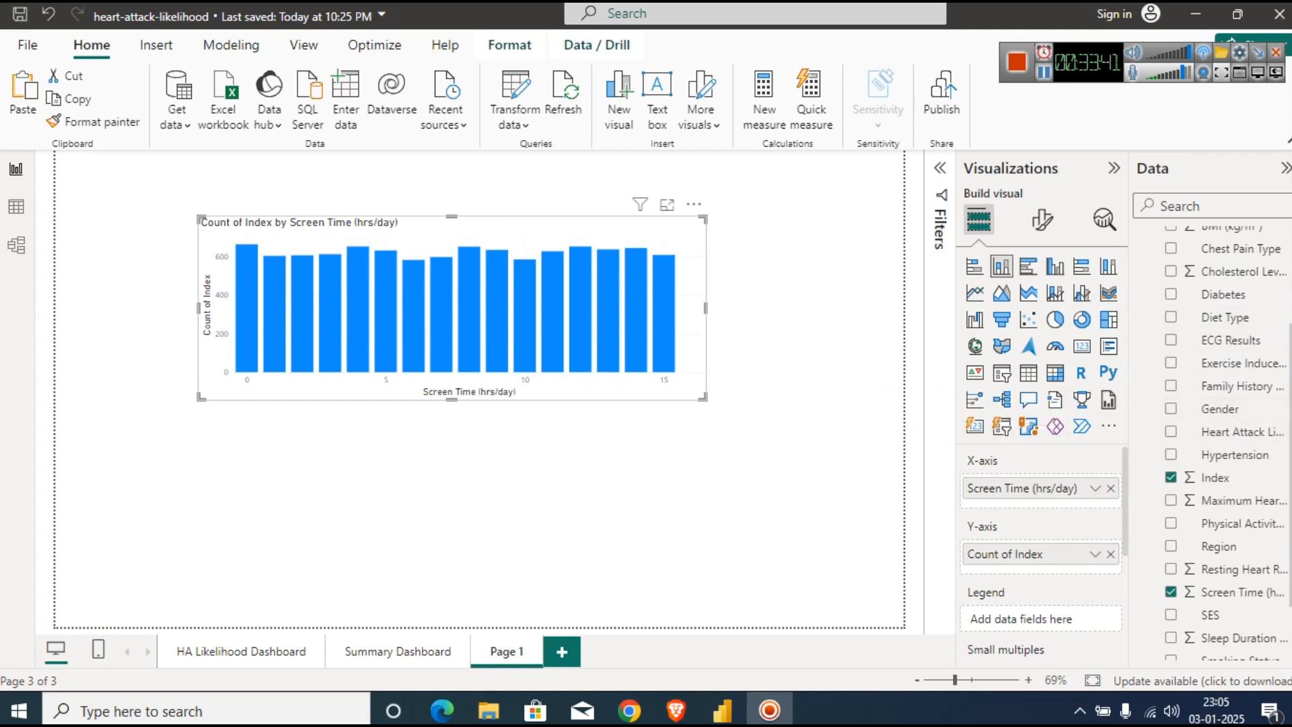
Add Heart Attack Likelihood as the chart's legend and convert the visual to a 100% stacked column chart.
drag(1251, 434, 1053, 627)
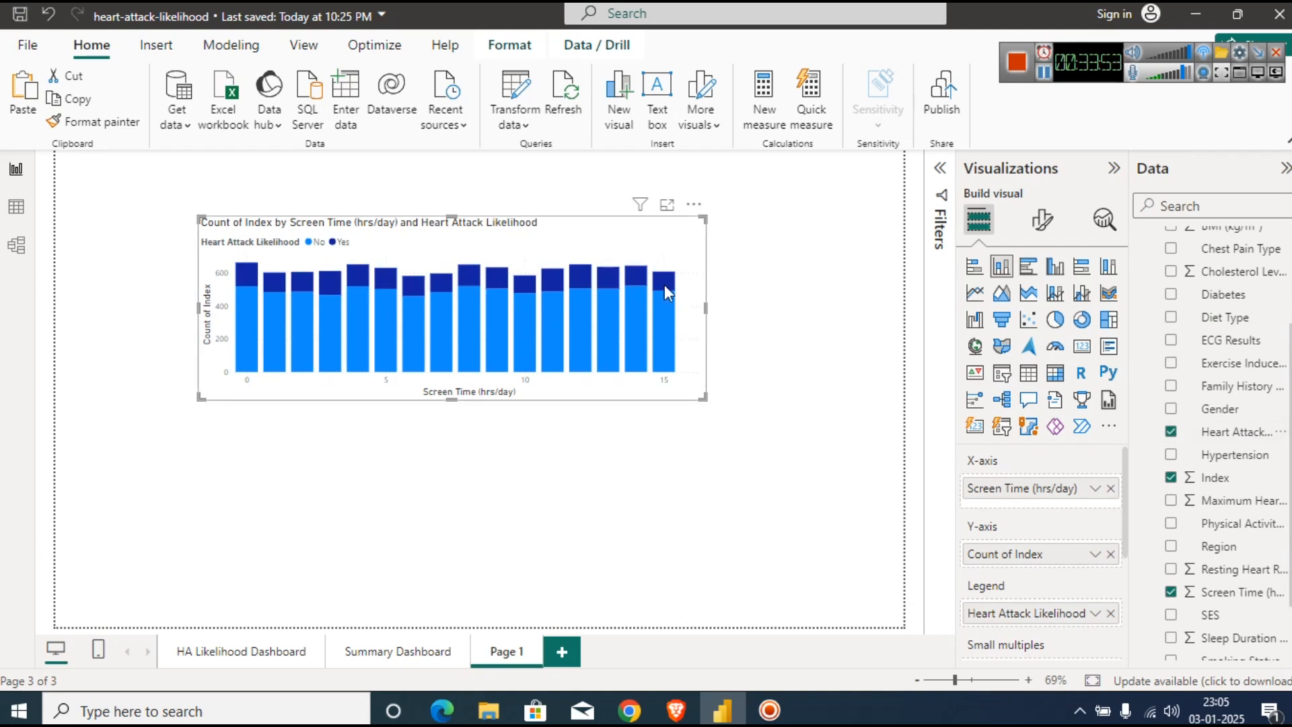
mouse_move(665, 289)
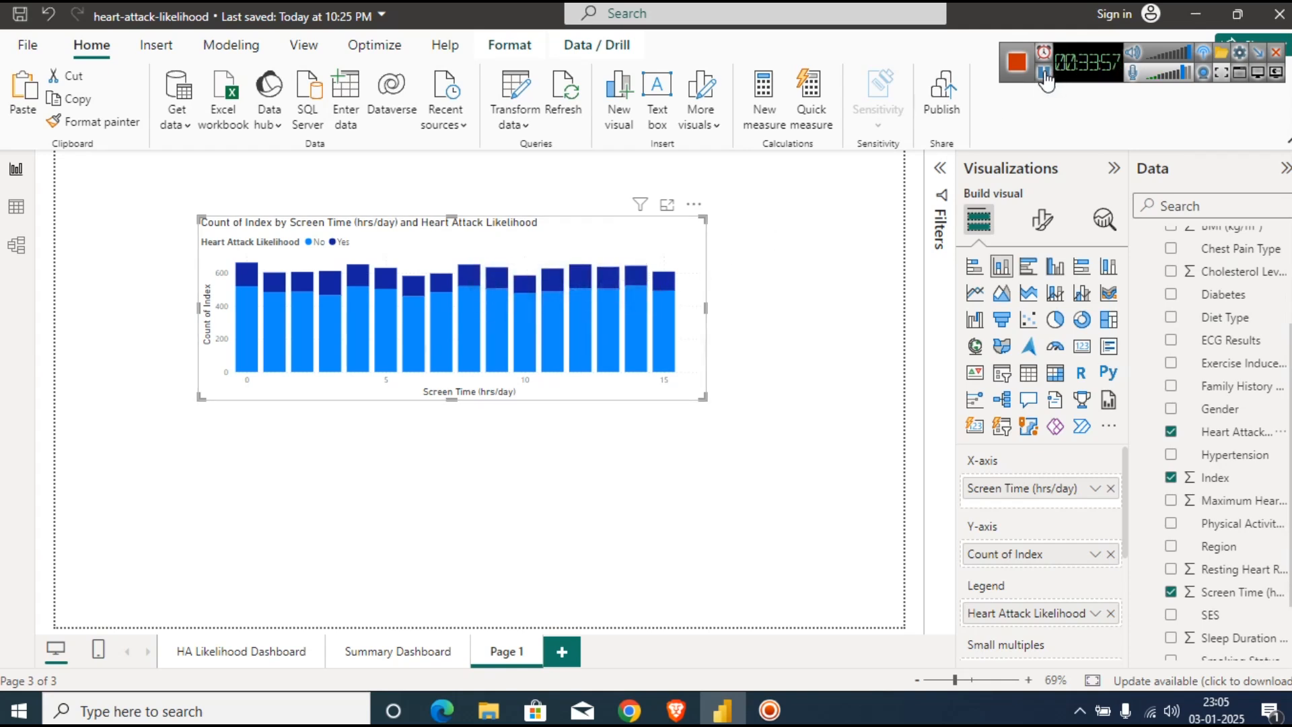
click(1108, 267)
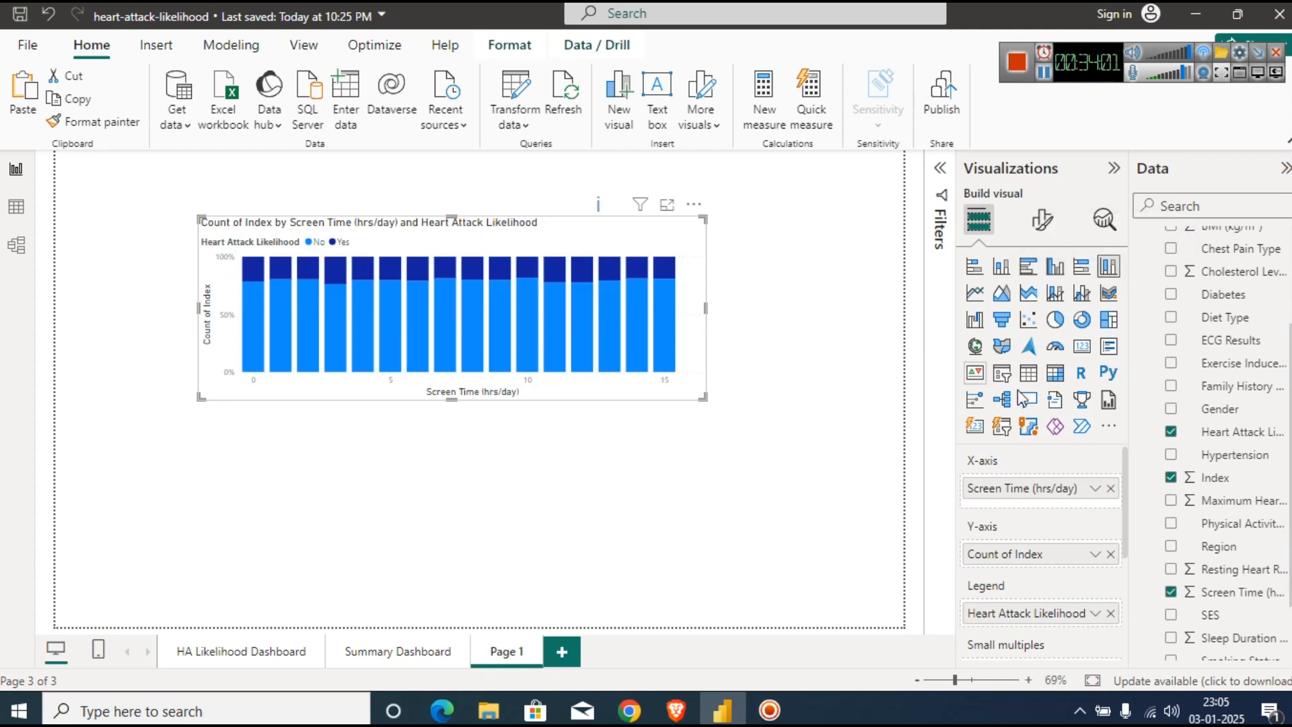
Turn on data labels for the Screen Time chart and set their position to Inside end.
click(1041, 219)
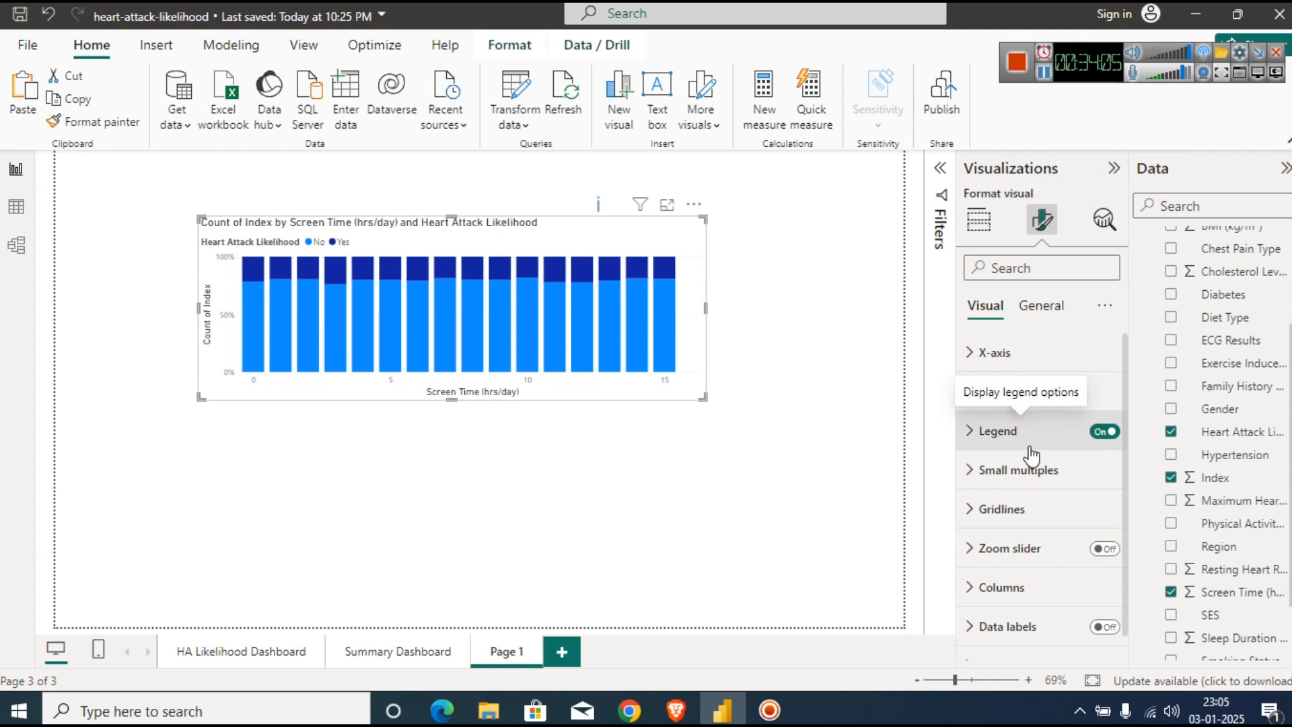
click(1105, 626)
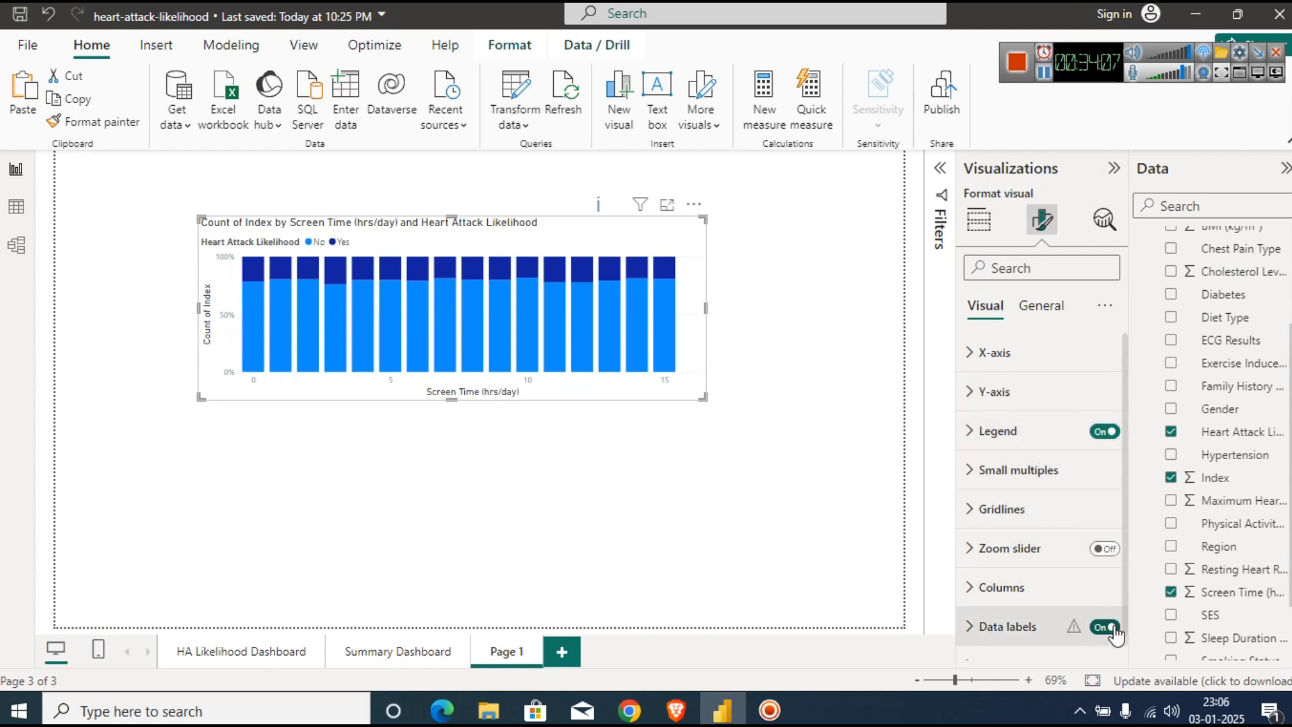
scroll(1016, 616, down, 1)
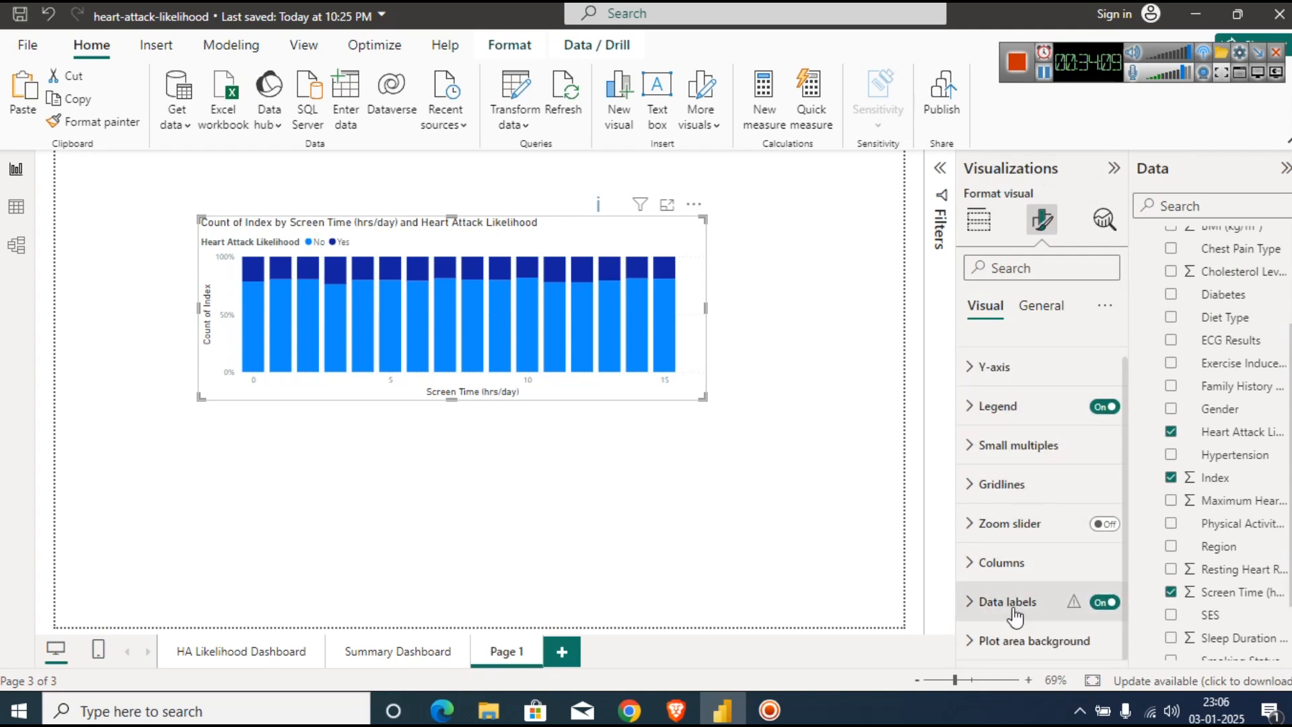
click(1013, 609)
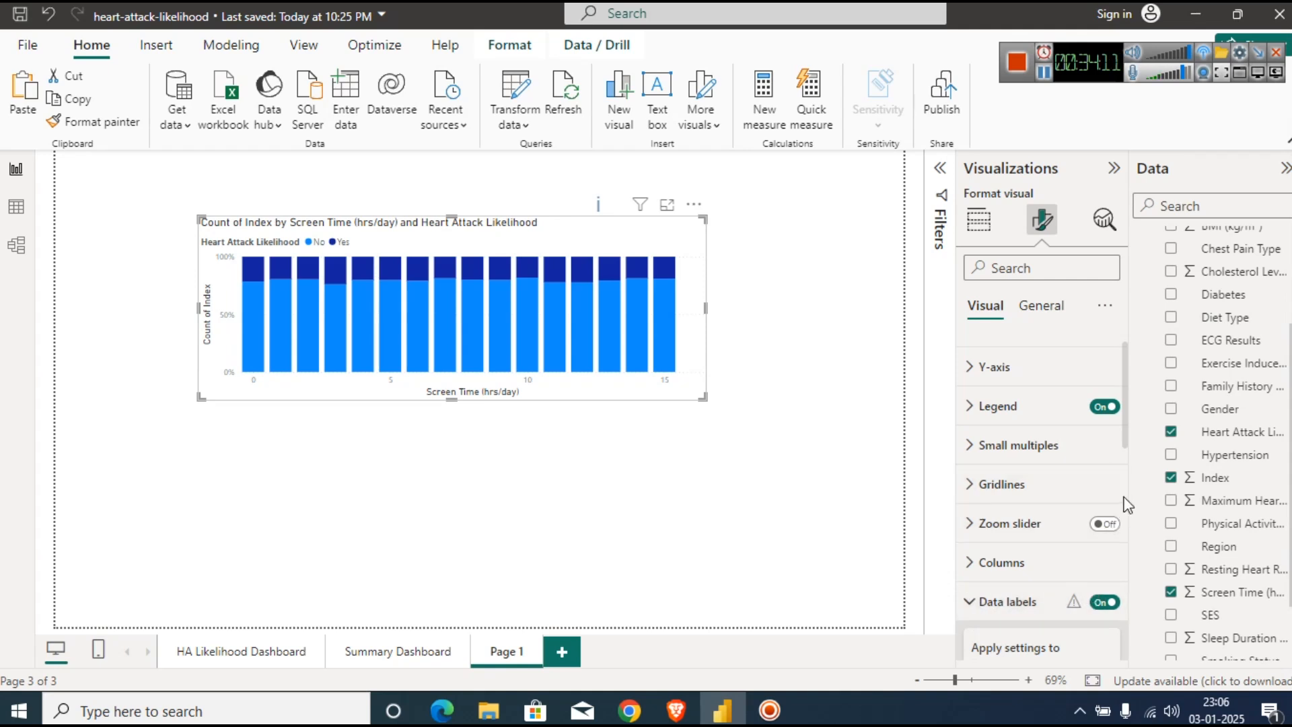
scroll(1128, 504, down, 5)
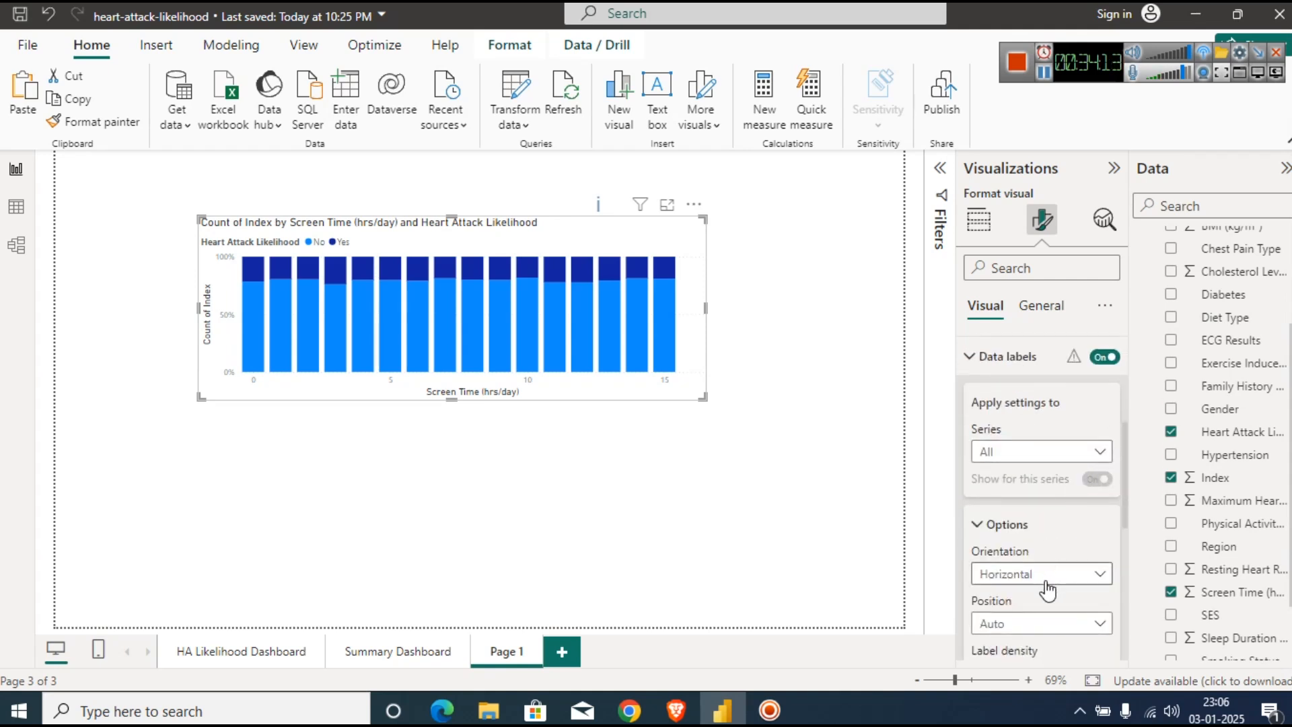
click(1027, 623)
click(1023, 581)
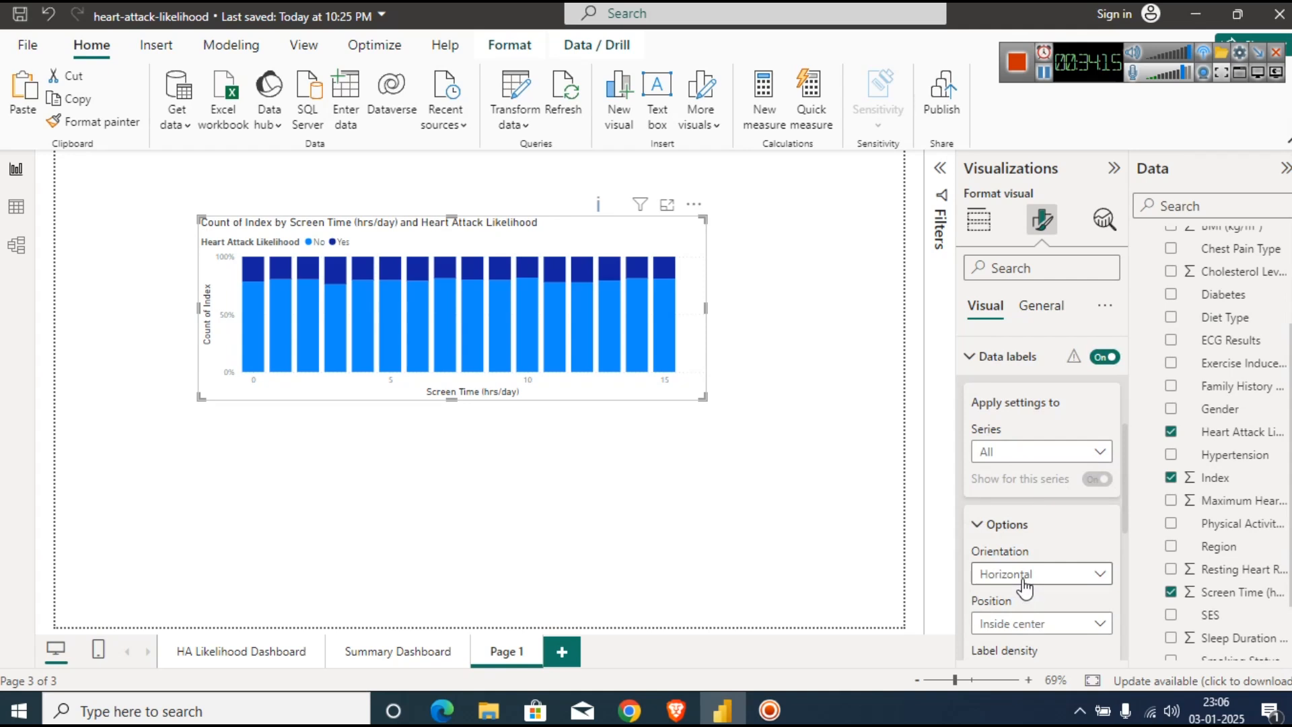
click(1043, 72)
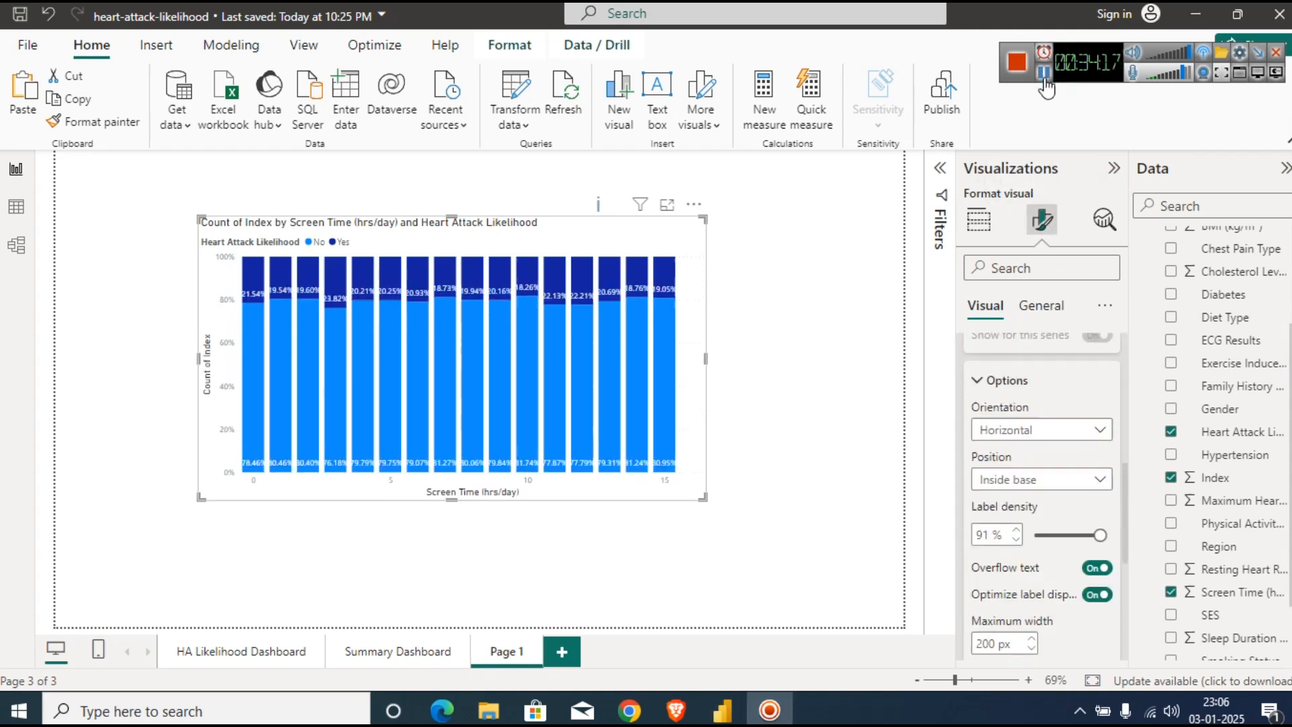
click(1060, 480)
click(1024, 526)
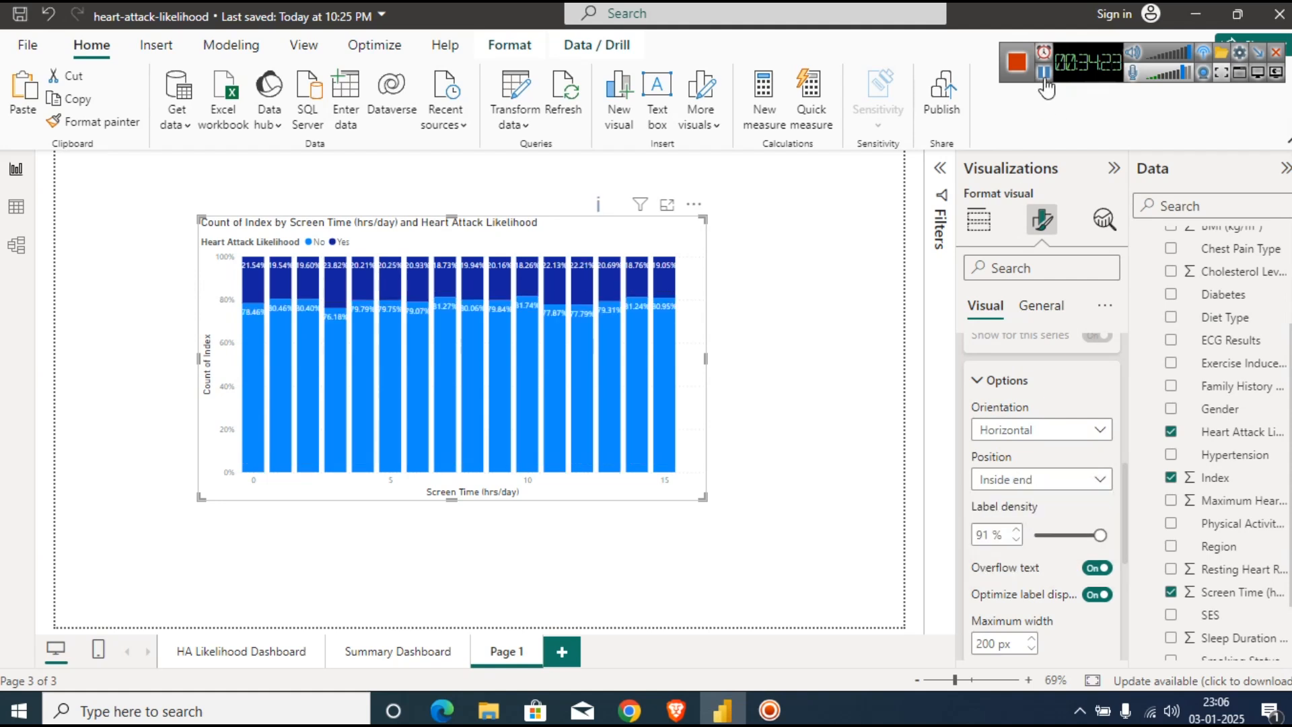
click(1043, 72)
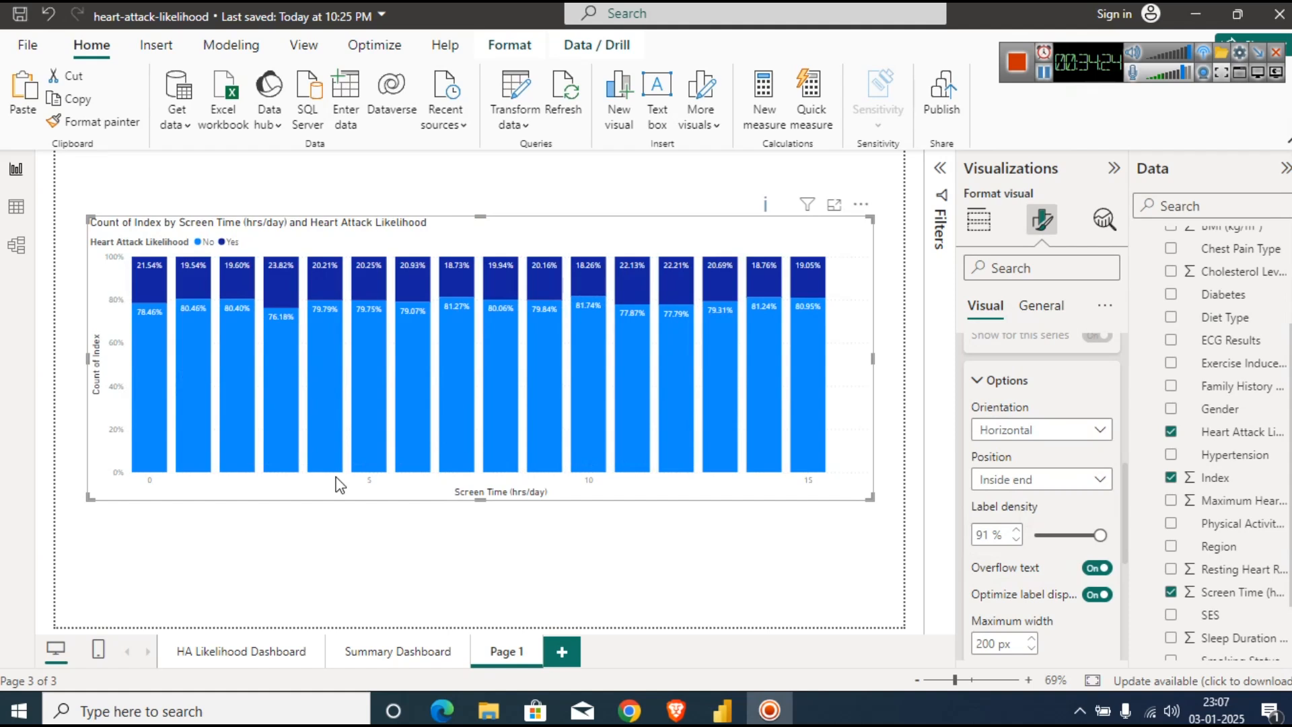
Shrink the Screen Time chart in width and height so it occupies only the page's lower-right area.
mouse_move(273, 381)
drag(88, 358, 528, 377)
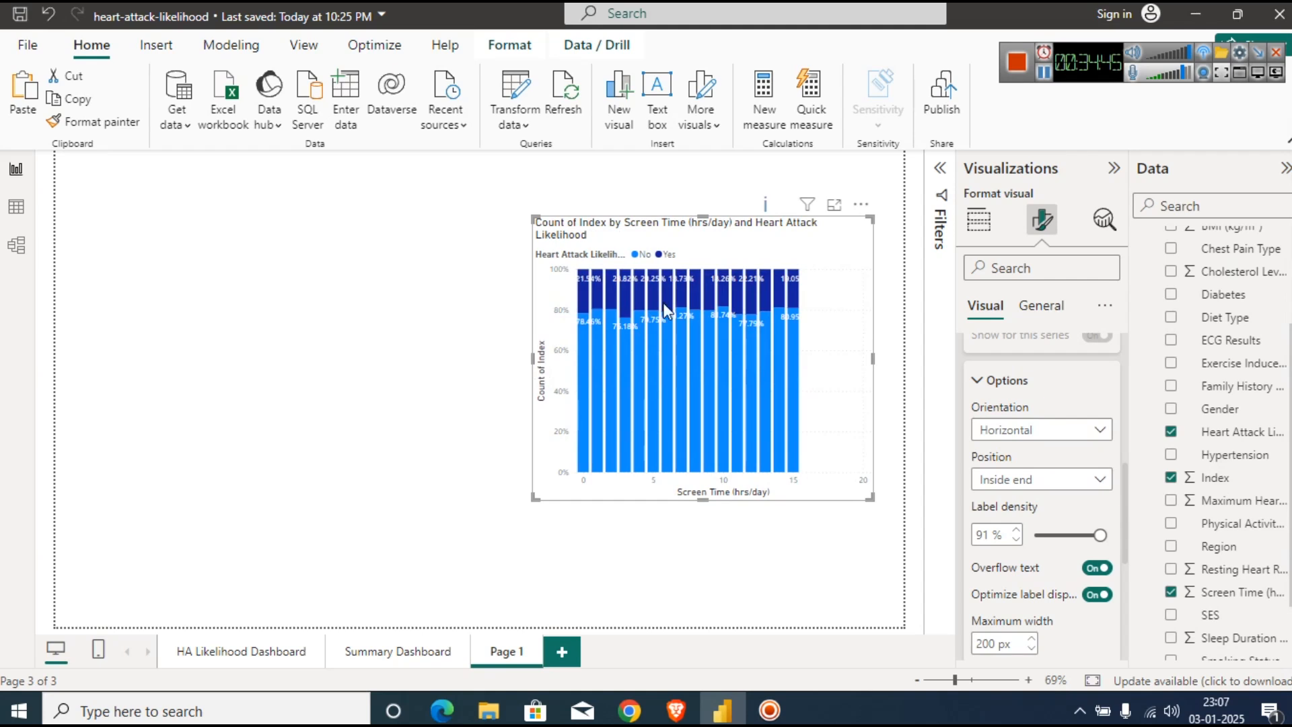
drag(702, 217, 699, 321)
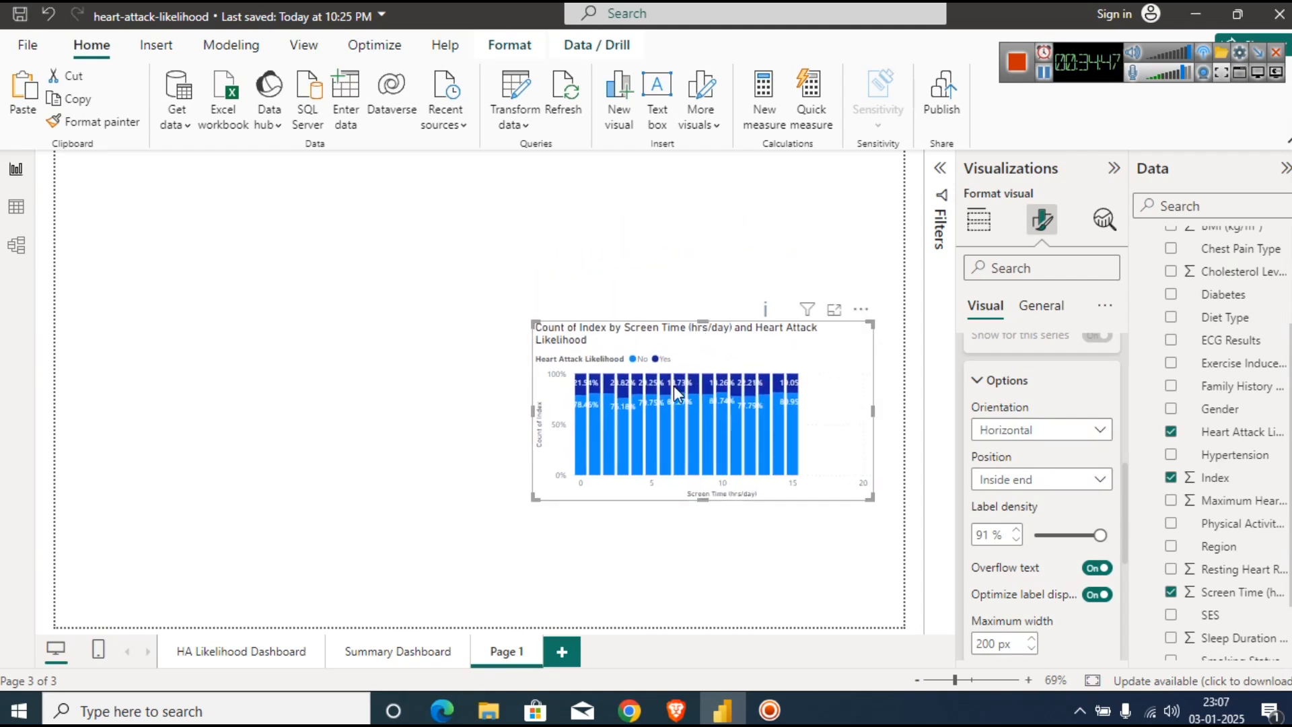
On the HA Likelihood Dashboard page, enlarge the Screen Time chart in focus mode, convert it to a 100% stacked column chart, and return to the report.
click(261, 661)
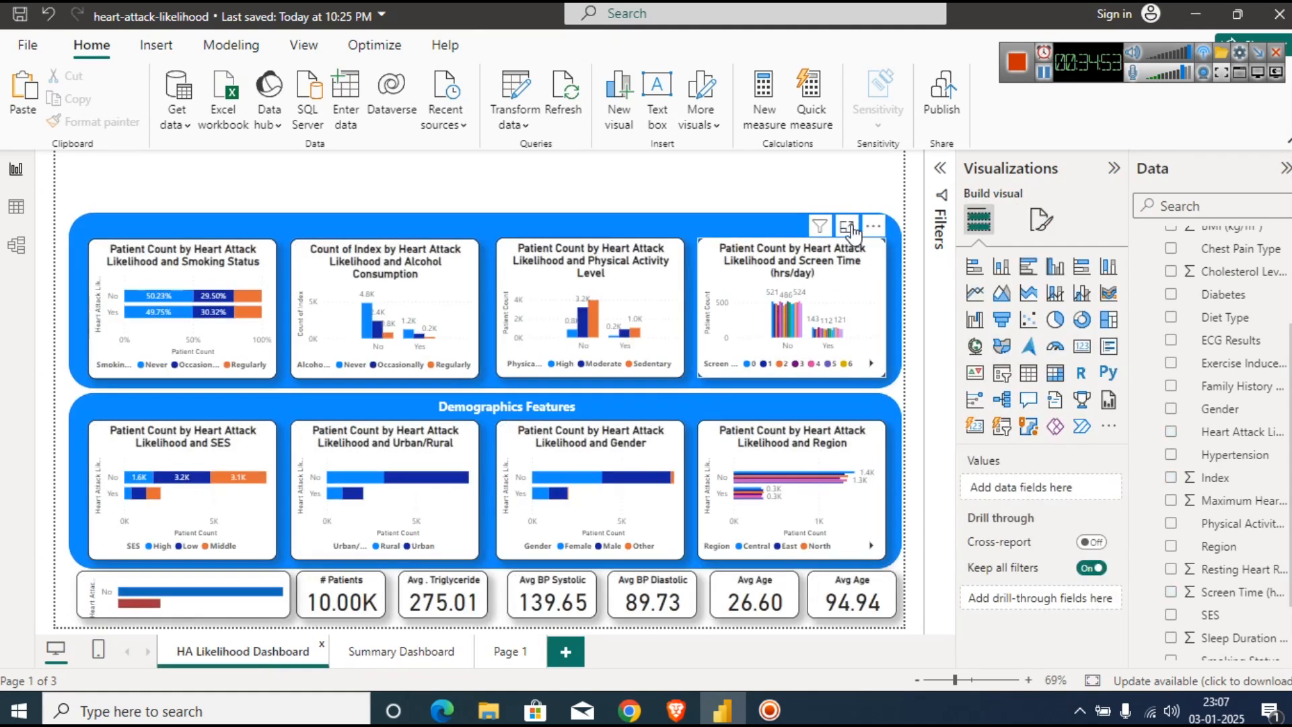
click(846, 226)
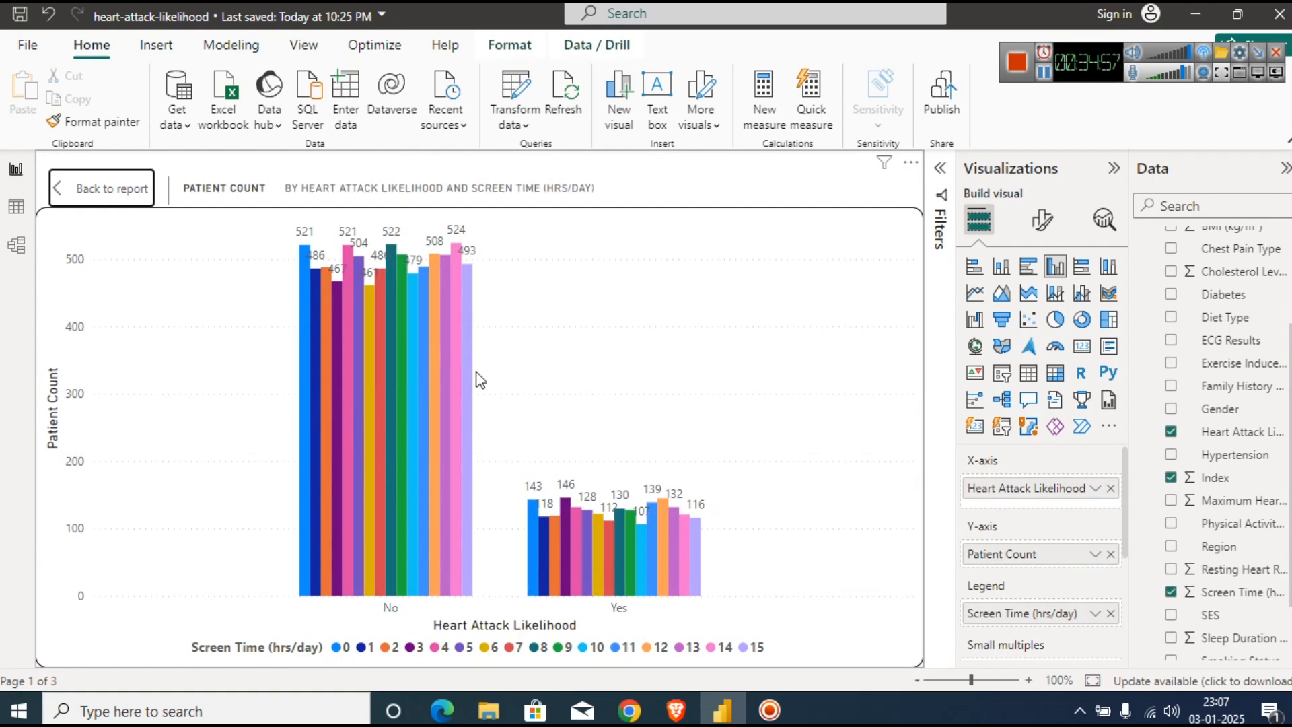
click(1047, 79)
click(1106, 268)
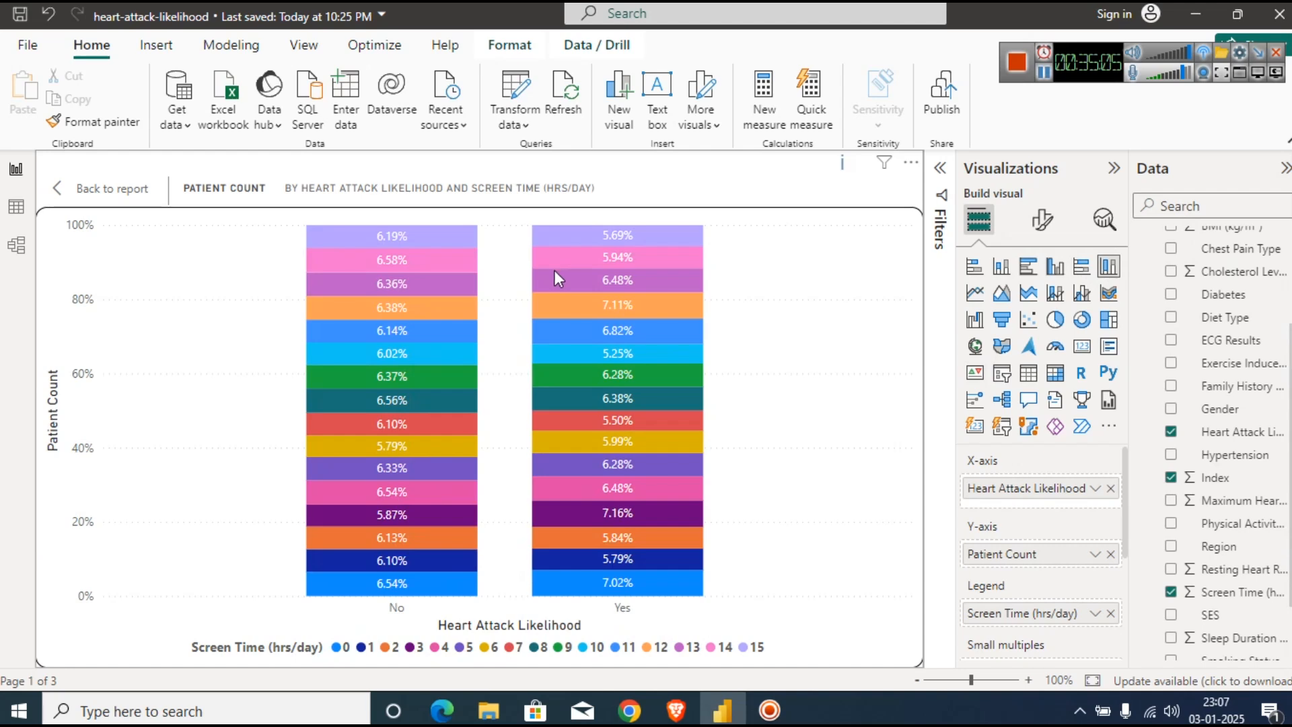
mouse_move(599, 256)
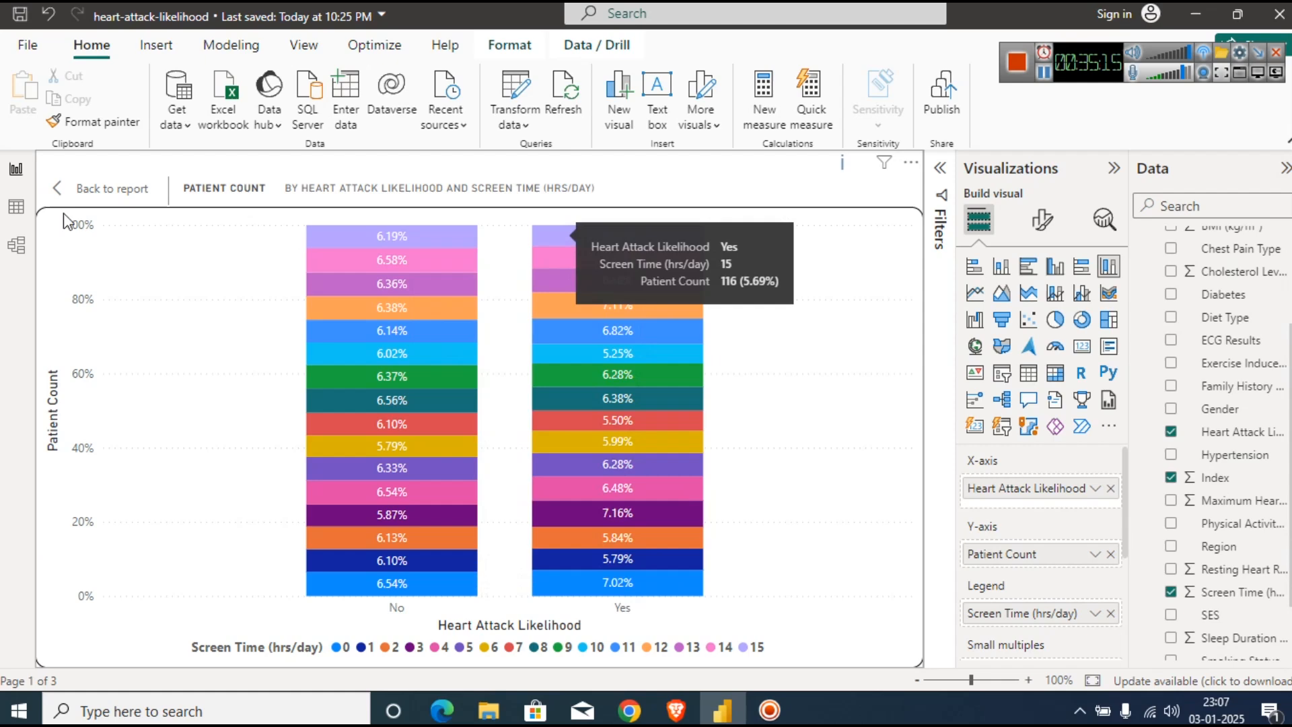
click(60, 189)
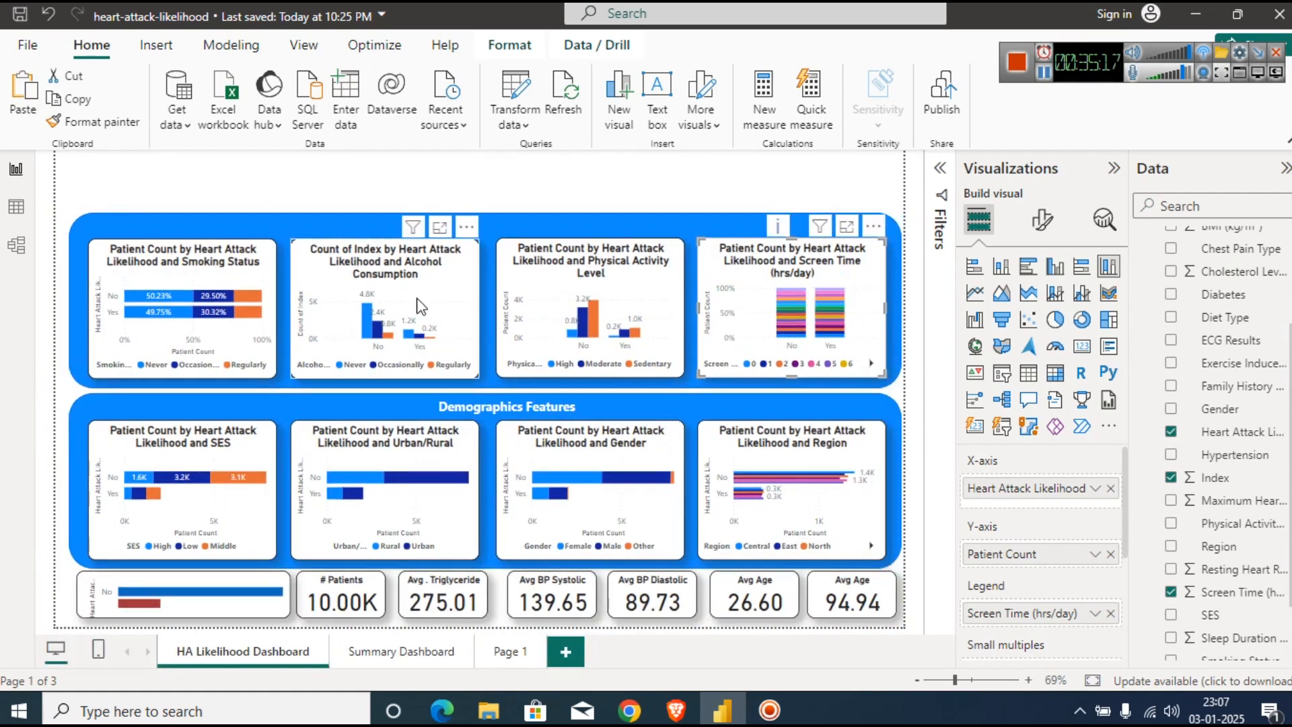
click(1043, 76)
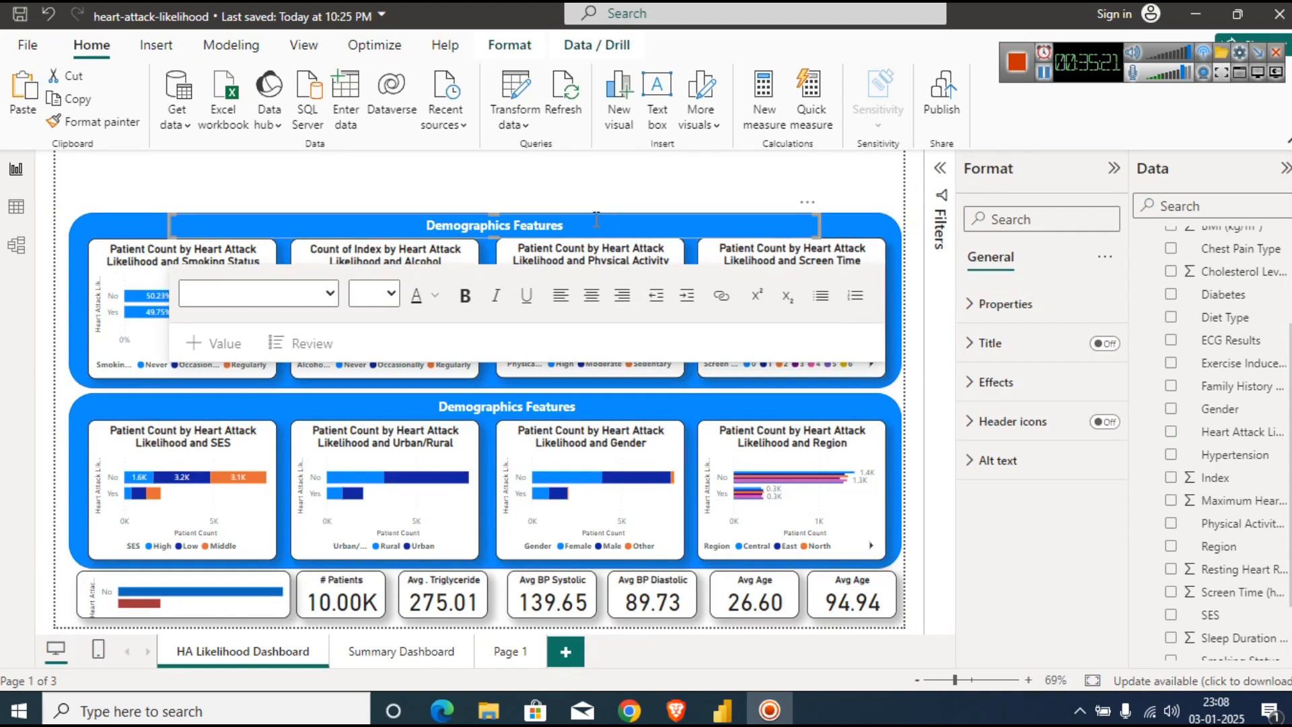
Change the heading of the upper chart band to "Lifestyle Features".
click(540, 224)
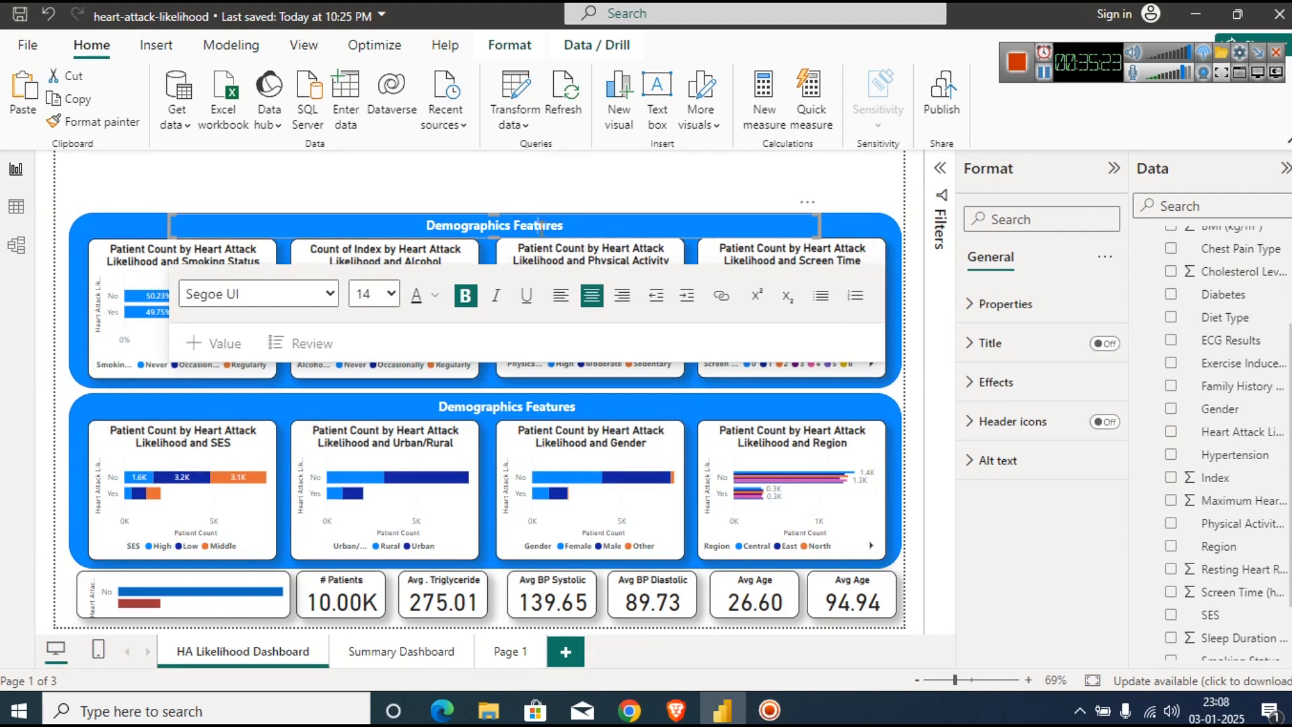
double_click(461, 229)
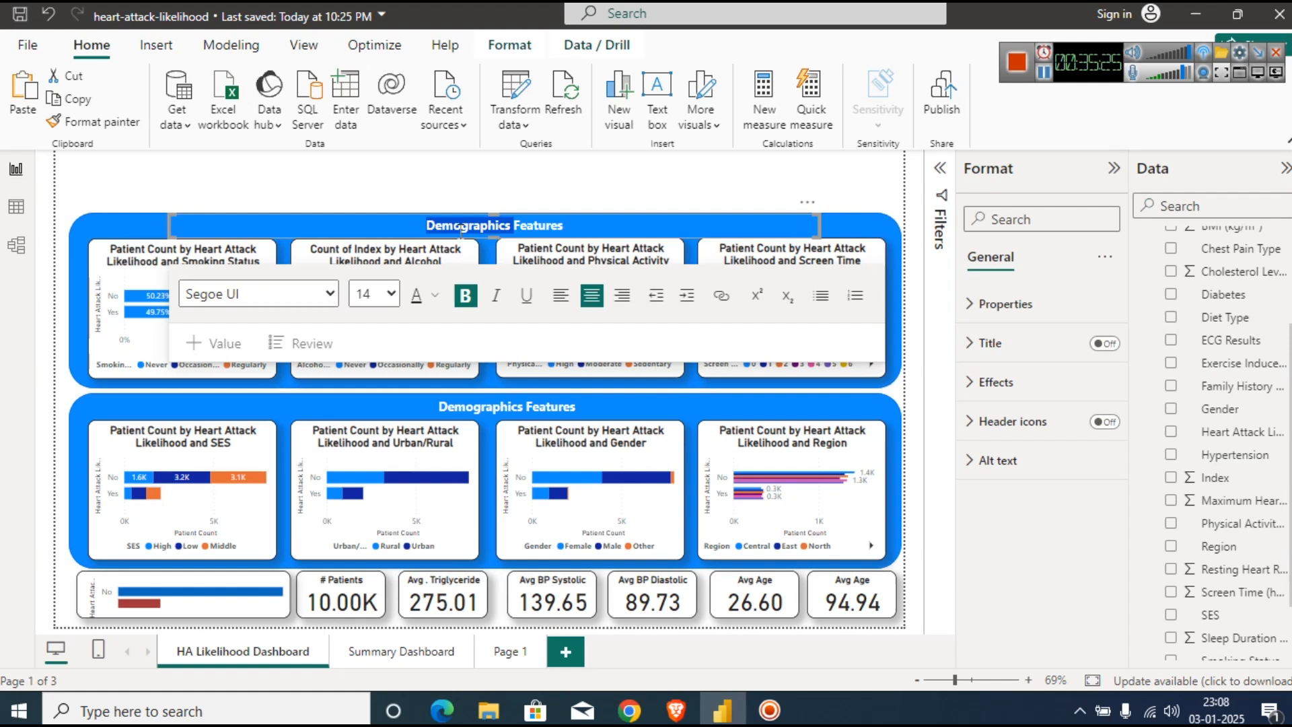
text(K)
key(BackSpace)
text(Life)
key(BackSpace)
text(style -)
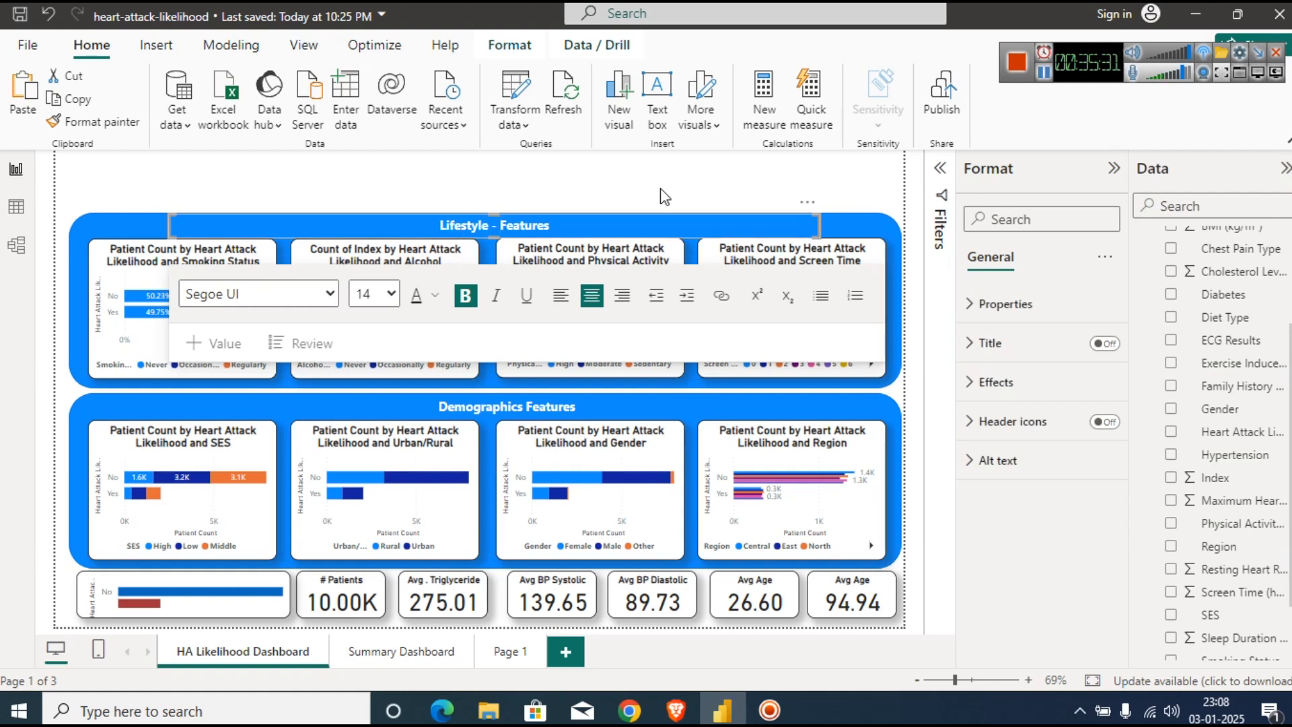
key(BackSpace)
key(BackSpace)
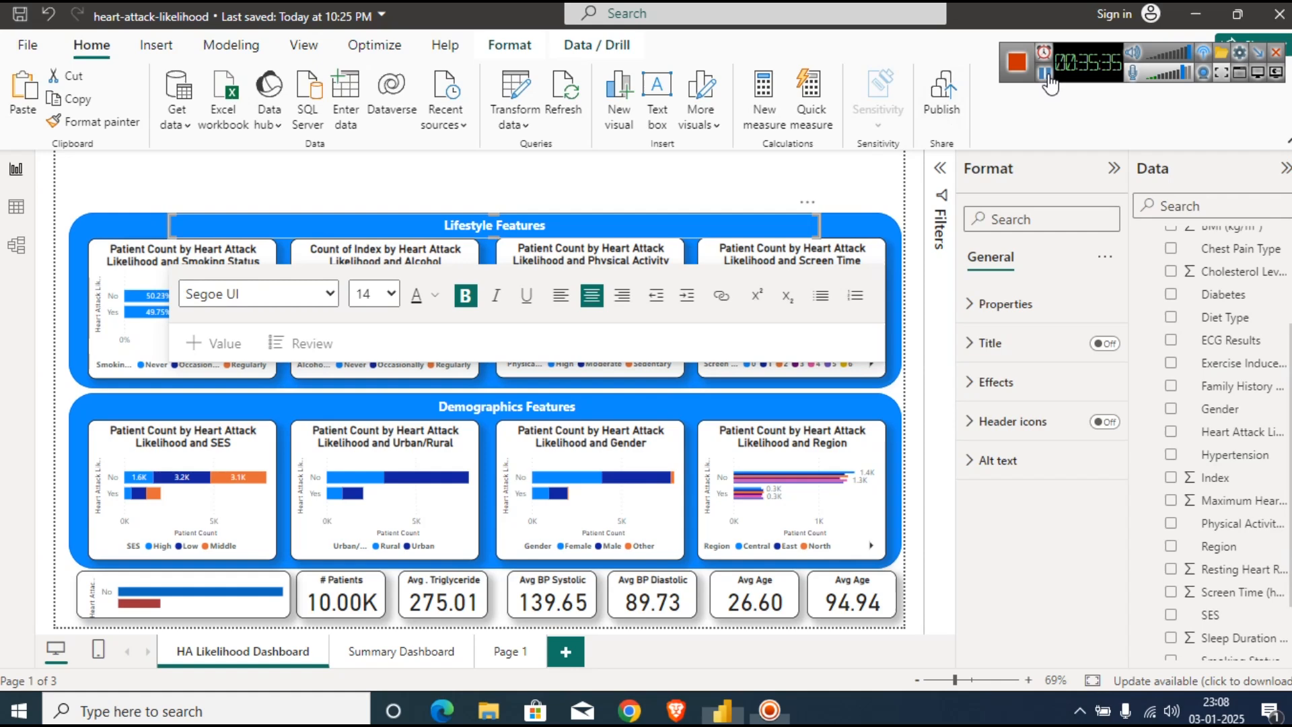
key(Escape)
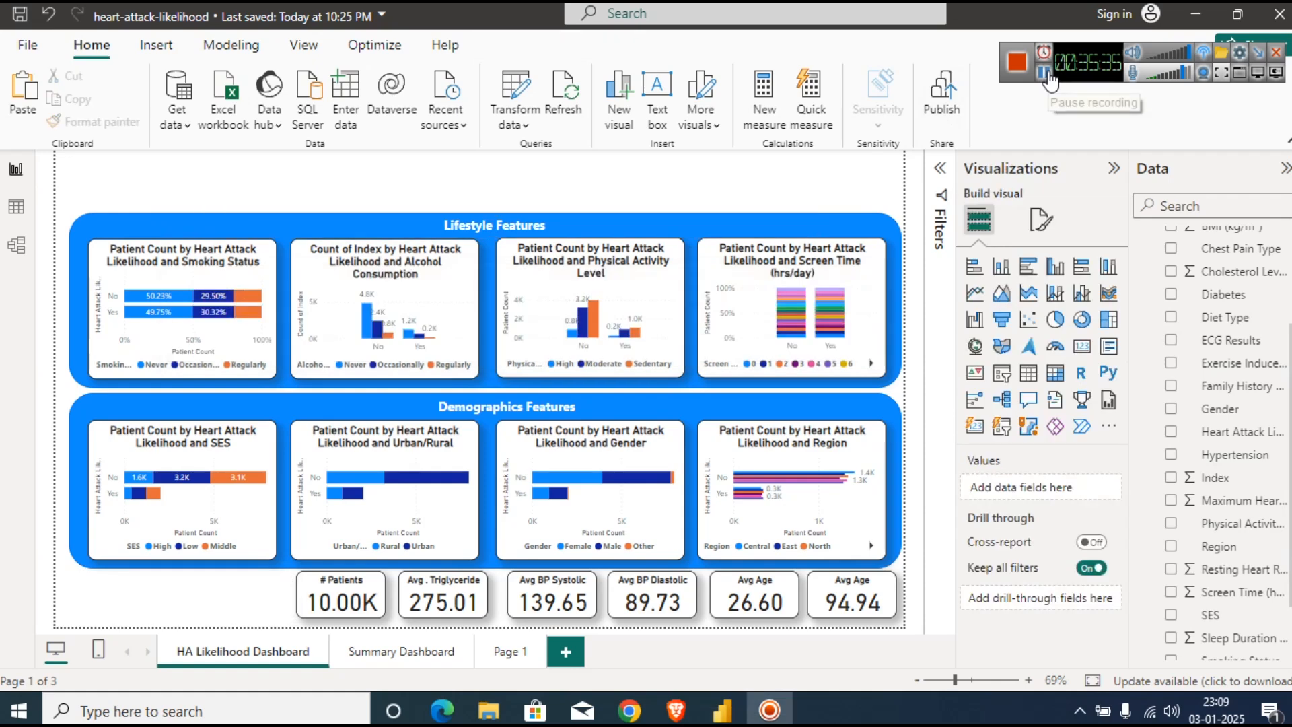
Place two copies of the # Patients card side by side at the left end of the card row.
click(308, 585)
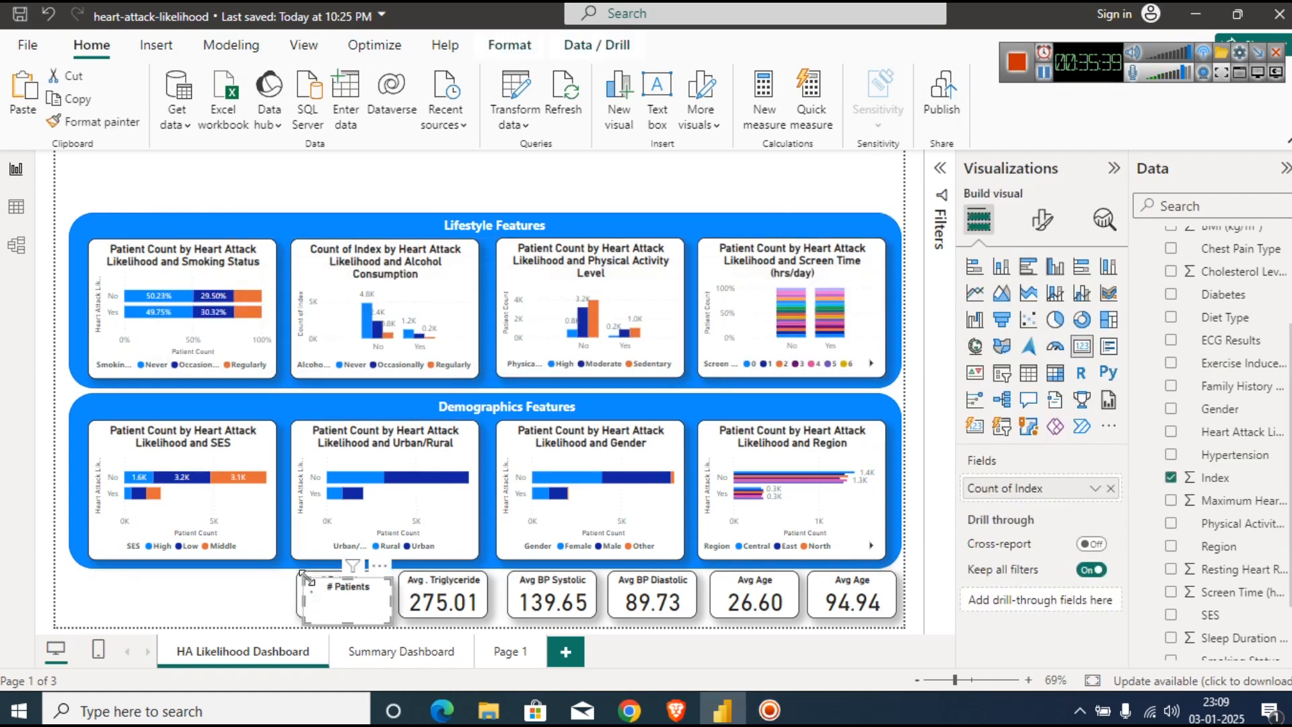
drag(308, 585, 111, 592)
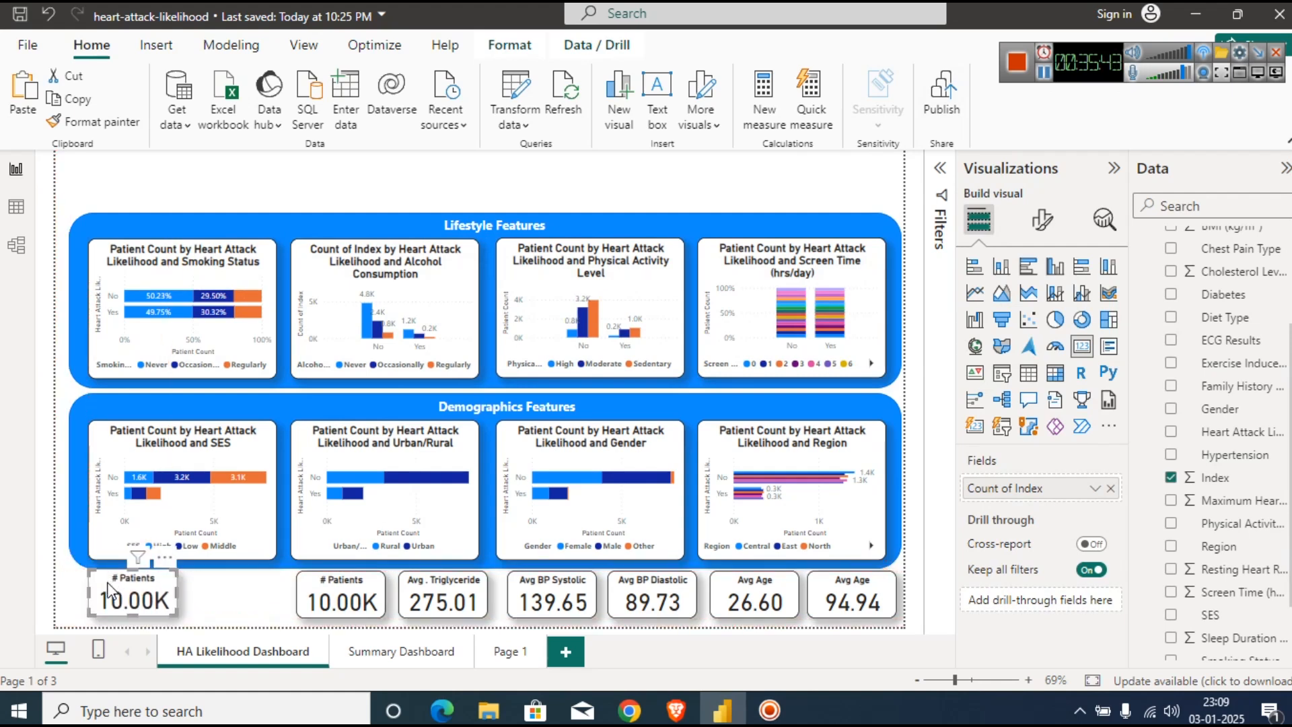
drag(111, 592, 191, 586)
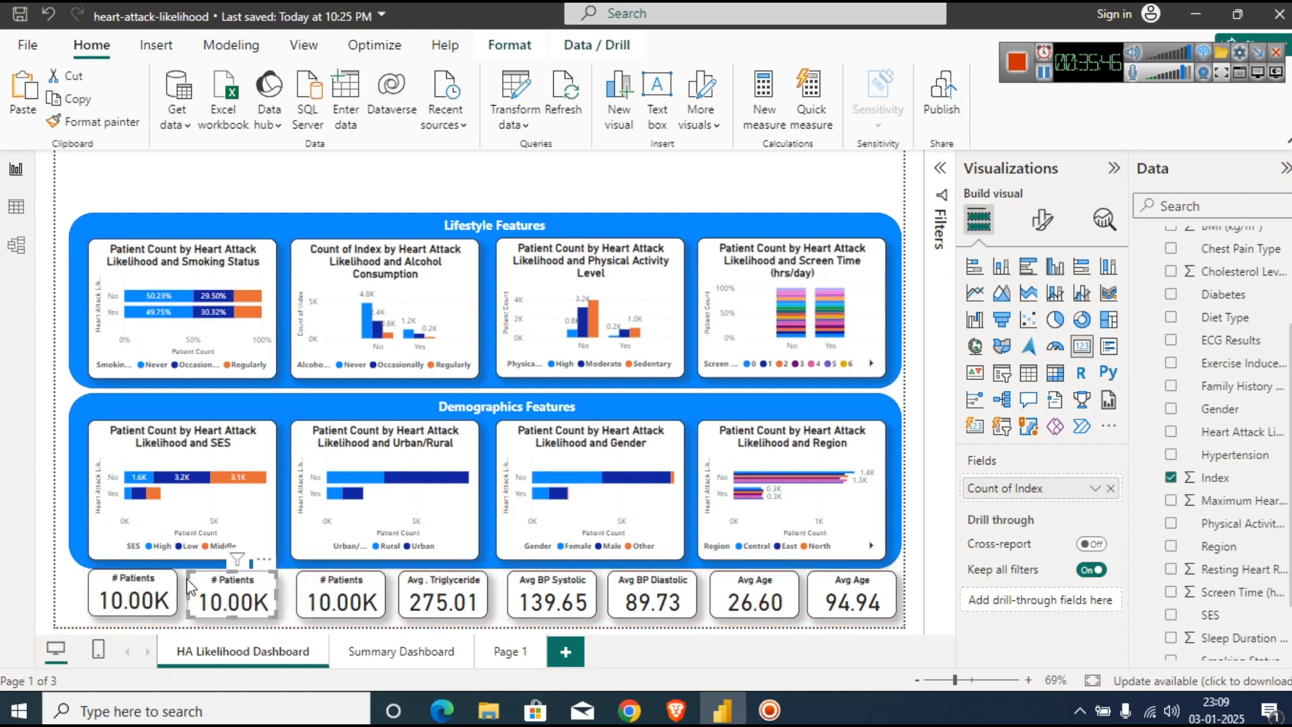
Add Heart Attack Likelihood as a visual filter on the leftmost # Patients card and restrict it to Yes.
click(165, 593)
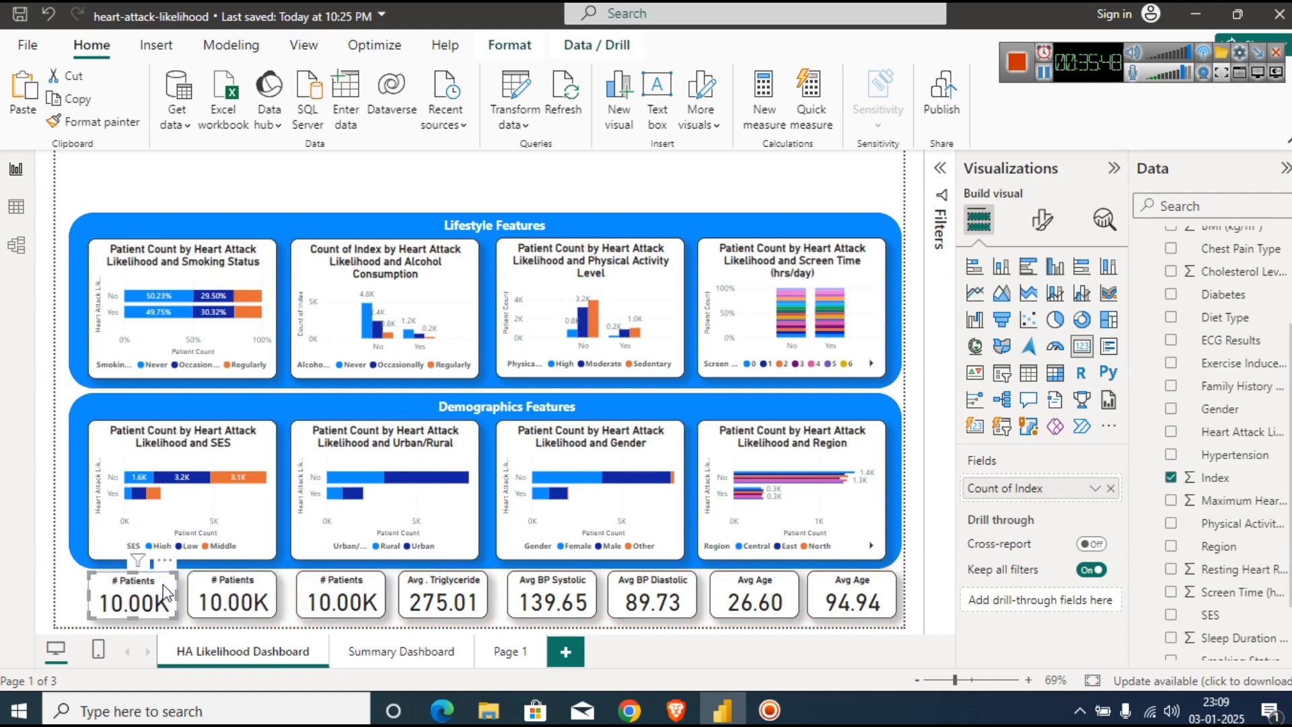
click(939, 174)
drag(1237, 432, 901, 338)
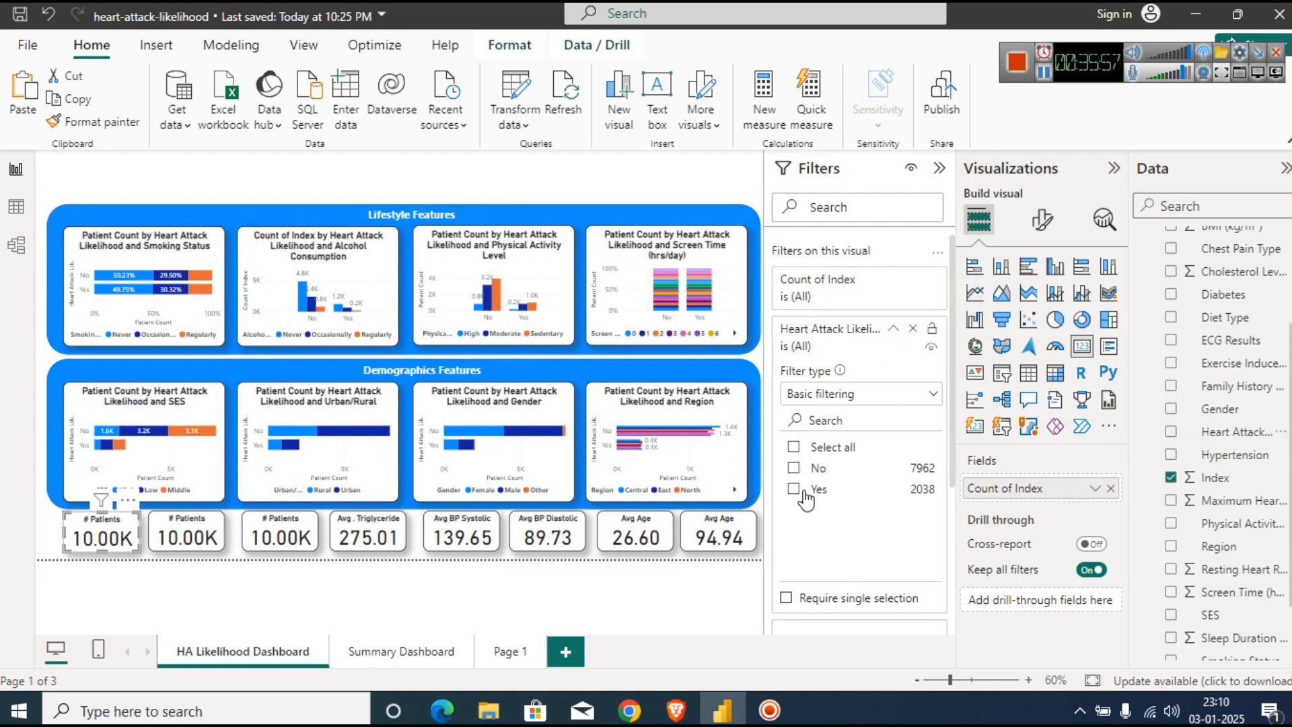
click(795, 489)
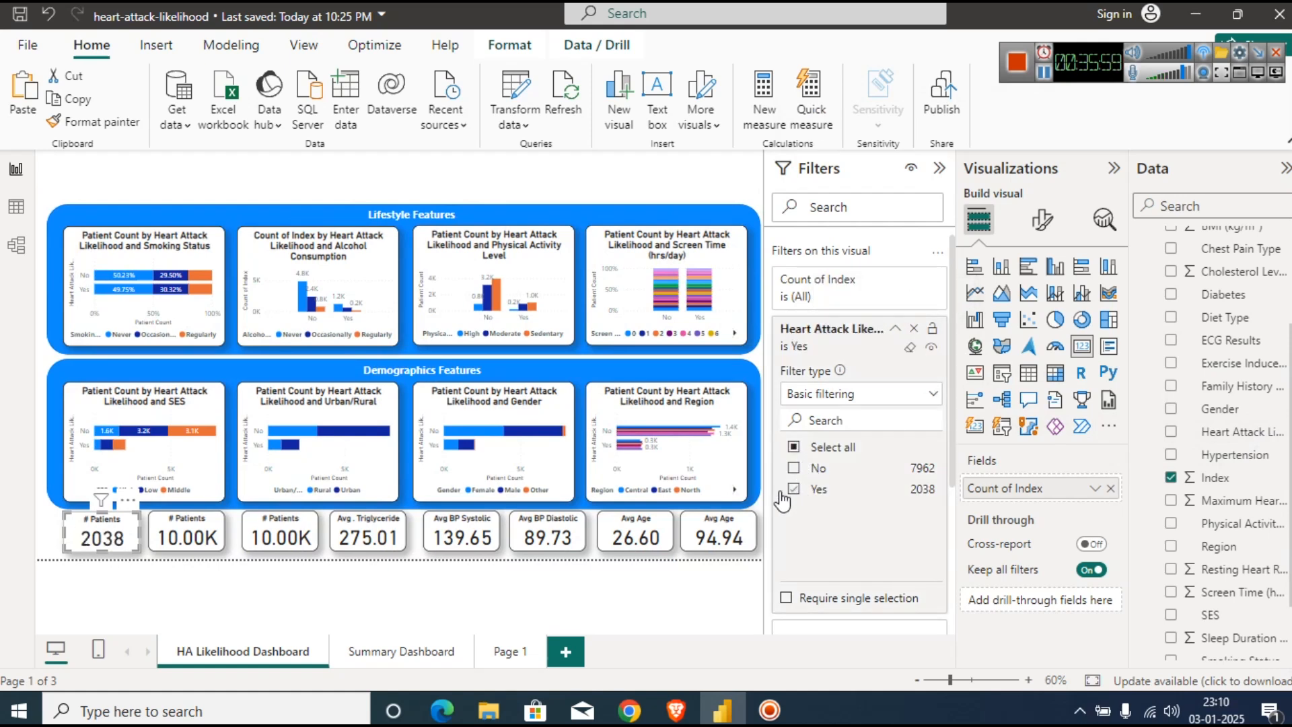
Filter the second # Patients card by Heart Attack Likelihood, restricted to No.
click(193, 530)
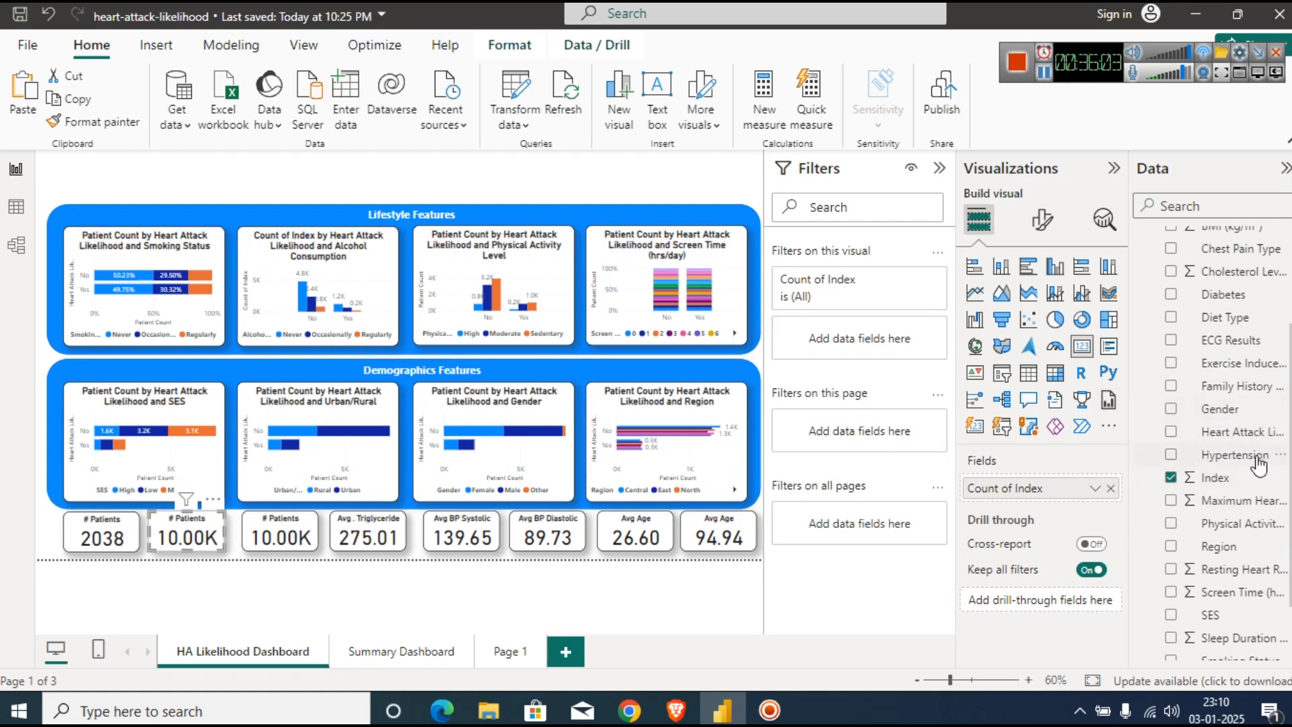
drag(1242, 431, 909, 346)
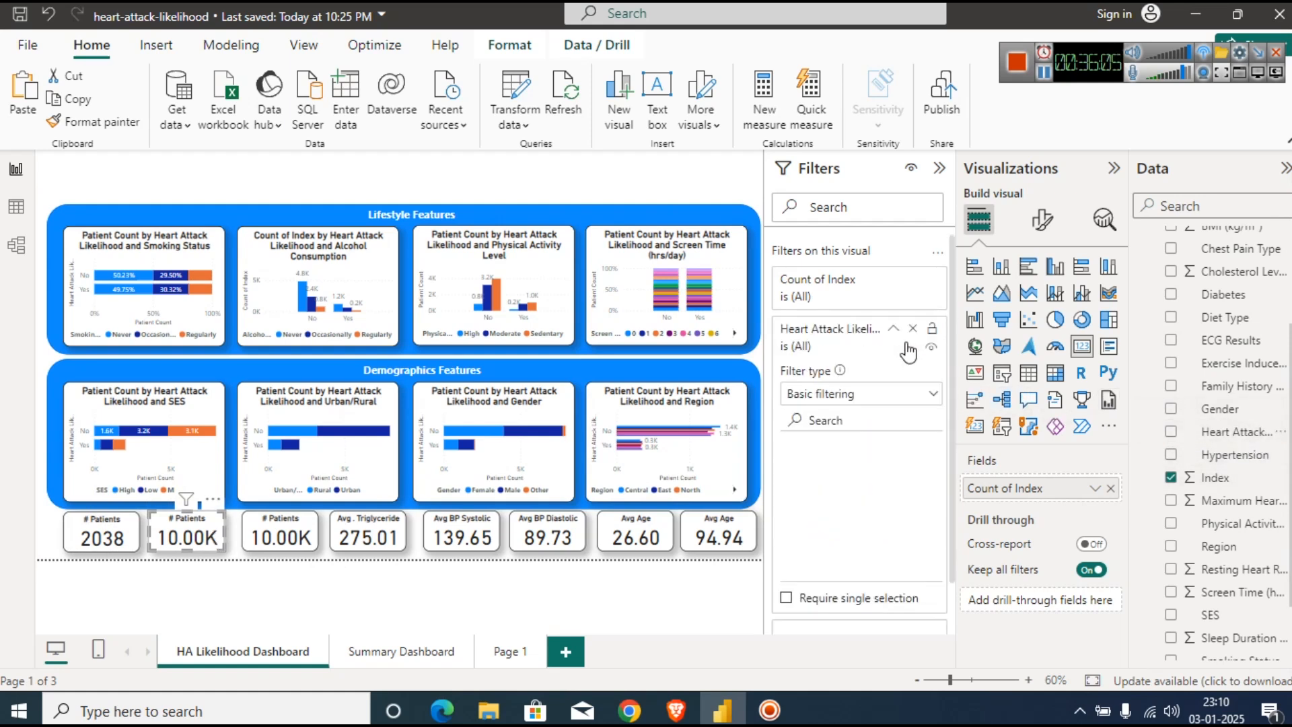
click(793, 468)
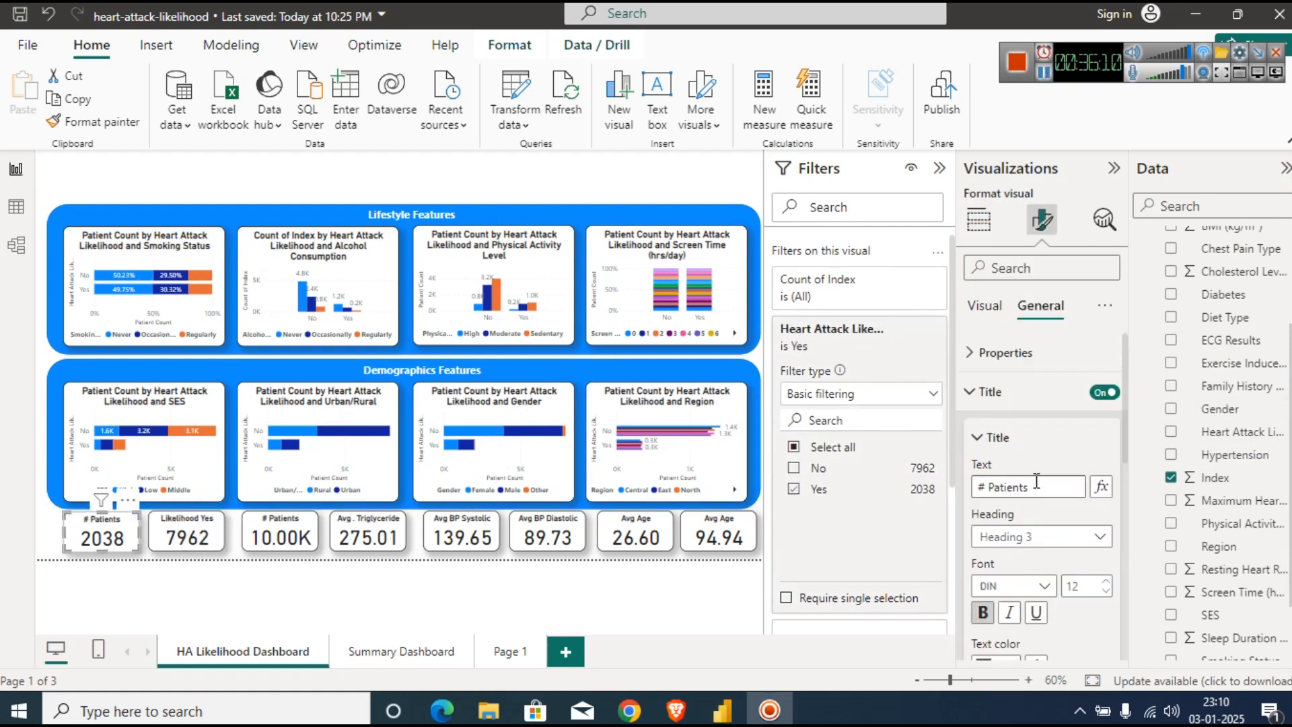
Set the title of the leftmost patient card to "Likelihood No".
click(1036, 487)
key(ctrl+a)
text(Likelihood Yes)
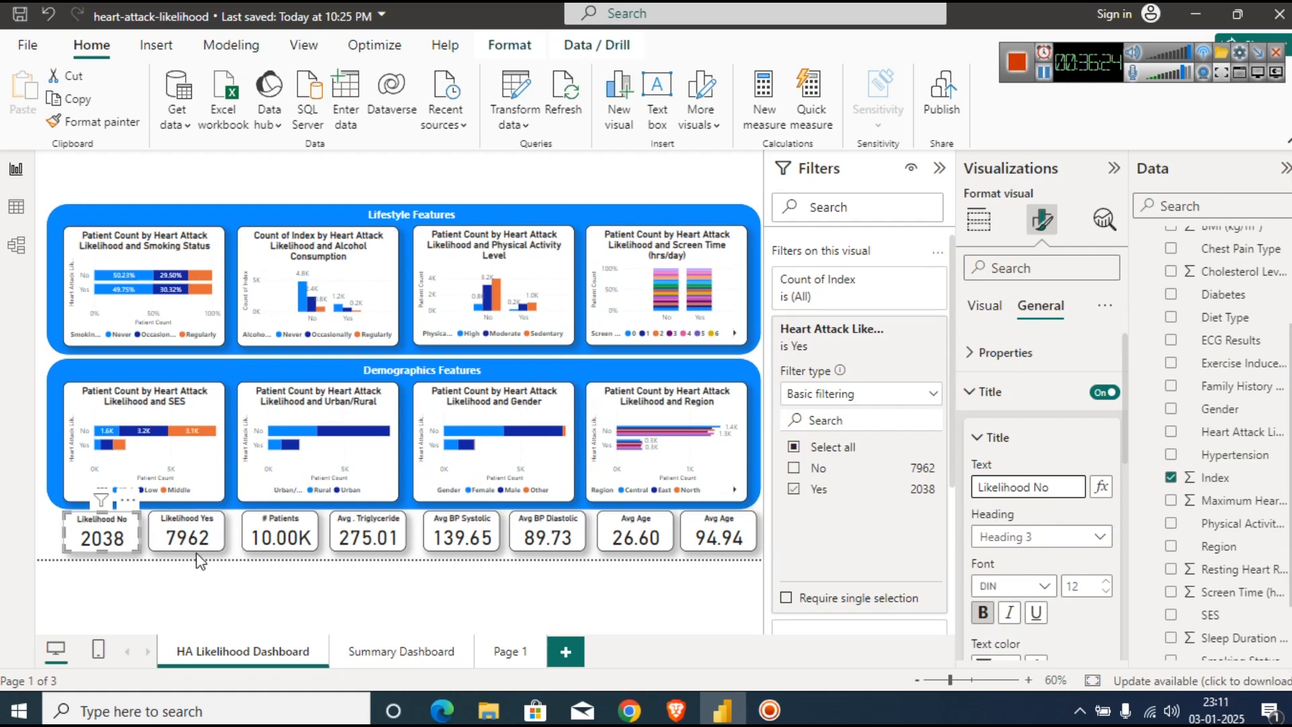
click(1043, 73)
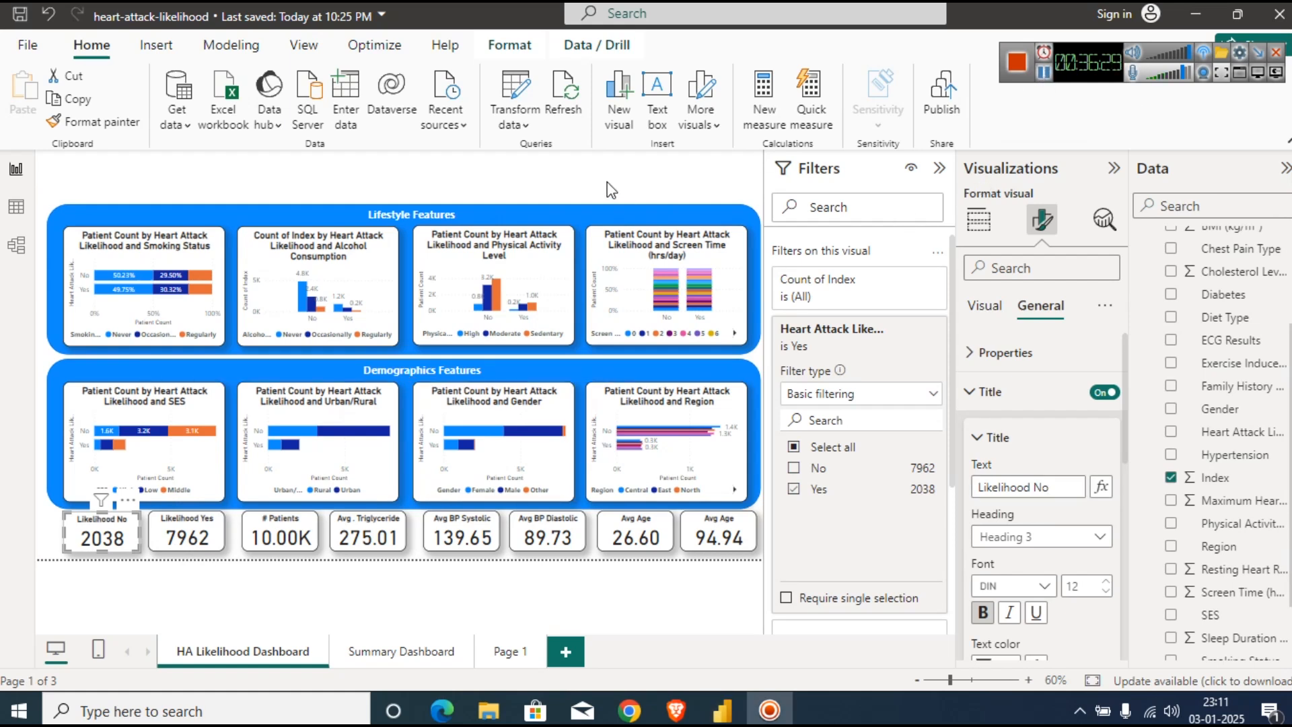
Deselect the card and switch to Chrome to review the Medical History and Clinical and Test Results features in the dataset overview.
click(493, 168)
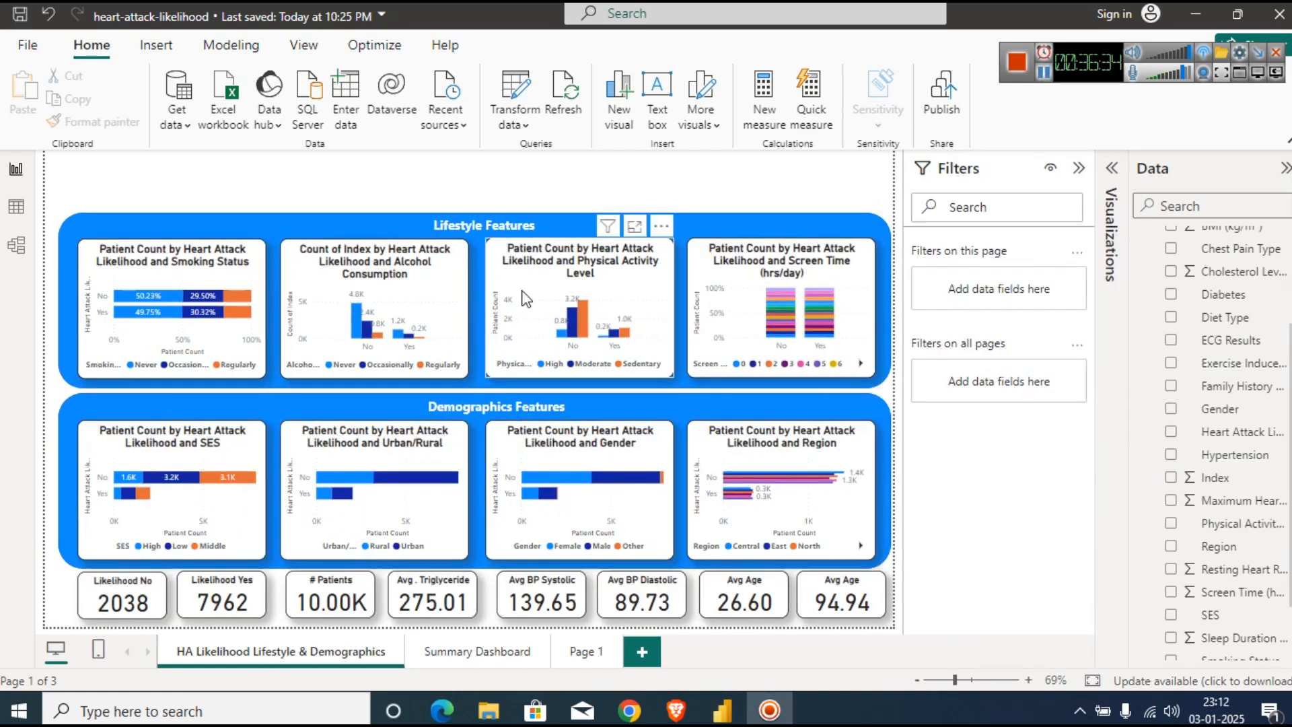
click(617, 712)
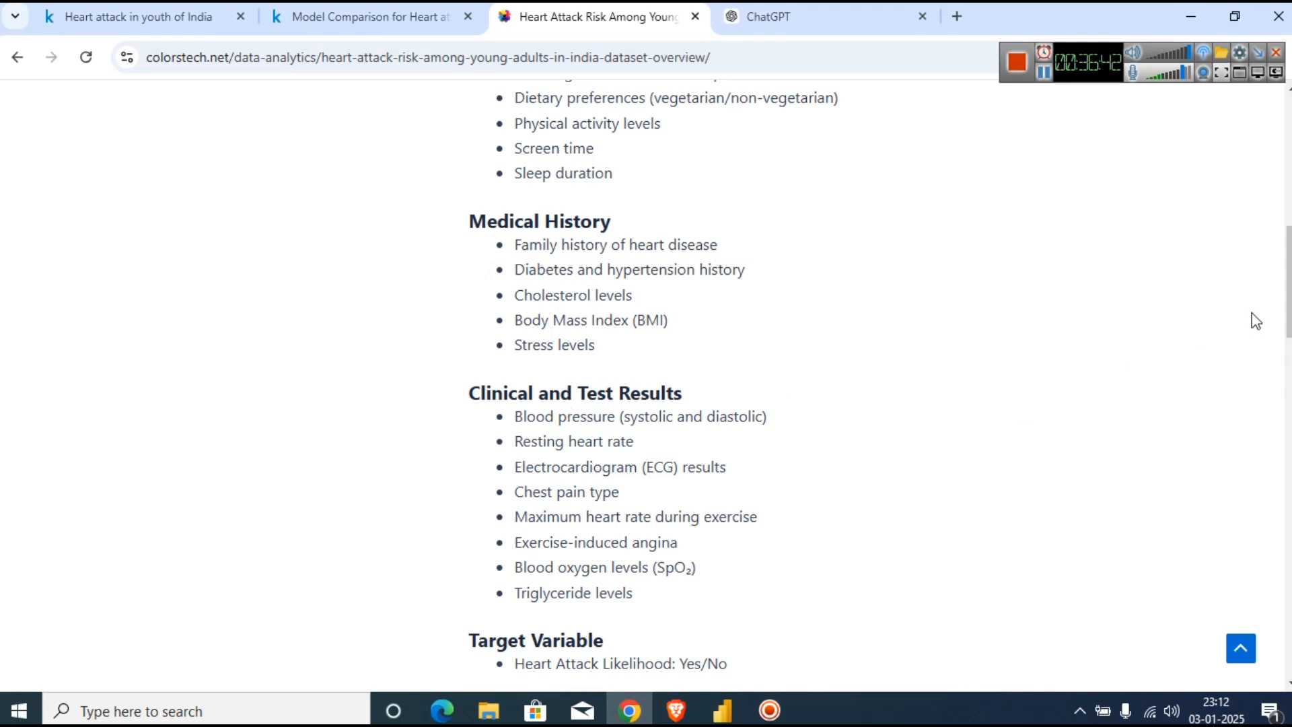
Glance over the dataset's key features, switch to Power BI and duplicate the HA Likelihood Lifestyle & Demographics page.
drag(1287, 304, 1288, 265)
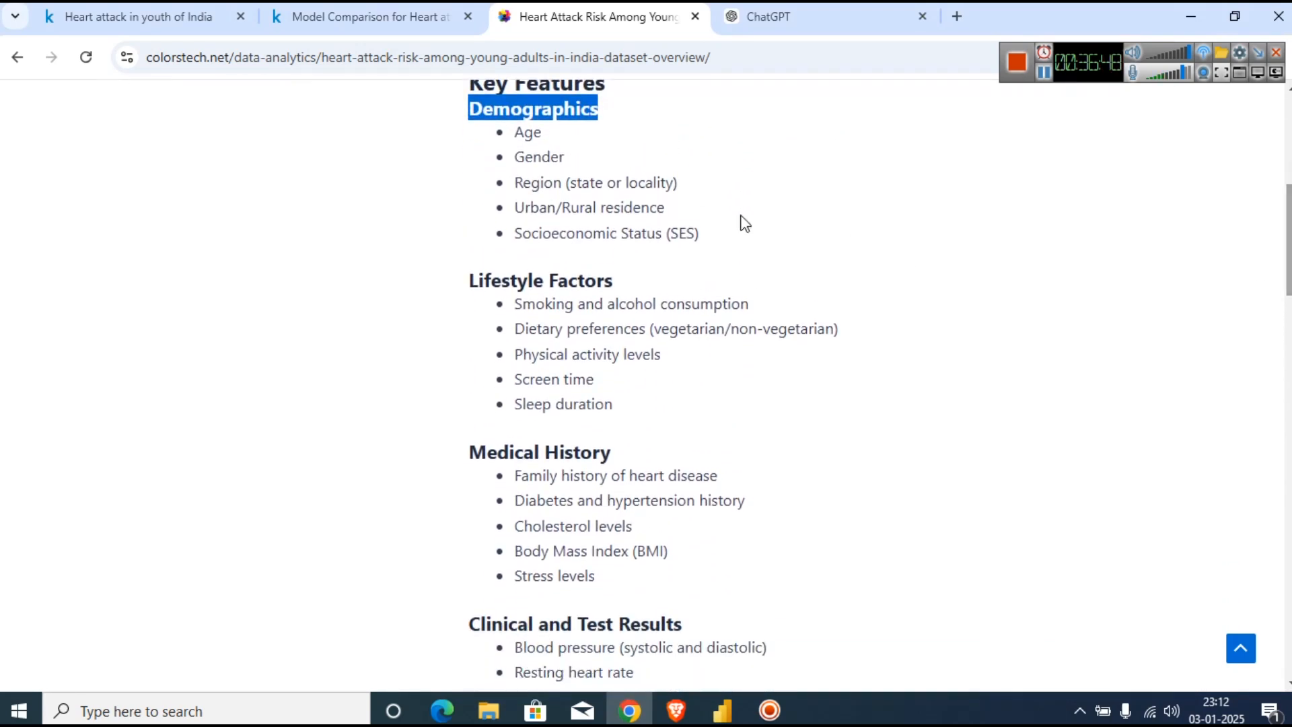
click(614, 240)
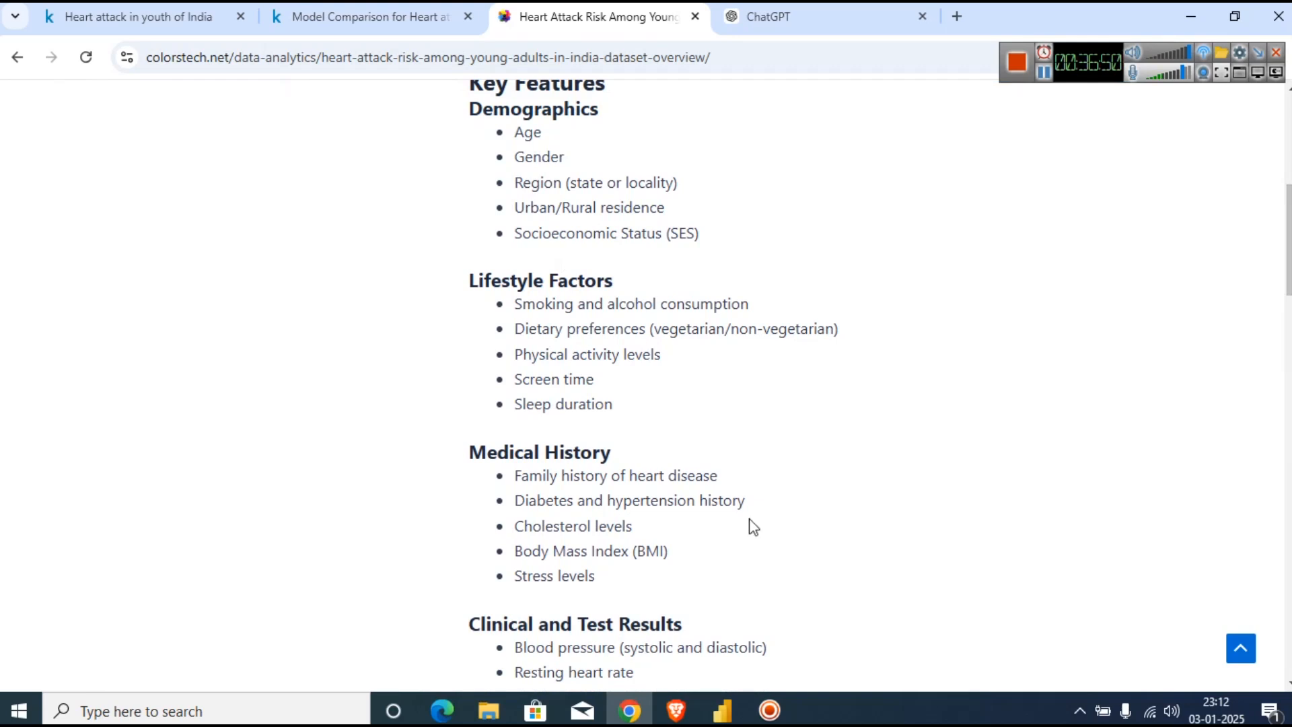
click(724, 693)
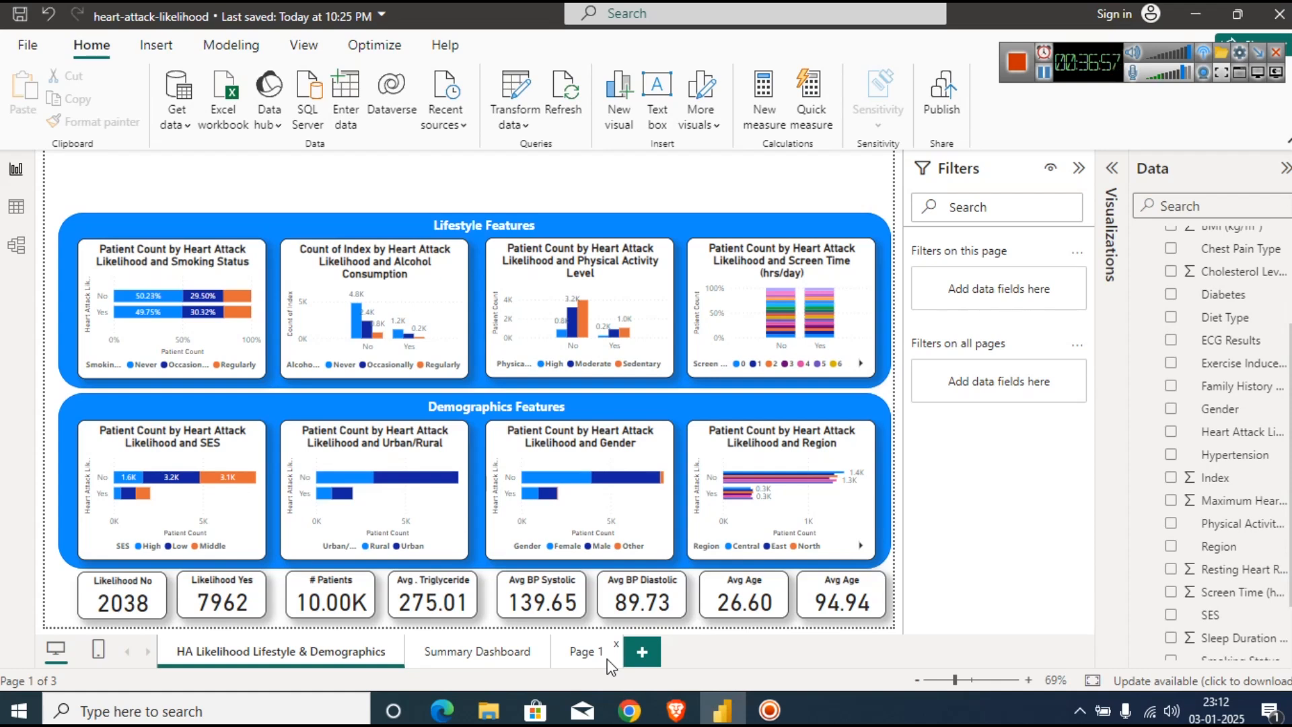
right_click(327, 647)
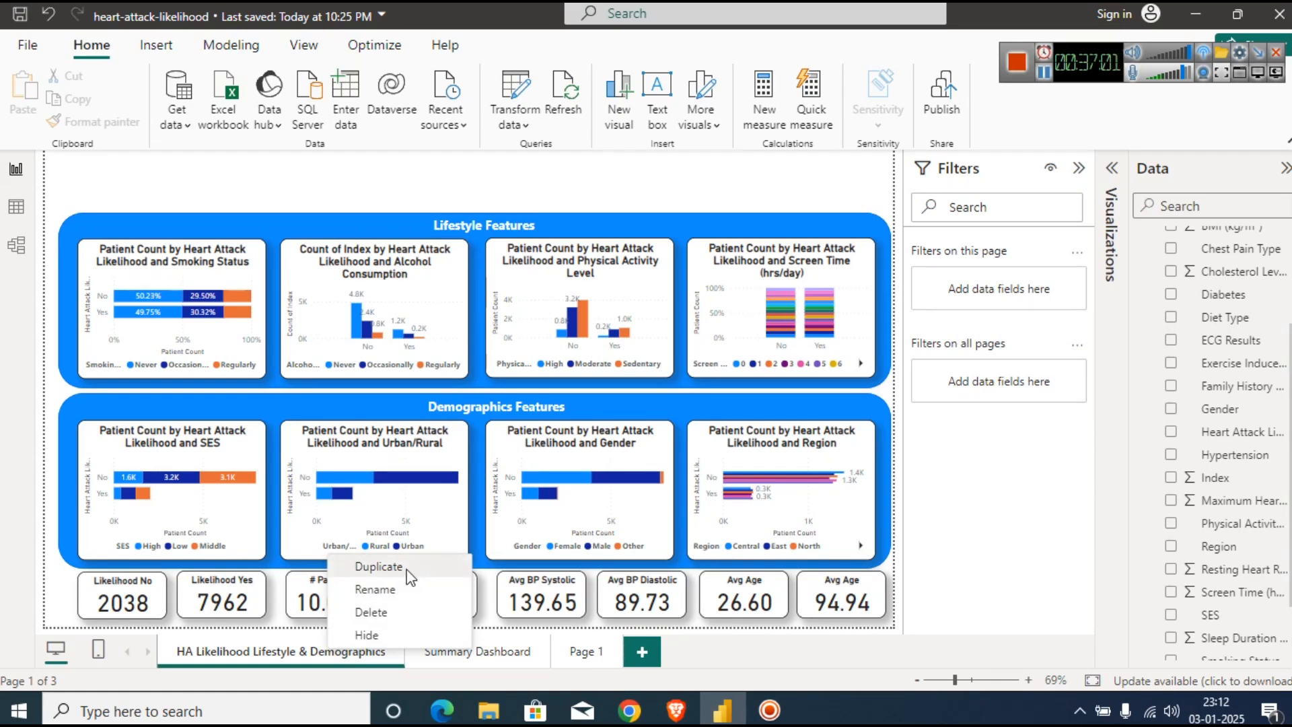
click(378, 567)
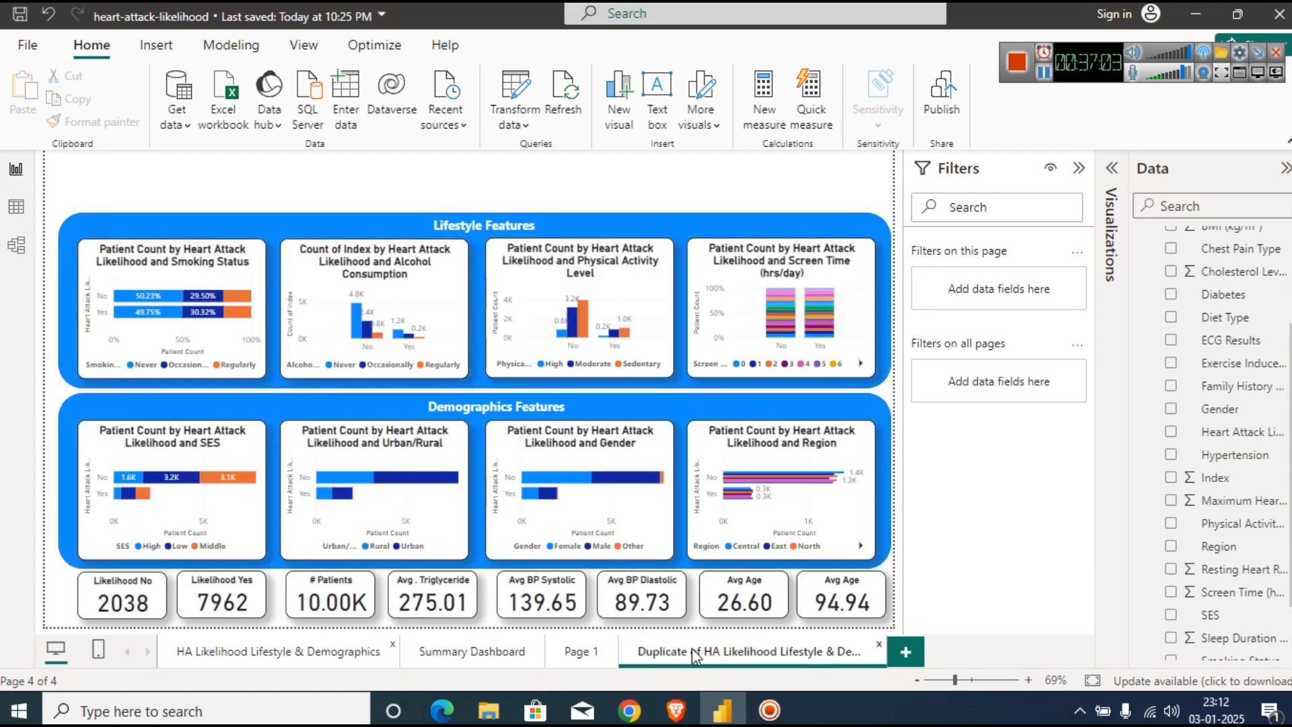
Rename the duplicated page by replacing "Lifestyle & Demographics" with "- Medical &" after "Duplicate of HA Likelihood".
right_click(692, 649)
click(740, 589)
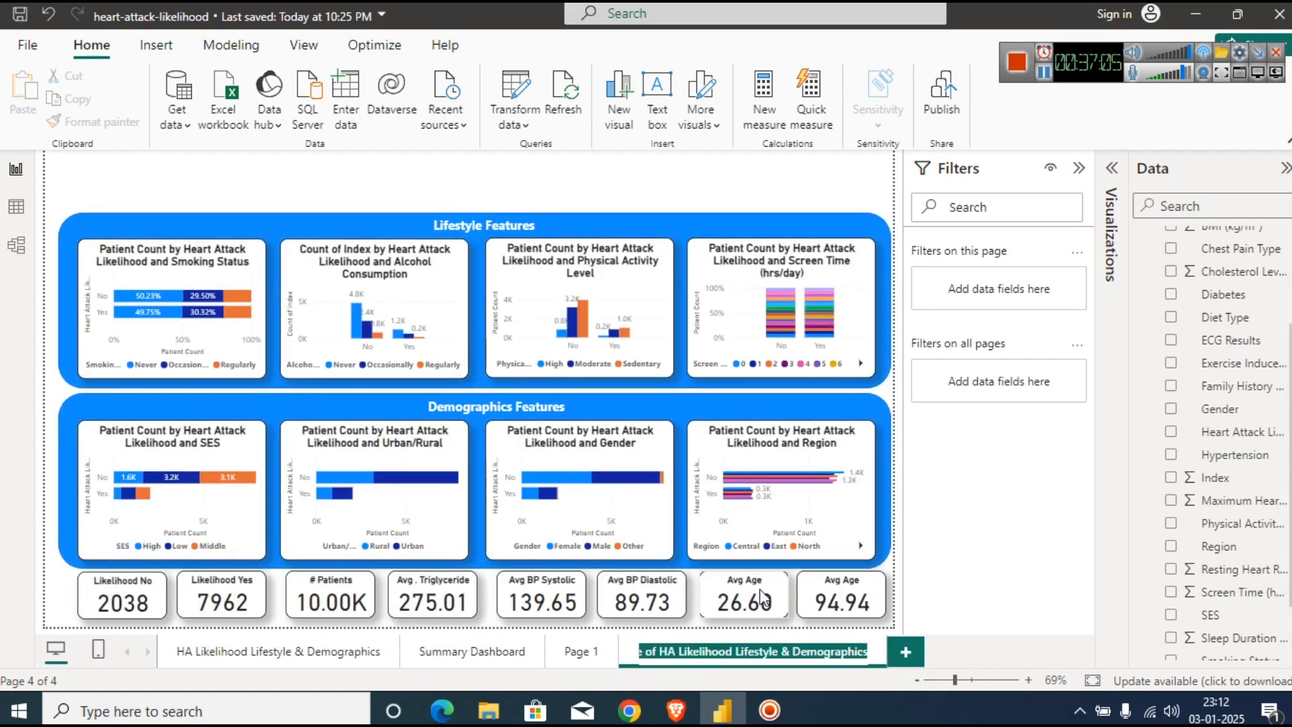
key(End)
key(BackSpace)
key(BackSpace)
key(BackSpace)
key(BackSpace)
key(BackSpace)
key(BackSpace)
key(BackSpace)
key(BackSpace)
key(BackSpace)
key(BackSpace)
key(BackSpace)
key(BackSpace)
key(BackSpace)
key(BackSpace)
key(BackSpace)
key(BackSpace)
key(BackSpace)
key(BackSpace)
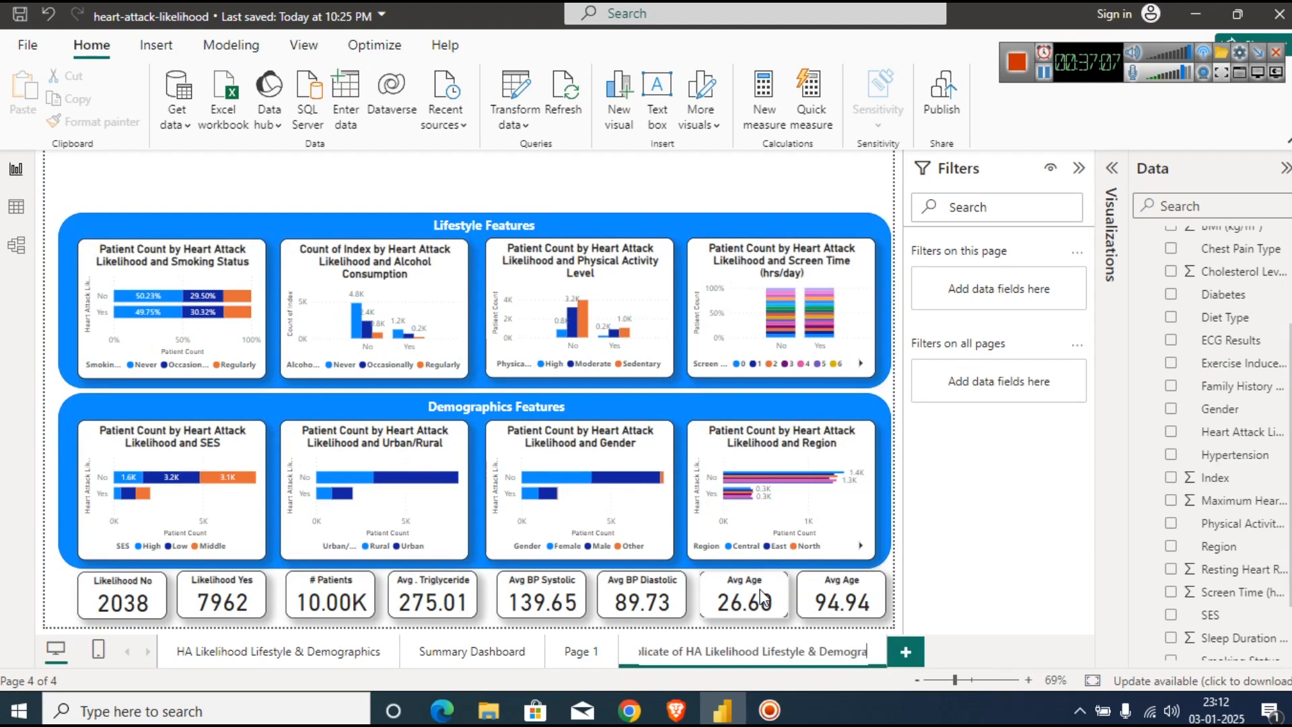
key(BackSpace)
key(BackSpace)
key(BackSpace)
key(BackSpace)
key(BackSpace)
key(BackSpace)
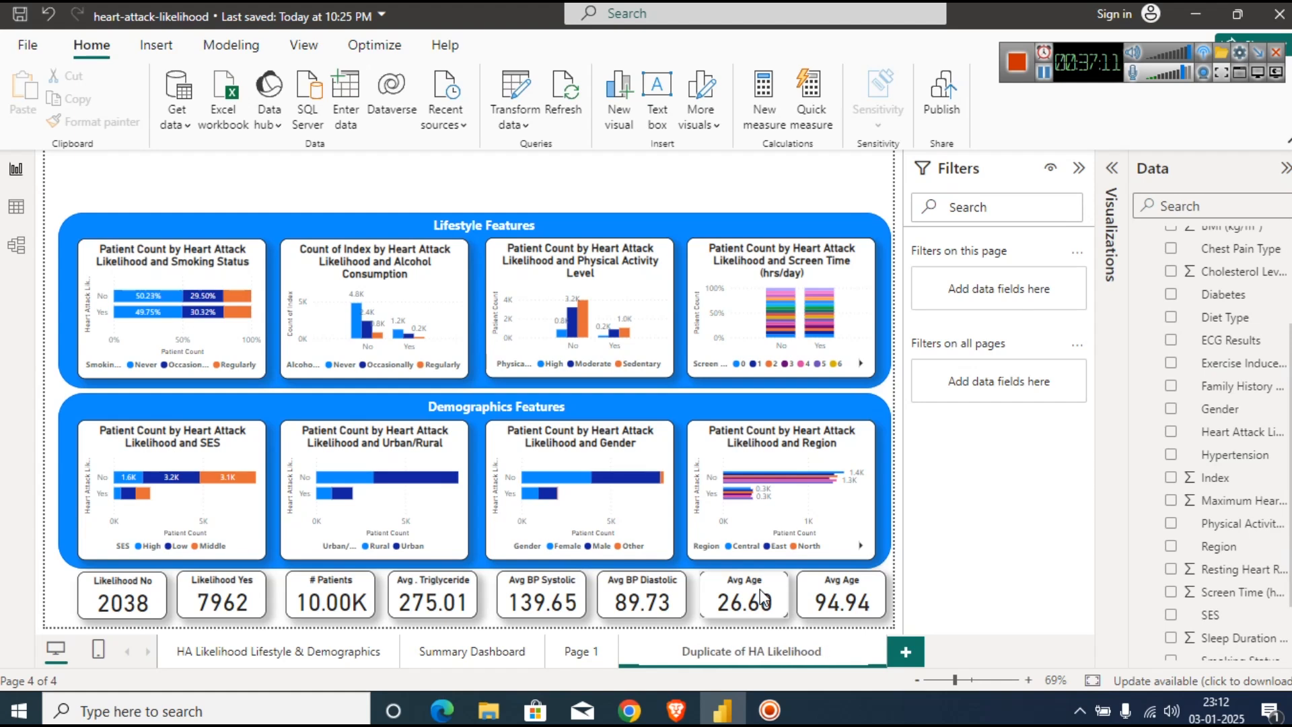
text(- Medi)
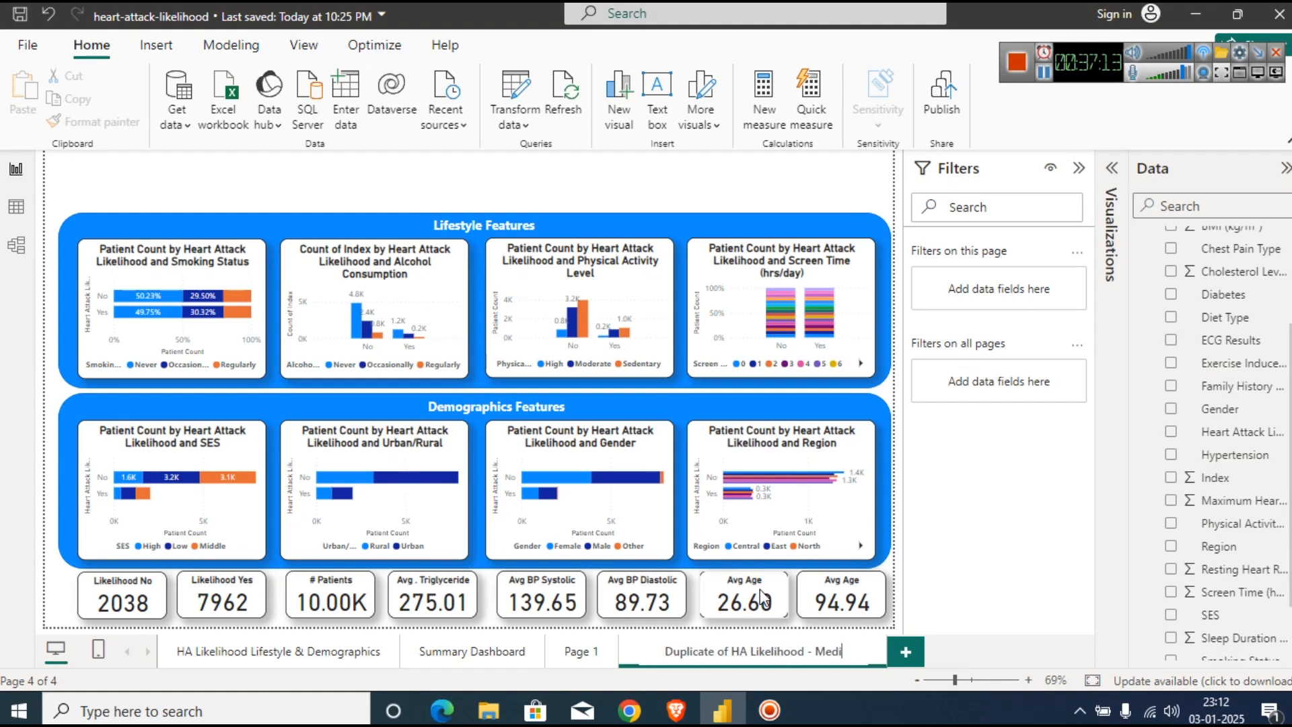
text(cal &)
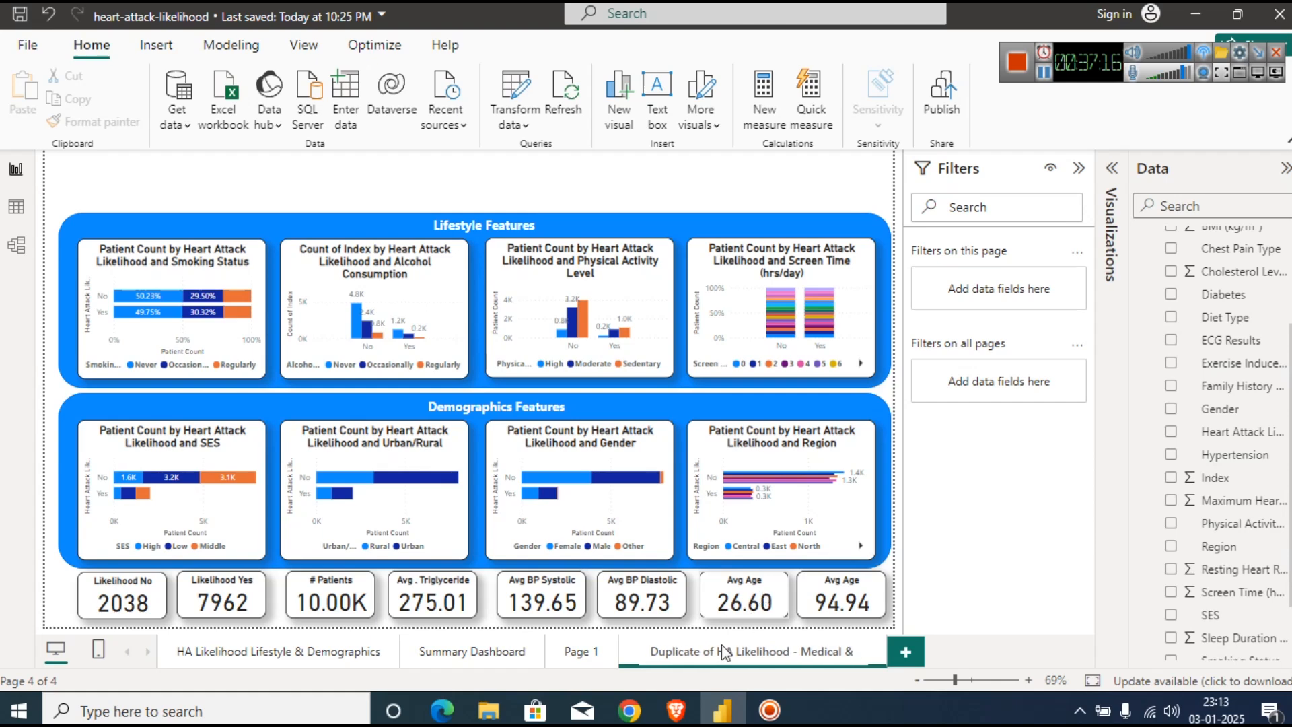
Check the feature group names in Chrome, and back in Power BI append "Clinical Tests" to the duplicated page's name.
click(629, 711)
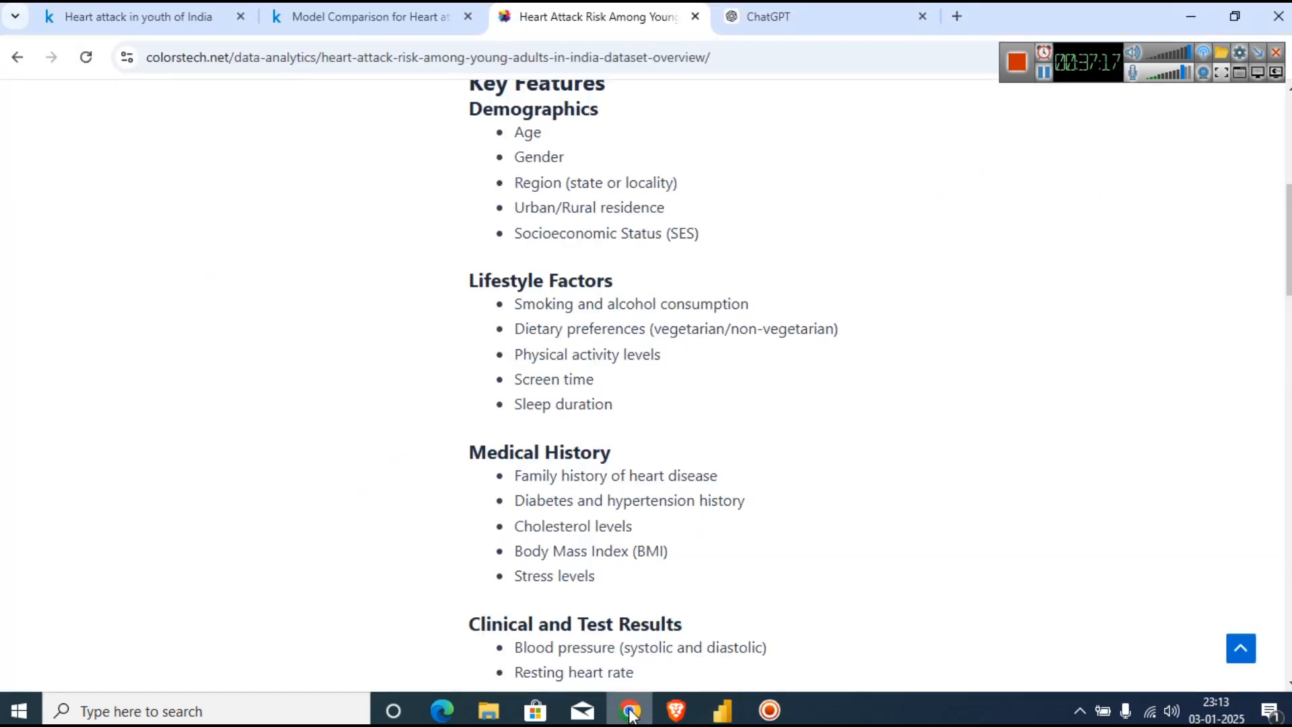
click(629, 710)
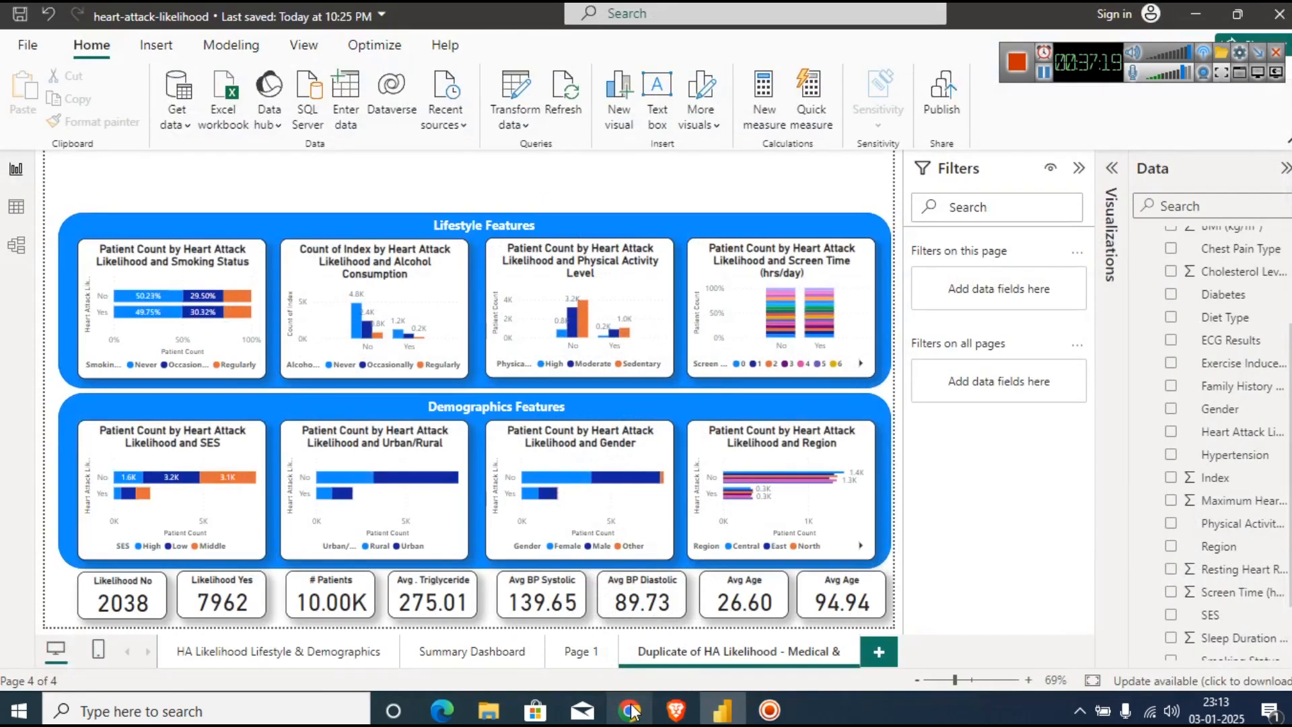
right_click(833, 656)
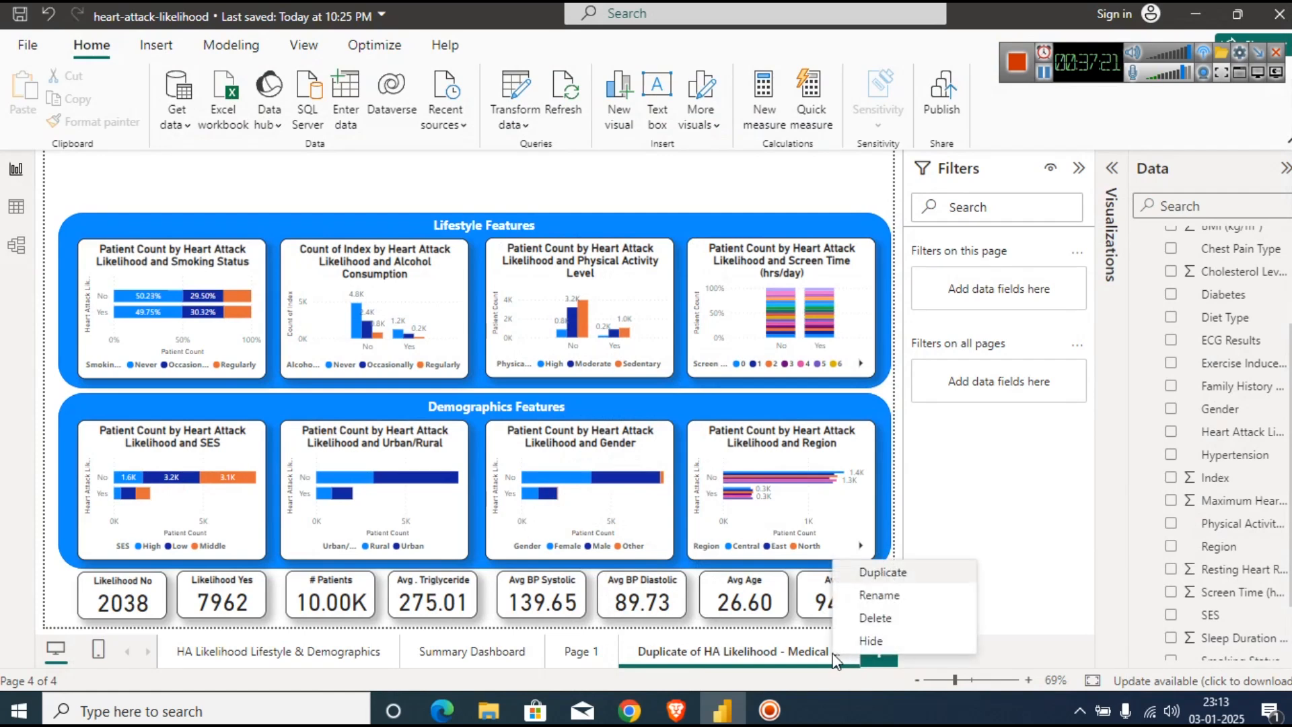
click(874, 595)
key(Right)
text(Clinical Testss)
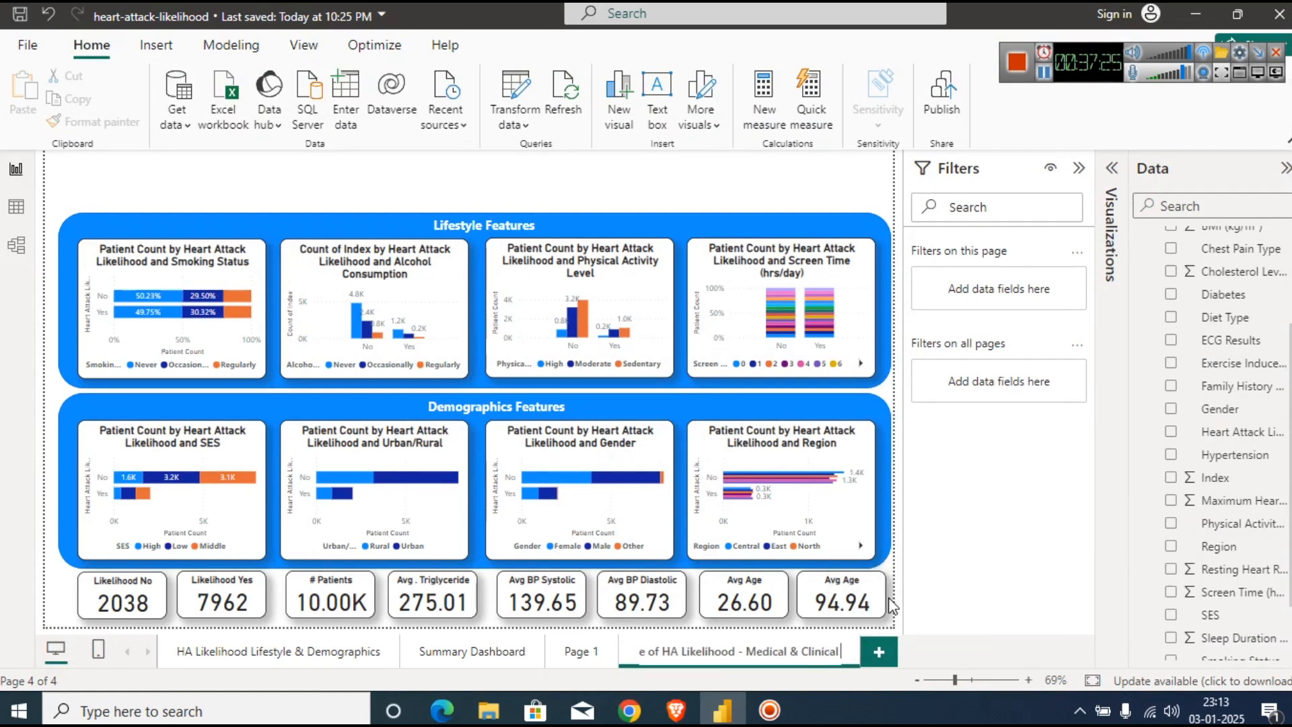
key(BackSpace)
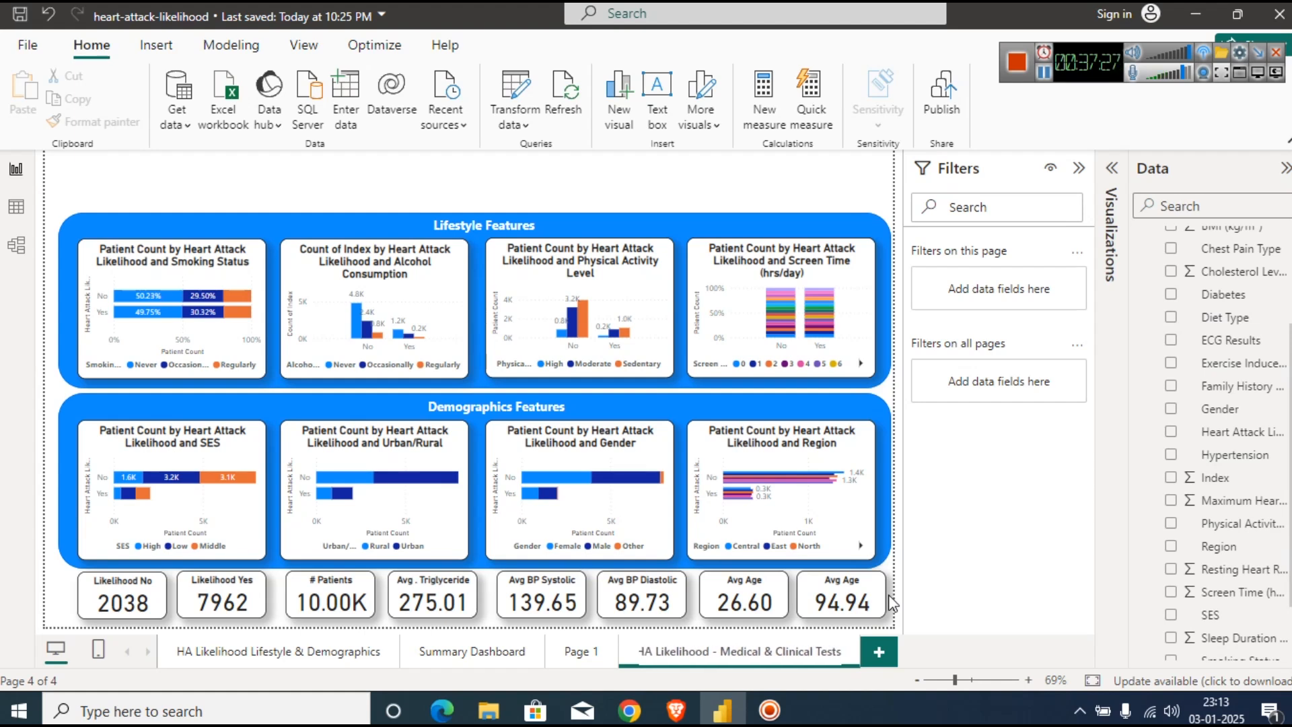
key(Return)
Remove "Duplicate of" from the copied page's name so it reads "HA Likelihood - Medical & Clinical Tests".
right_click(758, 651)
click(767, 603)
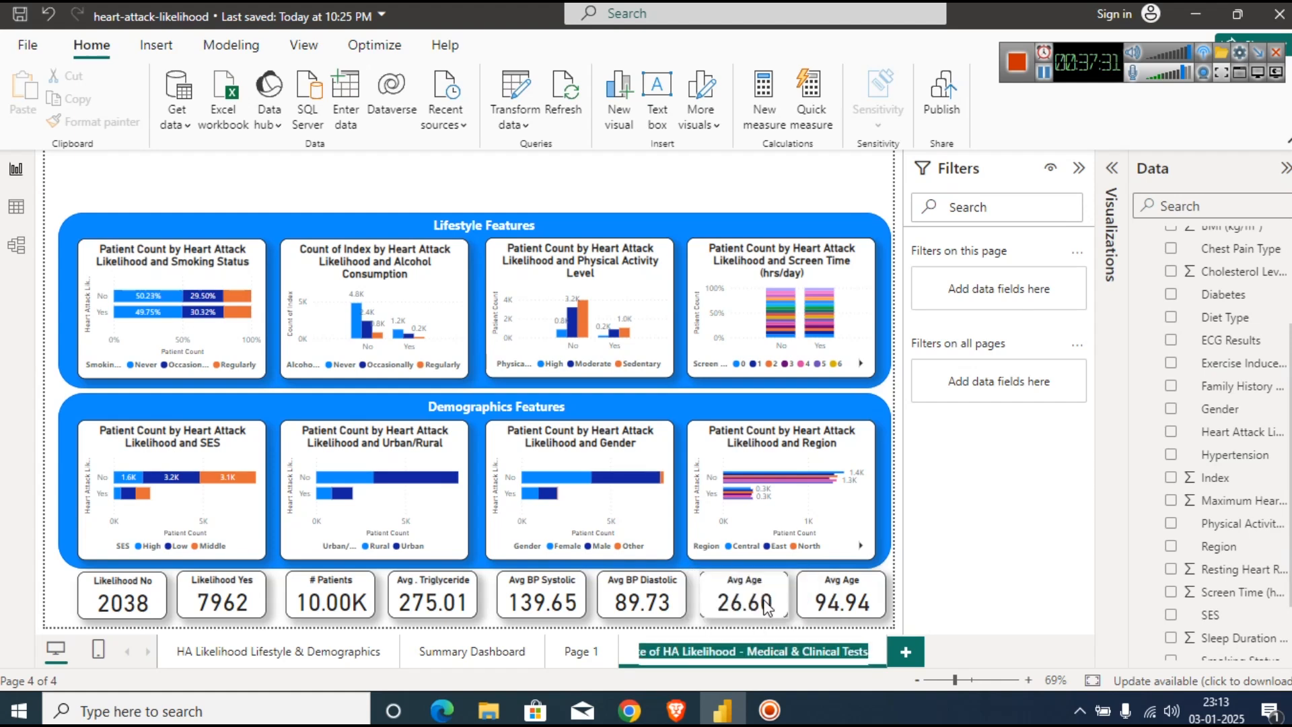
key(Home)
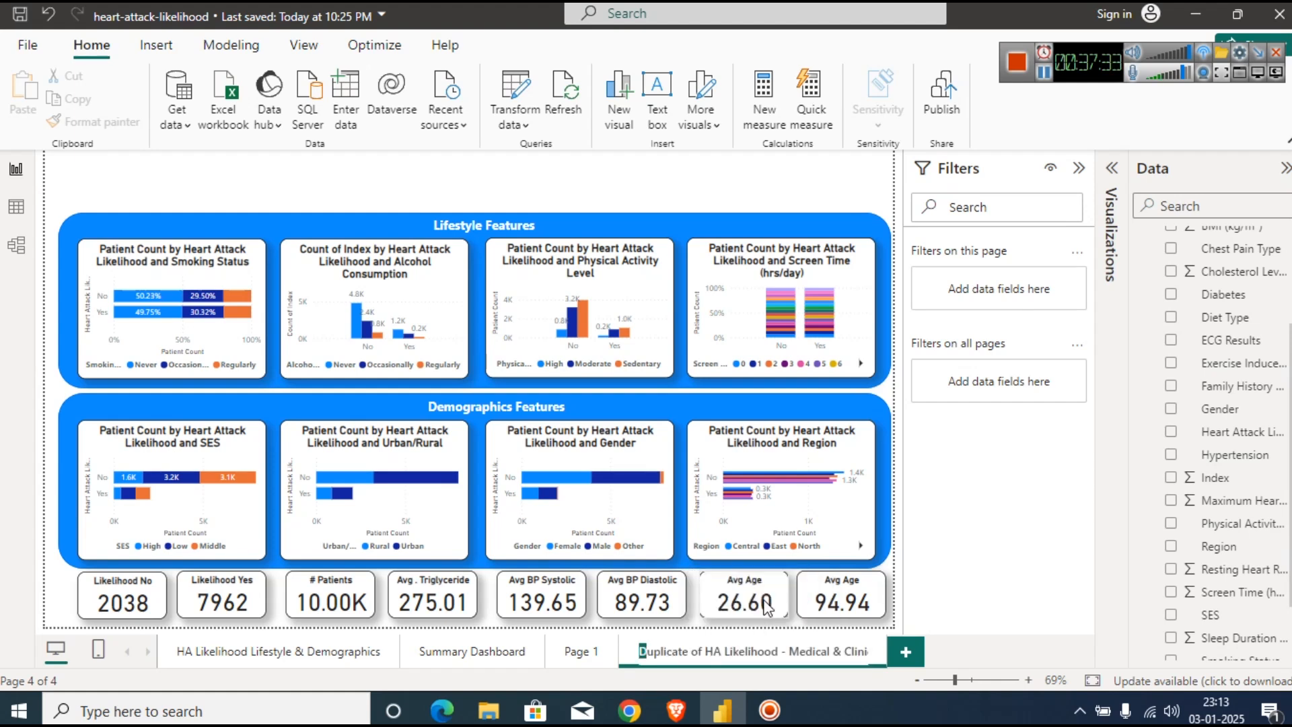
key(ctrl+shift+Right)
key(ctrl+shift+Right)
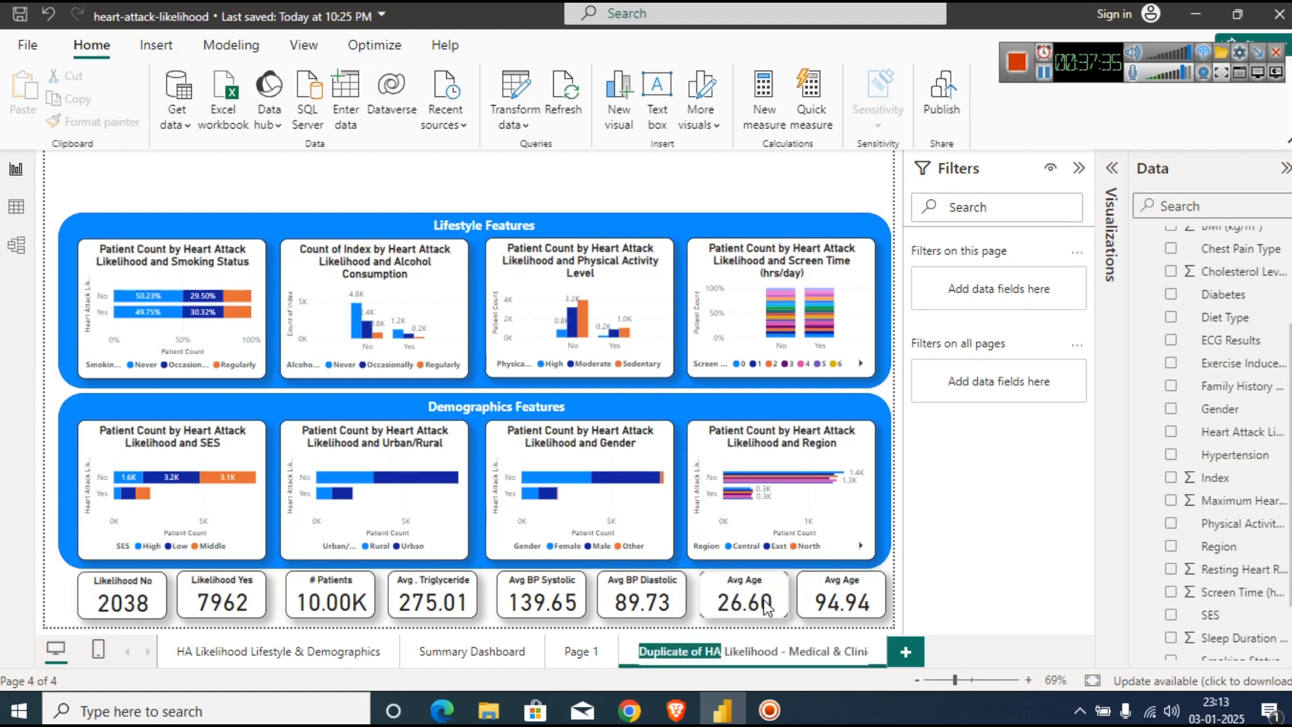
key(BackSpace)
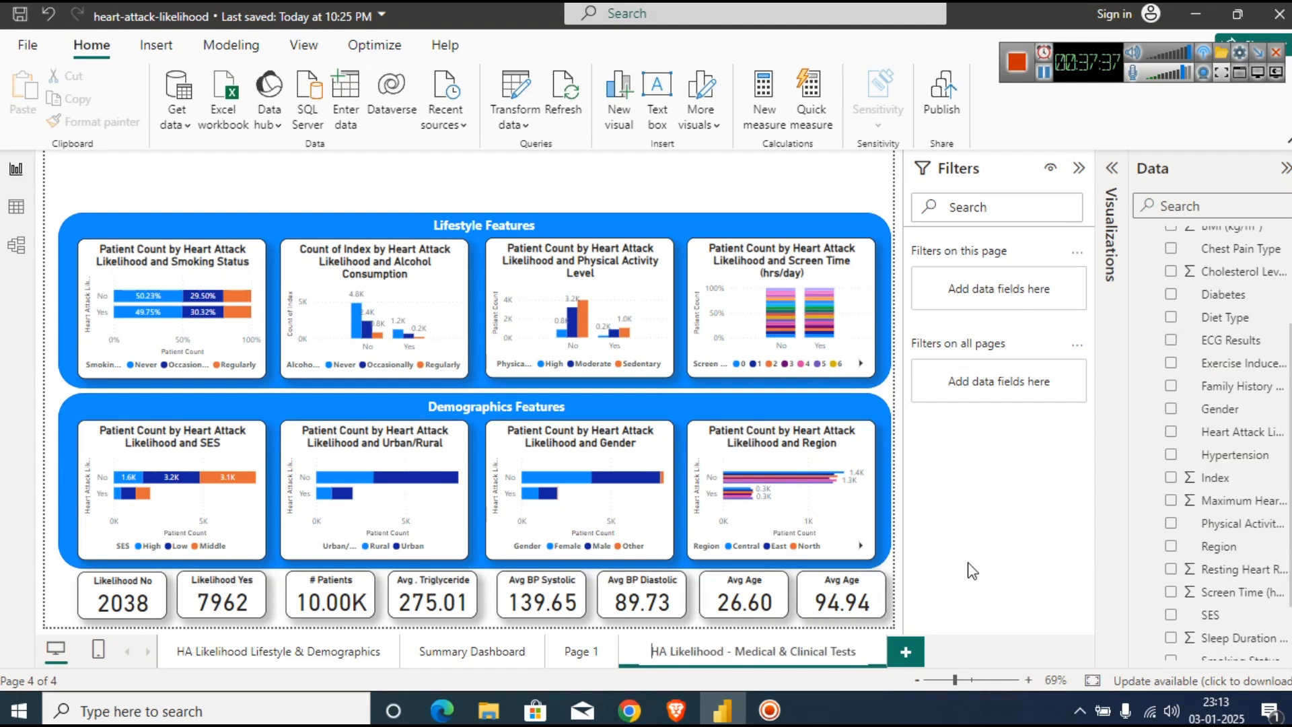
key(Return)
Delete the Page 1 and Summary Dashboard pages from the report.
click(582, 651)
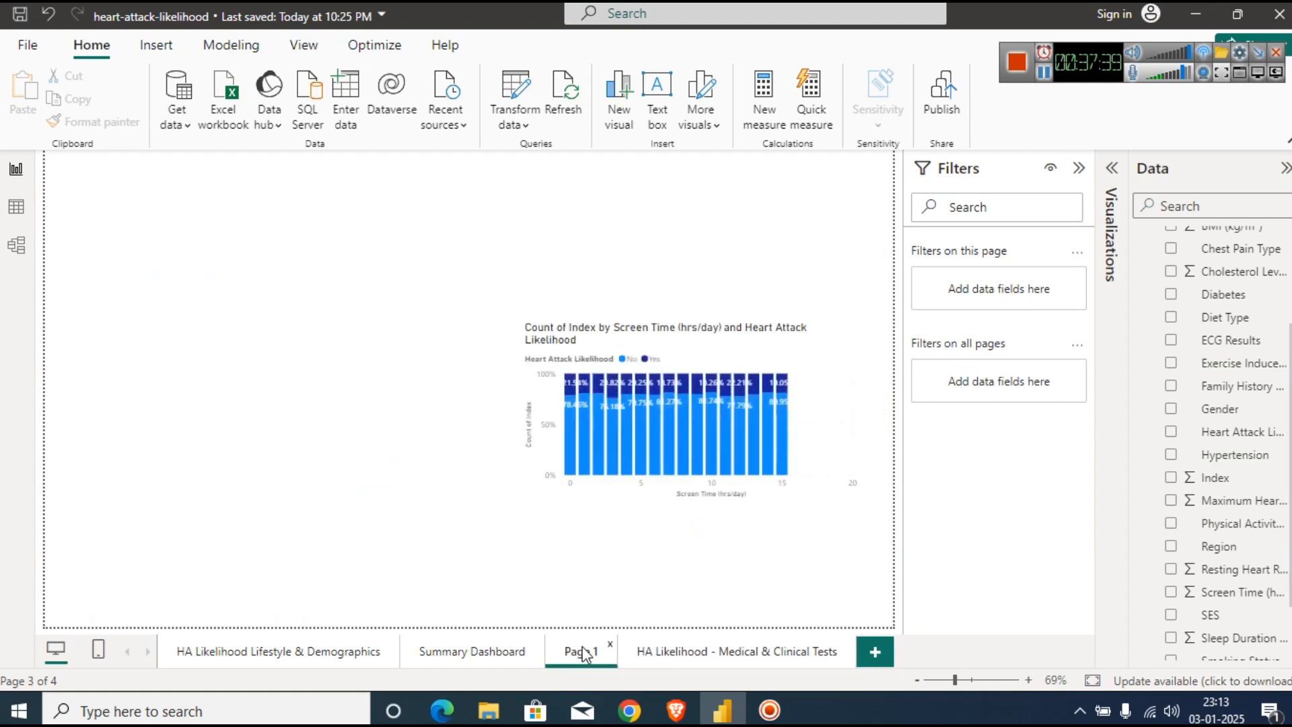
click(611, 648)
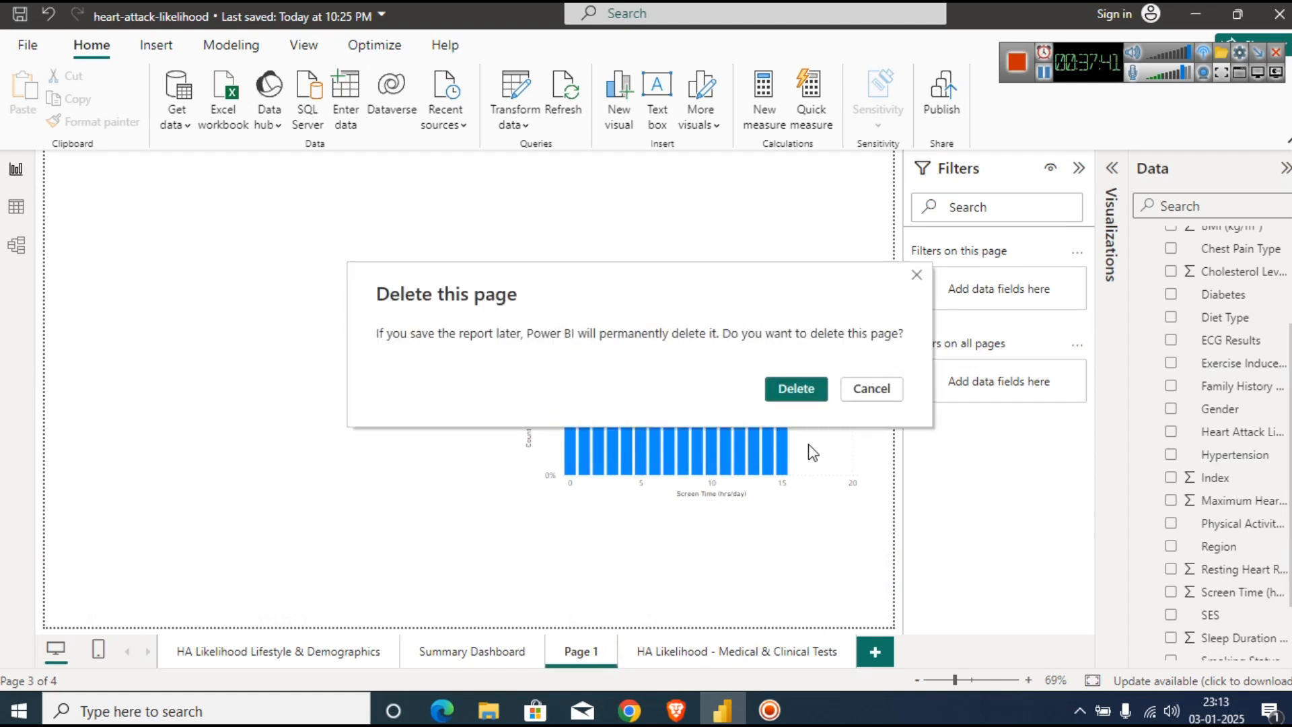
click(804, 399)
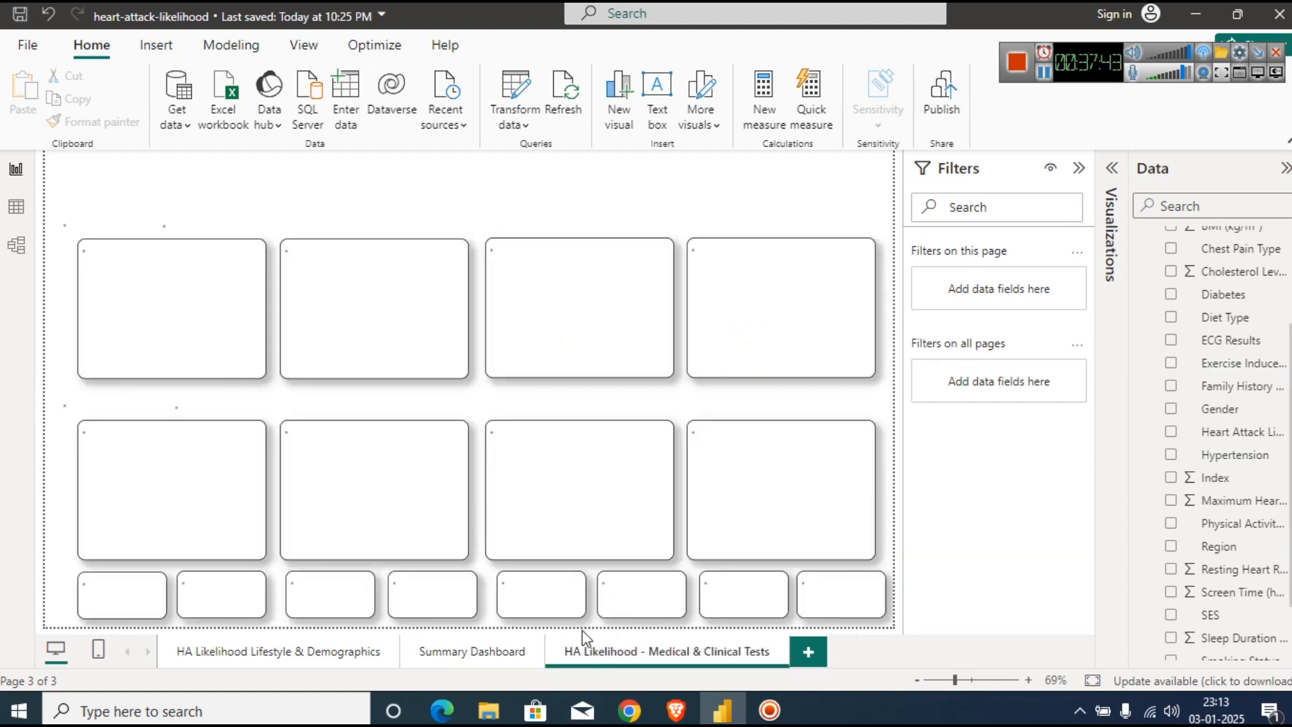
click(498, 654)
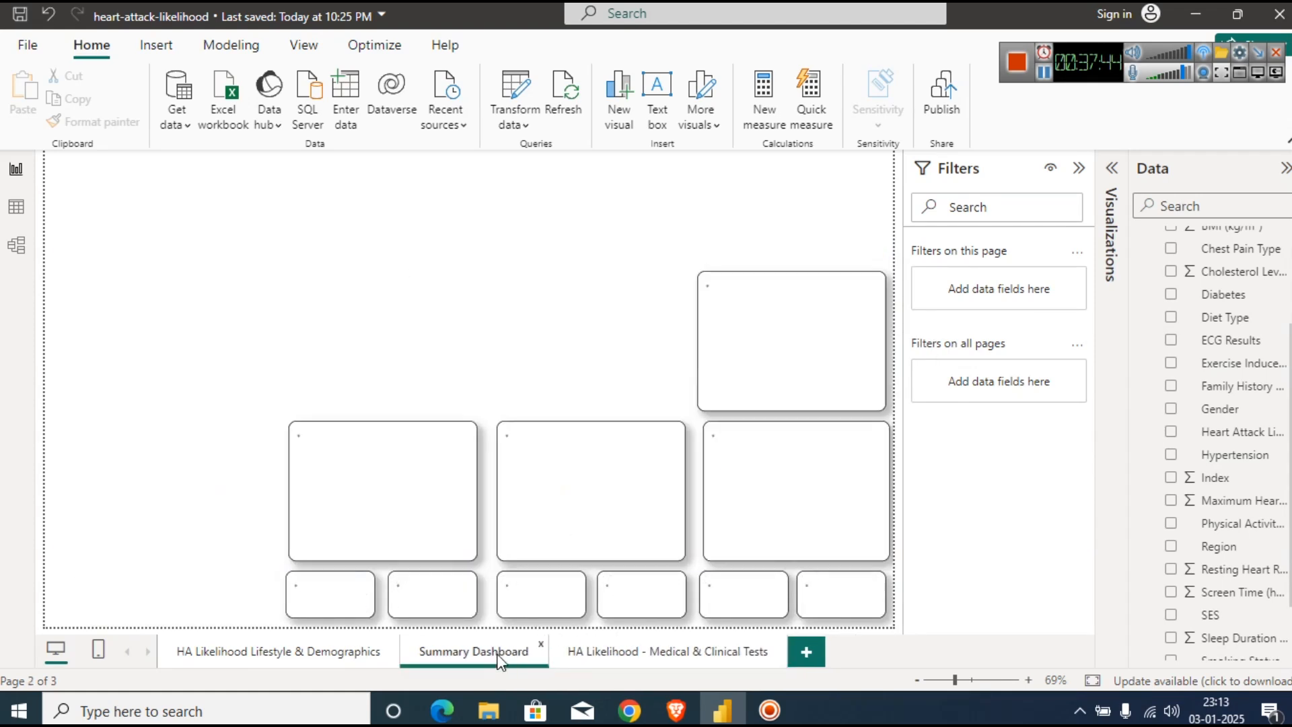
click(539, 648)
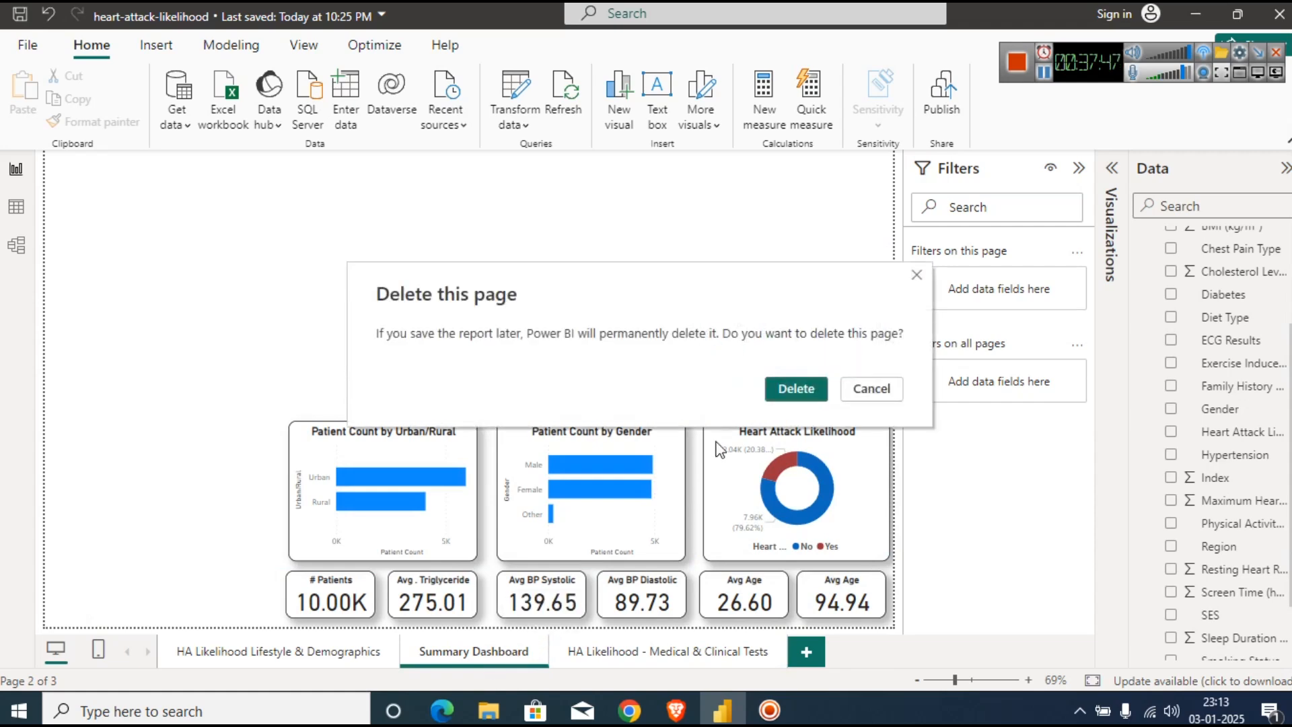
click(804, 398)
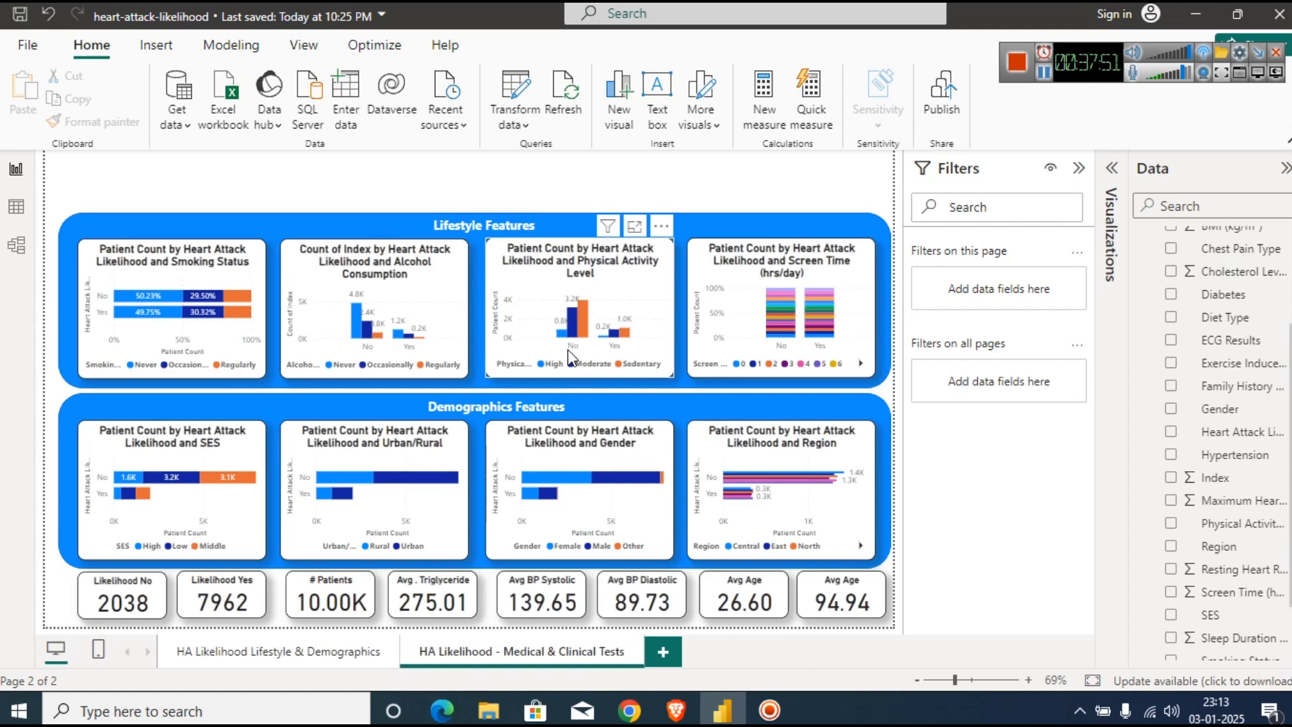
Save the report and return to the HA Likelihood Lifestyle & Demographics page.
key(ctrl+s)
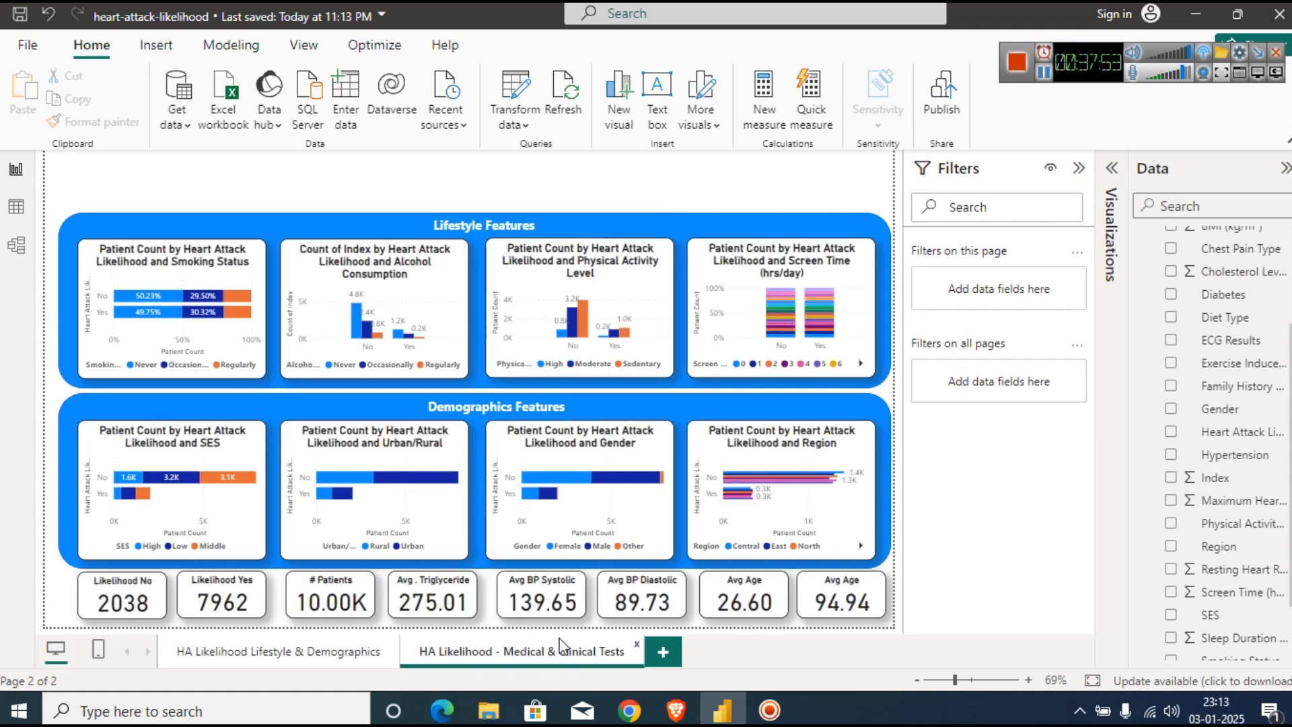
click(328, 651)
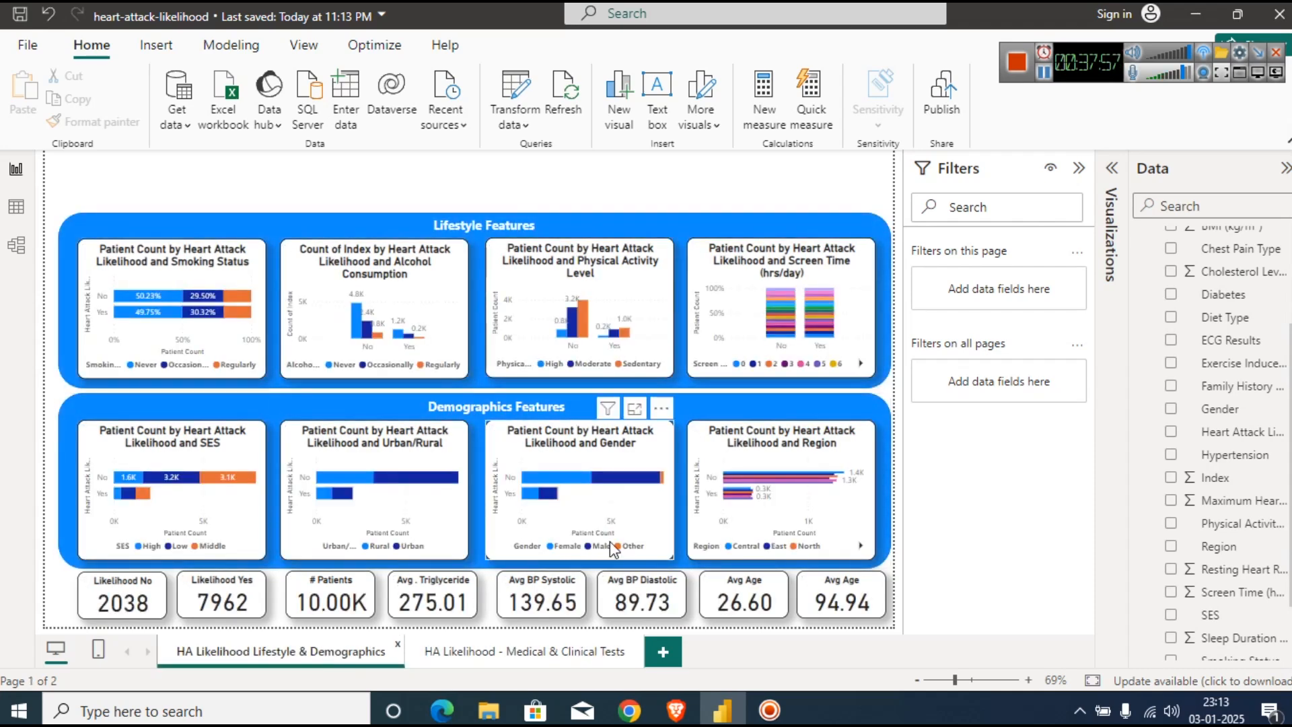
click(1043, 72)
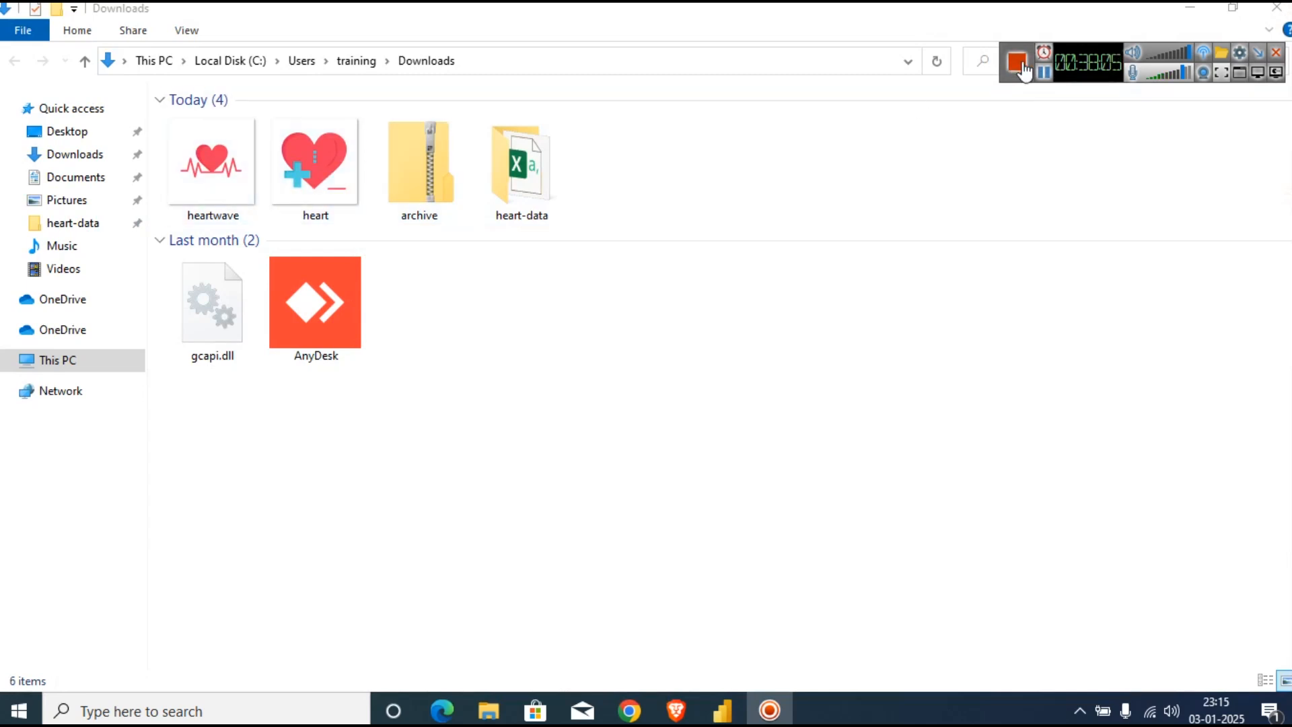
click(1043, 74)
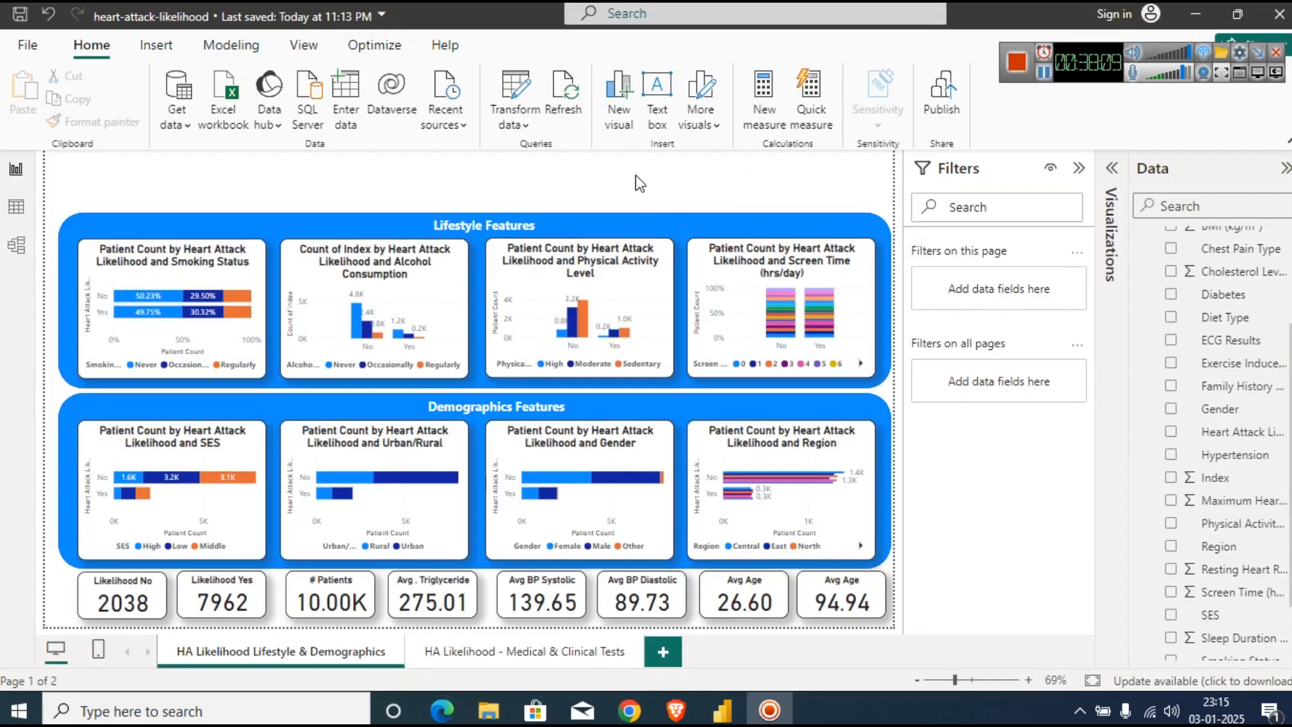
Add a text box reading "Heart Attack Risk - Demographics & Lifestyle Factors Analysis" to the Lifestyle & Demographics page.
click(658, 115)
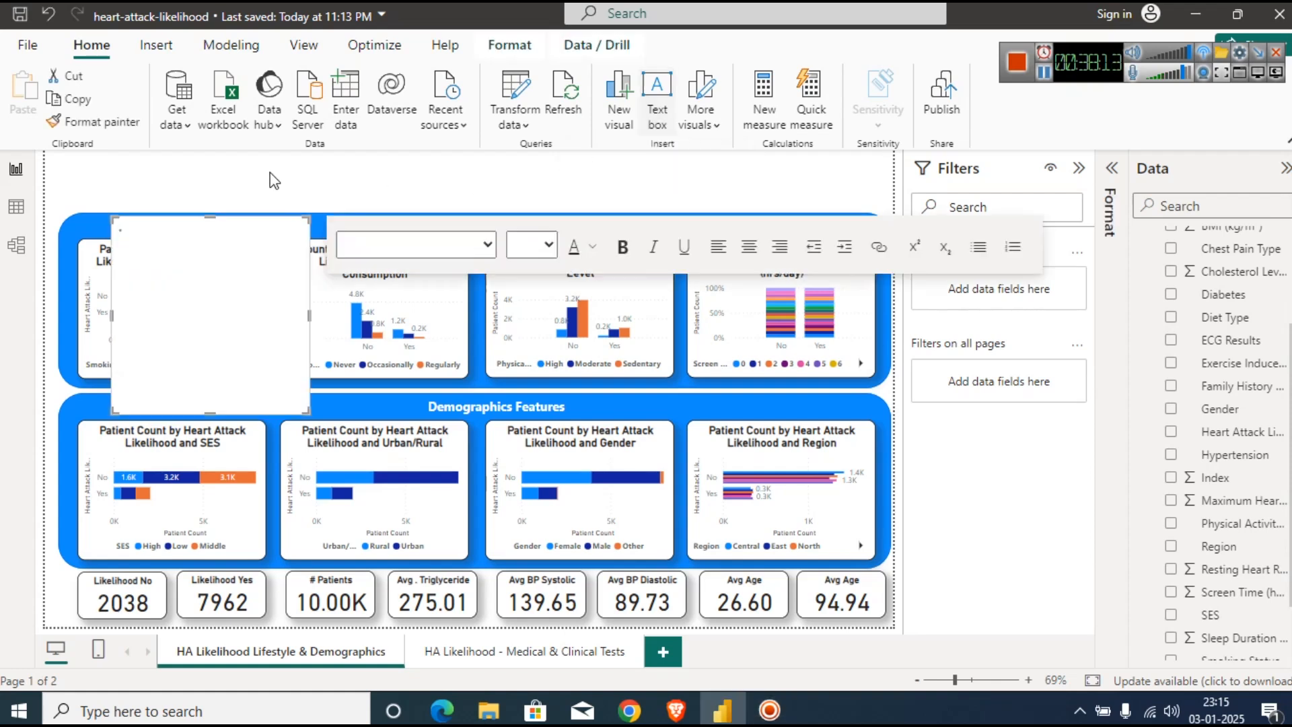
text(hear)
key(ctrl+a)
key(BackSpace)
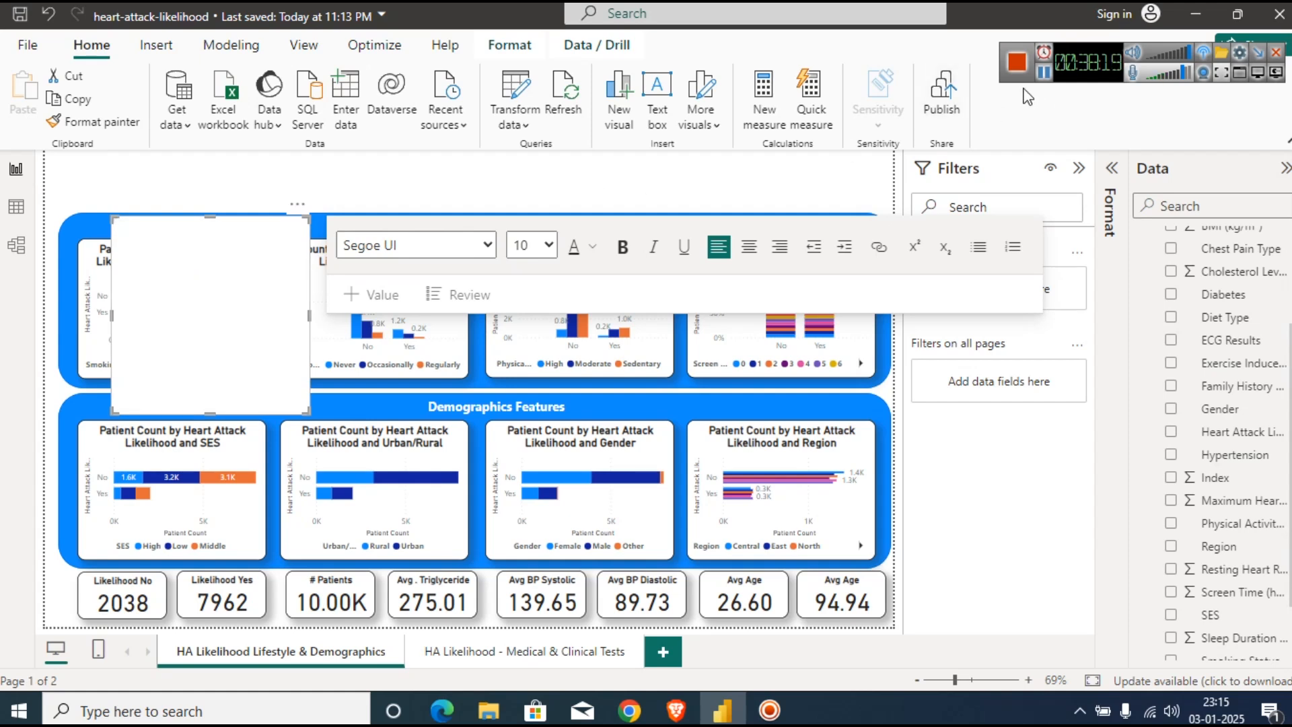
text(Heart Attack Risk - Demographics & Lifestyle Factors Analysis)
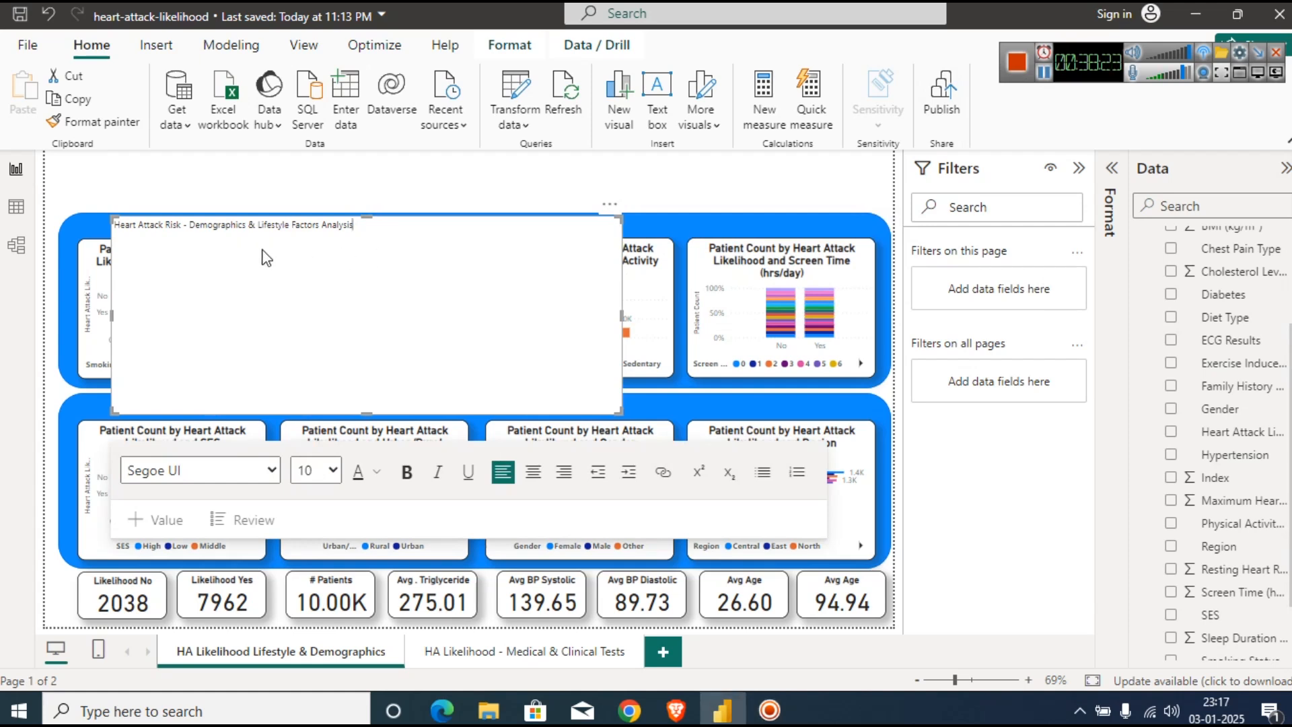
Centre the title text and resize its text box to fill the left half of the blank strip above the Lifestyle Features section.
key(ctrl+a)
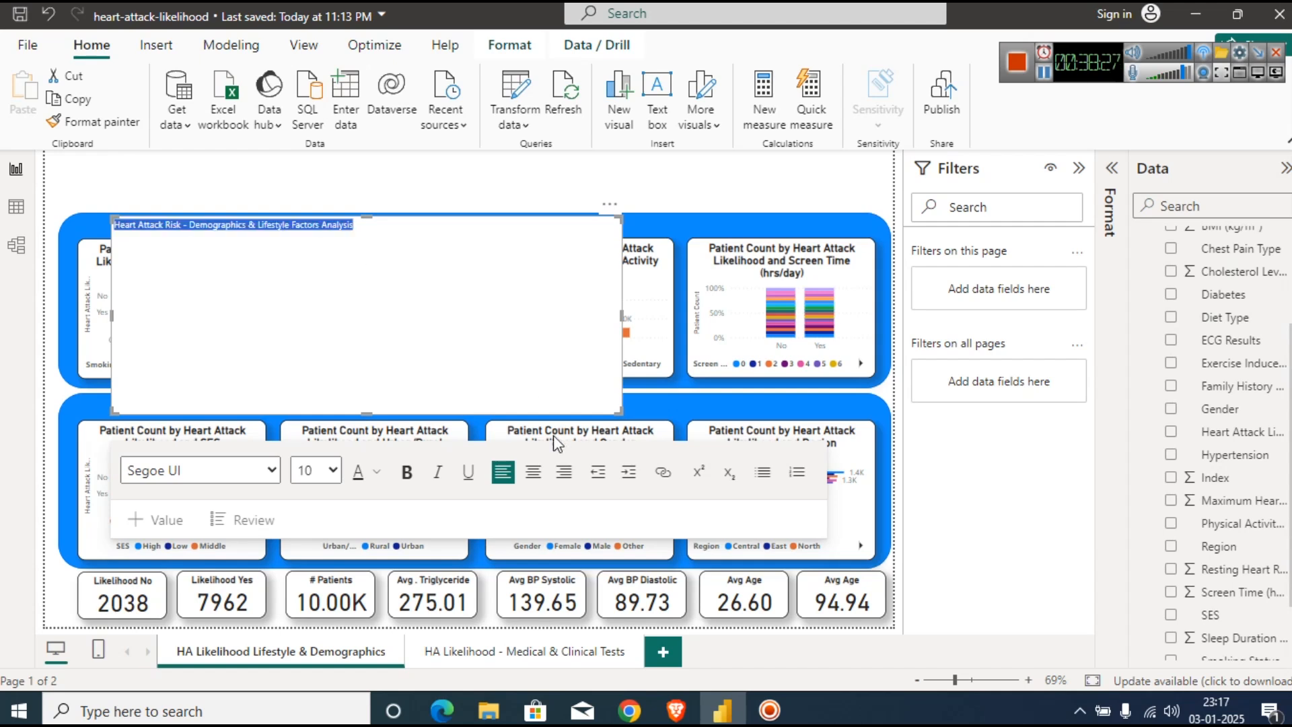
click(534, 479)
drag(620, 315, 892, 282)
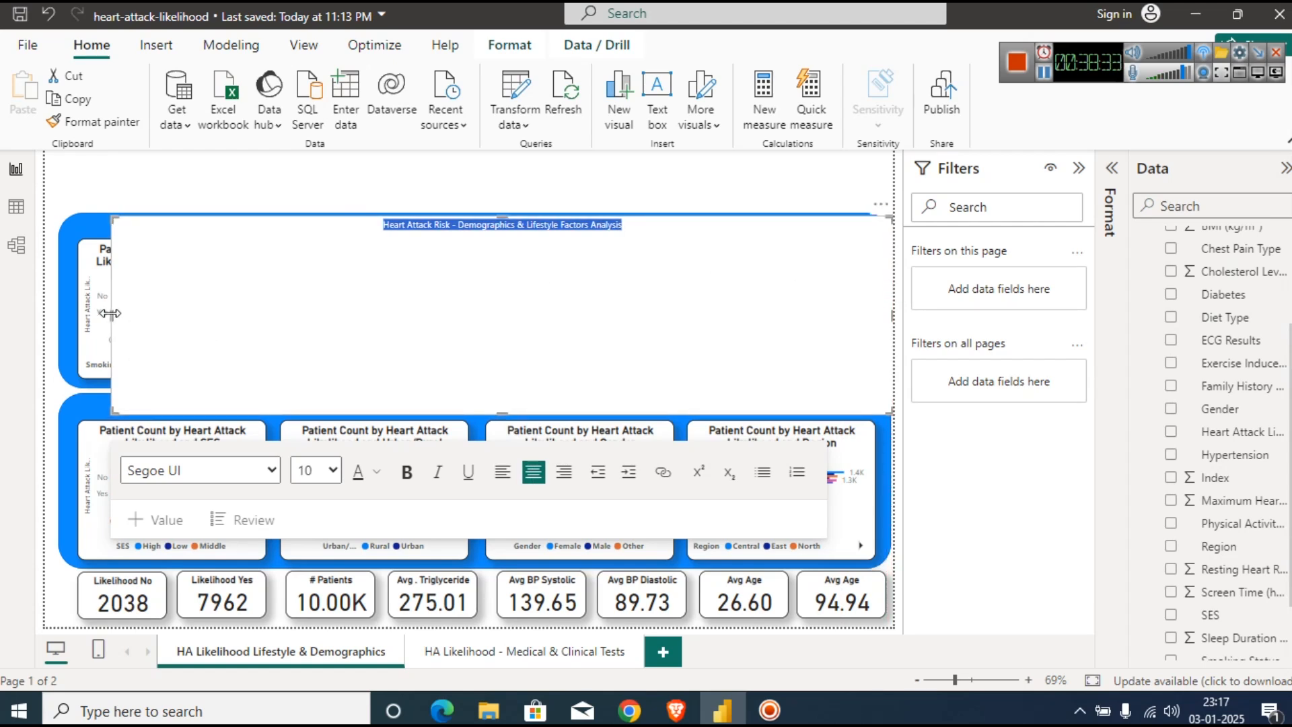
drag(115, 311, 46, 310)
drag(458, 413, 455, 155)
drag(466, 246, 458, 203)
drag(883, 179, 482, 172)
click(329, 177)
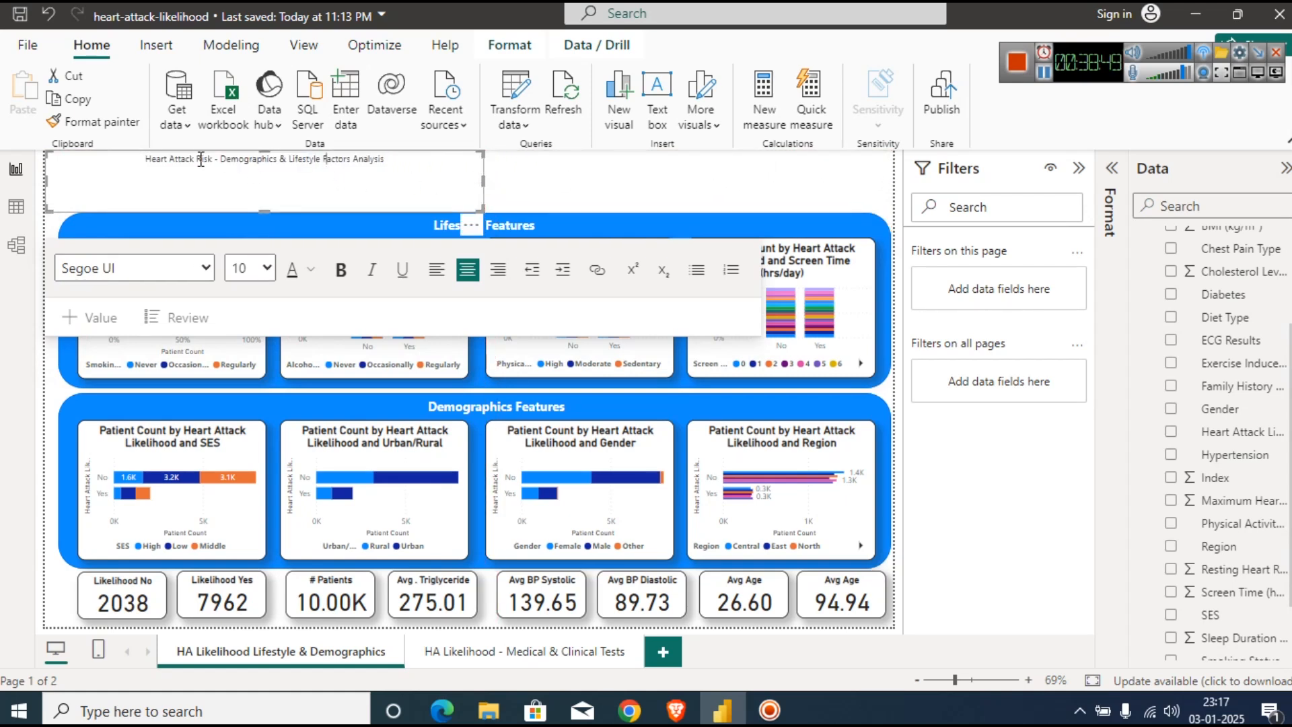
Set the Lifestyle & Demographics page title text to font size 16 and make it bold.
triple_click(153, 163)
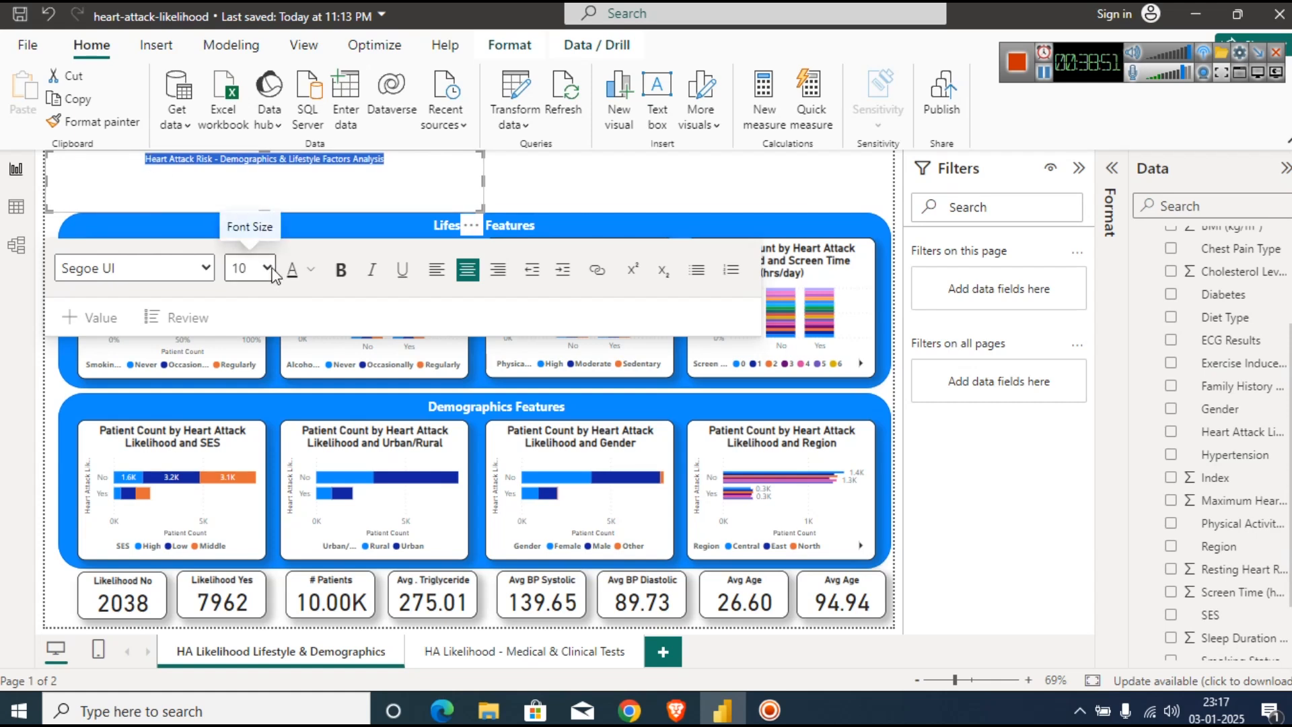
click(262, 268)
click(239, 479)
click(339, 193)
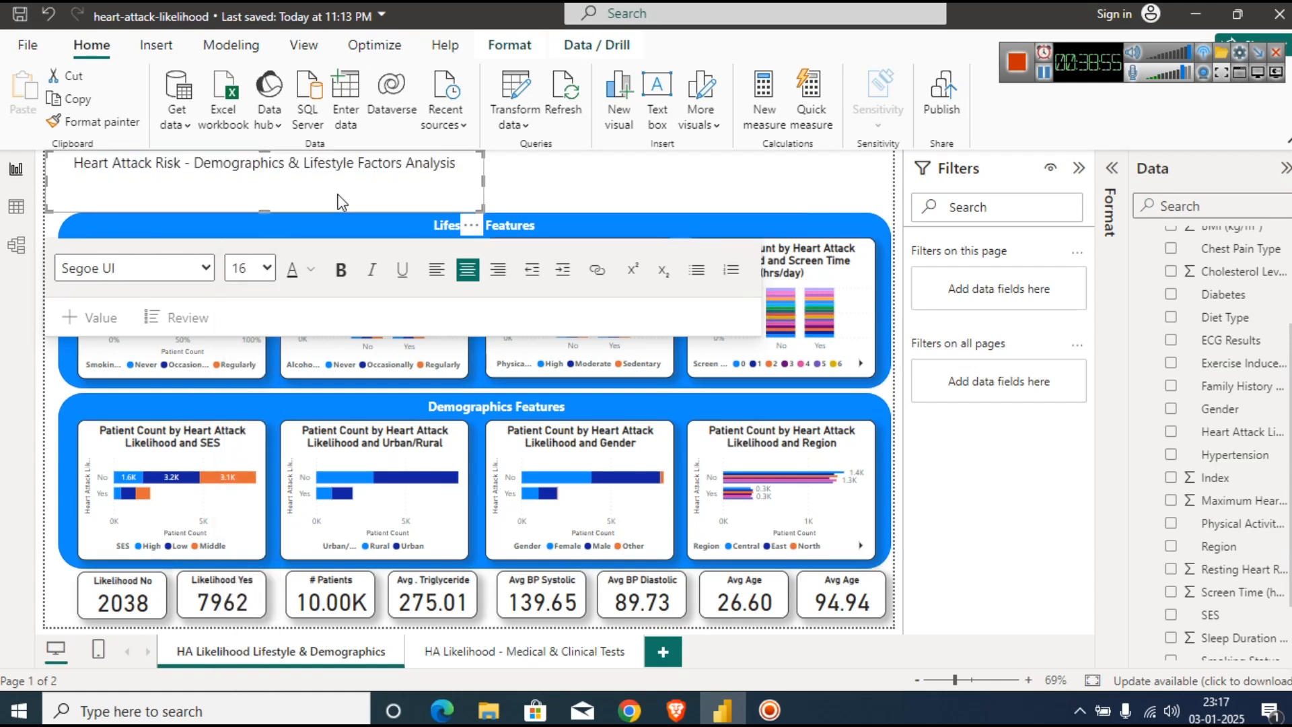
triple_click(338, 194)
click(341, 269)
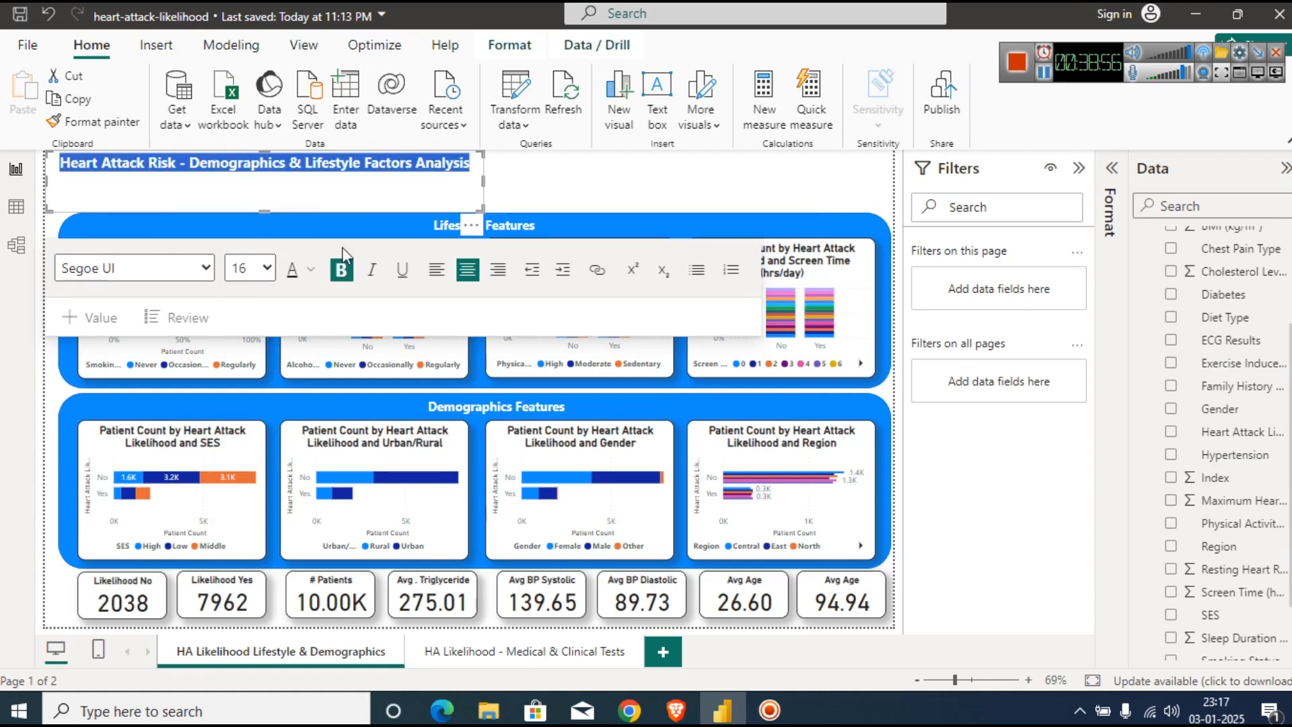
click(328, 182)
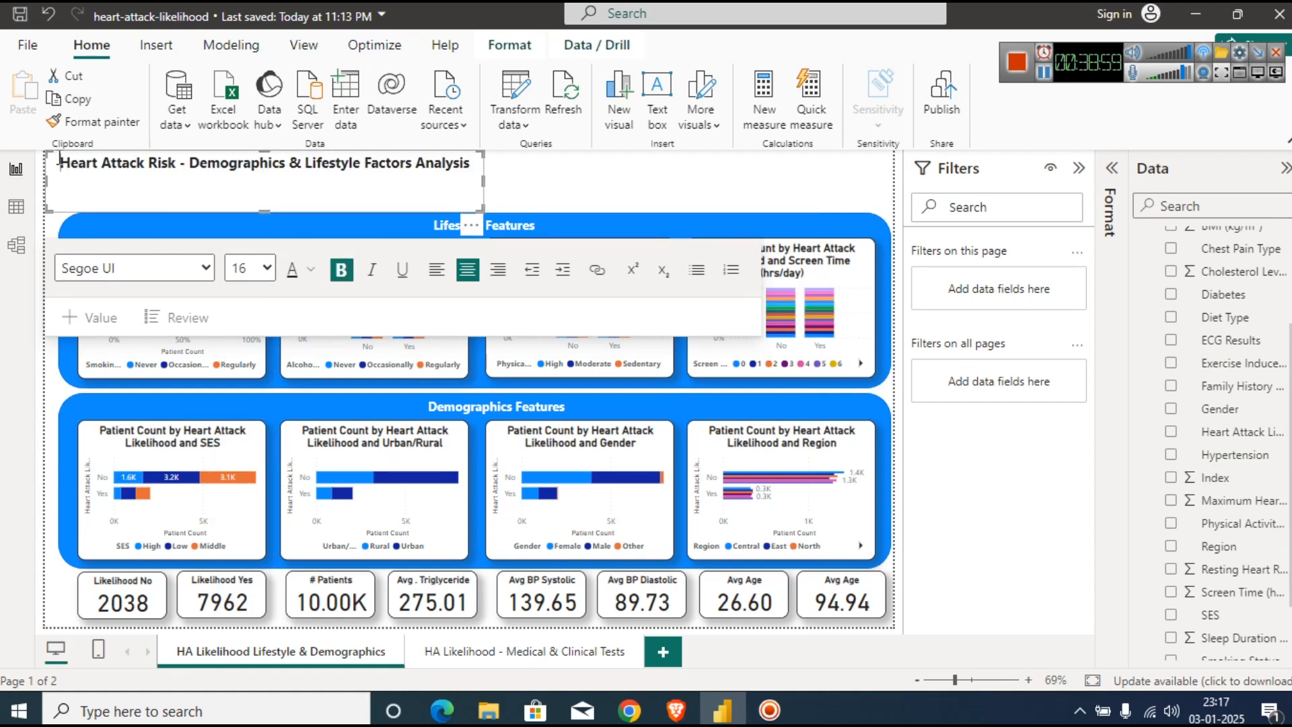
Shift the title text down within its text box by adding blank space above it and trimming the excess.
key(Return)
key(Return)
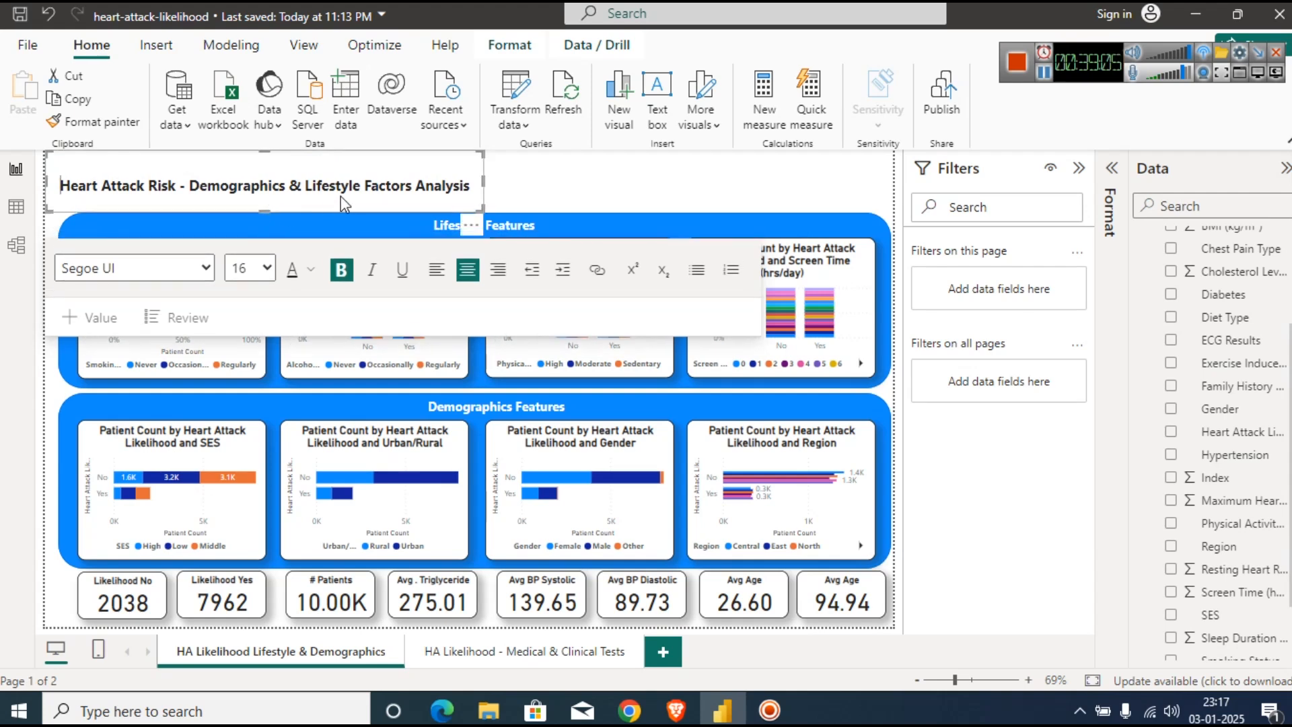
click(531, 185)
click(326, 163)
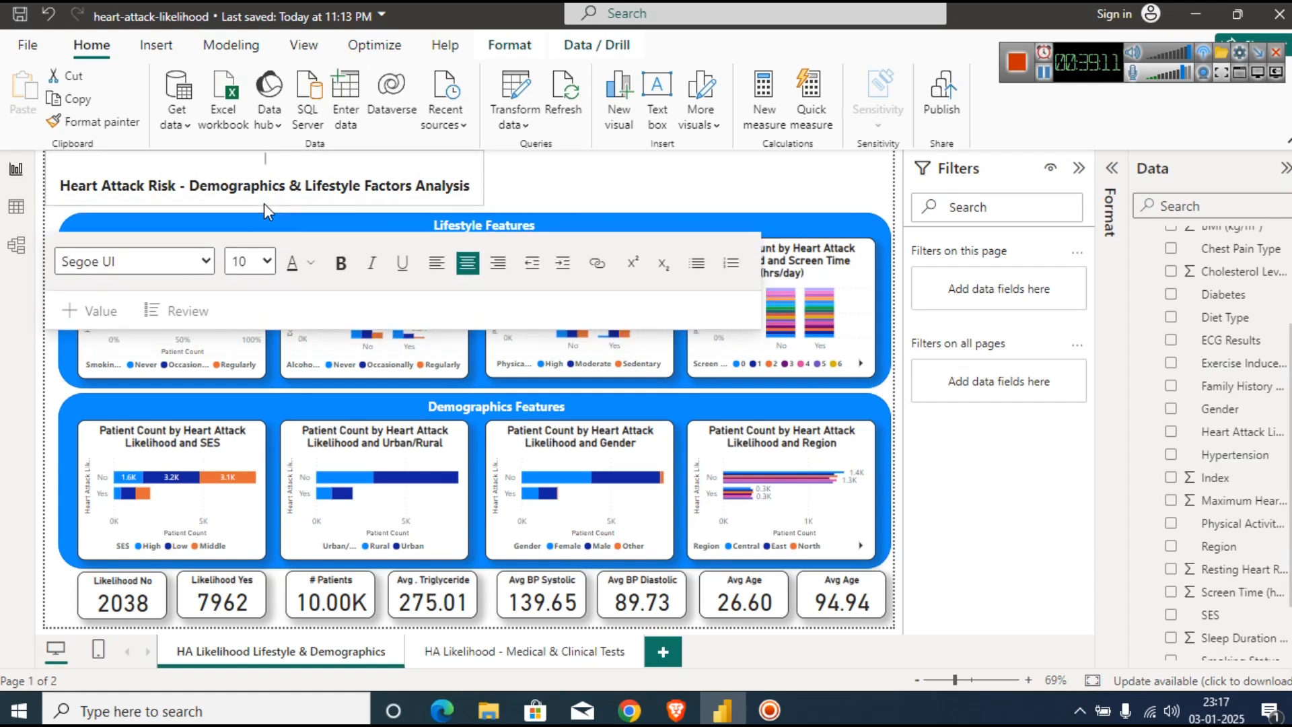
click(59, 180)
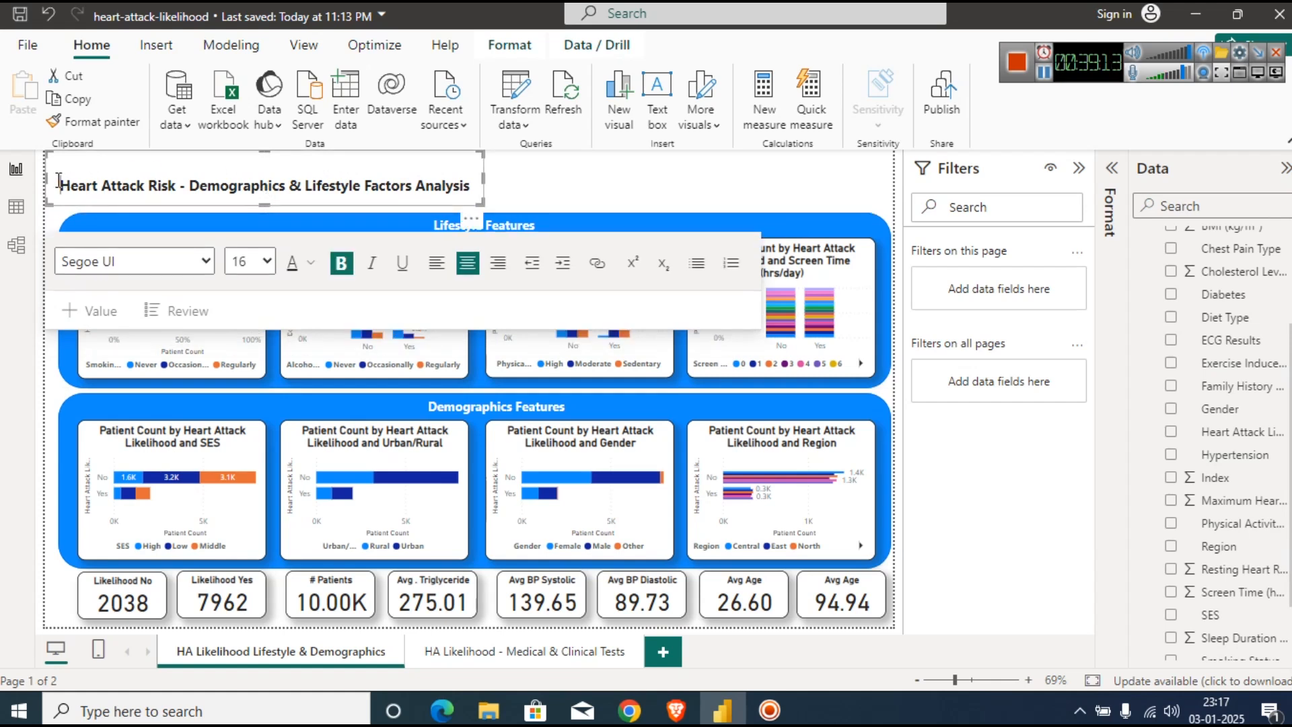
key(BackSpace)
key(BackSpace)
key(BackSpace)
click(531, 186)
click(450, 168)
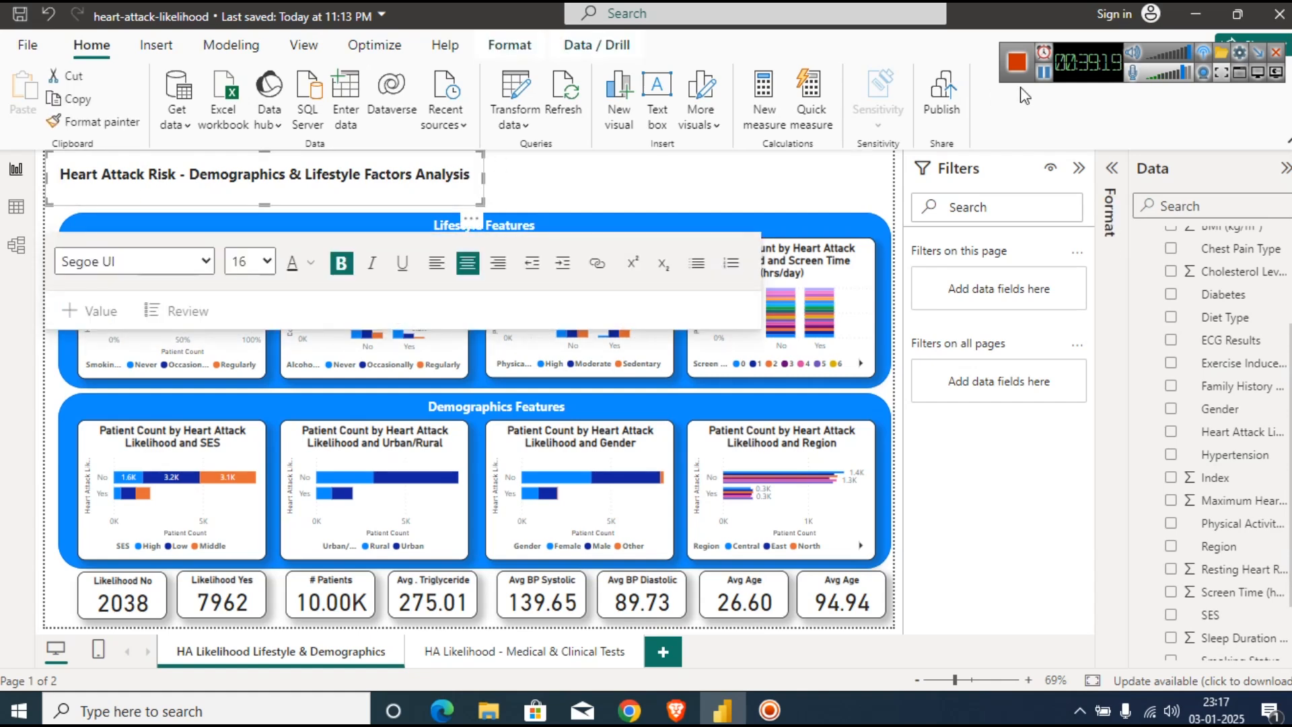
click(1043, 74)
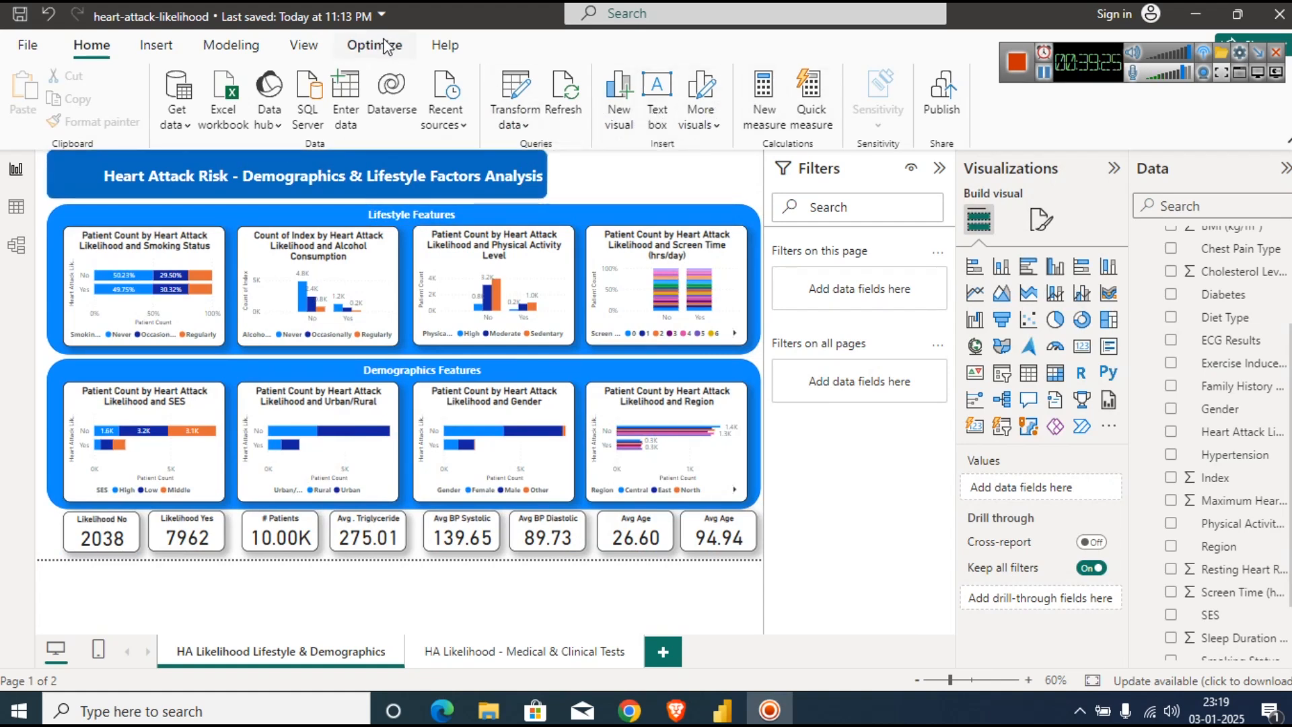
Insert the heartwave image from the Downloads folder into the Lifestyle & Demographics page.
click(157, 44)
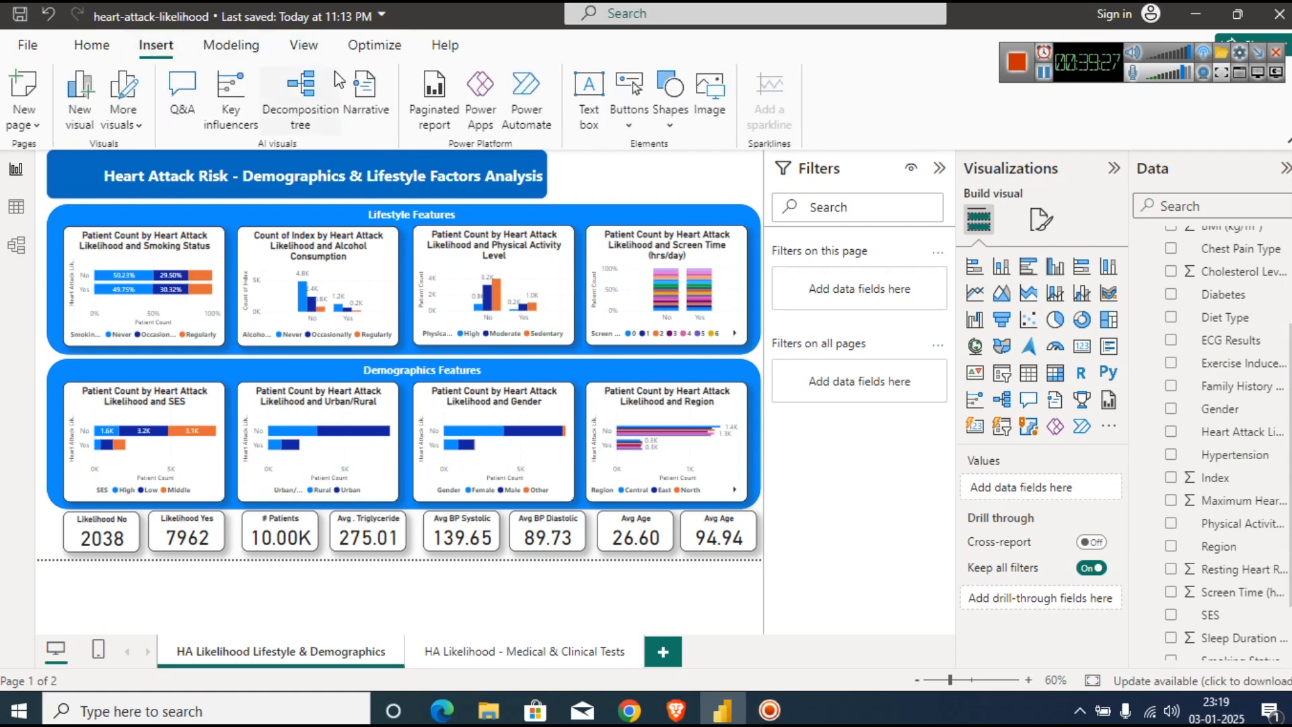
click(695, 118)
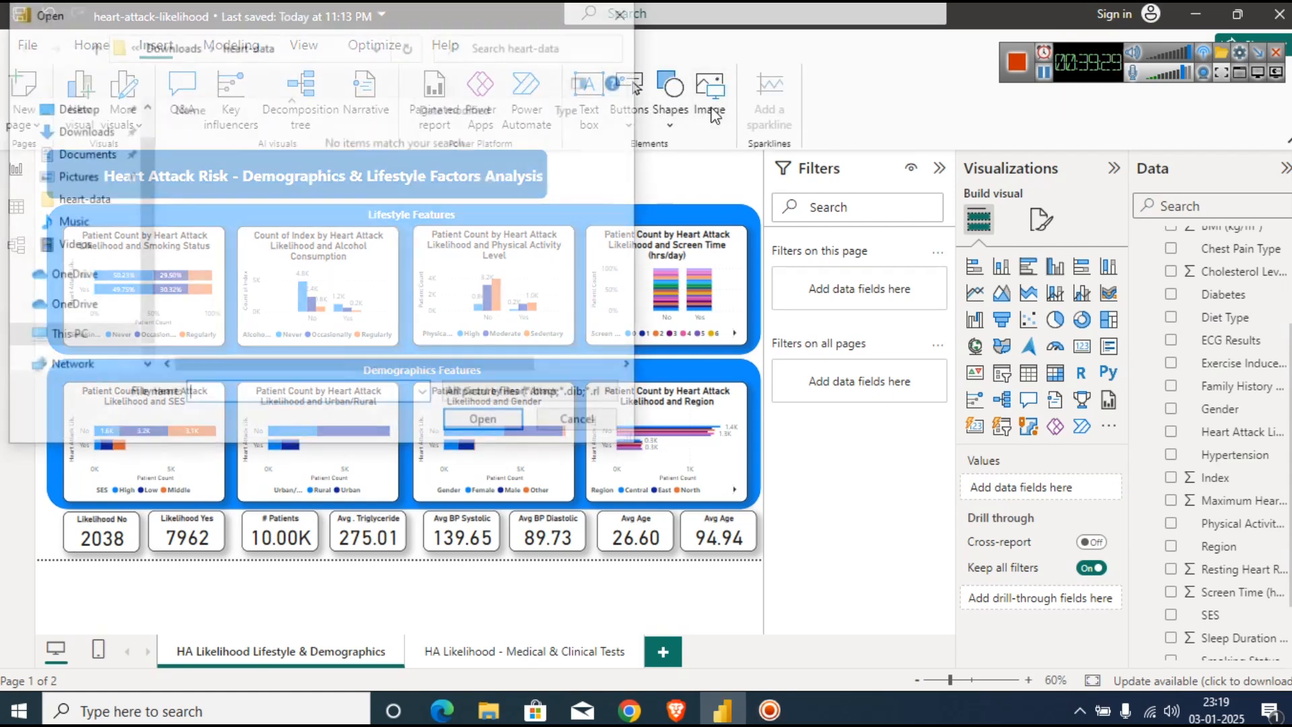
click(82, 131)
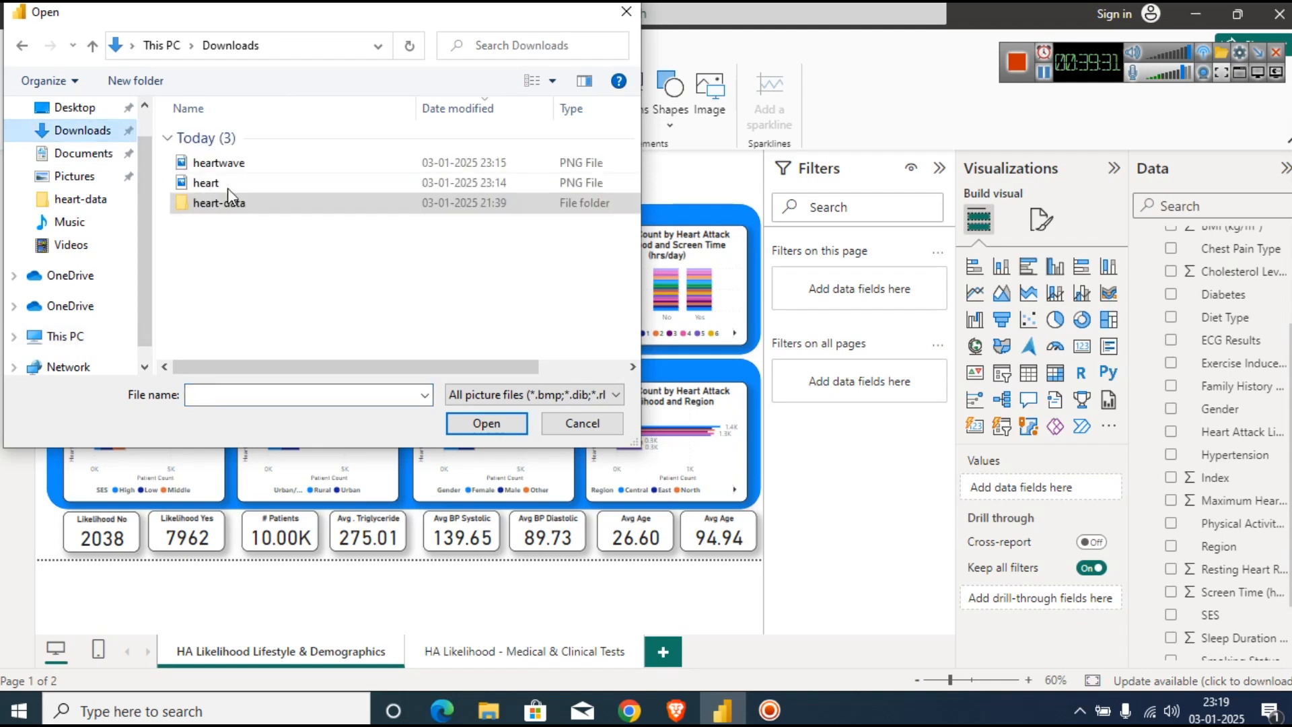
click(219, 169)
double_click(220, 169)
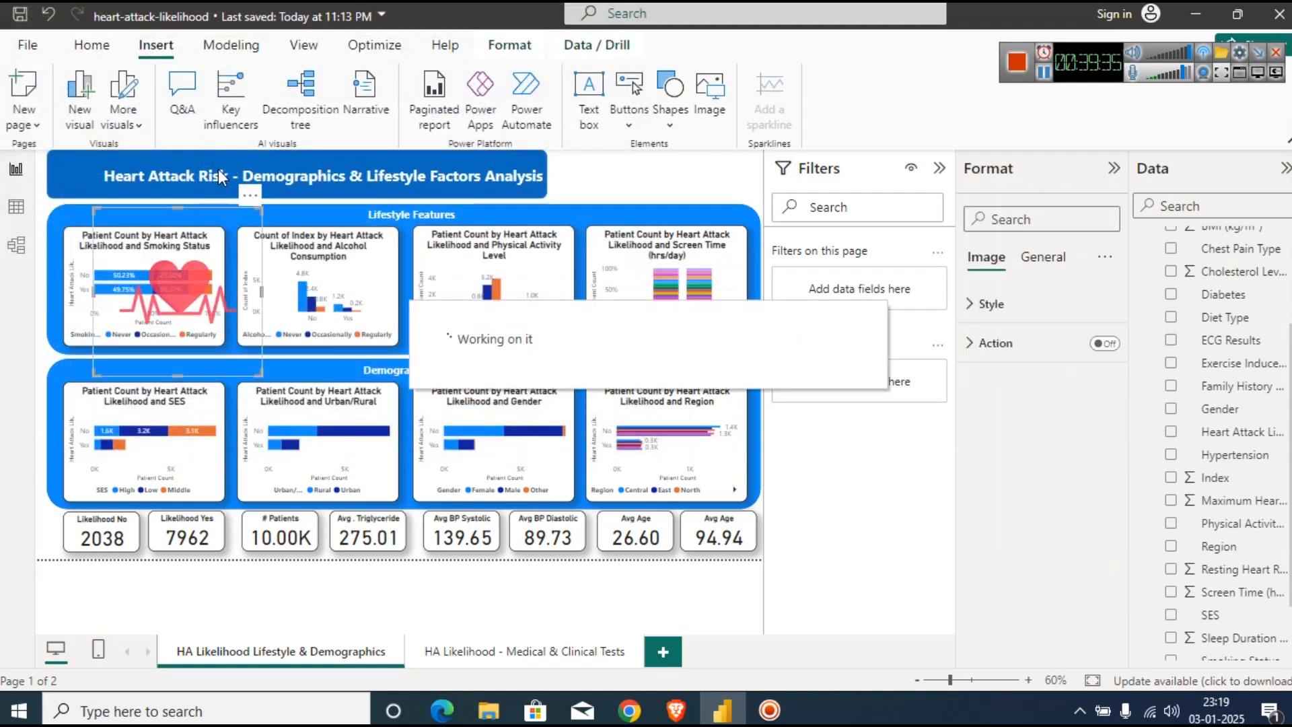
Shrink the heartwave image and fit it inside the title banner, just before the title text.
drag(261, 374, 75, 146)
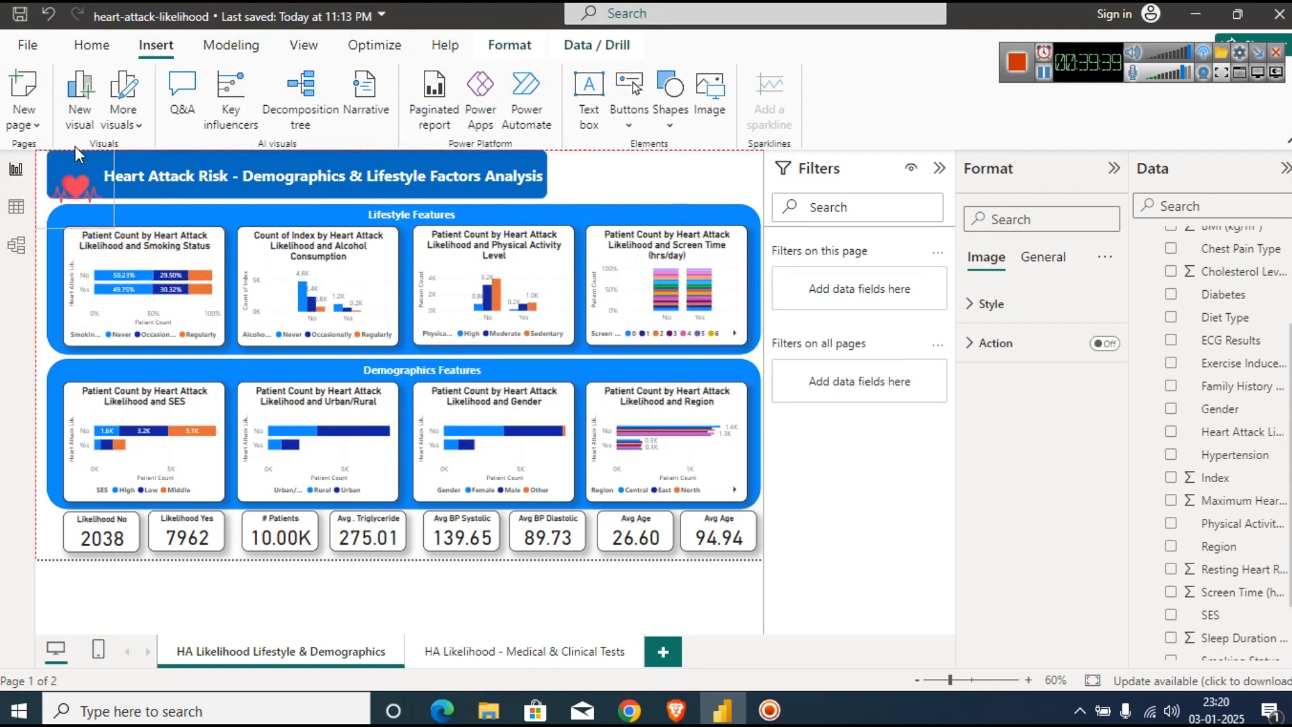
drag(73, 227, 67, 203)
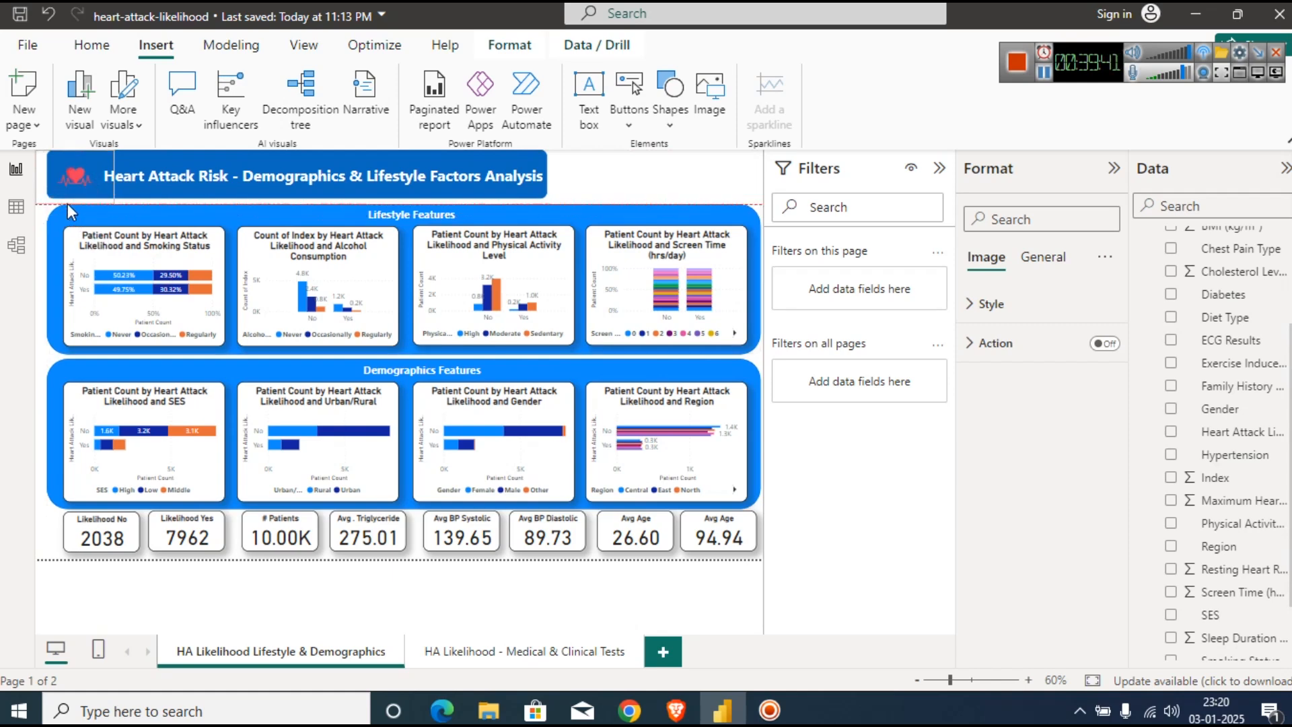
click(274, 172)
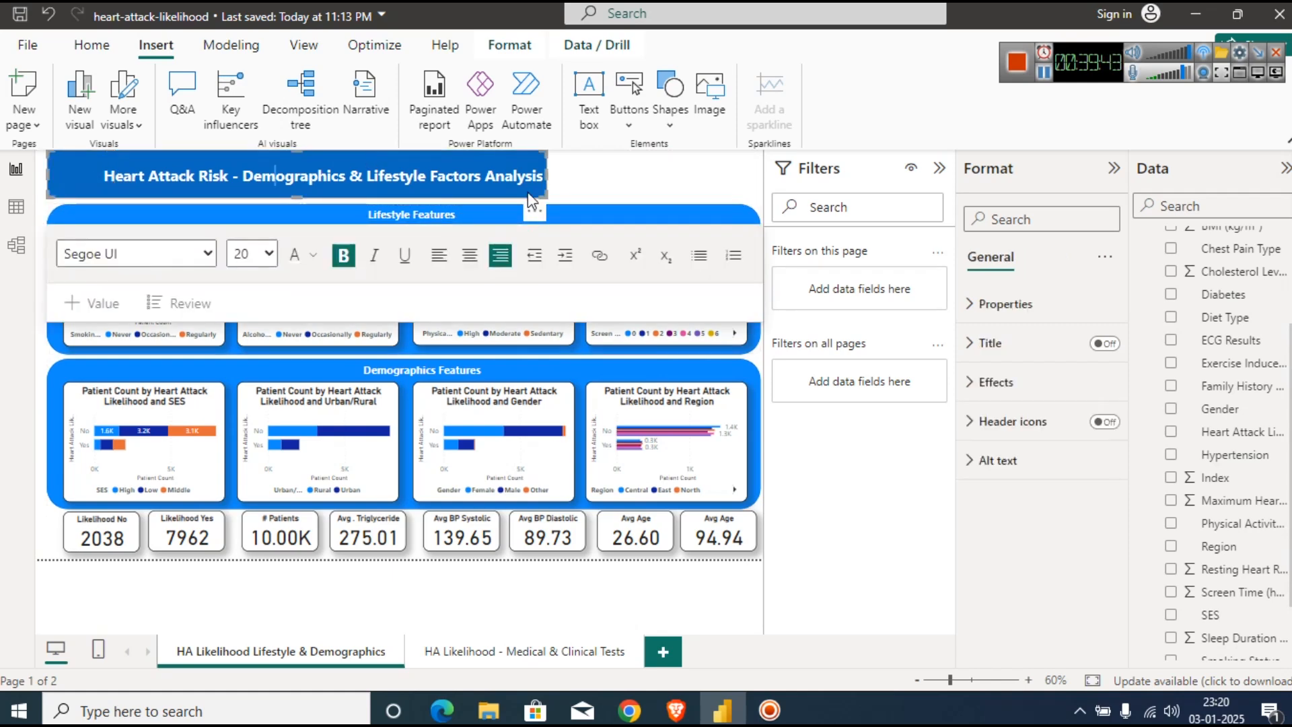
click(616, 172)
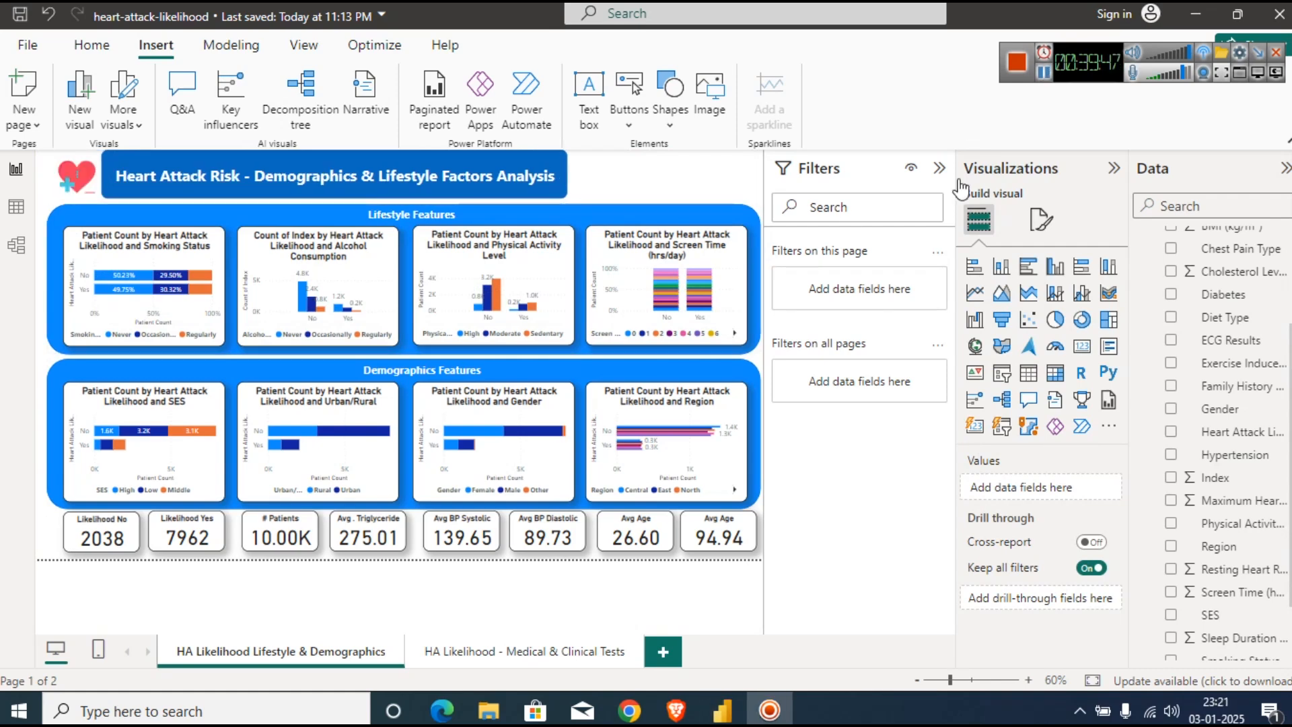
Collapse the filters area and copy the title banner from the Lifestyle & Demographics page to the Medical & Clinical Tests page.
click(939, 167)
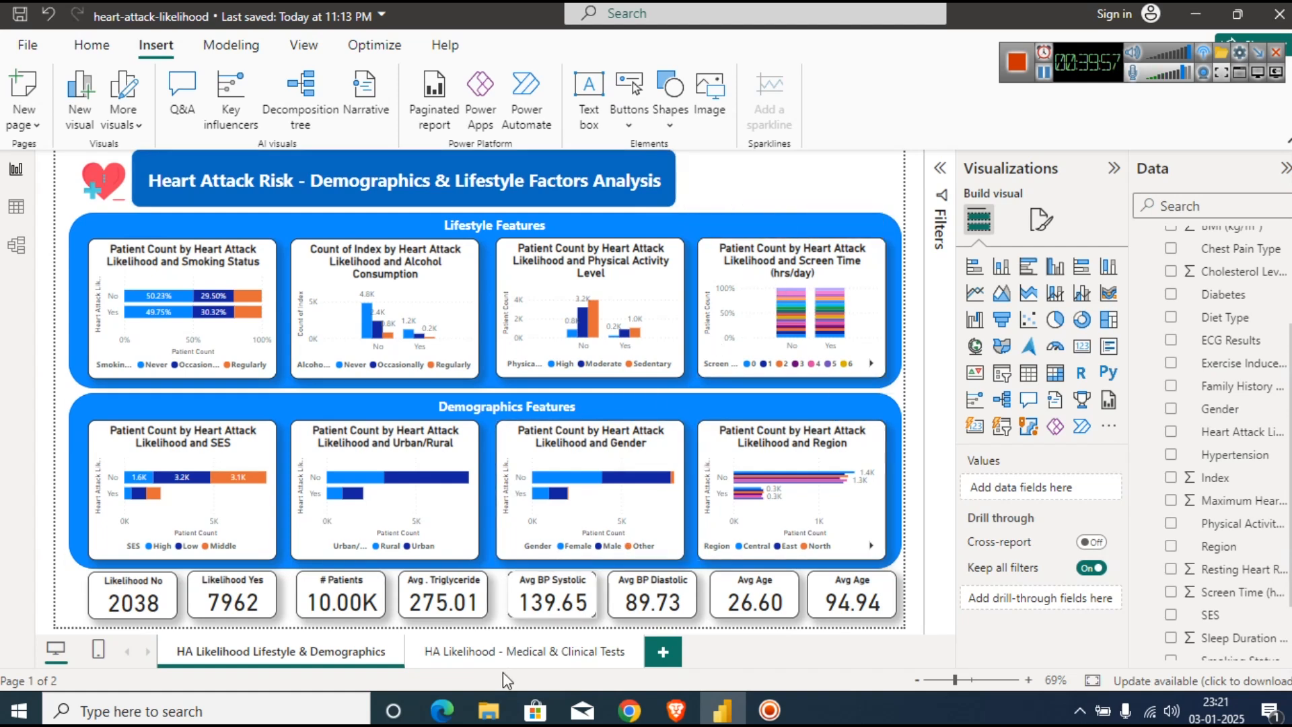
click(514, 657)
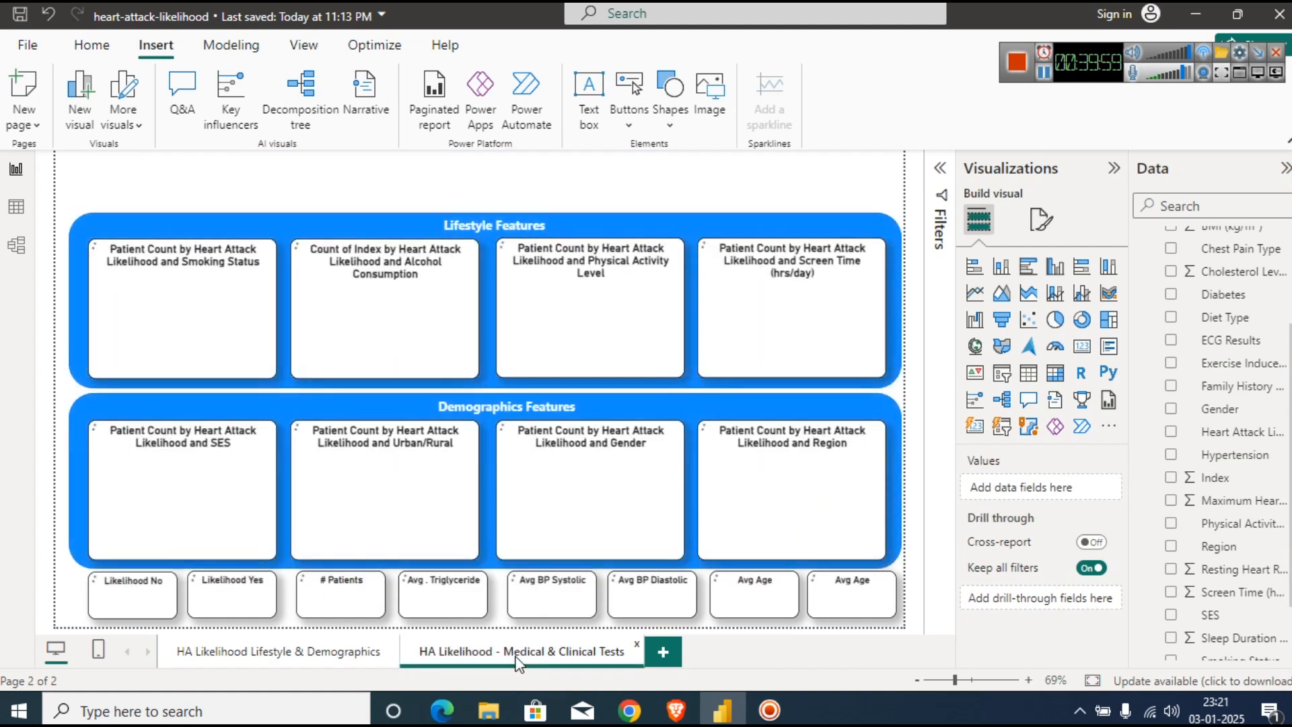
click(343, 652)
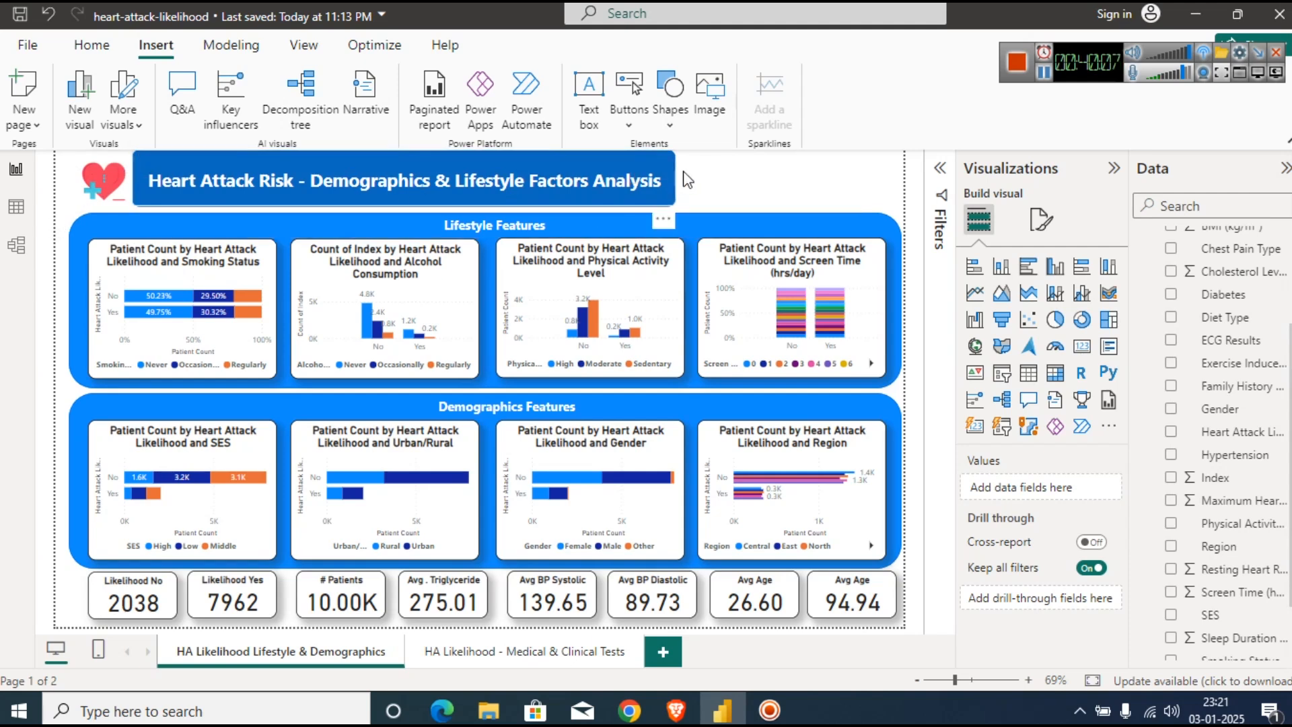
drag(34, 147, 33, 139)
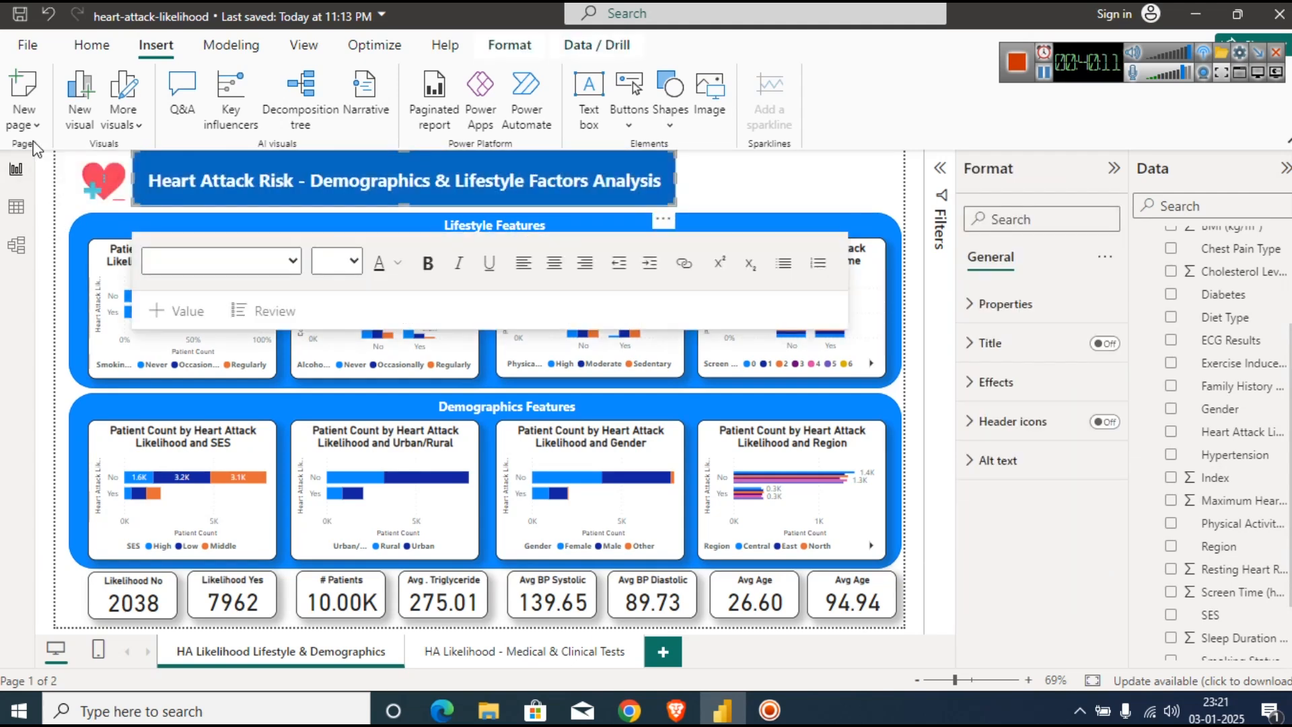
click(496, 650)
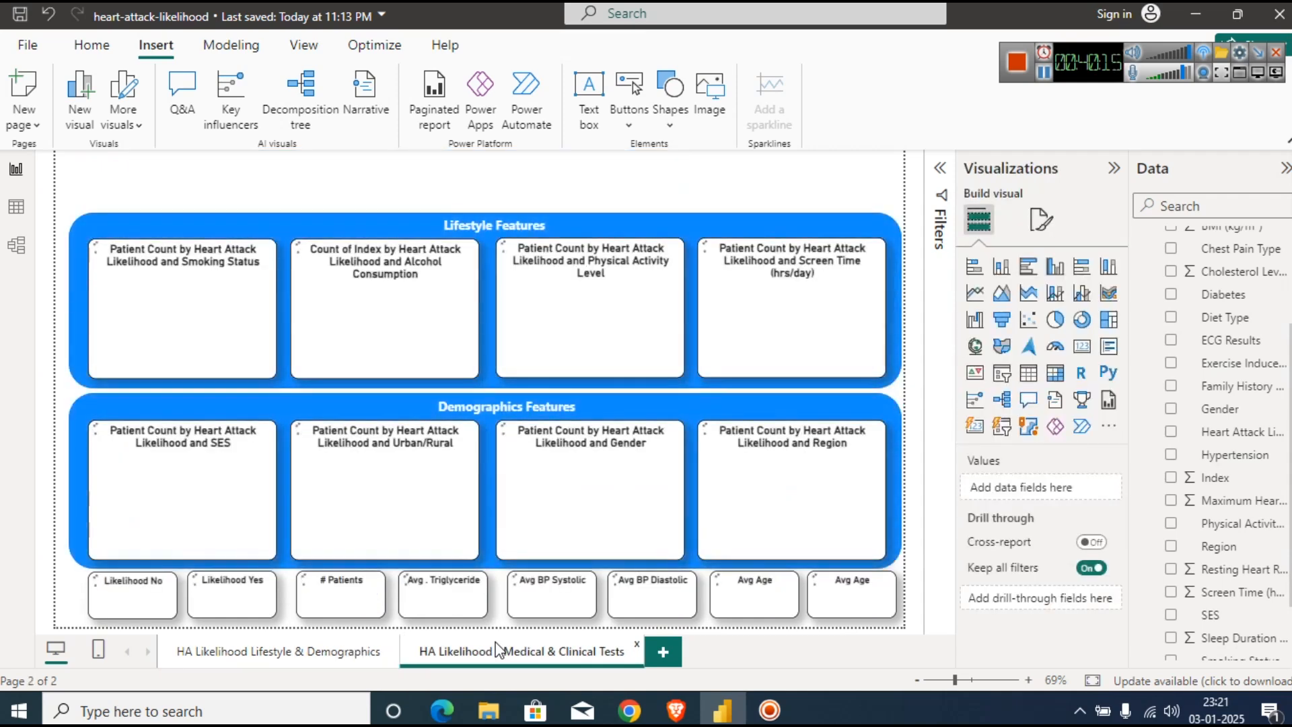
key(ctrl+v)
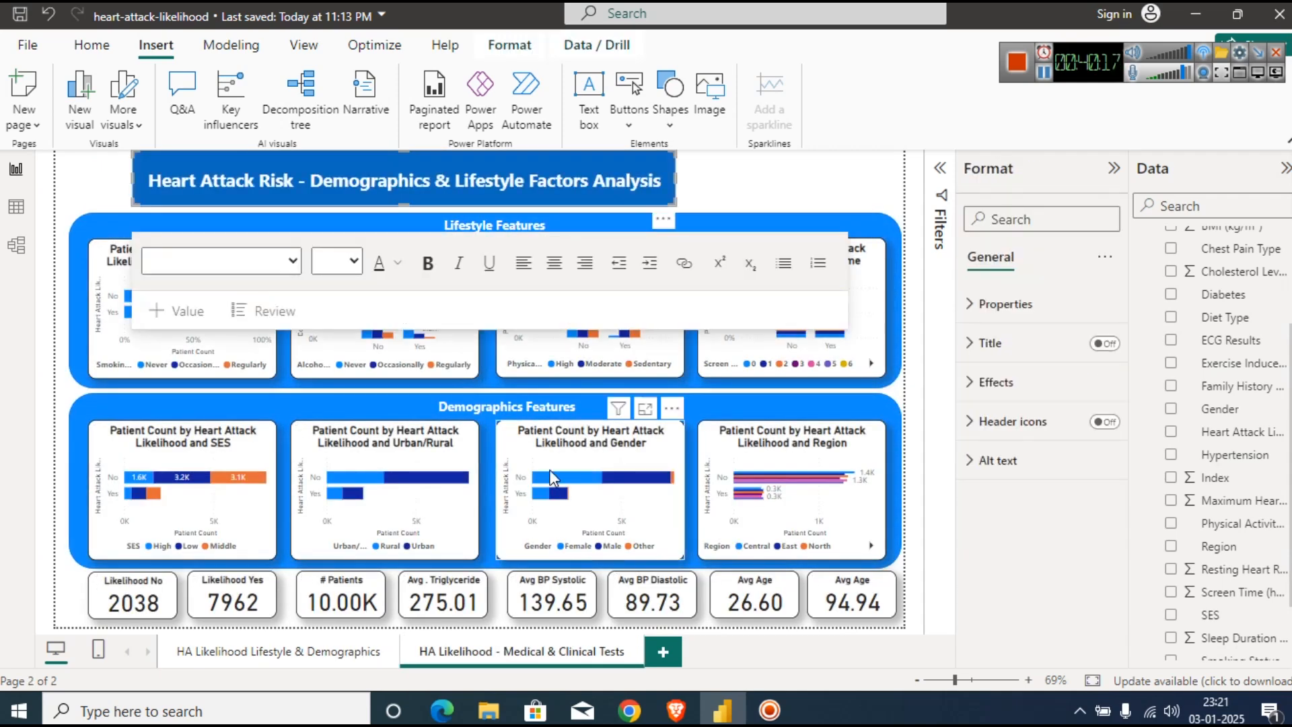
Copy the heart image beside the title to the Medical & Clinical Tests page, and return to the Lifestyle & Demographics page.
click(316, 653)
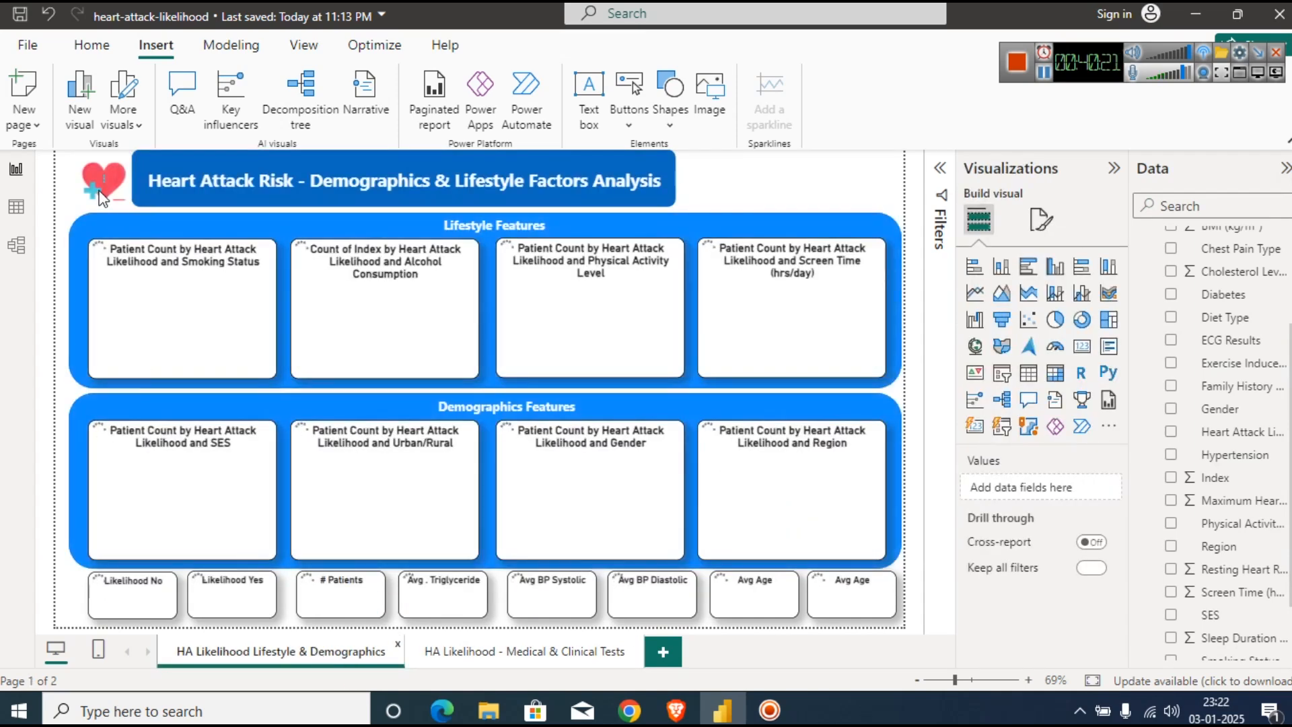
click(98, 178)
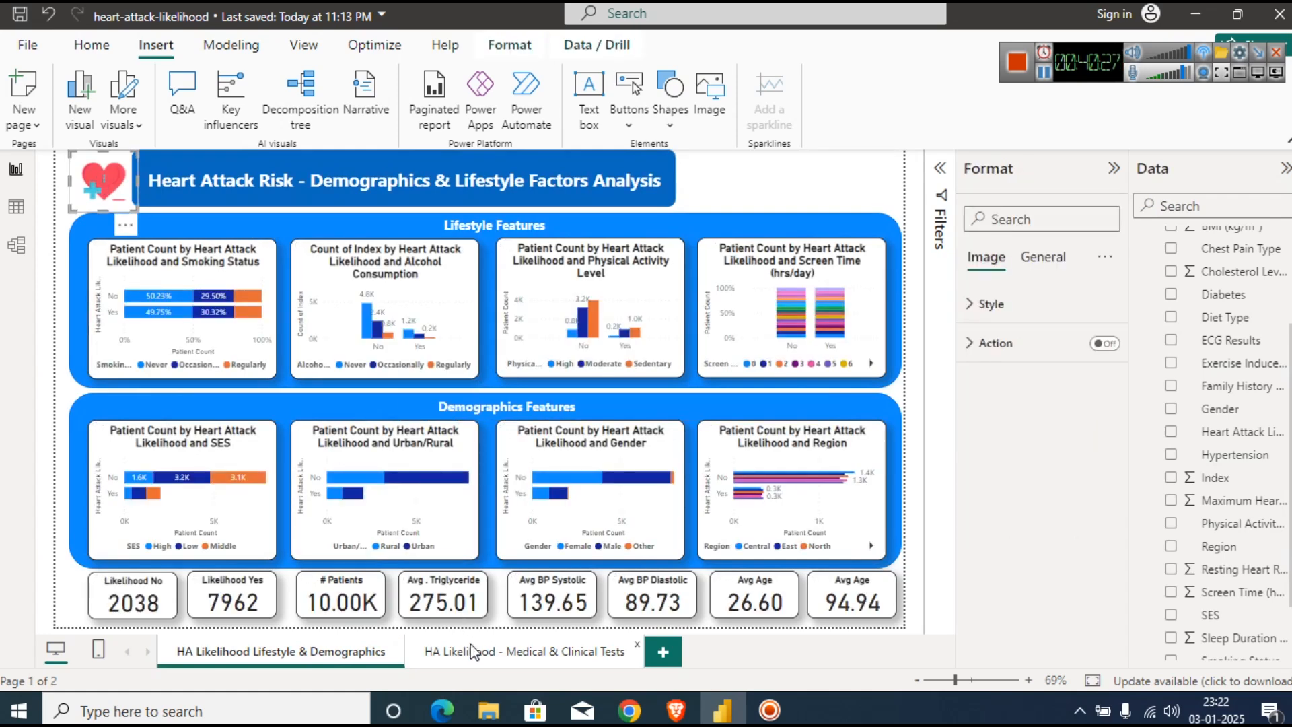
click(507, 652)
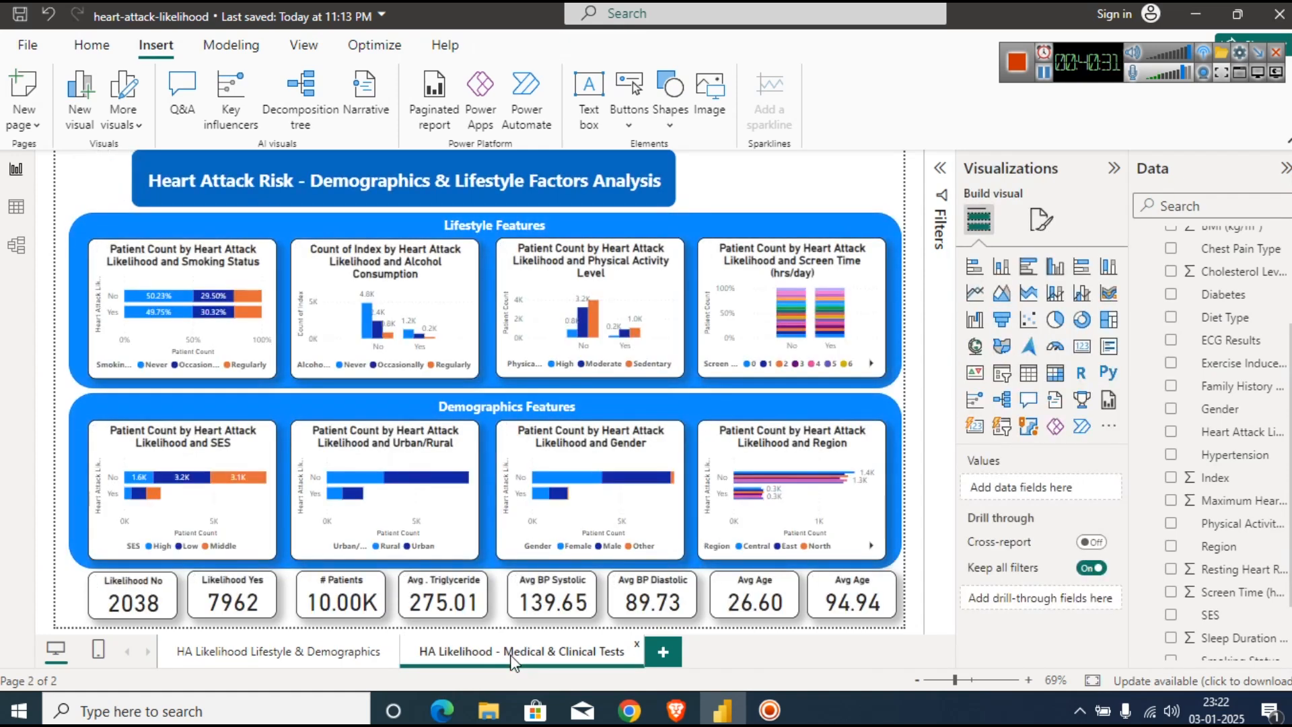
key(ctrl+v)
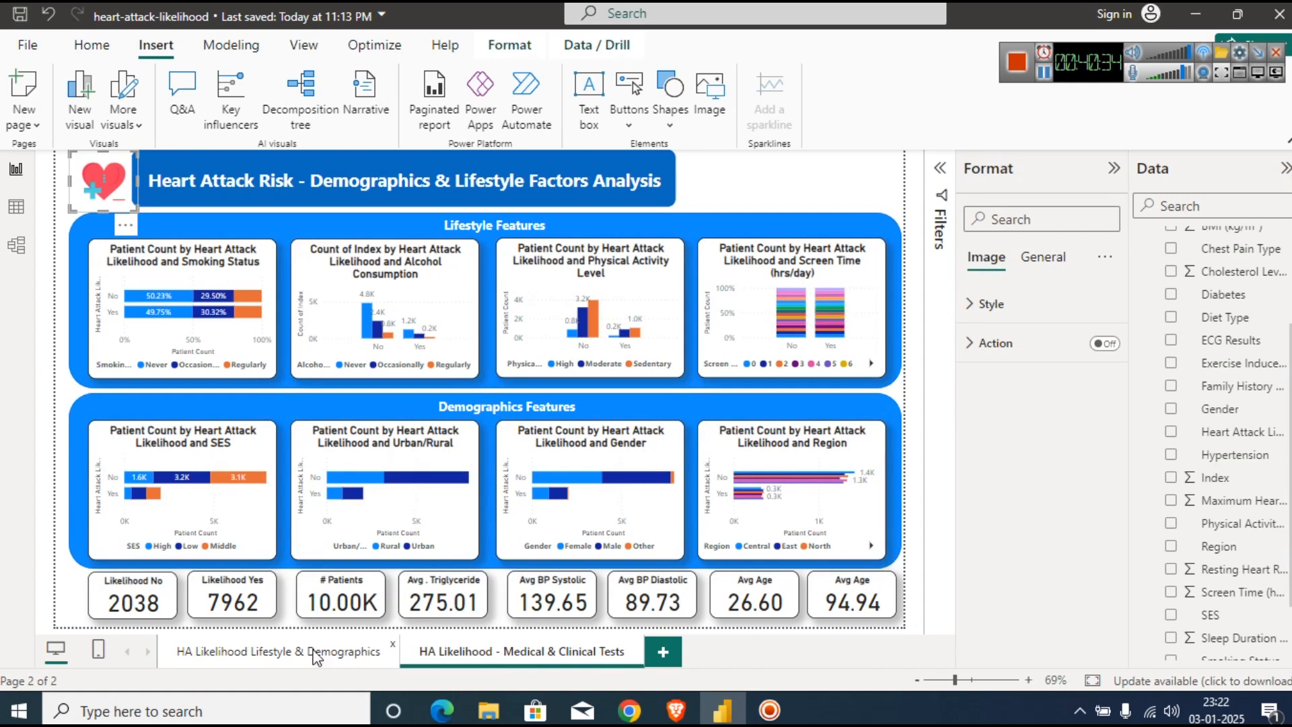
click(313, 652)
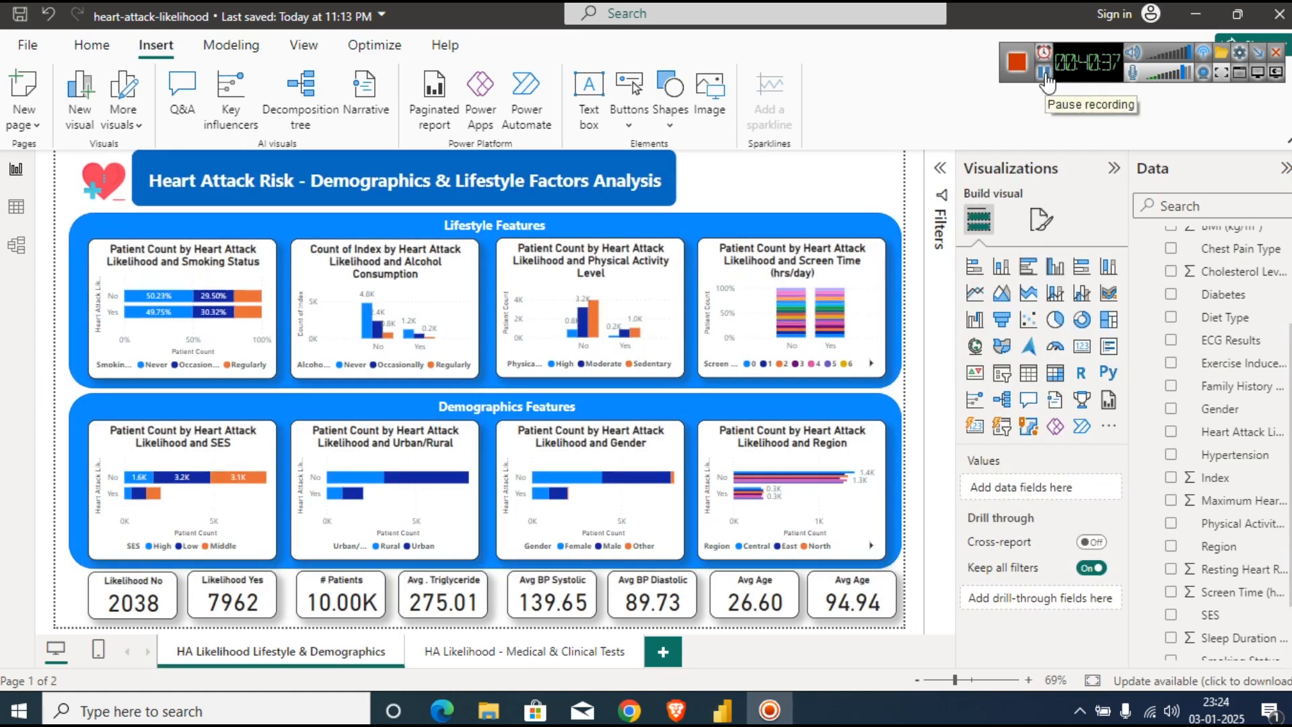
Add an empty slicer to the Lifestyle & Demographics page and fit it into the blank strip beside the title banner.
click(1001, 372)
drag(267, 276, 843, 223)
drag(797, 351, 765, 204)
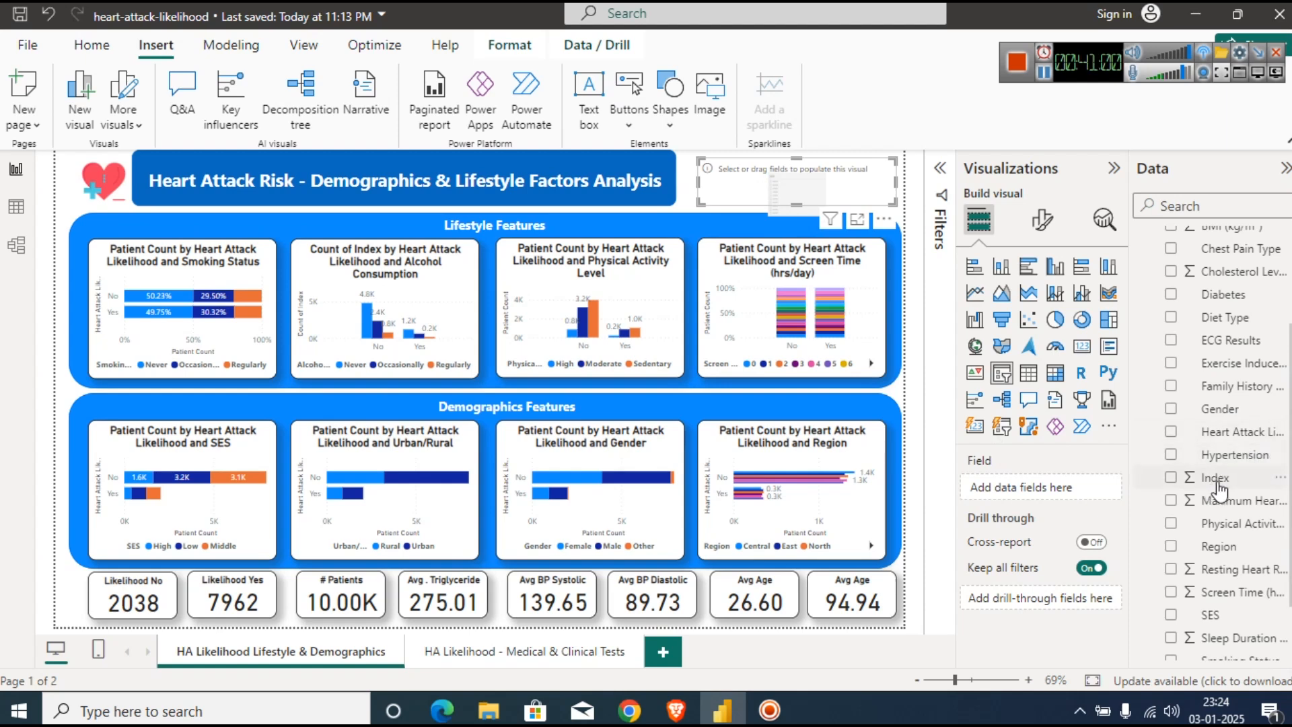
Search the fields for "stre" and assign Stress Level to the new slicer.
click(16, 208)
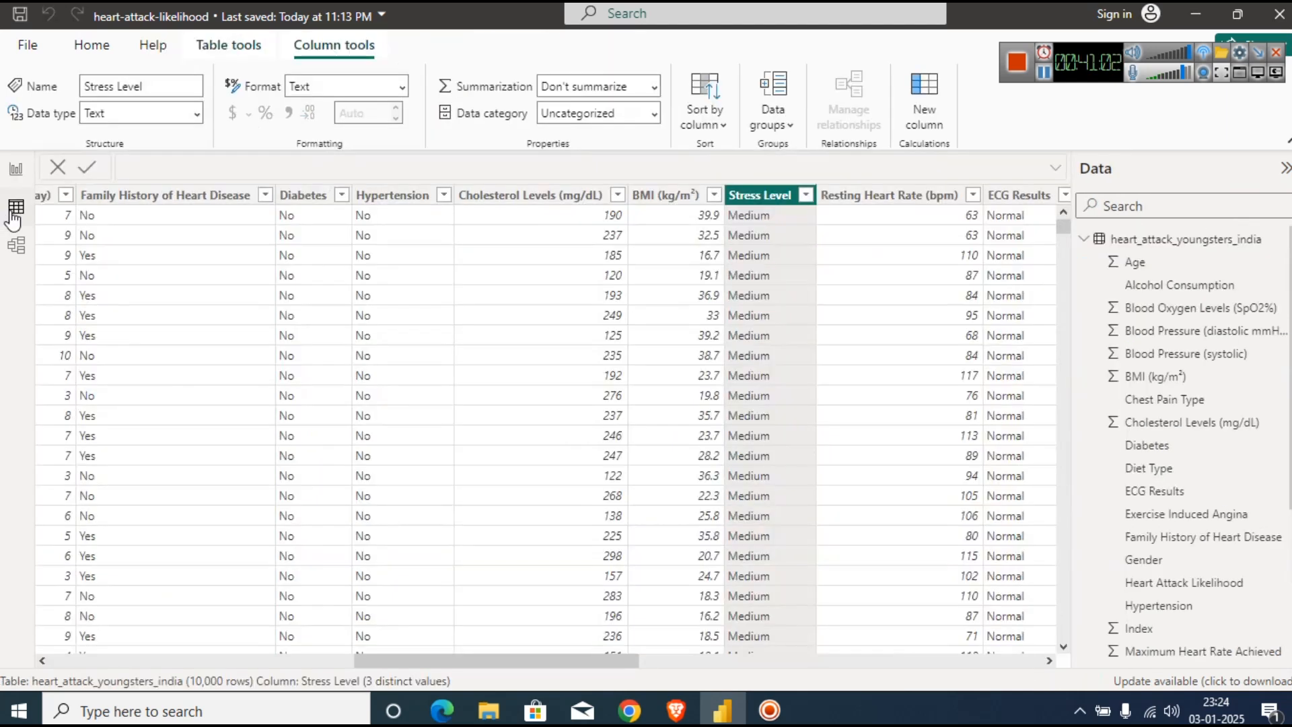
click(15, 169)
click(1165, 207)
text(stre)
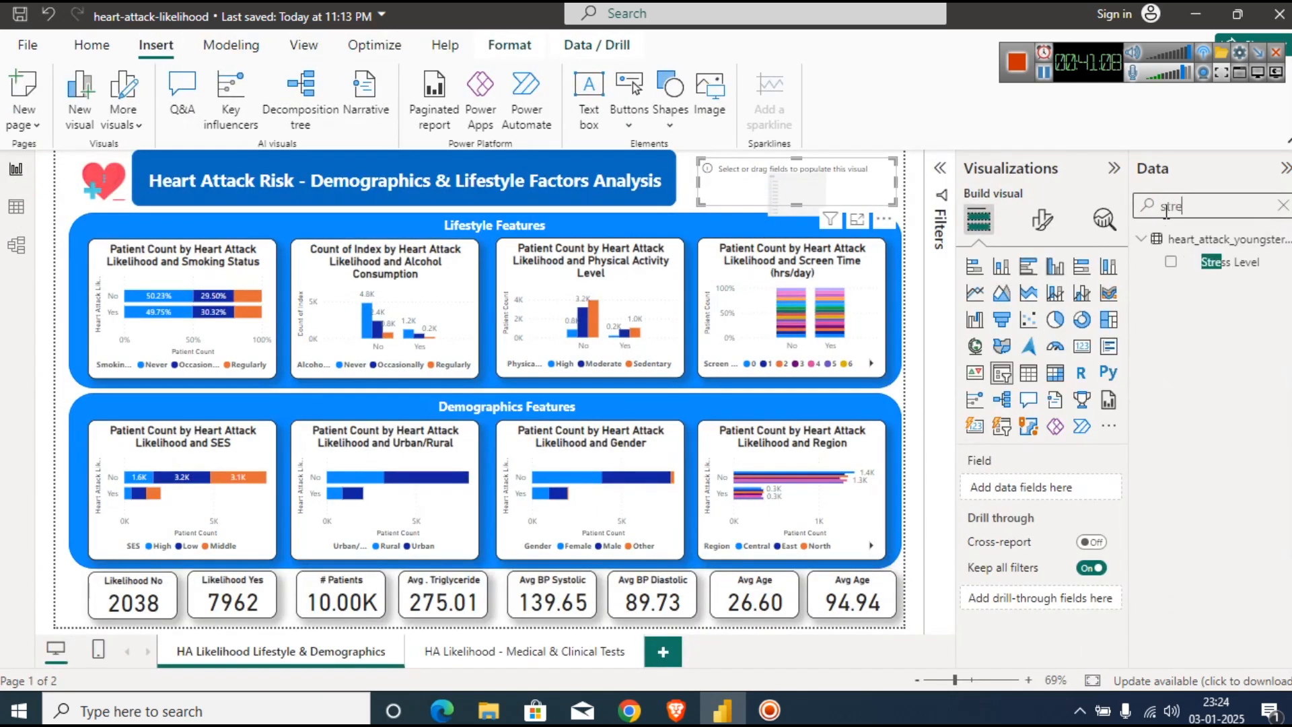
drag(1245, 267, 787, 180)
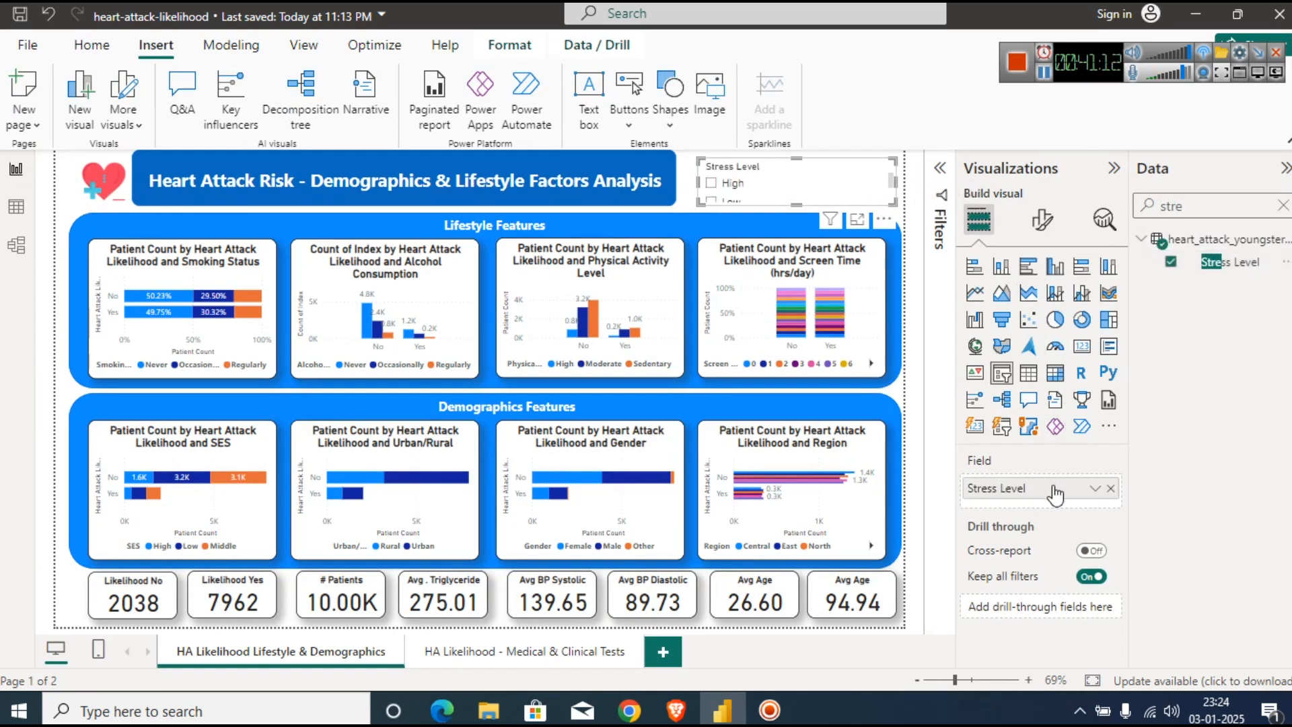
Set the Stress Level slicer's style to Dropdown.
click(1042, 222)
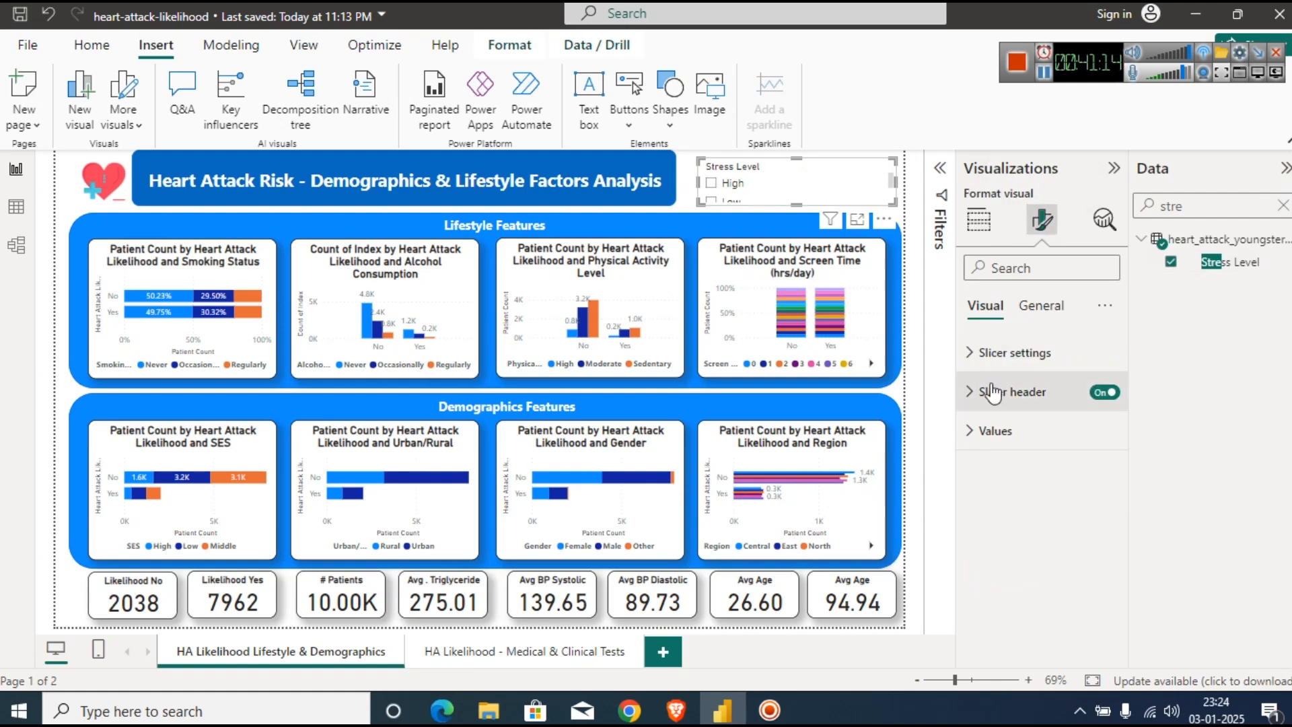
click(996, 355)
click(1034, 447)
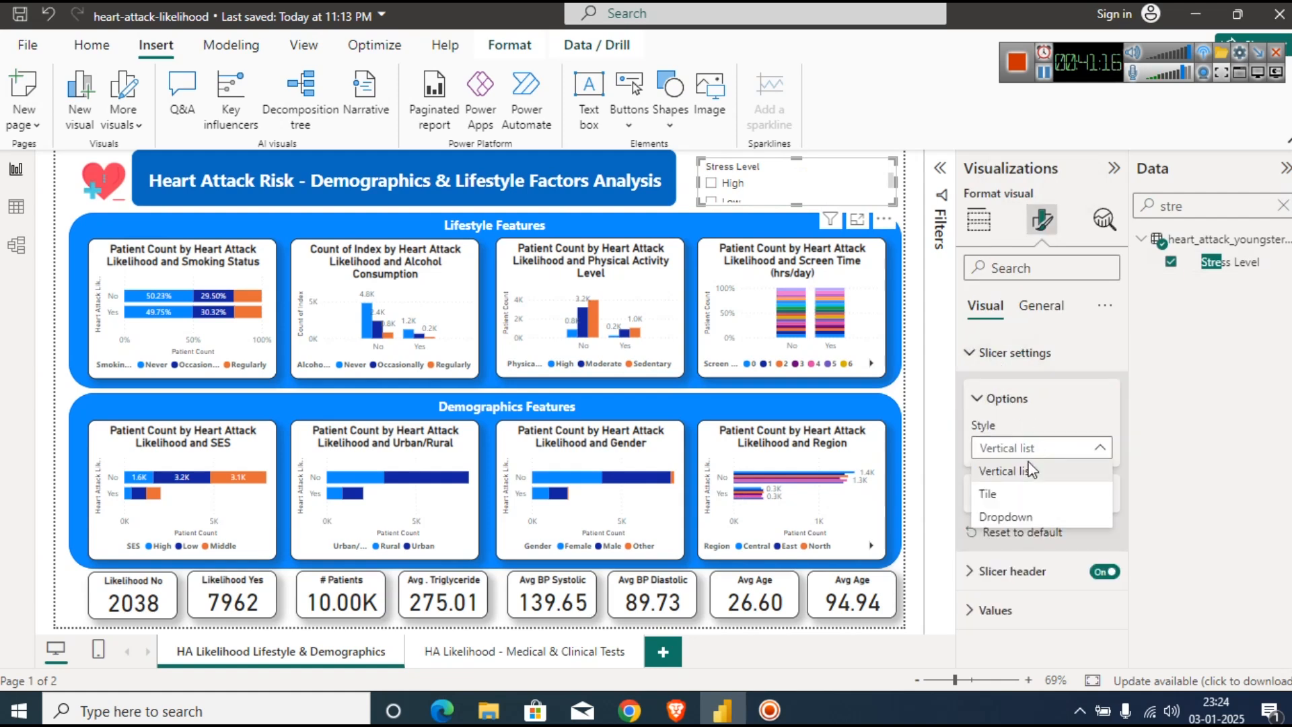
click(1019, 518)
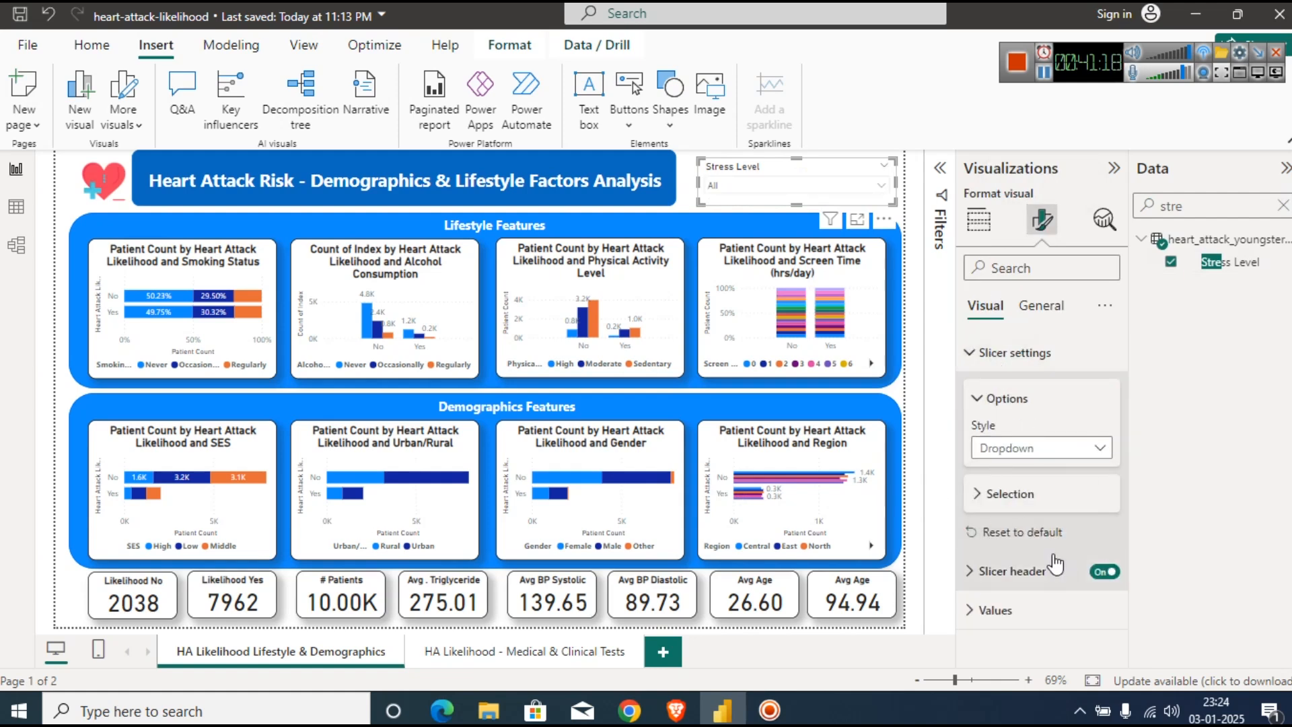
Format the Stress Level slicer's header text as bold, size 13, in dark blue.
click(991, 352)
click(975, 403)
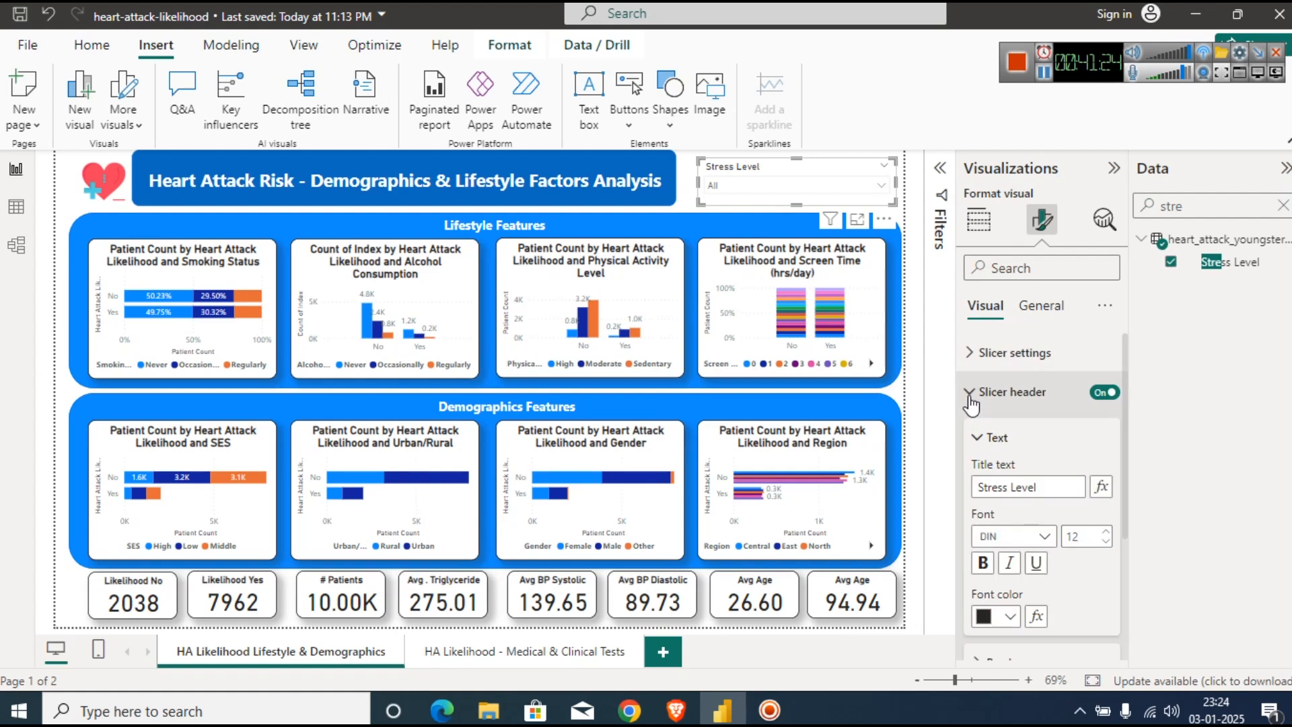
click(1105, 531)
click(1009, 616)
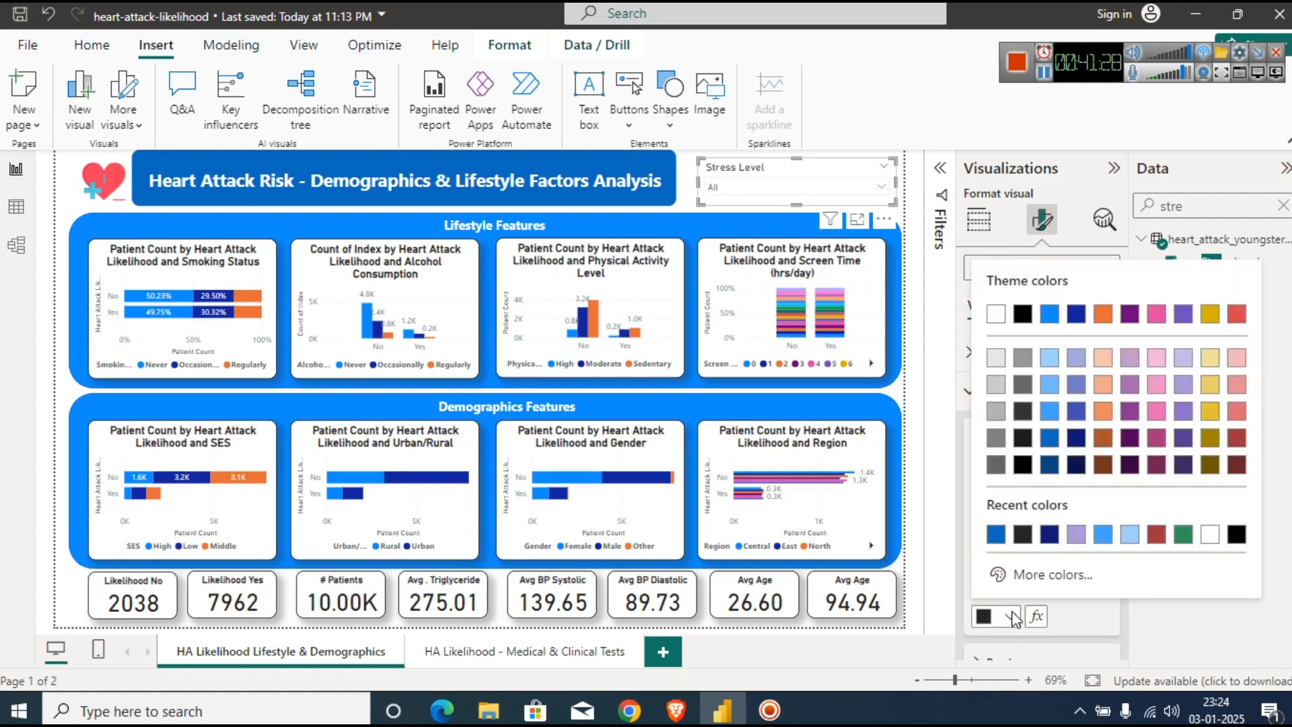
click(1077, 446)
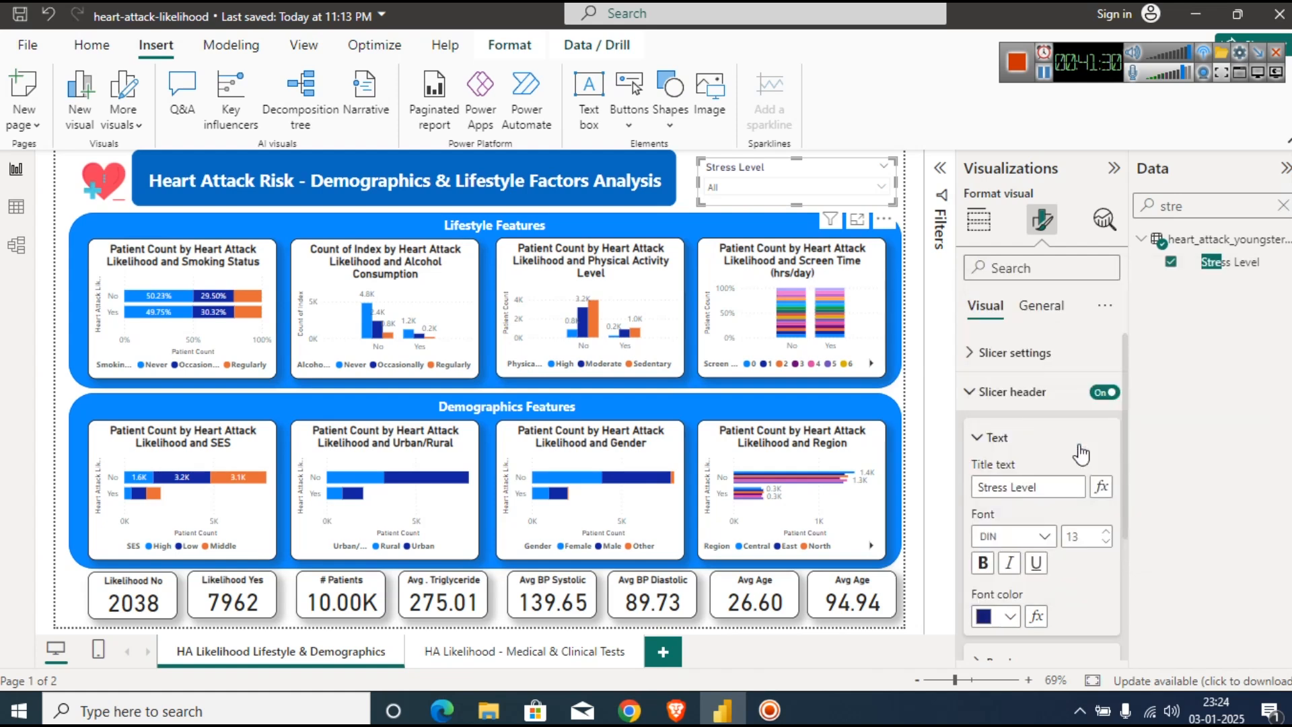
click(982, 562)
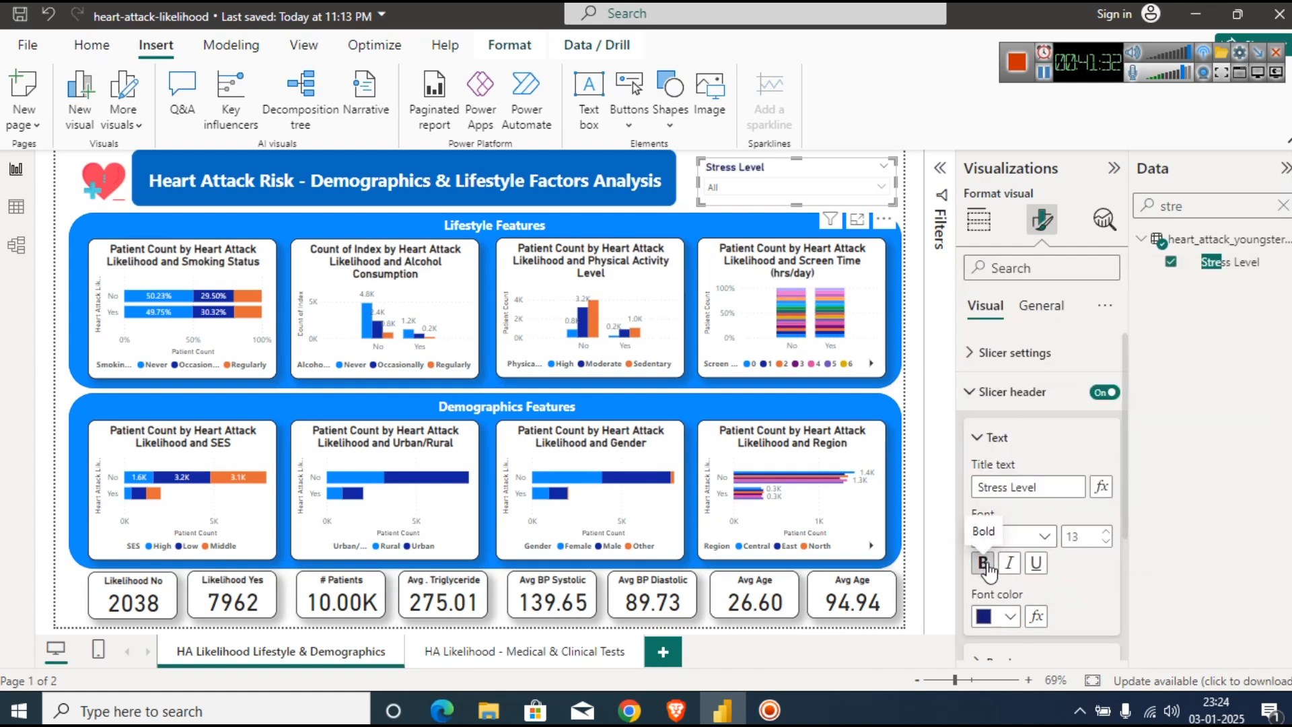
click(987, 440)
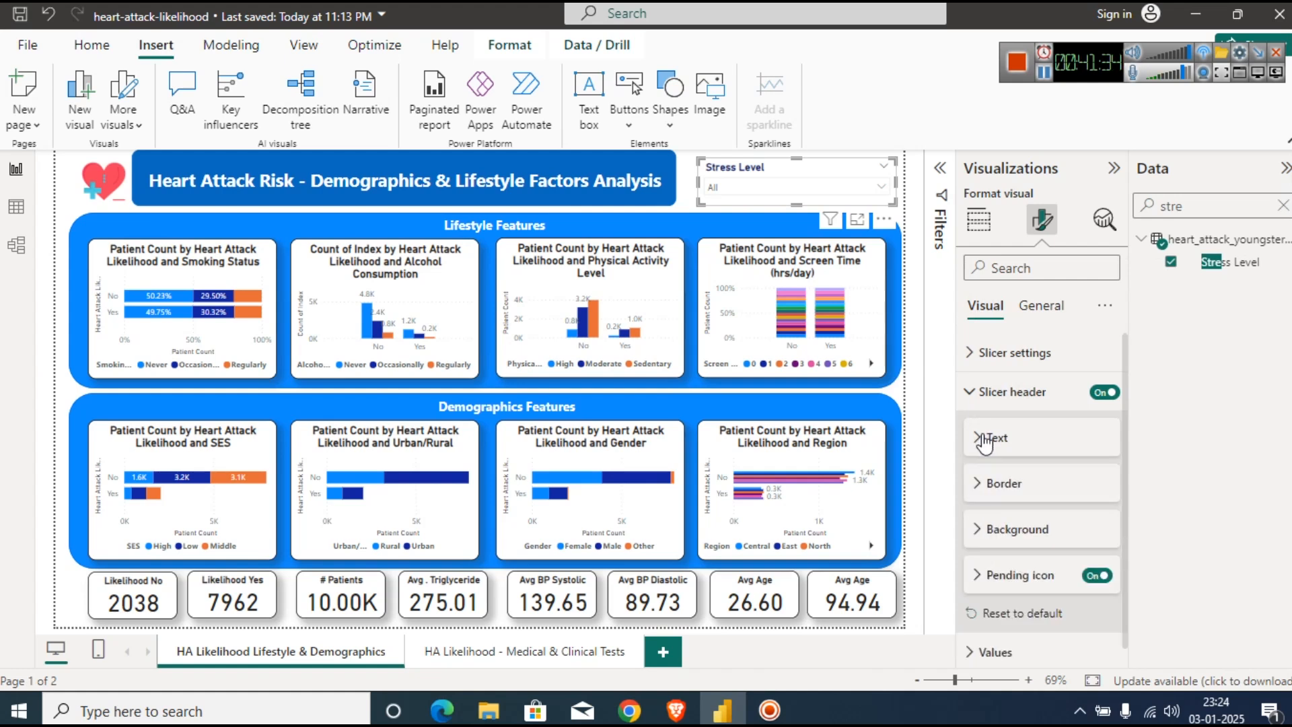
Set the background color of the Stress Level slicer's values to light blue #D0E3F6.
scroll(1130, 578, down, 1)
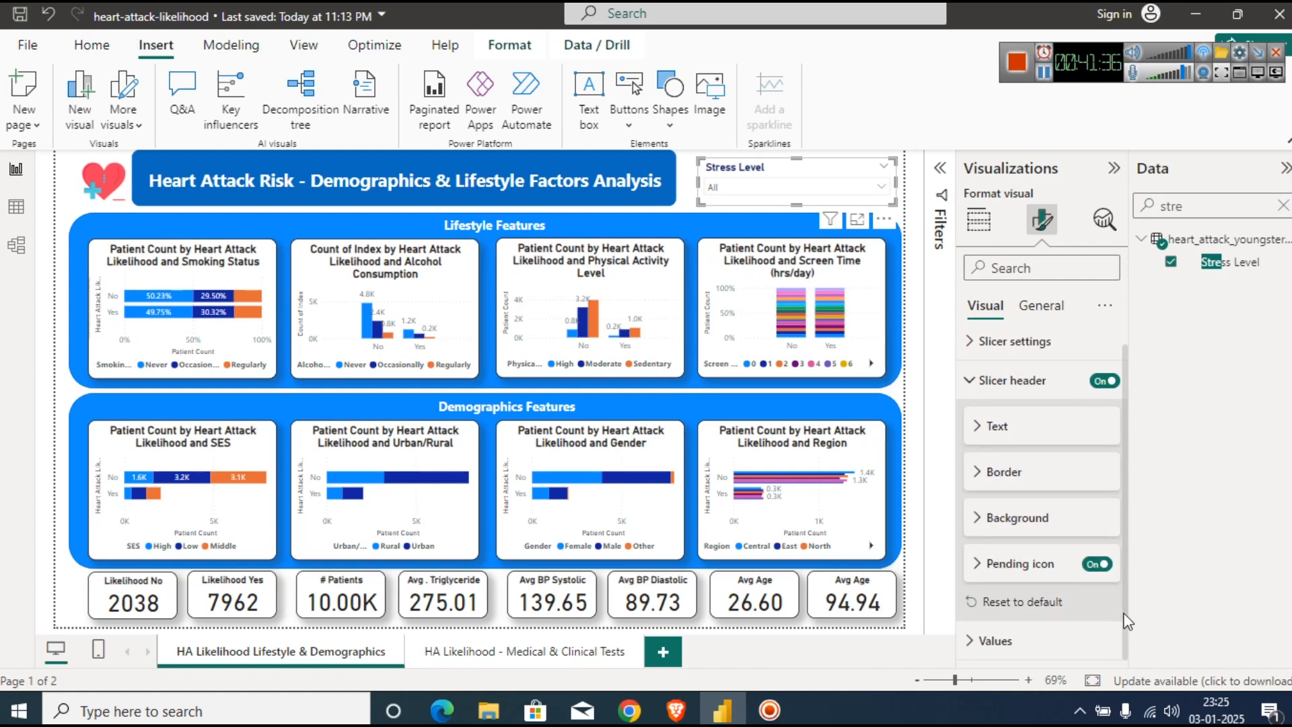
click(994, 641)
drag(1125, 461, 1099, 629)
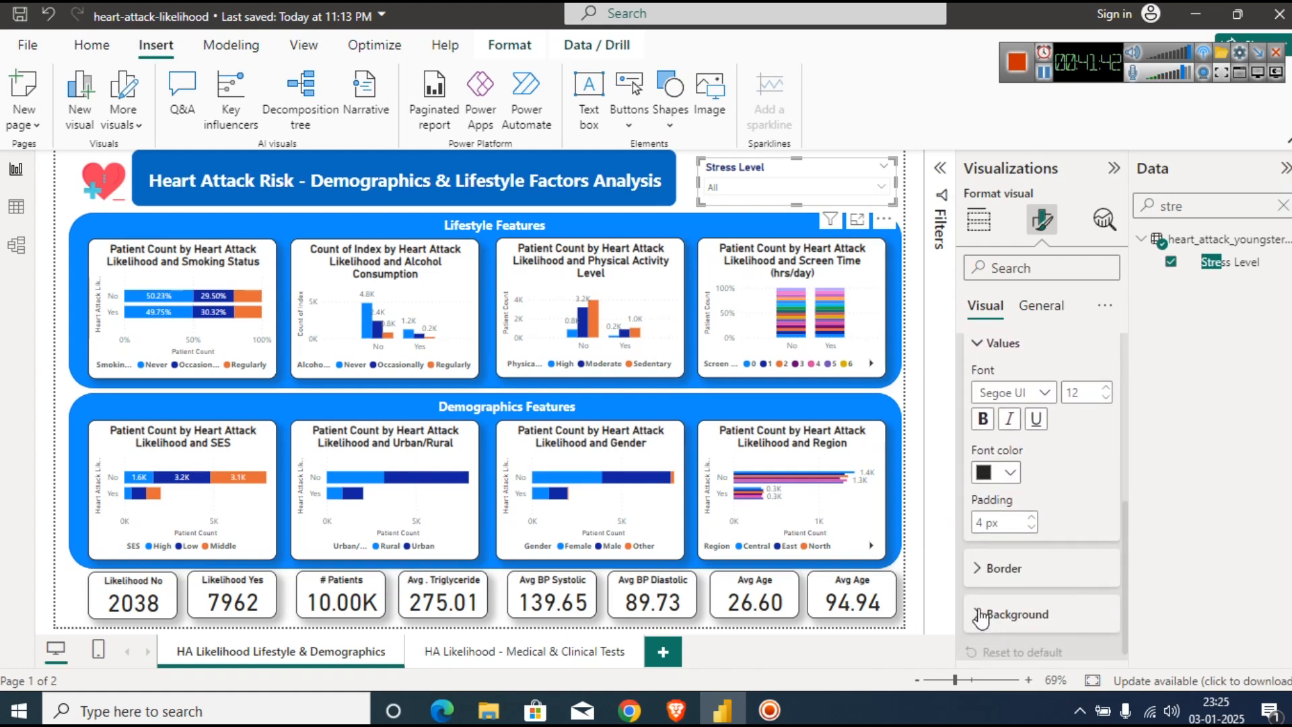
click(1074, 614)
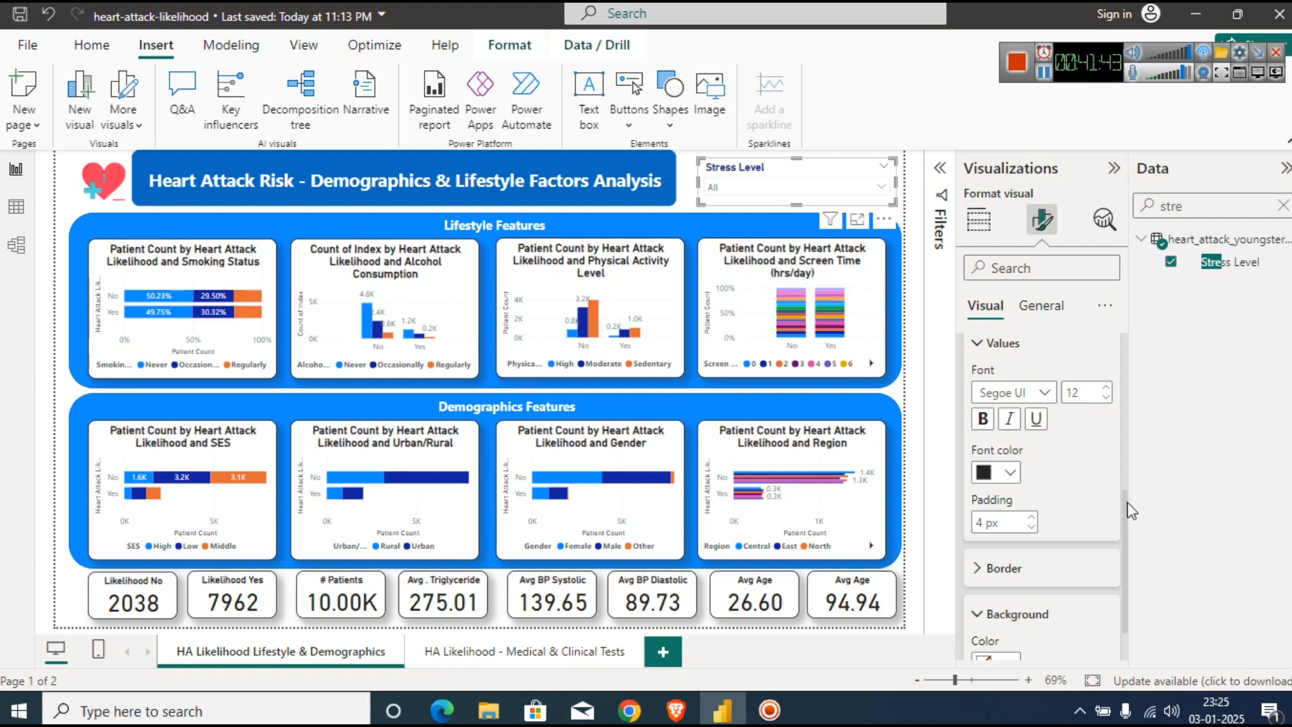
scroll(1122, 587, down, 2)
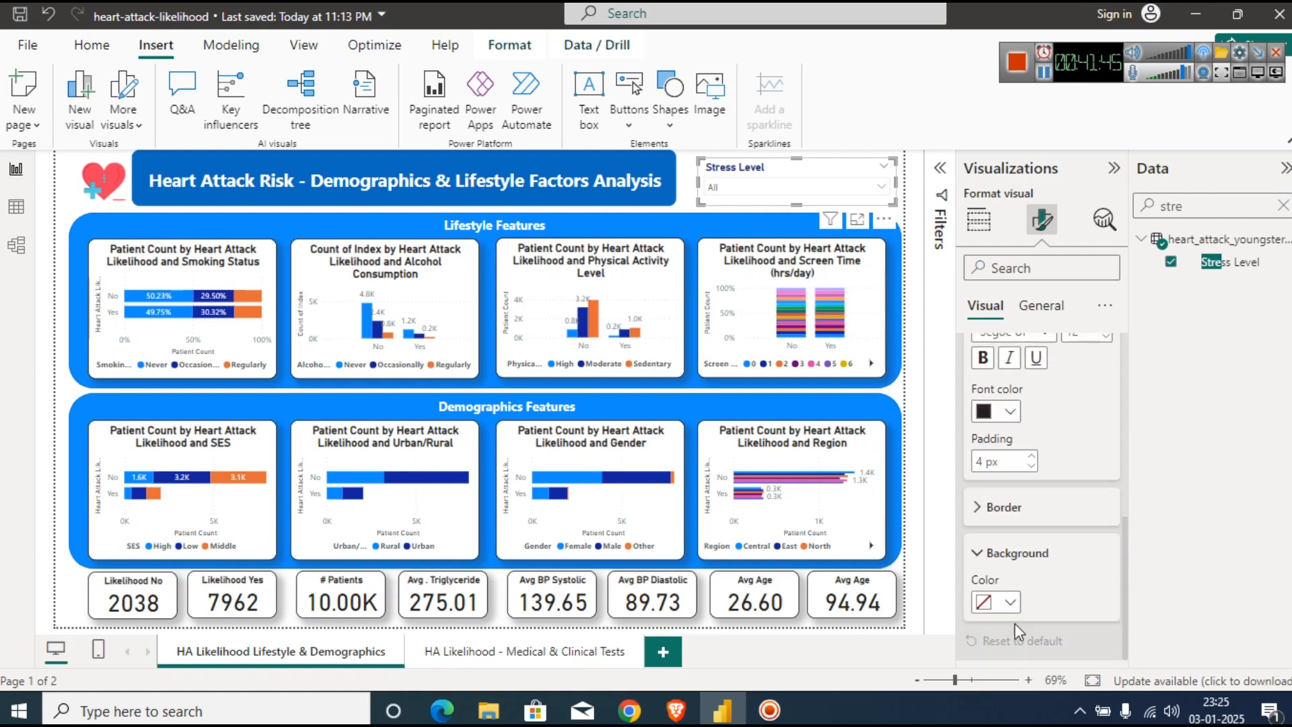
click(1013, 603)
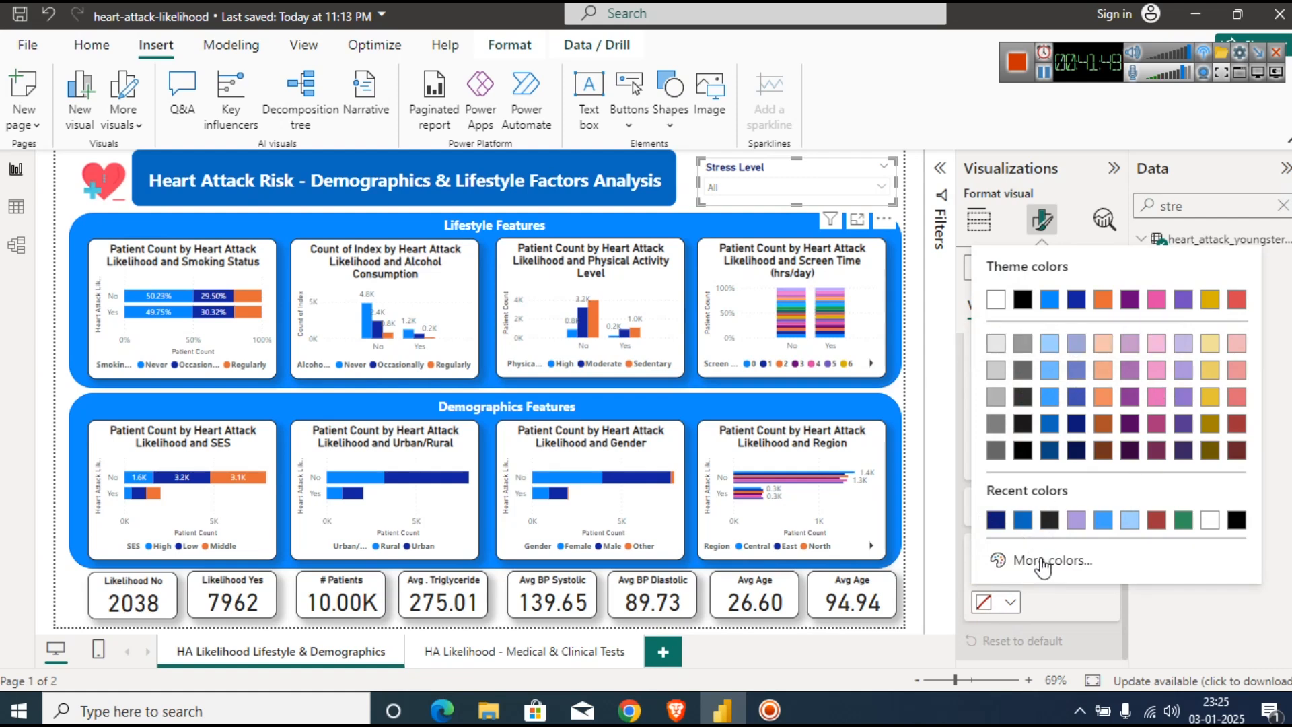
click(1129, 520)
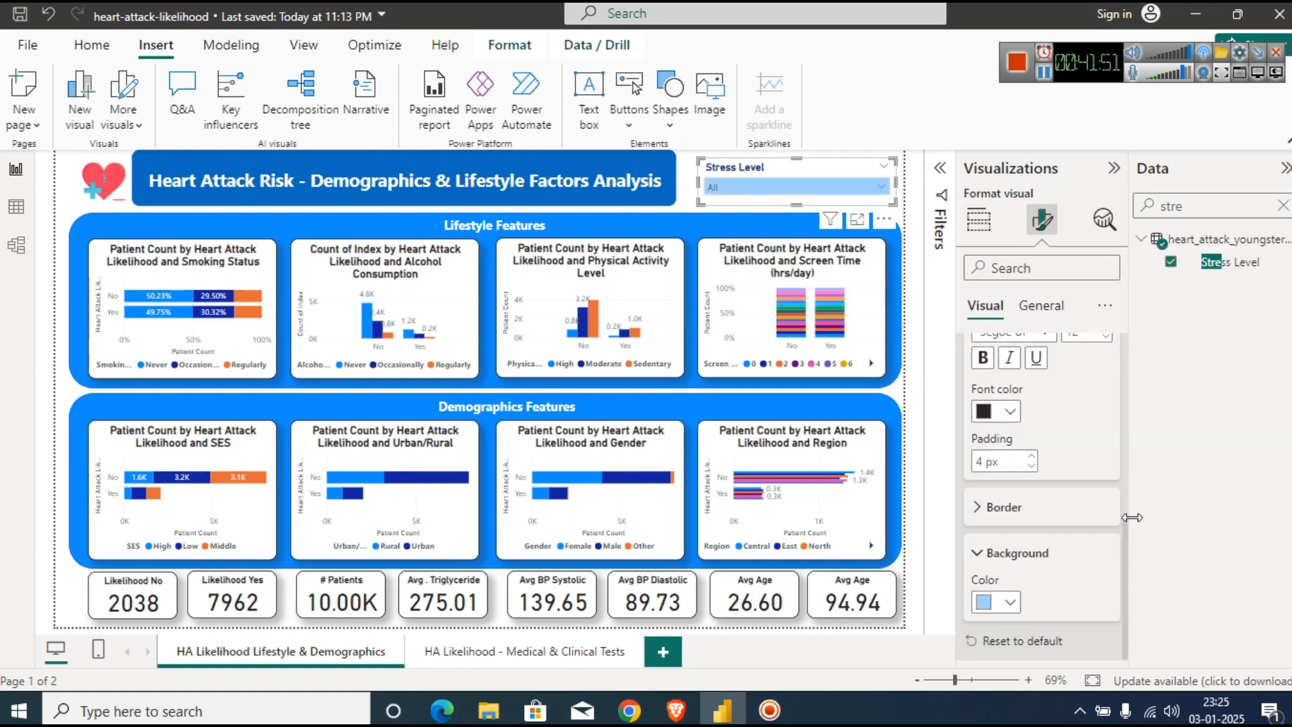
click(1012, 602)
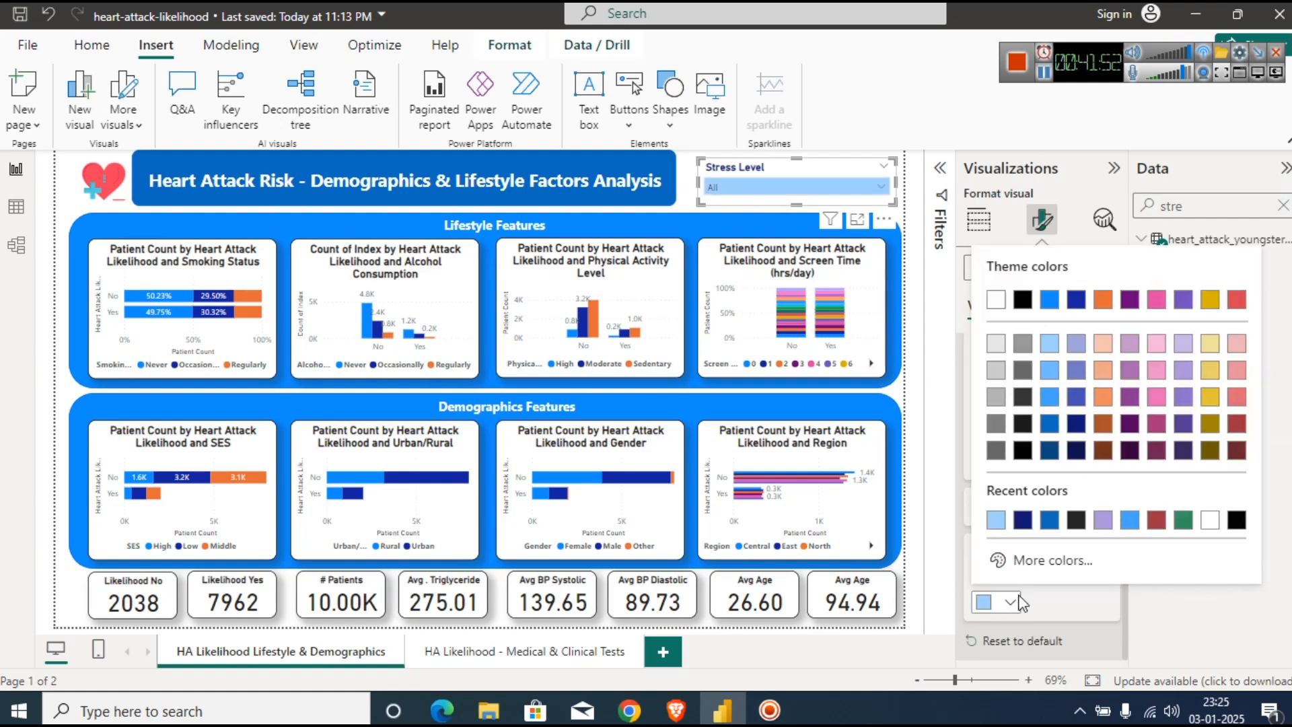
click(1039, 558)
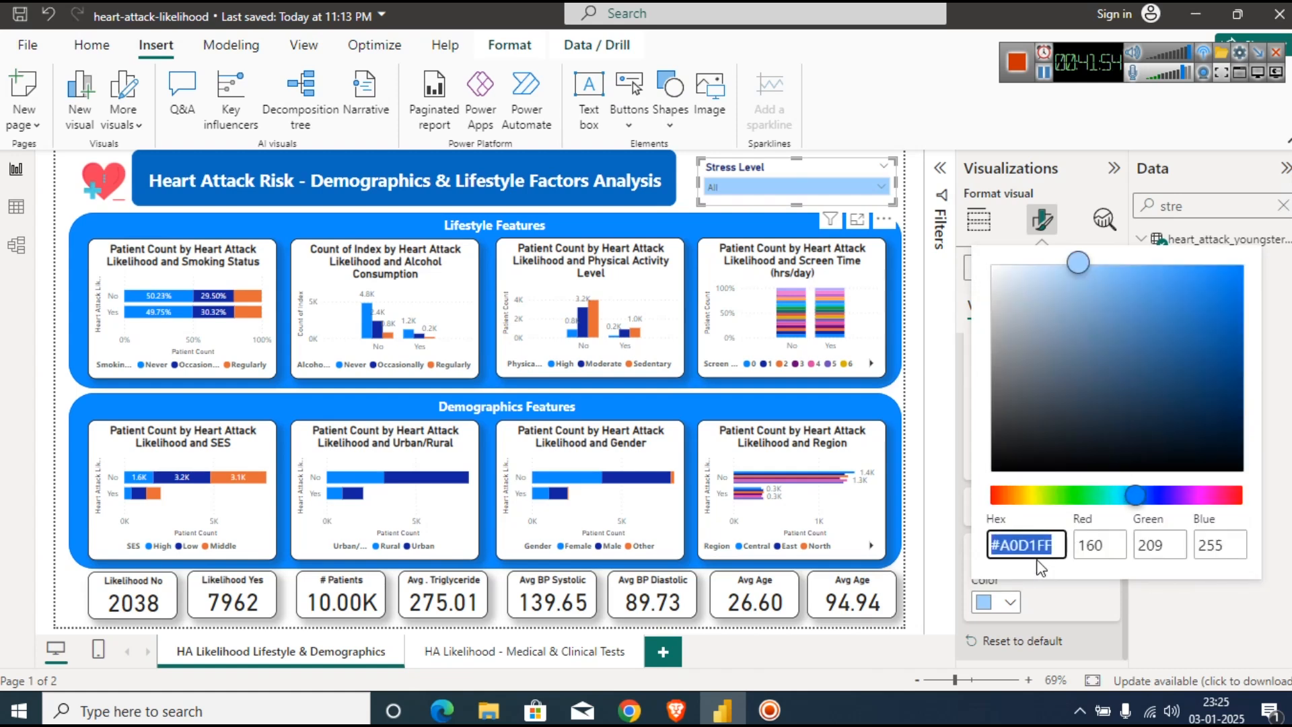
click(1024, 271)
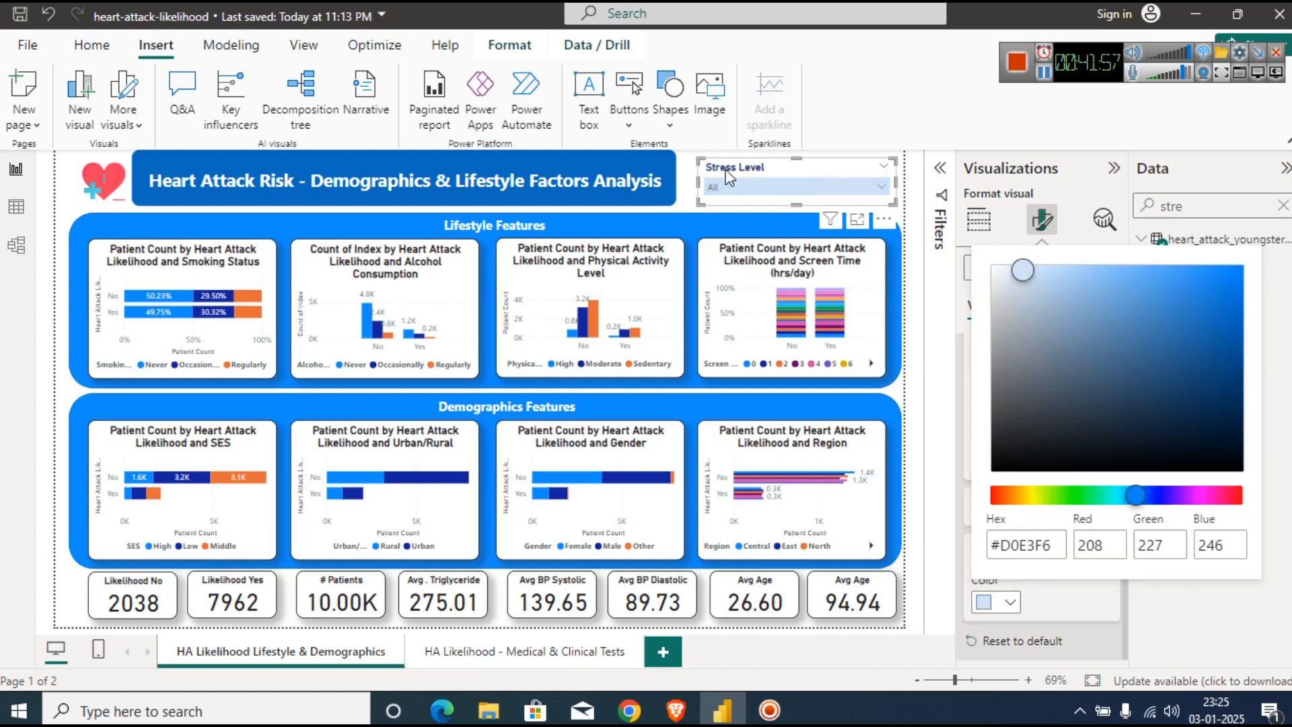
click(687, 182)
click(690, 192)
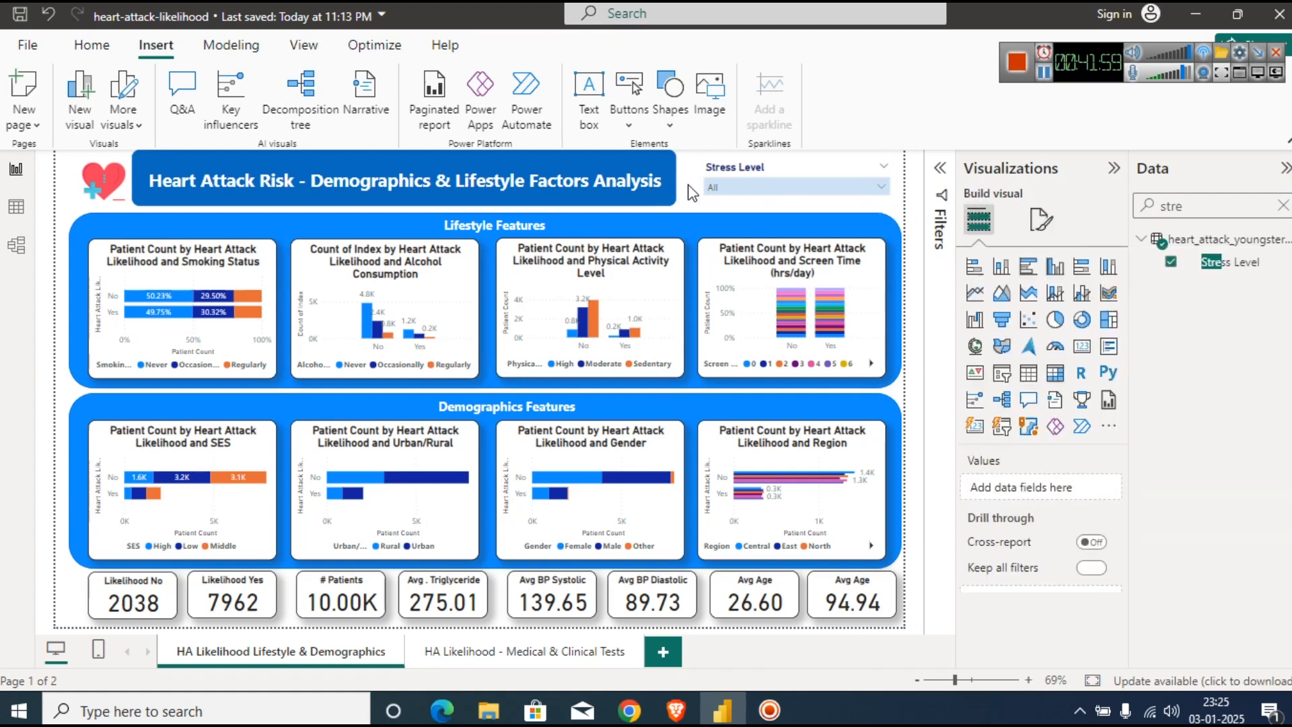
Test the Stress Level slicer by filtering the page by Low, Medium and High.
click(811, 192)
click(730, 229)
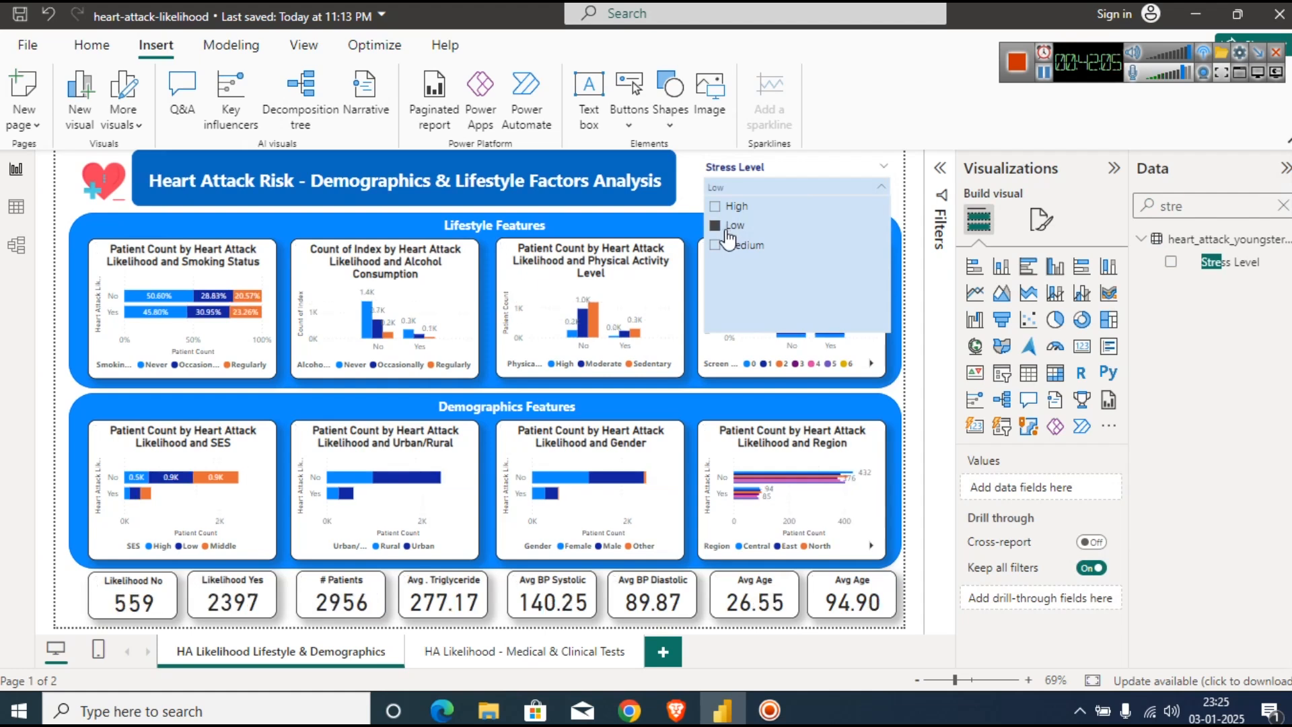
click(727, 232)
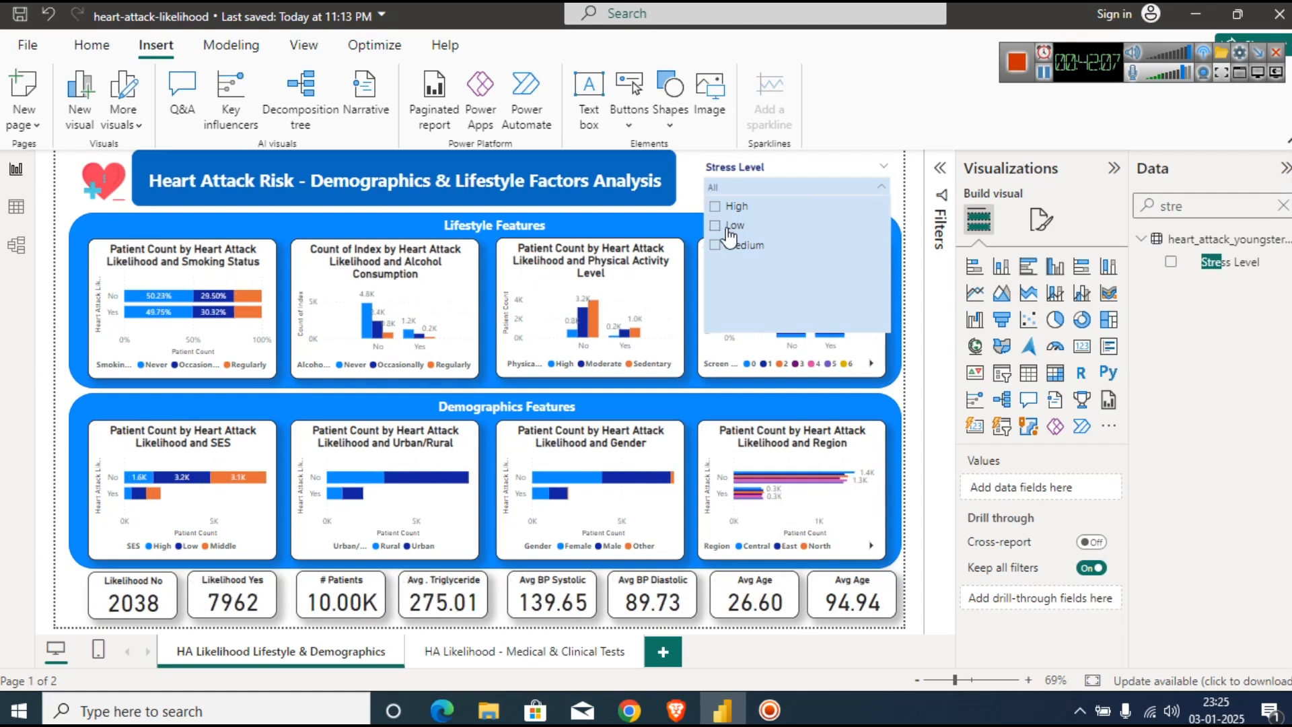
click(732, 246)
click(716, 207)
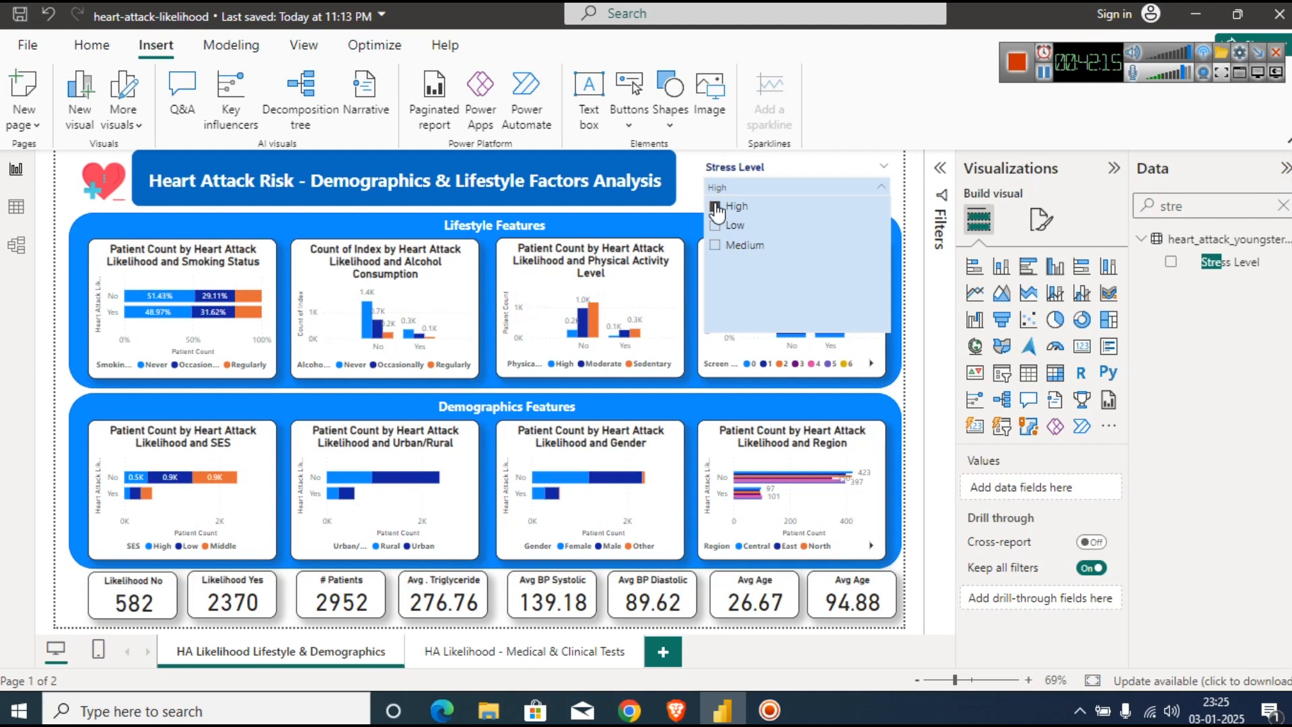
Nudge the Stress Level slicer up slightly beside the title banner.
click(793, 161)
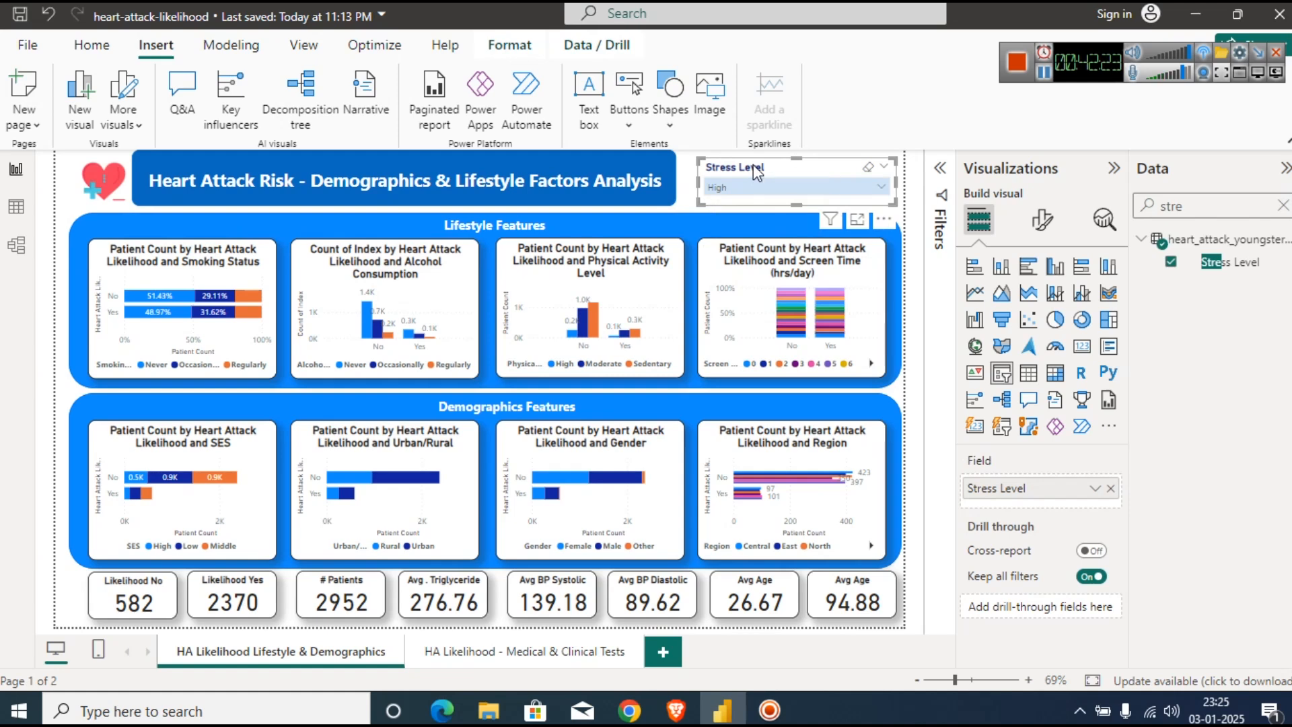
key(Up)
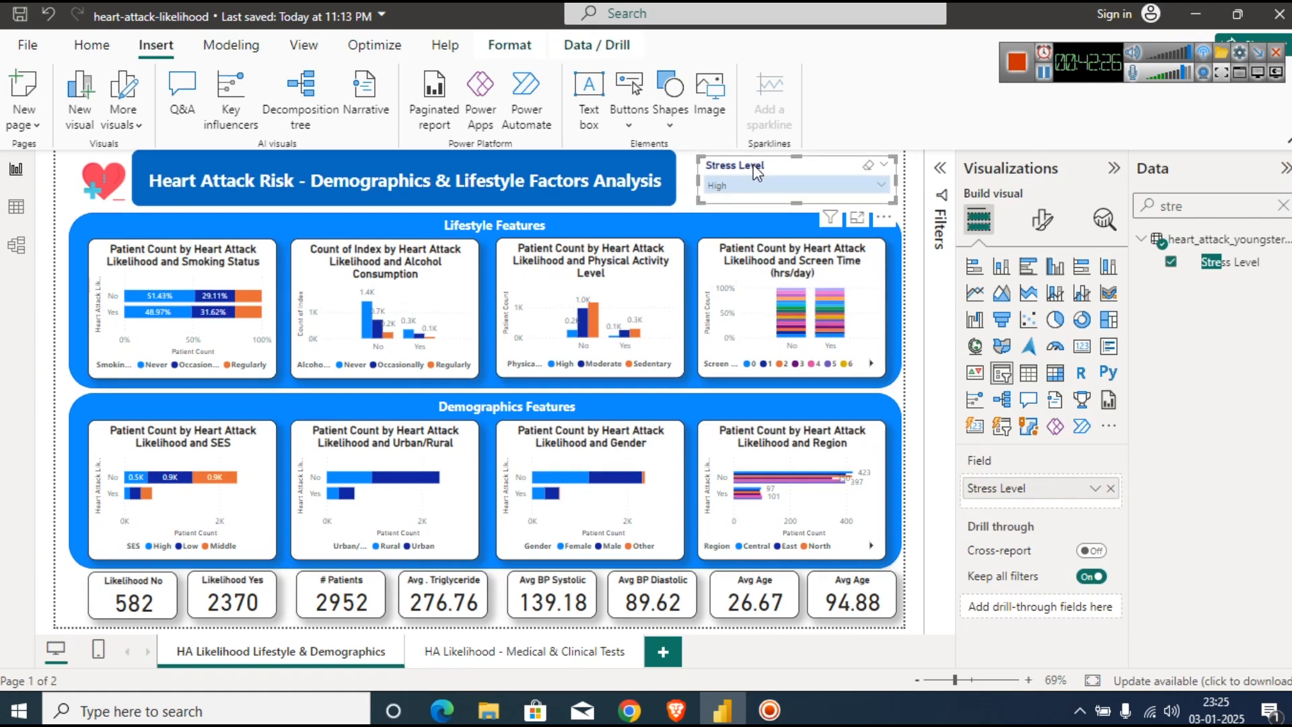
click(686, 187)
click(656, 199)
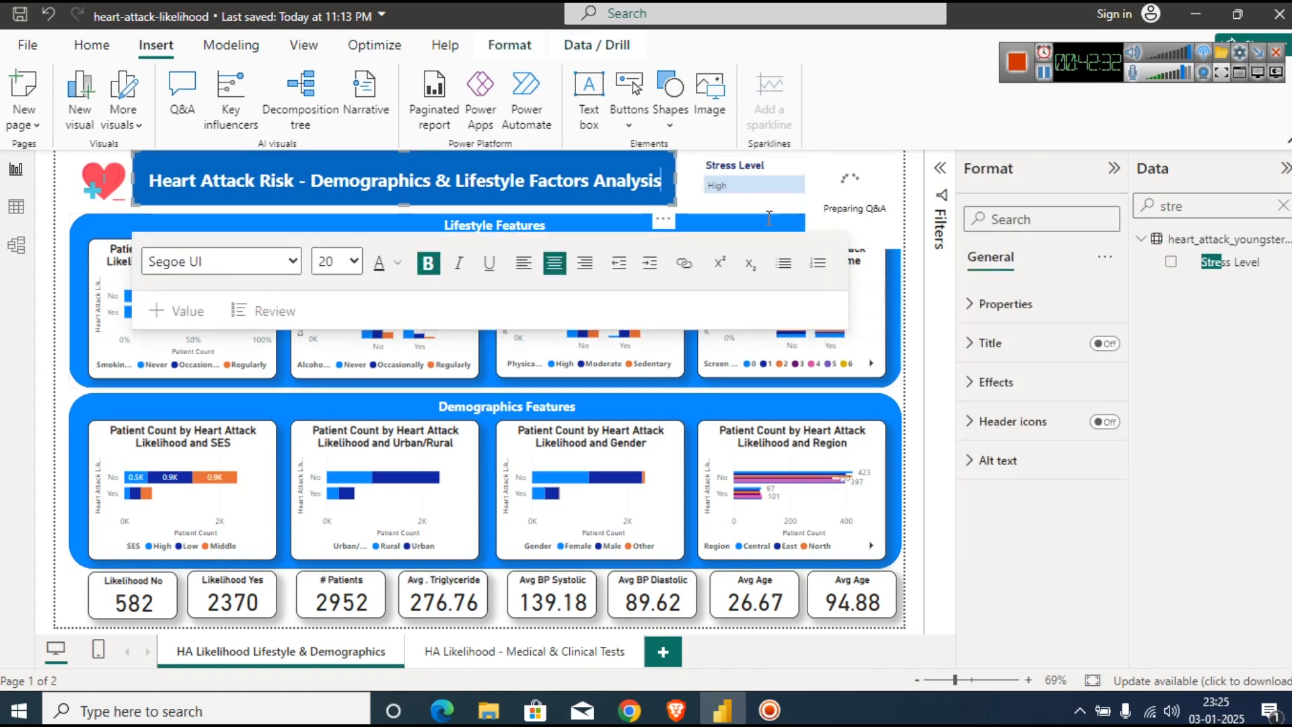
click(749, 200)
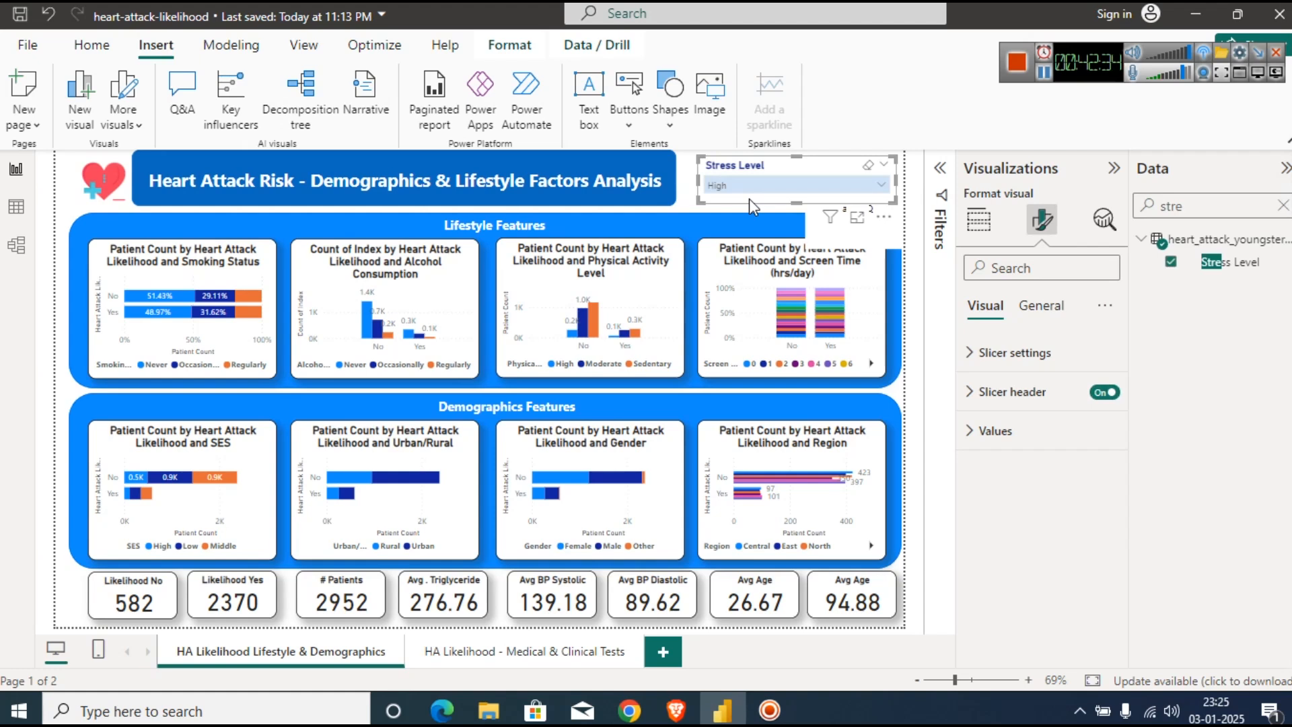
double_click(685, 191)
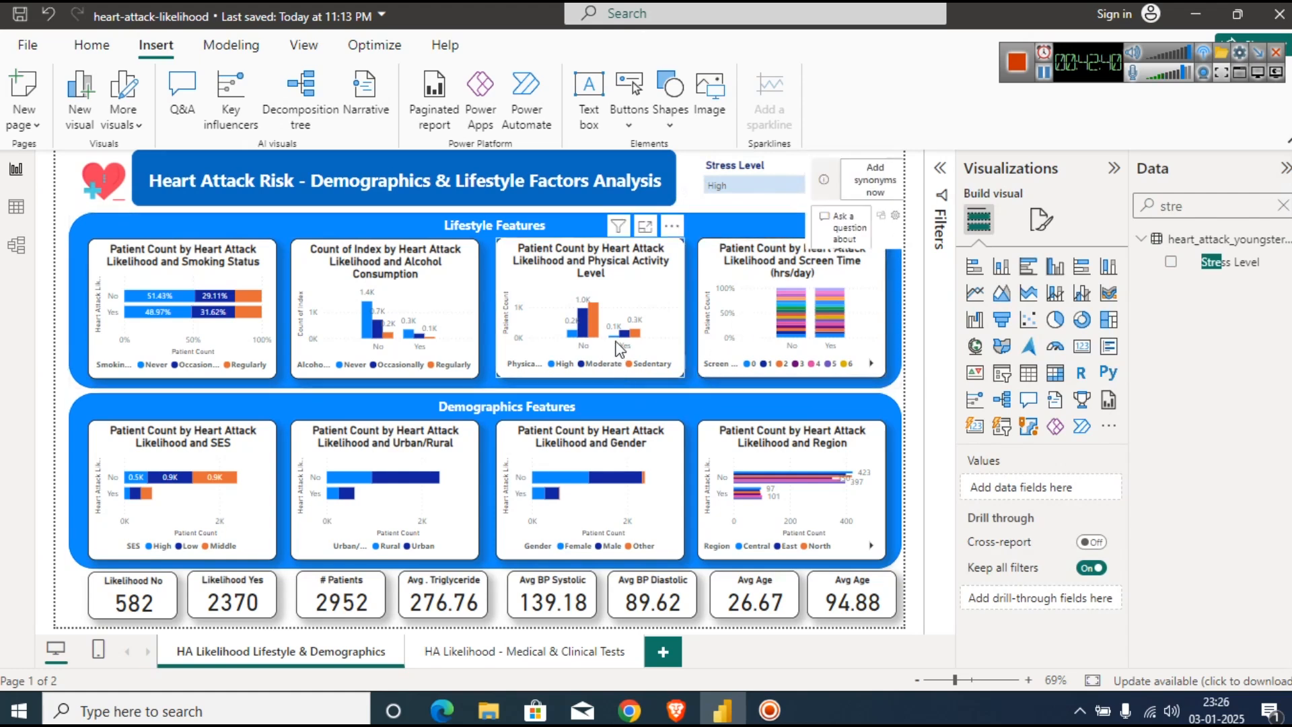
click(896, 240)
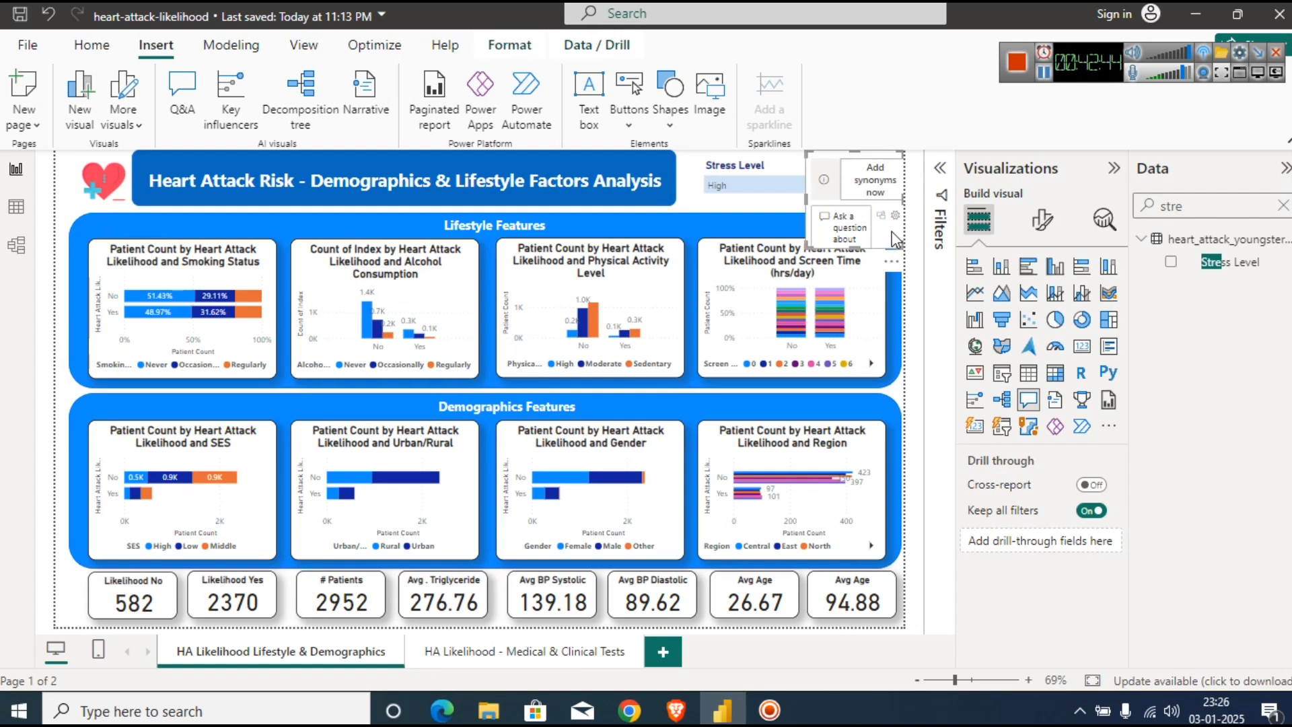
key(Delete)
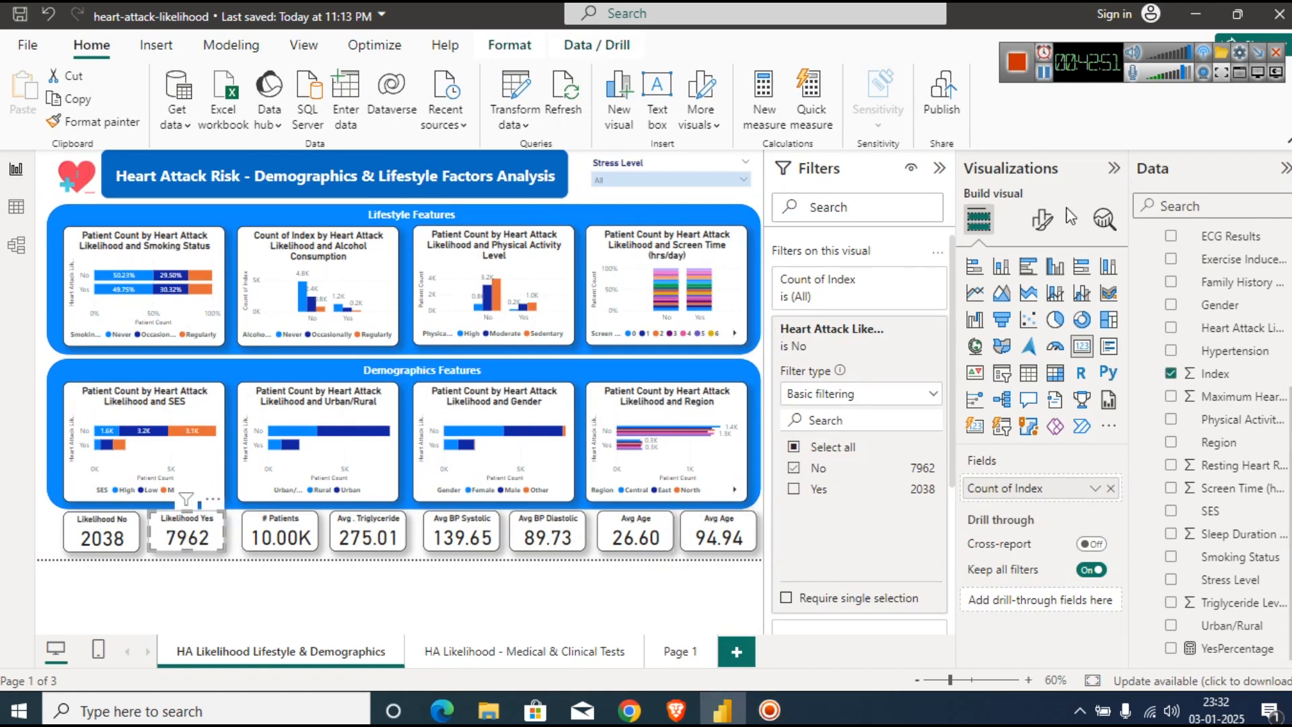
Change the title of the card filtered to Heart Attack Likelihood No to "Likelihood No".
click(1042, 219)
click(1039, 308)
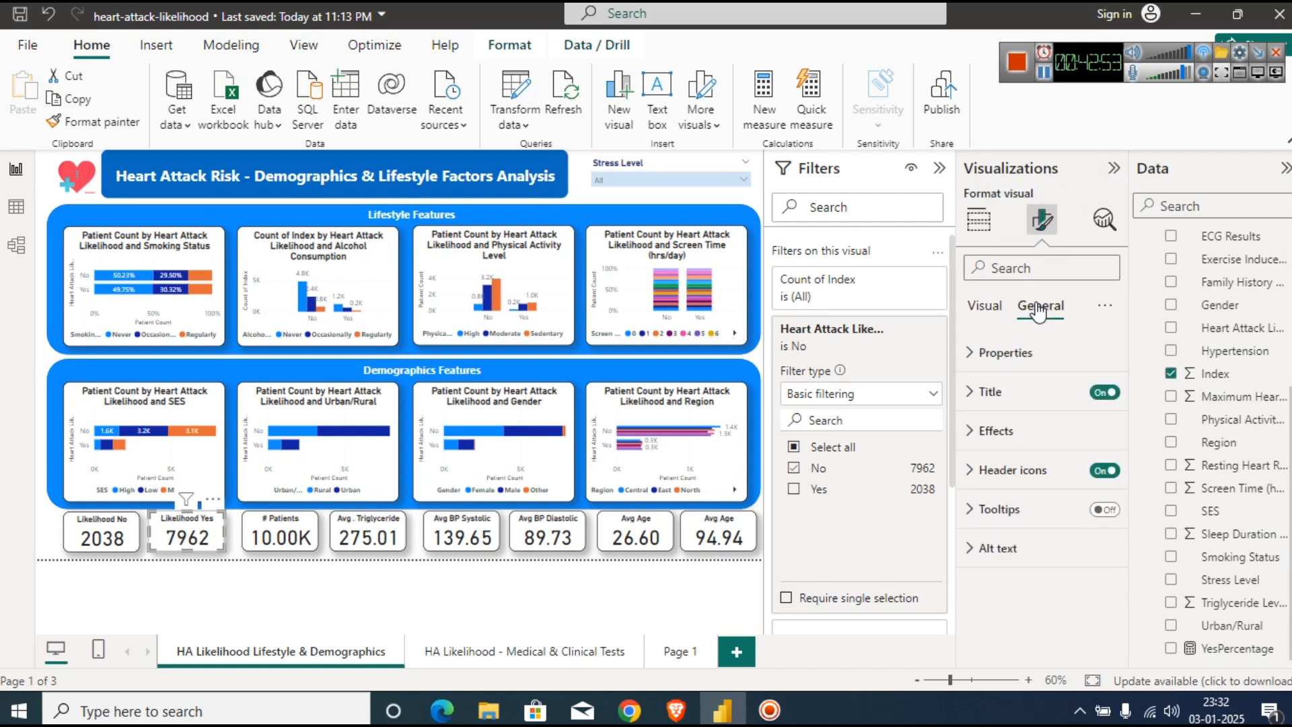
click(990, 392)
double_click(1054, 487)
text(No)
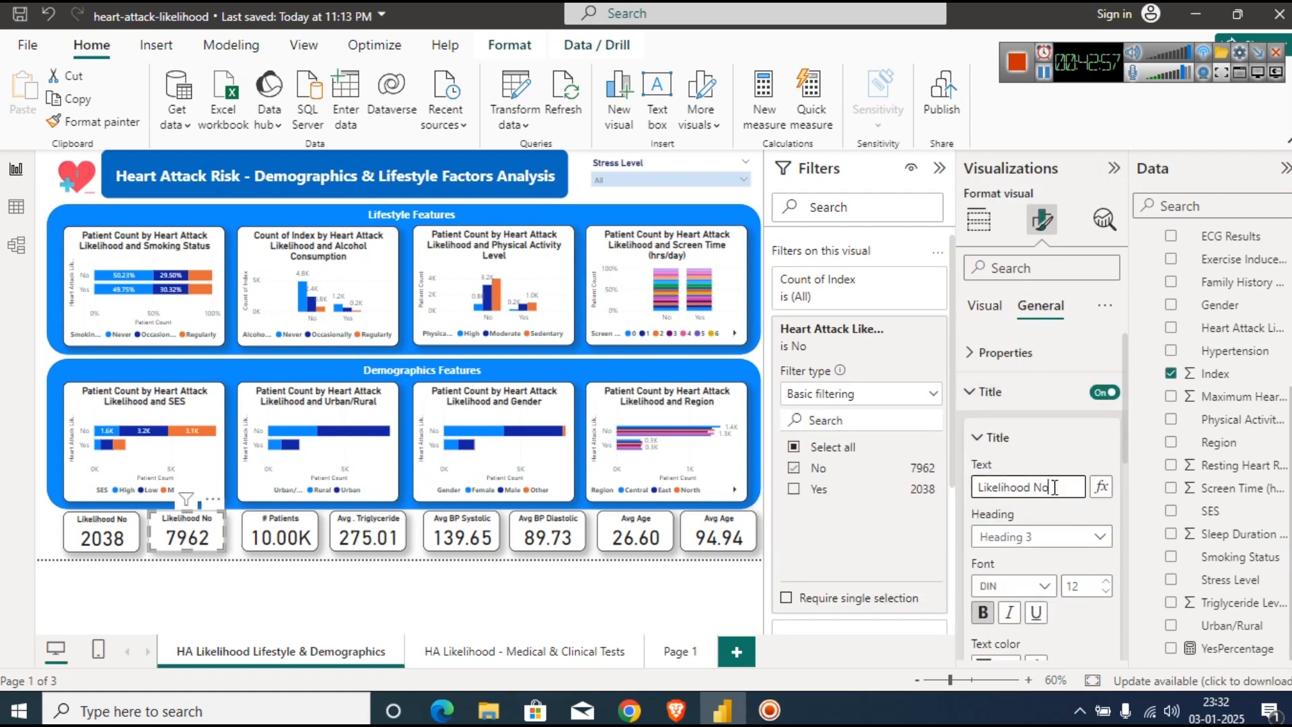
Change the title of the card filtered to Heart Attack Likelihood Yes to "Likelihood Yes".
click(113, 526)
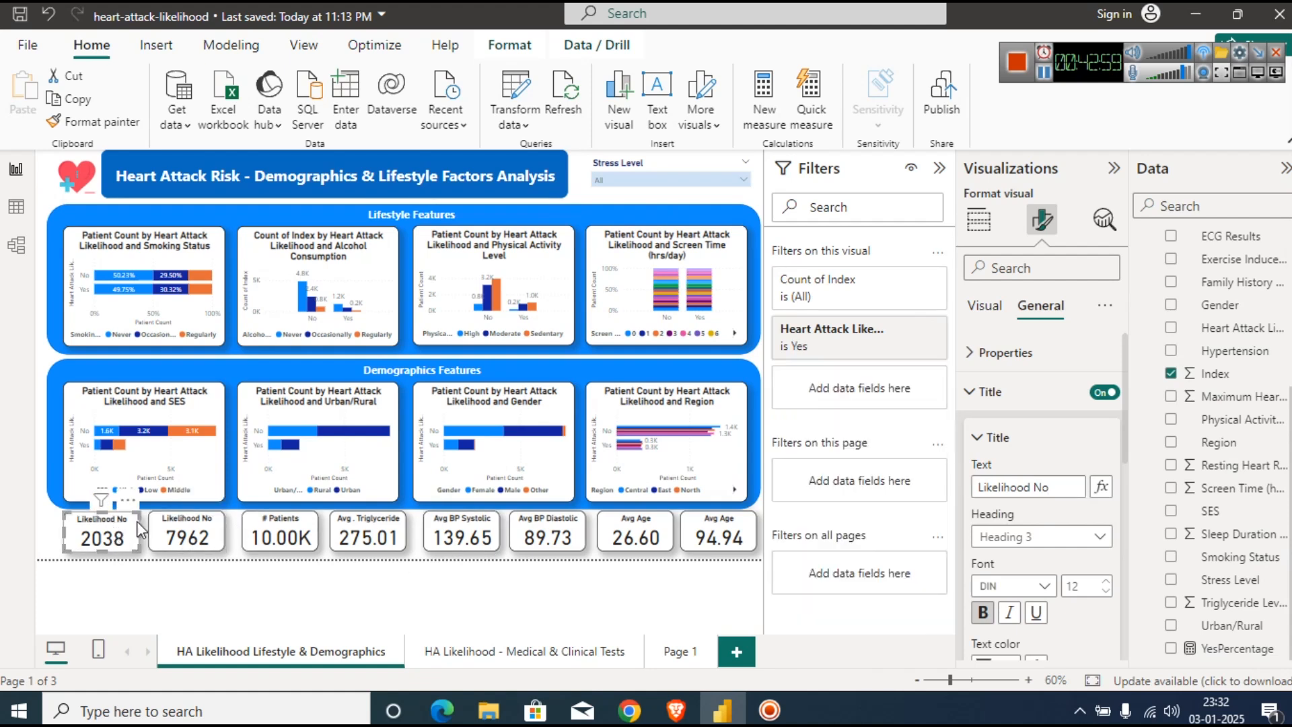
double_click(1057, 480)
text(Yes)
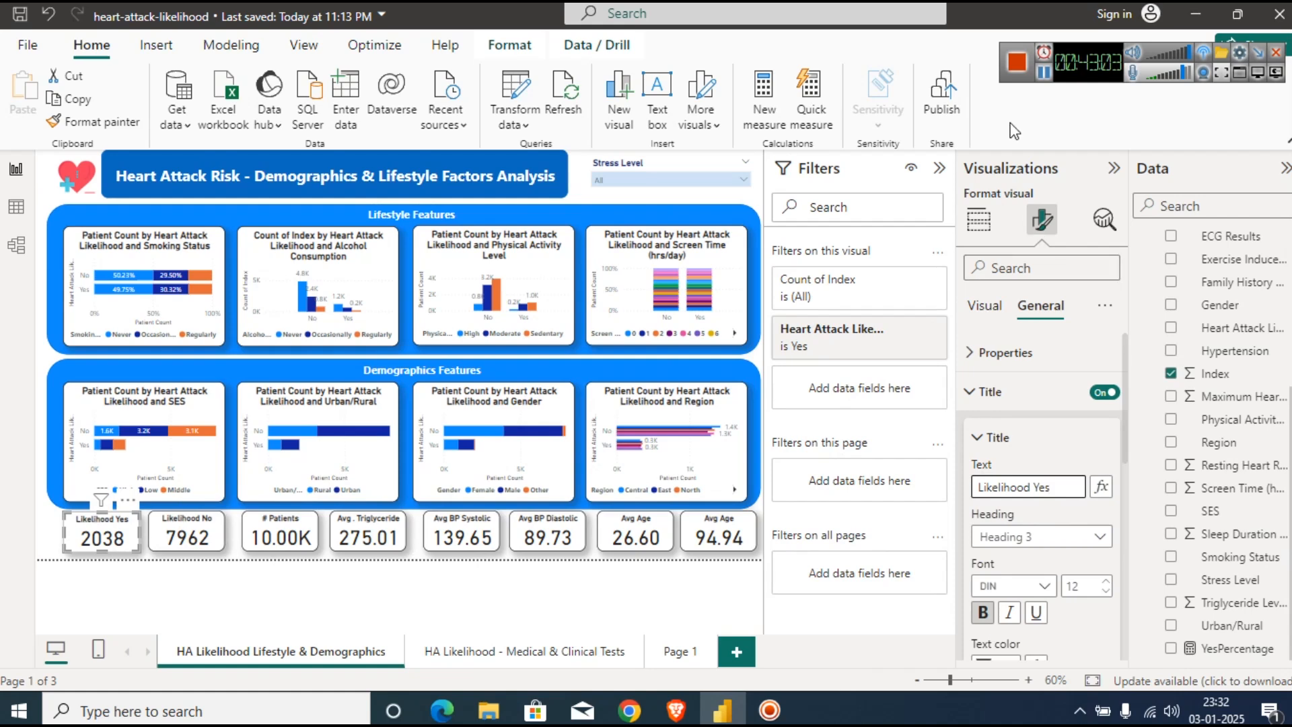
click(1043, 71)
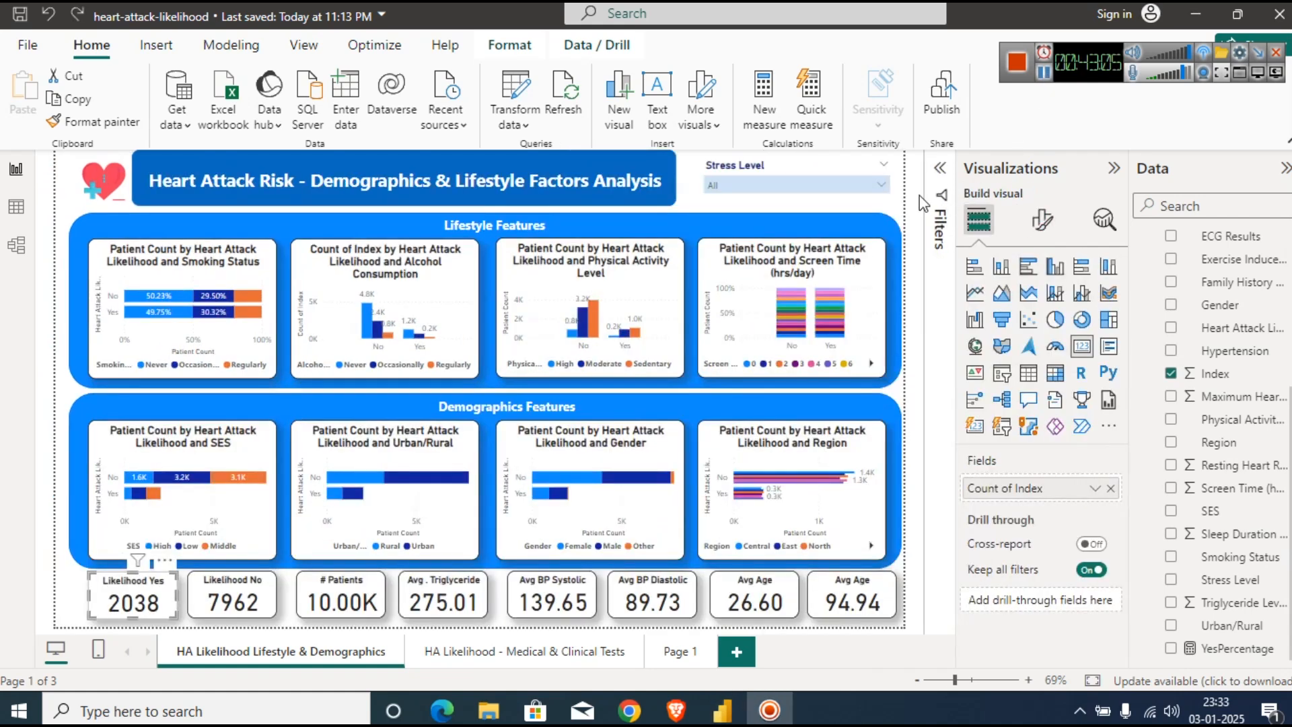
Check how the cards and charts respond to stress levels High, Low and Medium, and clear the slicer selection.
click(787, 192)
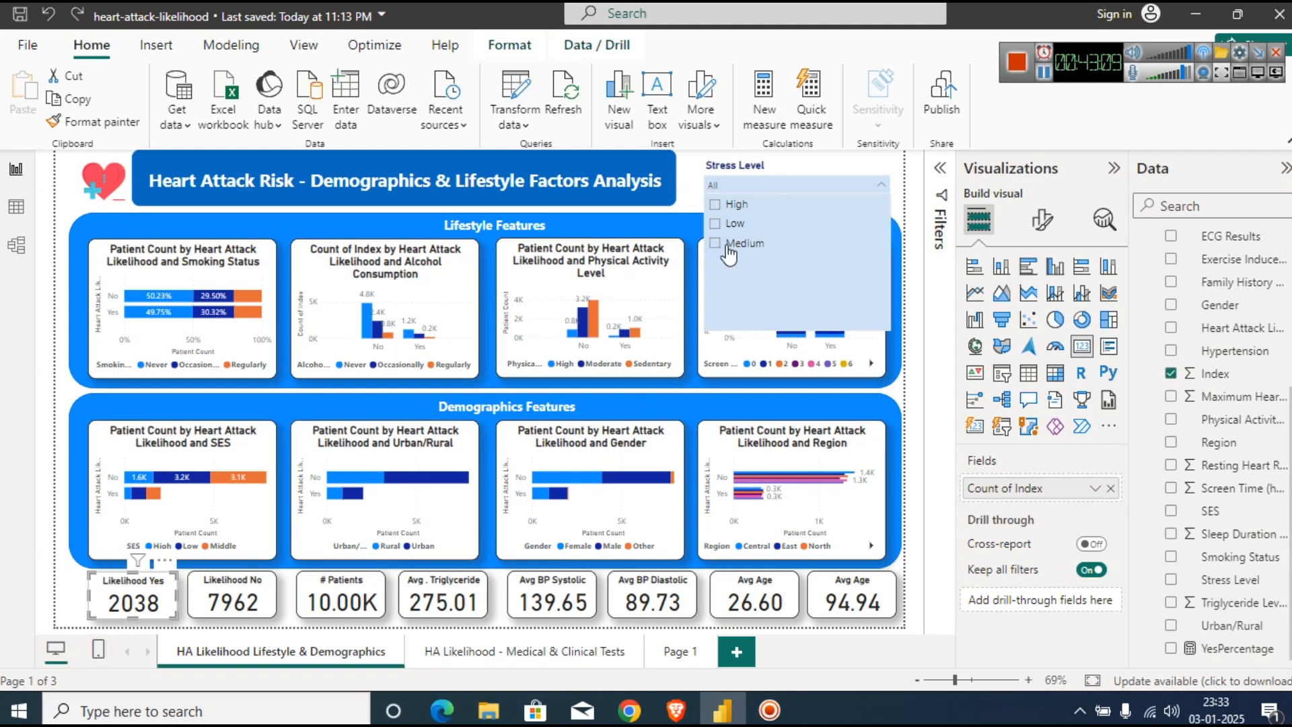
click(738, 208)
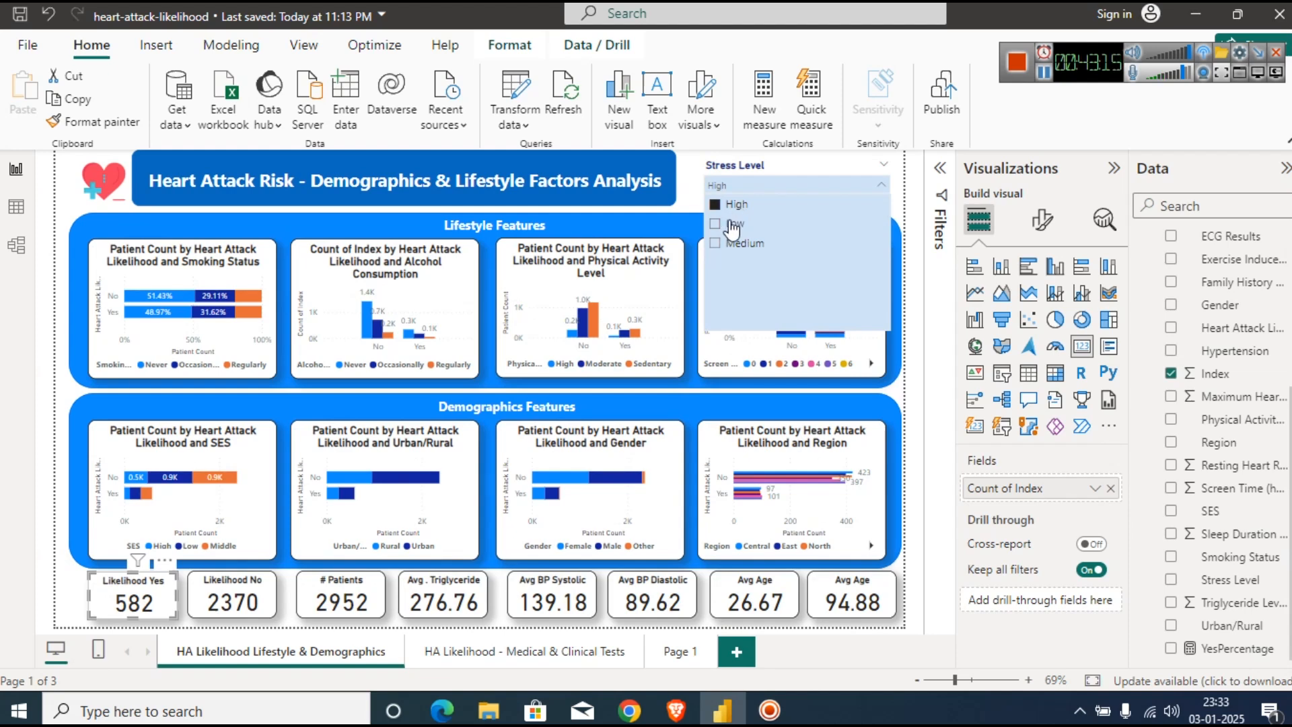
click(730, 225)
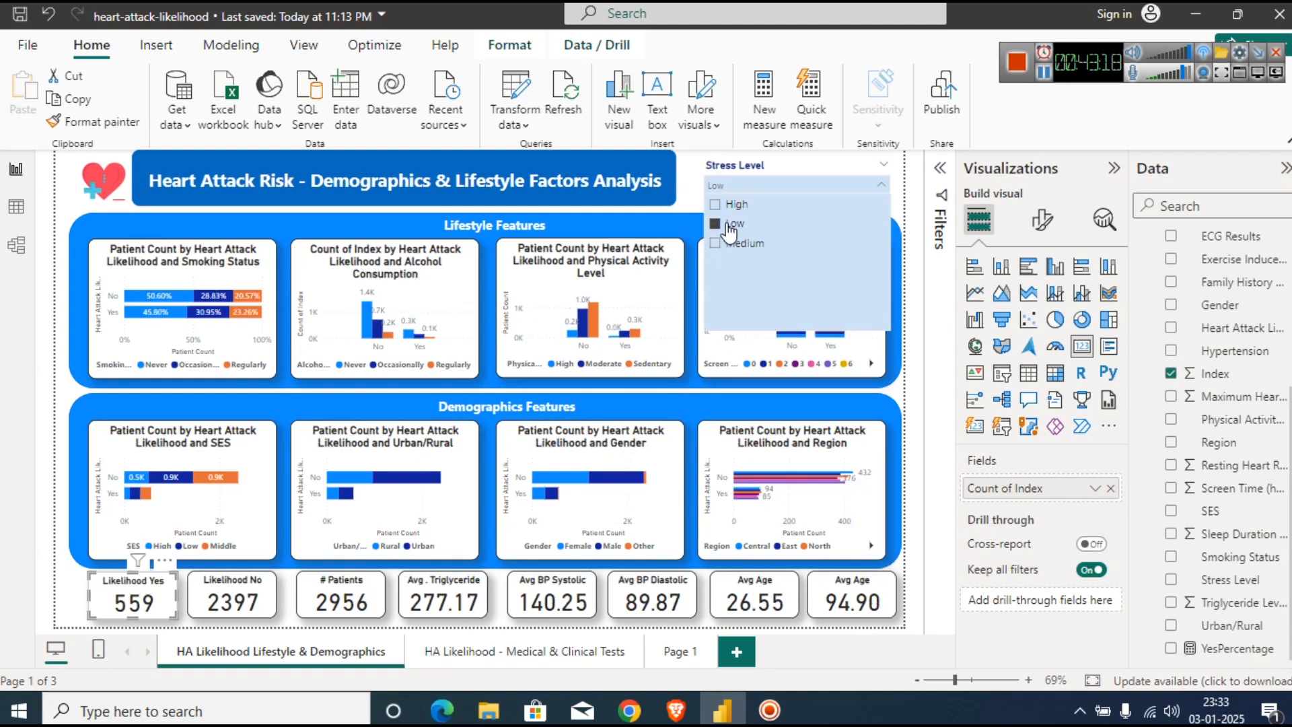
click(737, 246)
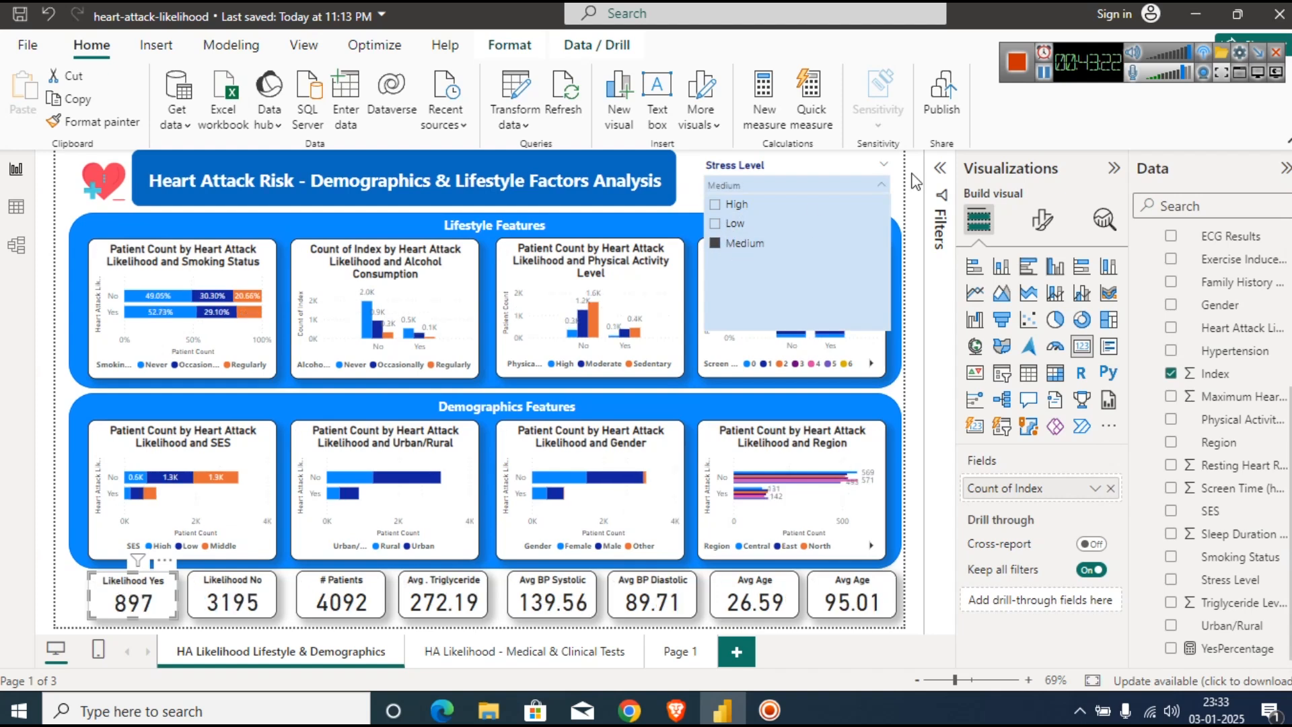
click(1048, 74)
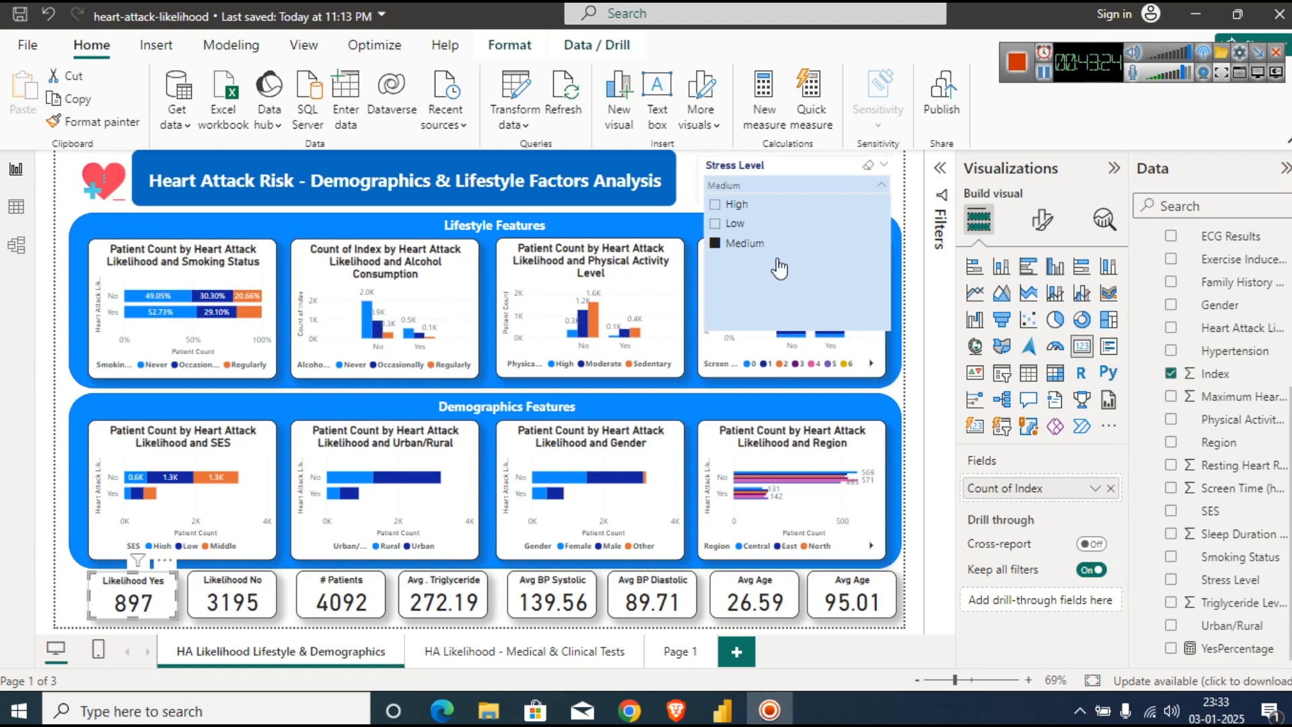
click(743, 249)
click(744, 249)
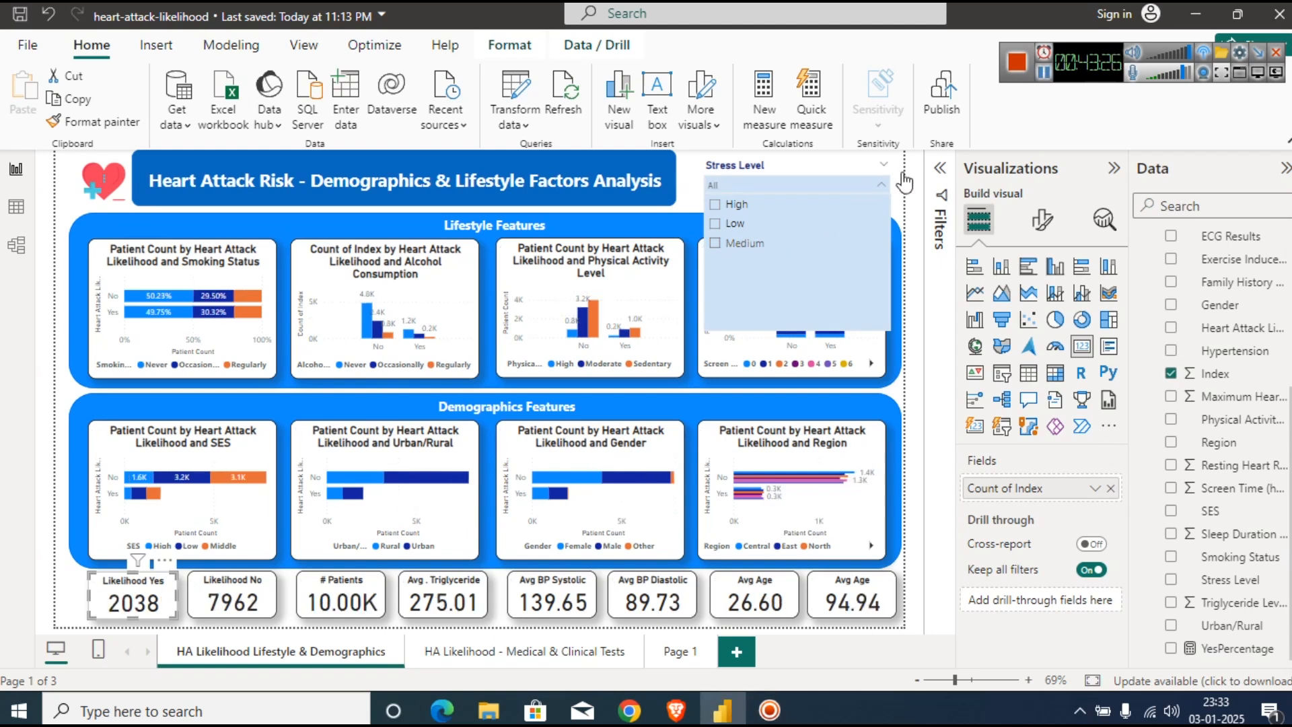
click(1047, 75)
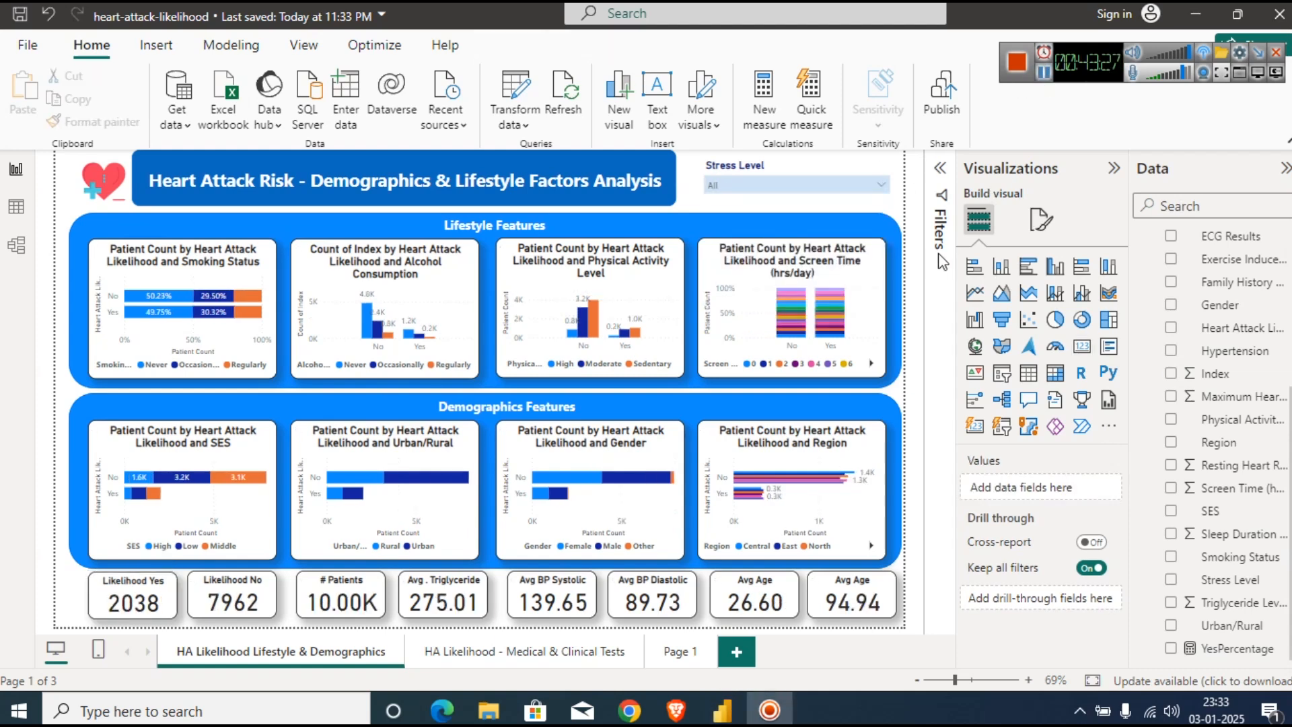